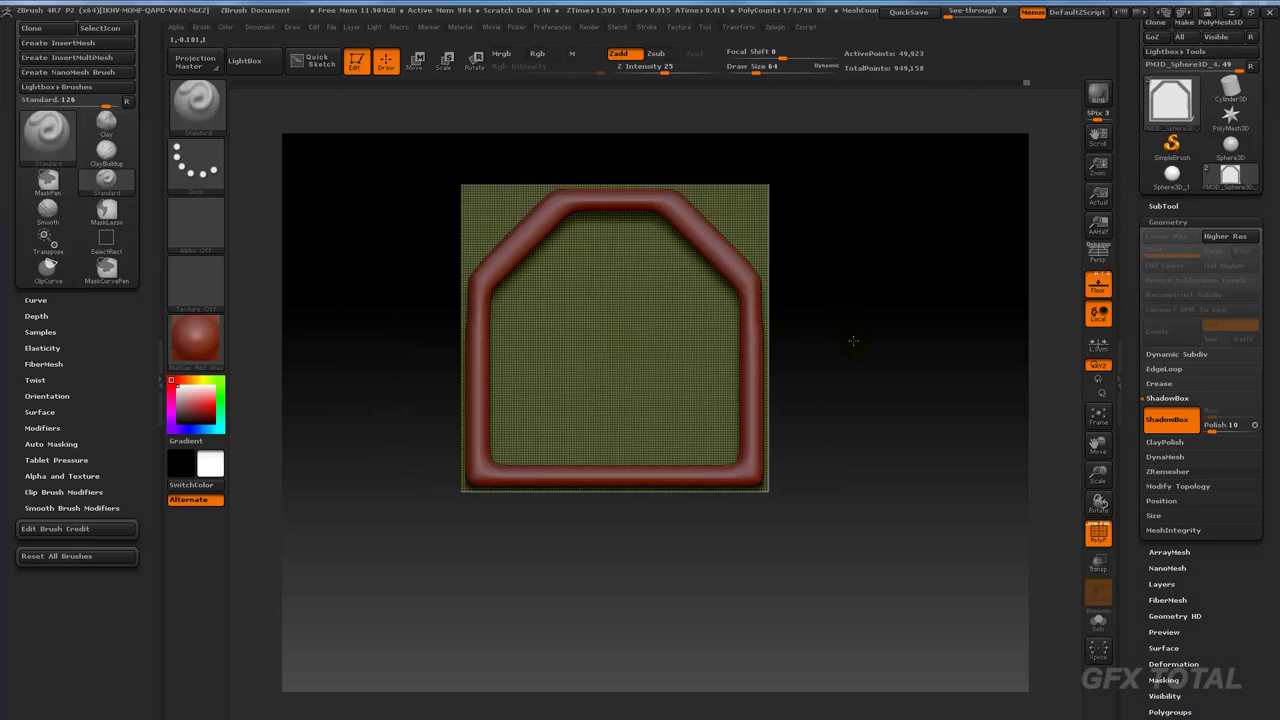
Pick the MaskPen brush from the brush picker for masking.
{"action": "key", "text": "ctrl+shift"}
{"action": "left_click", "coordinate": [196, 105], "text": "ctrl"}
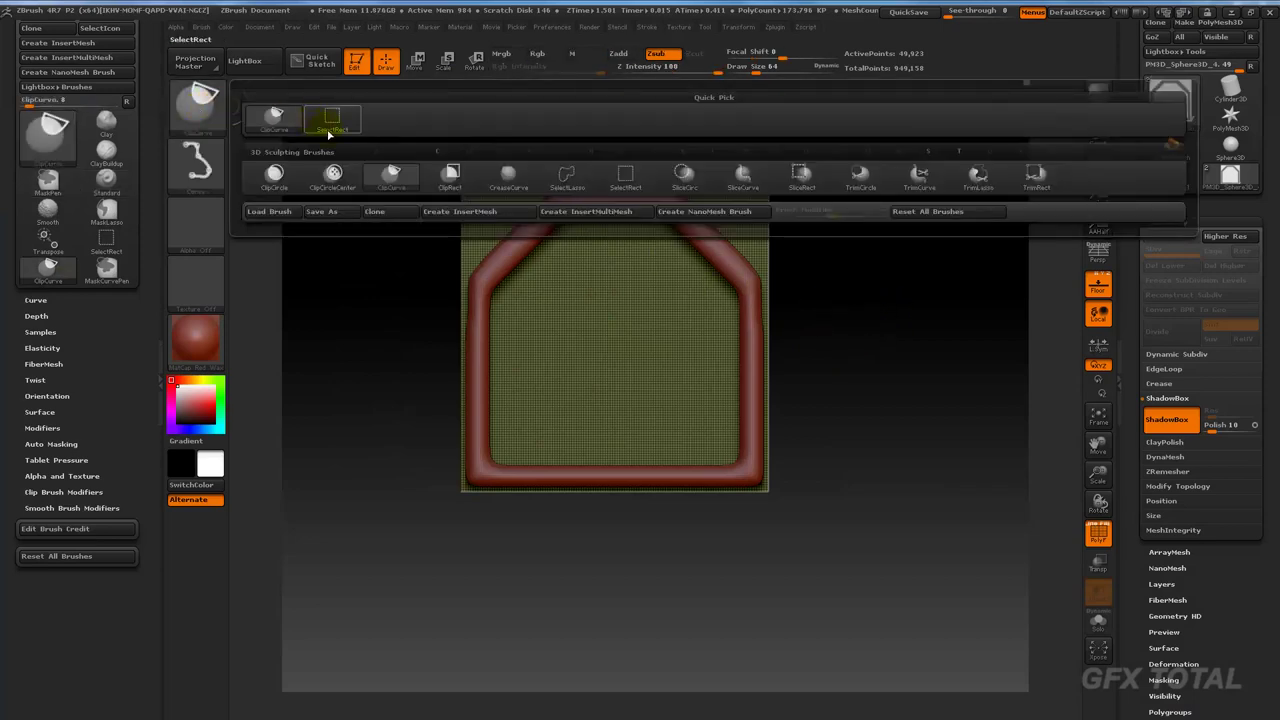
{"action": "left_click", "coordinate": [329, 120], "text": "ctrl"}
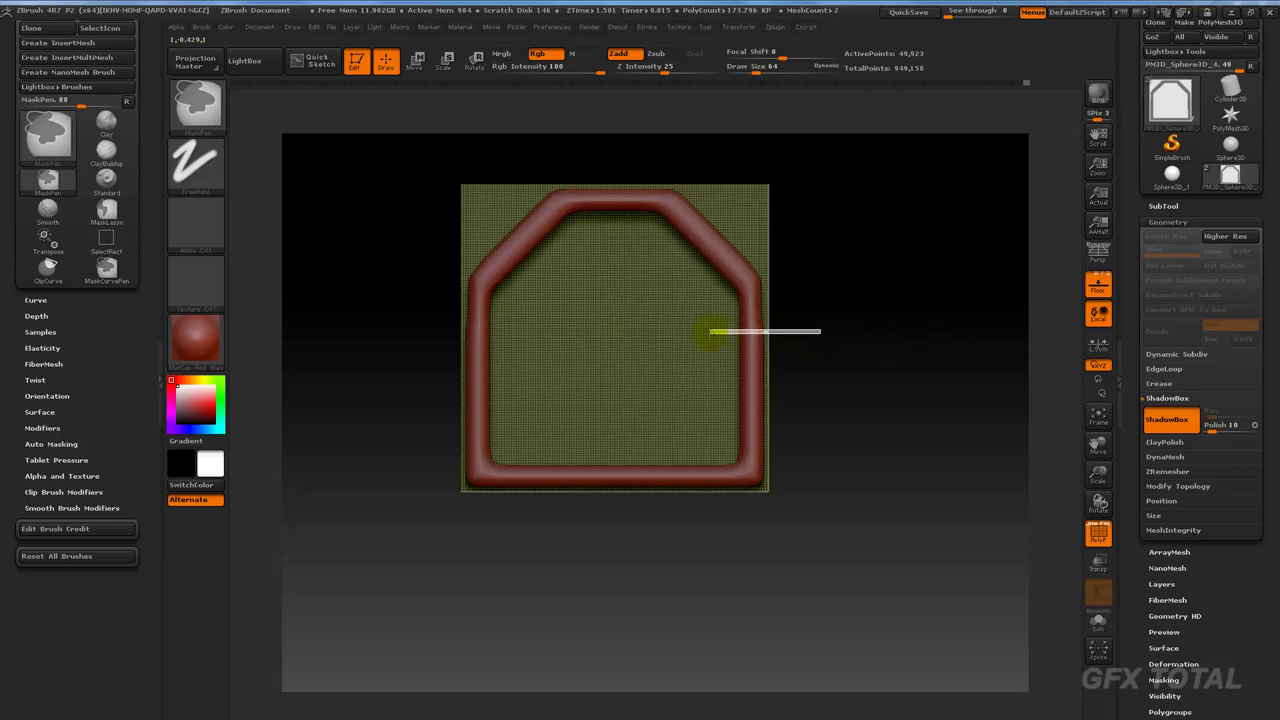
Draw a straight mask line across the frame, cutting a lid gap through both side walls.
{"action": "mouse_move", "coordinate": [857, 357]}
{"action": "left_mouse_down"}
{"action": "mouse_move", "coordinate": [903, 382]}
{"action": "mouse_move", "coordinate": [551, 366]}
{"action": "left_mouse_up"}
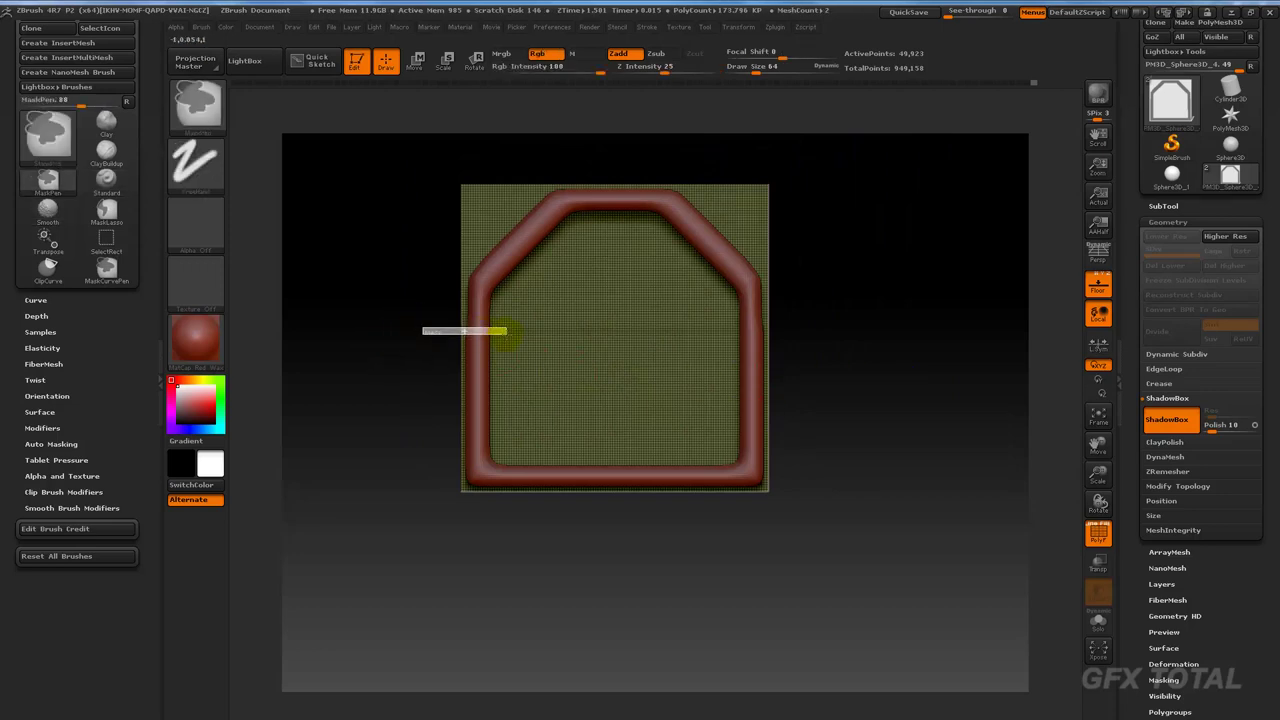
{"action": "left_click_drag", "start_coordinate": [509, 330], "coordinate": [508, 335], "text": "ctrl"}
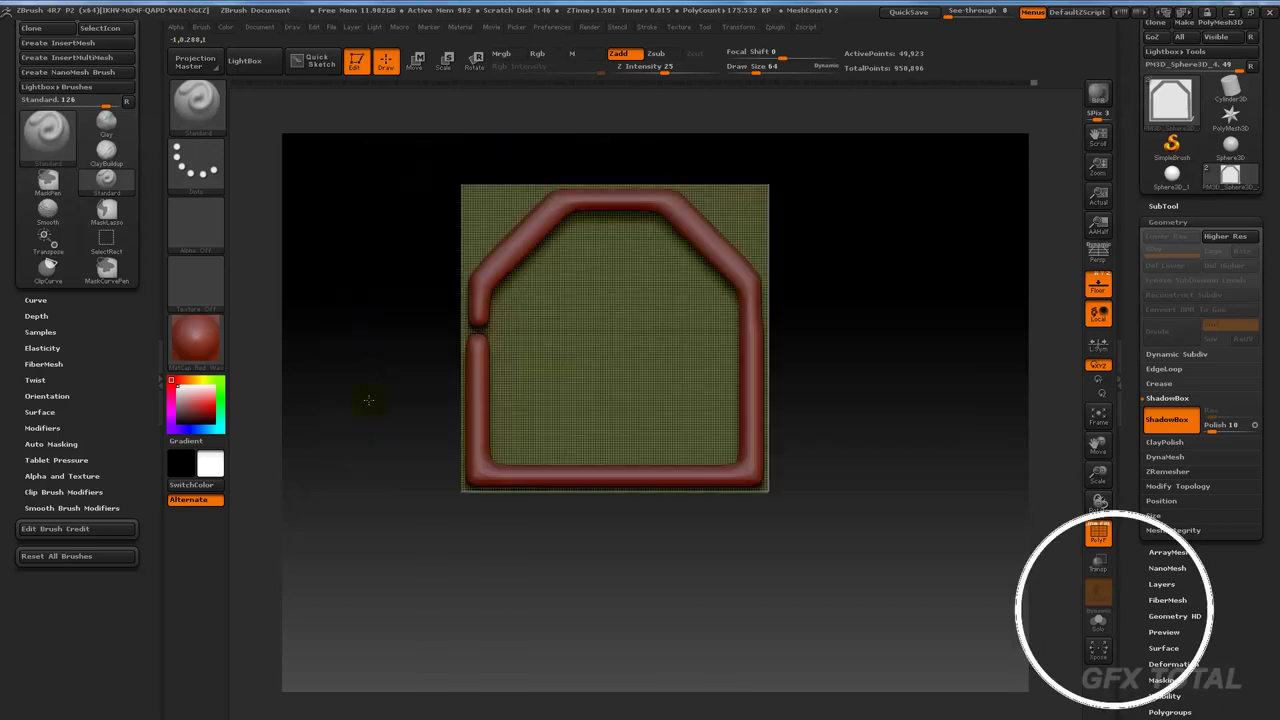
{"action": "key", "text": "ctrl+z"}
{"action": "left_click_drag", "start_coordinate": [400, 329], "coordinate": [810, 356], "text": "ctrl+shift"}
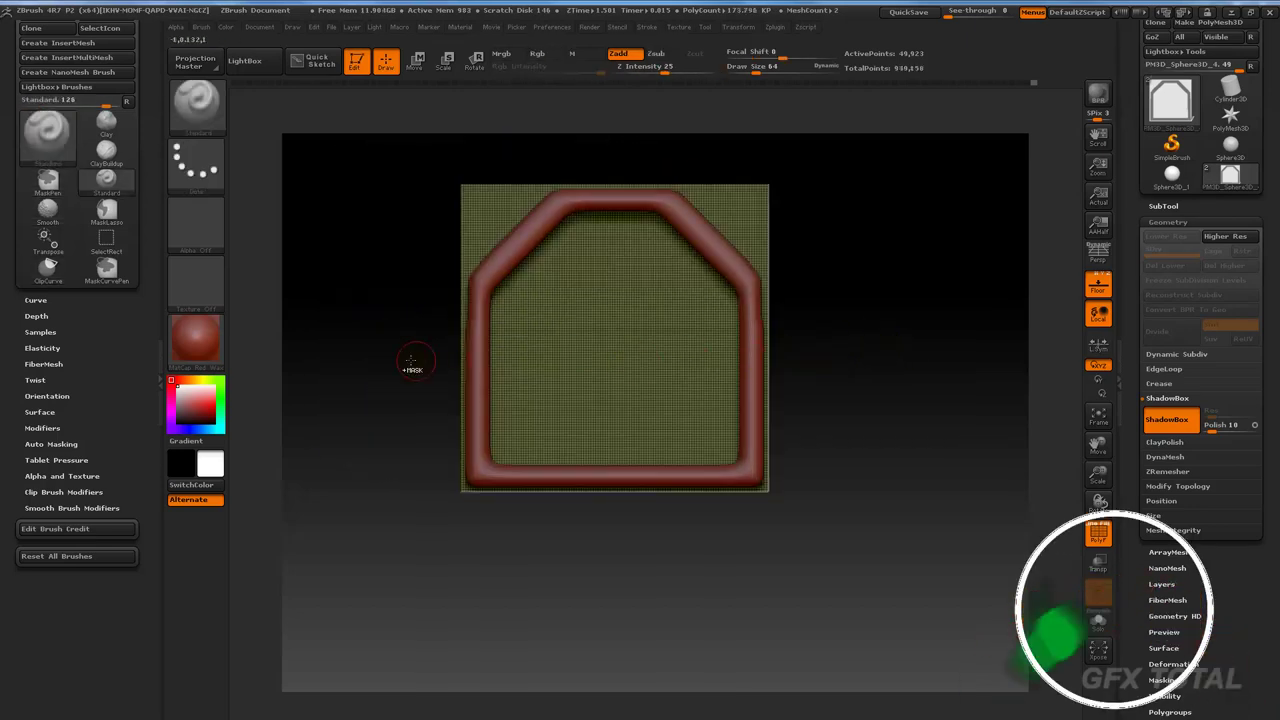
{"action": "left_click_drag", "start_coordinate": [386, 330], "coordinate": [941, 330], "text": "ctrl"}
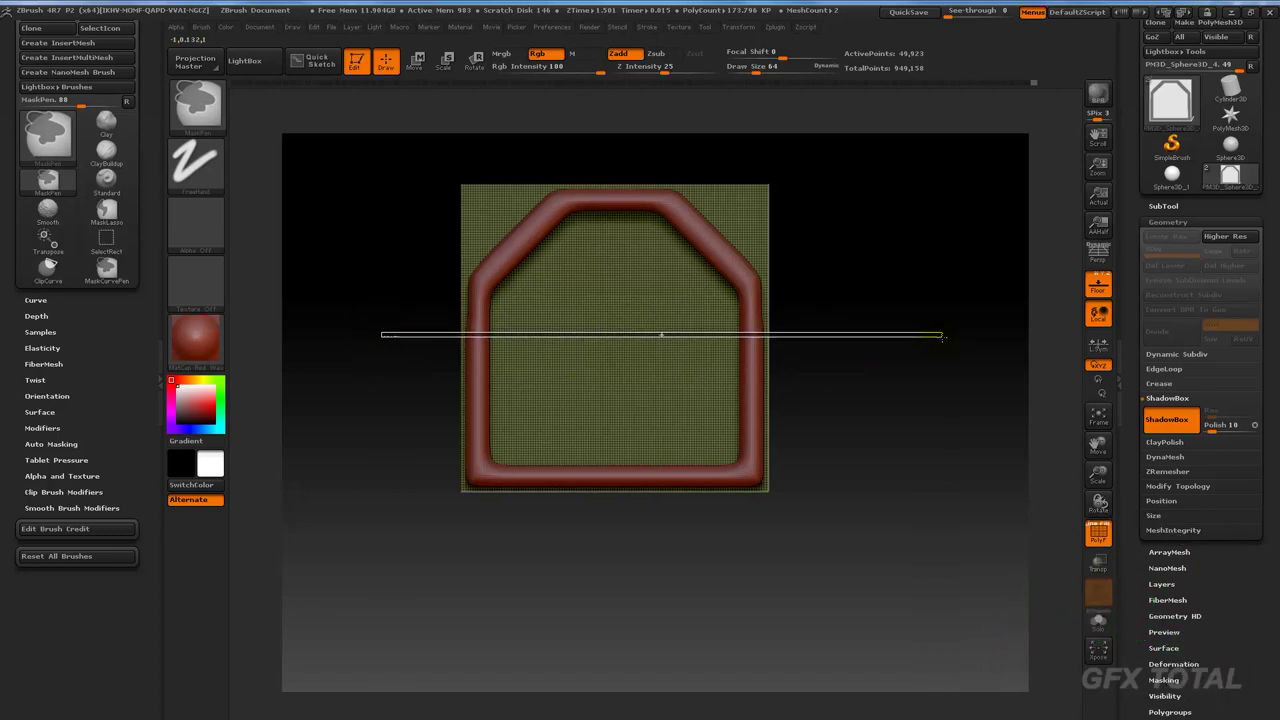
{"action": "left_click_drag", "start_coordinate": [941, 330], "coordinate": [943, 334], "text": "ctrl"}
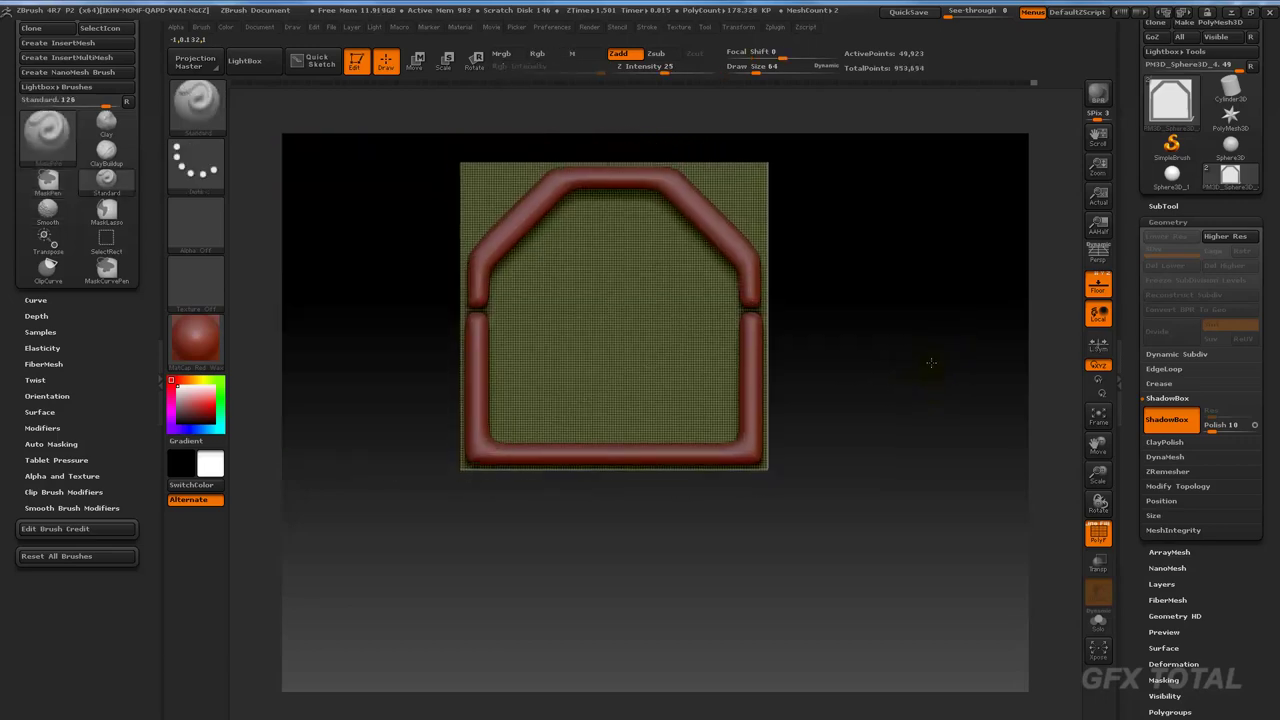
{"action": "left_click_drag", "start_coordinate": [932, 385], "coordinate": [889, 386]}
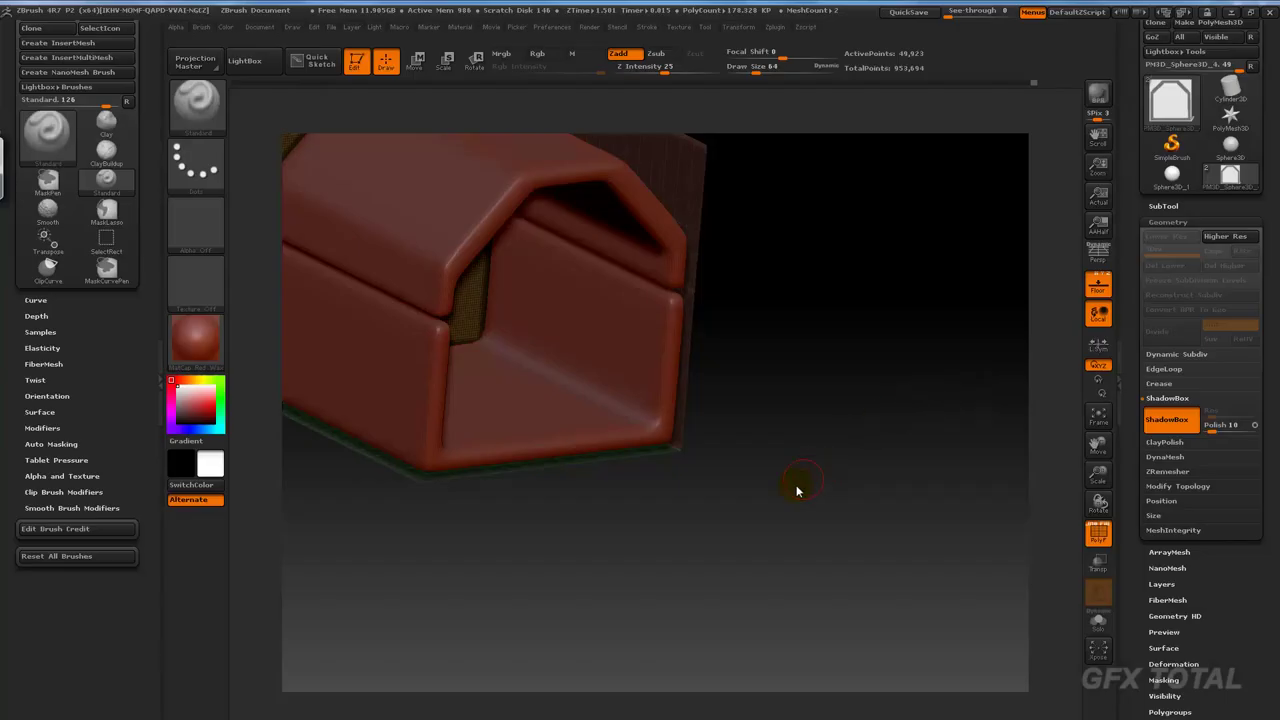
{"action": "mouse_move", "coordinate": [797, 486]}
{"action": "left_mouse_down"}
{"action": "mouse_move", "coordinate": [869, 430]}
{"action": "mouse_move", "coordinate": [821, 422]}
{"action": "left_mouse_up"}
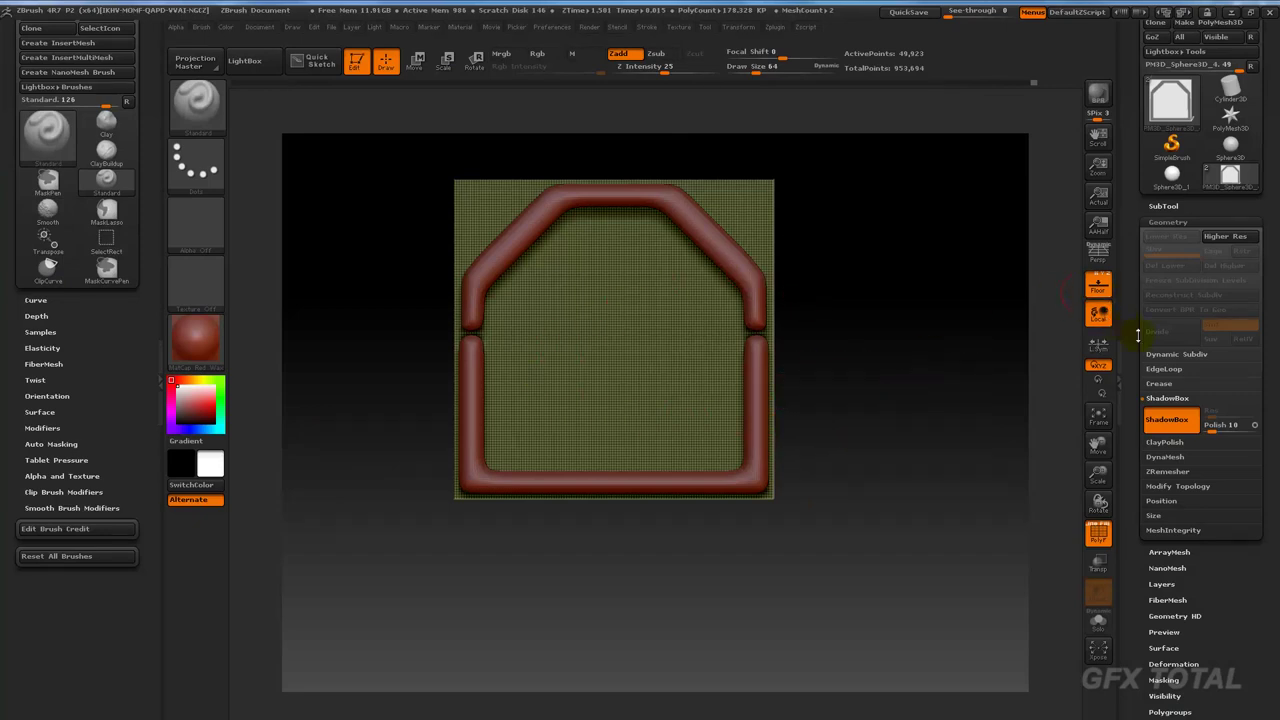
Generate the solid house-shaped mesh from ShadowBox and turn off the floor grid.
{"action": "left_click", "coordinate": [1174, 421]}
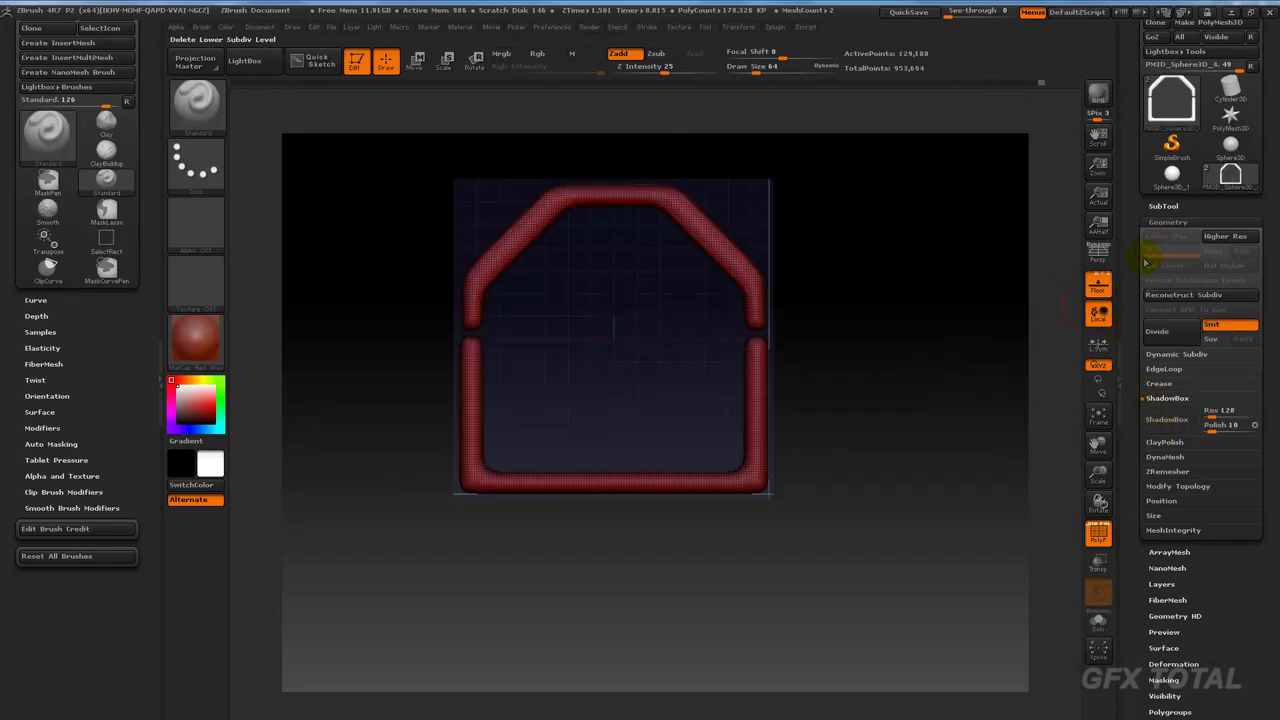
{"action": "mouse_move", "coordinate": [893, 320]}
{"action": "left_mouse_down"}
{"action": "mouse_move", "coordinate": [951, 331]}
{"action": "mouse_move", "coordinate": [939, 329]}
{"action": "left_mouse_up"}
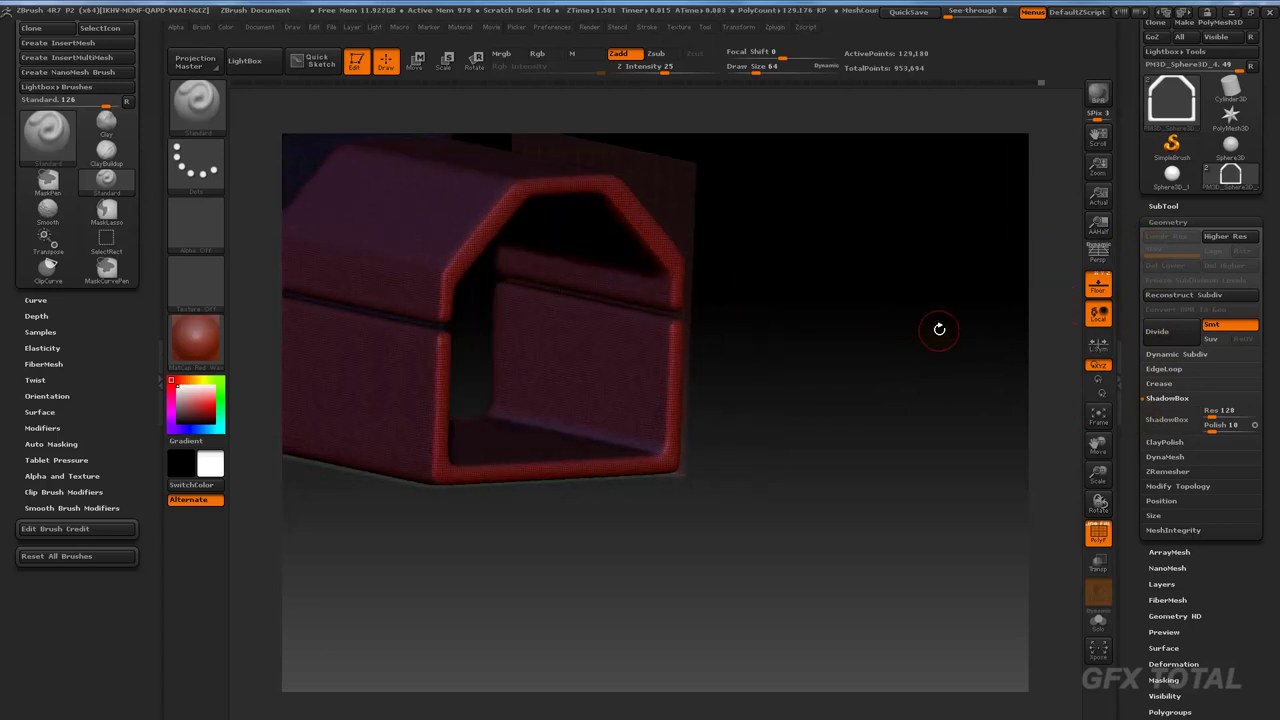
{"action": "left_click", "coordinate": [1100, 289]}
{"action": "mouse_move", "coordinate": [823, 339]}
{"action": "left_mouse_down"}
{"action": "mouse_move", "coordinate": [926, 380]}
{"action": "mouse_move", "coordinate": [980, 340]}
{"action": "left_mouse_up"}
Toggle the second subtool's visibility and solo the chest body to inspect its open interior.
{"action": "left_click", "coordinate": [1162, 207]}
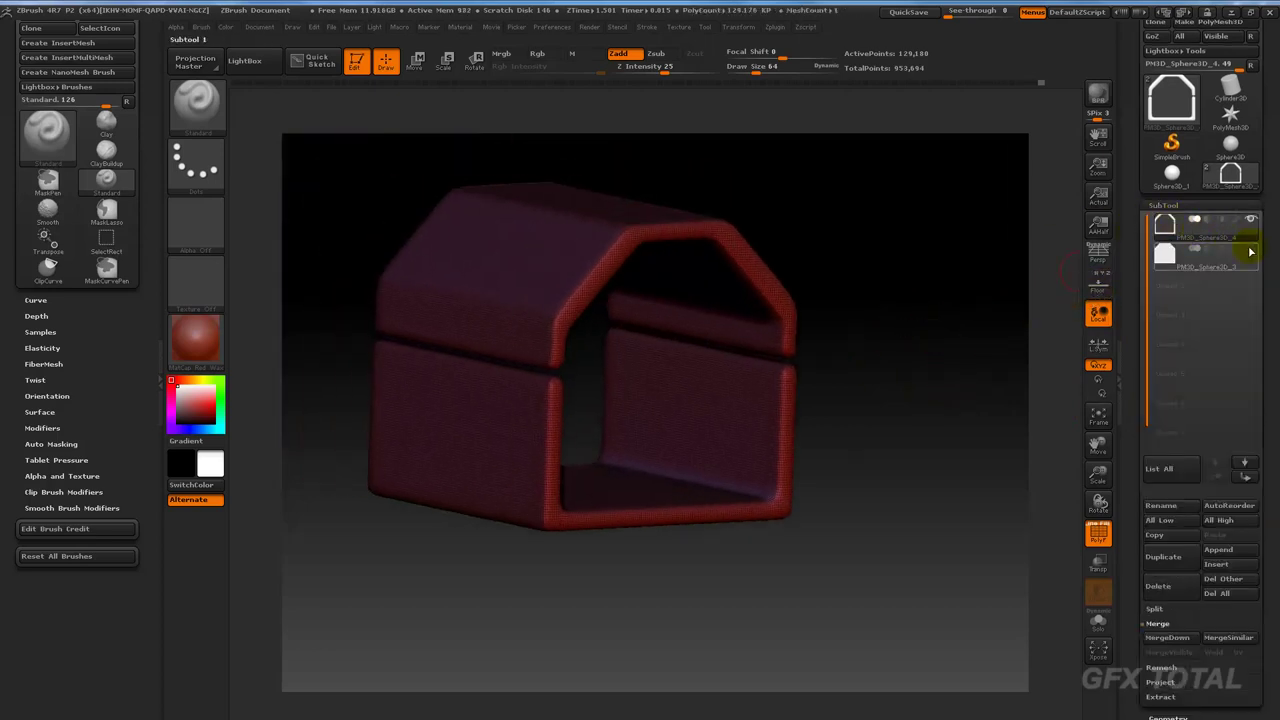
{"action": "left_click", "coordinate": [1250, 250]}
{"action": "mouse_move", "coordinate": [907, 293]}
{"action": "left_mouse_down"}
{"action": "mouse_move", "coordinate": [927, 300]}
{"action": "mouse_move", "coordinate": [927, 355]}
{"action": "mouse_move", "coordinate": [902, 327]}
{"action": "left_mouse_up"}
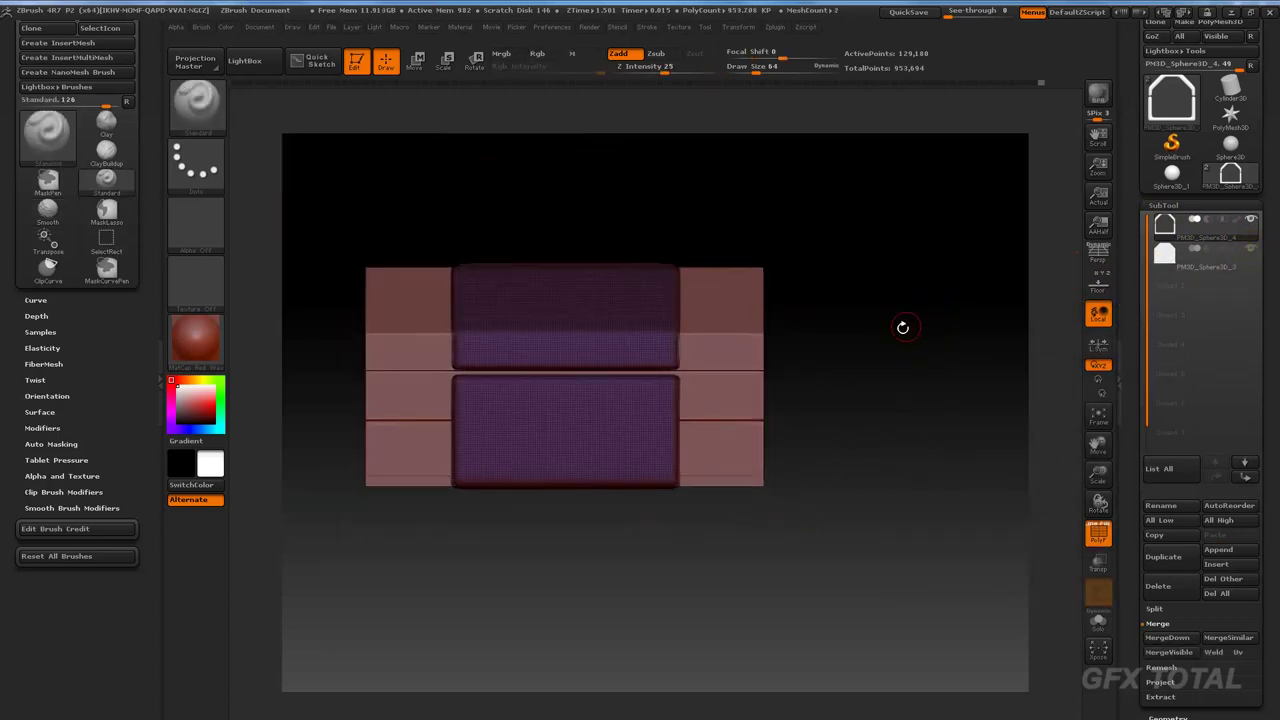
{"action": "mouse_move", "coordinate": [737, 549]}
{"action": "left_mouse_down"}
{"action": "mouse_move", "coordinate": [769, 574]}
{"action": "mouse_move", "coordinate": [729, 543]}
{"action": "mouse_move", "coordinate": [686, 606]}
{"action": "mouse_move", "coordinate": [853, 603]}
{"action": "left_mouse_up"}
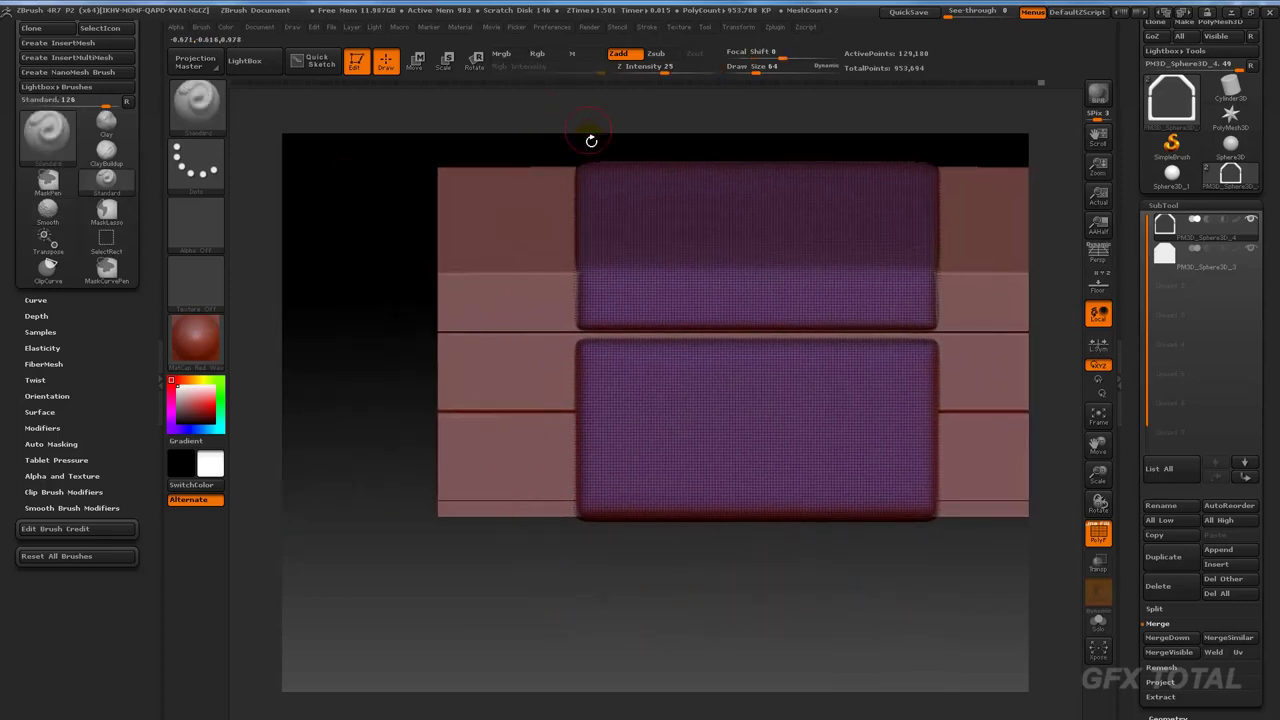
{"action": "left_click_drag", "start_coordinate": [559, 586], "coordinate": [636, 613]}
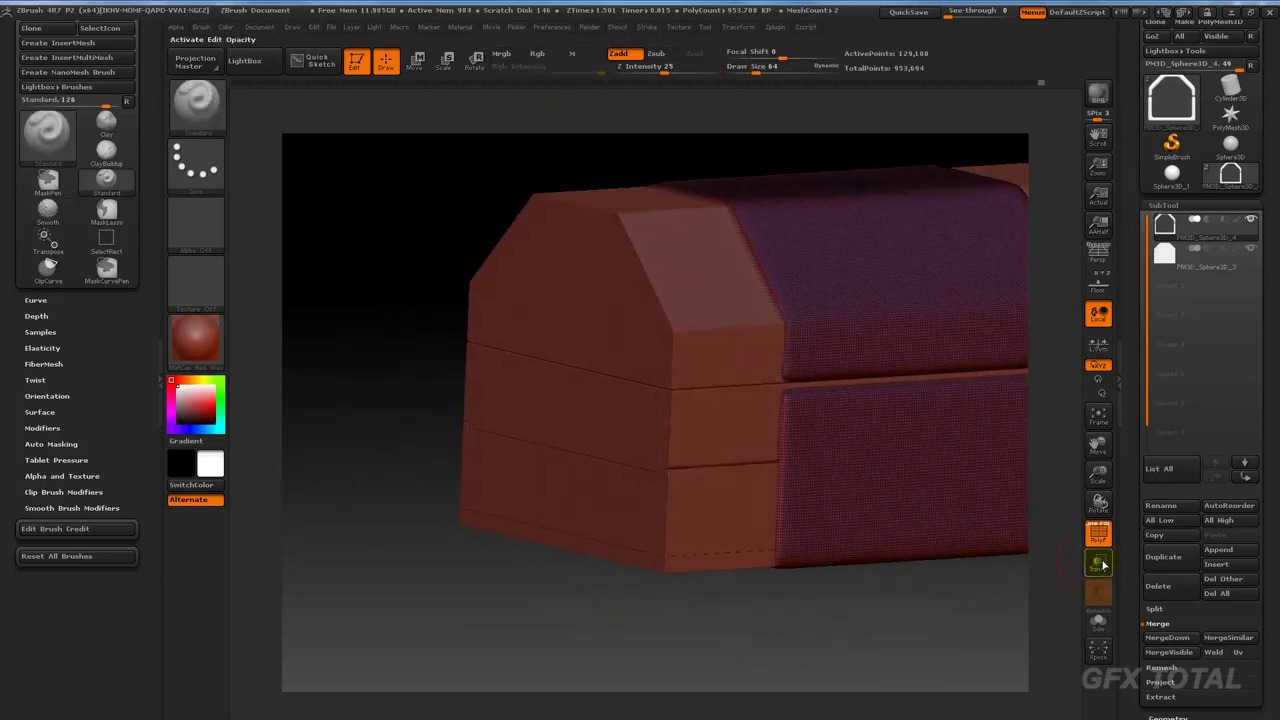
{"action": "left_click", "coordinate": [1099, 614]}
{"action": "left_click_drag", "start_coordinate": [900, 617], "coordinate": [843, 630]}
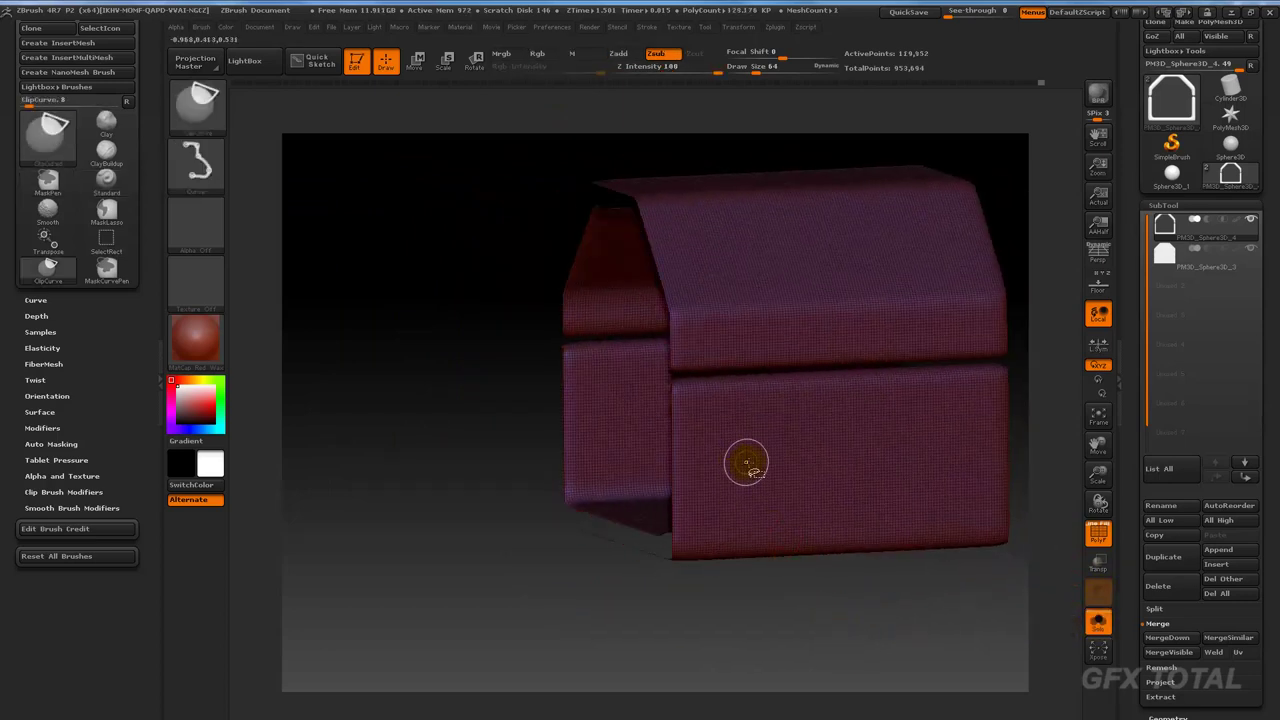
{"action": "mouse_move", "coordinate": [726, 594]}
{"action": "left_mouse_down"}
{"action": "mouse_move", "coordinate": [786, 643]}
{"action": "mouse_move", "coordinate": [787, 611]}
{"action": "left_mouse_up"}
{"action": "left_click_drag", "start_coordinate": [797, 522], "coordinate": [754, 517]}
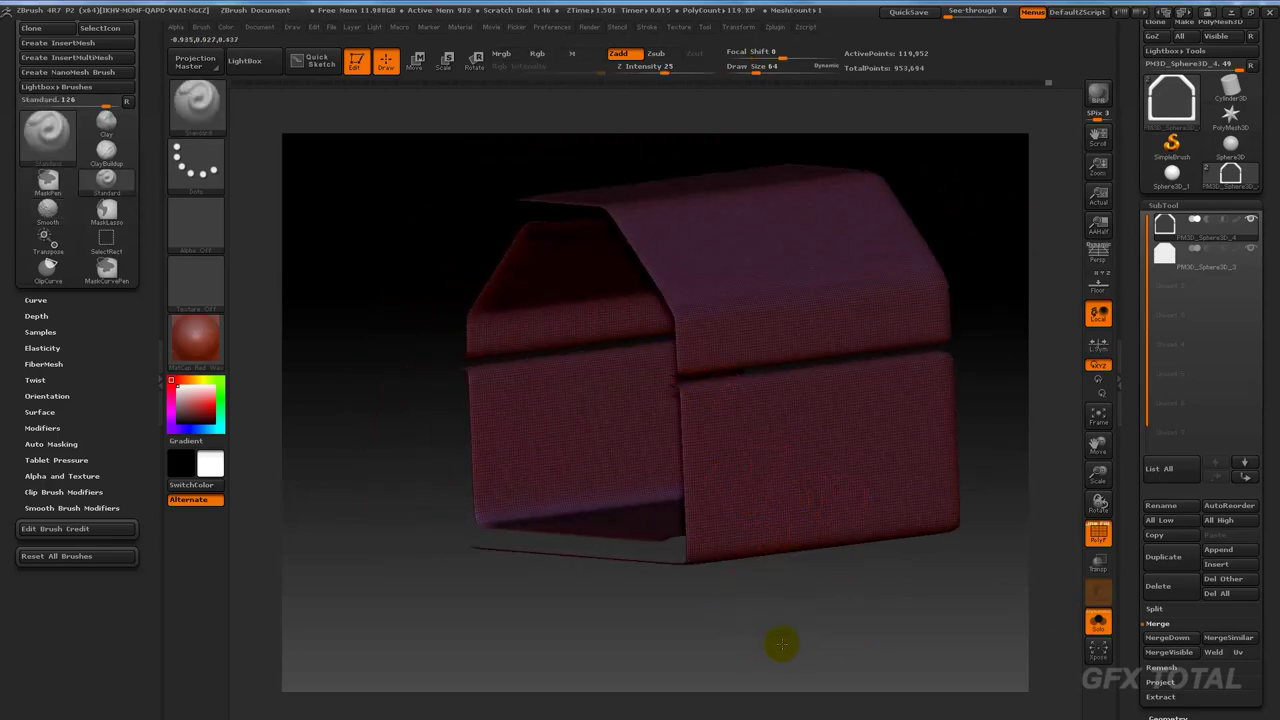
{"action": "left_click_drag", "start_coordinate": [781, 644], "coordinate": [810, 633]}
Delete the hidden geometry with Geometry > Modify Topology > Del Hidden.
{"action": "scroll", "coordinate": [1130, 449], "scroll_direction": "down", "scroll_amount": 2}
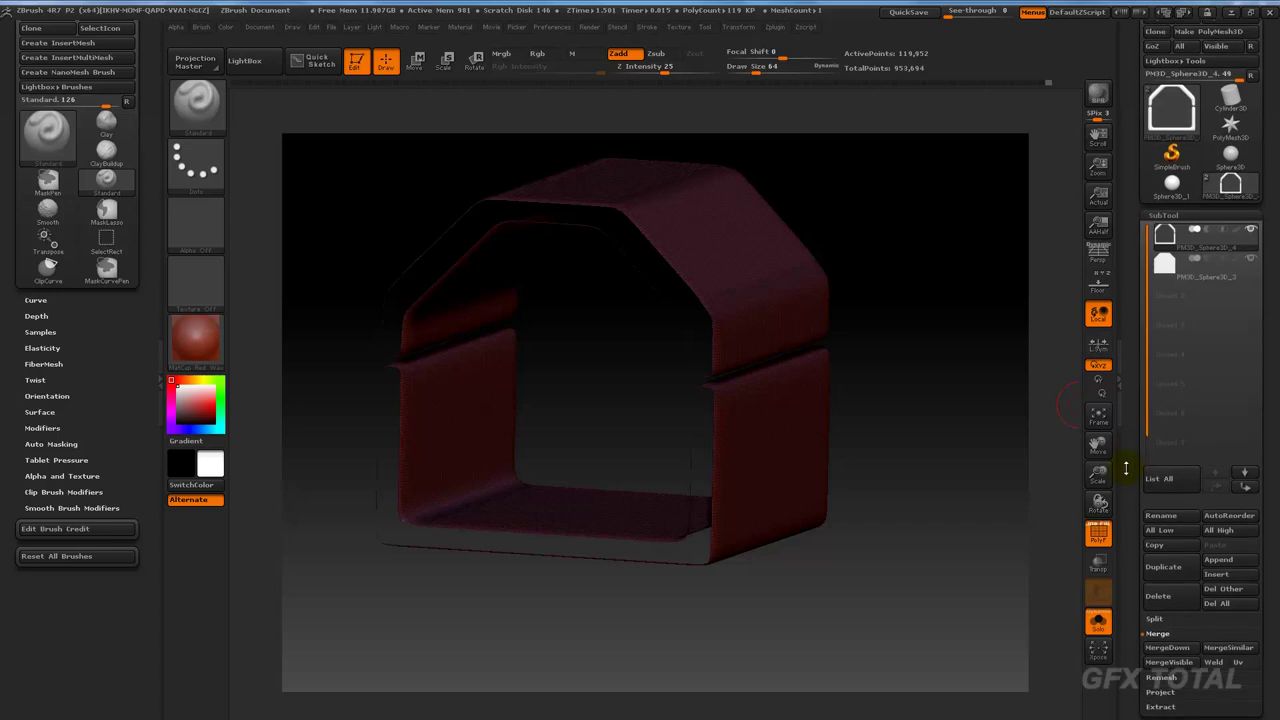
{"action": "scroll", "coordinate": [1150, 430], "scroll_direction": "down", "scroll_amount": 4}
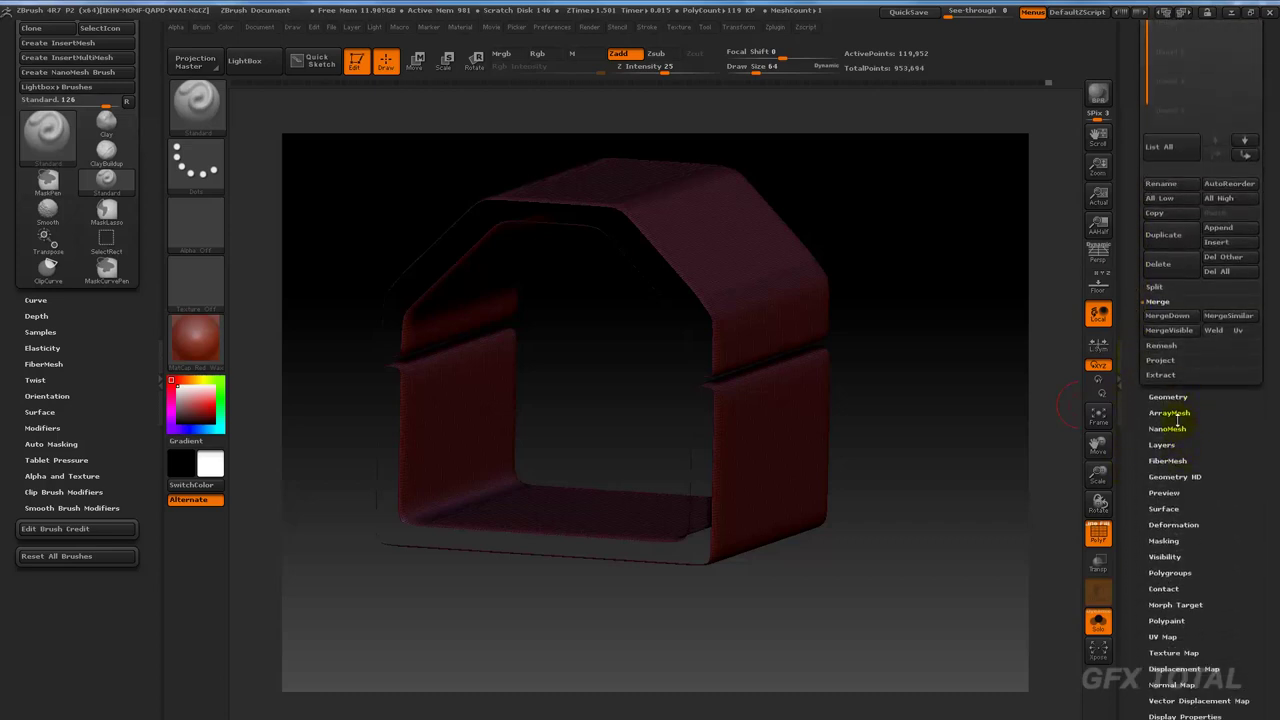
{"action": "left_click", "coordinate": [1170, 396]}
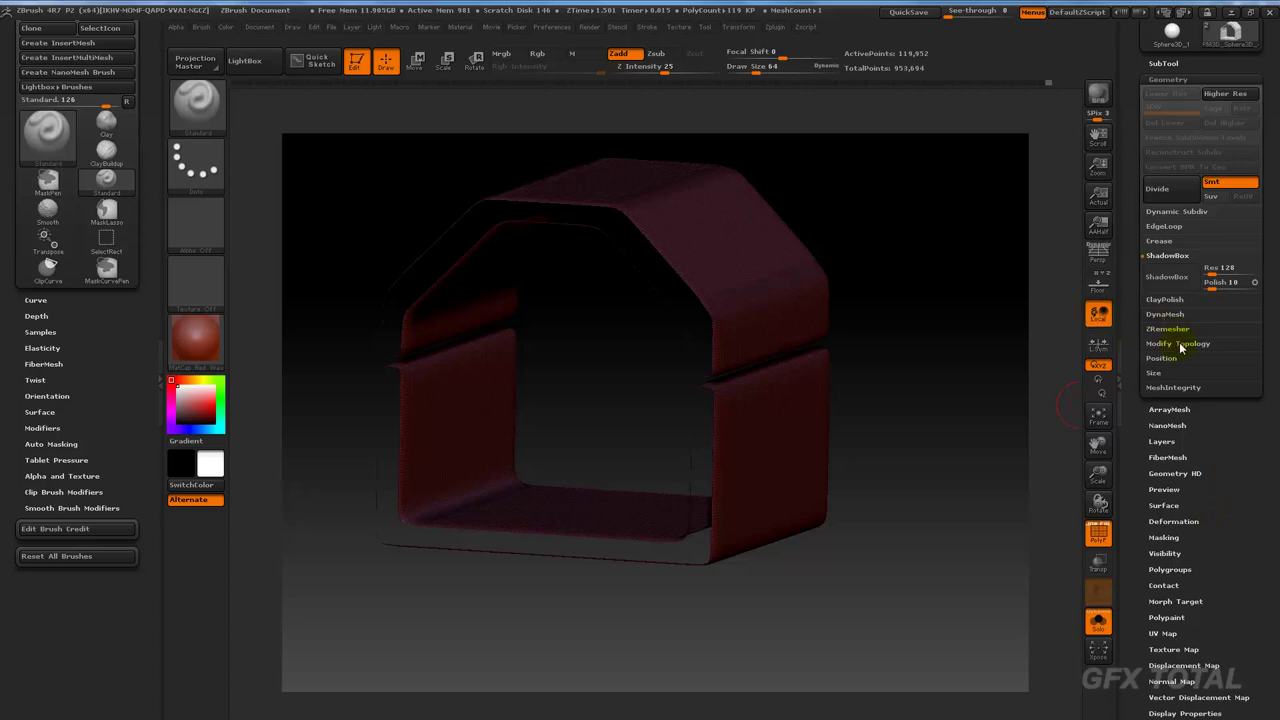
{"action": "left_click", "coordinate": [1180, 347]}
{"action": "left_click", "coordinate": [1166, 371]}
{"action": "mouse_move", "coordinate": [909, 420]}
{"action": "left_mouse_down", "text": "shift"}
{"action": "mouse_move", "coordinate": [929, 426]}
{"action": "mouse_move", "coordinate": [877, 423]}
{"action": "left_mouse_up", "text": "shift"}
Use MaskRect to mask a band over the side wall along the lid seam.
{"action": "key", "text": "ctrl+shift"}
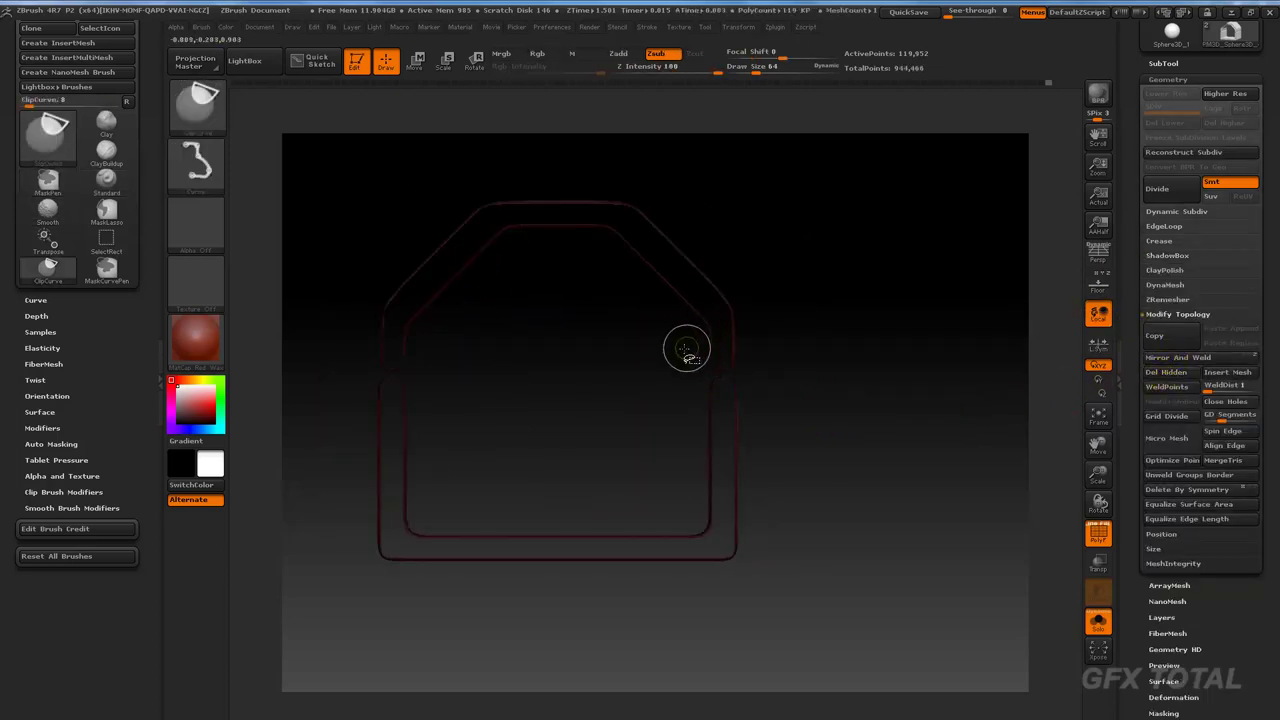
{"action": "left_click", "coordinate": [197, 100], "text": "ctrl"}
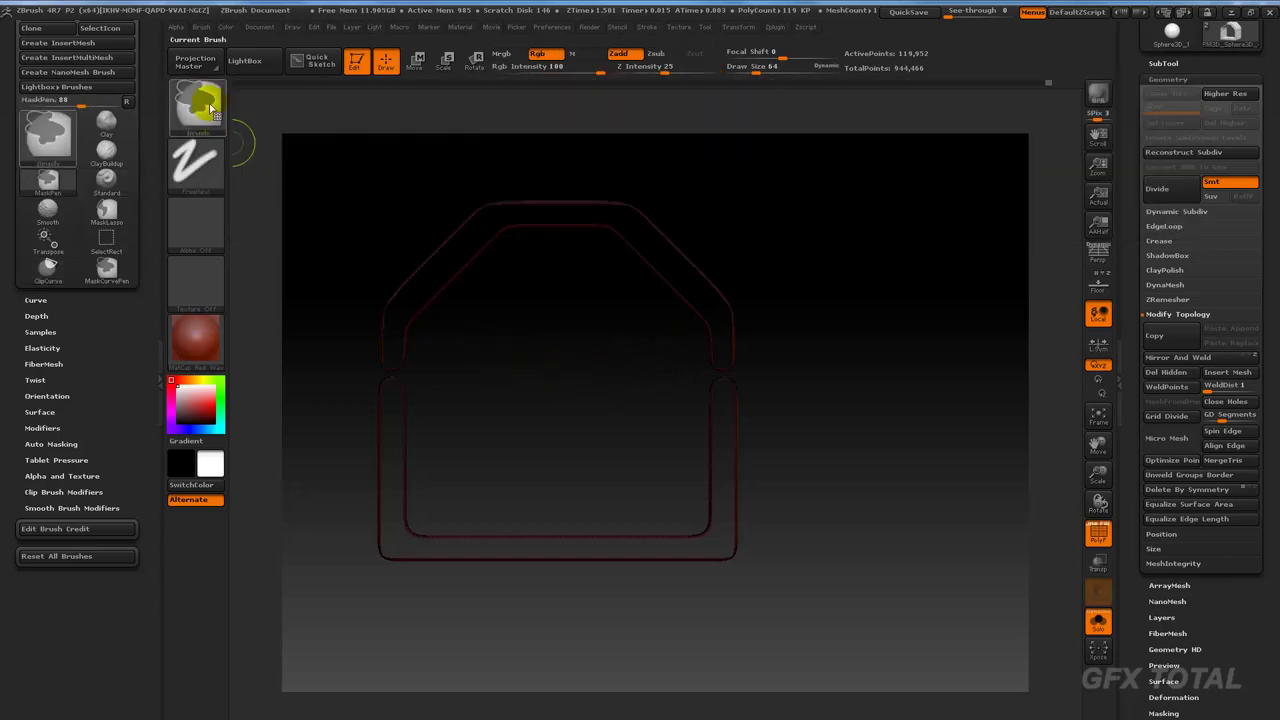
{"action": "left_click", "coordinate": [197, 100], "text": "ctrl"}
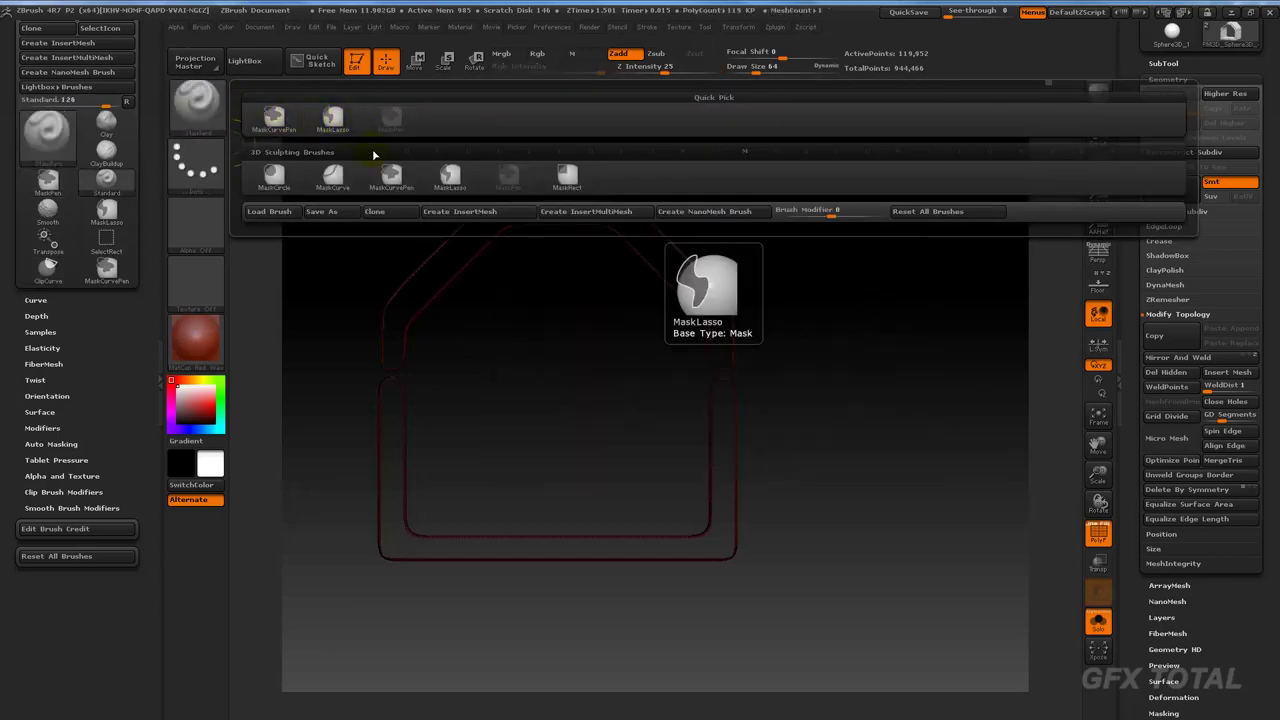
{"action": "left_click", "coordinate": [333, 120]}
{"action": "left_click_drag", "start_coordinate": [508, 450], "coordinate": [388, 330], "text": "ctrl"}
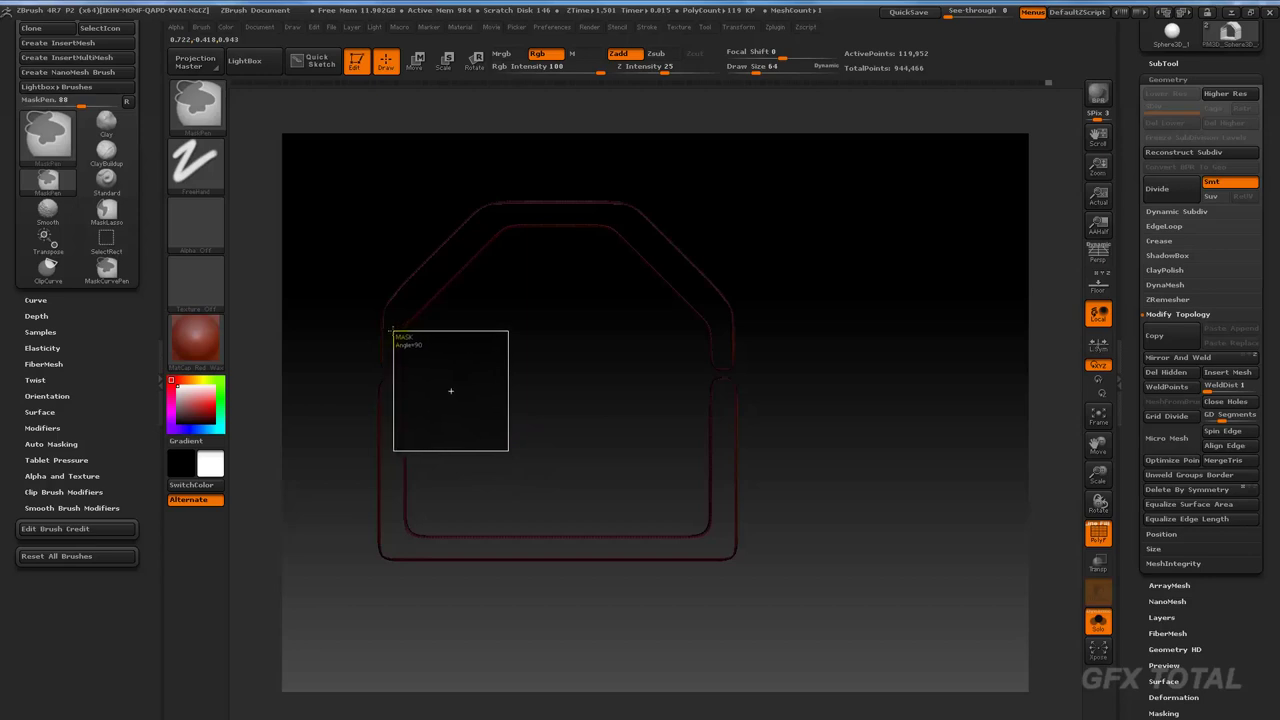
{"action": "mouse_move", "coordinate": [449, 390]}
{"action": "left_mouse_down"}
{"action": "mouse_move", "coordinate": [512, 387]}
{"action": "mouse_move", "coordinate": [608, 349]}
{"action": "mouse_move", "coordinate": [731, 430]}
{"action": "left_mouse_up"}
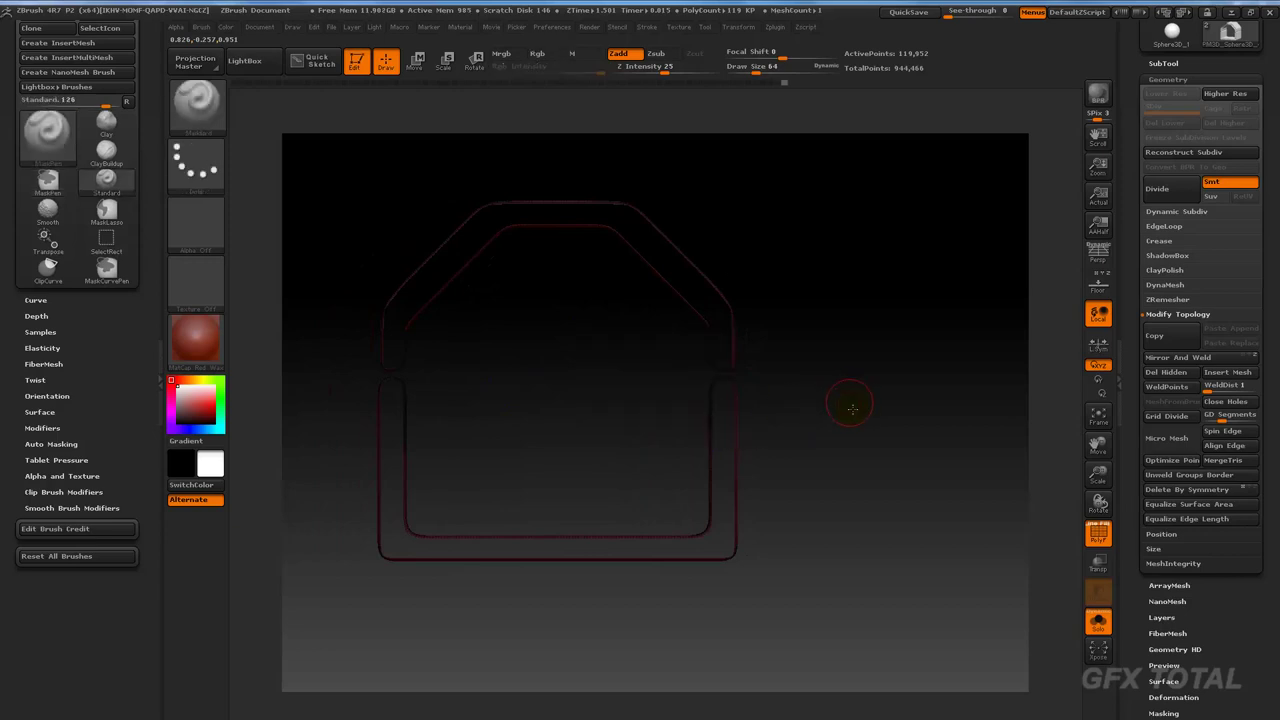
{"action": "mouse_move", "coordinate": [846, 400]}
{"action": "left_mouse_down"}
{"action": "mouse_move", "coordinate": [888, 422]}
{"action": "mouse_move", "coordinate": [880, 432]}
{"action": "mouse_move", "coordinate": [750, 382]}
{"action": "left_mouse_up"}
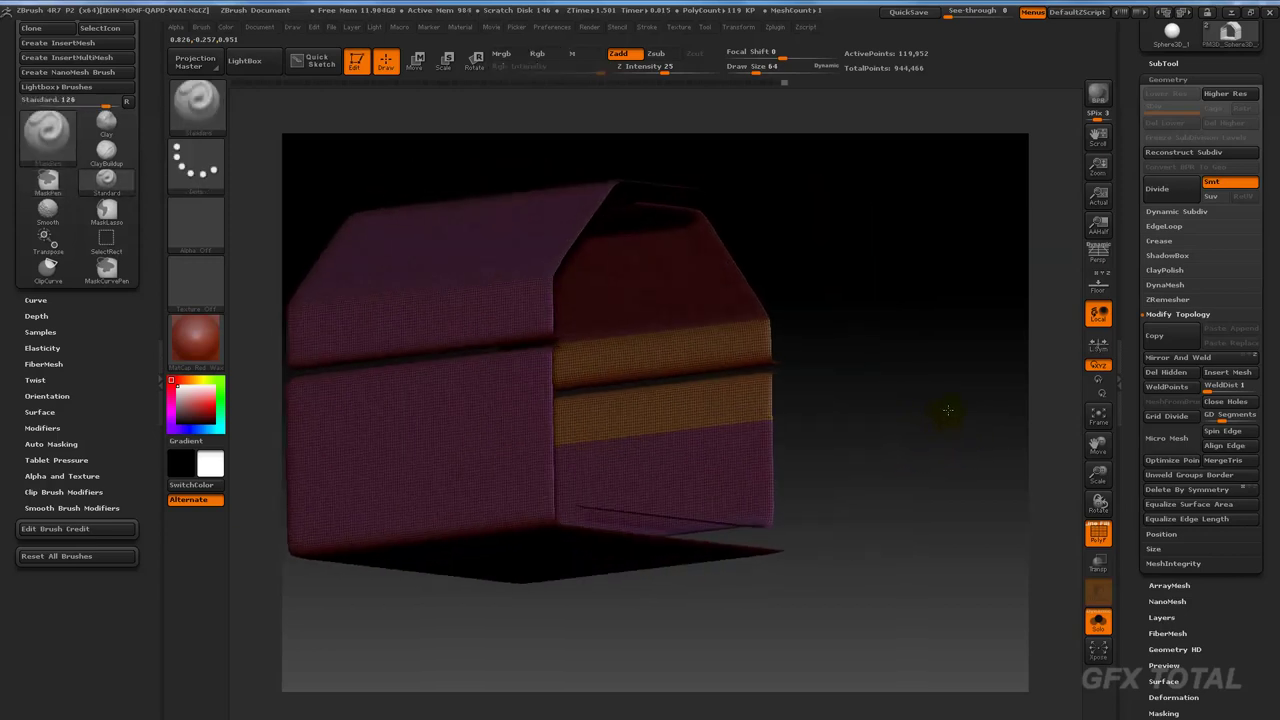
Hide the masked band and delete its hidden geometry, trimming the shell to 107,736 points.
{"action": "left_click", "coordinate": [718, 394], "text": "ctrl+shift"}
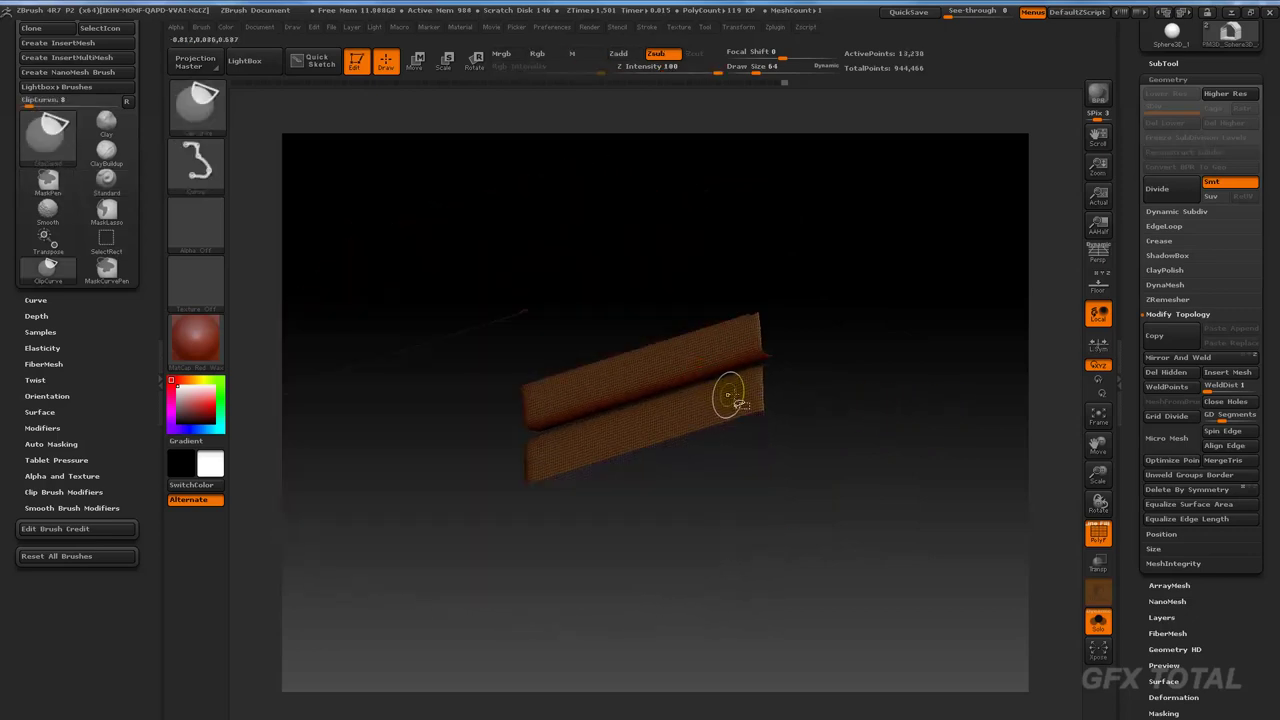
{"action": "left_click", "coordinate": [777, 423], "text": "ctrl+shift"}
{"action": "left_click_drag", "start_coordinate": [937, 400], "coordinate": [1059, 362]}
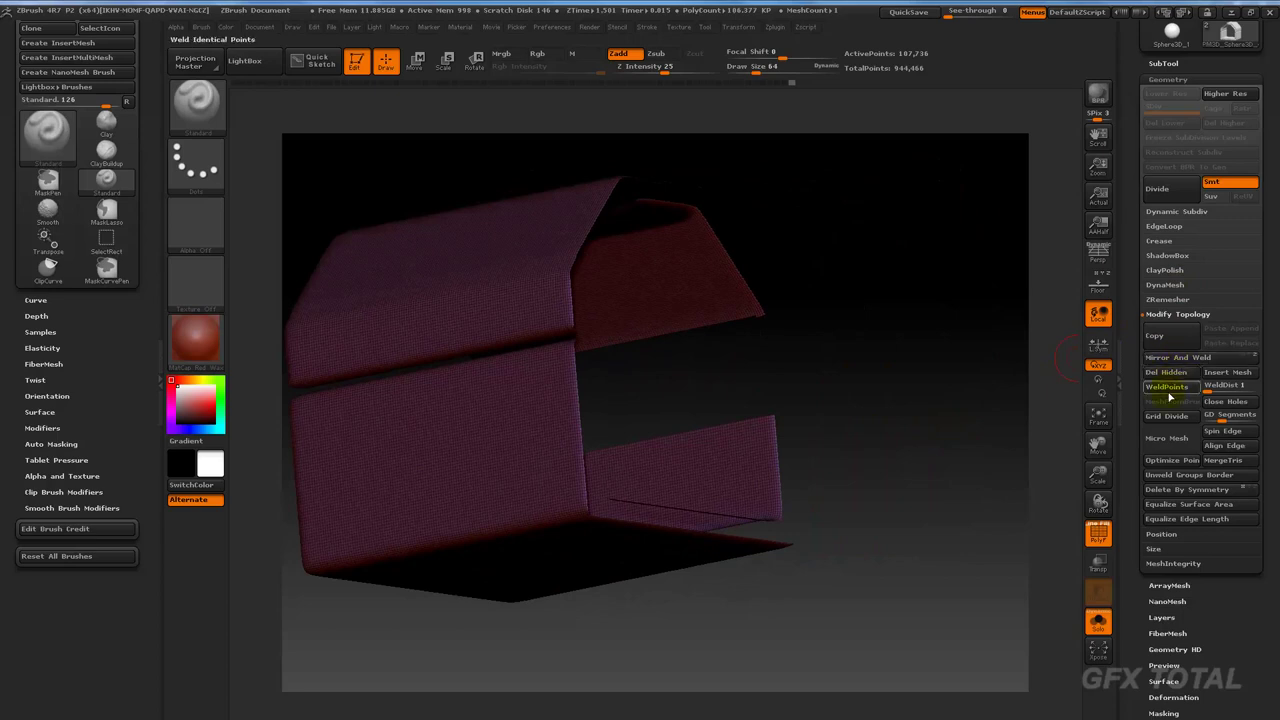
{"action": "left_click", "coordinate": [1166, 372]}
{"action": "scroll", "coordinate": [1190, 372], "scroll_direction": "down", "scroll_amount": 5}
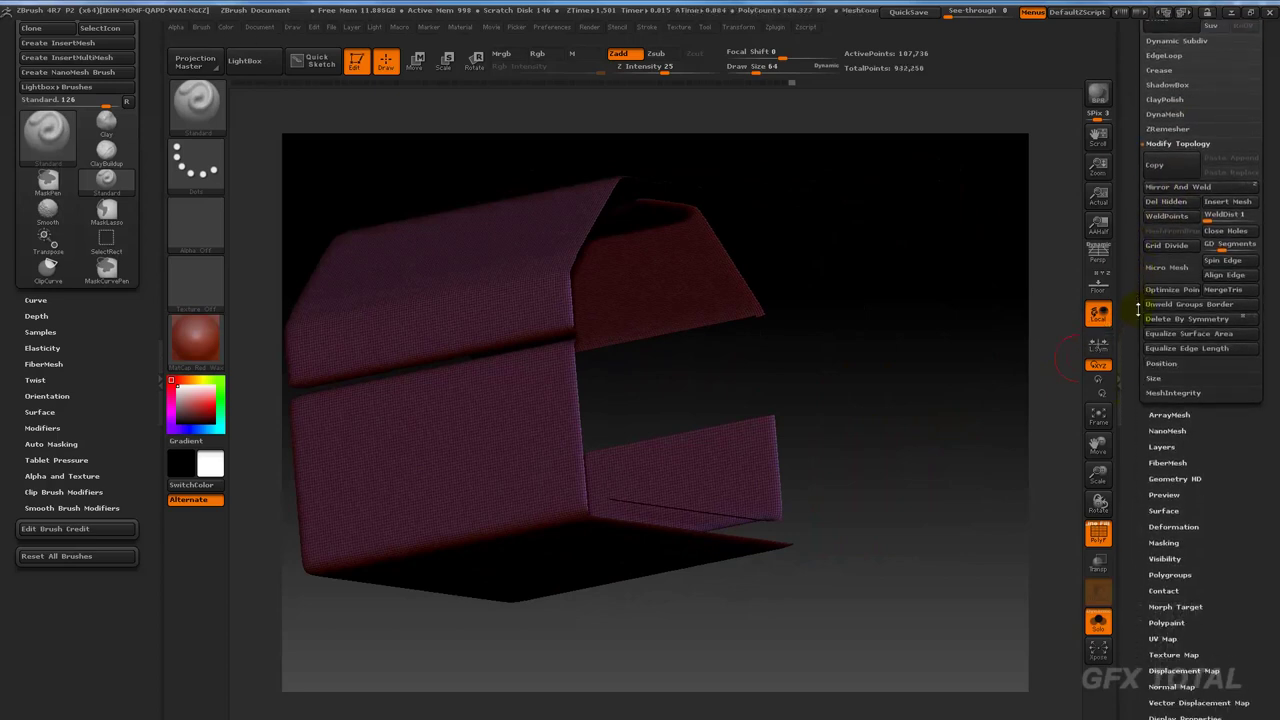
{"action": "mouse_move", "coordinate": [889, 332]}
{"action": "left_mouse_down", "text": "shift"}
{"action": "mouse_move", "coordinate": [866, 343]}
{"action": "mouse_move", "coordinate": [920, 344]}
{"action": "left_mouse_up", "text": "shift"}
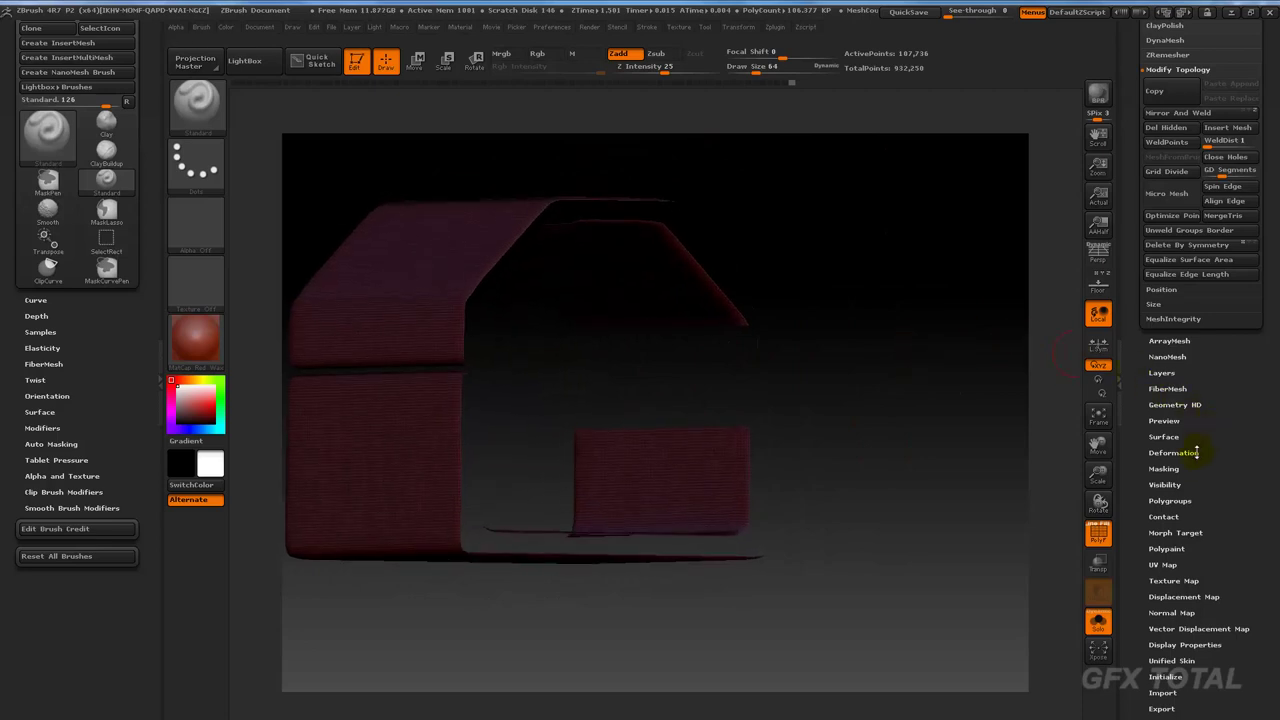
Run Auto Groups, isolate and hide the roof polygroup, then reveal all parts.
{"action": "left_click", "coordinate": [1170, 501]}
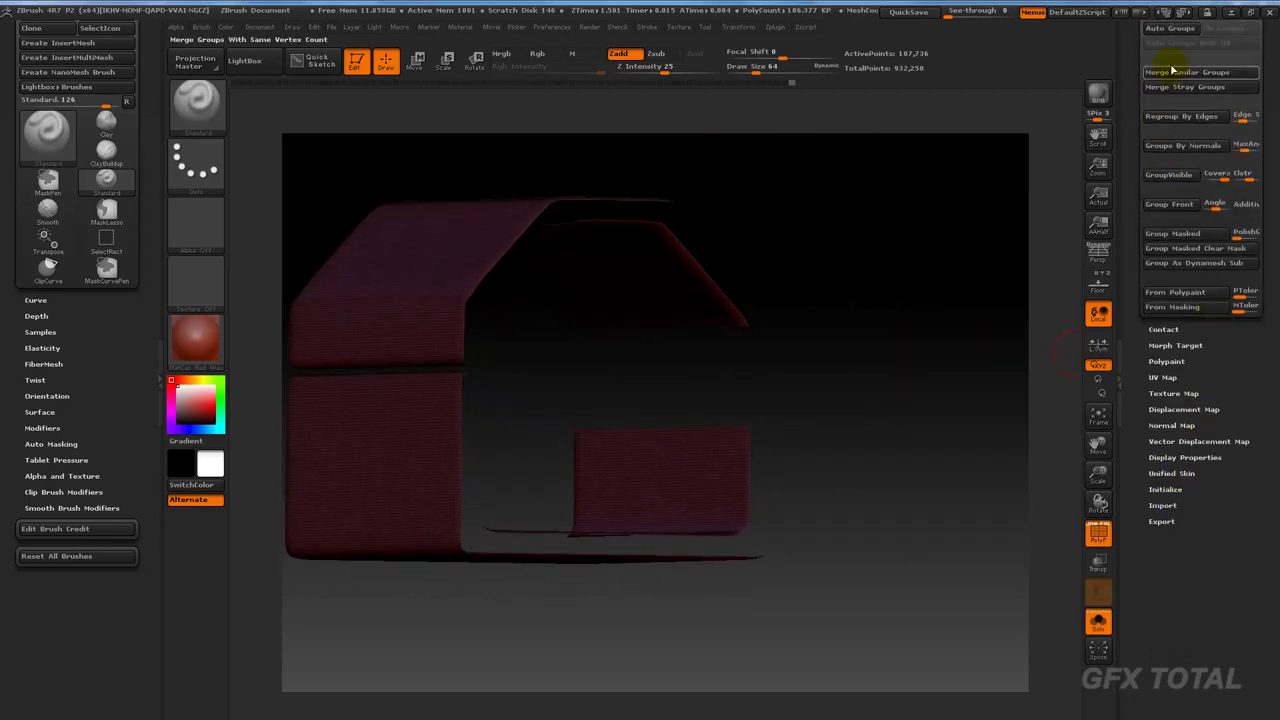
{"action": "left_click", "coordinate": [1170, 30]}
{"action": "left_click_drag", "start_coordinate": [923, 206], "coordinate": [920, 190]}
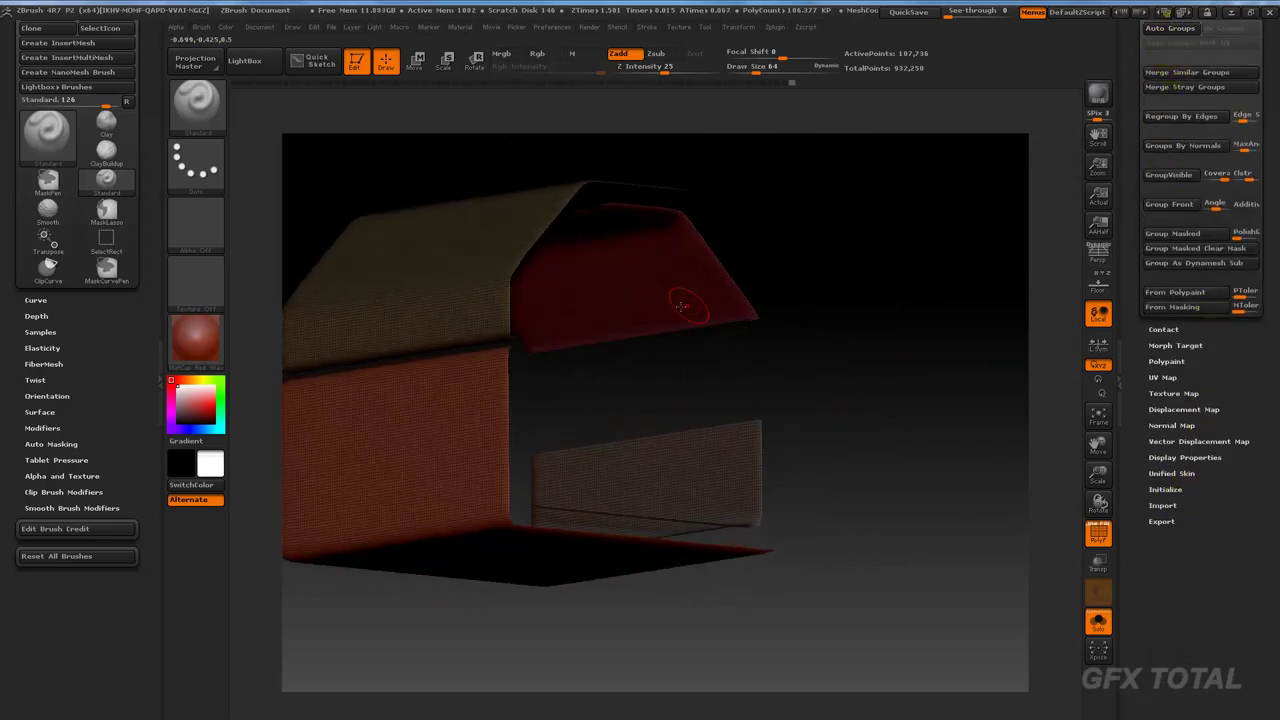
{"action": "left_click", "coordinate": [658, 298], "text": "ctrl+shift"}
{"action": "left_click", "coordinate": [680, 440], "text": "ctrl+shift"}
{"action": "left_click", "coordinate": [650, 296], "text": "ctrl+shift"}
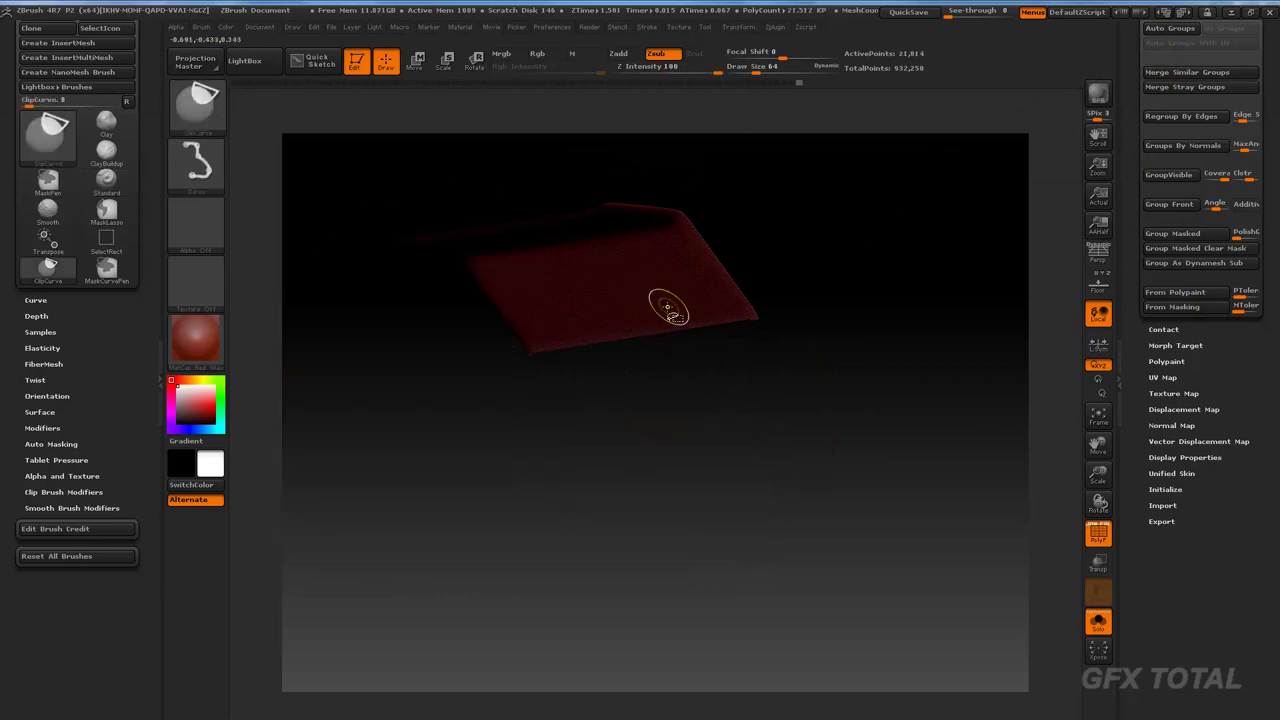
{"action": "left_click", "coordinate": [665, 306], "text": "ctrl+shift"}
{"action": "left_click", "coordinate": [966, 360], "text": "ctrl+shift"}
{"action": "mouse_move", "coordinate": [966, 360]}
{"action": "left_mouse_down"}
{"action": "mouse_move", "coordinate": [900, 423]}
{"action": "mouse_move", "coordinate": [966, 409]}
{"action": "left_mouse_up"}
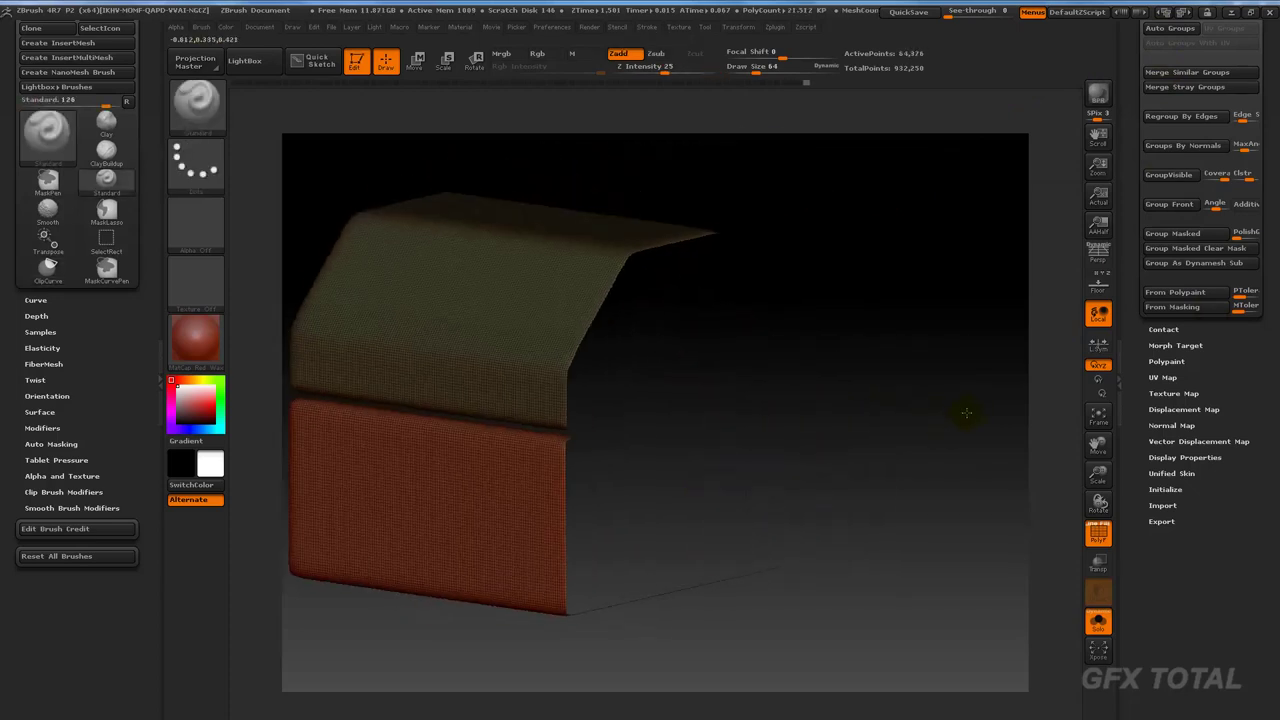
{"action": "left_click", "coordinate": [1172, 474]}
Turn on Double in Display Properties so back faces render.
{"action": "left_click_drag", "start_coordinate": [1186, 480], "coordinate": [1180, 560]}
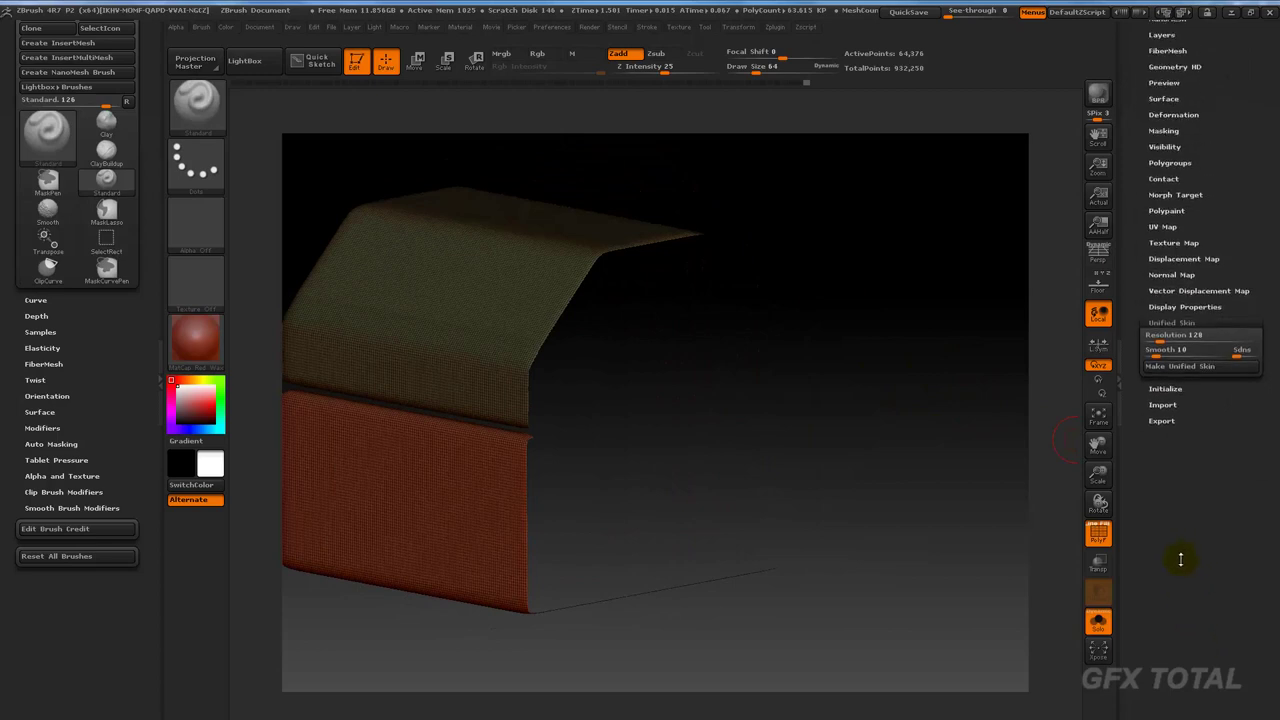
{"action": "left_click", "coordinate": [1185, 308]}
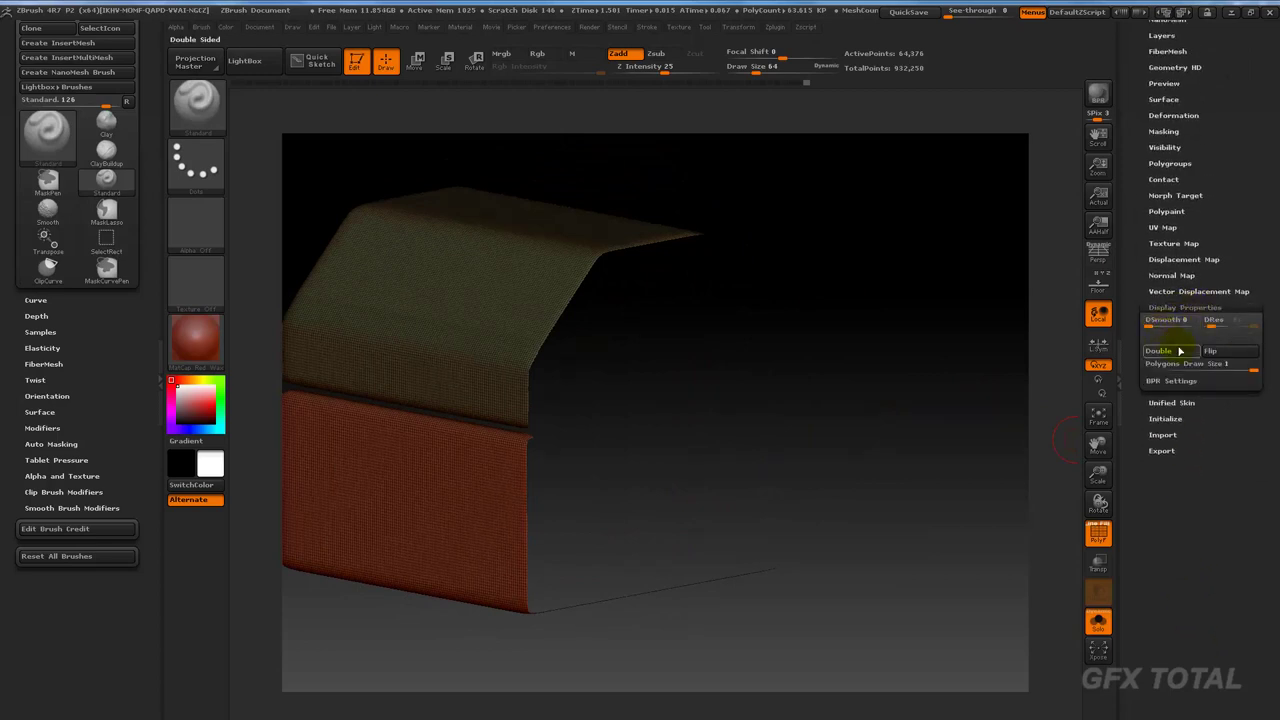
{"action": "left_click", "coordinate": [1180, 350]}
{"action": "mouse_move", "coordinate": [901, 331]}
{"action": "left_mouse_down"}
{"action": "mouse_move", "coordinate": [871, 363]}
{"action": "mouse_move", "coordinate": [904, 350]}
{"action": "left_mouse_up"}
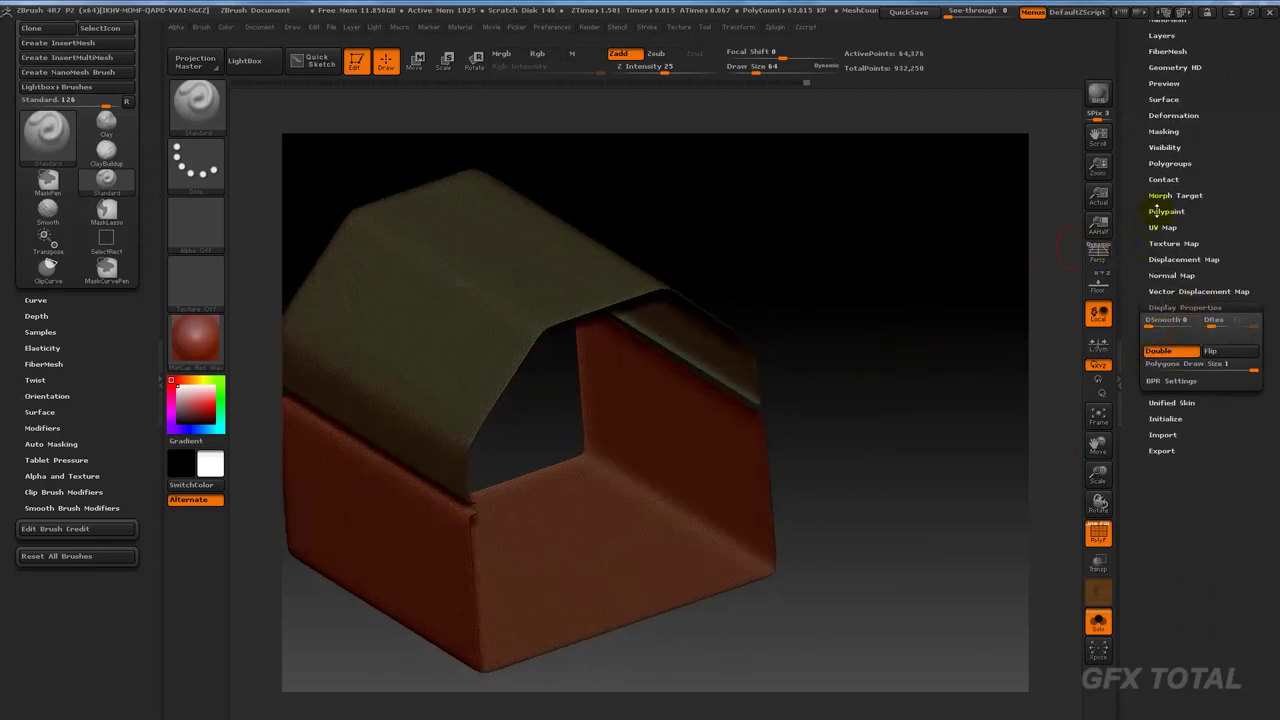
Permanently remove the hidden parts with Del Hidden, leaving an open-ended frame.
{"action": "left_click_drag", "start_coordinate": [975, 308], "coordinate": [971, 266]}
{"action": "scroll", "coordinate": [1200, 241], "scroll_direction": "up", "scroll_amount": 5}
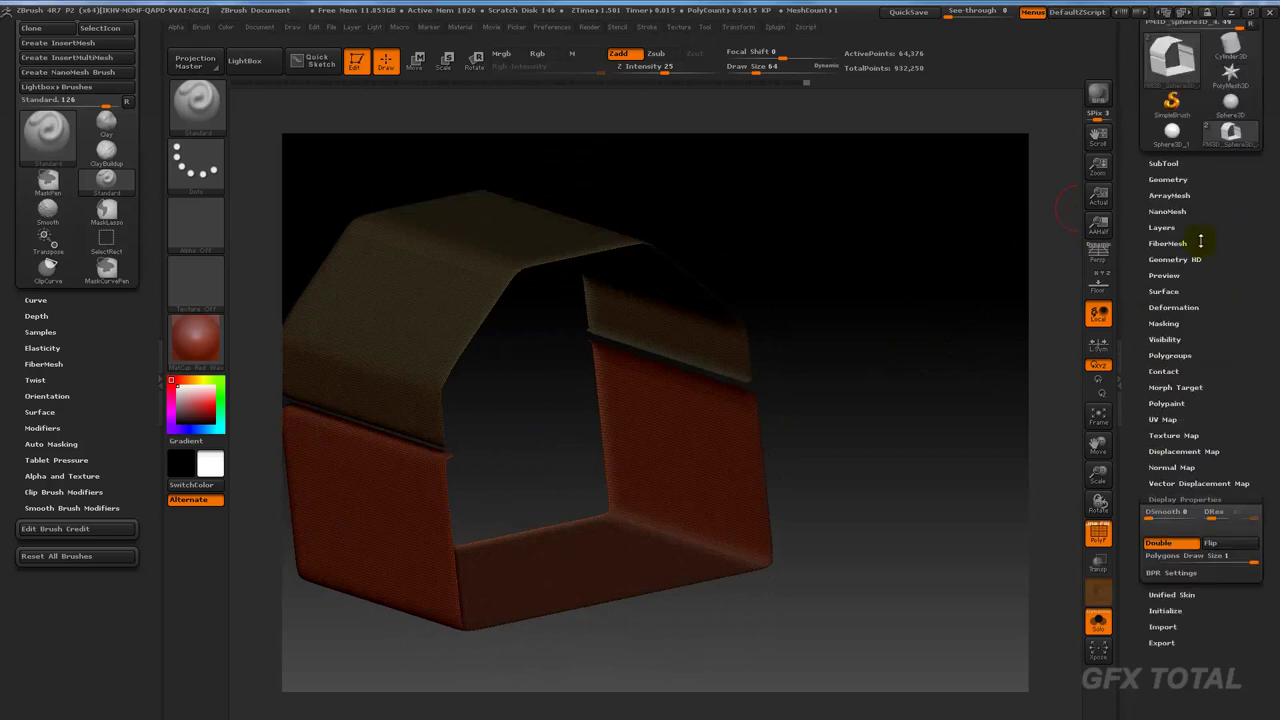
{"action": "left_click", "coordinate": [1168, 179]}
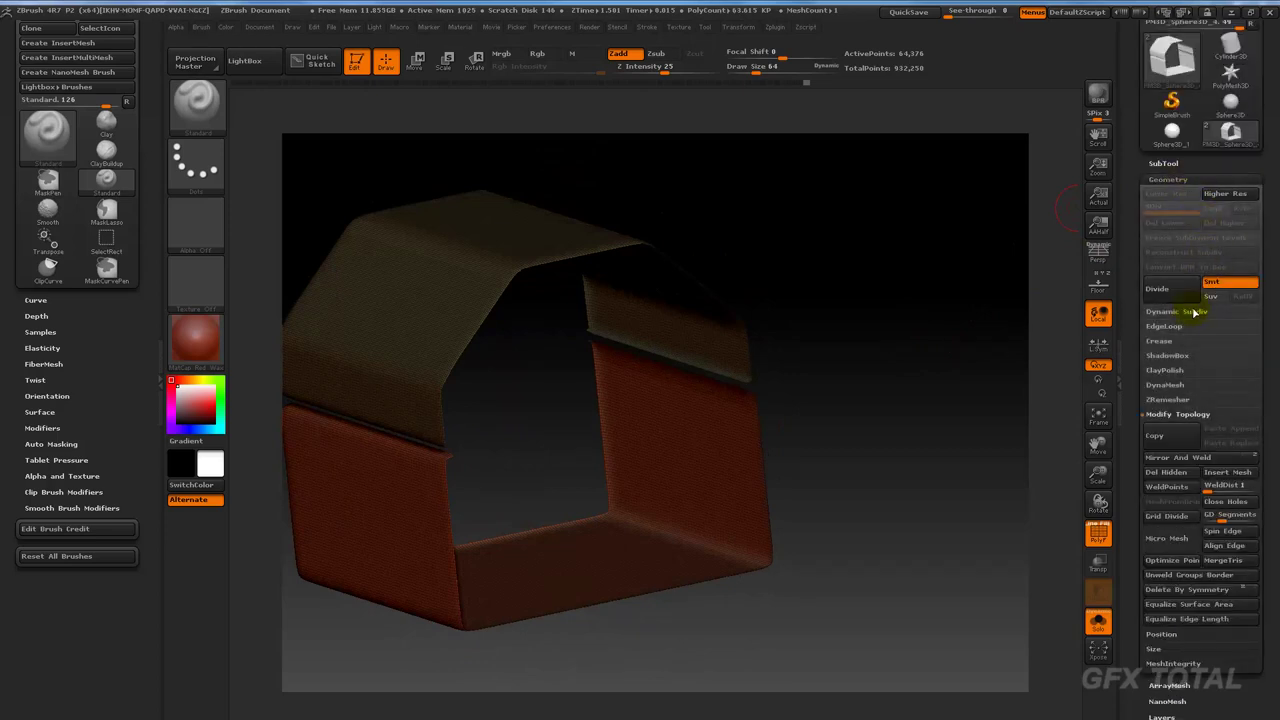
{"action": "left_click", "coordinate": [1170, 478]}
{"action": "left_click_drag", "start_coordinate": [893, 365], "coordinate": [877, 372]}
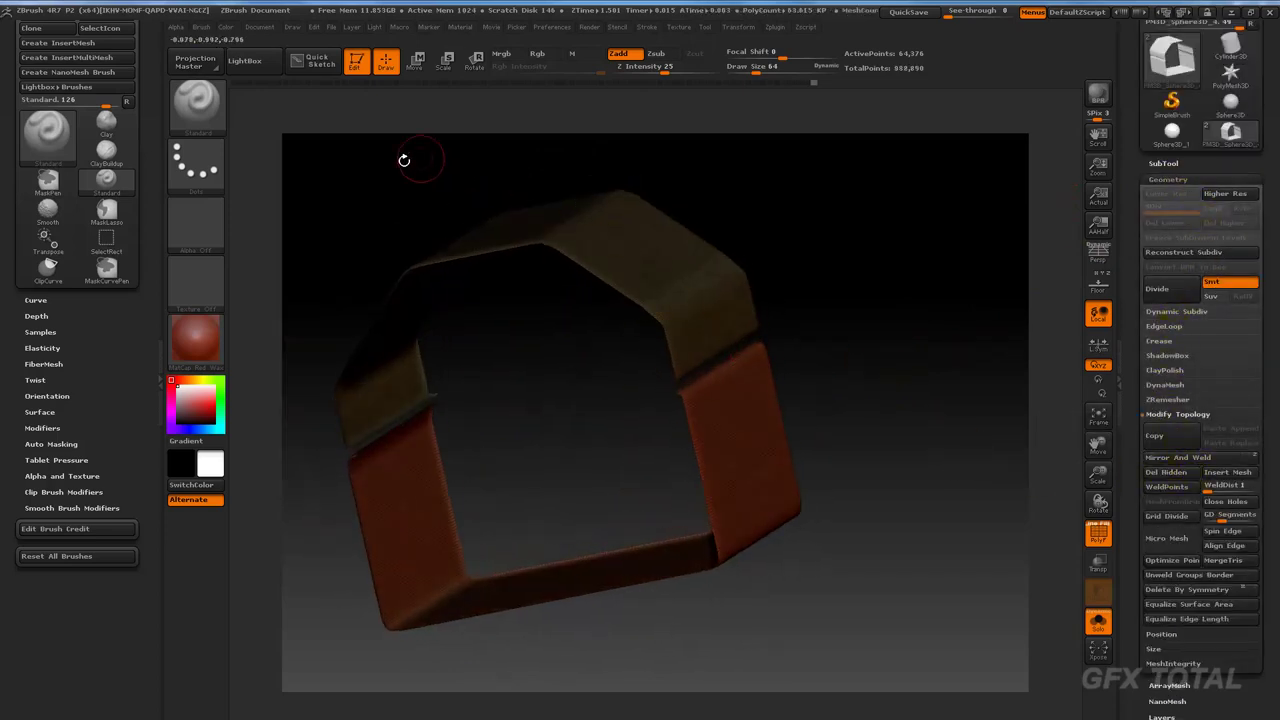
{"action": "left_click_drag", "start_coordinate": [647, 582], "coordinate": [999, 496]}
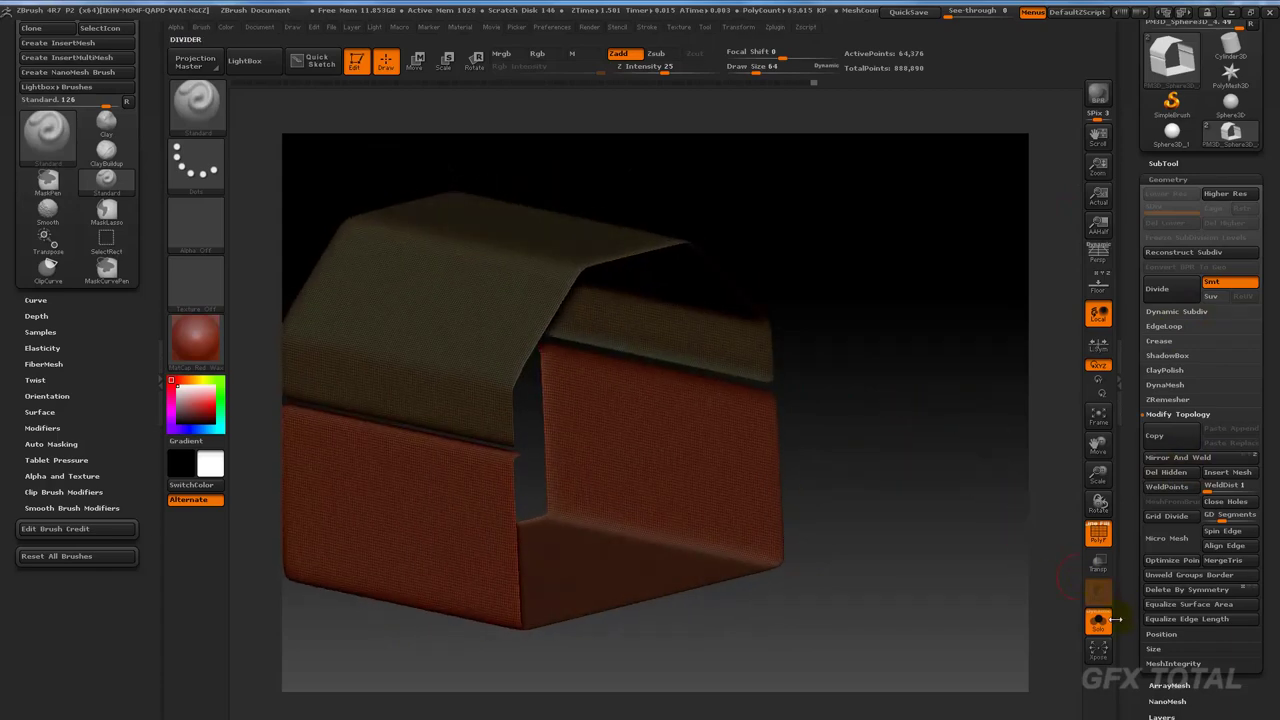
Turn off Solo, align a front view, and mask a vertical strap band down the lid and front.
{"action": "left_click", "coordinate": [1098, 620]}
{"action": "mouse_move", "coordinate": [971, 458]}
{"action": "left_mouse_down"}
{"action": "mouse_move", "coordinate": [947, 643]}
{"action": "mouse_move", "coordinate": [943, 563]}
{"action": "mouse_move", "coordinate": [914, 643]}
{"action": "mouse_move", "coordinate": [923, 674]}
{"action": "mouse_move", "coordinate": [947, 676]}
{"action": "mouse_move", "coordinate": [903, 663]}
{"action": "mouse_move", "coordinate": [705, 373]}
{"action": "left_mouse_up"}
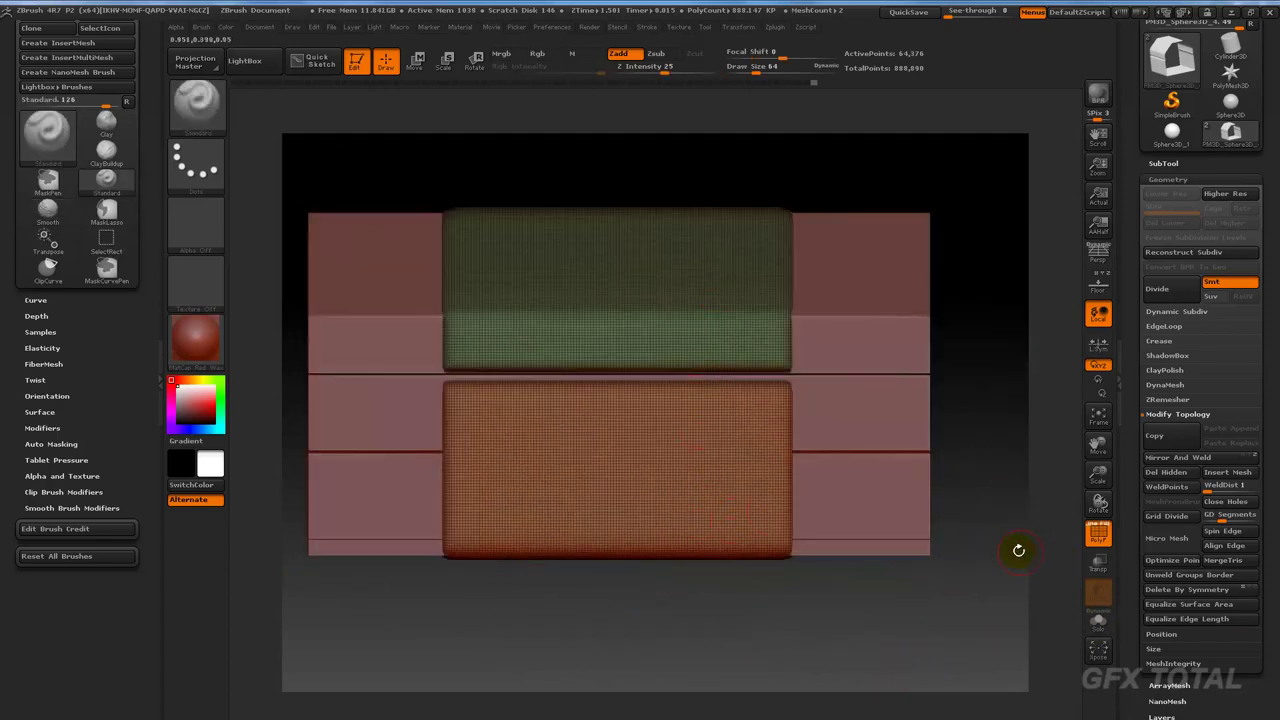
{"action": "mouse_move", "coordinate": [1018, 550]}
{"action": "left_mouse_down"}
{"action": "mouse_move", "coordinate": [1006, 503]}
{"action": "mouse_move", "coordinate": [1006, 557]}
{"action": "mouse_move", "coordinate": [817, 436]}
{"action": "left_mouse_up"}
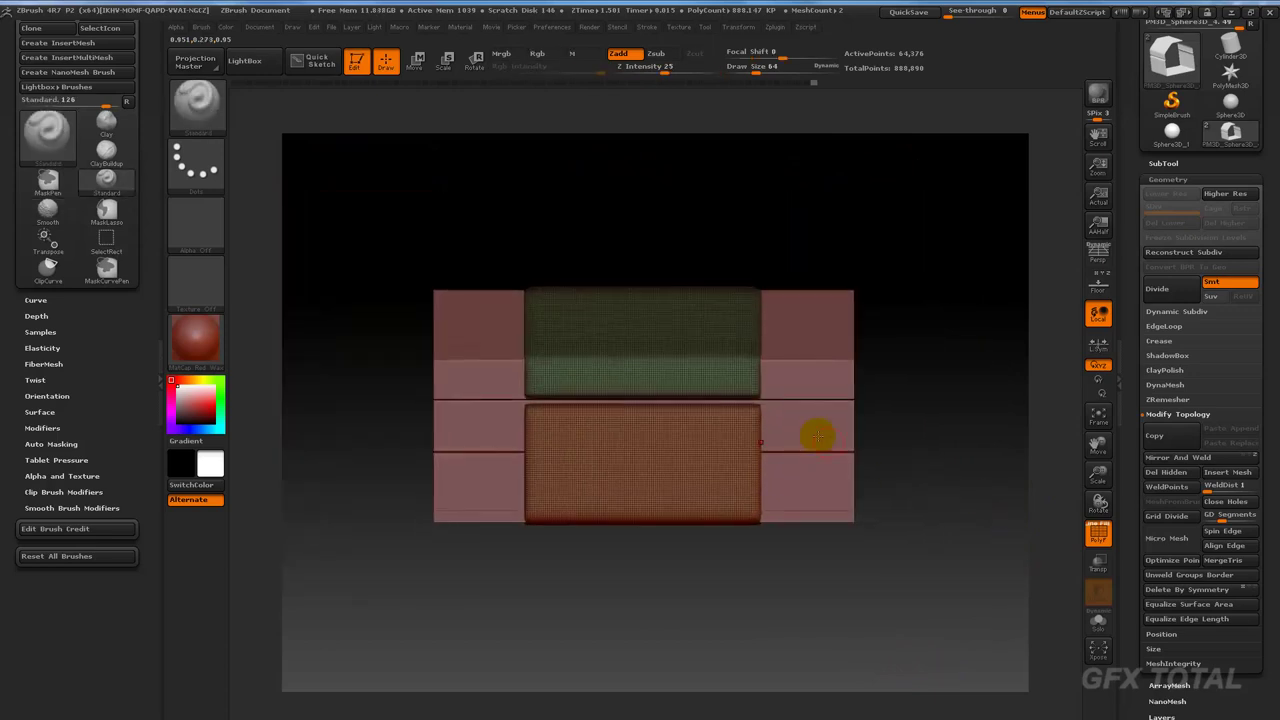
{"action": "key", "text": "ctrl"}
{"action": "mouse_move", "coordinate": [576, 202]}
{"action": "left_mouse_down", "text": "ctrl"}
{"action": "mouse_move", "coordinate": [609, 409]}
{"action": "mouse_move", "coordinate": [614, 580]}
{"action": "left_mouse_up", "text": "ctrl"}
{"action": "mouse_move", "coordinate": [829, 594]}
{"action": "left_mouse_down"}
{"action": "mouse_move", "coordinate": [849, 620]}
{"action": "mouse_move", "coordinate": [857, 679]}
{"action": "mouse_move", "coordinate": [857, 600]}
{"action": "mouse_move", "coordinate": [775, 530]}
{"action": "left_mouse_up"}
Select the second subtool and extract the masked band as a 0.02-thick strap.
{"action": "left_click", "coordinate": [1164, 163]}
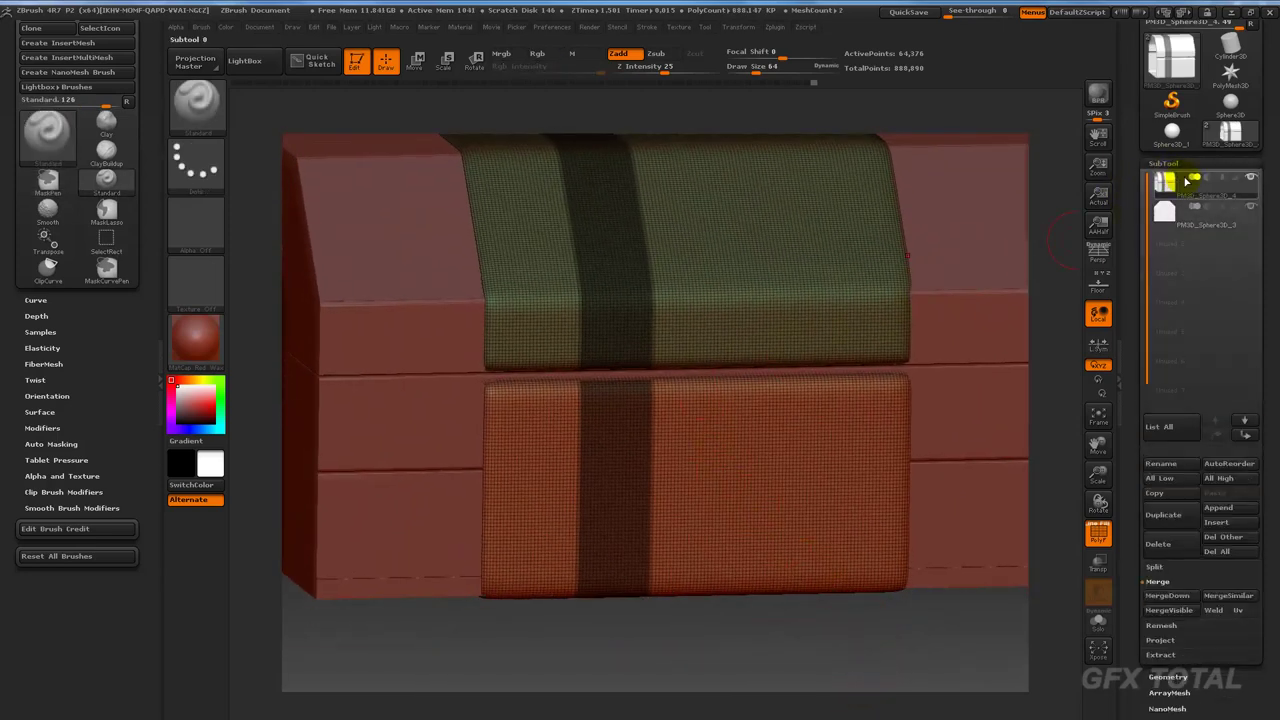
{"action": "left_click", "coordinate": [1181, 225]}
{"action": "scroll", "coordinate": [1180, 420], "scroll_direction": "down", "scroll_amount": 3}
{"action": "scroll", "coordinate": [1205, 360], "scroll_direction": "down", "scroll_amount": 3}
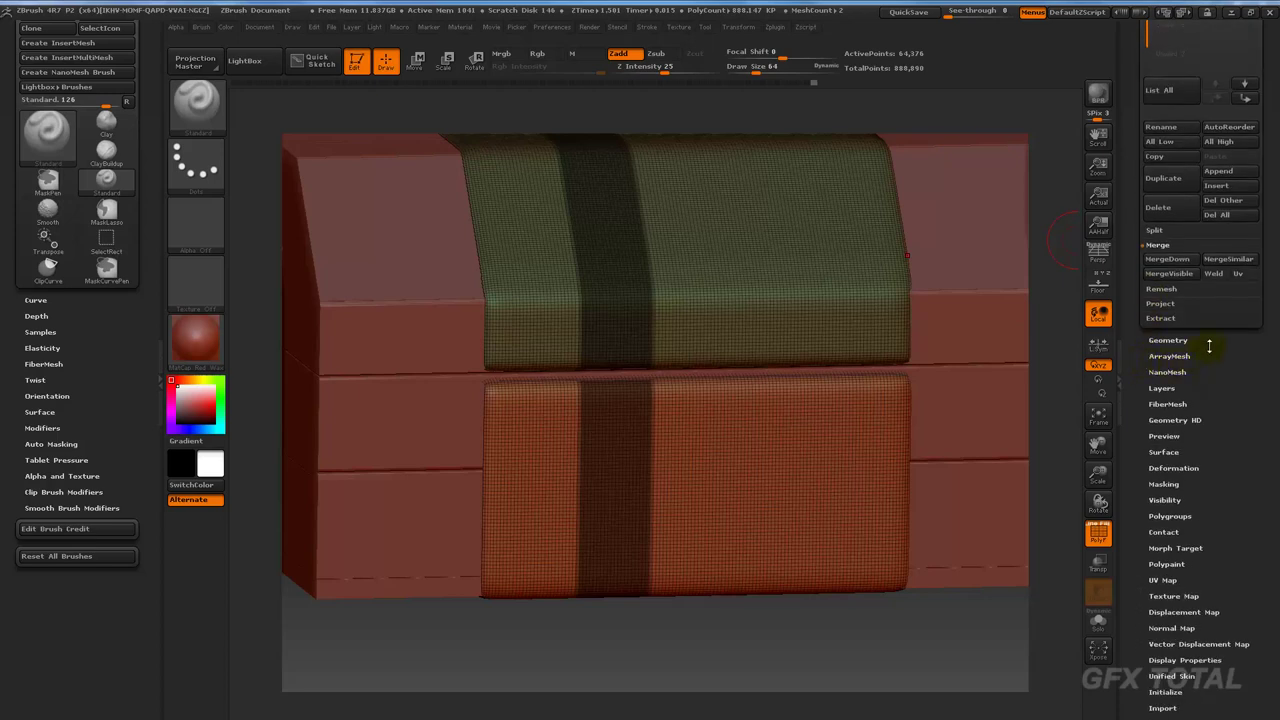
{"action": "left_click", "coordinate": [1161, 317]}
{"action": "left_click", "coordinate": [1159, 312]}
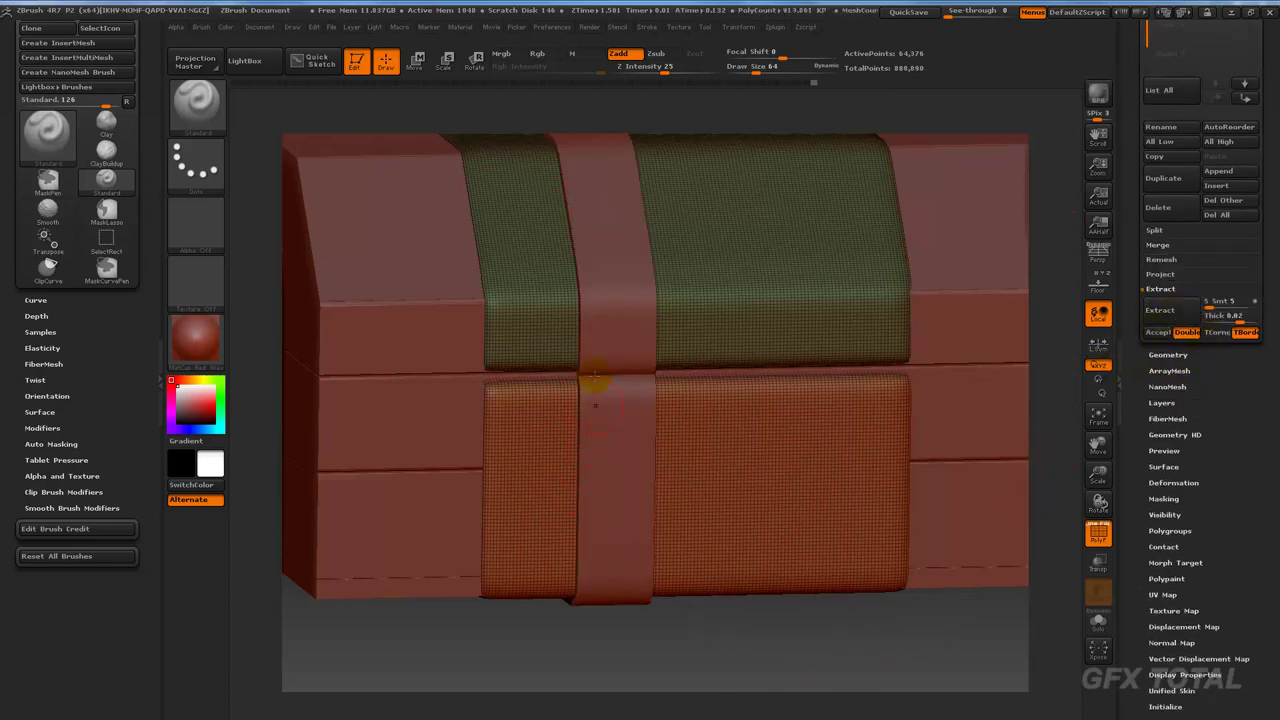
{"action": "left_click_drag", "start_coordinate": [695, 651], "coordinate": [927, 620]}
Solo the strap, hide the body subtool, and regenerate the extraction preview to inspect it.
{"action": "left_click", "coordinate": [1100, 622]}
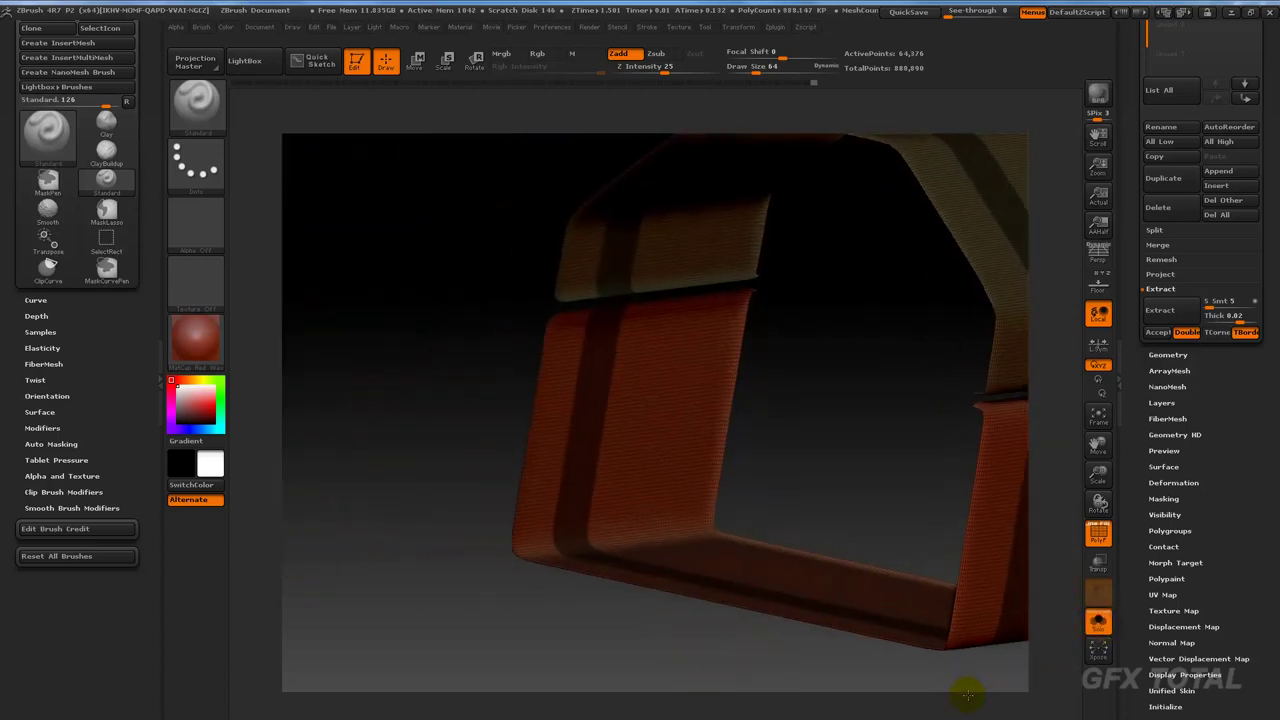
{"action": "left_click_drag", "start_coordinate": [817, 591], "coordinate": [515, 578]}
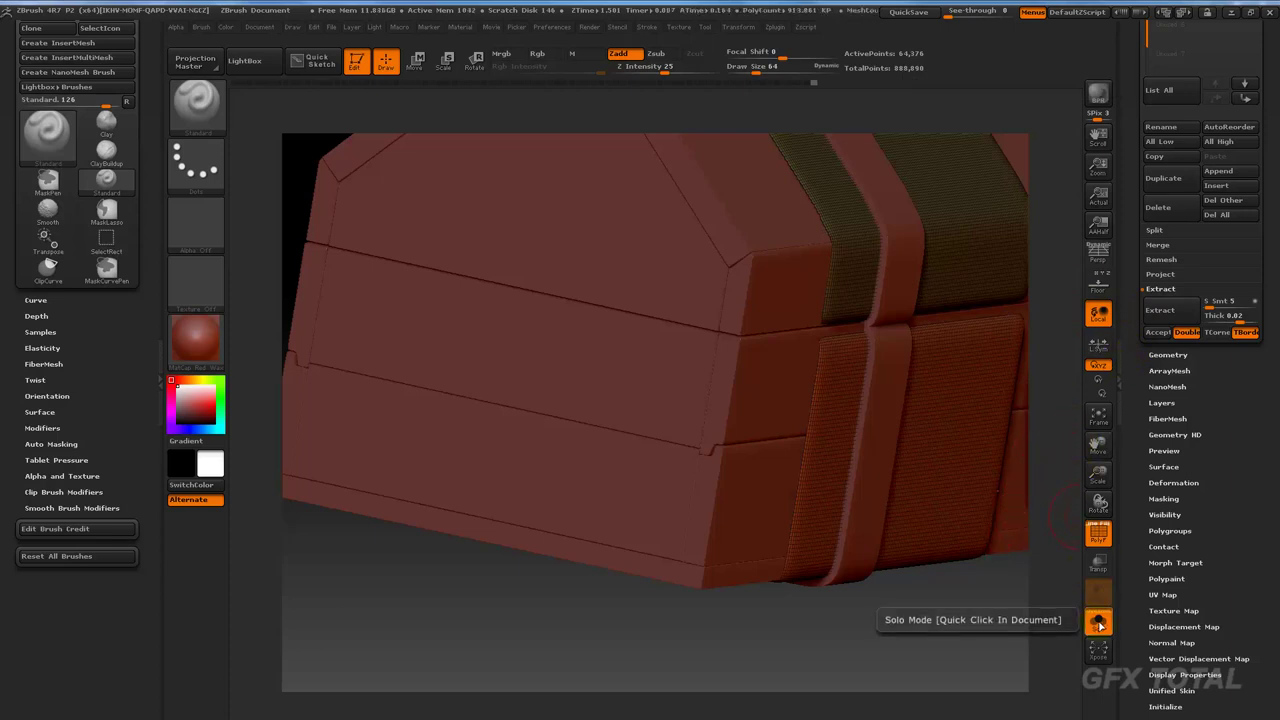
{"action": "left_click_drag", "start_coordinate": [1133, 219], "coordinate": [1148, 289]}
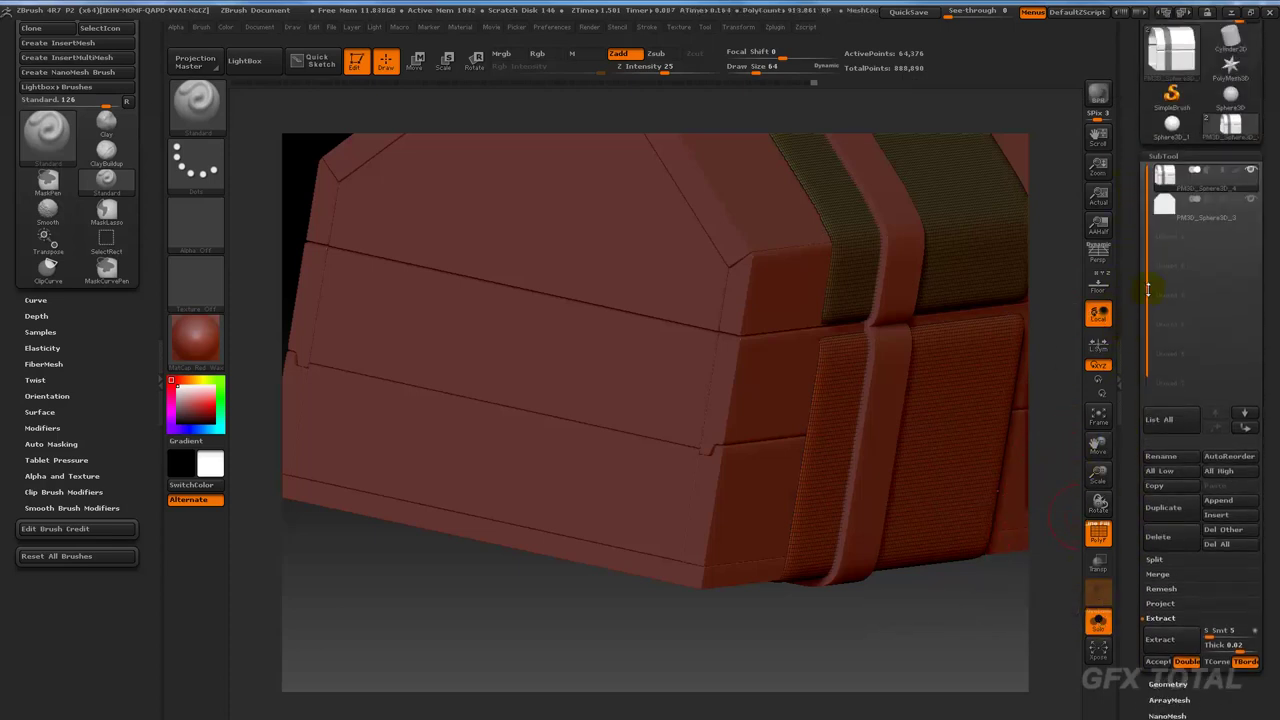
{"action": "left_click", "coordinate": [1250, 203]}
{"action": "left_click", "coordinate": [1142, 640]}
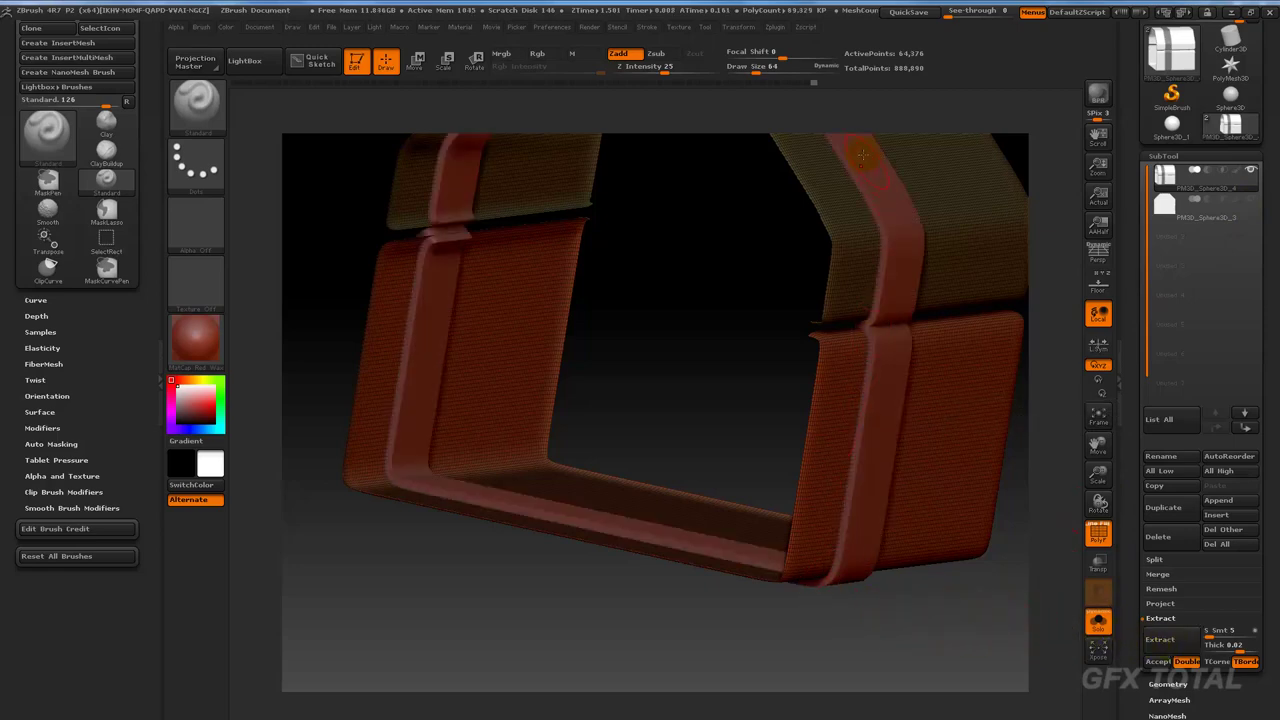
{"action": "mouse_move", "coordinate": [864, 625]}
{"action": "left_mouse_down"}
{"action": "mouse_move", "coordinate": [878, 645]}
{"action": "mouse_move", "coordinate": [911, 652]}
{"action": "mouse_move", "coordinate": [866, 643]}
{"action": "mouse_move", "coordinate": [929, 537]}
{"action": "mouse_move", "coordinate": [705, 327]}
{"action": "left_mouse_up"}
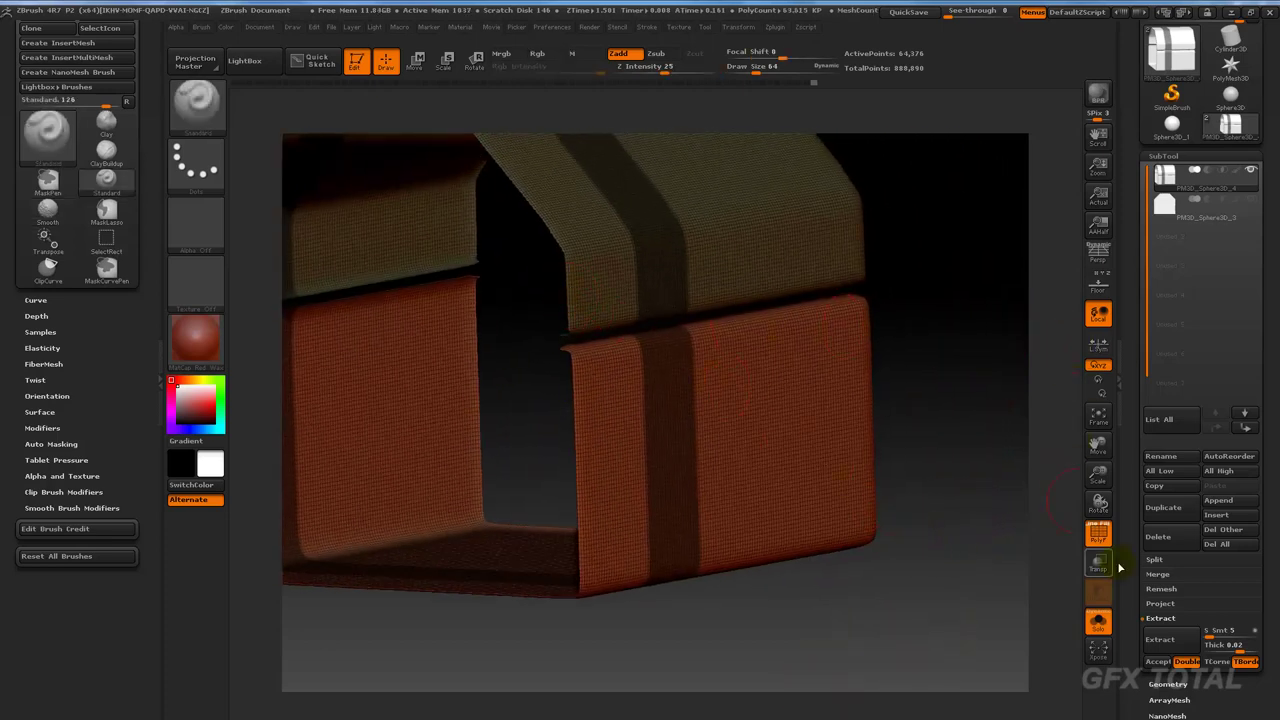
{"action": "left_click", "coordinate": [1188, 646]}
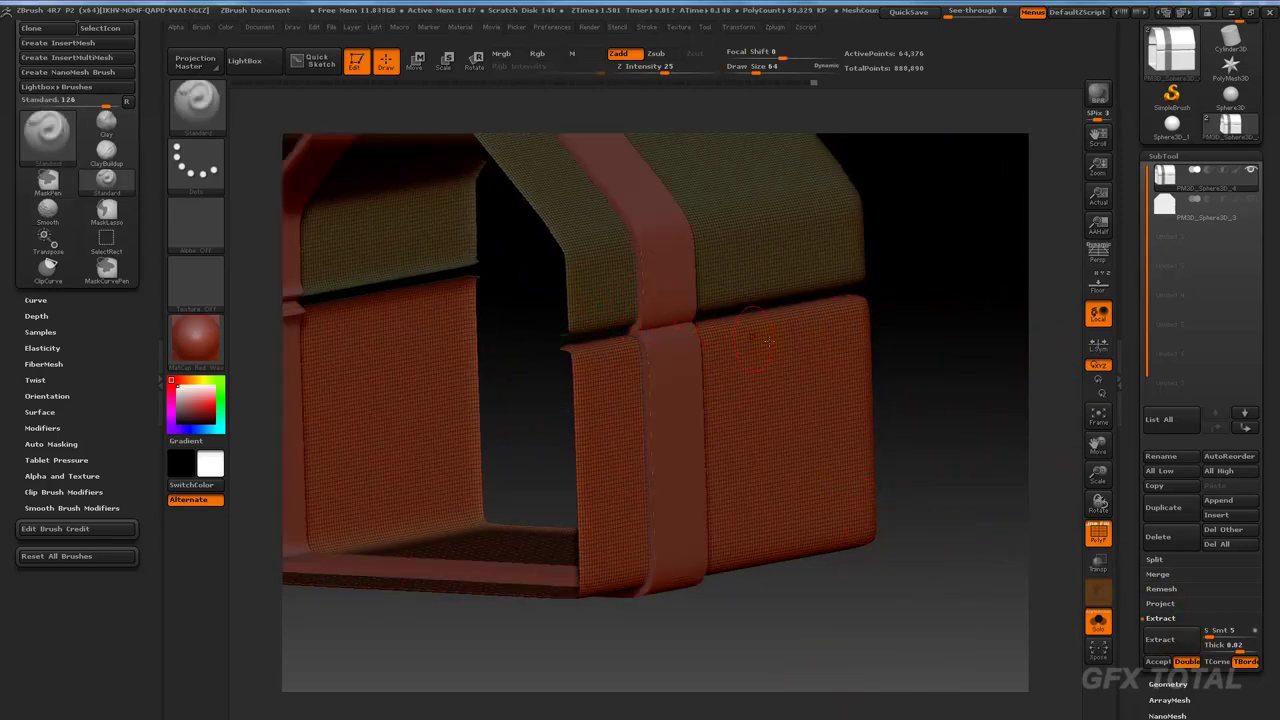
{"action": "mouse_move", "coordinate": [973, 611]}
{"action": "left_mouse_down"}
{"action": "mouse_move", "coordinate": [994, 563]}
{"action": "mouse_move", "coordinate": [975, 368]}
{"action": "left_mouse_up"}
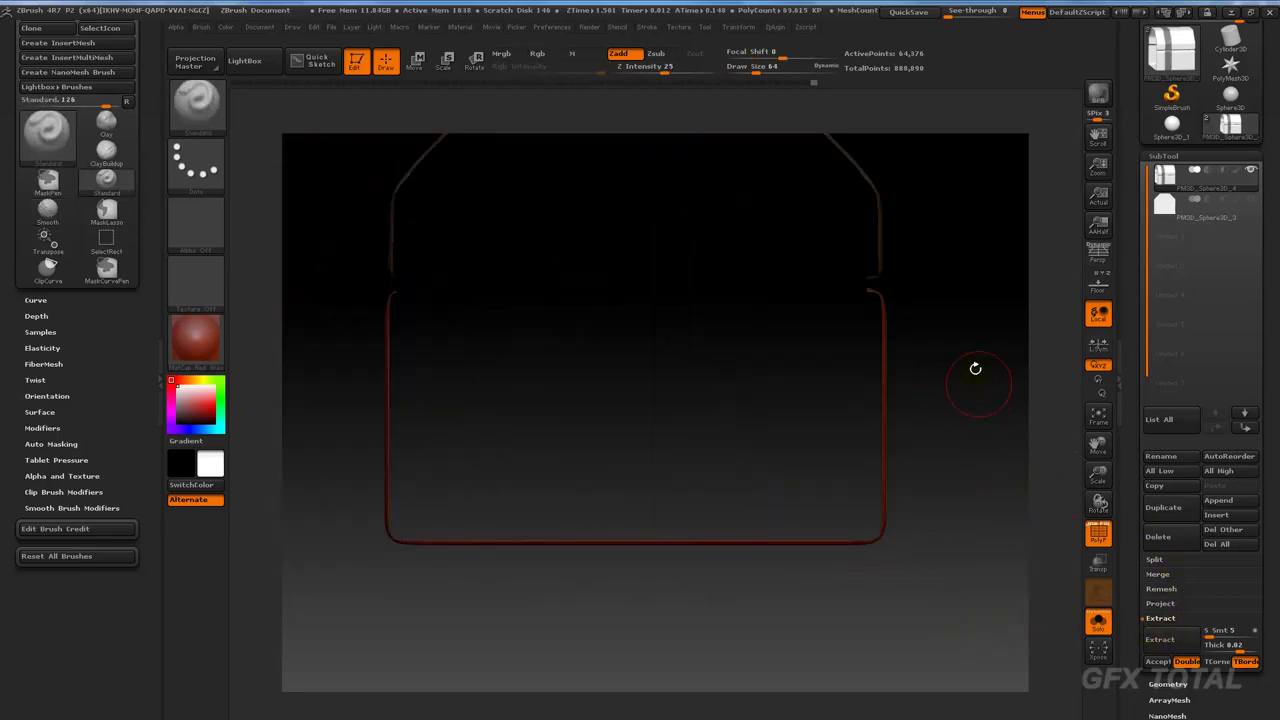
Use SelectRect to hide the narrow strip along the lid seam.
{"action": "left_click", "coordinate": [198, 100], "text": "ctrl+shift"}
{"action": "left_click", "coordinate": [336, 126]}
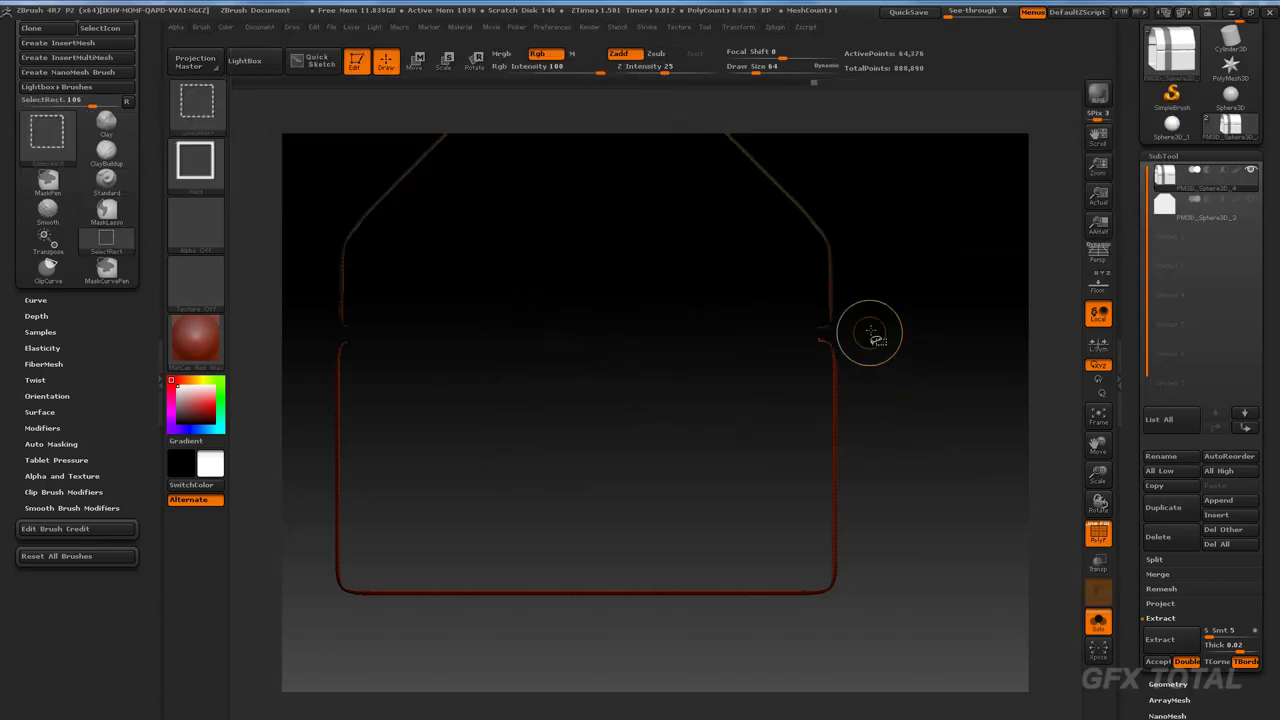
{"action": "left_click_drag", "start_coordinate": [808, 345], "coordinate": [806, 349], "text": "ctrl+shift"}
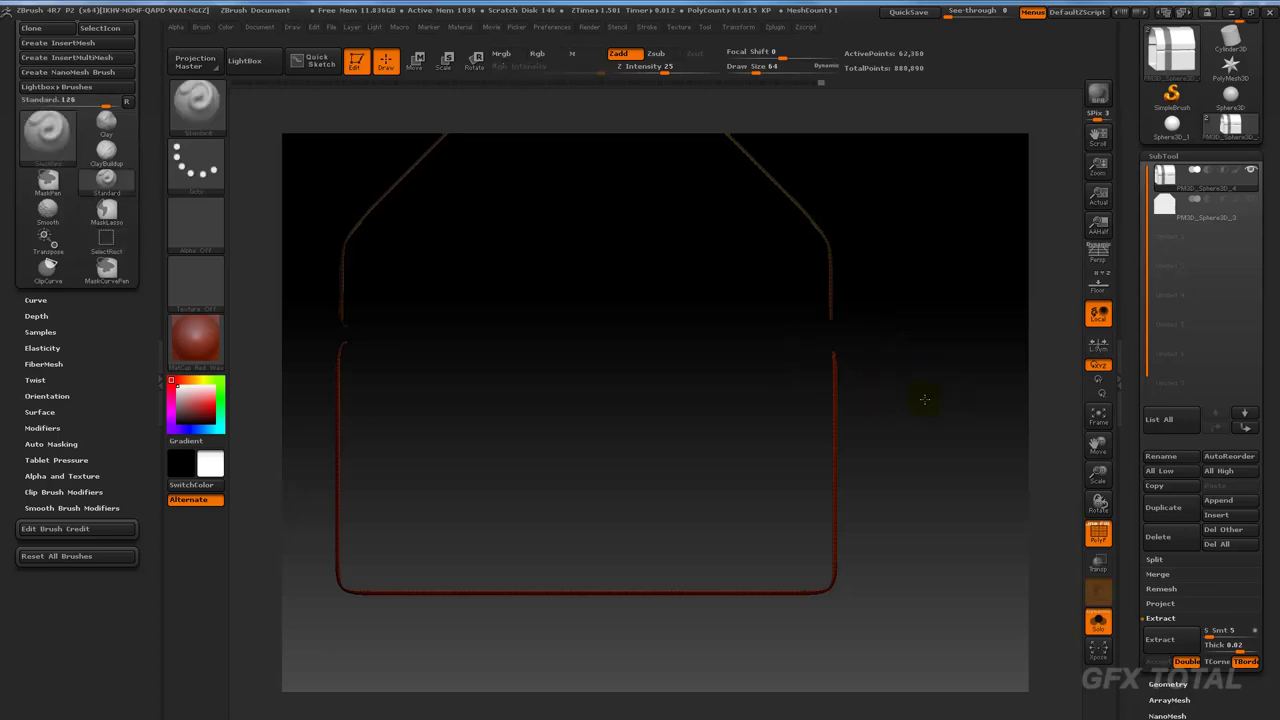
{"action": "left_click_drag", "start_coordinate": [899, 404], "coordinate": [855, 391], "text": "ctrl+shift"}
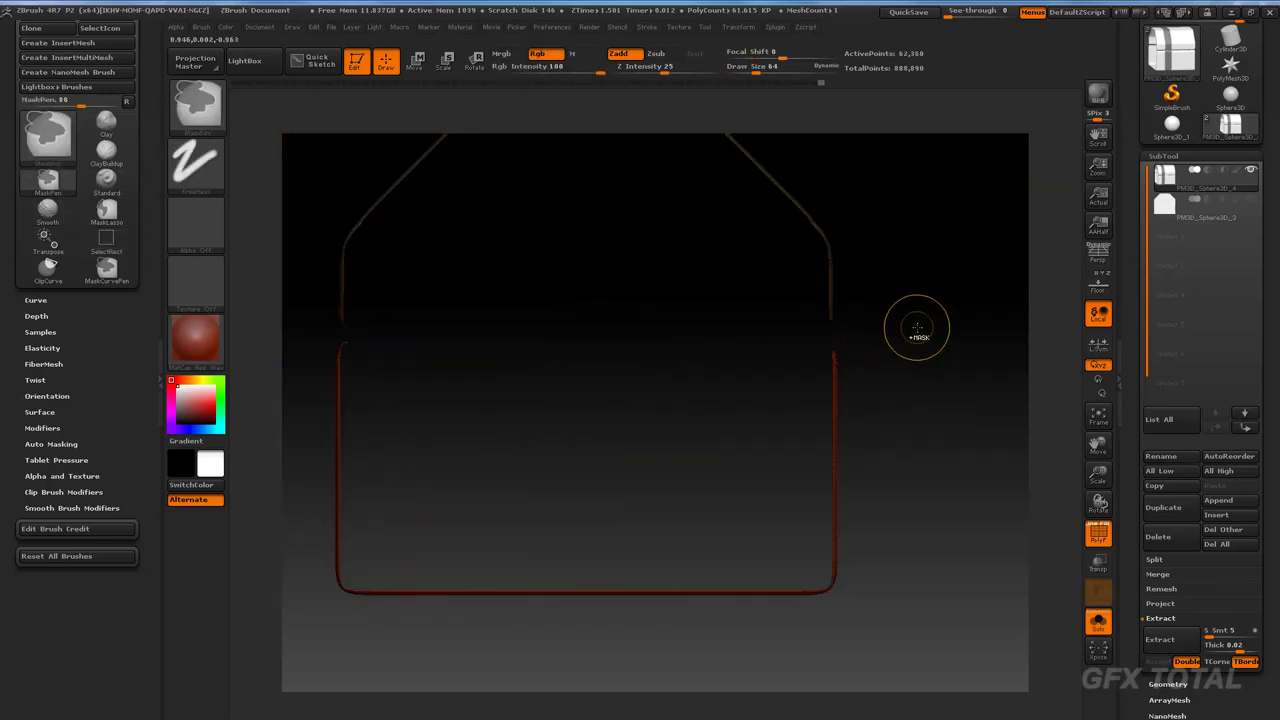
{"action": "left_click_drag", "start_coordinate": [914, 323], "coordinate": [304, 352], "text": "ctrl+shift"}
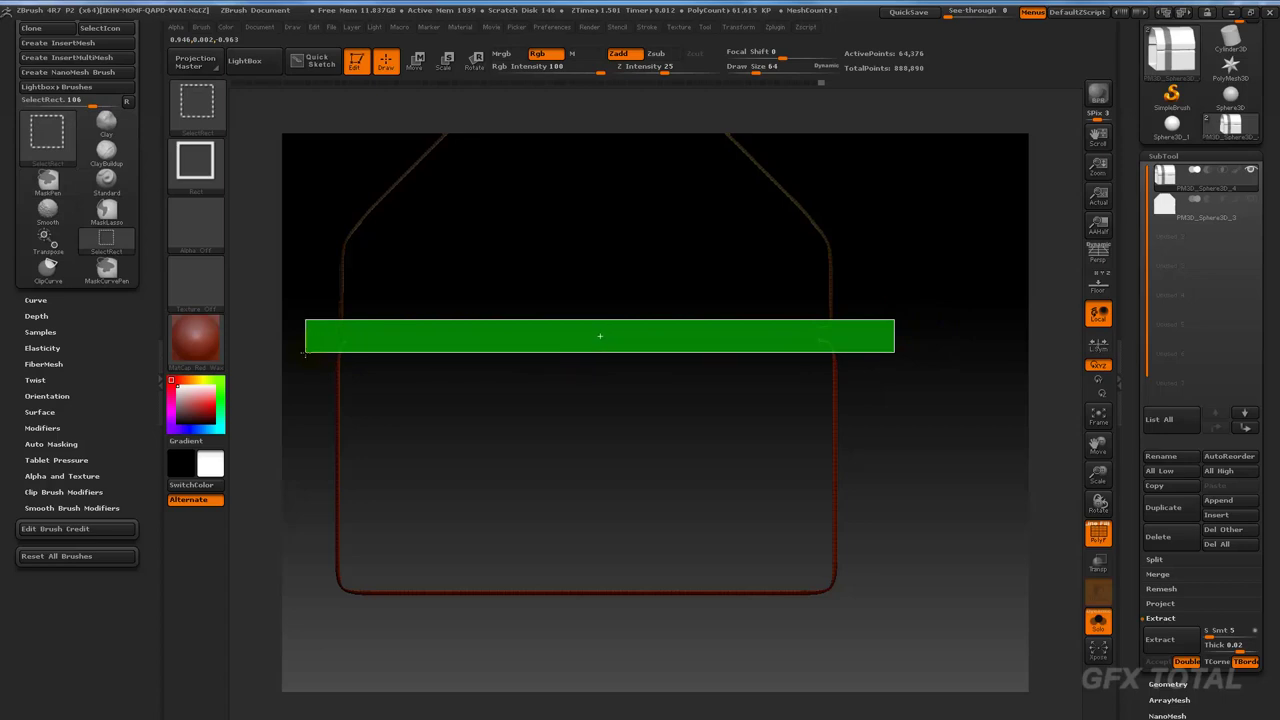
{"action": "left_click_drag", "start_coordinate": [304, 352], "coordinate": [304, 352], "text": "ctrl+alt+shift"}
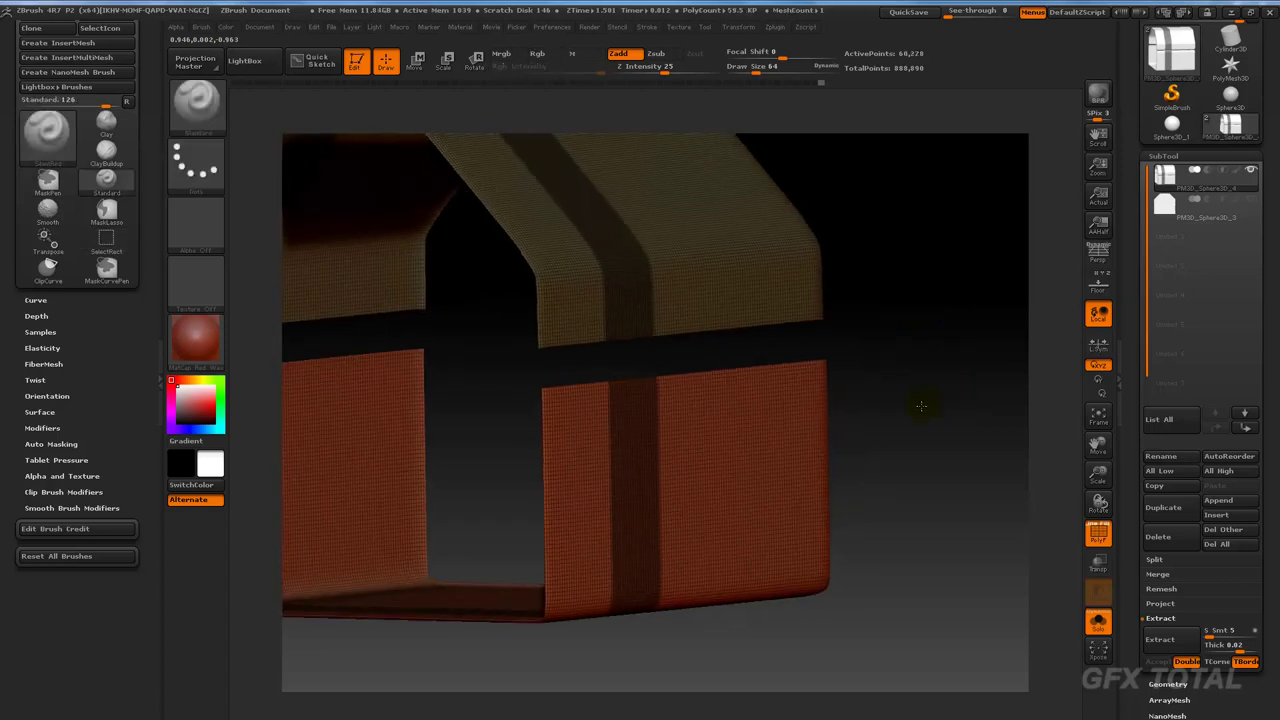
Try an extraction thickness of 1 and preview the extracted strap shell.
{"action": "left_click_drag", "start_coordinate": [920, 405], "coordinate": [928, 404]}
{"action": "scroll", "coordinate": [1131, 421], "scroll_direction": "down", "scroll_amount": 5}
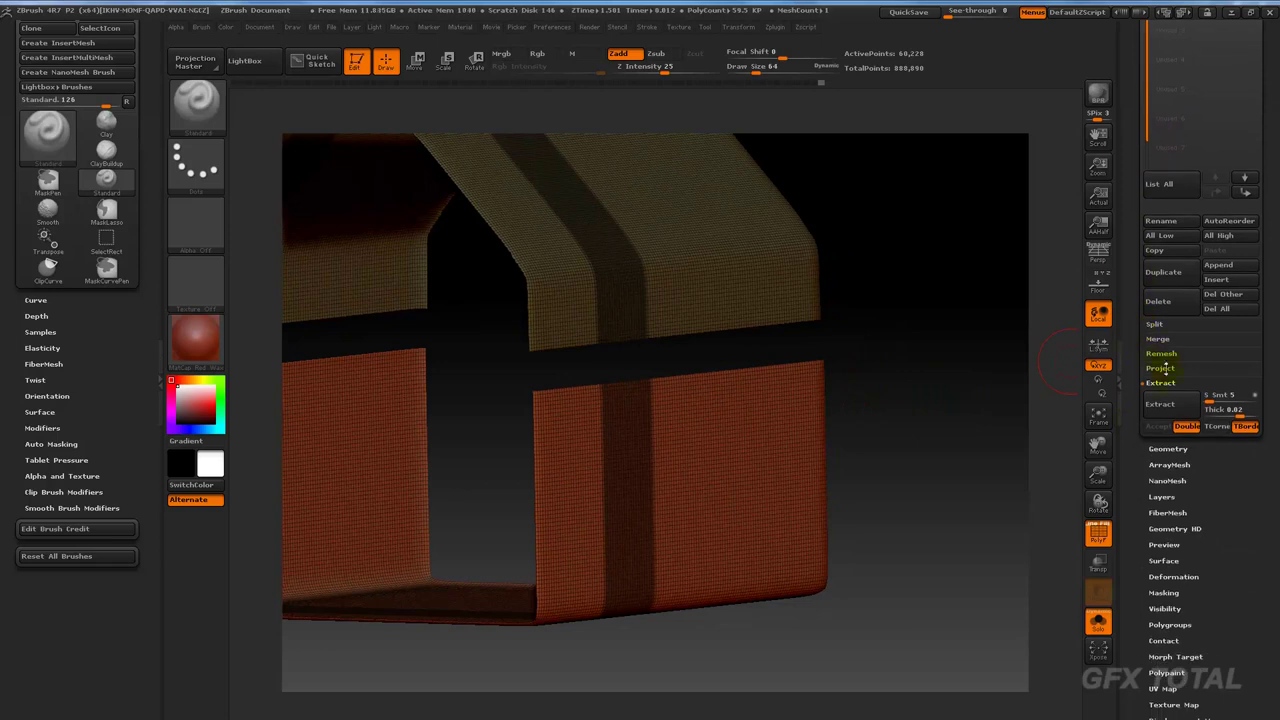
{"action": "left_click", "coordinate": [1166, 412]}
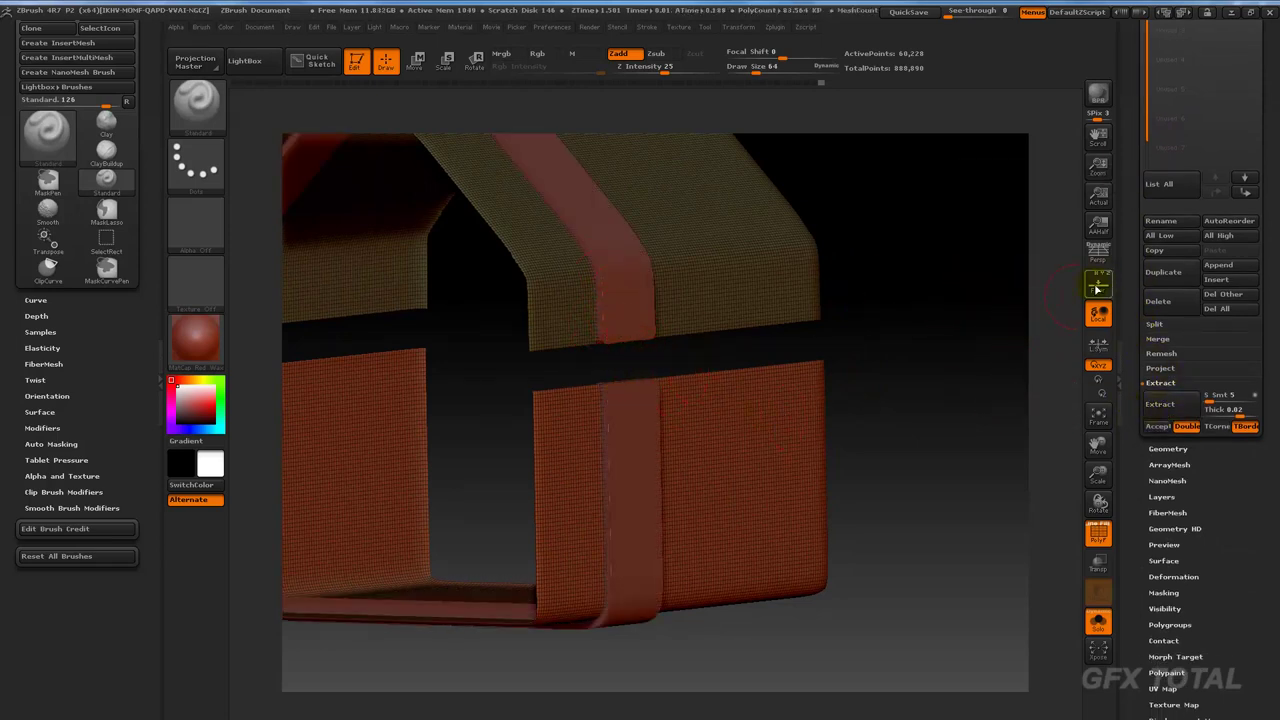
{"action": "mouse_move", "coordinate": [1134, 304]}
{"action": "left_mouse_down"}
{"action": "mouse_move", "coordinate": [1123, 400]}
{"action": "mouse_move", "coordinate": [1123, 386]}
{"action": "mouse_move", "coordinate": [1152, 380]}
{"action": "left_mouse_up"}
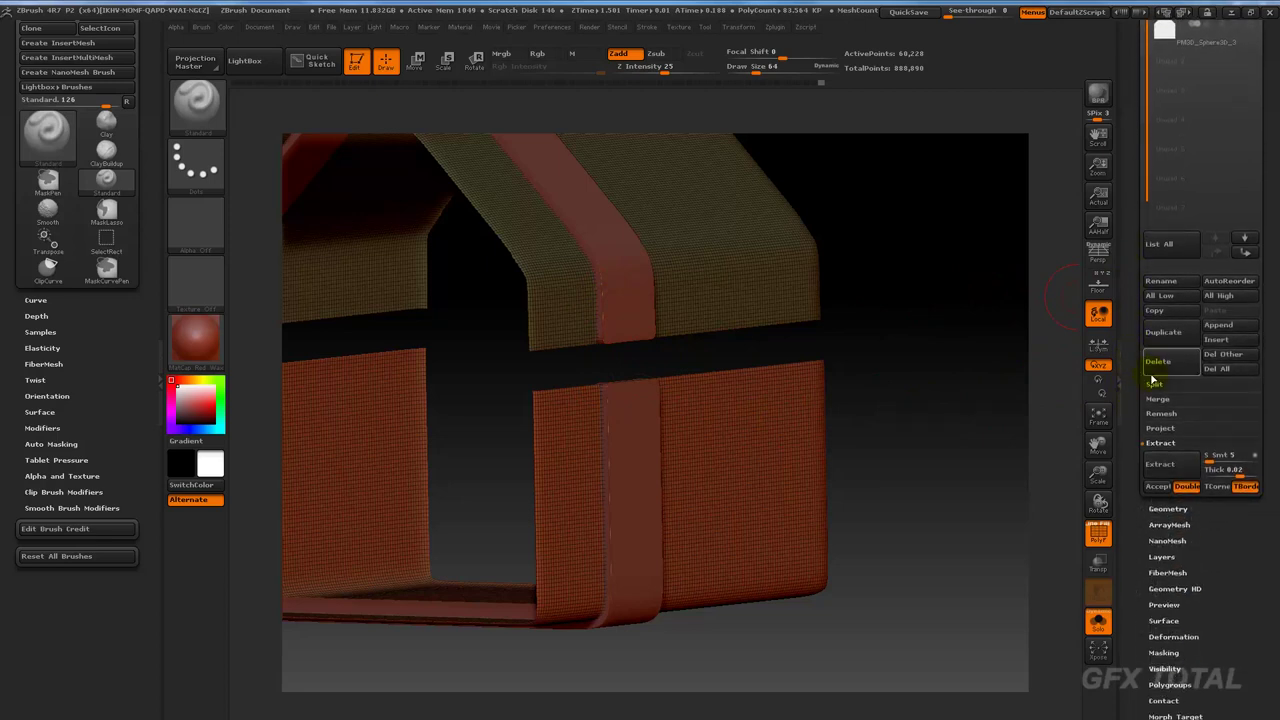
{"action": "left_click", "coordinate": [1222, 470]}
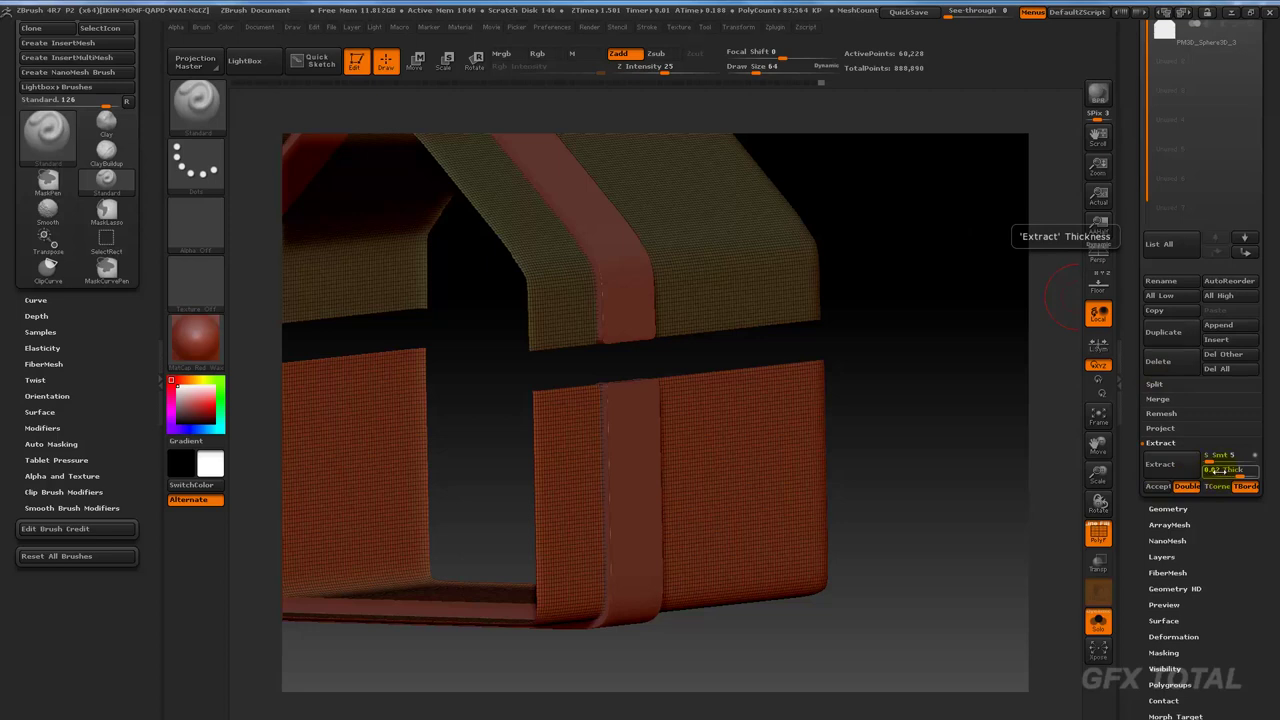
{"action": "type", "text": "1"}
{"action": "key", "text": "Return"}
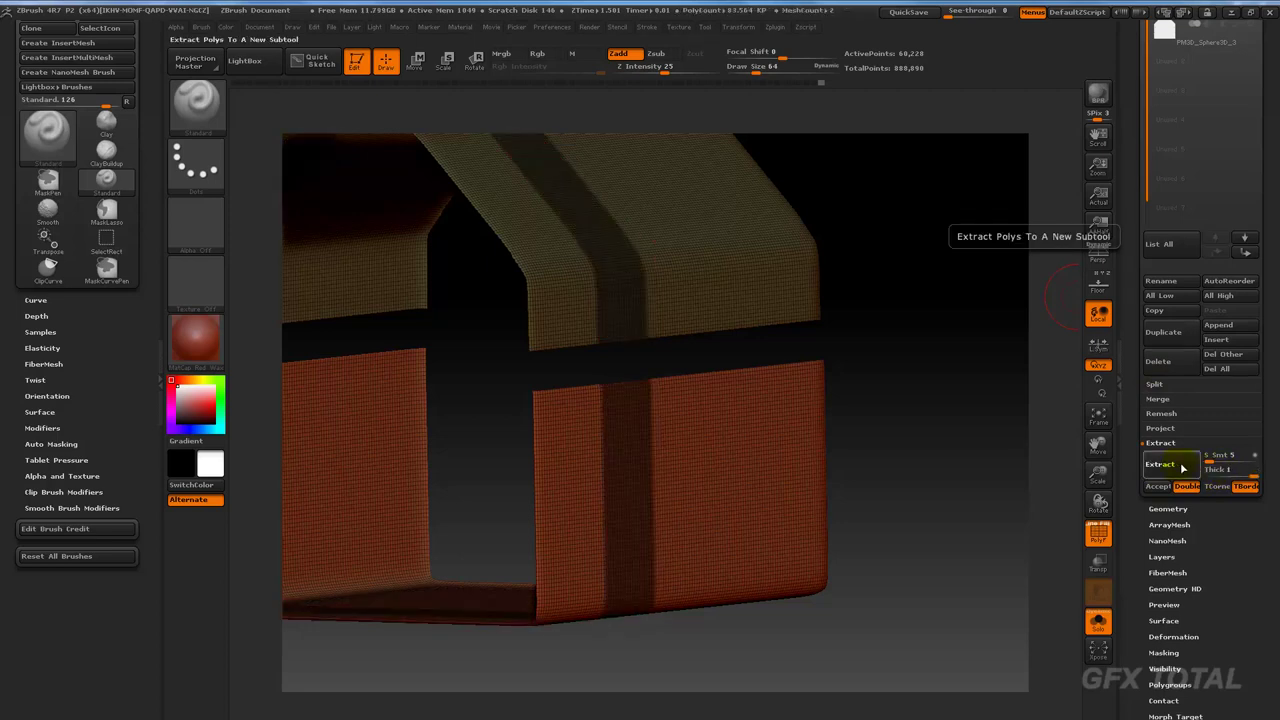
{"action": "left_click", "coordinate": [1160, 465]}
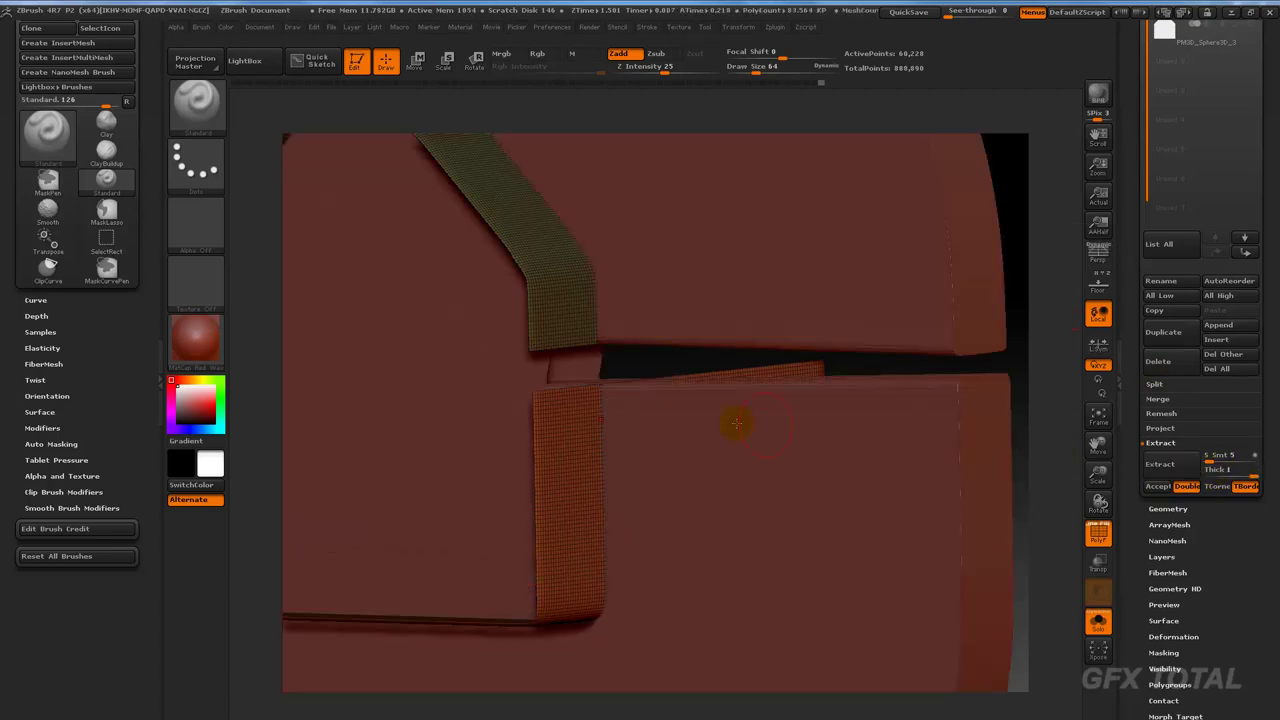
Return thickness to 0.02, enable TBorder, regenerate, and accept the strap as Extract7.
{"action": "left_click", "coordinate": [1222, 469]}
{"action": "type", "text": "0.05"}
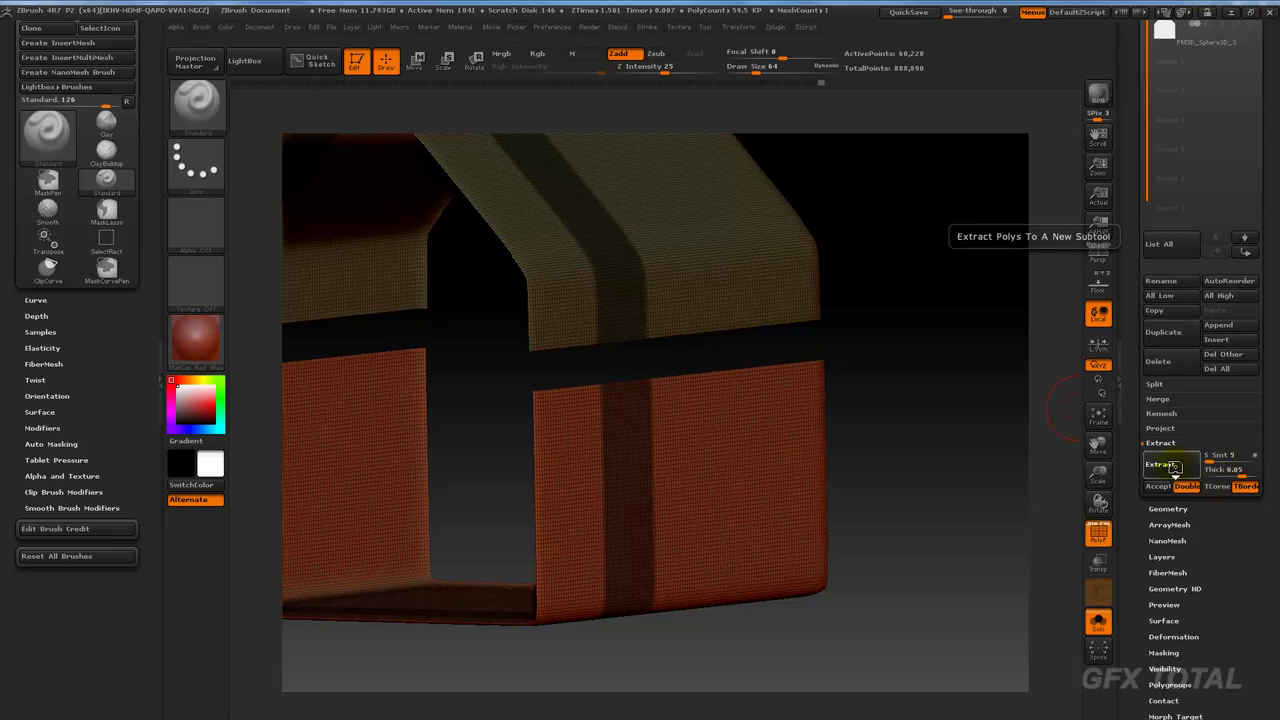
{"action": "left_click", "coordinate": [1170, 465]}
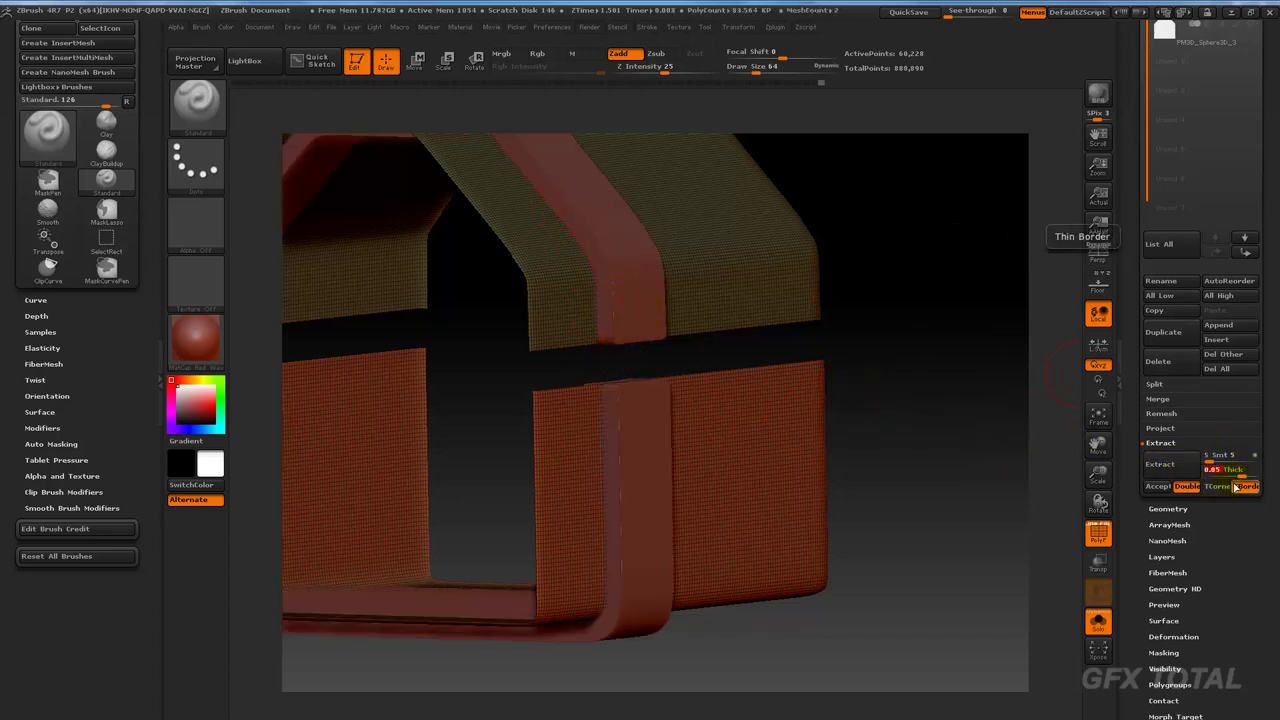
{"action": "type", "text": "0"}
{"action": "left_click", "coordinate": [1237, 487]}
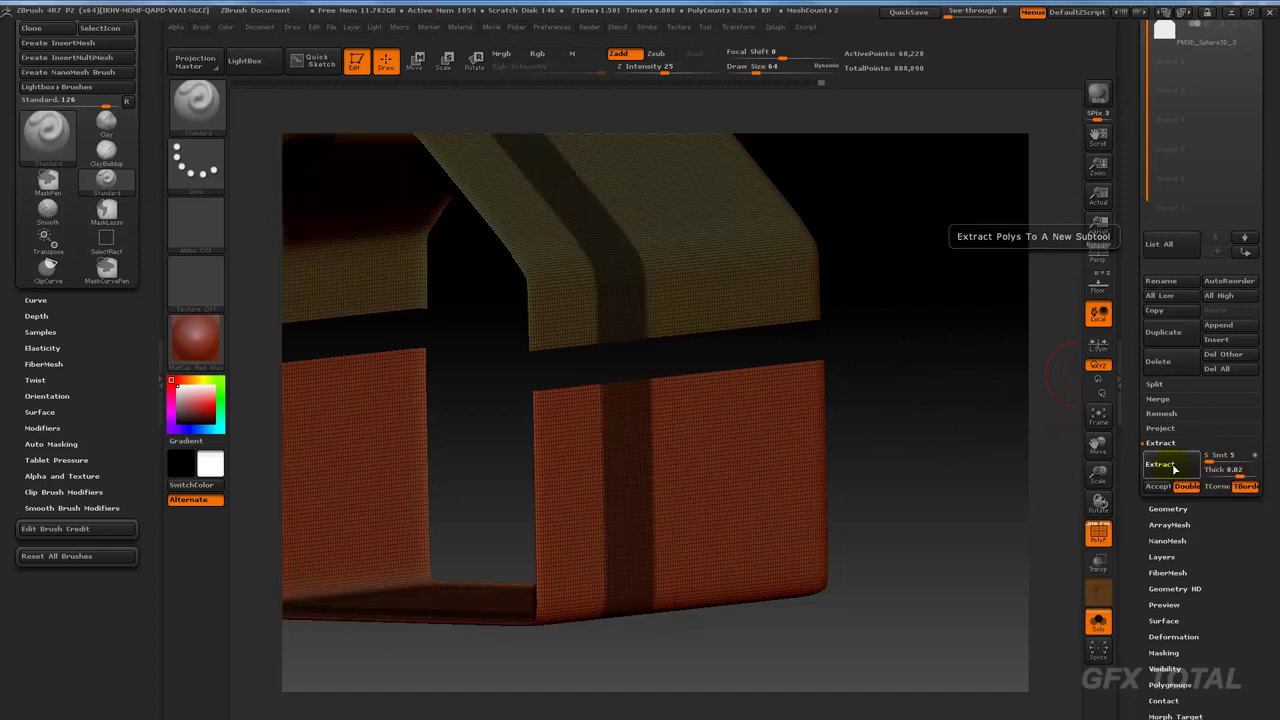
{"action": "left_click", "coordinate": [1152, 463]}
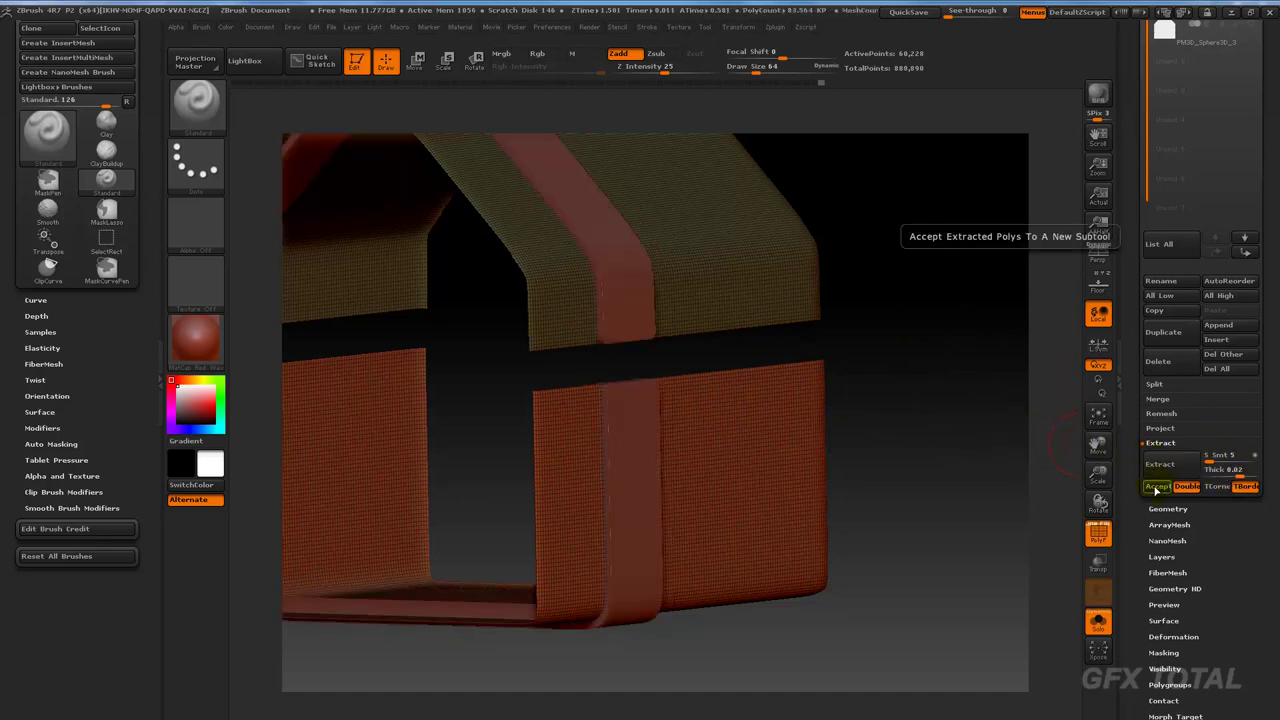
{"action": "left_click", "coordinate": [1157, 487]}
Delete the leftover chest copy subtool and confirm with OK.
{"action": "left_click_drag", "start_coordinate": [966, 443], "coordinate": [980, 310]}
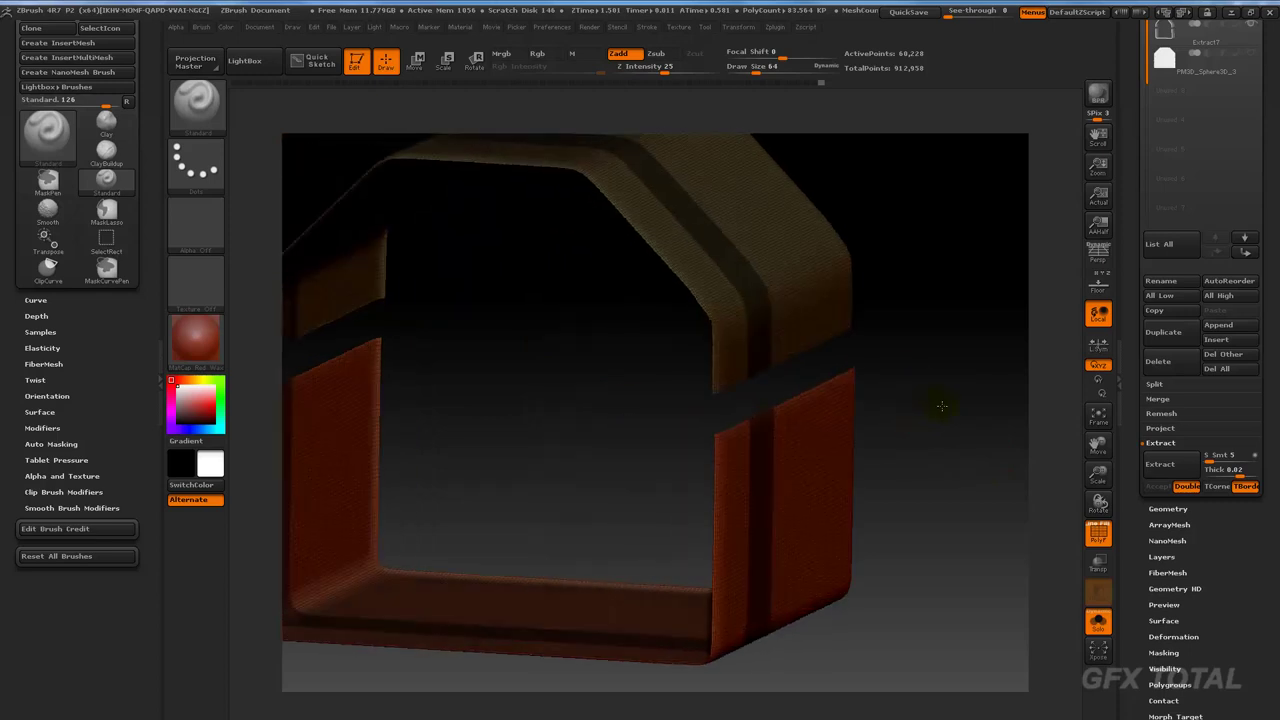
{"action": "left_click_drag", "start_coordinate": [1131, 146], "coordinate": [1150, 250]}
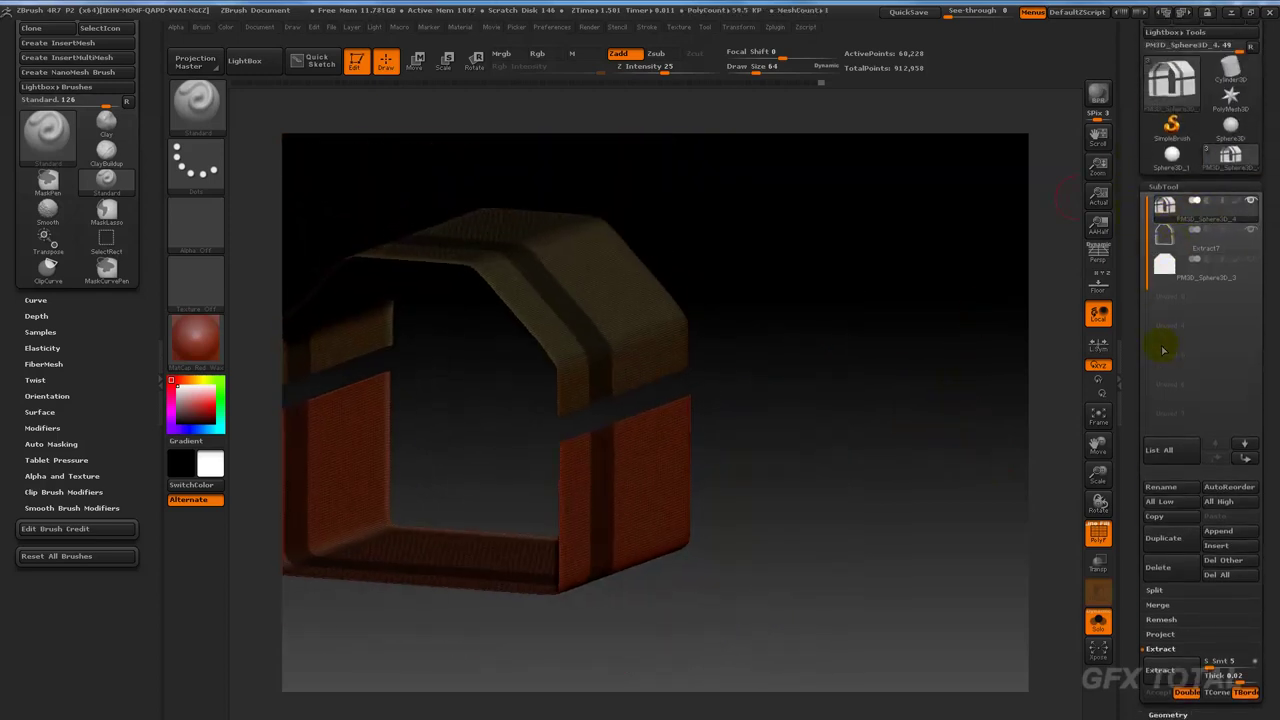
{"action": "left_click", "coordinate": [1158, 567]}
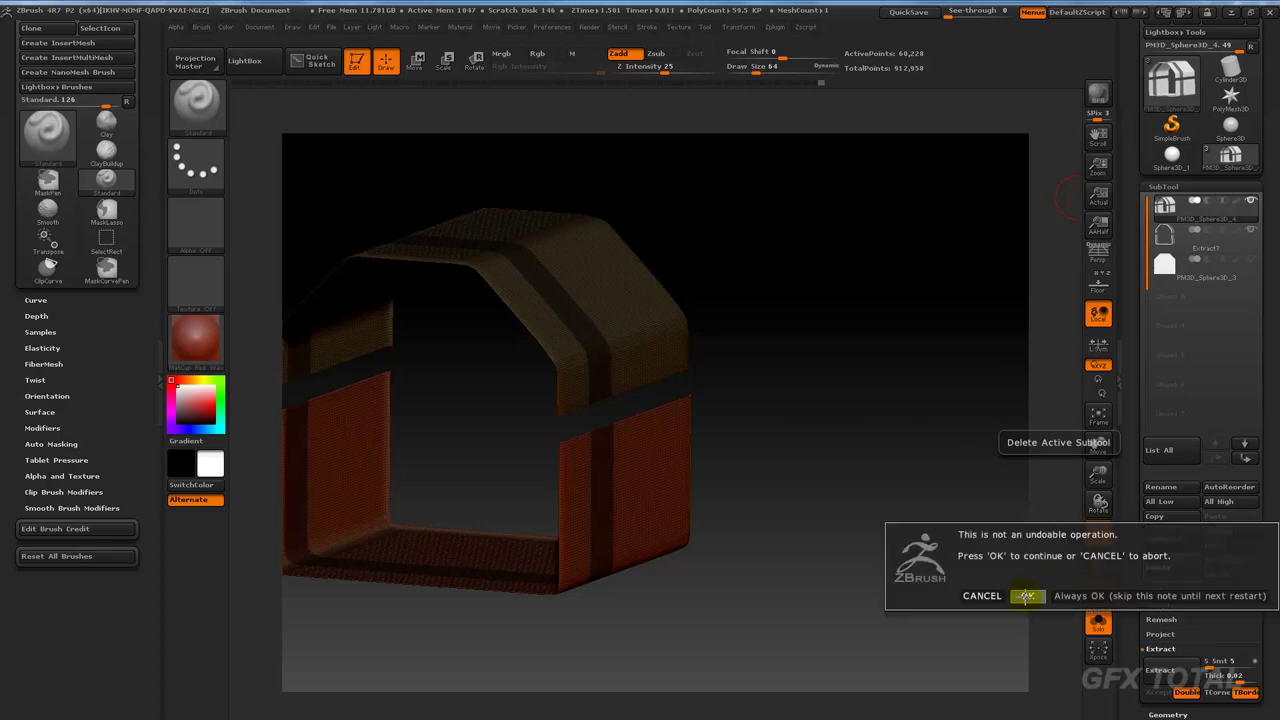
{"action": "left_click", "coordinate": [1027, 596]}
{"action": "left_click_drag", "start_coordinate": [866, 443], "coordinate": [1025, 440]}
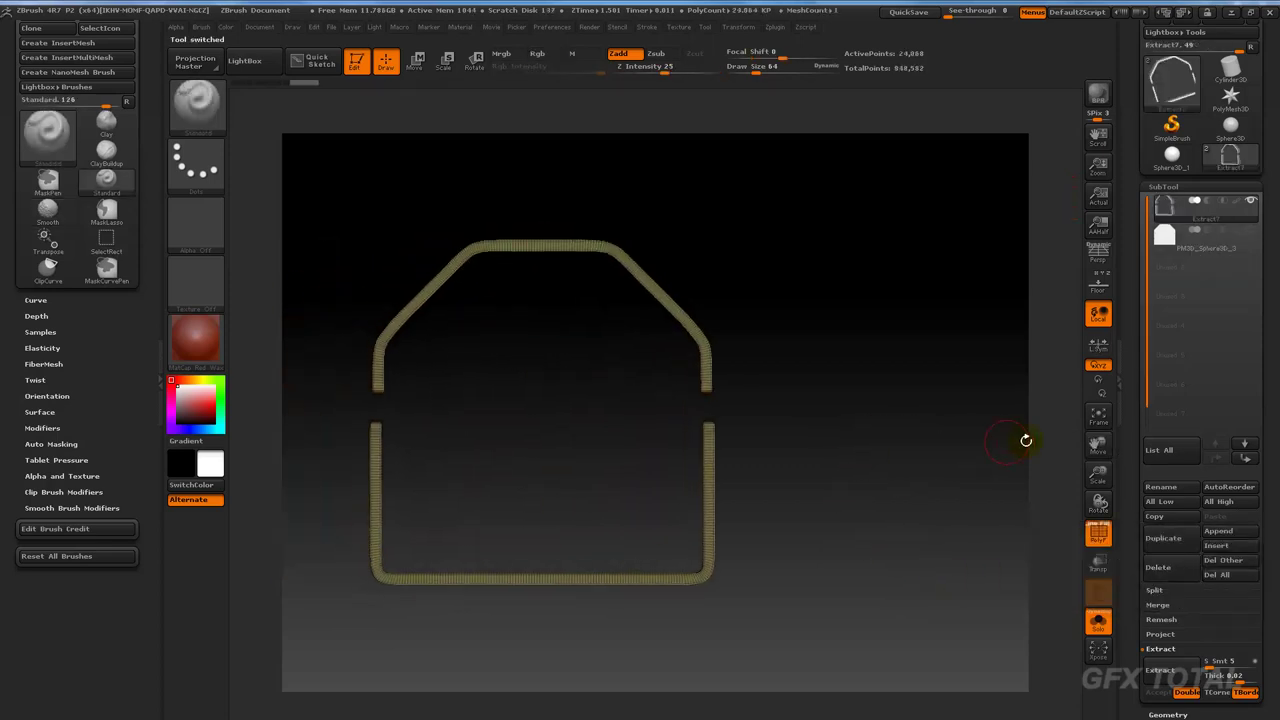
Select PM3D_Sphere3D_3, turn off Solo, and enable Transp to view the chest see-through.
{"action": "left_click", "coordinate": [1165, 236]}
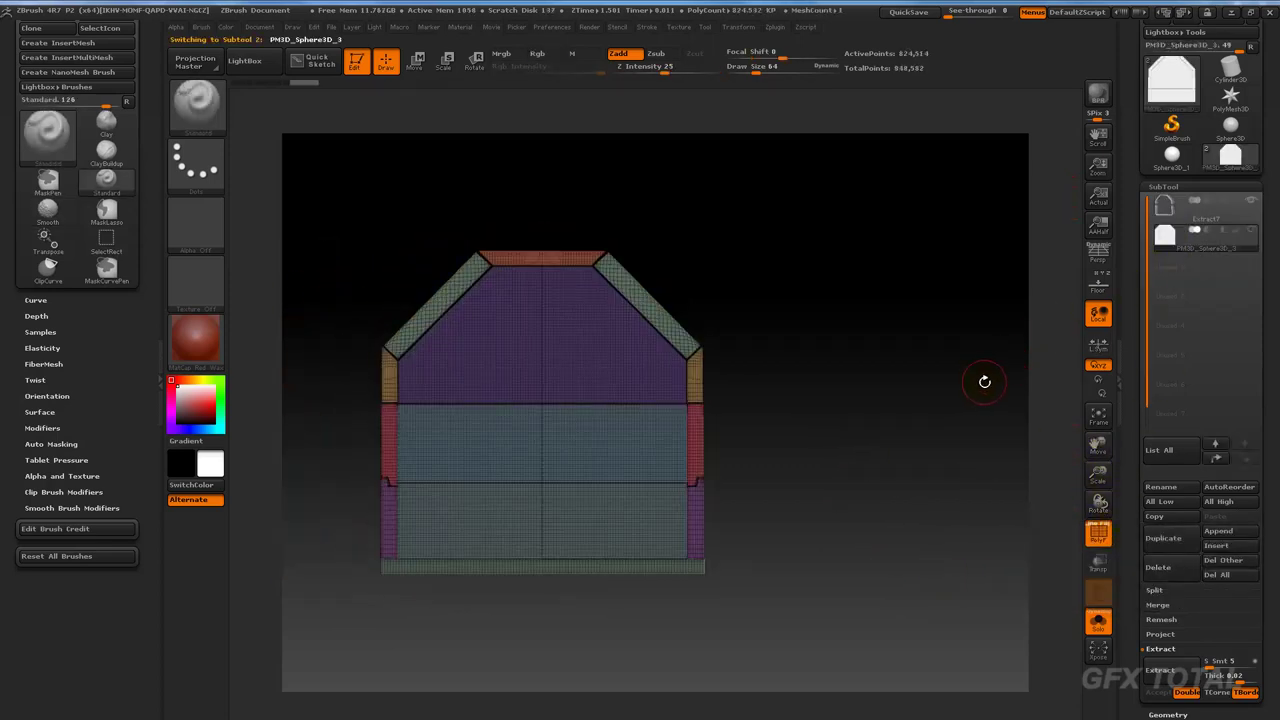
{"action": "left_click_drag", "start_coordinate": [984, 381], "coordinate": [1040, 340]}
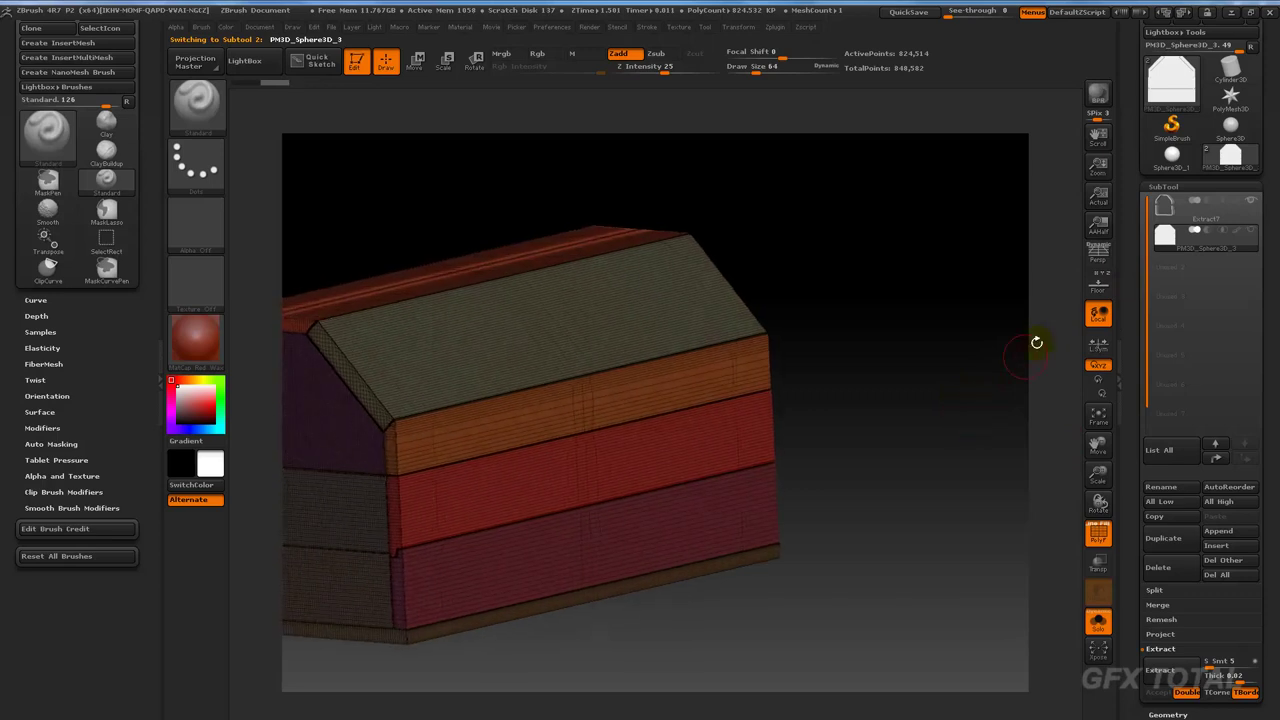
{"action": "left_click", "coordinate": [1099, 622]}
{"action": "mouse_move", "coordinate": [966, 509]}
{"action": "left_mouse_down"}
{"action": "mouse_move", "coordinate": [914, 463]}
{"action": "mouse_move", "coordinate": [900, 417]}
{"action": "mouse_move", "coordinate": [980, 457]}
{"action": "mouse_move", "coordinate": [969, 403]}
{"action": "mouse_move", "coordinate": [967, 477]}
{"action": "left_mouse_up"}
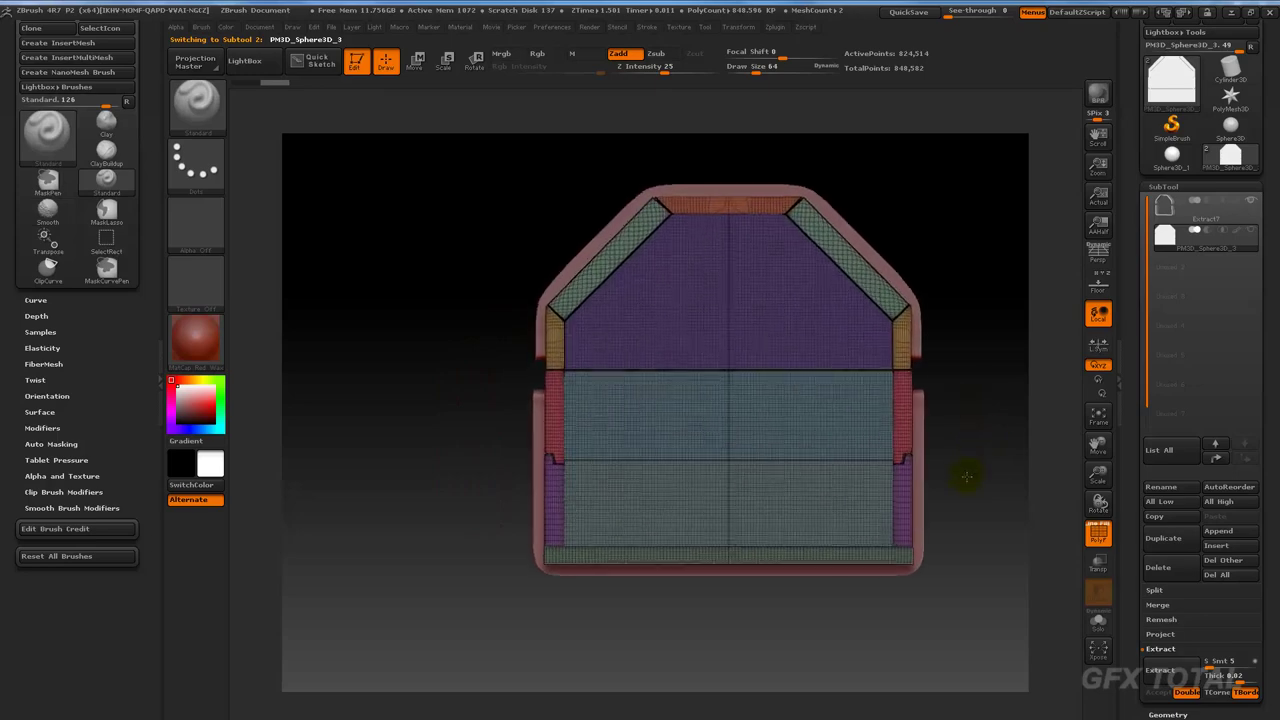
{"action": "left_click_drag", "start_coordinate": [1000, 409], "coordinate": [961, 484], "text": "alt"}
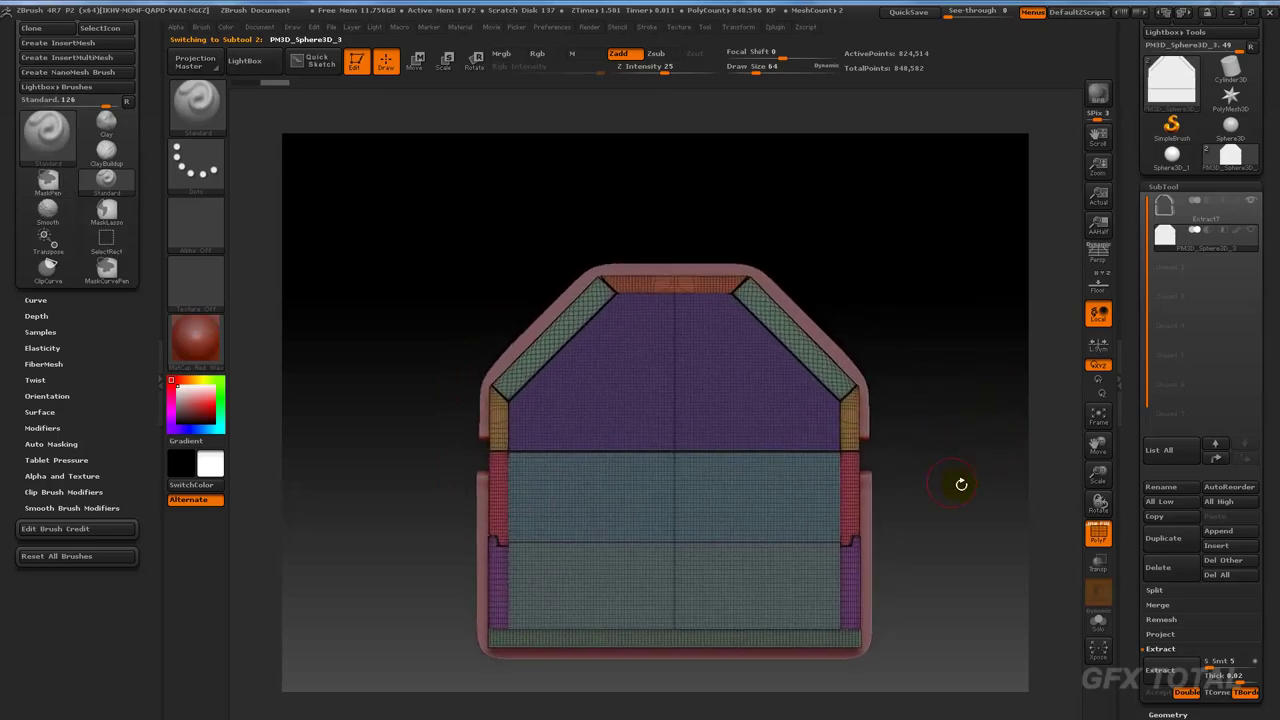
{"action": "left_click", "coordinate": [1099, 563]}
{"action": "mouse_move", "coordinate": [954, 395]}
{"action": "left_mouse_down"}
{"action": "mouse_move", "coordinate": [961, 408]}
{"action": "mouse_move", "coordinate": [960, 391]}
{"action": "mouse_move", "coordinate": [871, 385]}
{"action": "left_mouse_up"}
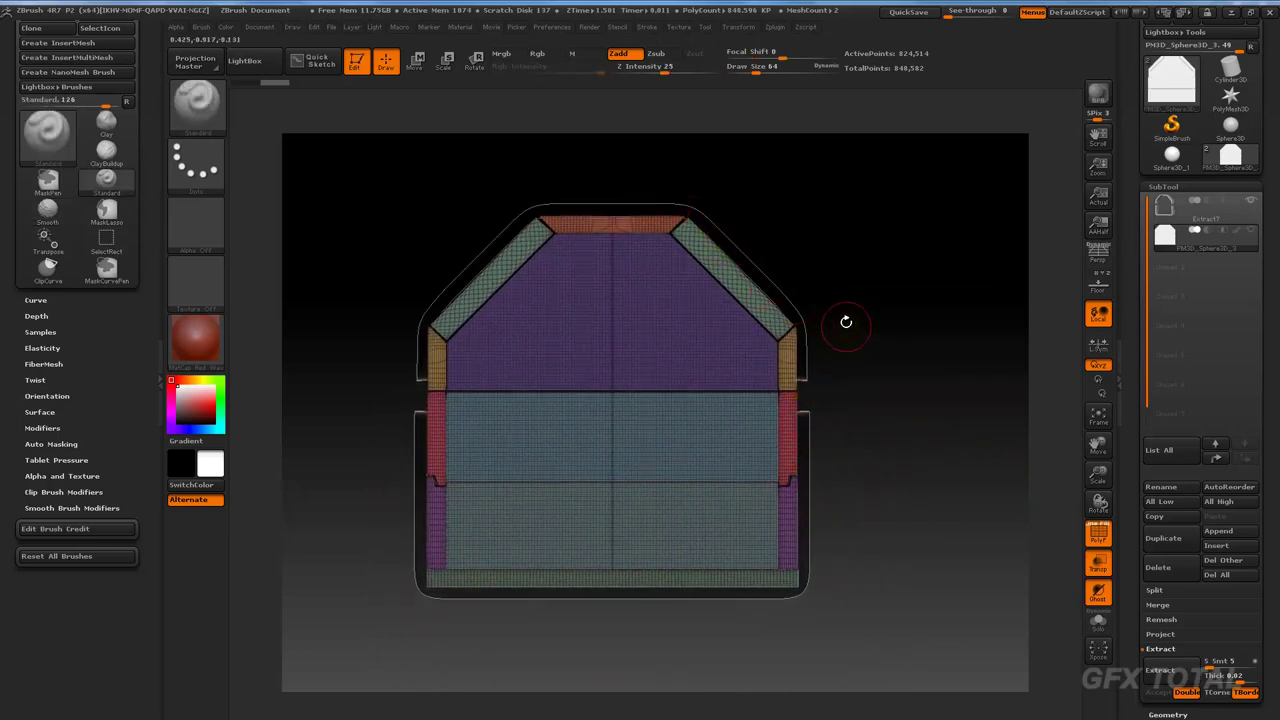
Pick the ClipCurve brush and draw a trial clip stroke across the model.
{"action": "left_click", "coordinate": [210, 115], "text": "ctrl+shift"}
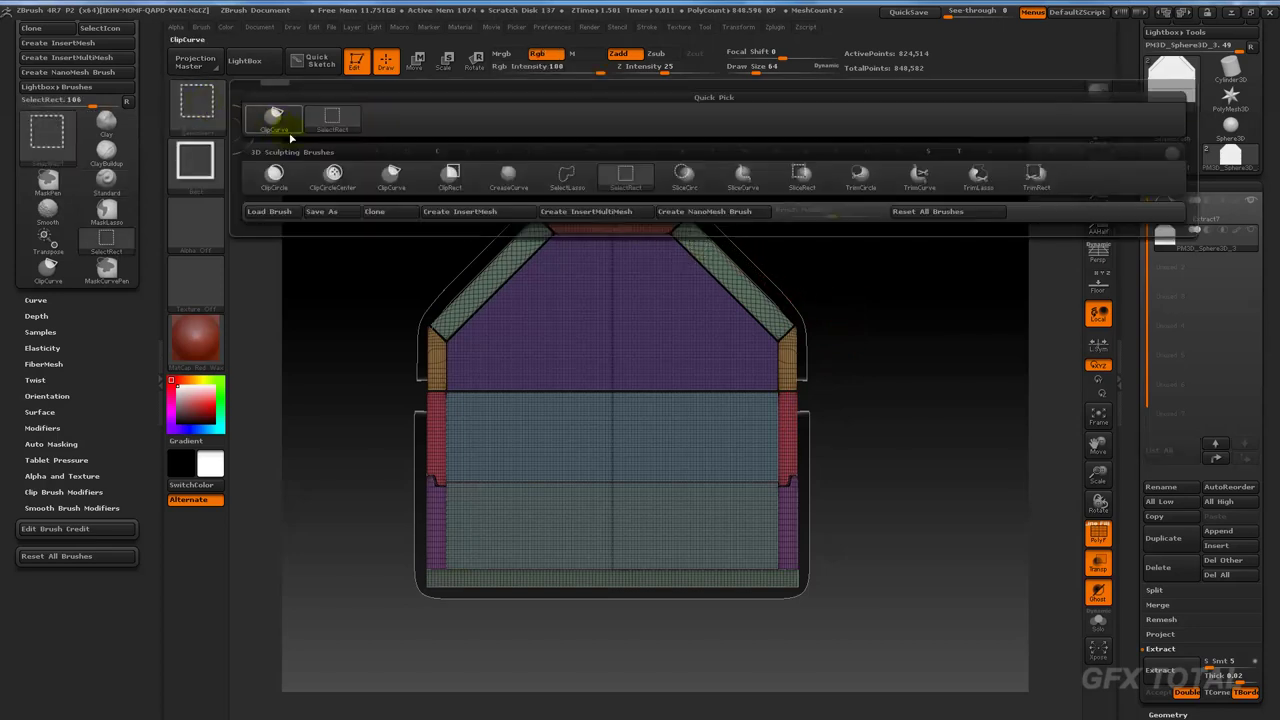
{"action": "left_click", "coordinate": [391, 178]}
{"action": "mouse_move", "coordinate": [668, 160]}
{"action": "left_mouse_down", "text": "ctrl+shift"}
{"action": "mouse_move", "coordinate": [866, 331]}
{"action": "mouse_move", "coordinate": [846, 369]}
{"action": "left_mouse_up", "text": "ctrl+shift"}
{"action": "left_click_drag", "start_coordinate": [948, 406], "coordinate": [829, 294], "text": "shift"}
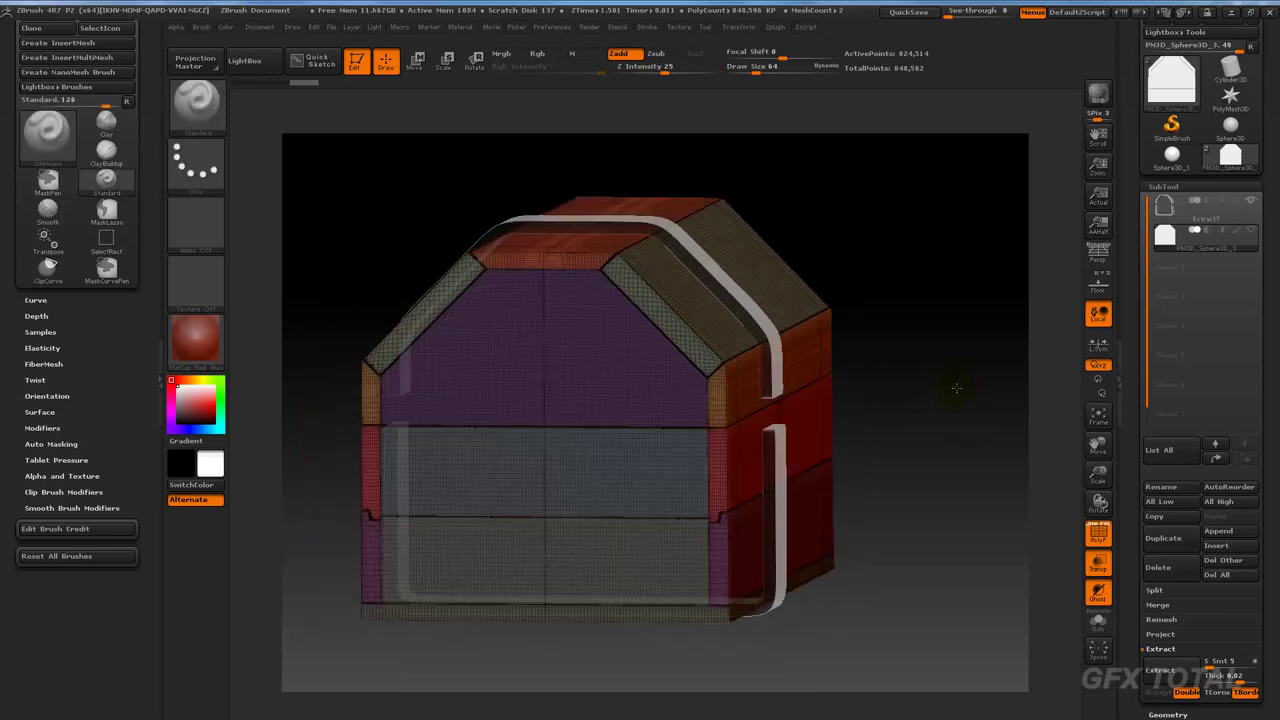
Make Extract7 the active subtool, turn off PolyF and transparency, and unhide the chest.
{"action": "left_click", "coordinate": [760, 288], "text": "alt"}
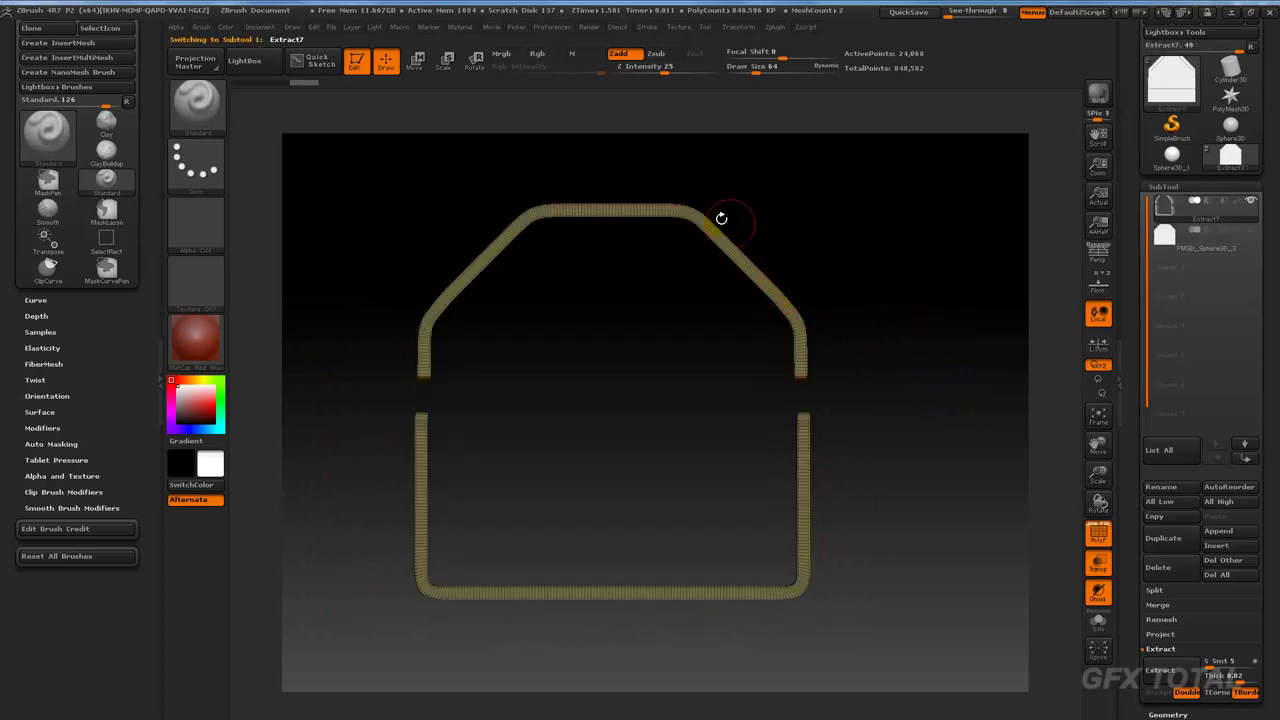
{"action": "left_click", "coordinate": [1098, 563]}
{"action": "left_click", "coordinate": [1098, 535]}
{"action": "left_click", "coordinate": [1248, 233]}
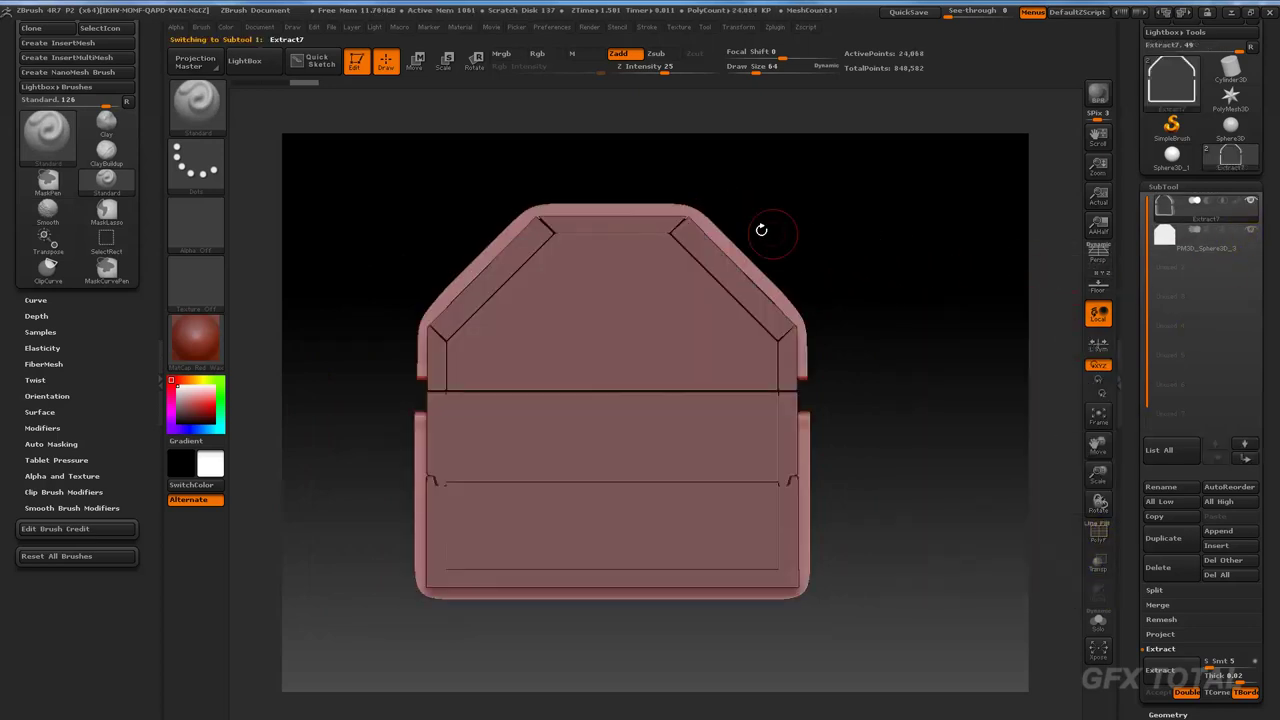
Lay a ClipCurve line at an angle across the chest's upper-right corner.
{"action": "key", "text": "ctrl+shift"}
{"action": "left_click_drag", "start_coordinate": [818, 286], "coordinate": [857, 391], "text": "ctrl+shift"}
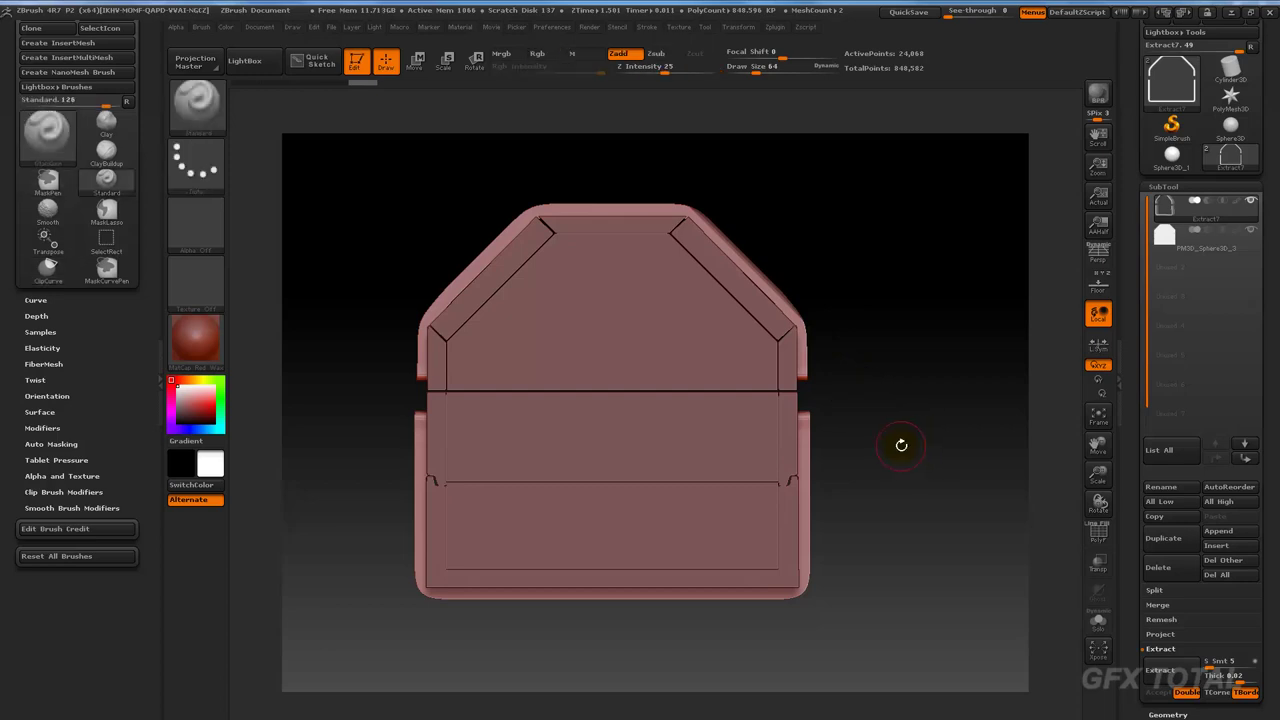
{"action": "mouse_move", "coordinate": [903, 445]}
{"action": "left_mouse_down"}
{"action": "mouse_move", "coordinate": [943, 405]}
{"action": "mouse_move", "coordinate": [923, 409]}
{"action": "left_mouse_up"}
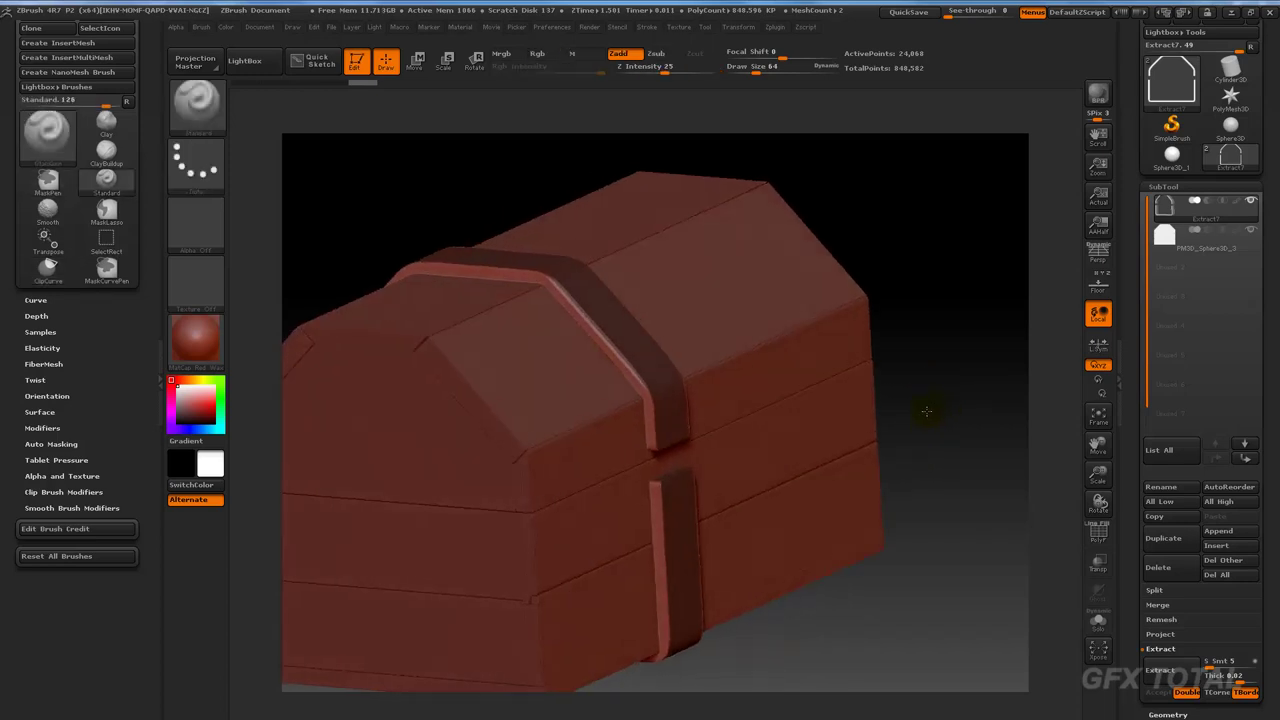
Clear the strap's mask and cut it along an angled line at the upper right.
{"action": "key", "text": "ctrl"}
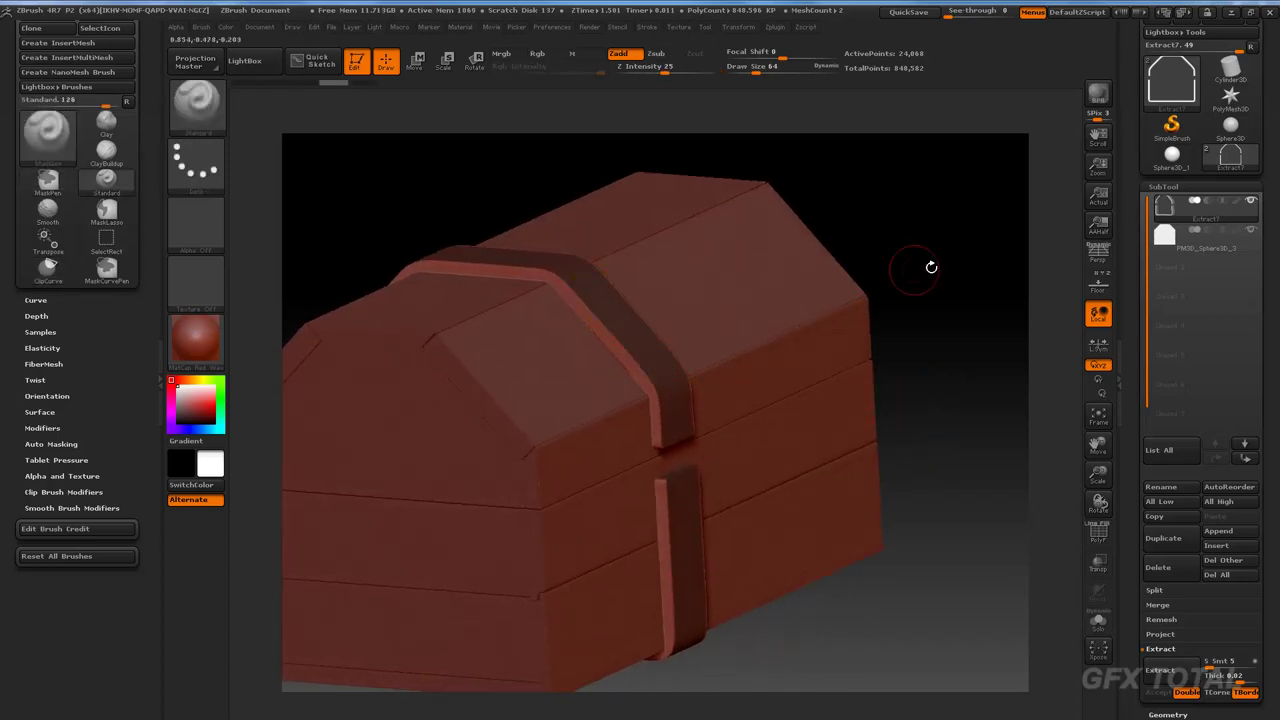
{"action": "mouse_move", "coordinate": [894, 198]}
{"action": "left_mouse_down", "text": "ctrl"}
{"action": "mouse_move", "coordinate": [980, 286]}
{"action": "mouse_move", "coordinate": [1008, 285]}
{"action": "mouse_move", "coordinate": [914, 263]}
{"action": "left_mouse_up", "text": "ctrl"}
{"action": "key", "text": "ctrl+shift"}
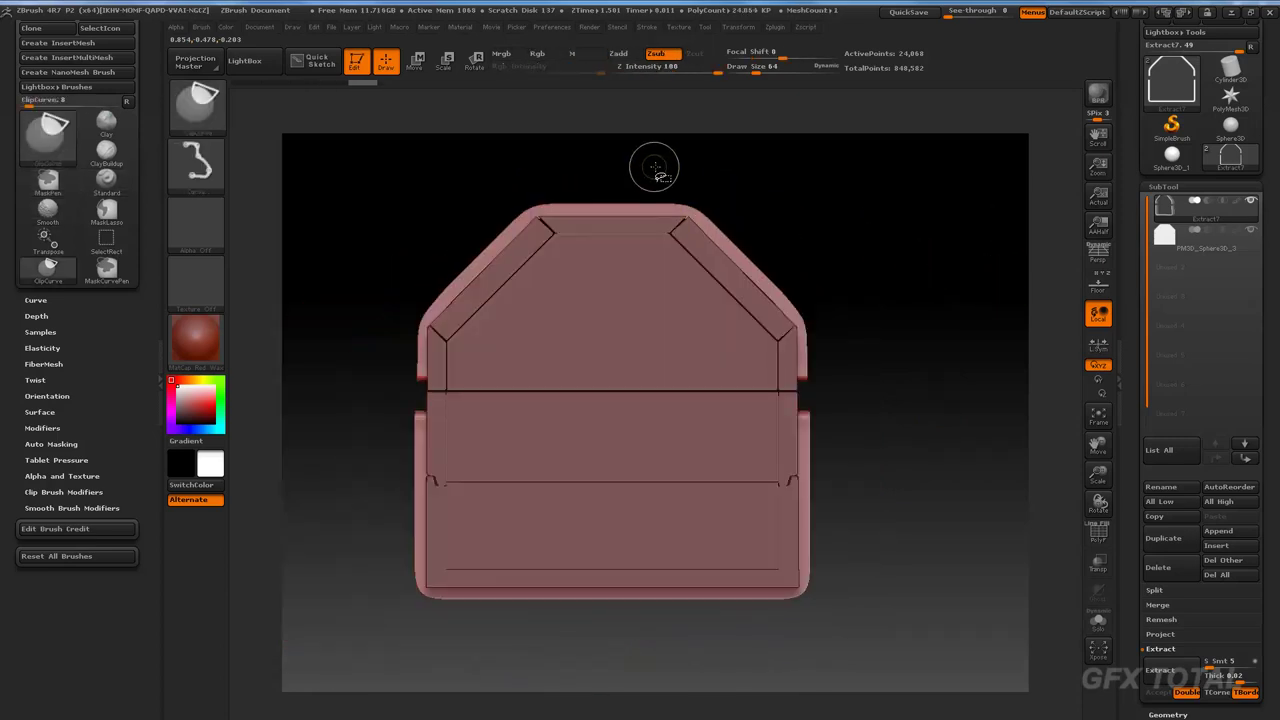
{"action": "left_click_drag", "start_coordinate": [652, 164], "coordinate": [675, 183], "text": "ctrl+shift"}
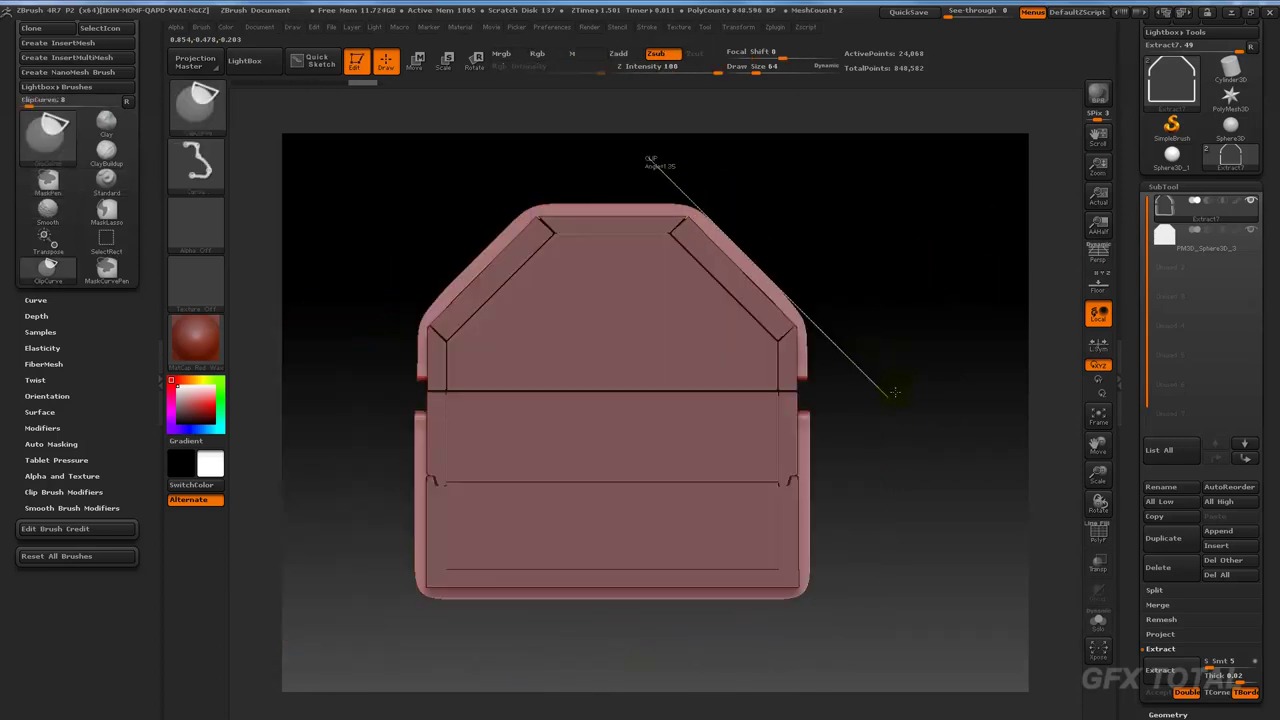
{"action": "mouse_move", "coordinate": [899, 380]}
{"action": "left_mouse_down", "text": "ctrl+shift"}
{"action": "mouse_move", "coordinate": [892, 394]}
{"action": "mouse_move", "coordinate": [924, 410]}
{"action": "left_mouse_up", "text": "ctrl+shift"}
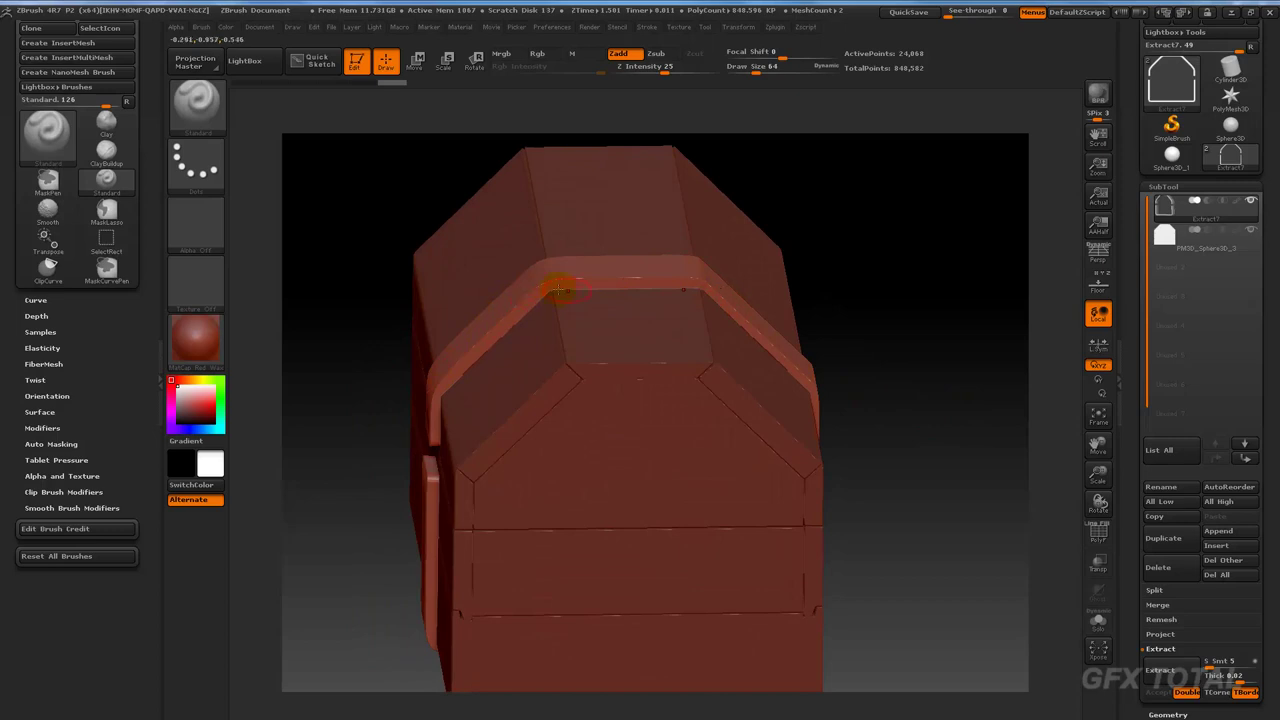
In front view, clip the strap along the upper-right edge at a 35° angle.
{"action": "left_click_drag", "start_coordinate": [883, 294], "coordinate": [909, 254], "text": "shift"}
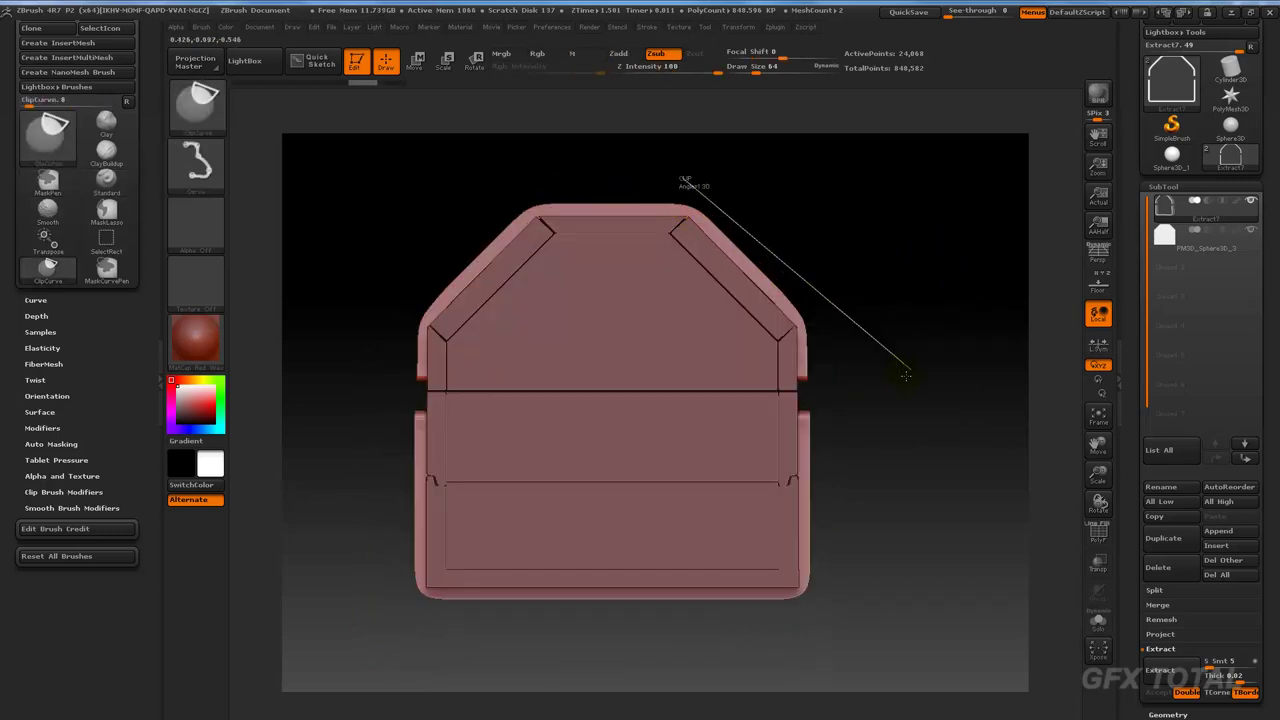
{"action": "left_click_drag", "start_coordinate": [905, 375], "coordinate": [882, 393], "text": "ctrl+shift"}
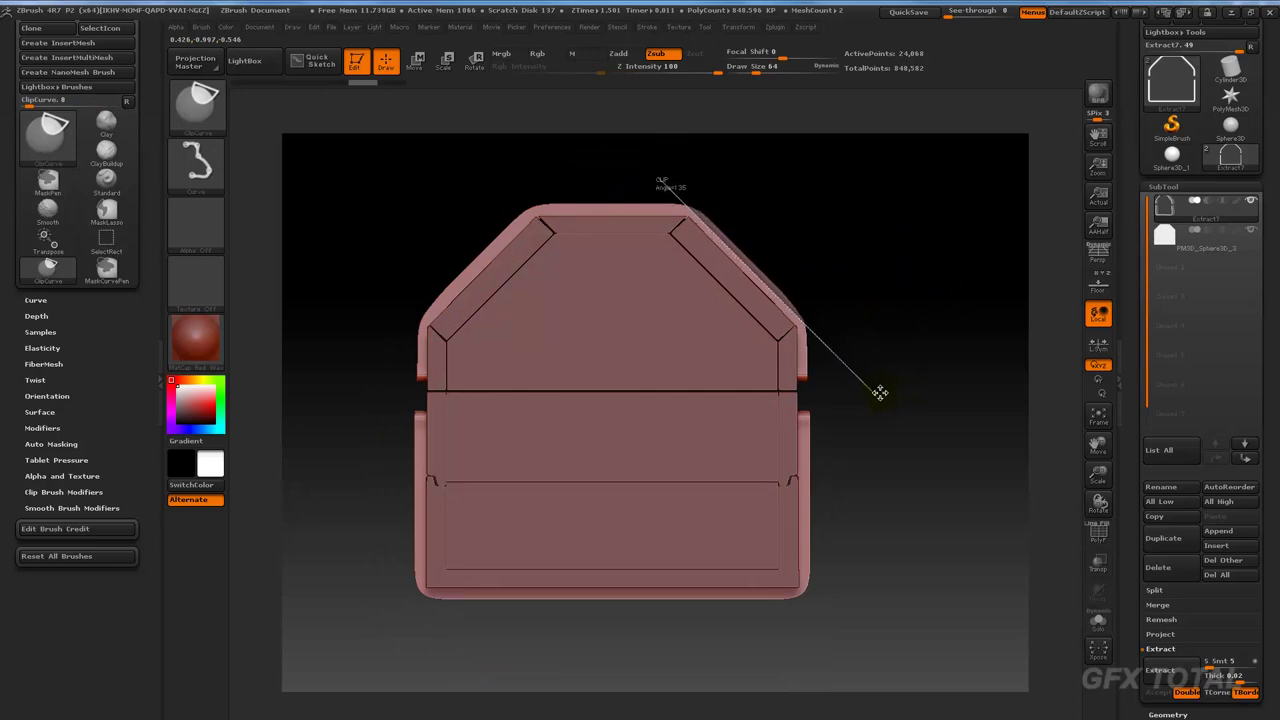
{"action": "left_click_drag", "start_coordinate": [883, 393], "coordinate": [886, 388], "text": "ctrl+shift"}
Make a vertical ClipCurve cut down the right side, then a horizontal cut.
{"action": "left_click_drag", "start_coordinate": [808, 240], "coordinate": [793, 634], "text": "ctrl+shift"}
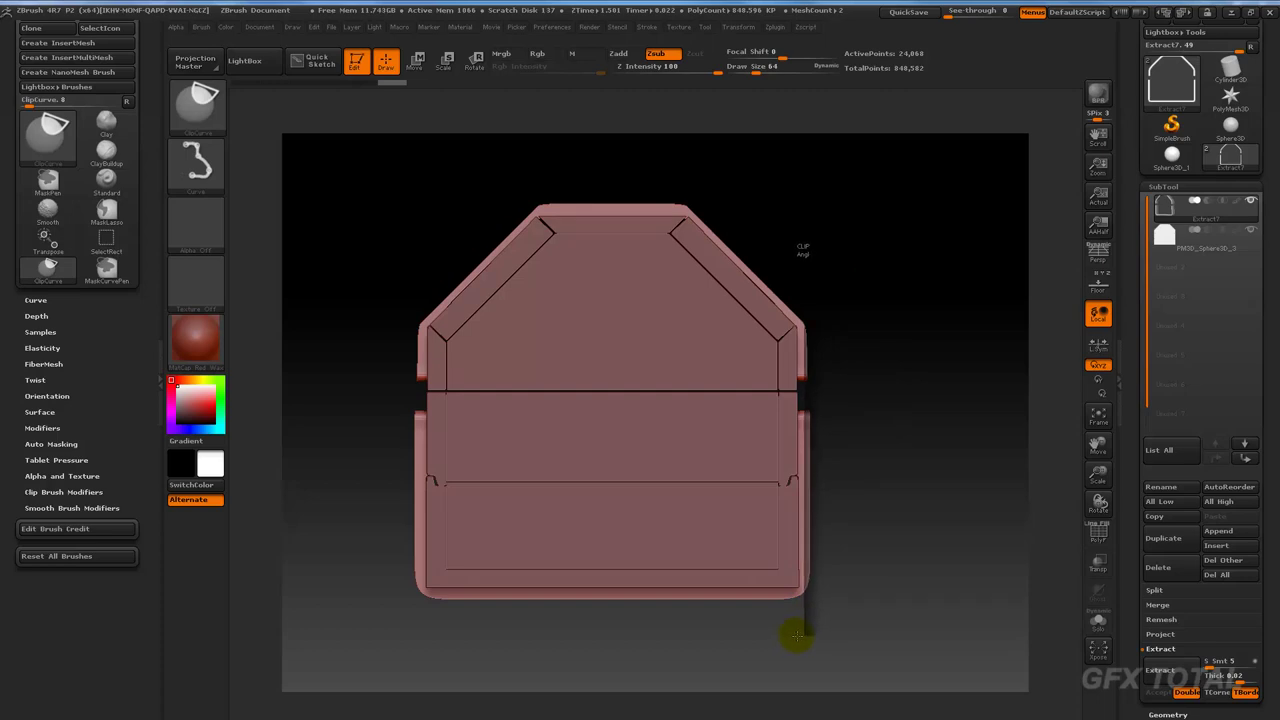
{"action": "left_click_drag", "start_coordinate": [797, 634], "coordinate": [806, 637], "text": "ctrl+shift"}
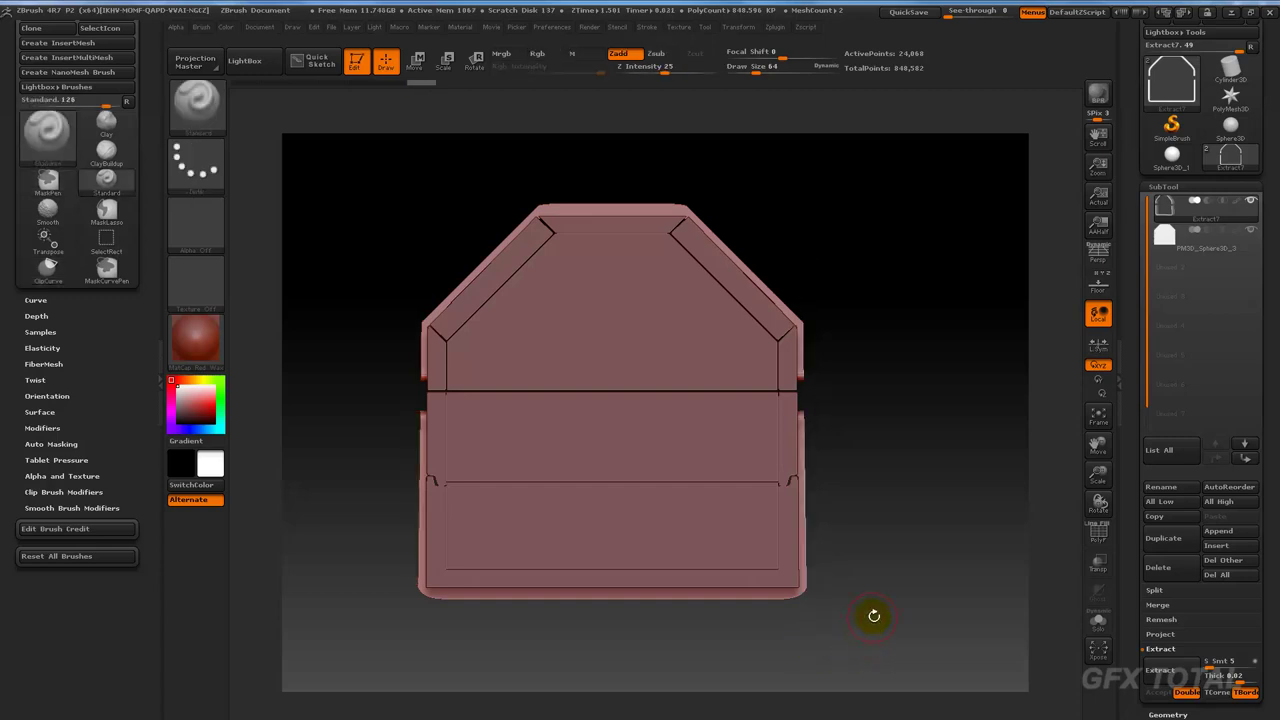
{"action": "mouse_move", "coordinate": [886, 615]}
{"action": "left_mouse_down", "text": "ctrl+shift"}
{"action": "mouse_move", "coordinate": [545, 622]}
{"action": "mouse_move", "coordinate": [451, 617]}
{"action": "mouse_move", "coordinate": [519, 598]}
{"action": "mouse_move", "coordinate": [362, 602]}
{"action": "left_mouse_up", "text": "ctrl+shift"}
{"action": "mouse_move", "coordinate": [823, 523]}
{"action": "left_mouse_down"}
{"action": "mouse_move", "coordinate": [946, 491]}
{"action": "mouse_move", "coordinate": [943, 459]}
{"action": "mouse_move", "coordinate": [886, 386]}
{"action": "mouse_move", "coordinate": [960, 363]}
{"action": "mouse_move", "coordinate": [986, 434]}
{"action": "left_mouse_up"}
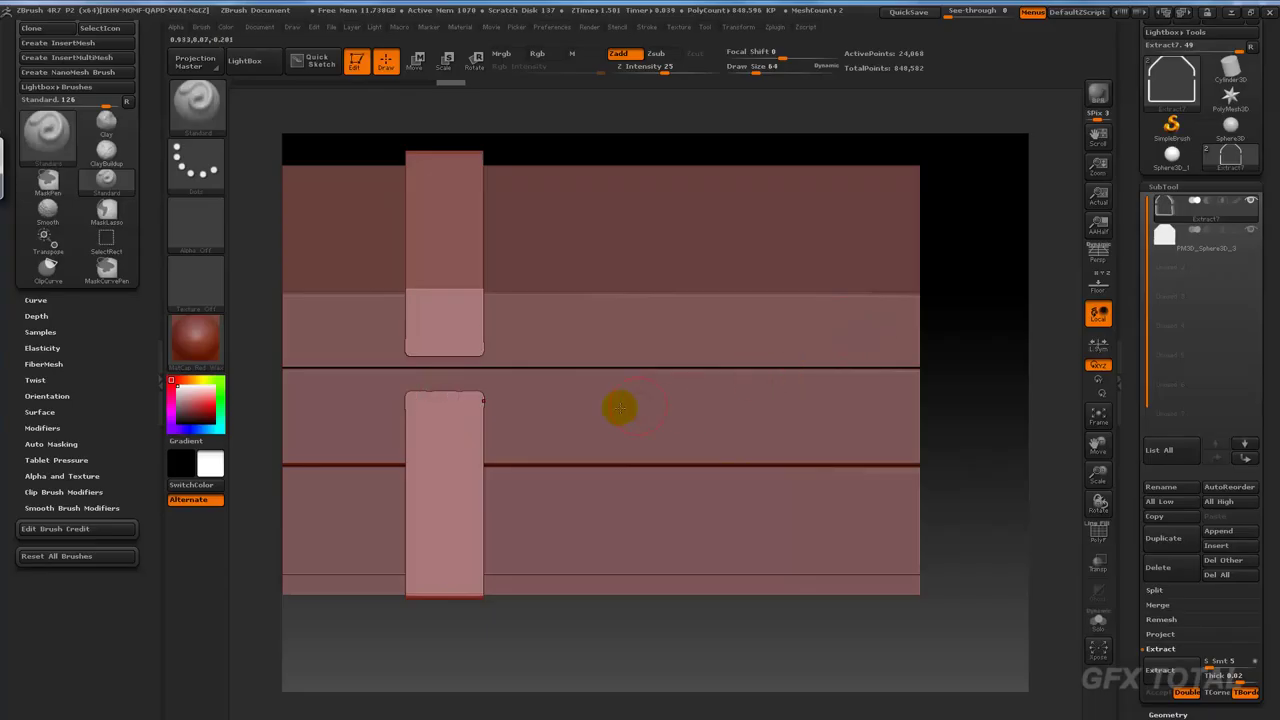
Recentre the chest in front view, mask a rectangle on its right side, then clear it.
{"action": "left_click_drag", "start_coordinate": [1006, 331], "coordinate": [1025, 352], "text": "shift"}
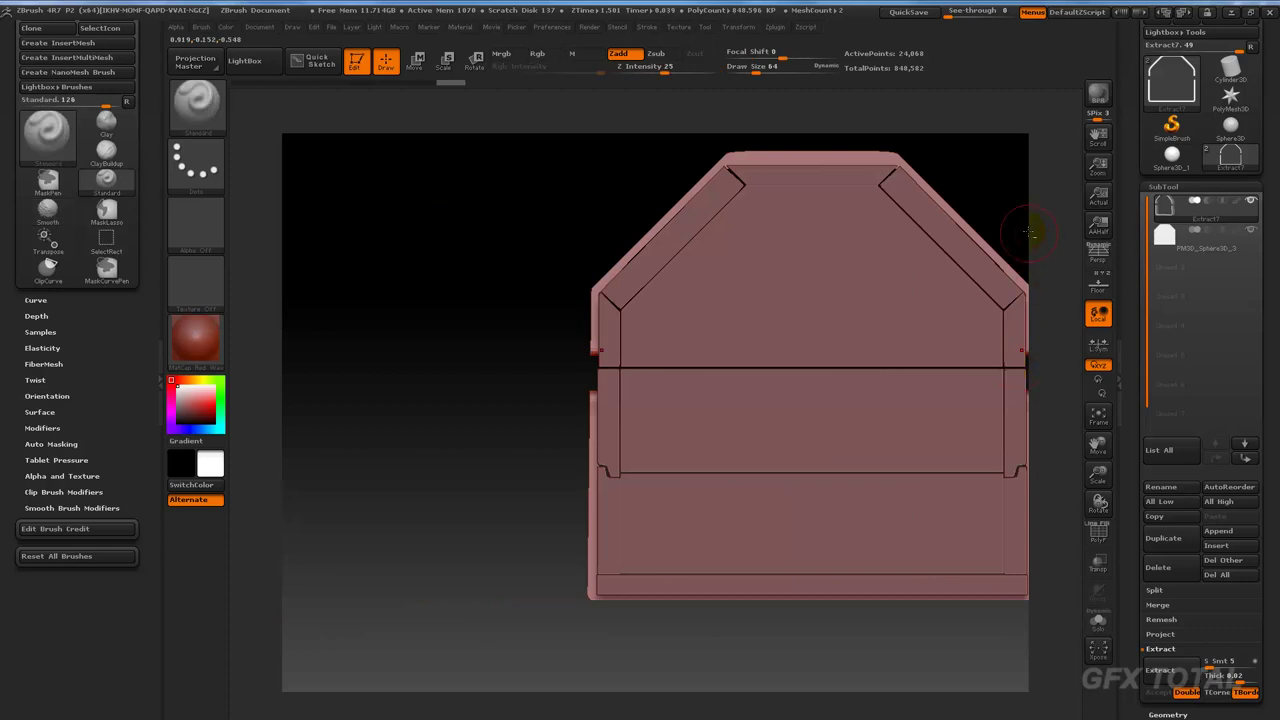
{"action": "left_click_drag", "start_coordinate": [1029, 223], "coordinate": [857, 360], "text": "alt"}
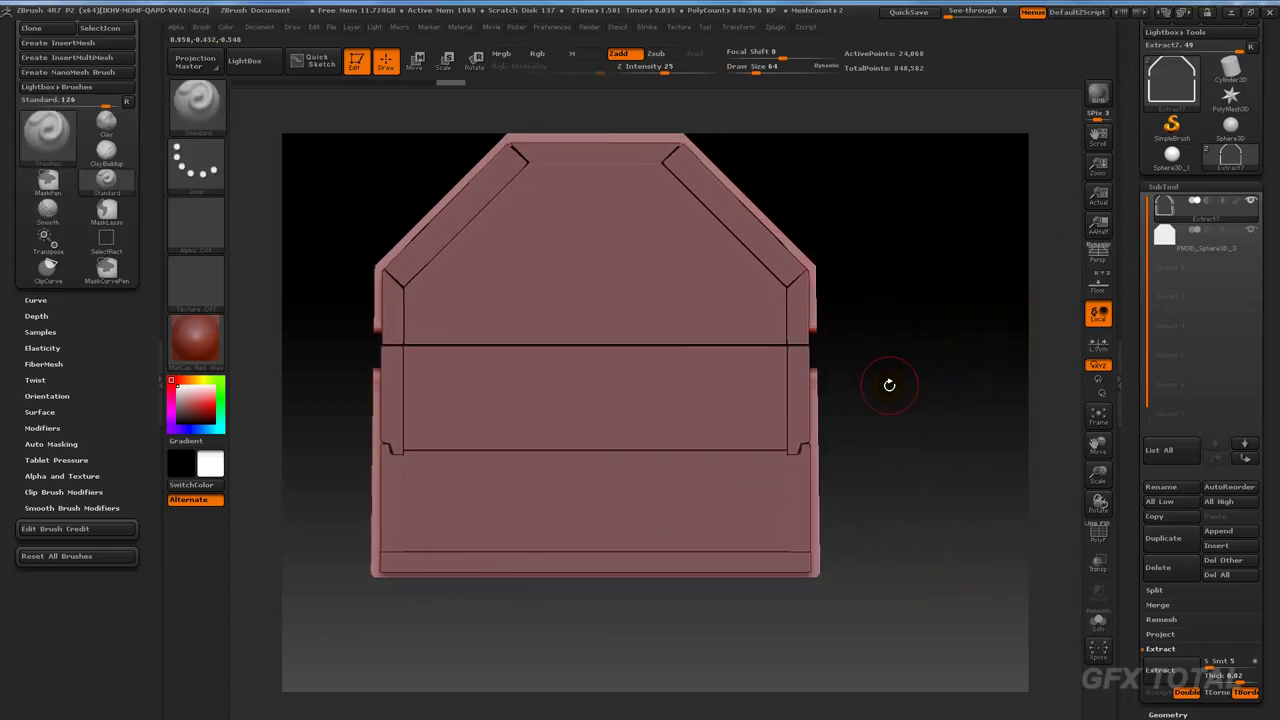
{"action": "left_click_drag", "start_coordinate": [921, 351], "coordinate": [750, 450], "text": "ctrl"}
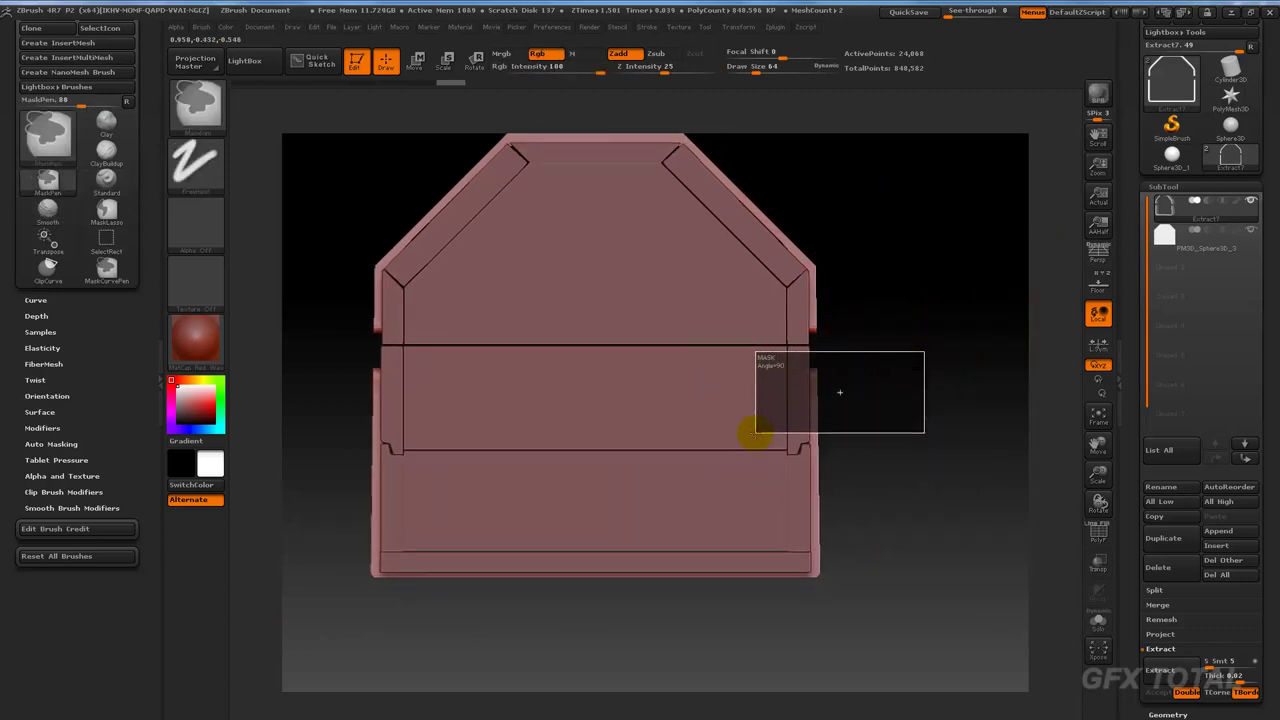
{"action": "left_click_drag", "start_coordinate": [929, 420], "coordinate": [946, 408], "text": "ctrl"}
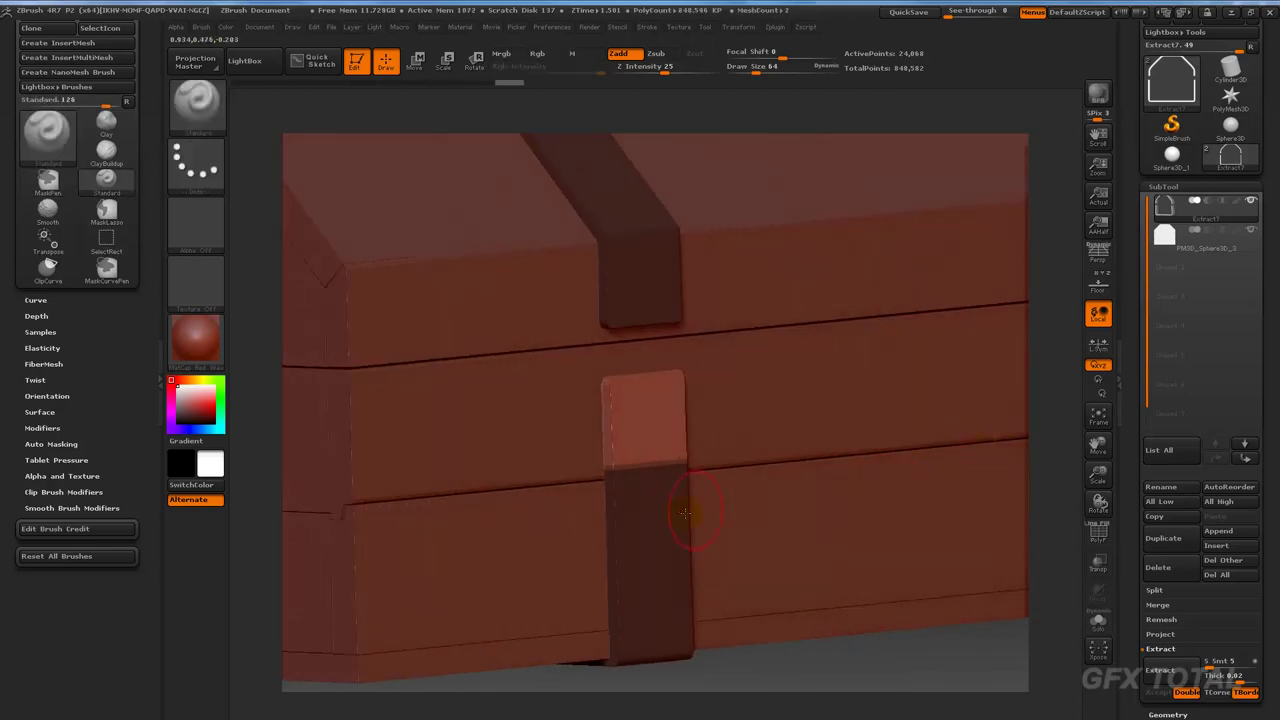
Mask the lower strap's bottom and stretch its top upward with a vertical Move transpose line.
{"action": "key", "text": "b"}
{"action": "key", "text": "s"}
{"action": "key", "text": "t"}
{"action": "left_click_drag", "start_coordinate": [774, 666], "coordinate": [769, 666], "text": "shift"}
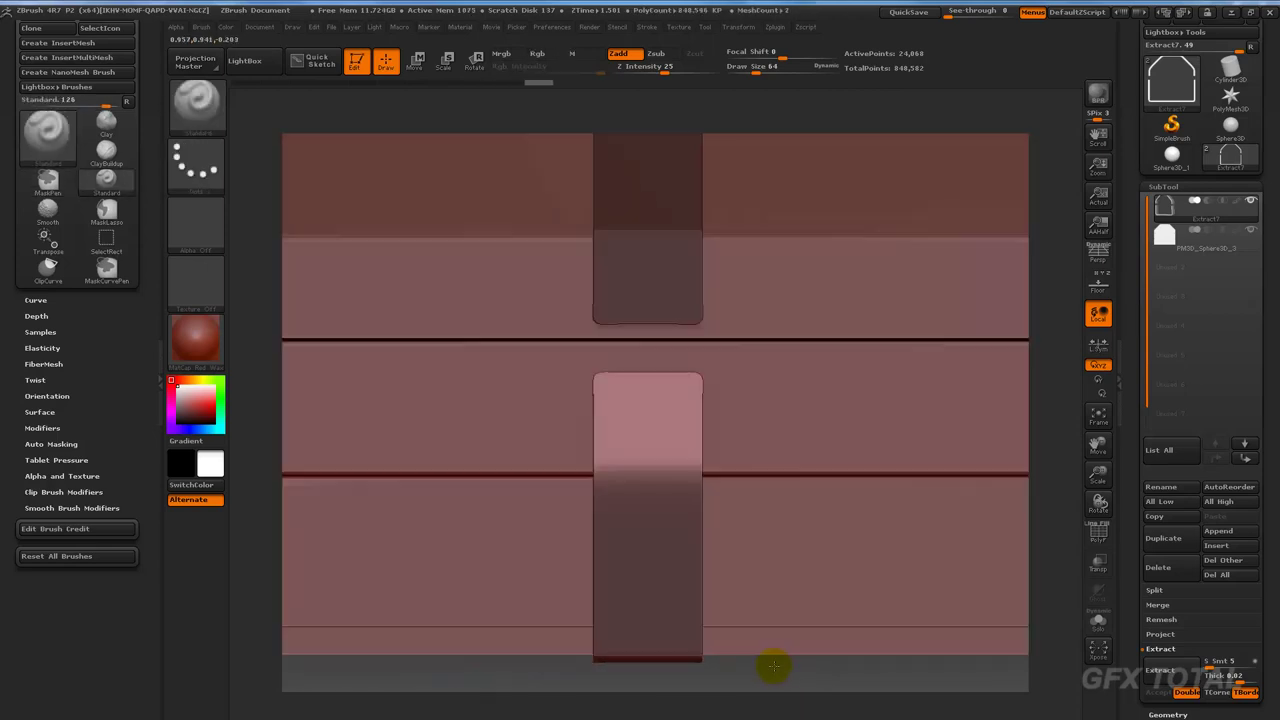
{"action": "left_click", "coordinate": [417, 59]}
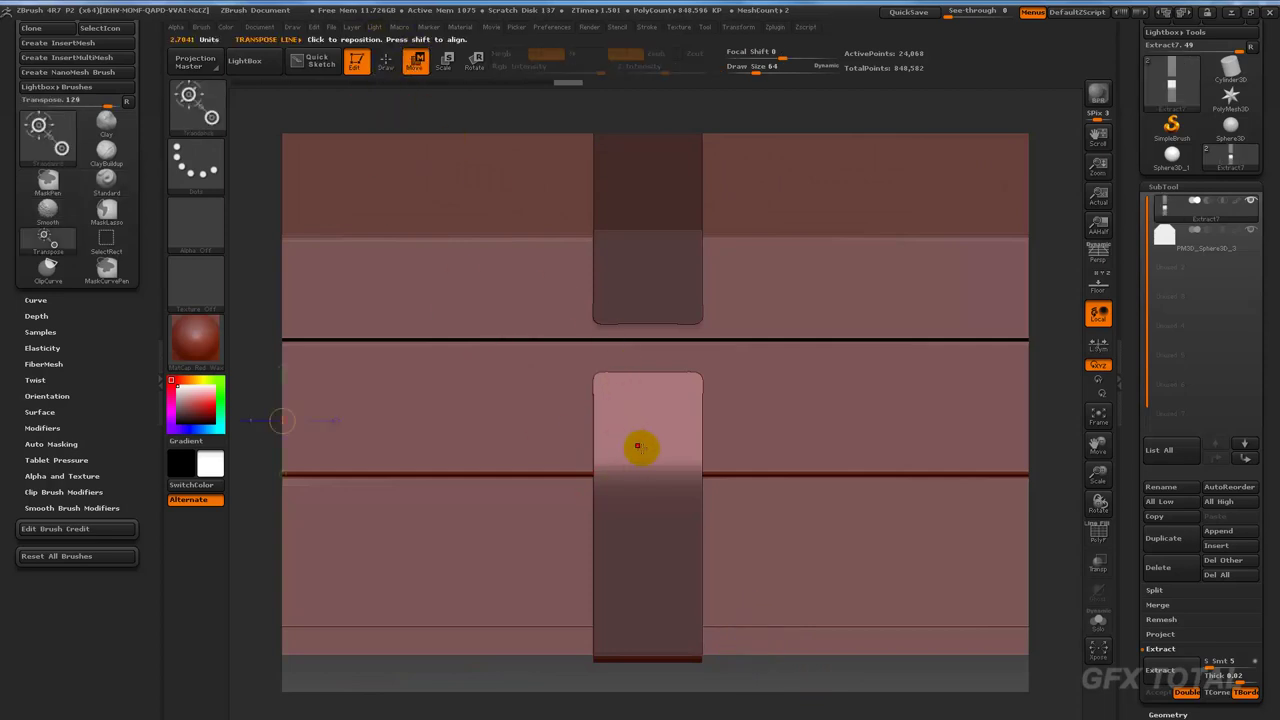
{"action": "left_click_drag", "start_coordinate": [647, 470], "coordinate": [647, 375]}
{"action": "left_click_drag", "start_coordinate": [649, 420], "coordinate": [646, 392]}
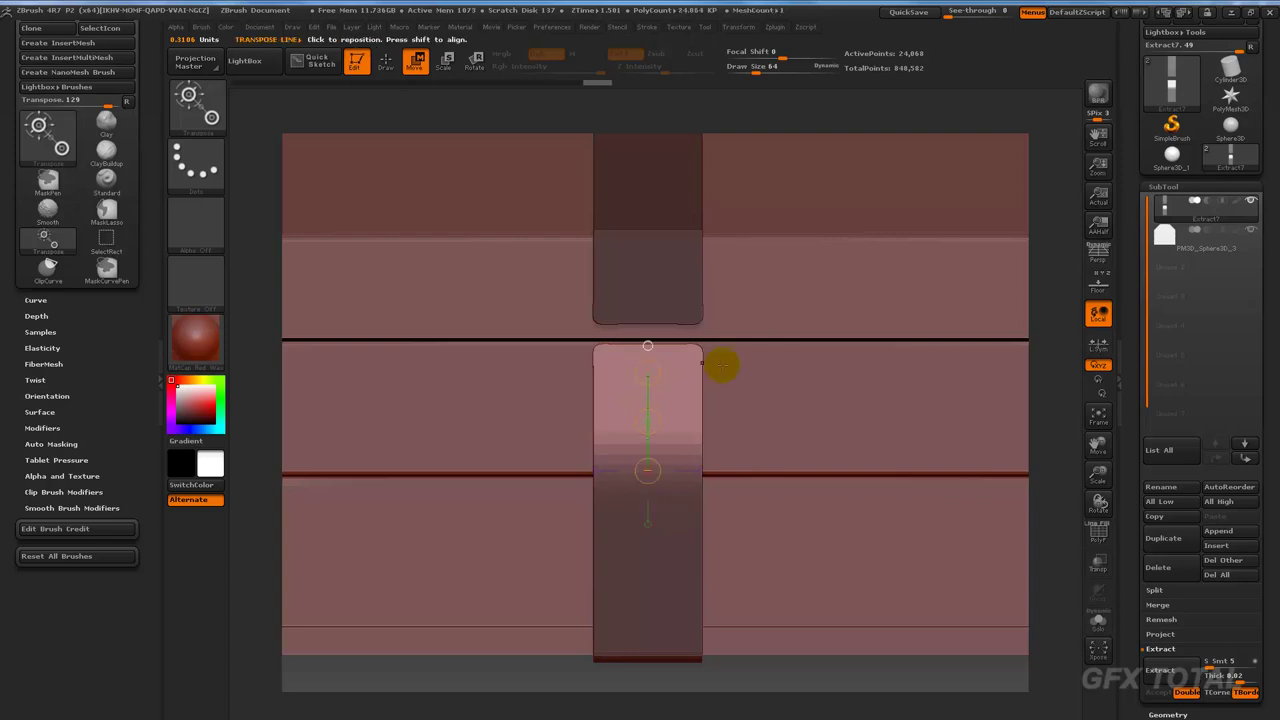
Mask around the lid strap and extend its free end downward toward the seam.
{"action": "mouse_move", "coordinate": [1052, 357]}
{"action": "left_mouse_down"}
{"action": "mouse_move", "coordinate": [1057, 243]}
{"action": "mouse_move", "coordinate": [1080, 266]}
{"action": "mouse_move", "coordinate": [920, 371]}
{"action": "mouse_move", "coordinate": [782, 299]}
{"action": "left_mouse_up"}
{"action": "left_click_drag", "start_coordinate": [782, 237], "coordinate": [574, 311], "text": "ctrl"}
{"action": "left_click_drag", "start_coordinate": [783, 305], "coordinate": [985, 273]}
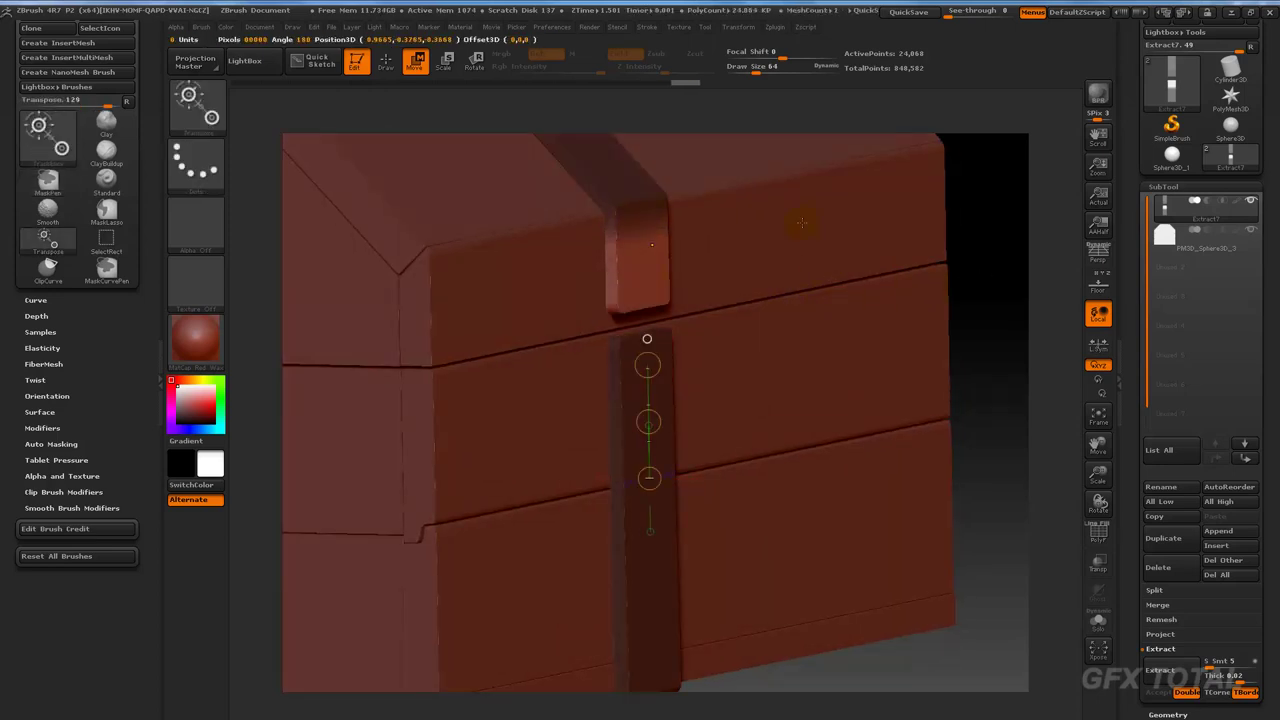
{"action": "left_click_drag", "start_coordinate": [1030, 272], "coordinate": [1010, 270], "text": "shift"}
{"action": "mouse_move", "coordinate": [646, 229]}
{"action": "left_mouse_down"}
{"action": "mouse_move", "coordinate": [643, 297]}
{"action": "mouse_move", "coordinate": [638, 286]}
{"action": "left_mouse_up"}
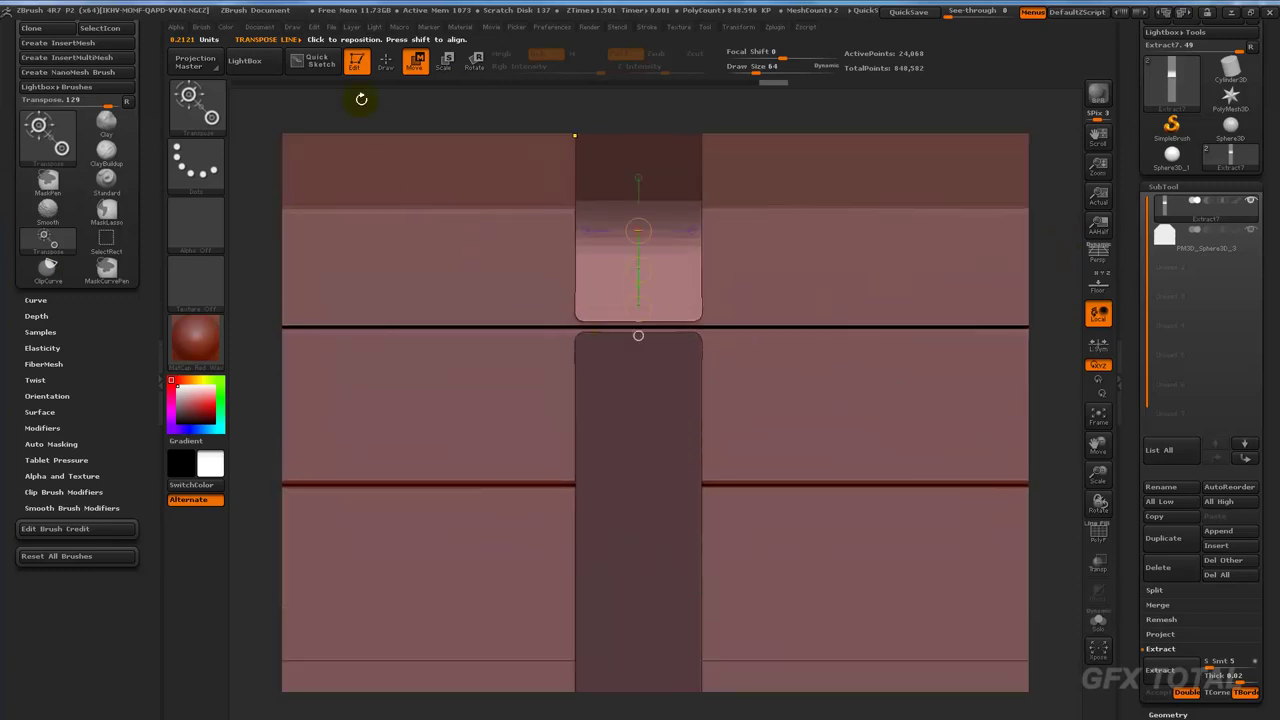
Clip both lower corners of the lid strap at an angle with ClipCurve.
{"action": "left_click", "coordinate": [393, 68]}
{"action": "key", "text": "ctrl+shift"}
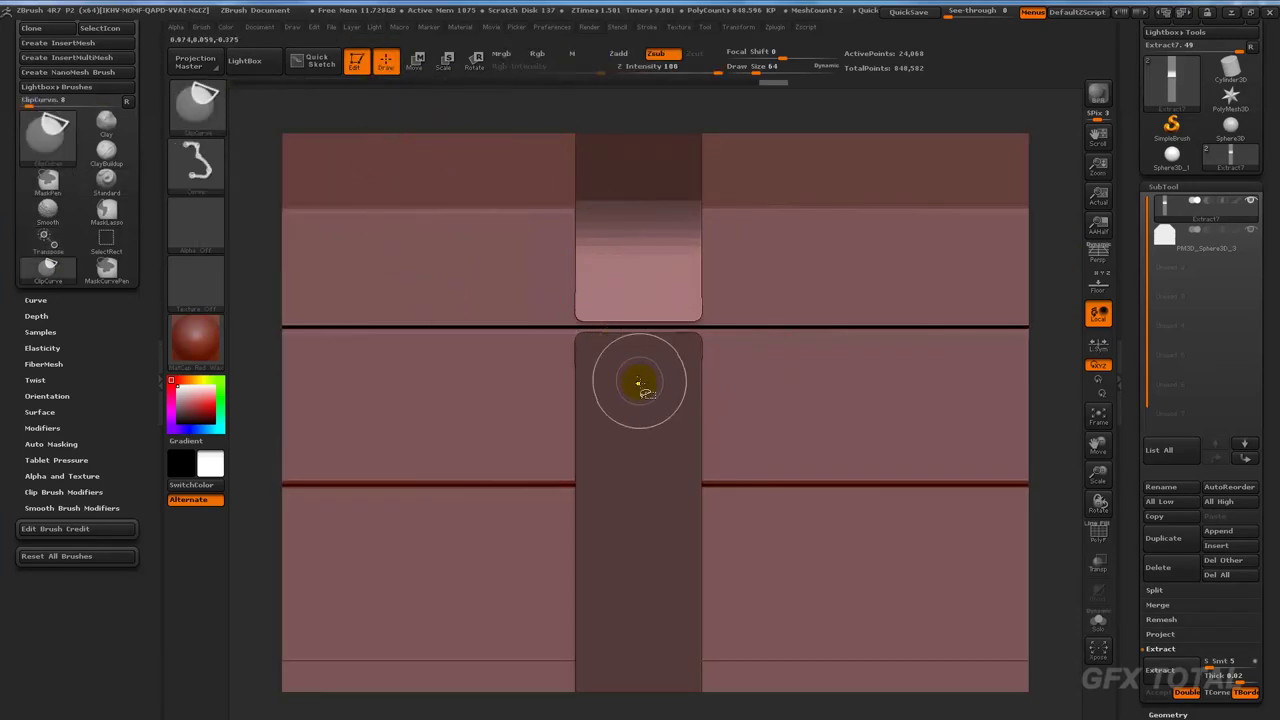
{"action": "mouse_move", "coordinate": [637, 378]}
{"action": "left_mouse_down", "text": "ctrl+shift"}
{"action": "mouse_move", "coordinate": [537, 240]}
{"action": "mouse_move", "coordinate": [514, 257]}
{"action": "mouse_move", "coordinate": [516, 243]}
{"action": "left_mouse_up", "text": "ctrl+shift"}
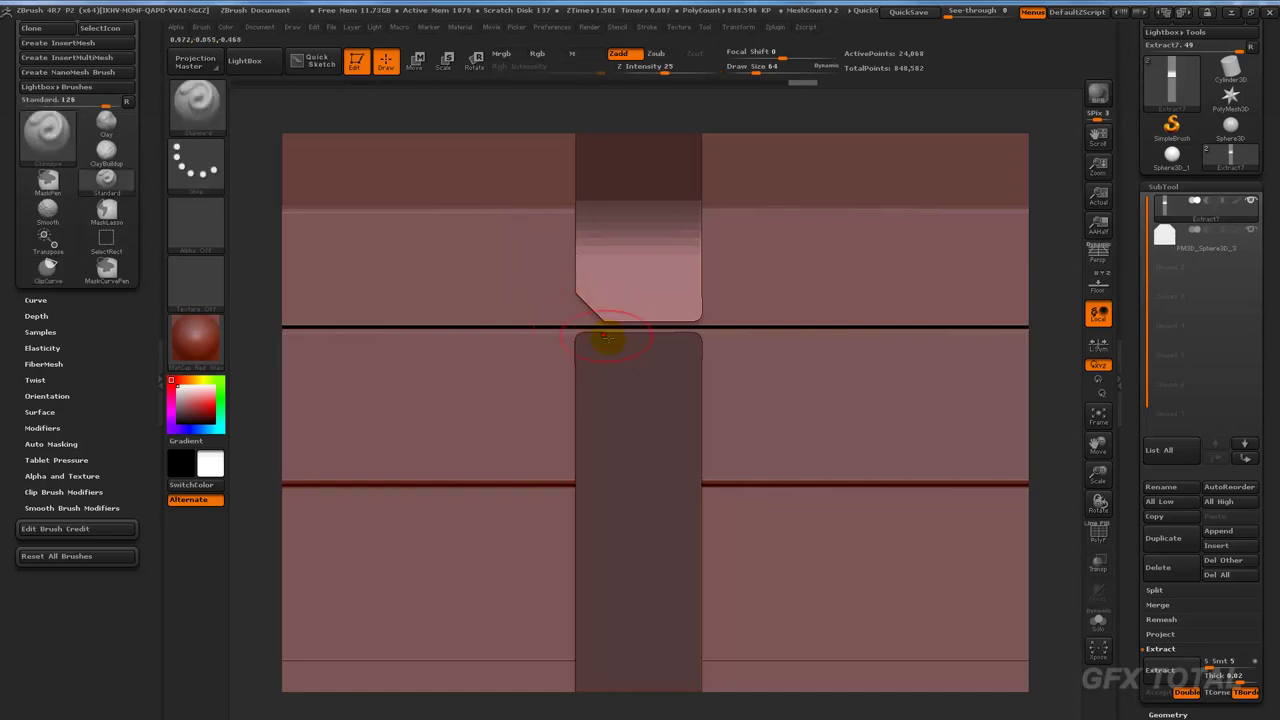
{"action": "mouse_move", "coordinate": [651, 383]}
{"action": "left_mouse_down", "text": "ctrl+shift"}
{"action": "mouse_move", "coordinate": [771, 260]}
{"action": "mouse_move", "coordinate": [530, 522]}
{"action": "mouse_move", "coordinate": [606, 380]}
{"action": "mouse_move", "coordinate": [606, 394]}
{"action": "mouse_move", "coordinate": [580, 393]}
{"action": "mouse_move", "coordinate": [586, 376]}
{"action": "mouse_move", "coordinate": [600, 386]}
{"action": "left_mouse_up", "text": "ctrl+shift"}
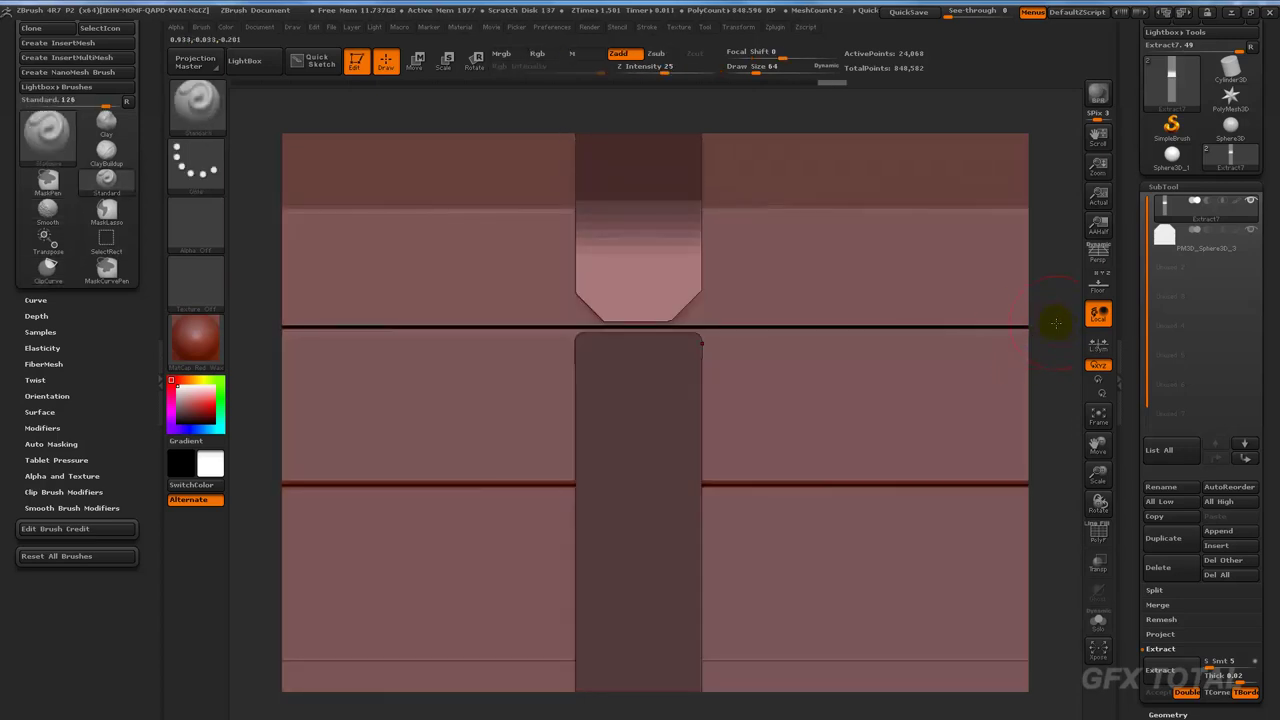
{"action": "mouse_move", "coordinate": [1057, 323]}
{"action": "left_mouse_down"}
{"action": "mouse_move", "coordinate": [1046, 217]}
{"action": "mouse_move", "coordinate": [1029, 340]}
{"action": "mouse_move", "coordinate": [1043, 300]}
{"action": "left_mouse_up"}
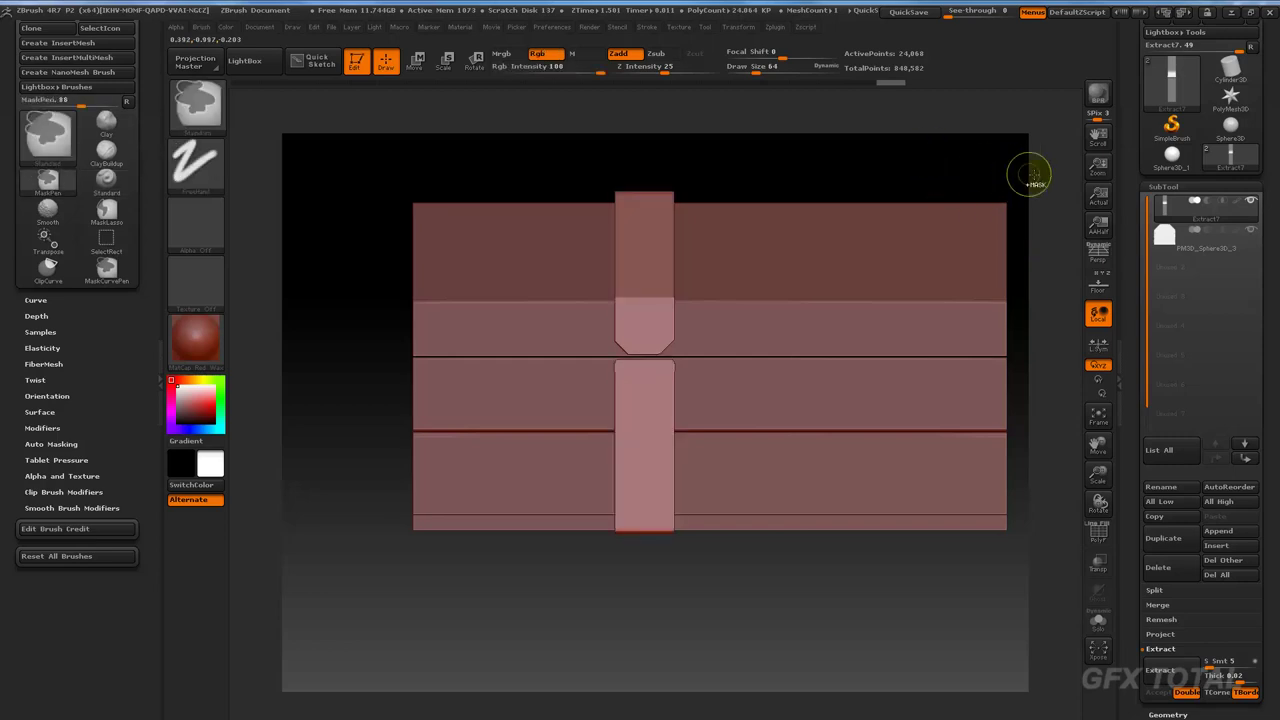
Invert the mask to free the lower strap and clip off both its top corners.
{"action": "mouse_move", "coordinate": [1029, 171]}
{"action": "left_mouse_down"}
{"action": "mouse_move", "coordinate": [966, 168]}
{"action": "mouse_move", "coordinate": [965, 286]}
{"action": "mouse_move", "coordinate": [777, 434]}
{"action": "mouse_move", "coordinate": [571, 314]}
{"action": "left_mouse_up"}
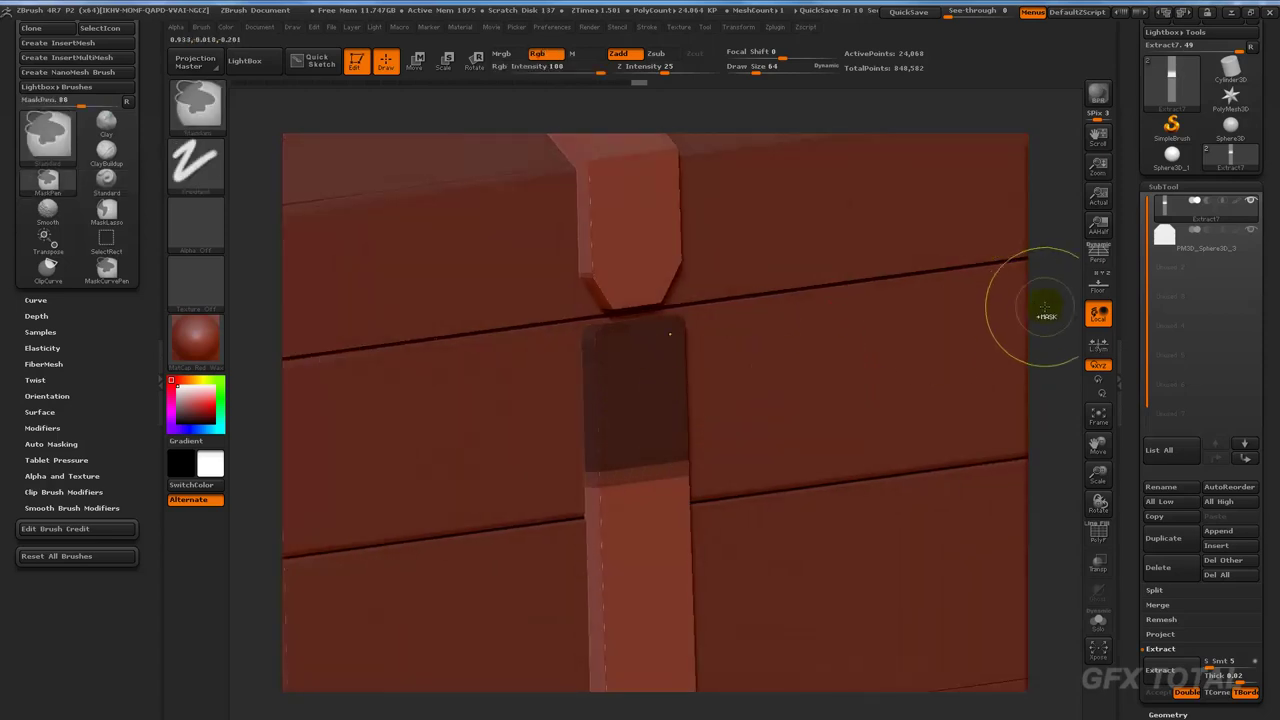
{"action": "left_click", "coordinate": [1057, 306], "text": "ctrl"}
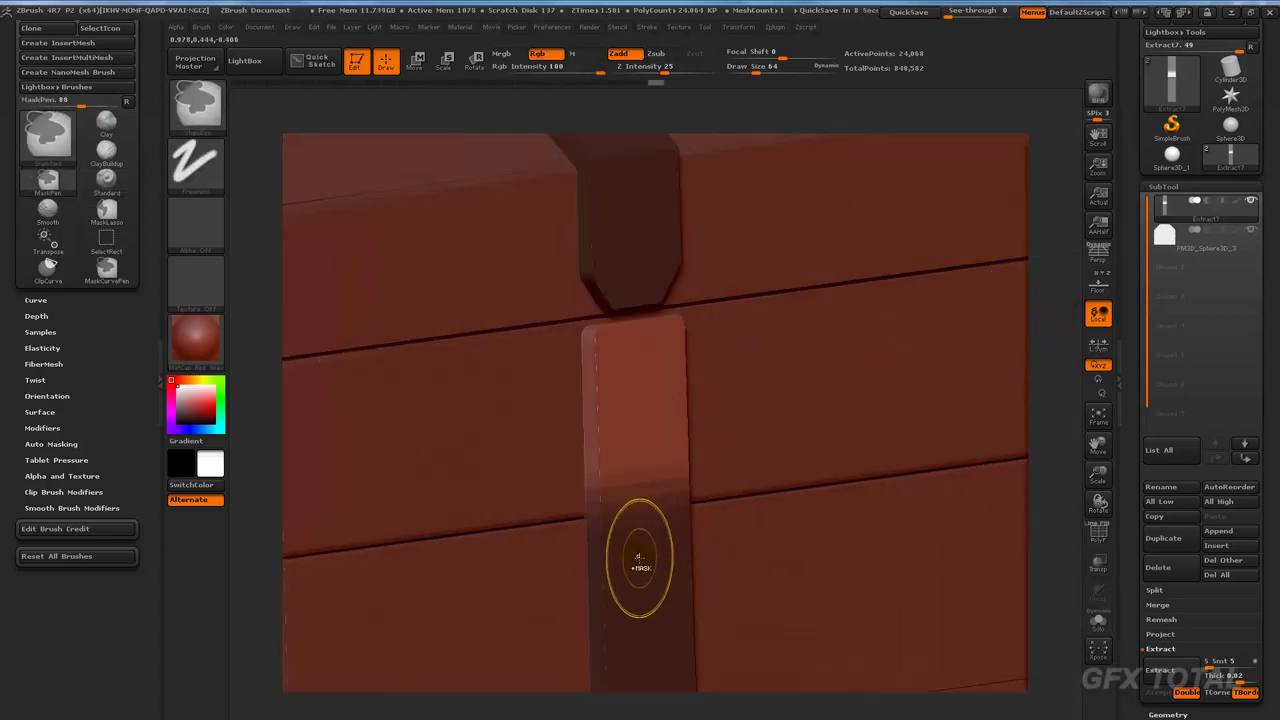
{"action": "left_click_drag", "start_coordinate": [1048, 355], "coordinate": [1023, 363], "text": "shift"}
{"action": "left_click_drag", "start_coordinate": [786, 285], "coordinate": [762, 396], "text": "ctrl+shift"}
{"action": "mouse_move", "coordinate": [458, 440]}
{"action": "left_mouse_down", "text": "ctrl+shift"}
{"action": "mouse_move", "coordinate": [640, 302]}
{"action": "mouse_move", "coordinate": [628, 329]}
{"action": "mouse_move", "coordinate": [628, 306]}
{"action": "mouse_move", "coordinate": [622, 318]}
{"action": "left_mouse_up", "text": "ctrl+shift"}
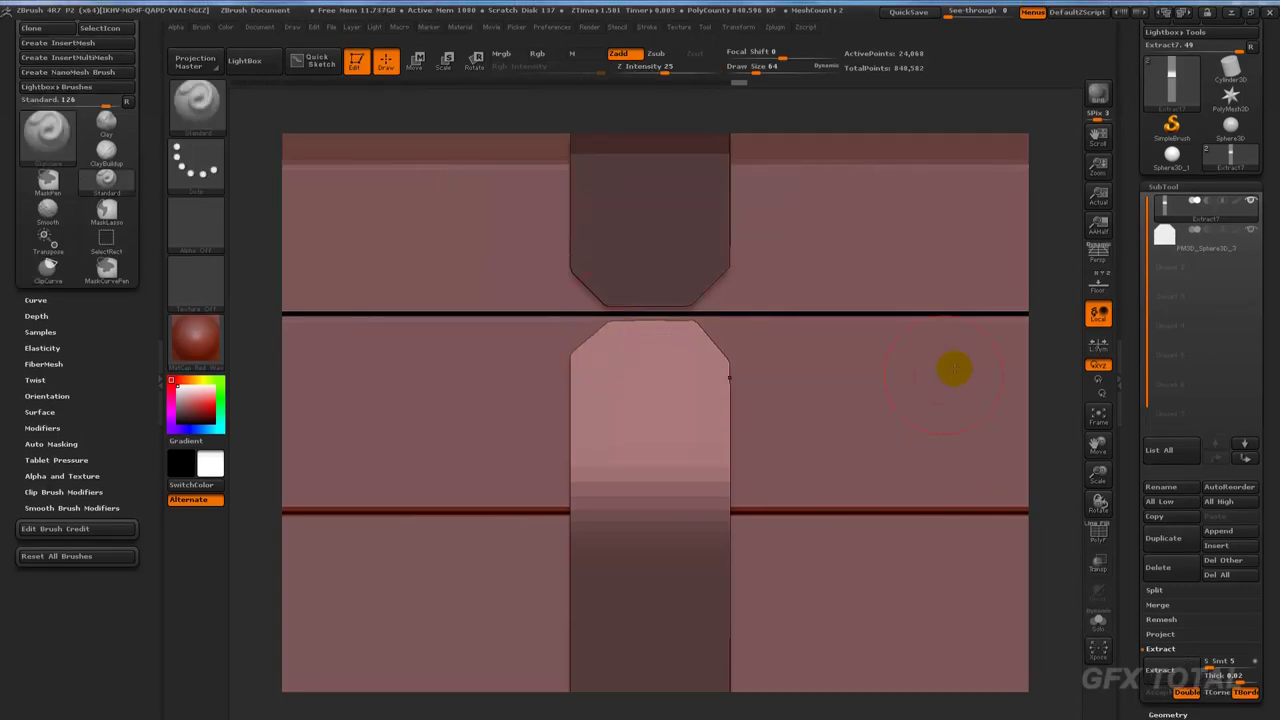
{"action": "mouse_move", "coordinate": [1065, 318]}
{"action": "left_mouse_down"}
{"action": "mouse_move", "coordinate": [950, 315]}
{"action": "mouse_move", "coordinate": [812, 207]}
{"action": "left_mouse_up"}
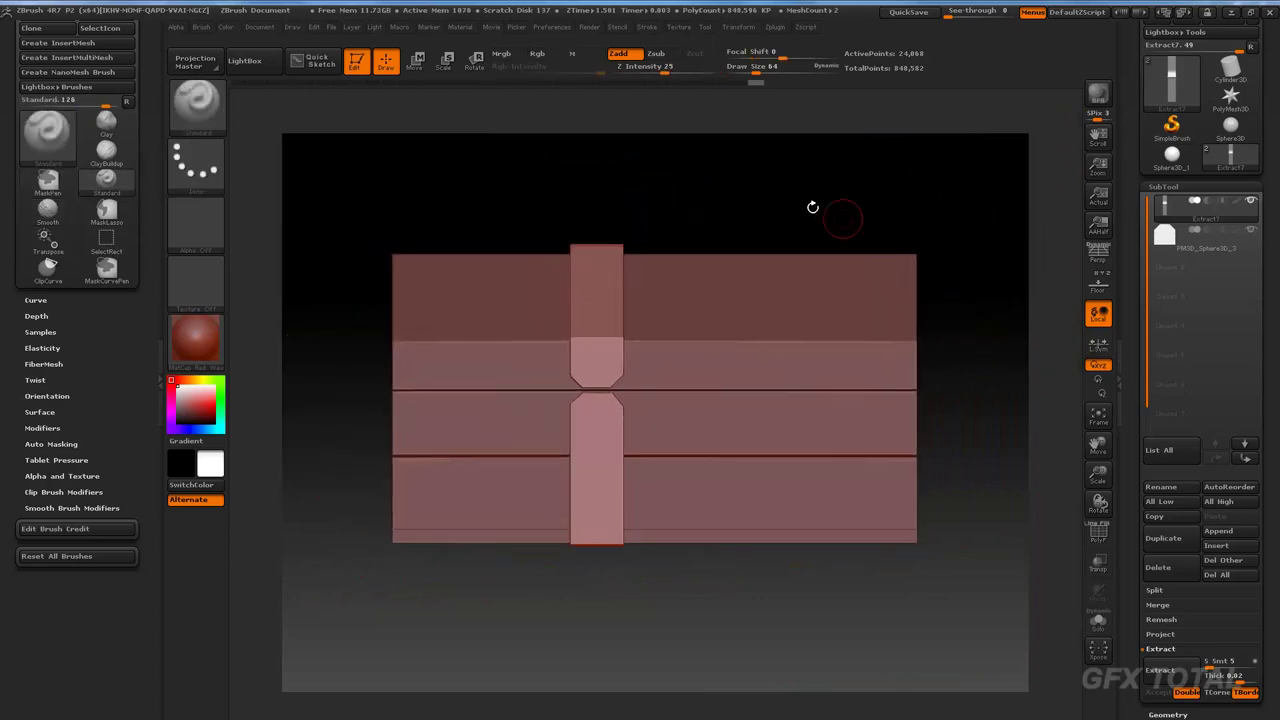
Slide the strap band to the chest's left end with a horizontal Move transpose line.
{"action": "left_click", "coordinate": [414, 60]}
{"action": "left_click_drag", "start_coordinate": [595, 278], "coordinate": [846, 271]}
{"action": "left_click_drag", "start_coordinate": [720, 273], "coordinate": [541, 272]}
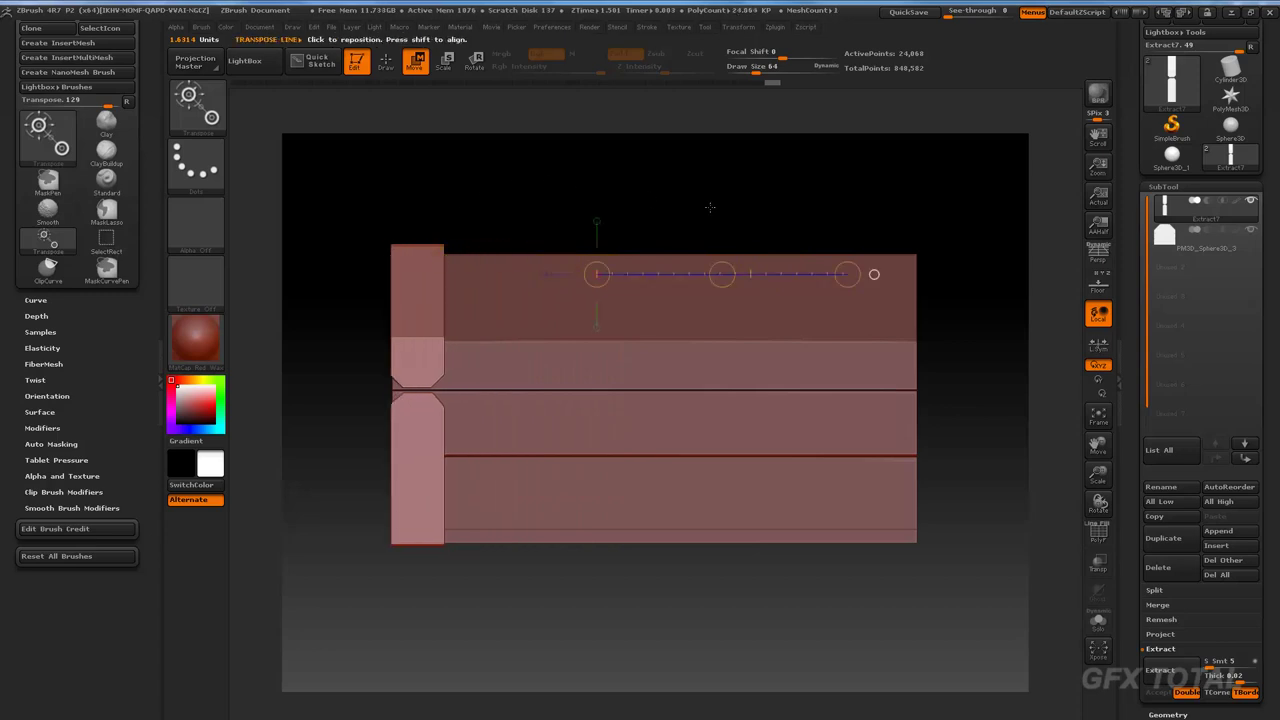
{"action": "left_click_drag", "start_coordinate": [951, 198], "coordinate": [1020, 226]}
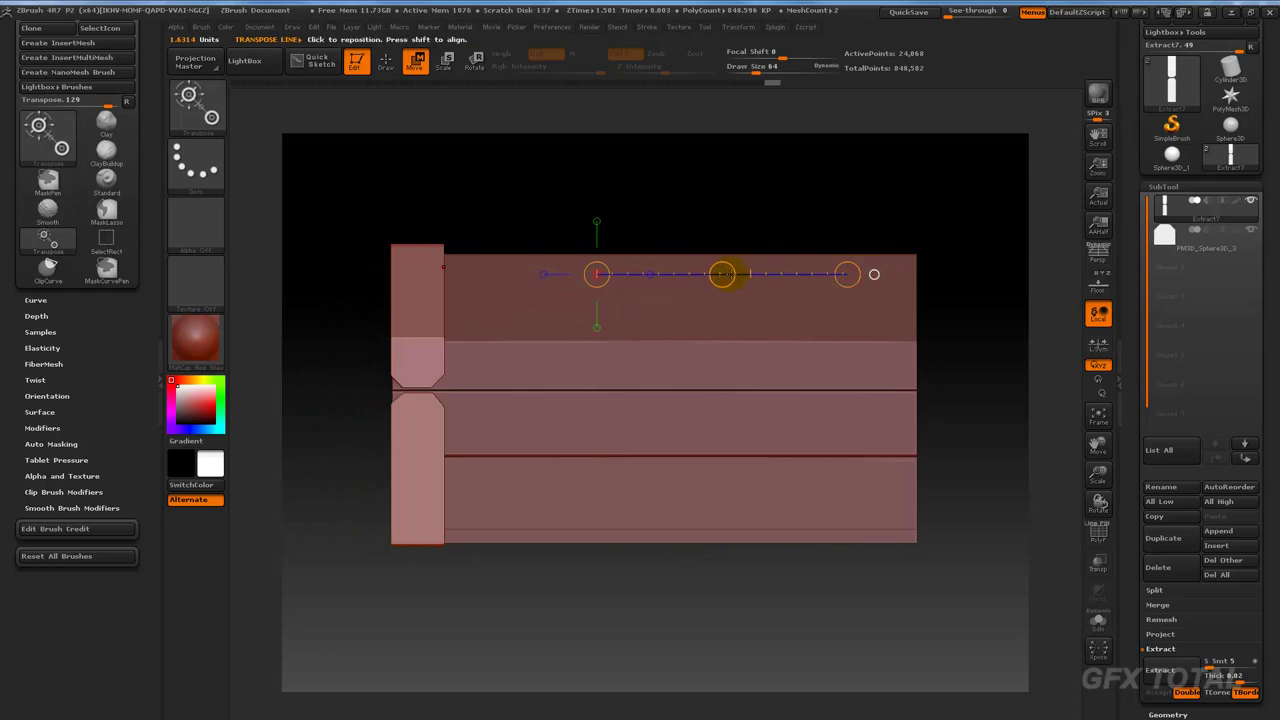
Try duplicating the strap into extra copies further right, then undo the duplicates.
{"action": "left_click_drag", "start_coordinate": [722, 274], "coordinate": [891, 274], "text": "ctrl"}
{"action": "left_click_drag", "start_coordinate": [596, 274], "coordinate": [847, 274]}
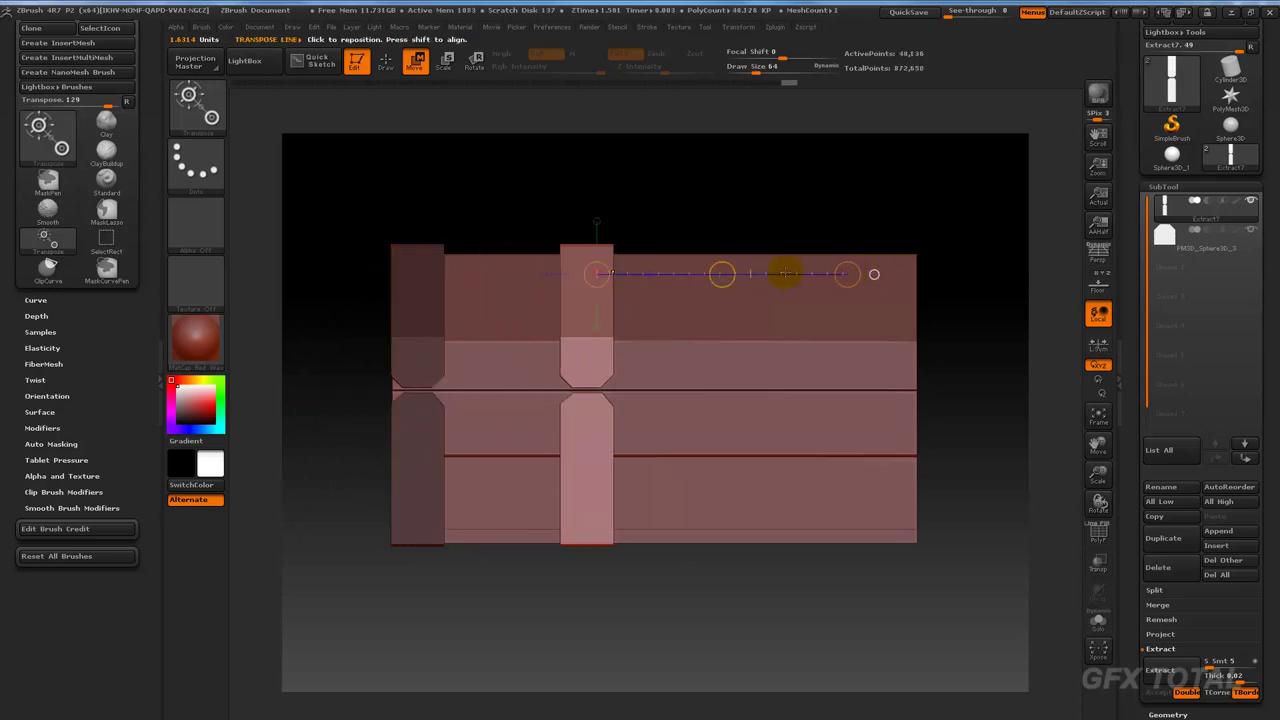
{"action": "left_click_drag", "start_coordinate": [722, 274], "coordinate": [876, 276], "text": "ctrl"}
{"action": "left_click_drag", "start_coordinate": [596, 274], "coordinate": [847, 274]}
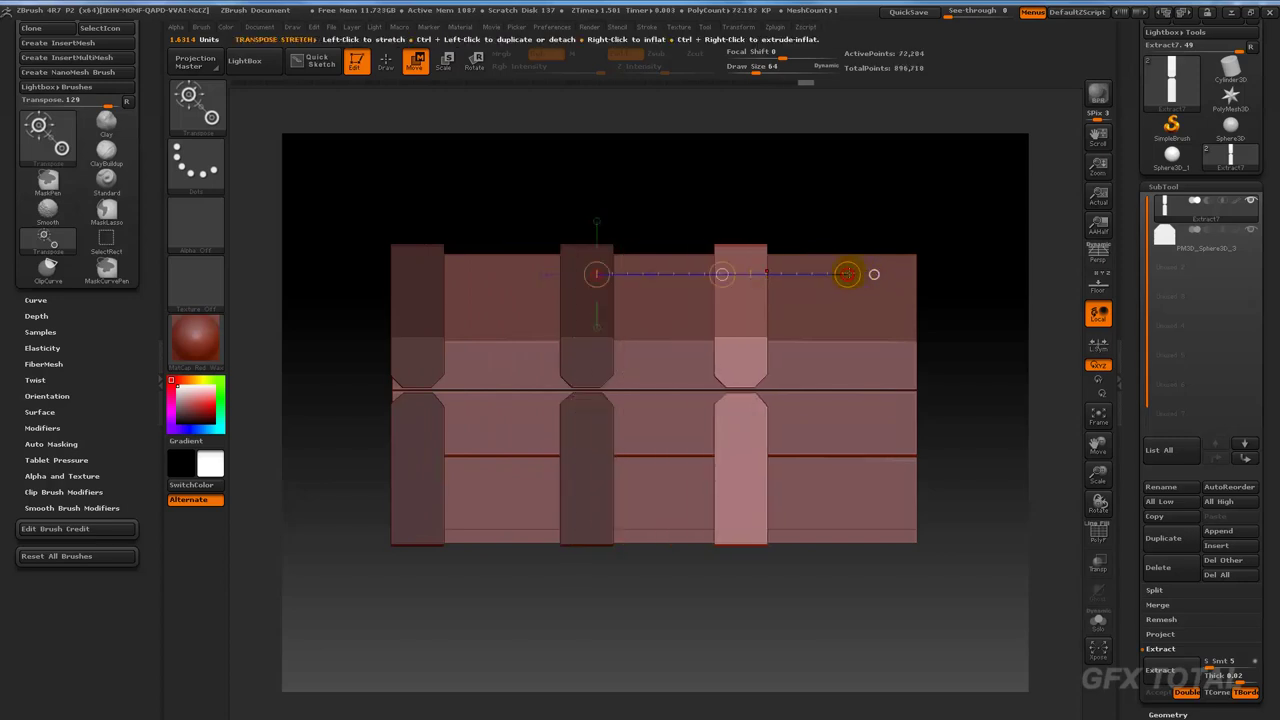
{"action": "left_click_drag", "start_coordinate": [950, 250], "coordinate": [1010, 290]}
{"action": "key", "text": "ctrl+z"}
{"action": "key", "text": "ctrl+z"}
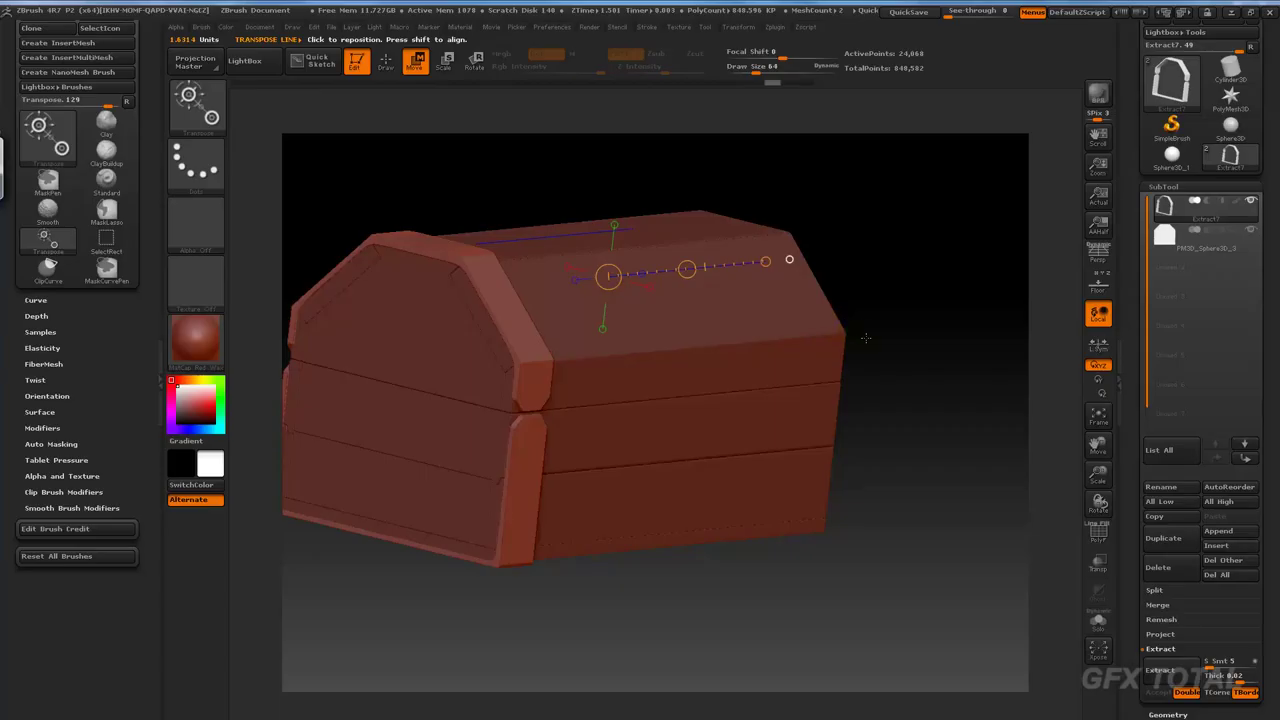
Review the chest's left end, step from Extract7 to the chest subtool, and load Sphere3D.
{"action": "left_click_drag", "start_coordinate": [937, 349], "coordinate": [930, 346], "text": "shift"}
{"action": "left_click_drag", "start_coordinate": [767, 434], "coordinate": [519, 517]}
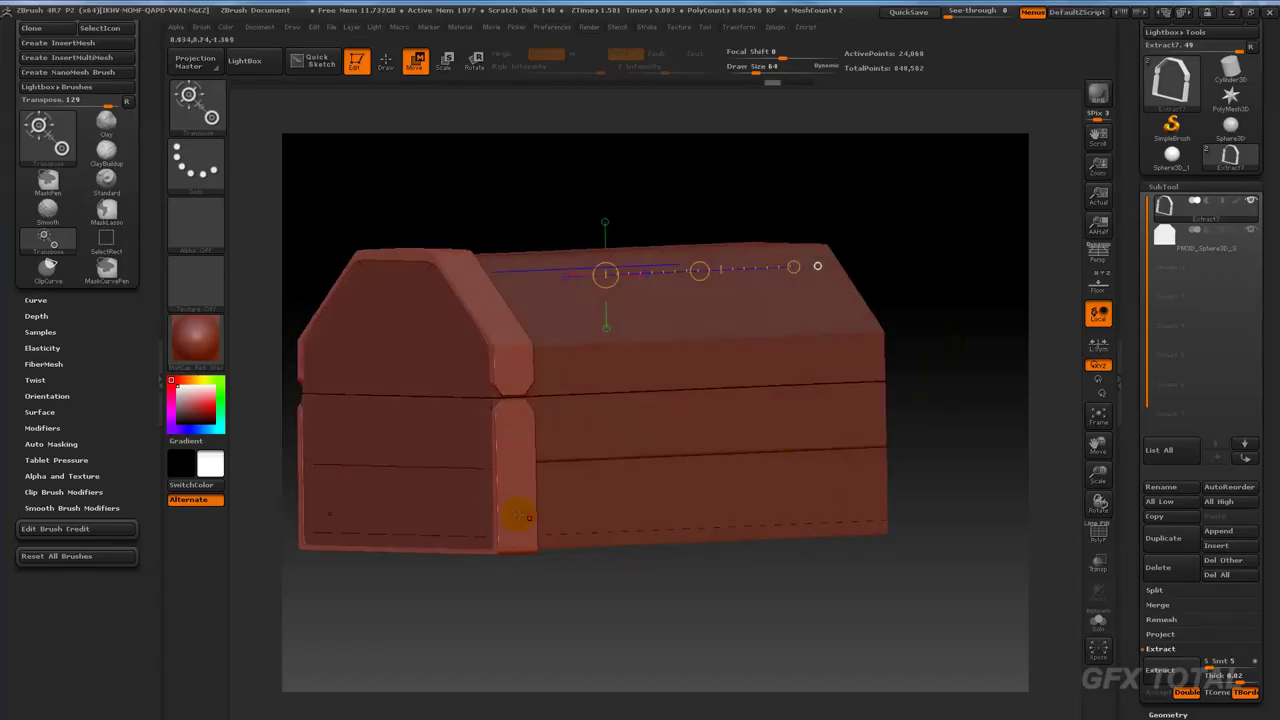
{"action": "mouse_move", "coordinate": [576, 637]}
{"action": "left_mouse_down"}
{"action": "mouse_move", "coordinate": [574, 617]}
{"action": "mouse_move", "coordinate": [697, 580]}
{"action": "mouse_move", "coordinate": [642, 553]}
{"action": "left_mouse_up"}
{"action": "left_click_drag", "start_coordinate": [351, 201], "coordinate": [552, 155]}
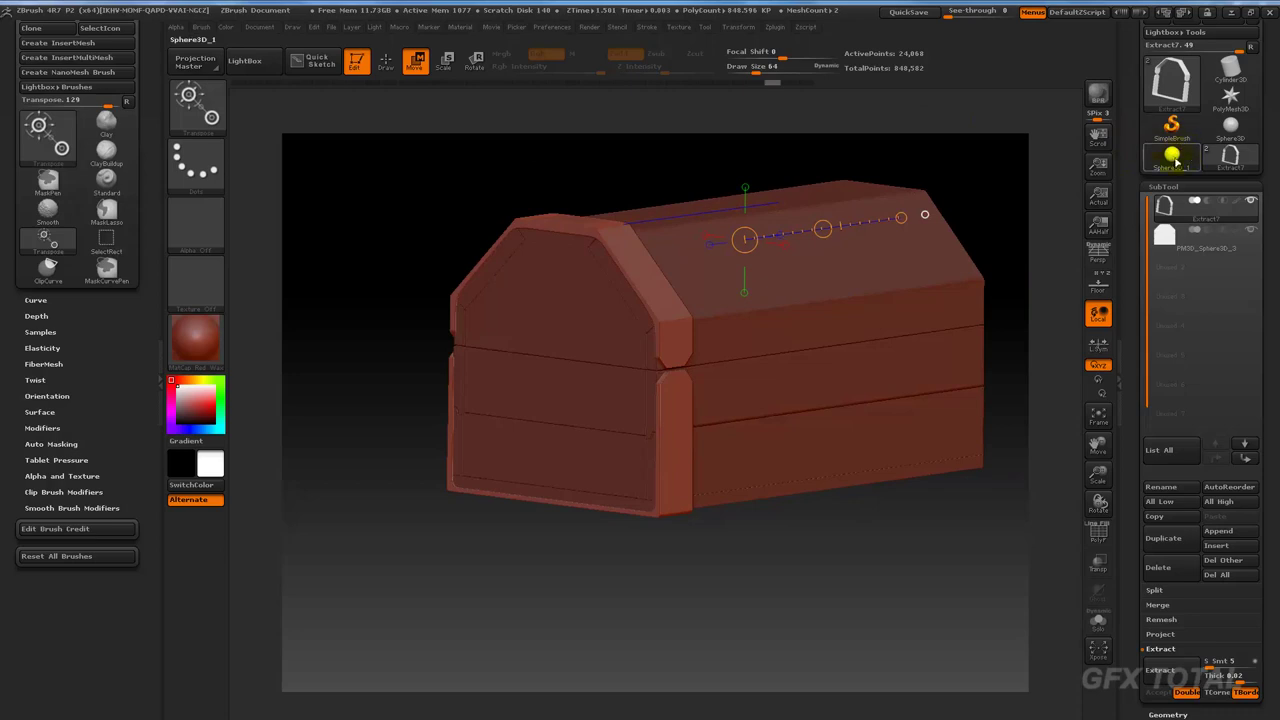
{"action": "left_click", "coordinate": [1163, 206]}
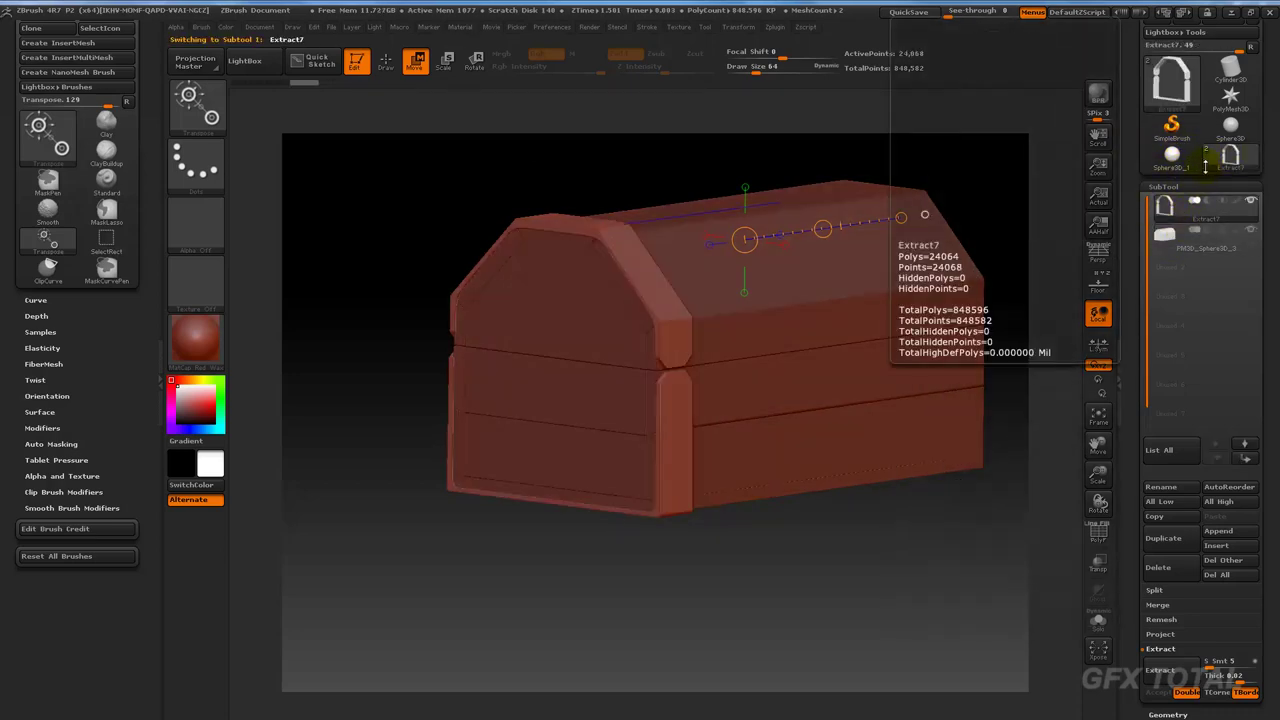
{"action": "key", "text": "Down"}
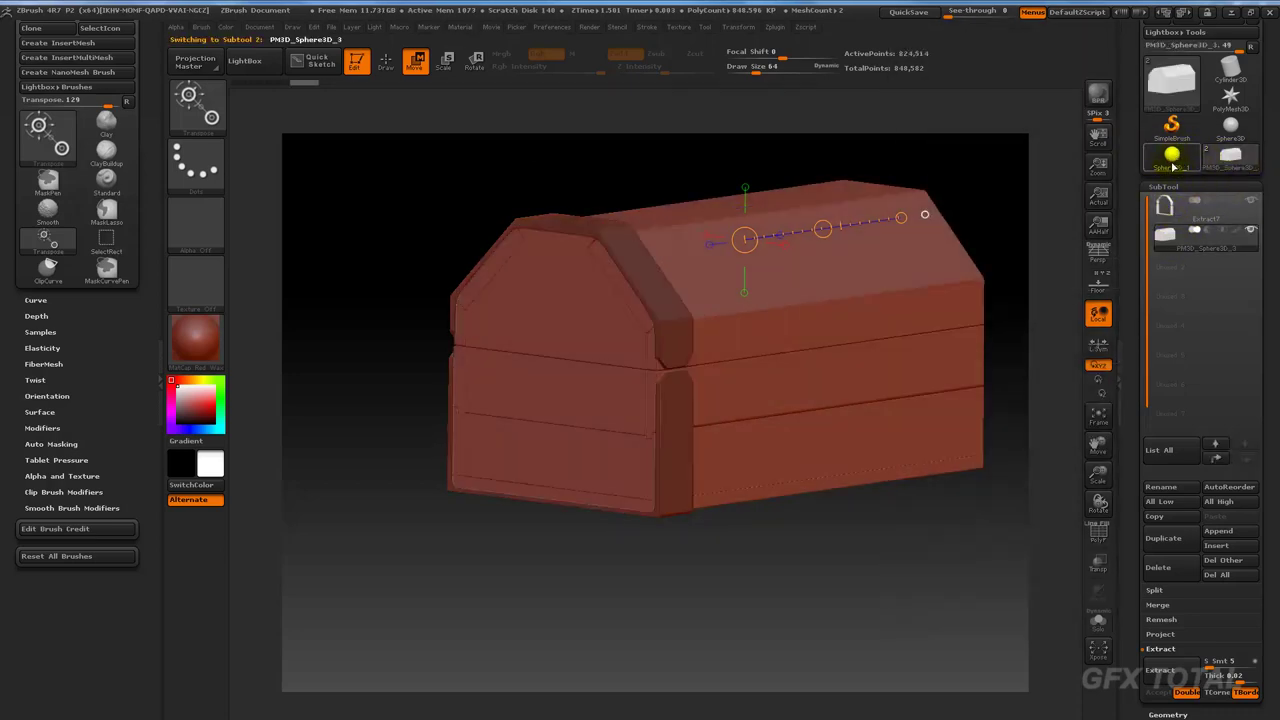
{"action": "left_click", "coordinate": [1173, 160]}
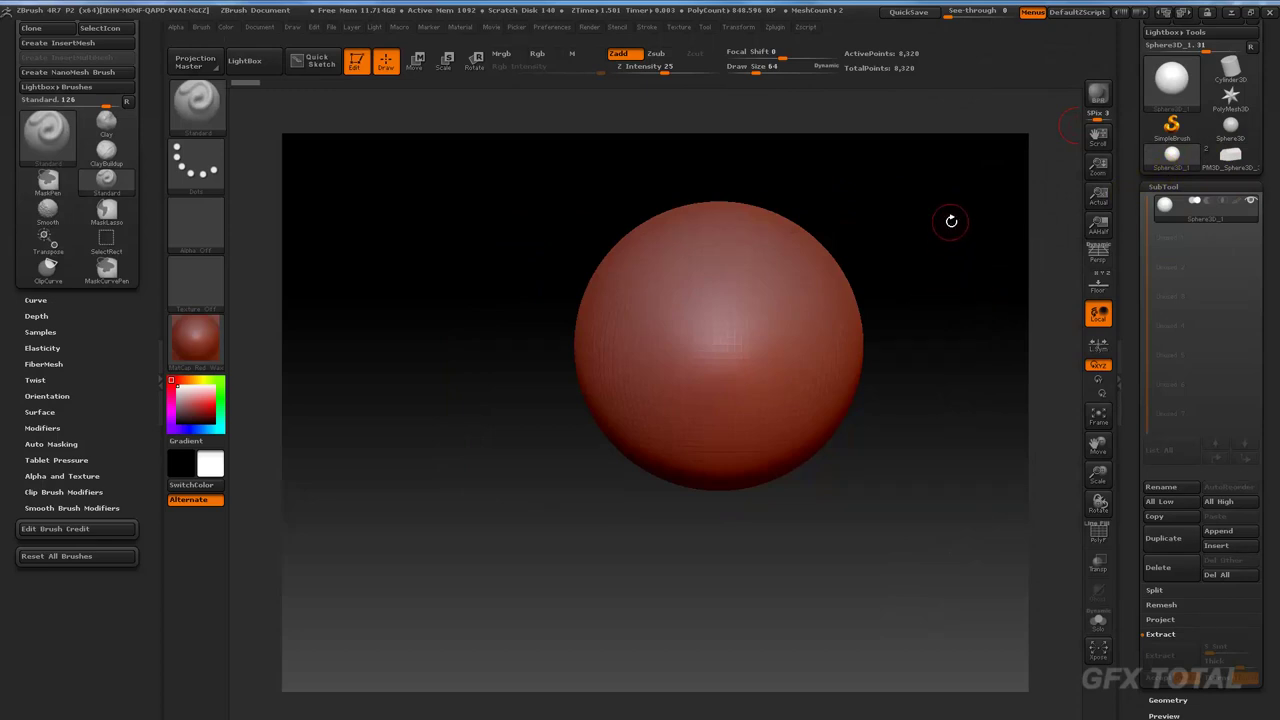
Convert the Sphere3D into a PolyMesh3D and draw a vertical Move transpose line from centre to top.
{"action": "left_click_drag", "start_coordinate": [951, 221], "coordinate": [897, 257], "text": "alt"}
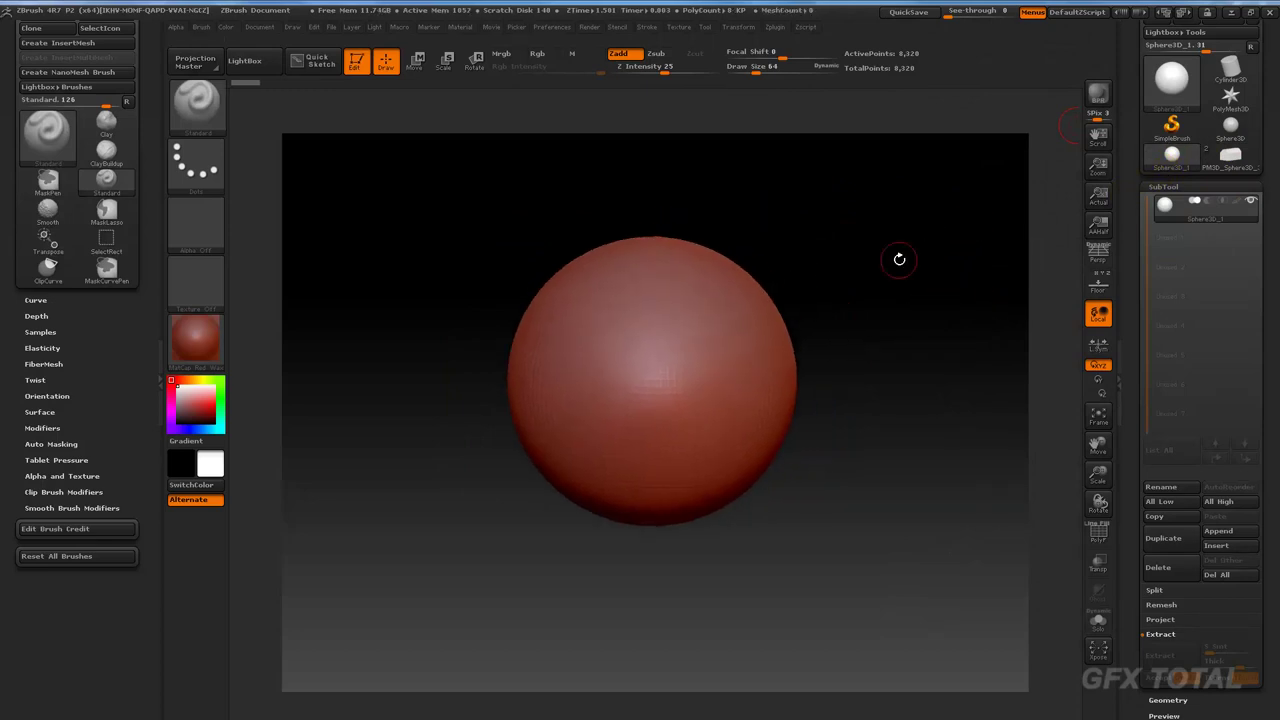
{"action": "left_click", "coordinate": [609, 395]}
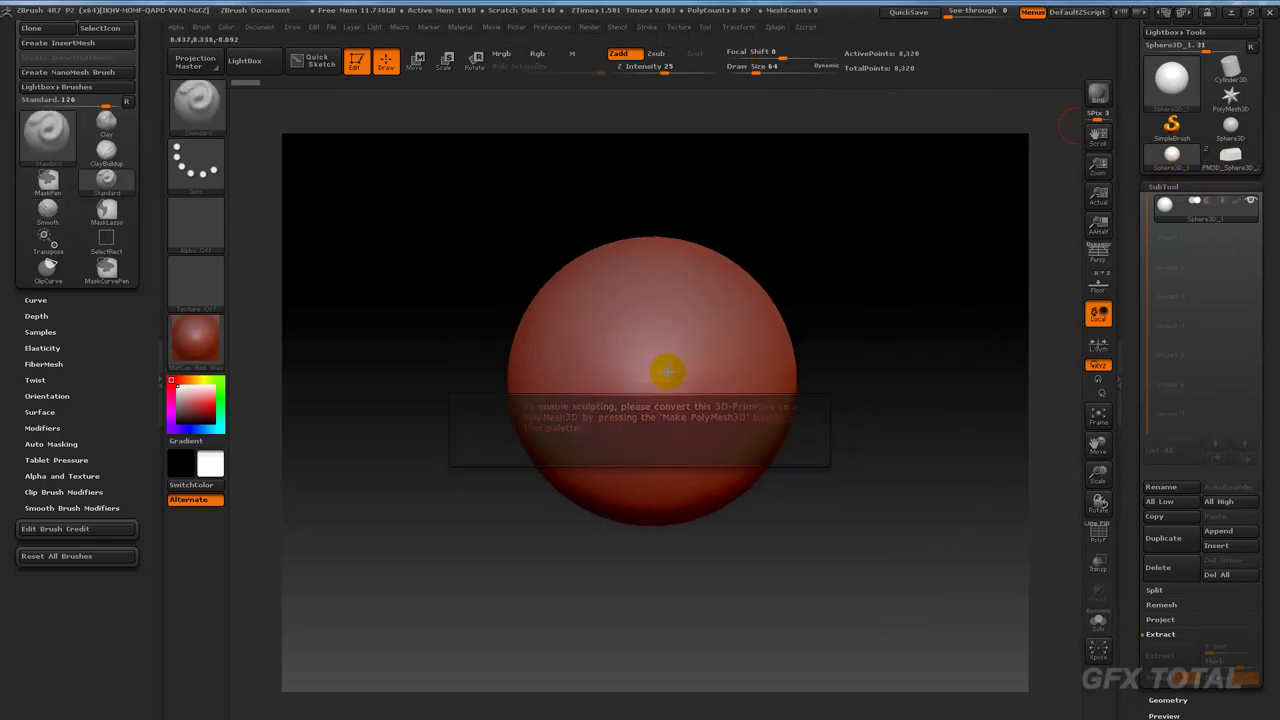
{"action": "left_click_drag", "start_coordinate": [1128, 107], "coordinate": [1192, 192]}
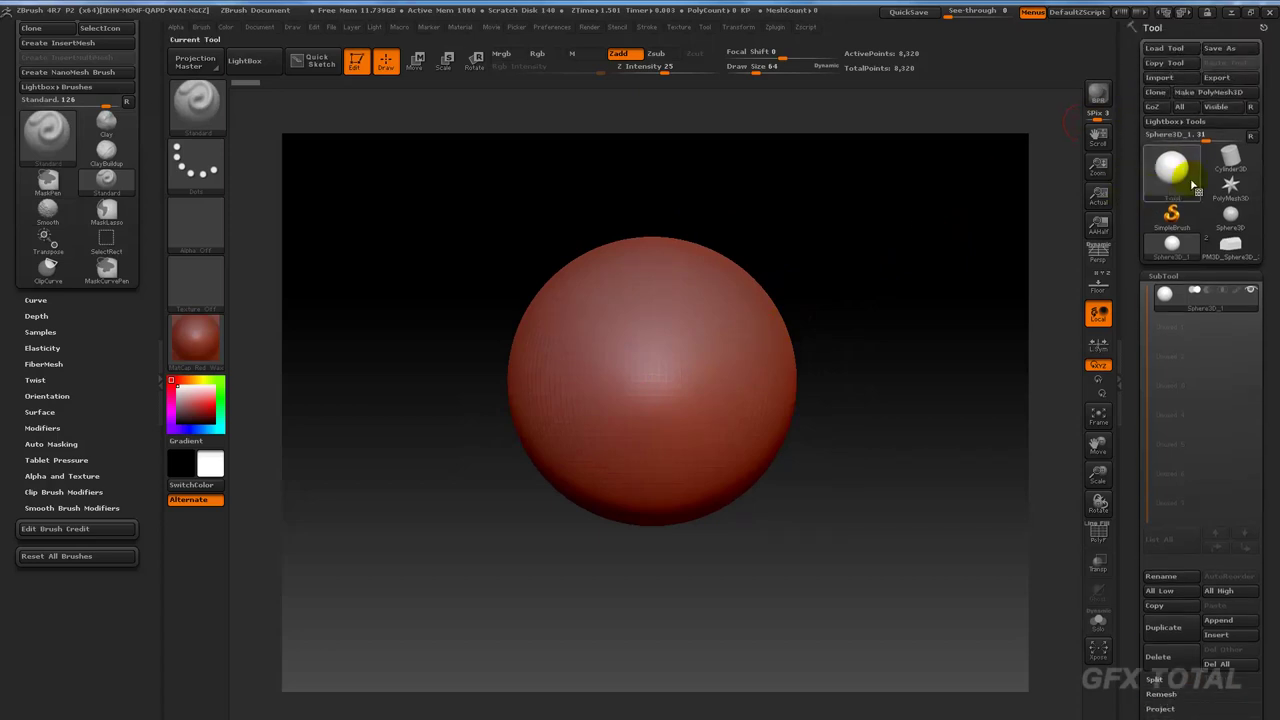
{"action": "left_click", "coordinate": [1208, 93]}
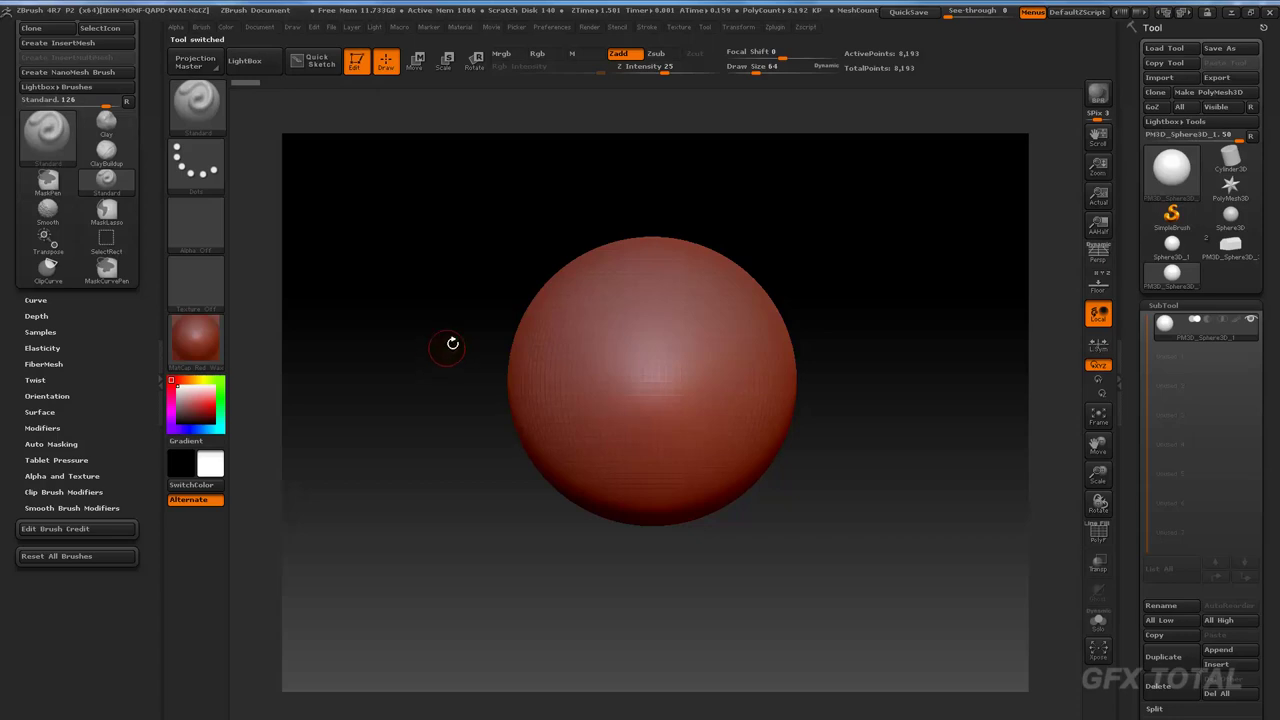
{"action": "left_click", "coordinate": [419, 63]}
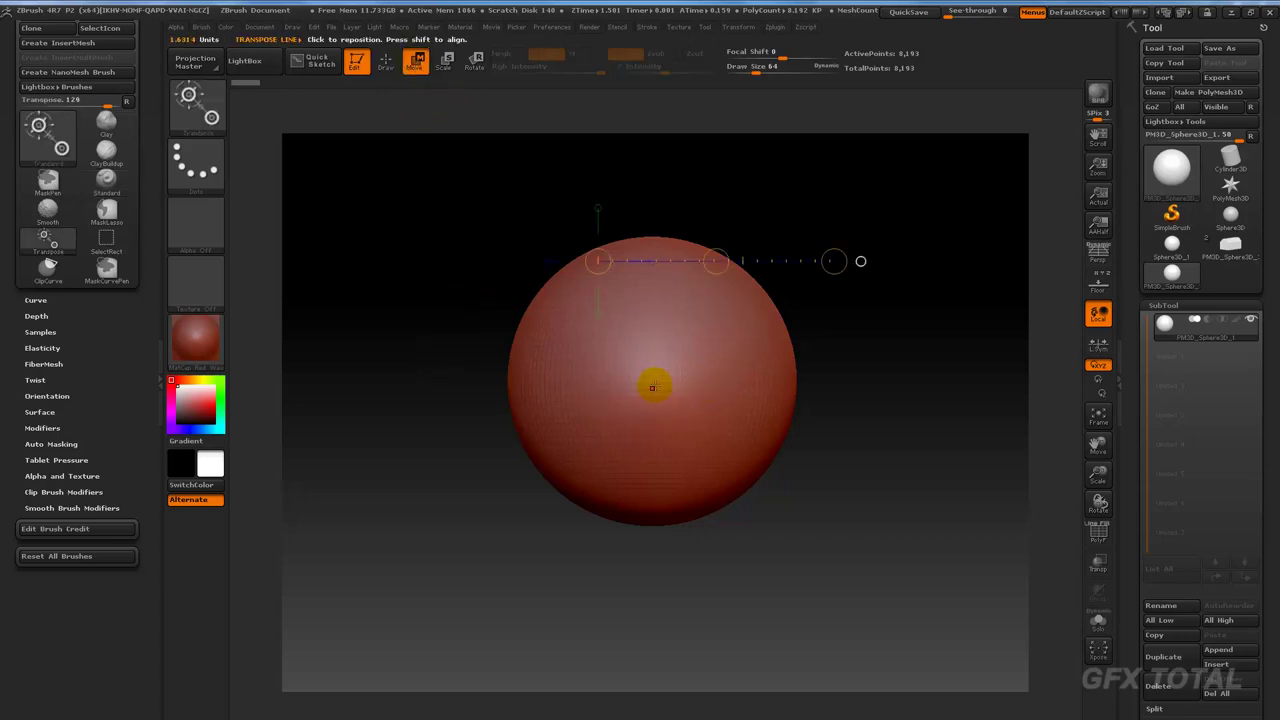
{"action": "mouse_move", "coordinate": [652, 375]}
{"action": "left_mouse_down"}
{"action": "mouse_move", "coordinate": [652, 240]}
{"action": "mouse_move", "coordinate": [651, 289]}
{"action": "left_mouse_up"}
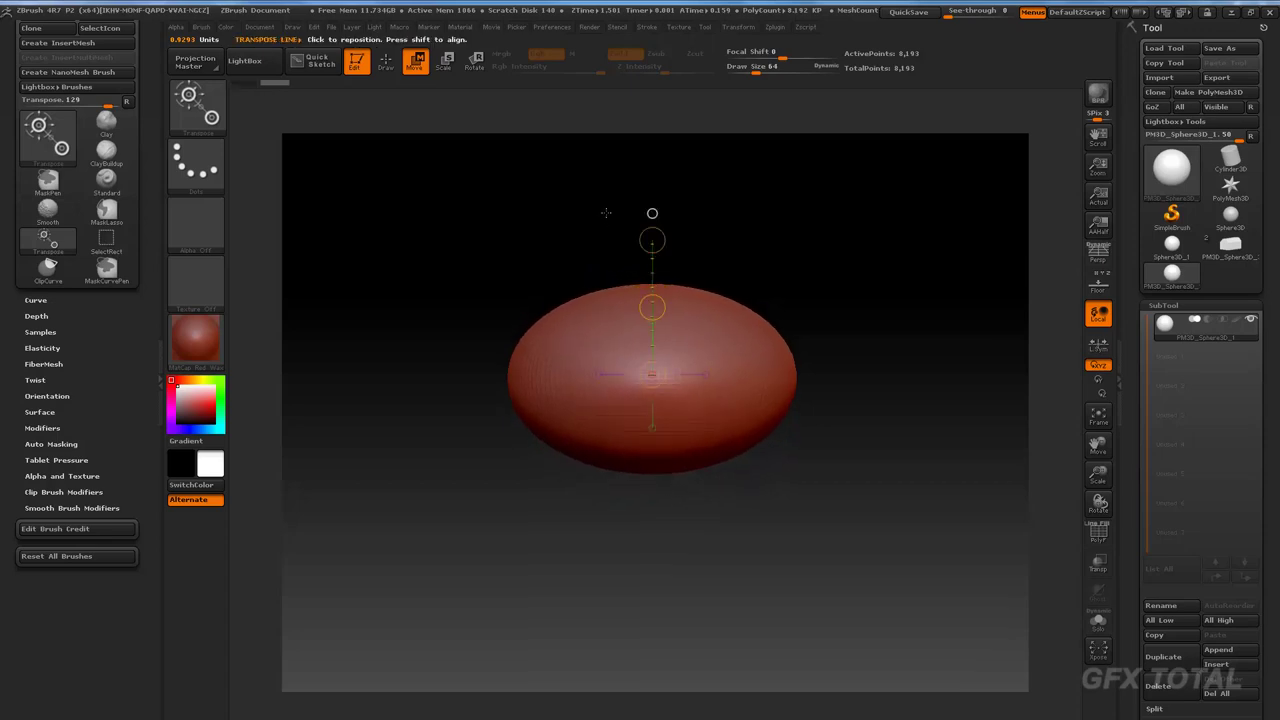
Cut away the sphere's lower part with a horizontal ClipCurve, leaving a shallow open dome.
{"action": "left_click", "coordinate": [385, 61]}
{"action": "mouse_move", "coordinate": [906, 372]}
{"action": "left_mouse_down", "text": "ctrl+shift"}
{"action": "mouse_move", "coordinate": [425, 371]}
{"action": "mouse_move", "coordinate": [419, 348]}
{"action": "left_mouse_up", "text": "ctrl+shift"}
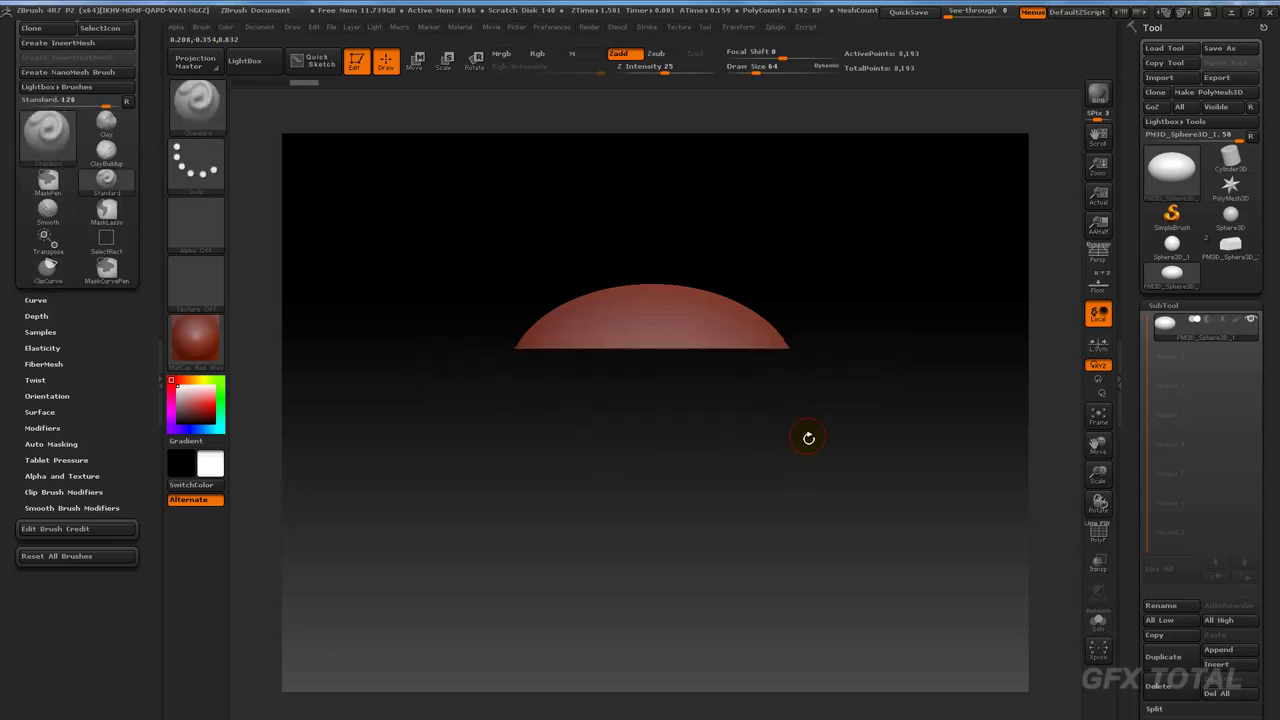
{"action": "mouse_move", "coordinate": [806, 437]}
{"action": "left_mouse_down"}
{"action": "mouse_move", "coordinate": [814, 534]}
{"action": "mouse_move", "coordinate": [829, 451]}
{"action": "mouse_move", "coordinate": [809, 385]}
{"action": "mouse_move", "coordinate": [851, 400]}
{"action": "left_mouse_up"}
{"action": "mouse_move", "coordinate": [830, 320]}
{"action": "left_mouse_down"}
{"action": "mouse_move", "coordinate": [866, 334]}
{"action": "mouse_move", "coordinate": [868, 357]}
{"action": "mouse_move", "coordinate": [671, 334]}
{"action": "left_mouse_up"}
{"action": "left_click", "coordinate": [210, 105], "text": "ctrl+shift"}
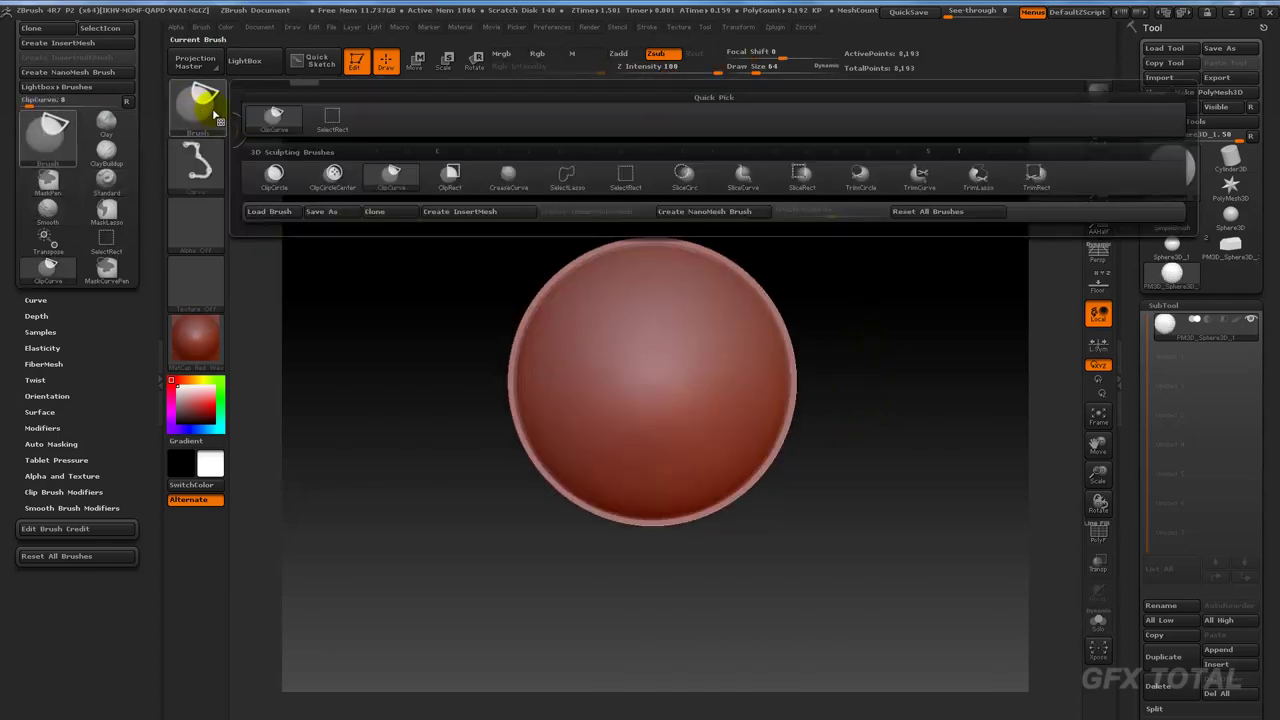
{"action": "mouse_move", "coordinate": [333, 177]}
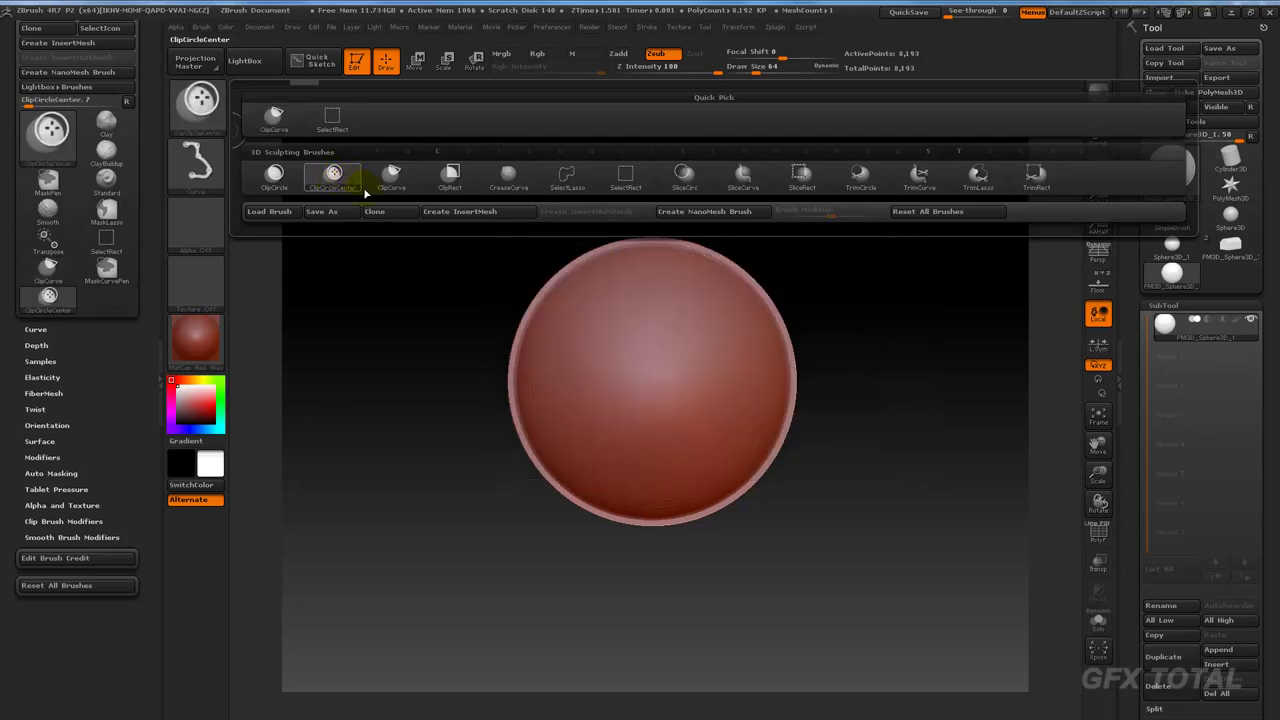
Cut the test sphere with a ClipCircleCenter circle centred on it, then return to front view.
{"action": "left_click", "coordinate": [333, 178]}
{"action": "mouse_move", "coordinate": [682, 379]}
{"action": "left_mouse_down"}
{"action": "mouse_move", "coordinate": [838, 500]}
{"action": "mouse_move", "coordinate": [807, 500]}
{"action": "left_mouse_up"}
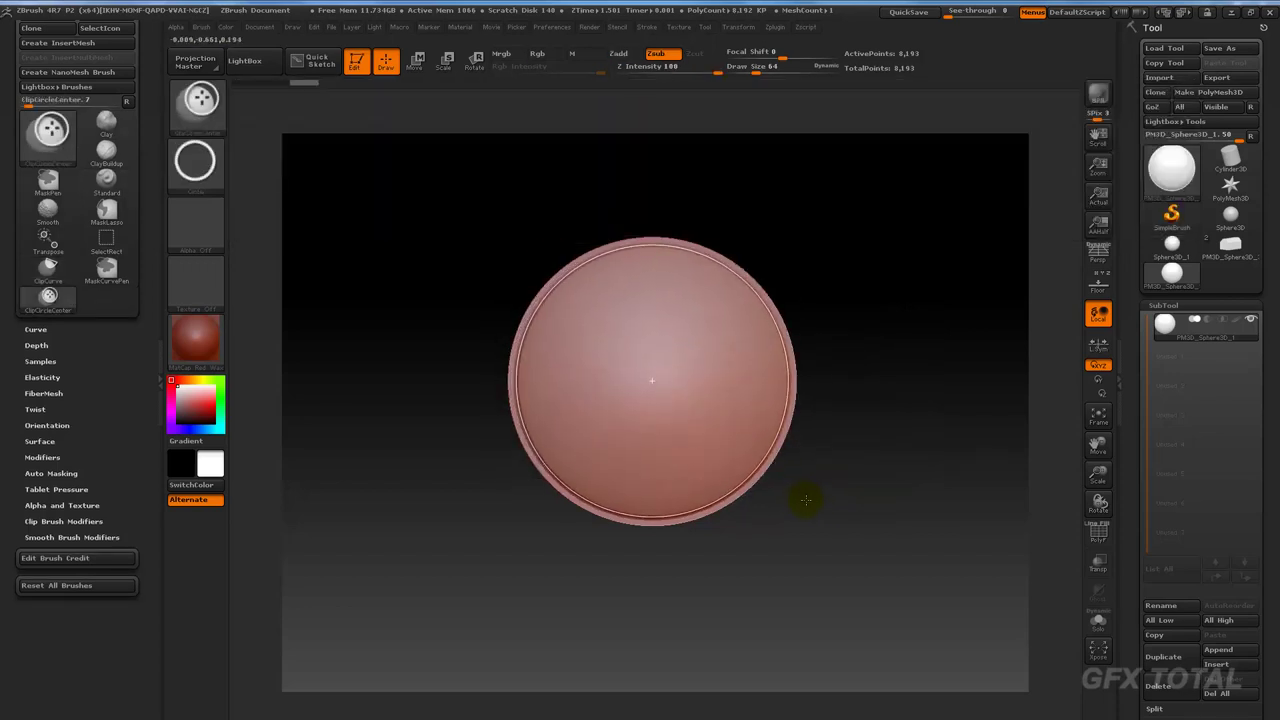
{"action": "left_click_drag", "start_coordinate": [807, 500], "coordinate": [807, 500]}
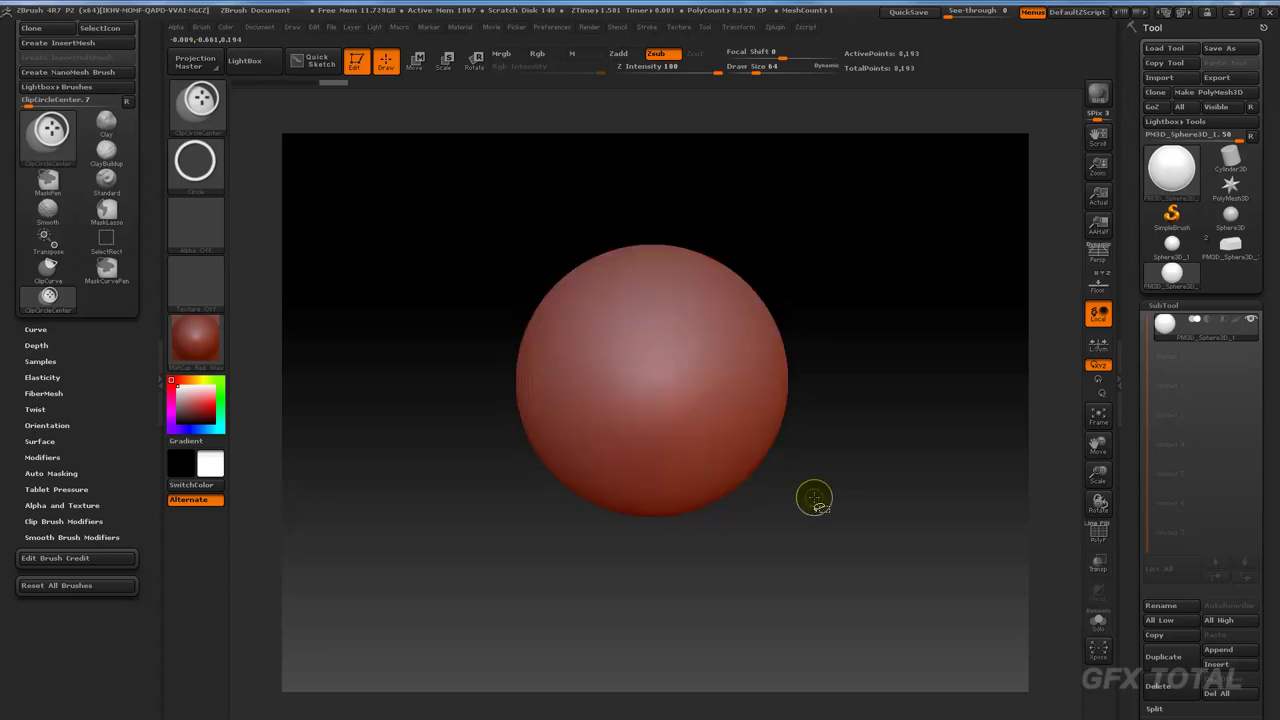
{"action": "mouse_move", "coordinate": [888, 450]}
{"action": "left_mouse_down"}
{"action": "mouse_move", "coordinate": [890, 347]}
{"action": "mouse_move", "coordinate": [724, 435]}
{"action": "mouse_move", "coordinate": [893, 357]}
{"action": "left_mouse_up"}
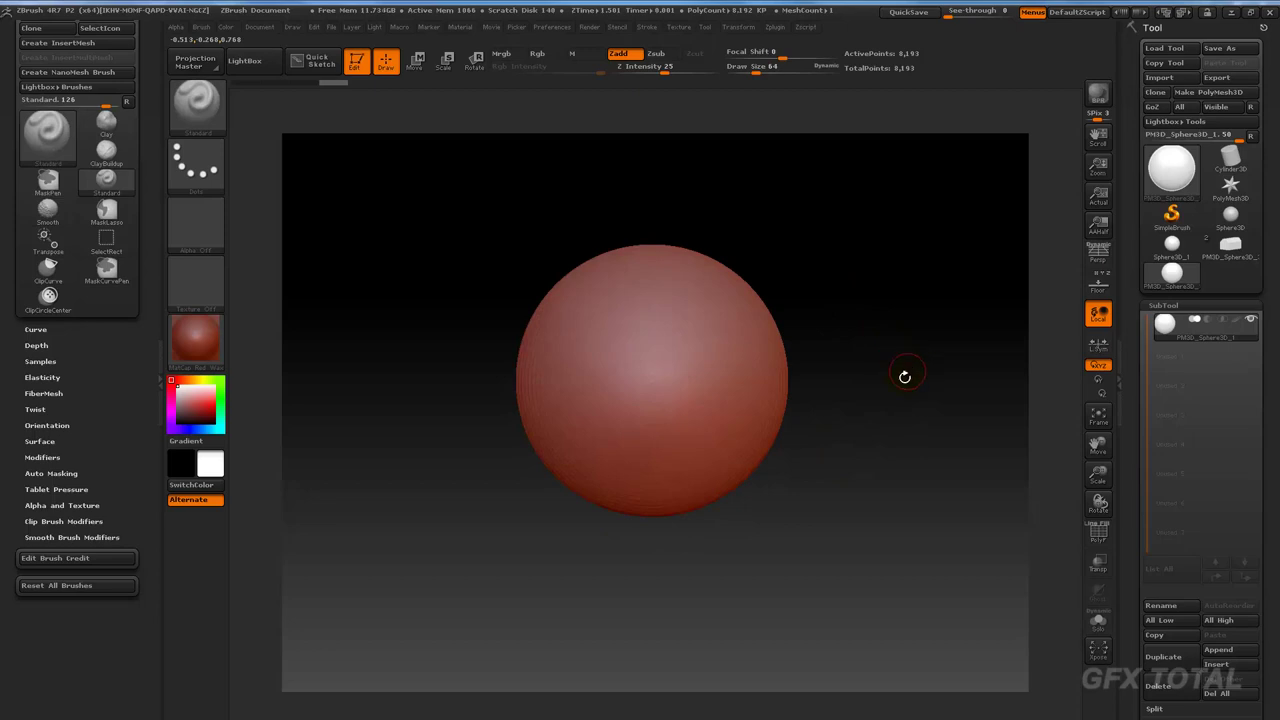
{"action": "mouse_move", "coordinate": [716, 145]}
{"action": "left_mouse_down", "text": "shift"}
{"action": "mouse_move", "coordinate": [895, 278]}
{"action": "mouse_move", "coordinate": [902, 326]}
{"action": "mouse_move", "coordinate": [925, 289]}
{"action": "mouse_move", "coordinate": [746, 288]}
{"action": "left_mouse_up", "text": "shift"}
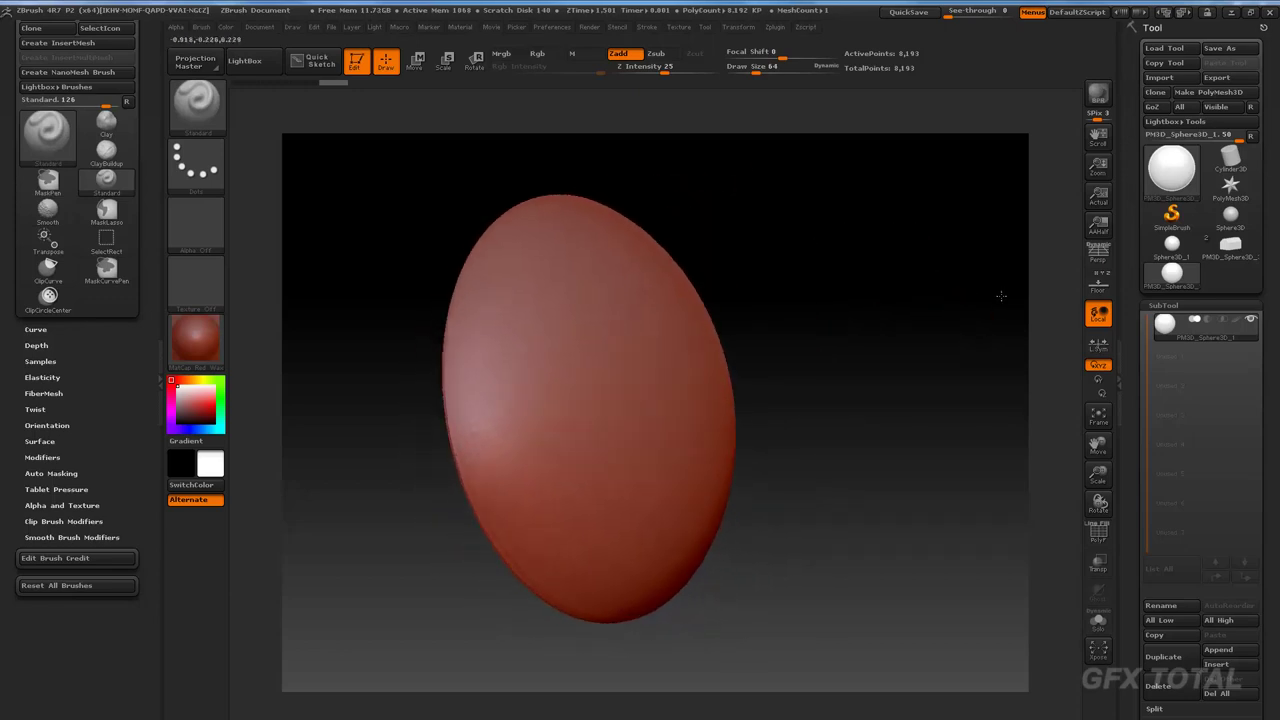
{"action": "left_click_drag", "start_coordinate": [954, 234], "coordinate": [963, 234], "text": "shift"}
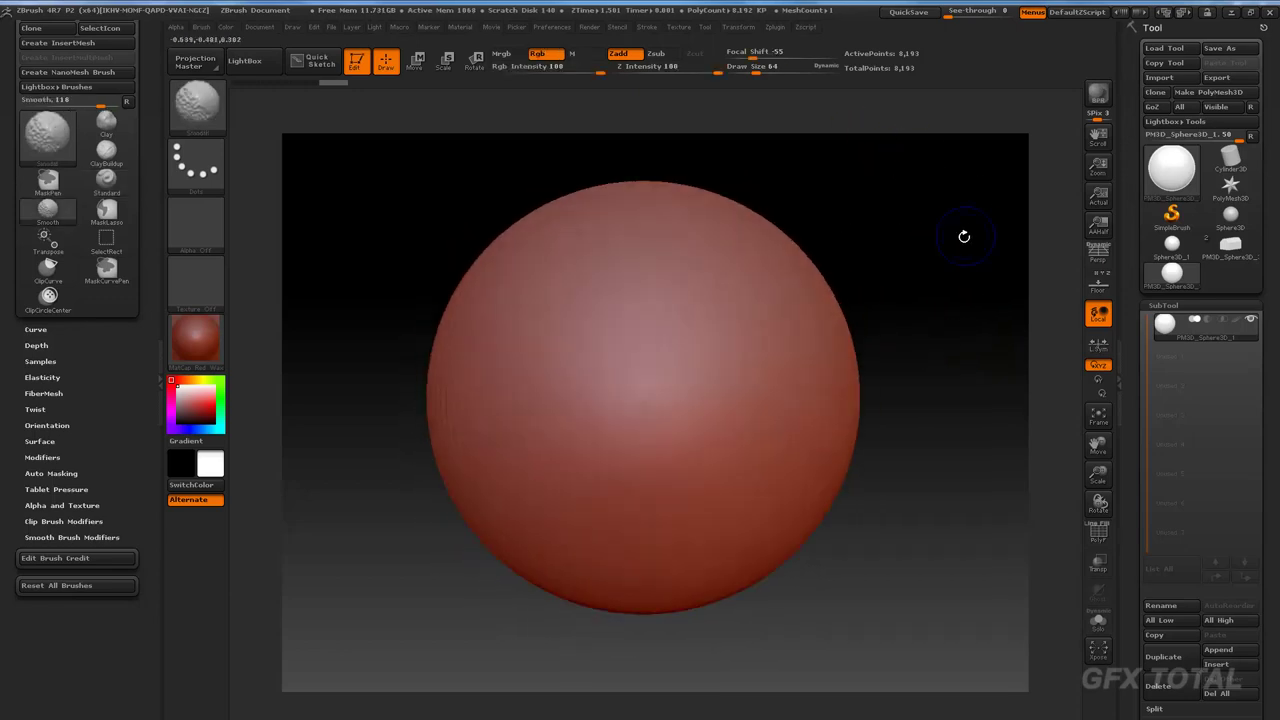
Select the InsertSphere brush from the brush library filtered to 'I'.
{"action": "left_click", "coordinate": [196, 104]}
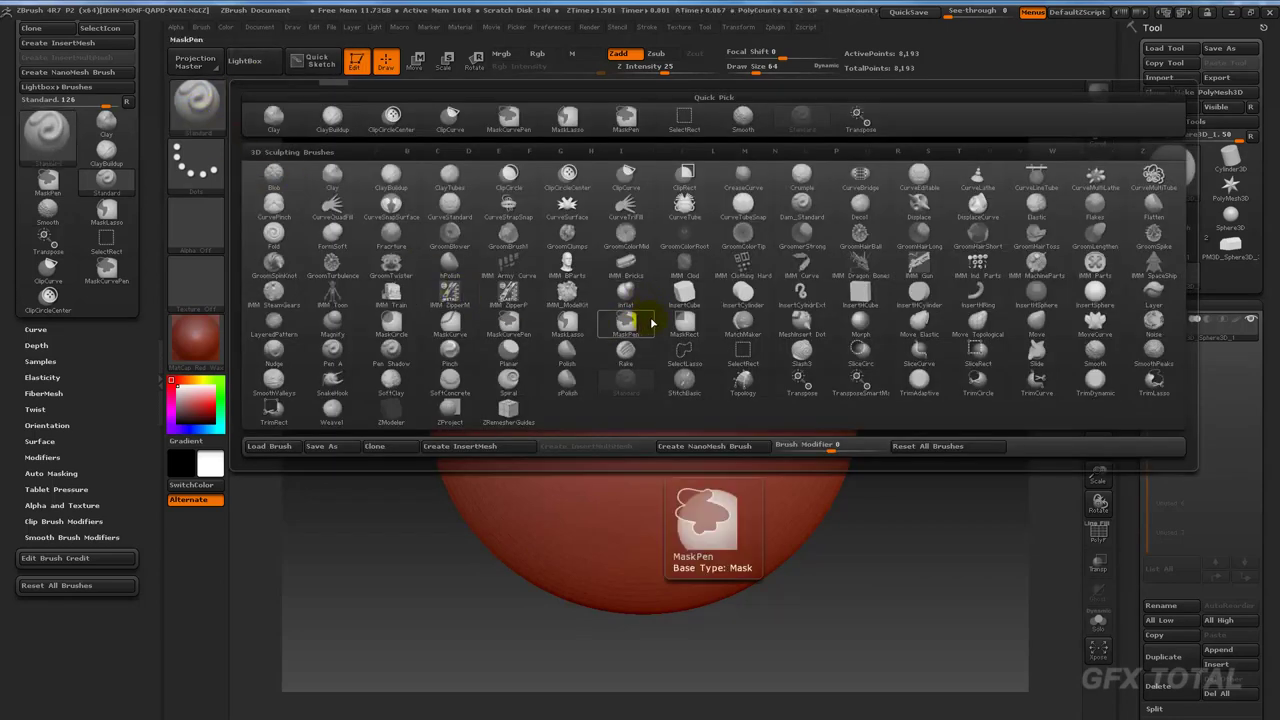
{"action": "key", "text": "i"}
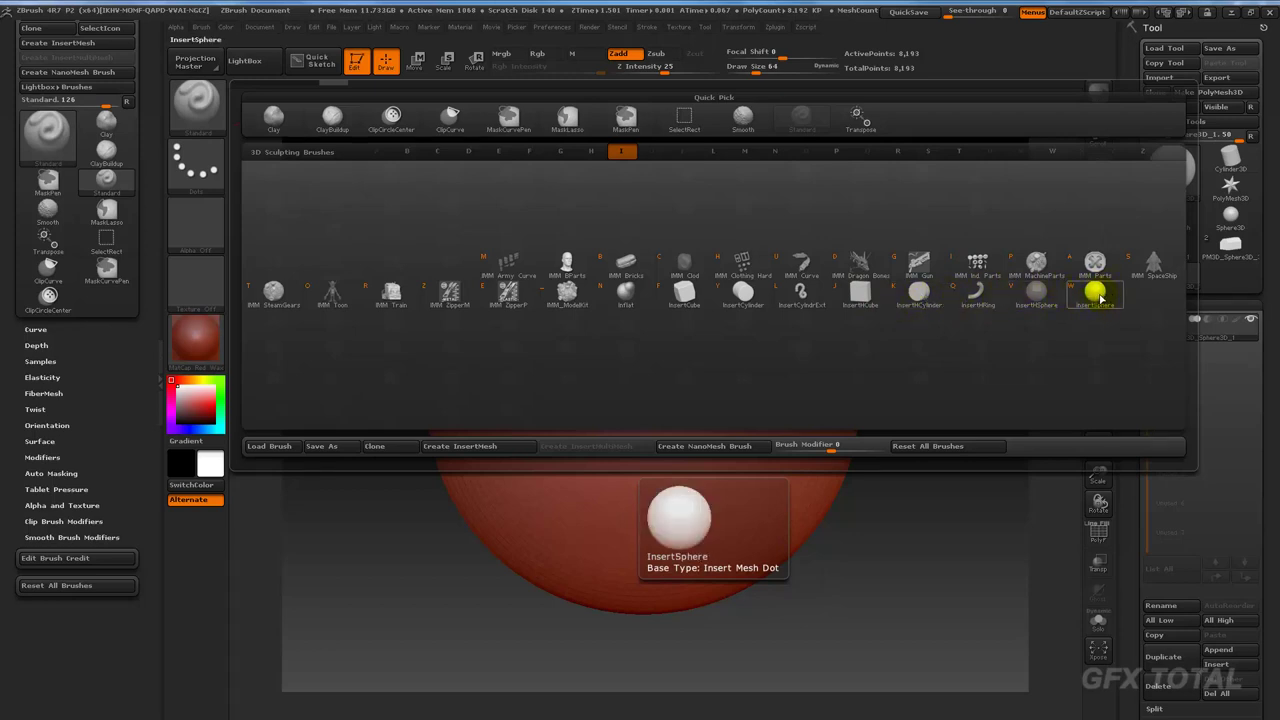
{"action": "left_click", "coordinate": [1096, 296]}
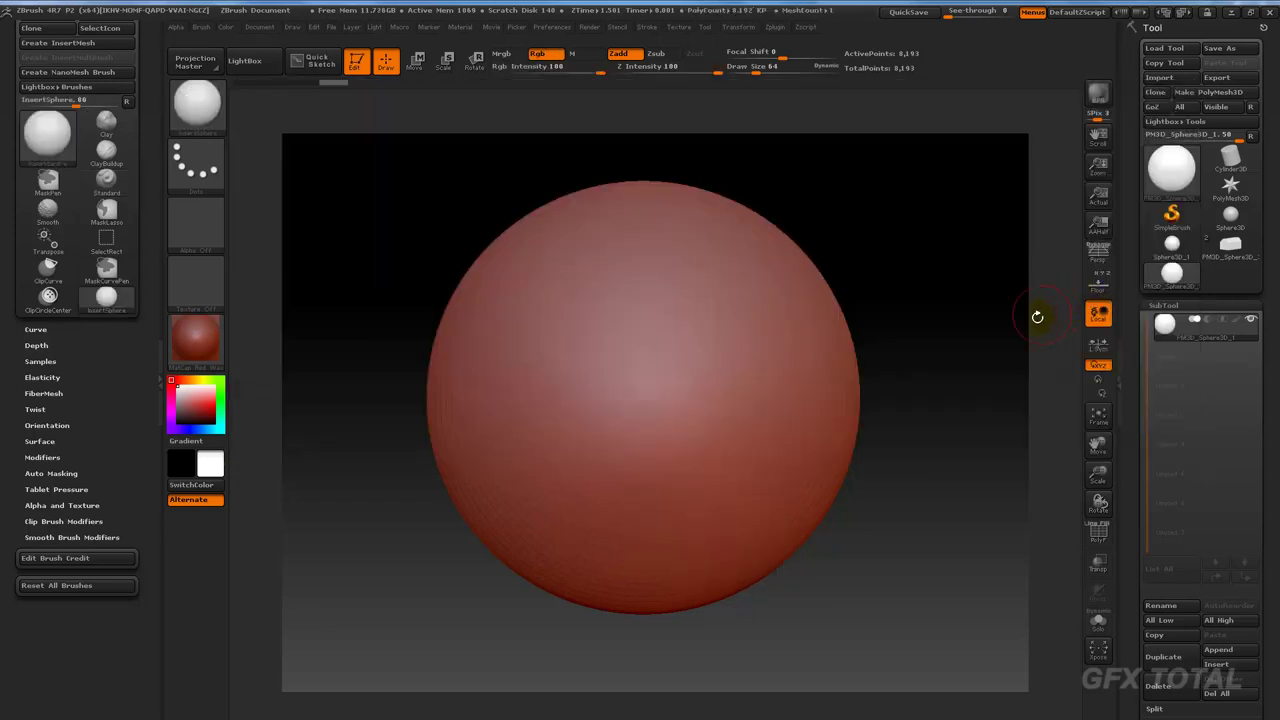
Create a new InsertMesh brush from the sphere polymesh.
{"action": "left_click", "coordinate": [197, 103]}
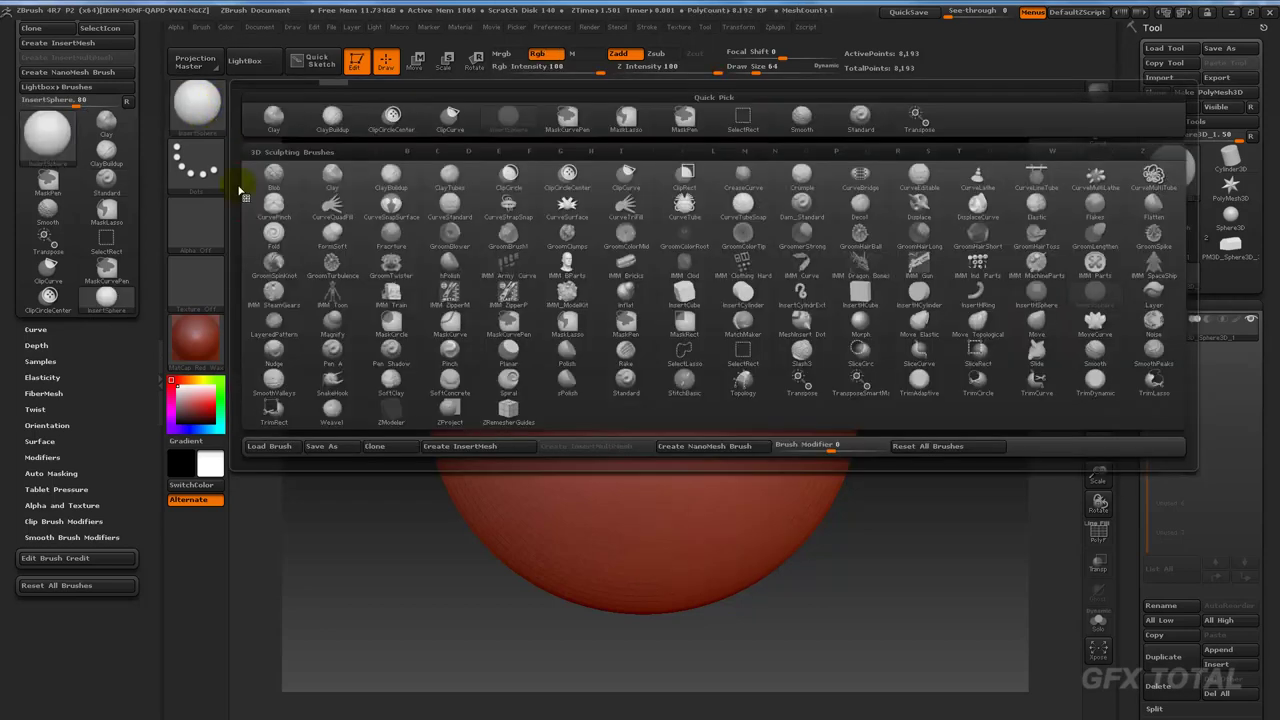
{"action": "left_click", "coordinate": [472, 449]}
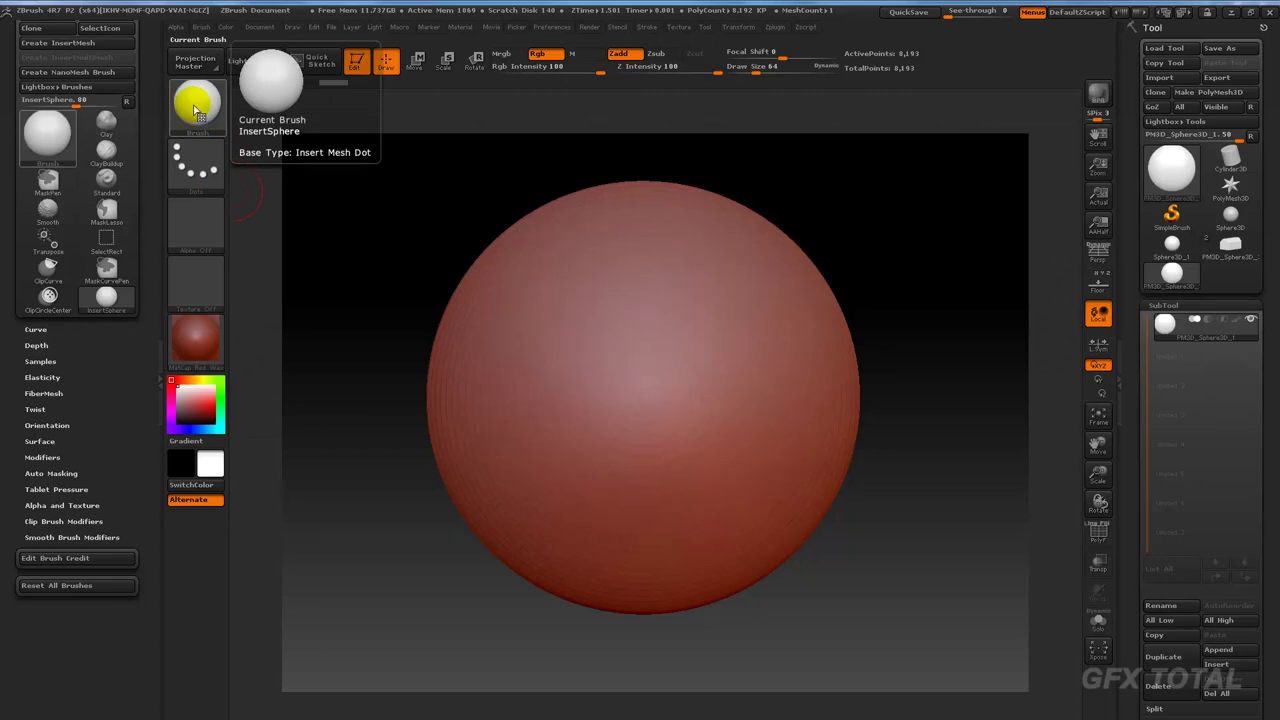
{"action": "left_click", "coordinate": [200, 122]}
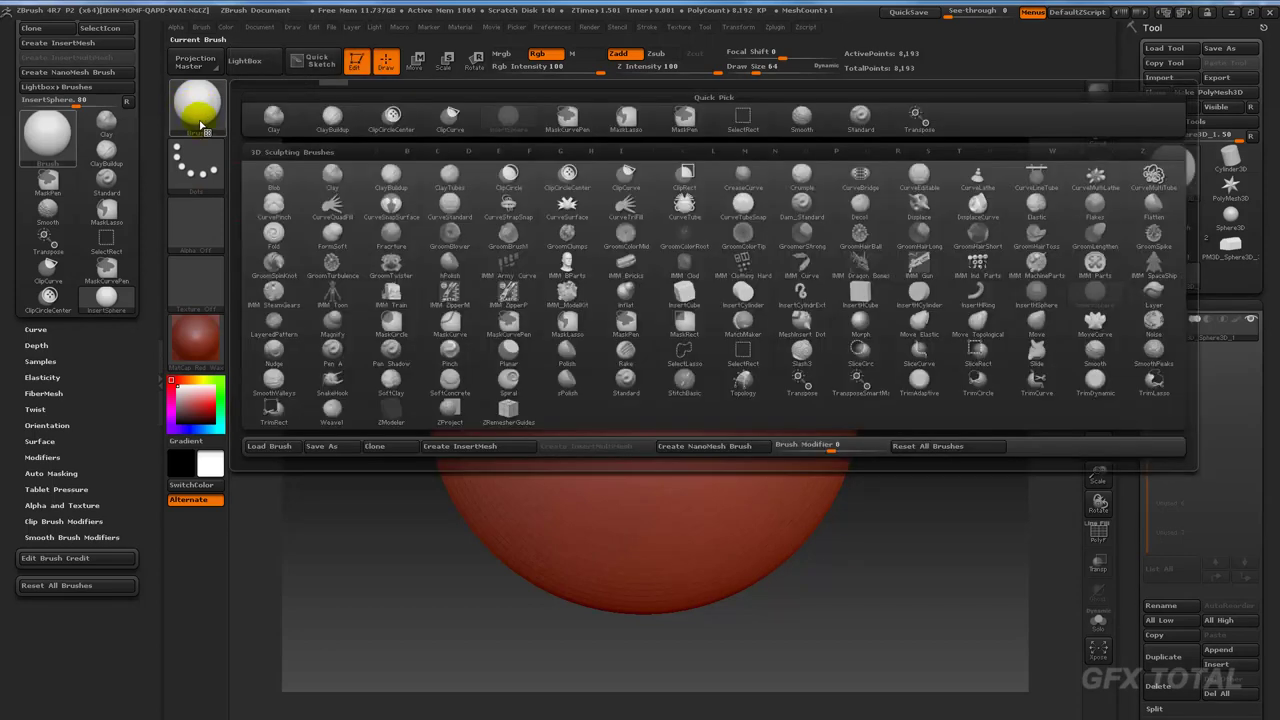
{"action": "left_click", "coordinate": [496, 449]}
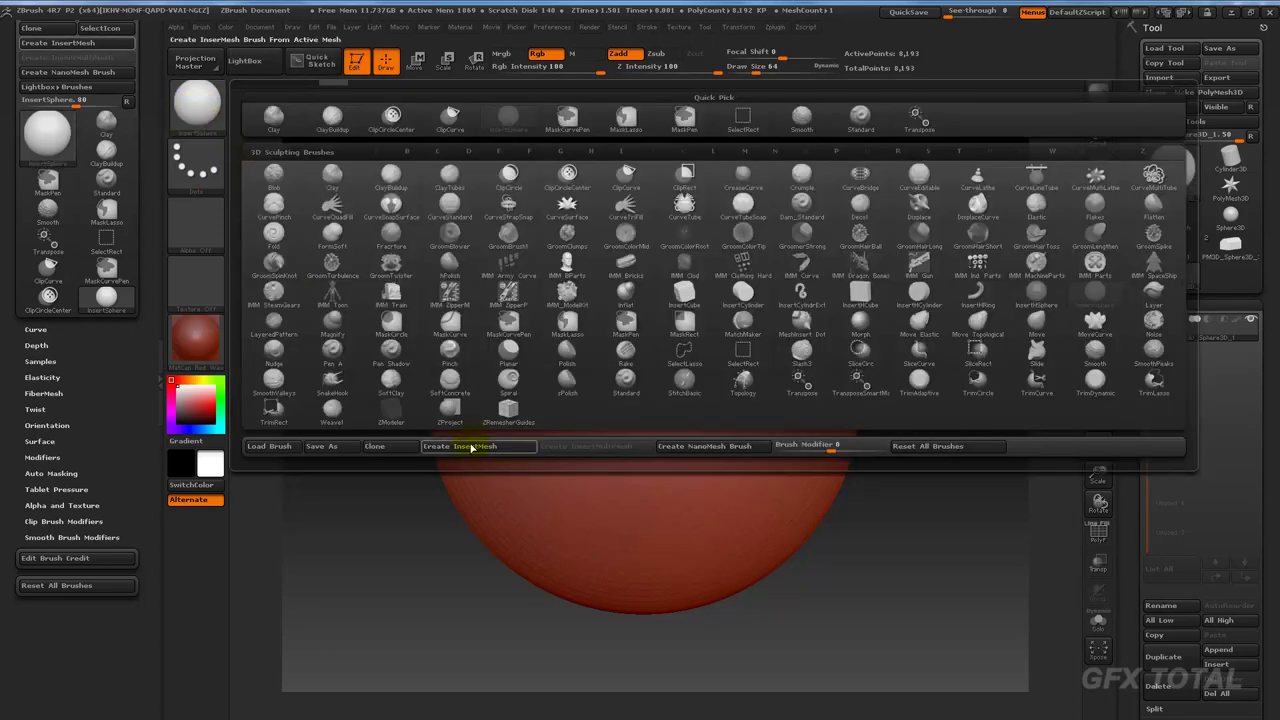
{"action": "left_click", "coordinate": [470, 447]}
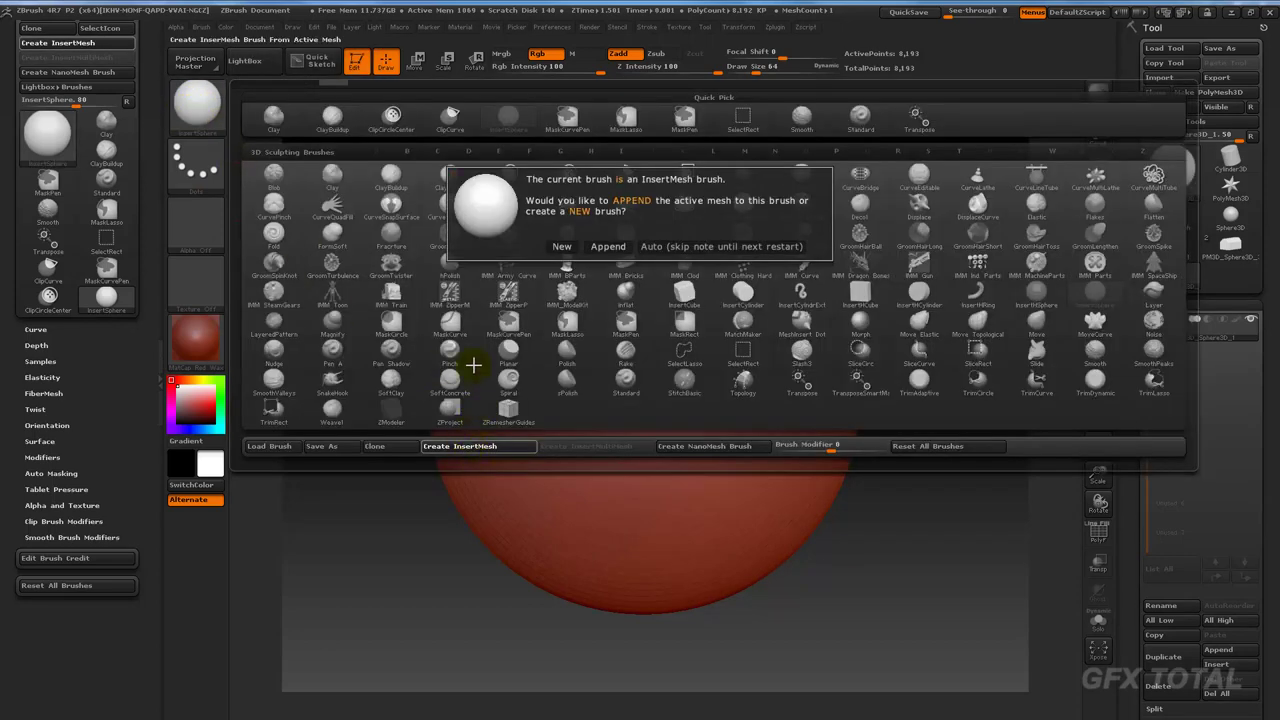
{"action": "left_click", "coordinate": [562, 246]}
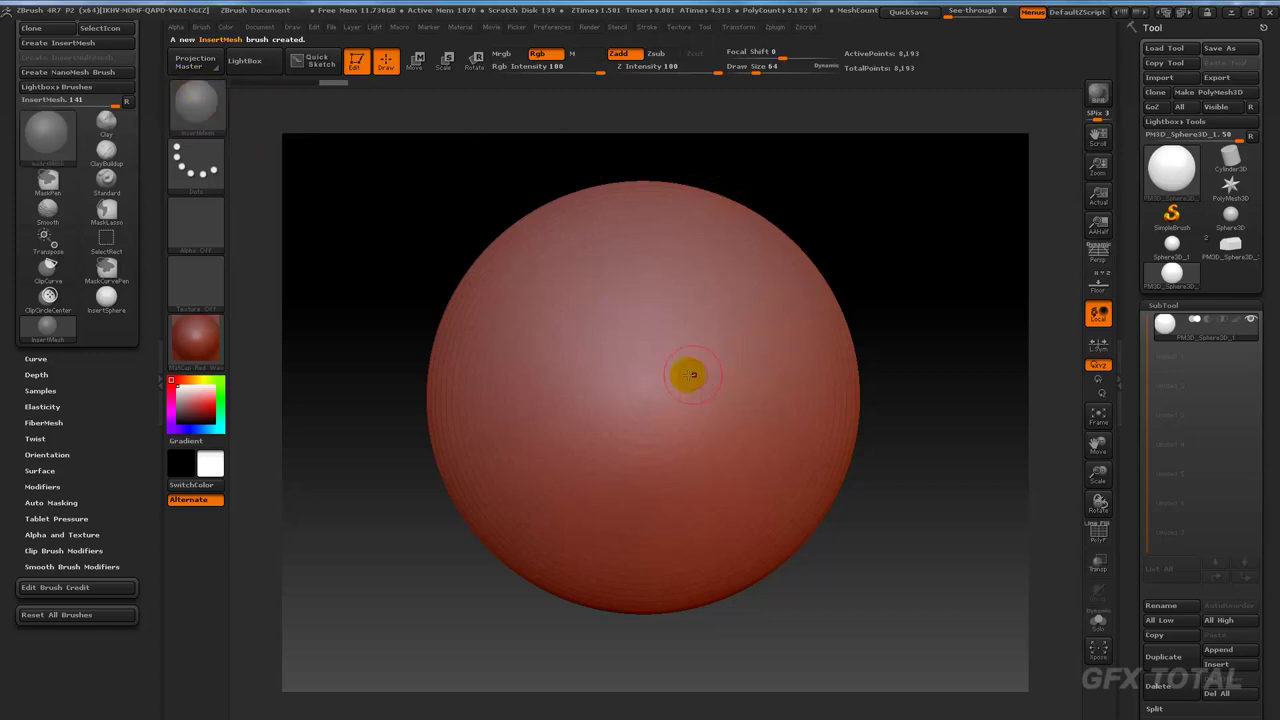
Stud the base sphere with thirteen small inserted spheres all over its surface.
{"action": "left_click_drag", "start_coordinate": [728, 340], "coordinate": [757, 361]}
{"action": "left_click_drag", "start_coordinate": [549, 463], "coordinate": [563, 465]}
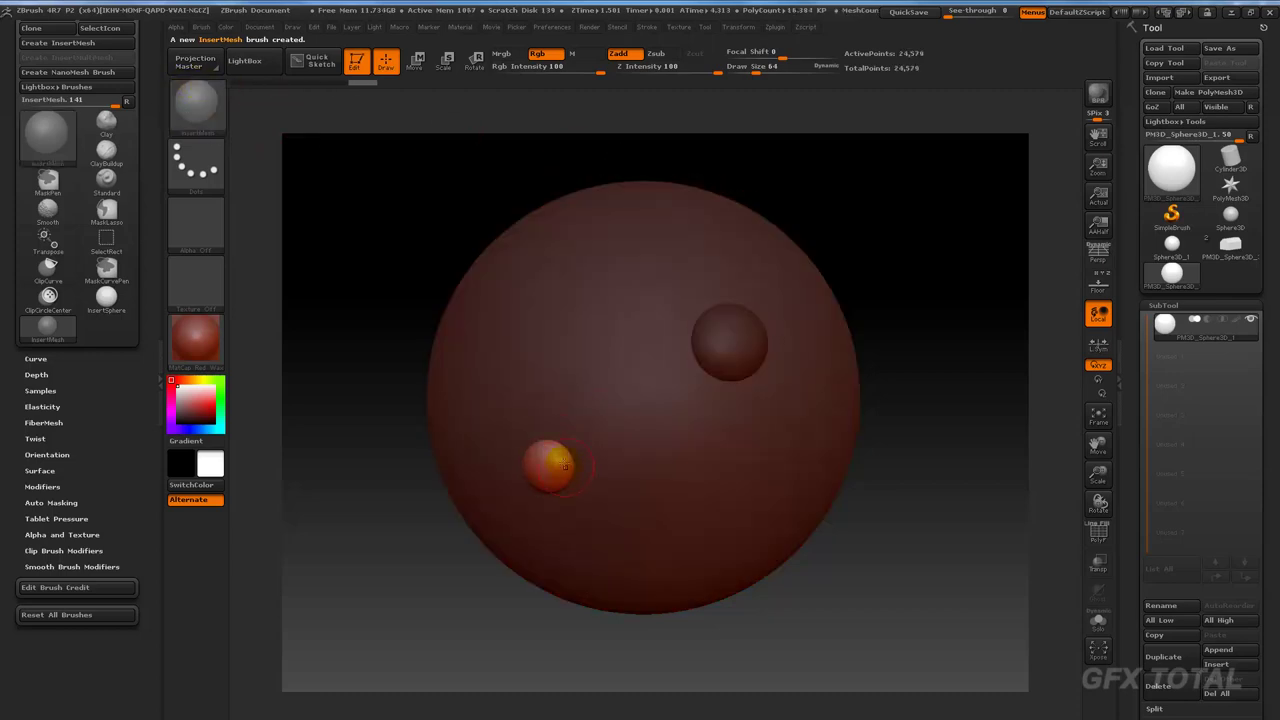
{"action": "left_click_drag", "start_coordinate": [520, 363], "coordinate": [558, 368]}
{"action": "left_click_drag", "start_coordinate": [628, 282], "coordinate": [652, 288]}
{"action": "left_click_drag", "start_coordinate": [657, 417], "coordinate": [686, 440]}
{"action": "left_click_drag", "start_coordinate": [725, 507], "coordinate": [750, 515]}
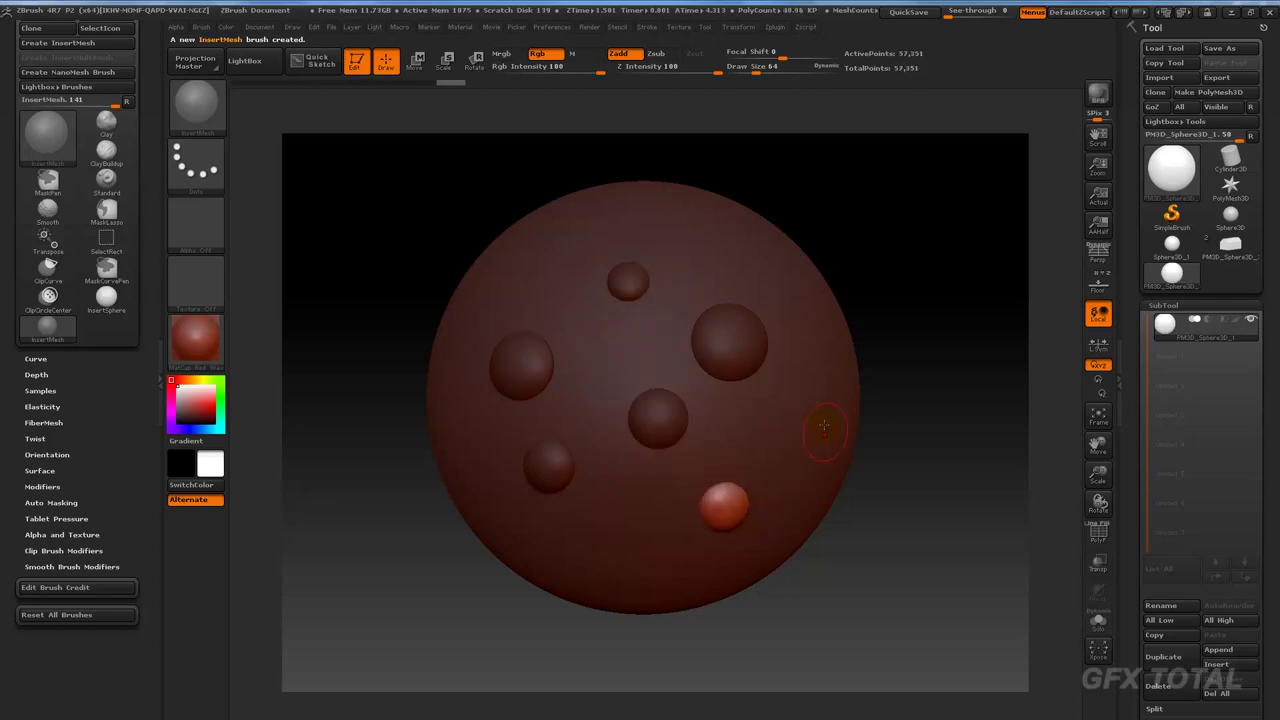
{"action": "left_click_drag", "start_coordinate": [818, 425], "coordinate": [836, 432]}
{"action": "left_click_drag", "start_coordinate": [780, 283], "coordinate": [800, 290]}
{"action": "left_click_drag", "start_coordinate": [652, 213], "coordinate": [668, 218]}
{"action": "left_click_drag", "start_coordinate": [563, 255], "coordinate": [559, 236]}
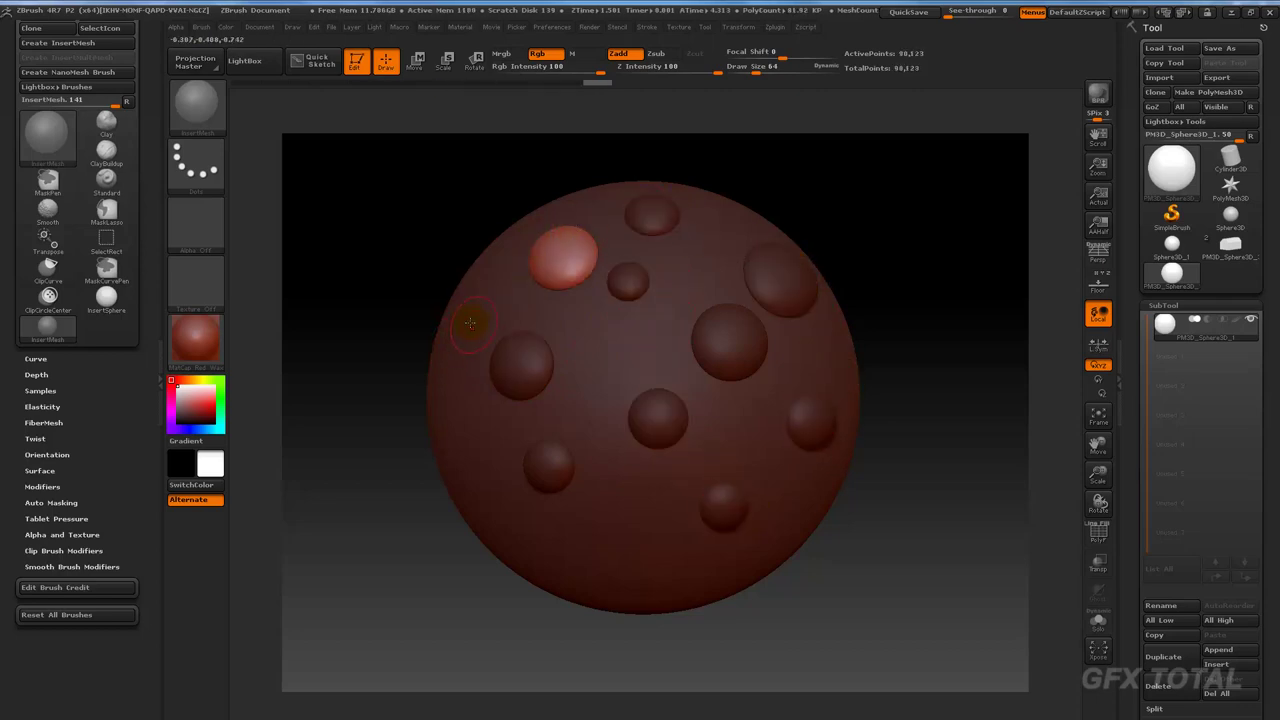
{"action": "left_click_drag", "start_coordinate": [470, 322], "coordinate": [484, 330]}
{"action": "left_click_drag", "start_coordinate": [458, 448], "coordinate": [470, 452]}
{"action": "left_click_drag", "start_coordinate": [552, 566], "coordinate": [596, 577]}
Clear the mask on the inserted spheres and switch back to the chest model.
{"action": "mouse_move", "coordinate": [917, 582]}
{"action": "left_mouse_down"}
{"action": "mouse_move", "coordinate": [957, 566]}
{"action": "mouse_move", "coordinate": [923, 463]}
{"action": "mouse_move", "coordinate": [937, 437]}
{"action": "left_mouse_up"}
{"action": "left_click", "coordinate": [937, 437], "text": "ctrl"}
{"action": "left_click_drag", "start_coordinate": [960, 355], "coordinate": [964, 420]}
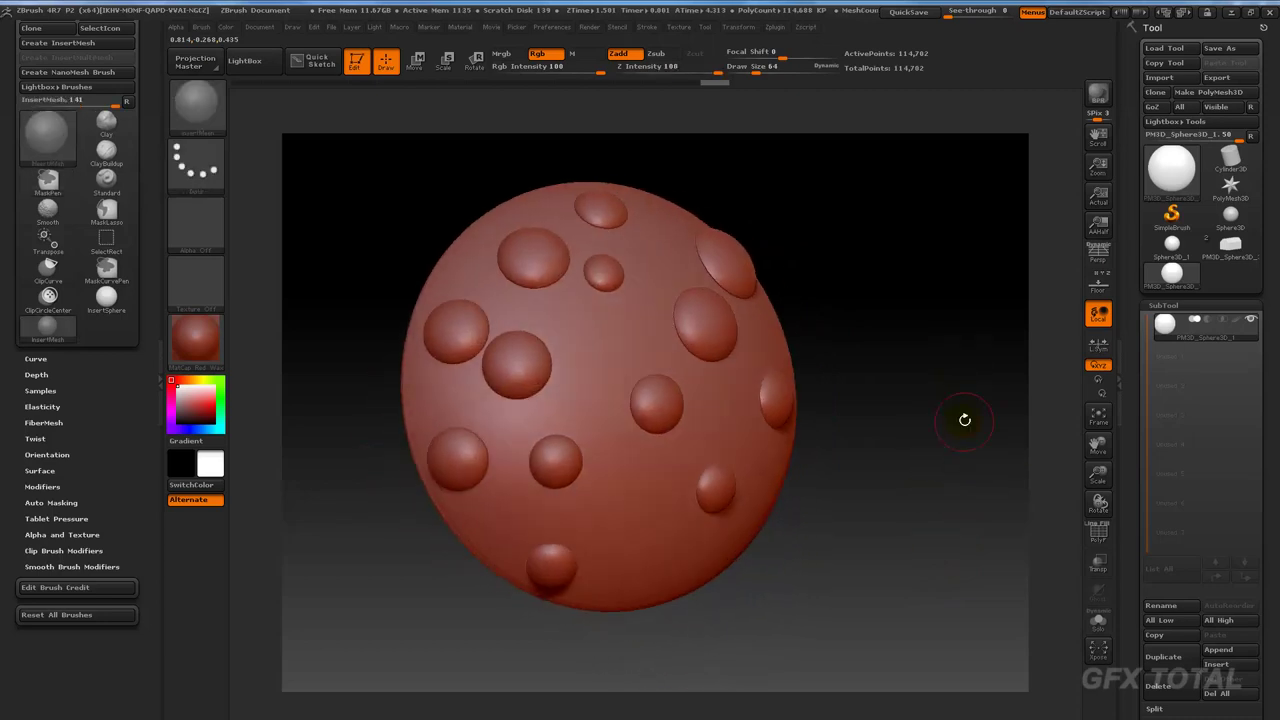
{"action": "left_click", "coordinate": [1231, 243]}
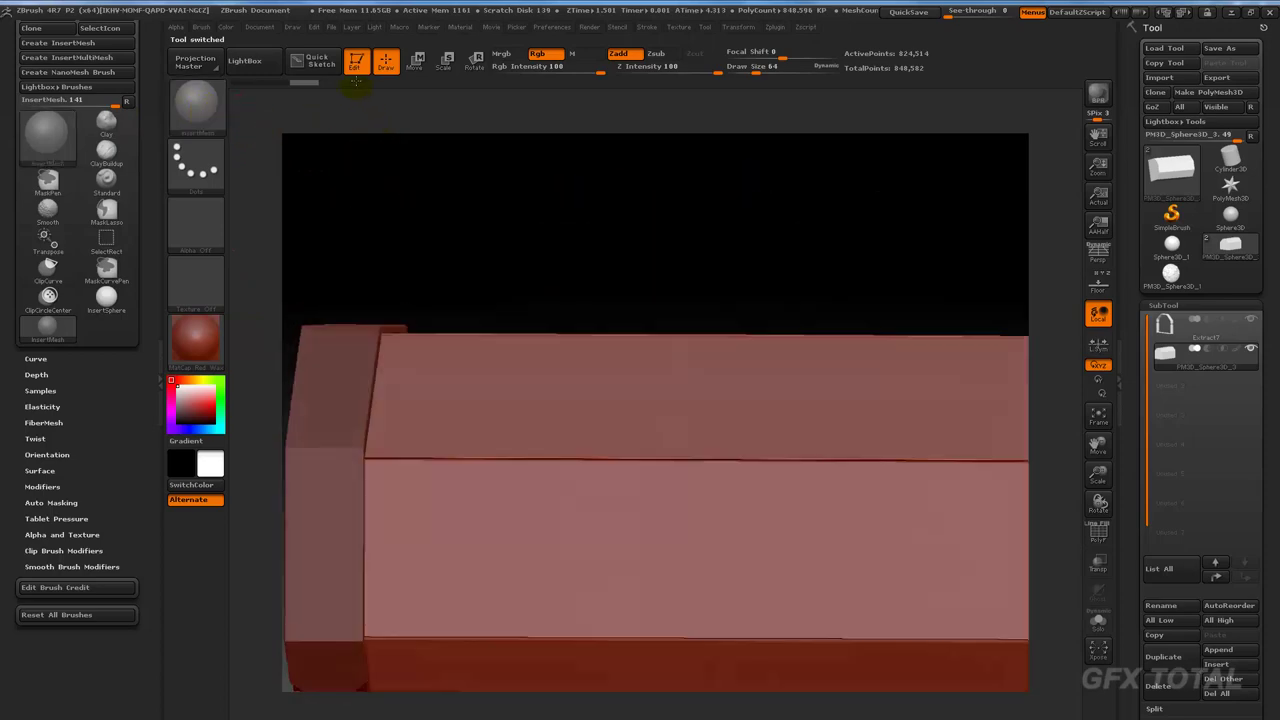
Make Extract7 active and place two rivet spheres on the end panel straps.
{"action": "left_click_drag", "start_coordinate": [374, 151], "coordinate": [572, 335], "text": "shift"}
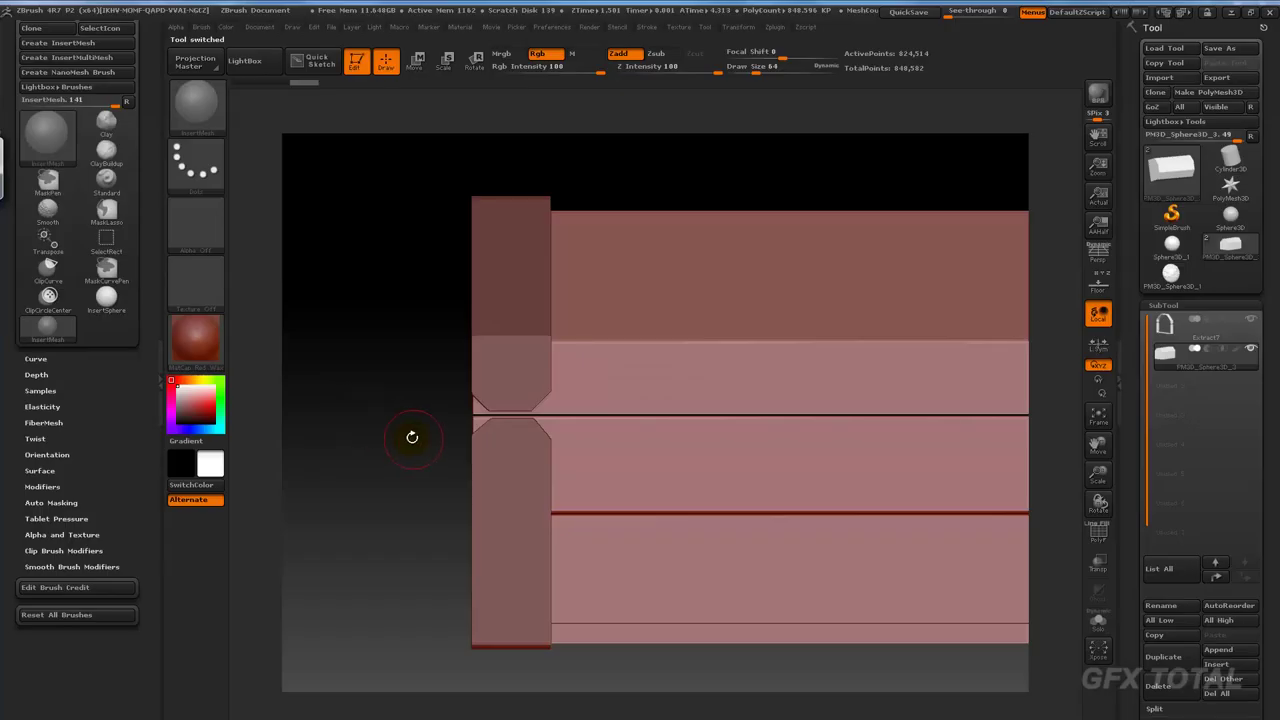
{"action": "left_click", "coordinate": [487, 462], "text": "alt"}
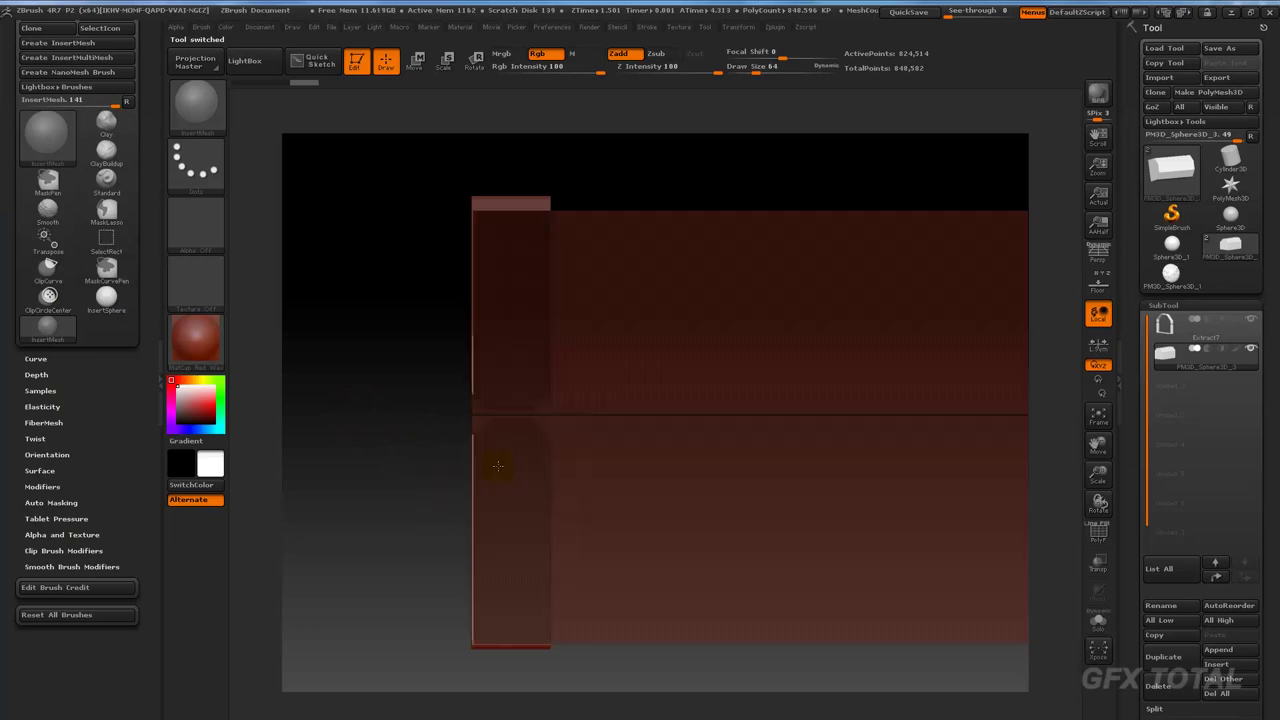
{"action": "left_click_drag", "start_coordinate": [394, 474], "coordinate": [400, 508], "text": "ctrl+alt"}
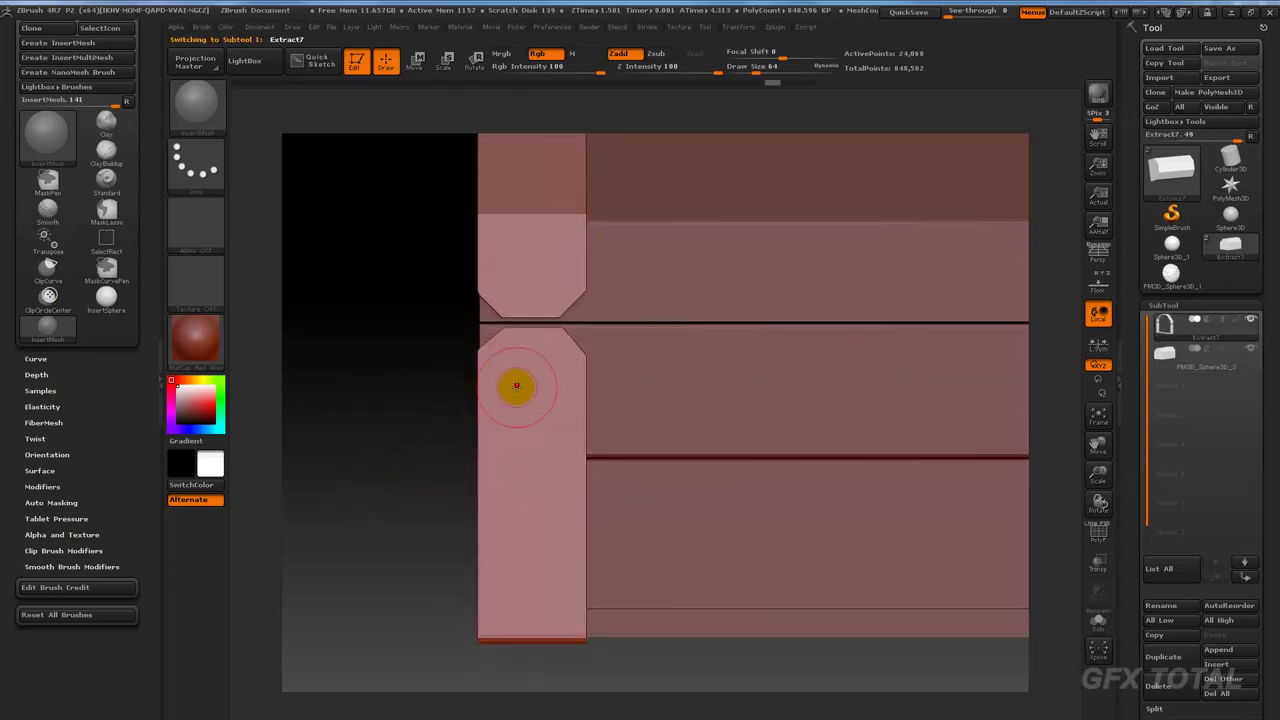
{"action": "left_click_drag", "start_coordinate": [519, 386], "coordinate": [528, 392]}
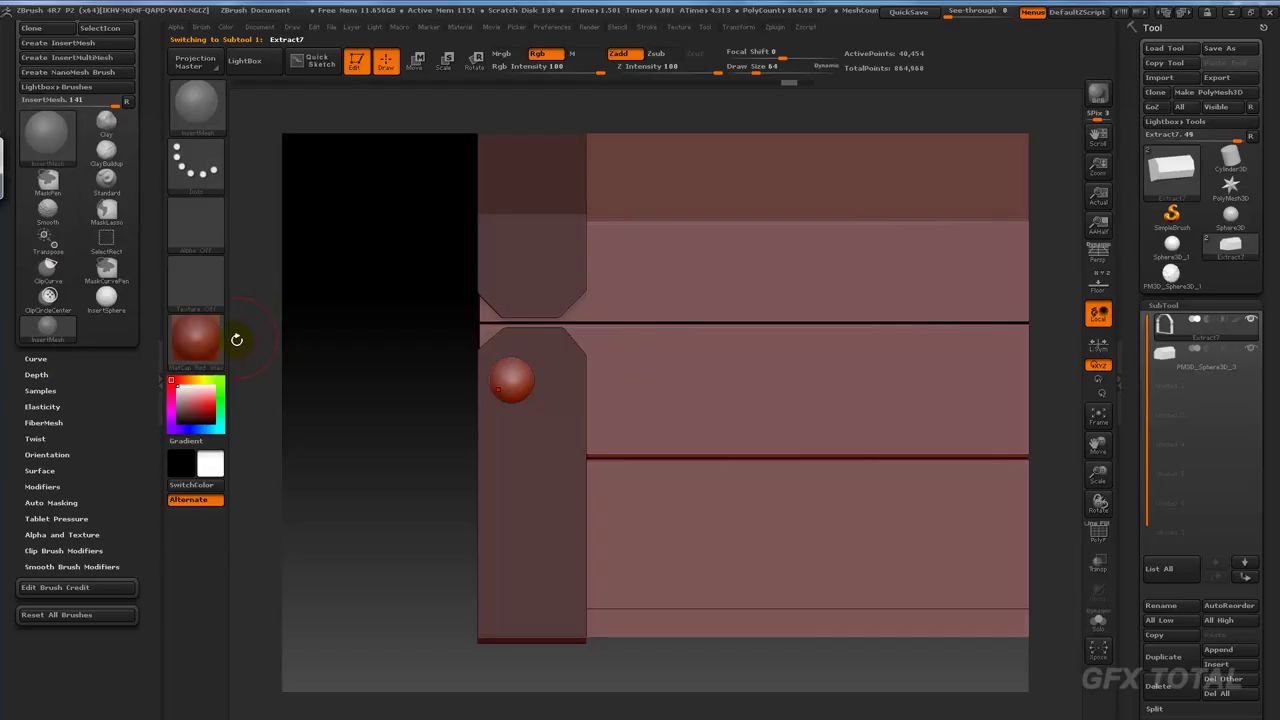
{"action": "mouse_move", "coordinate": [366, 329]}
{"action": "left_mouse_down"}
{"action": "mouse_move", "coordinate": [364, 354]}
{"action": "mouse_move", "coordinate": [349, 294]}
{"action": "mouse_move", "coordinate": [469, 357]}
{"action": "left_mouse_up"}
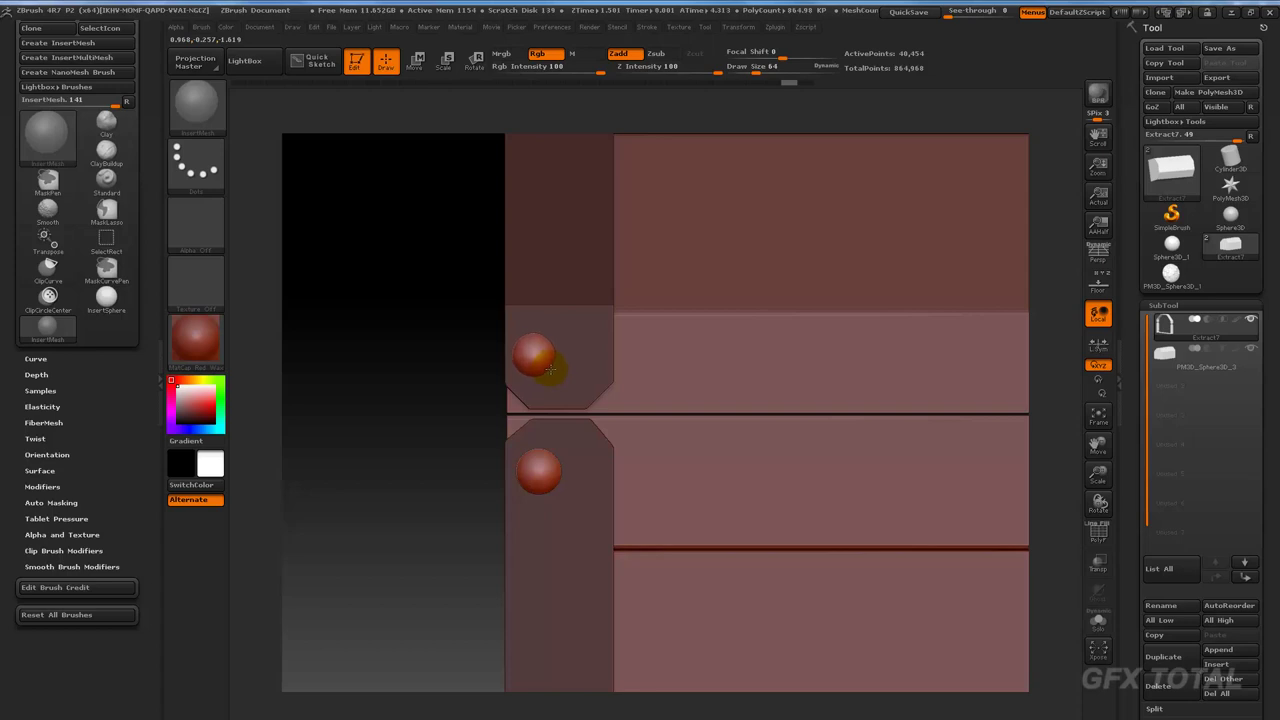
{"action": "left_click_drag", "start_coordinate": [533, 355], "coordinate": [549, 370]}
{"action": "mouse_move", "coordinate": [378, 324]}
{"action": "left_mouse_down", "text": "shift"}
{"action": "mouse_move", "coordinate": [366, 295]}
{"action": "mouse_move", "coordinate": [380, 297]}
{"action": "mouse_move", "coordinate": [357, 305]}
{"action": "mouse_move", "coordinate": [374, 386]}
{"action": "left_mouse_up", "text": "shift"}
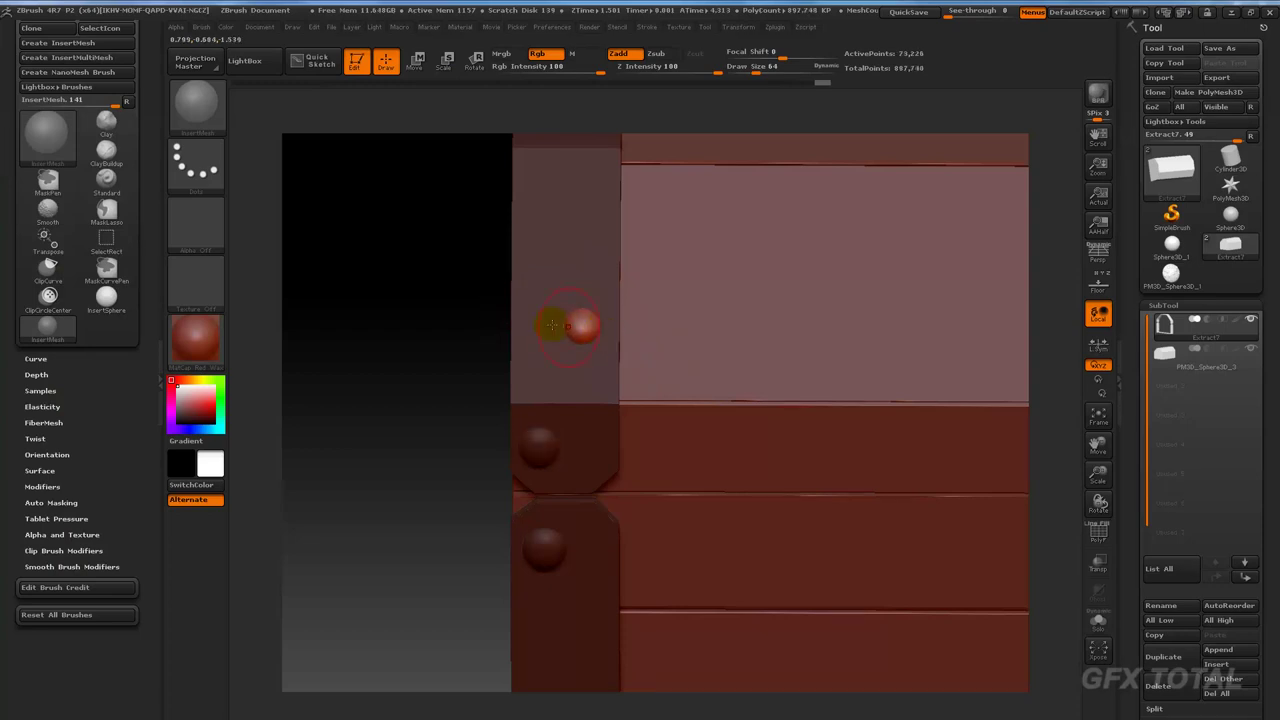
Undo the misplaced rivet and insert rivets on the end panel's side face.
{"action": "mouse_move", "coordinate": [405, 285]}
{"action": "left_mouse_down"}
{"action": "mouse_move", "coordinate": [403, 317]}
{"action": "mouse_move", "coordinate": [360, 383]}
{"action": "mouse_move", "coordinate": [443, 396]}
{"action": "left_mouse_up"}
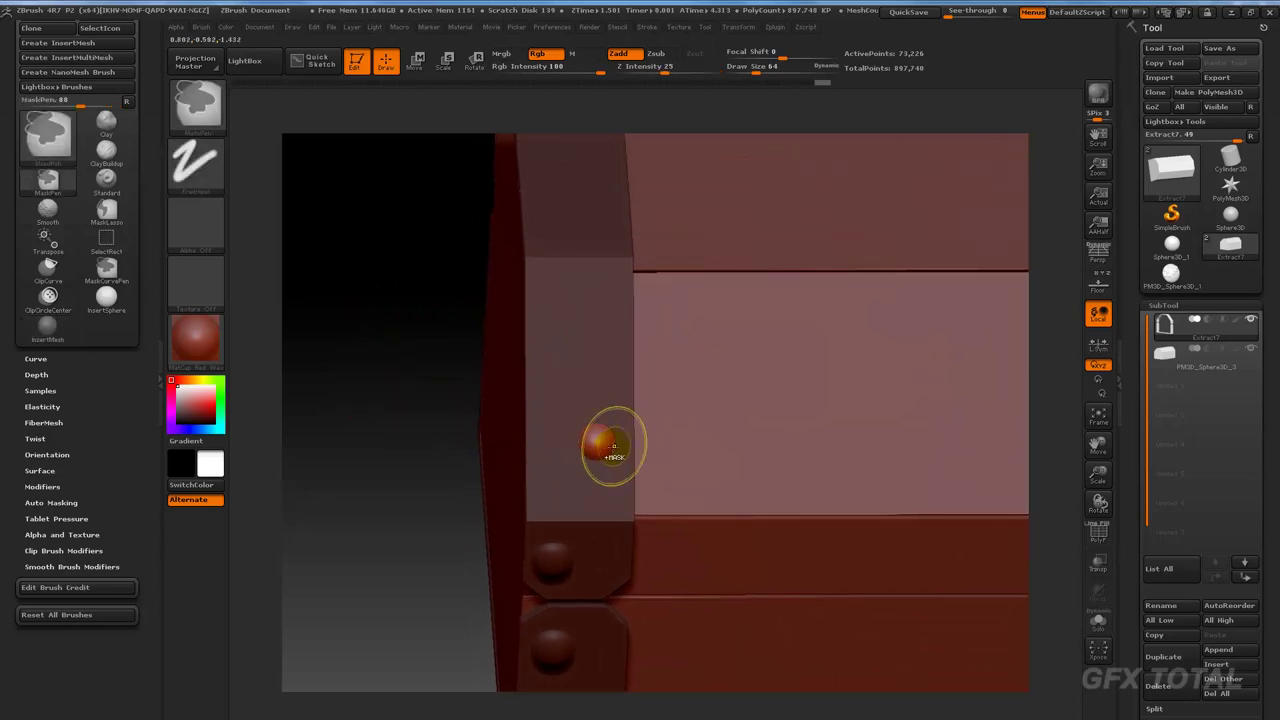
{"action": "key", "text": "ctrl+z"}
{"action": "left_click_drag", "start_coordinate": [617, 453], "coordinate": [625, 454]}
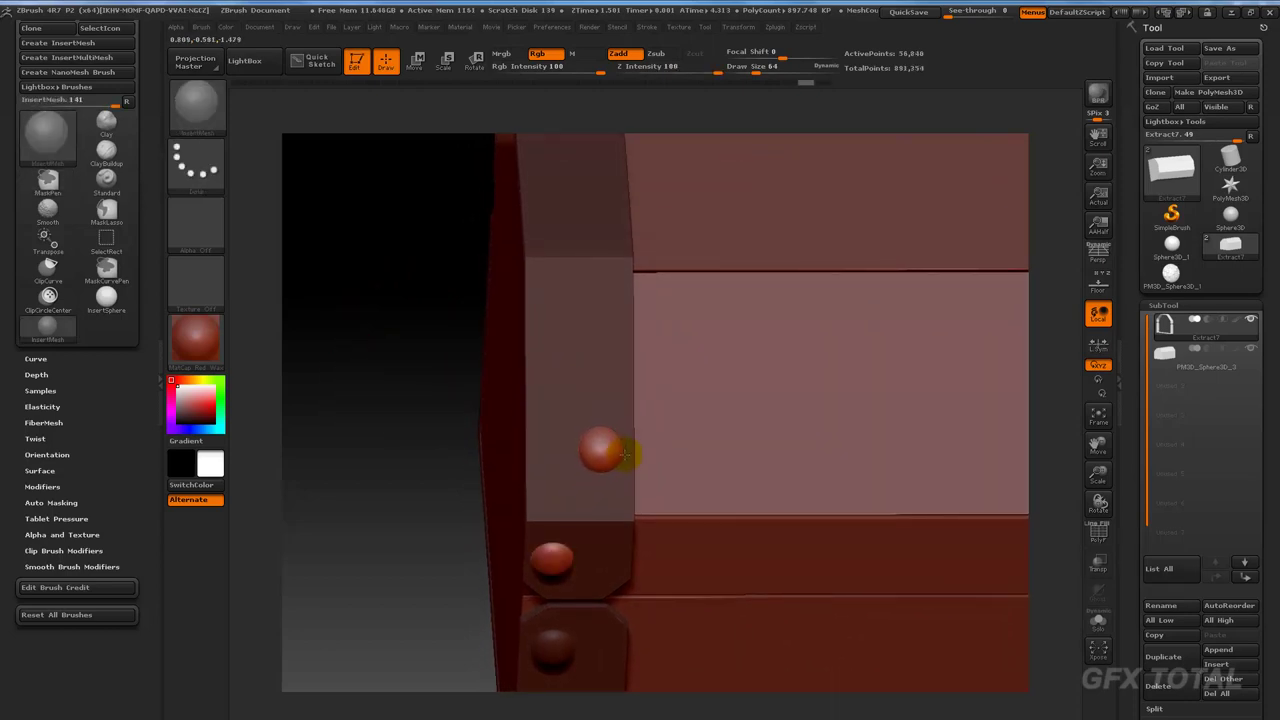
{"action": "left_click_drag", "start_coordinate": [626, 455], "coordinate": [625, 454]}
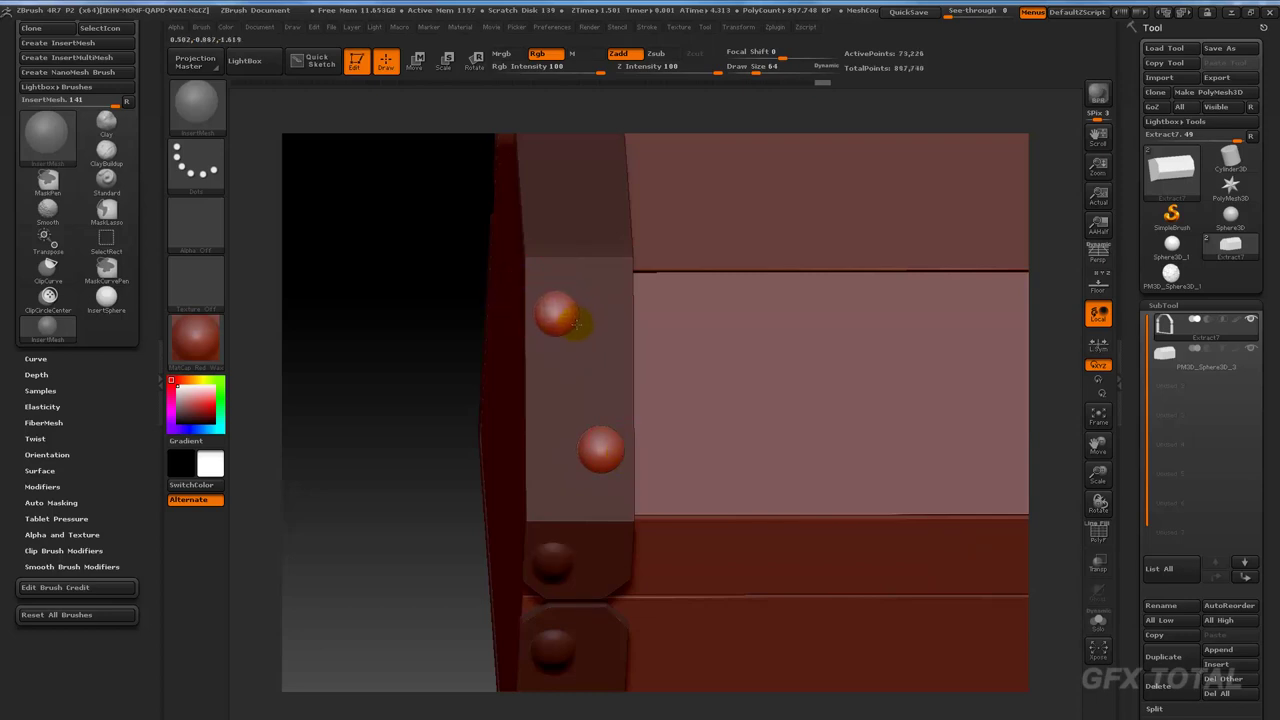
{"action": "mouse_move", "coordinate": [351, 400]}
{"action": "left_mouse_down", "text": "shift"}
{"action": "mouse_move", "coordinate": [337, 414]}
{"action": "mouse_move", "coordinate": [386, 329]}
{"action": "mouse_move", "coordinate": [415, 316]}
{"action": "mouse_move", "coordinate": [430, 349]}
{"action": "mouse_move", "coordinate": [403, 397]}
{"action": "mouse_move", "coordinate": [366, 354]}
{"action": "left_mouse_up", "text": "shift"}
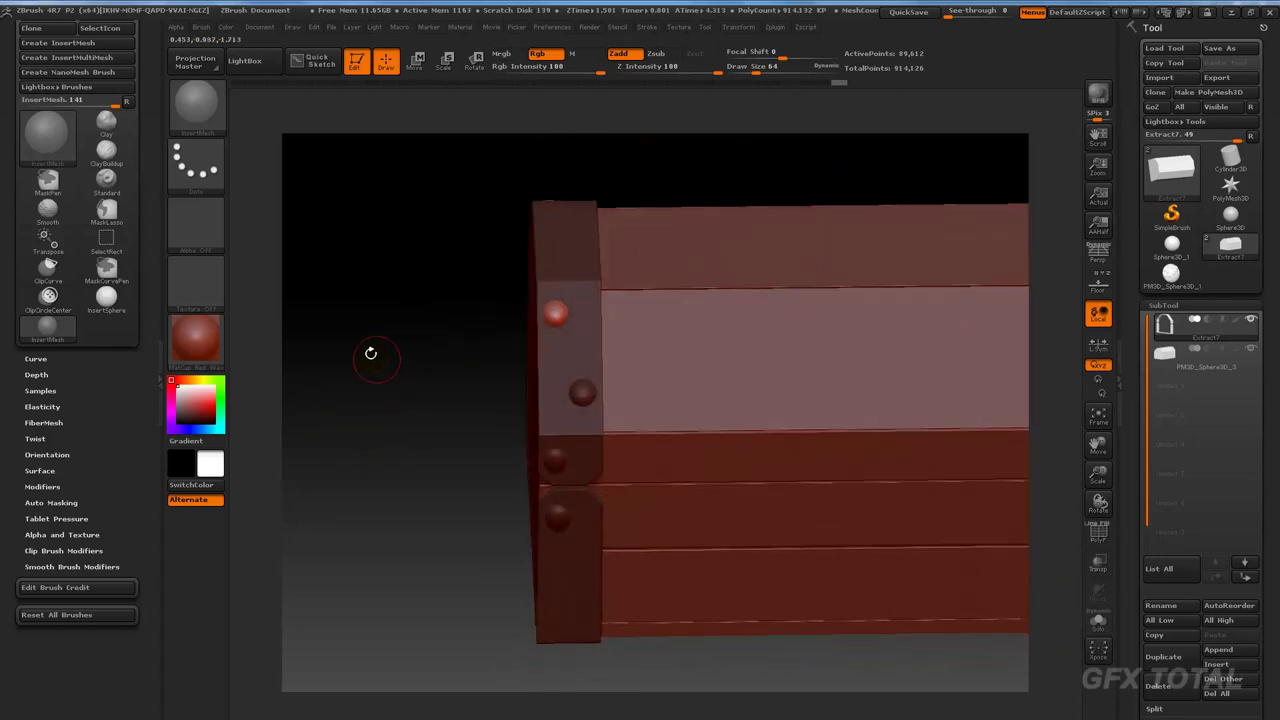
Try a different stroke type for rivets at the post top, then undo them.
{"action": "left_click", "coordinate": [196, 163]}
{"action": "left_click", "coordinate": [330, 178]}
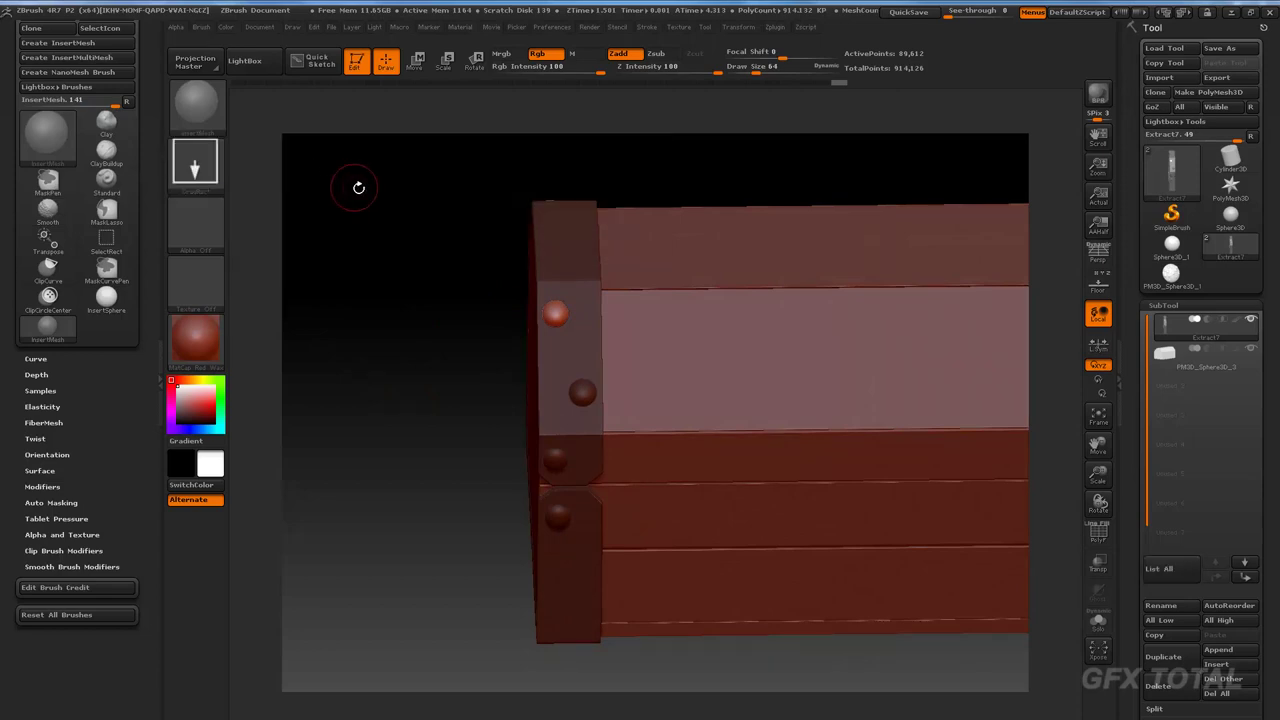
{"action": "left_click_drag", "start_coordinate": [568, 254], "coordinate": [572, 262]}
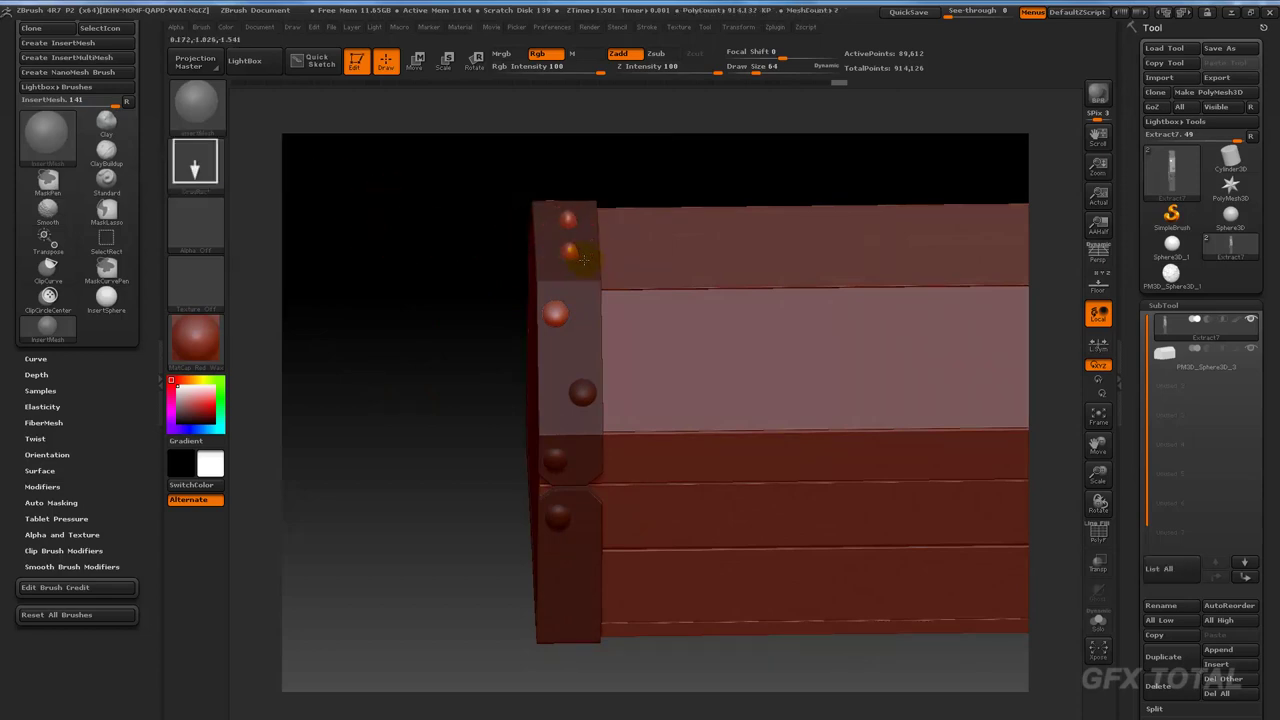
{"action": "key", "text": "ctrl"}
{"action": "key", "text": "ctrl+z"}
Switch Stroke to DragDot, undo the scattered spheres, and place one rivet on the lower post plate.
{"action": "left_click", "coordinate": [198, 165]}
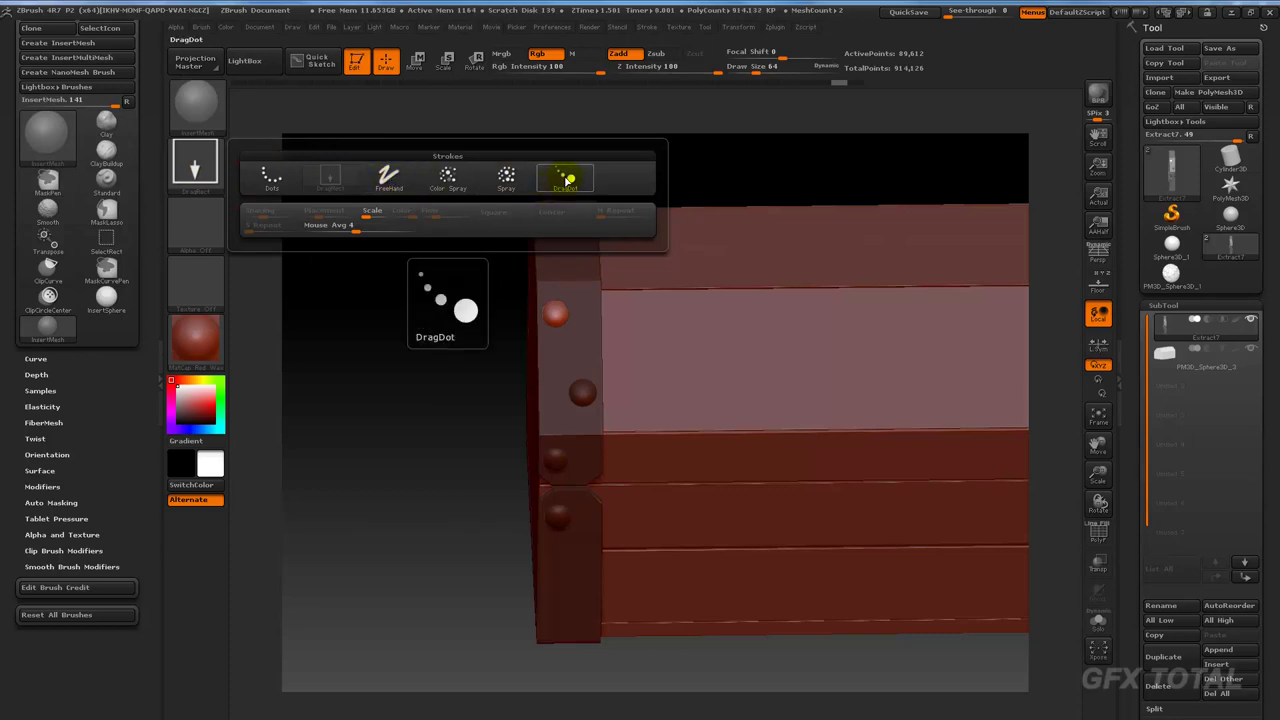
{"action": "left_click", "coordinate": [568, 180]}
{"action": "key", "text": "ctrl+z"}
{"action": "key", "text": "ctrl+z"}
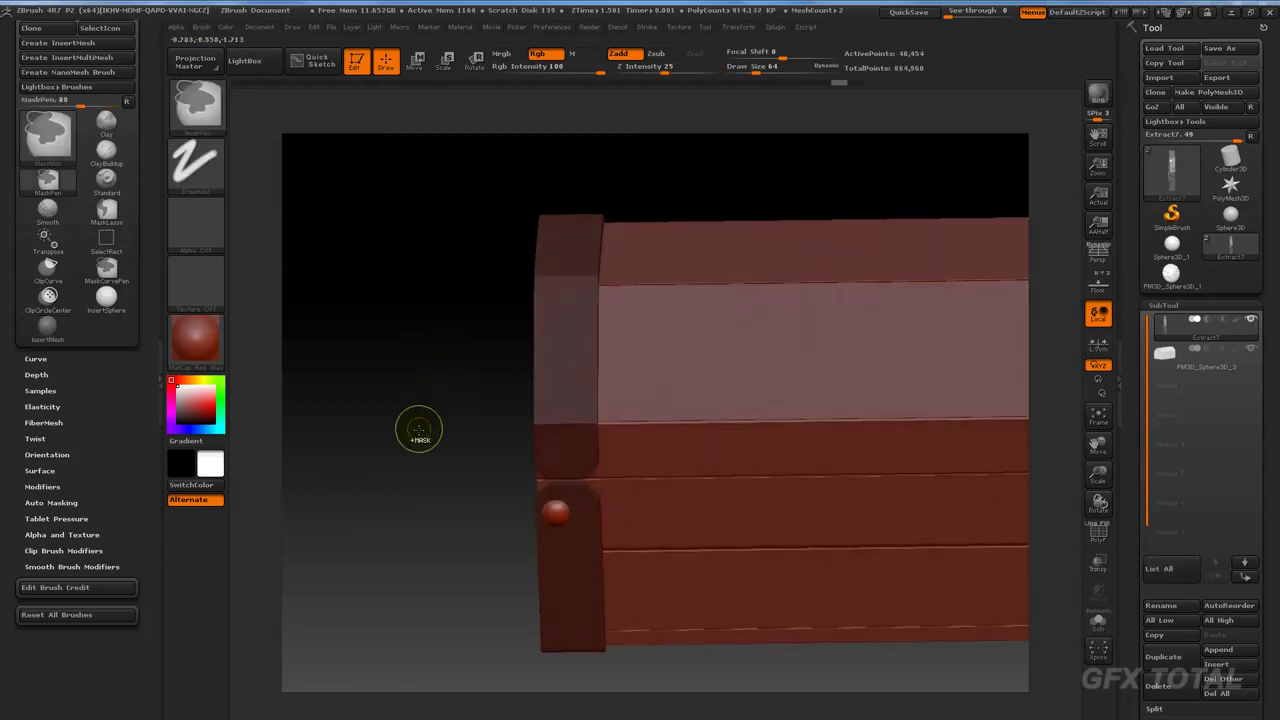
{"action": "mouse_move", "coordinate": [418, 430]}
{"action": "left_mouse_down"}
{"action": "mouse_move", "coordinate": [406, 403]}
{"action": "mouse_move", "coordinate": [429, 508]}
{"action": "mouse_move", "coordinate": [432, 270]}
{"action": "left_mouse_up"}
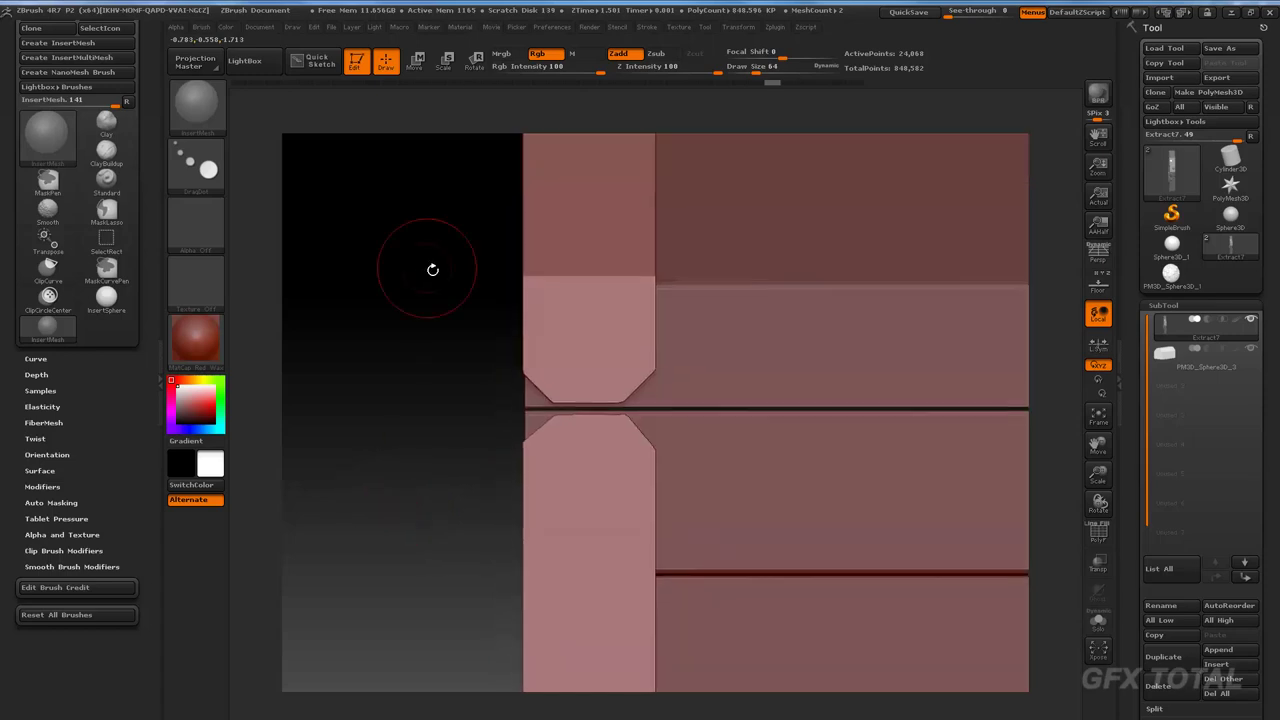
{"action": "left_click_drag", "start_coordinate": [577, 474], "coordinate": [600, 449]}
{"action": "key", "text": "ctrl+z"}
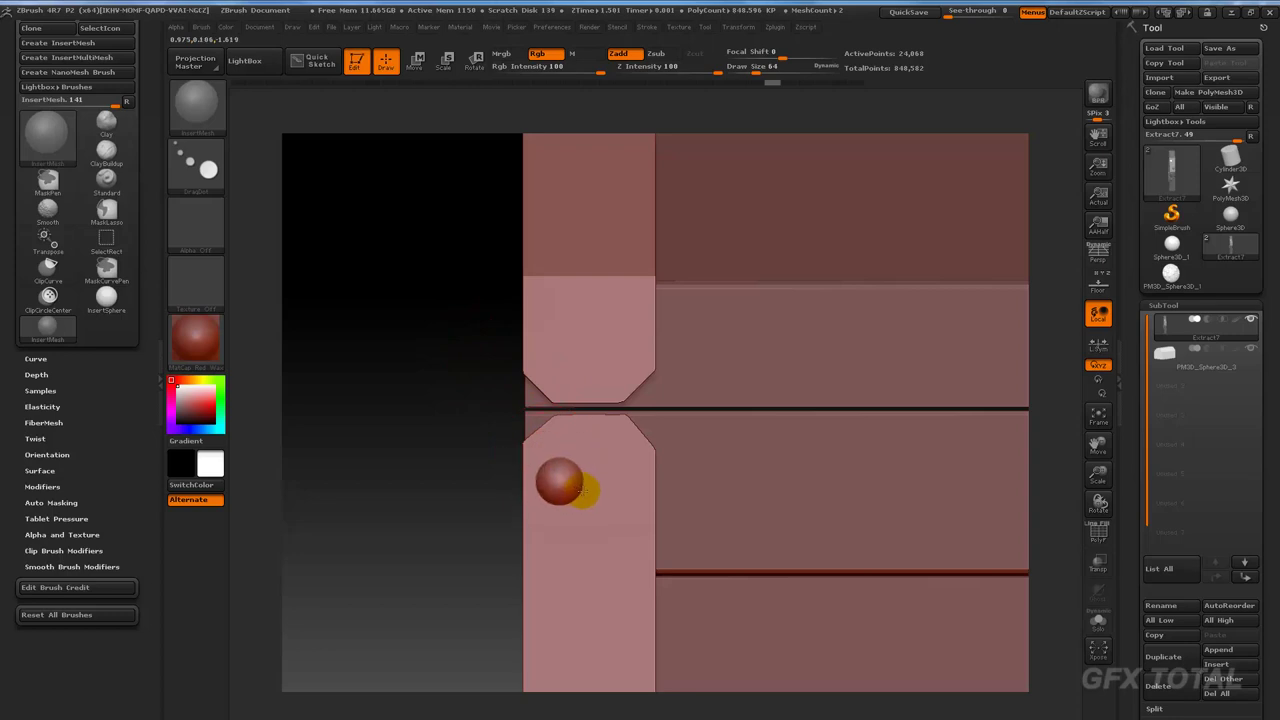
{"action": "left_click_drag", "start_coordinate": [574, 484], "coordinate": [575, 485]}
{"action": "mouse_move", "coordinate": [476, 468]}
{"action": "left_mouse_down"}
{"action": "mouse_move", "coordinate": [464, 517]}
{"action": "mouse_move", "coordinate": [417, 514]}
{"action": "left_mouse_up"}
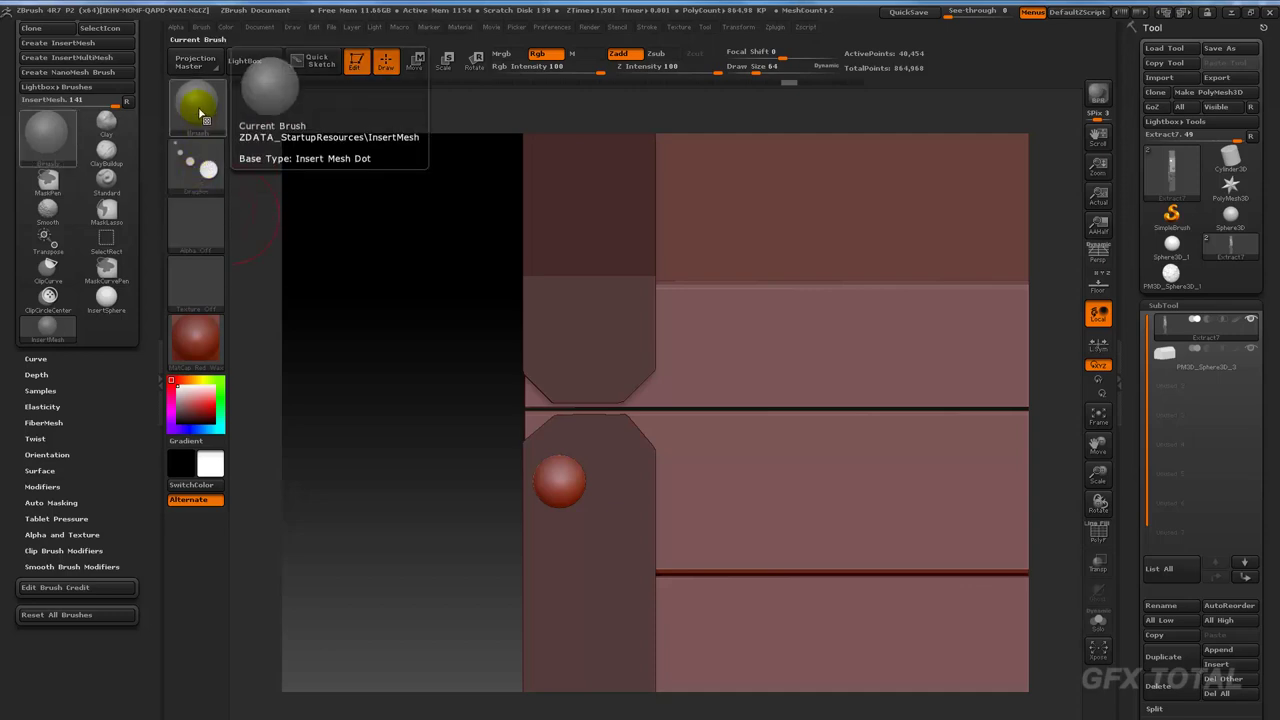
Load PM3D_Sphere3D_1, remove its bumps to a smooth 8,193-point sphere, and face it front-on.
{"action": "left_click", "coordinate": [203, 166]}
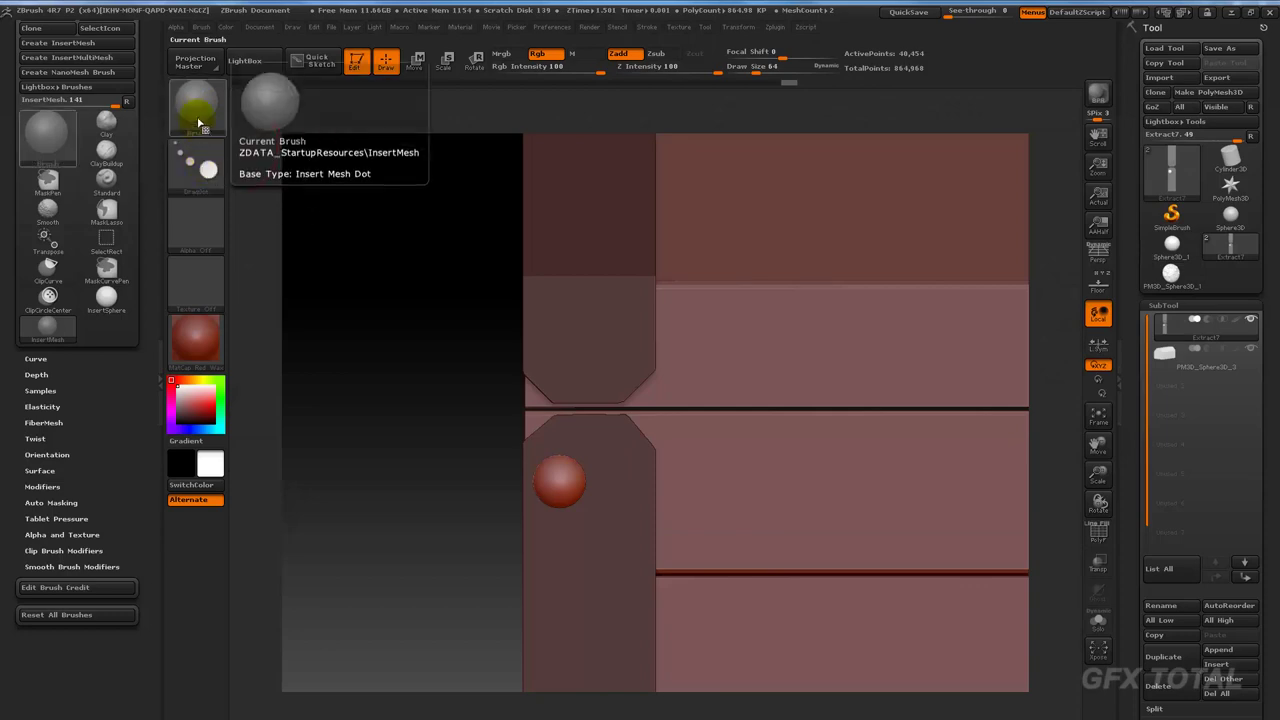
{"action": "left_click", "coordinate": [206, 102]}
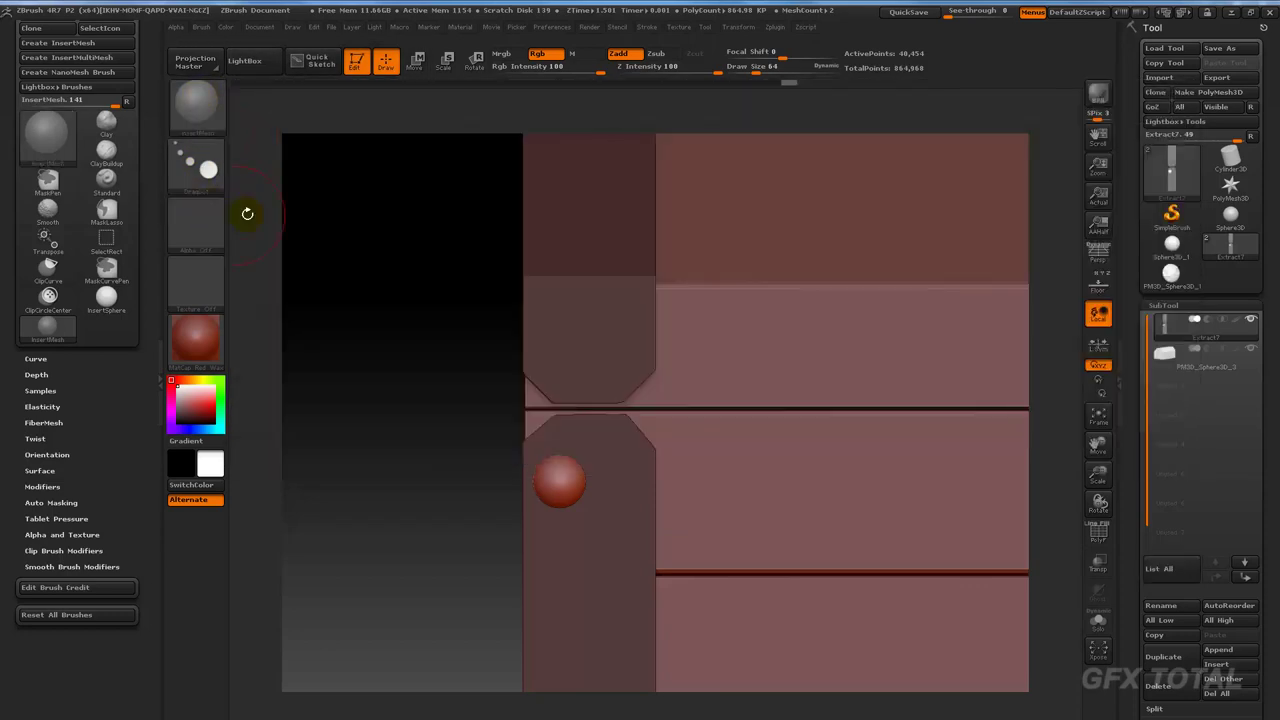
{"action": "mouse_move", "coordinate": [1171, 274]}
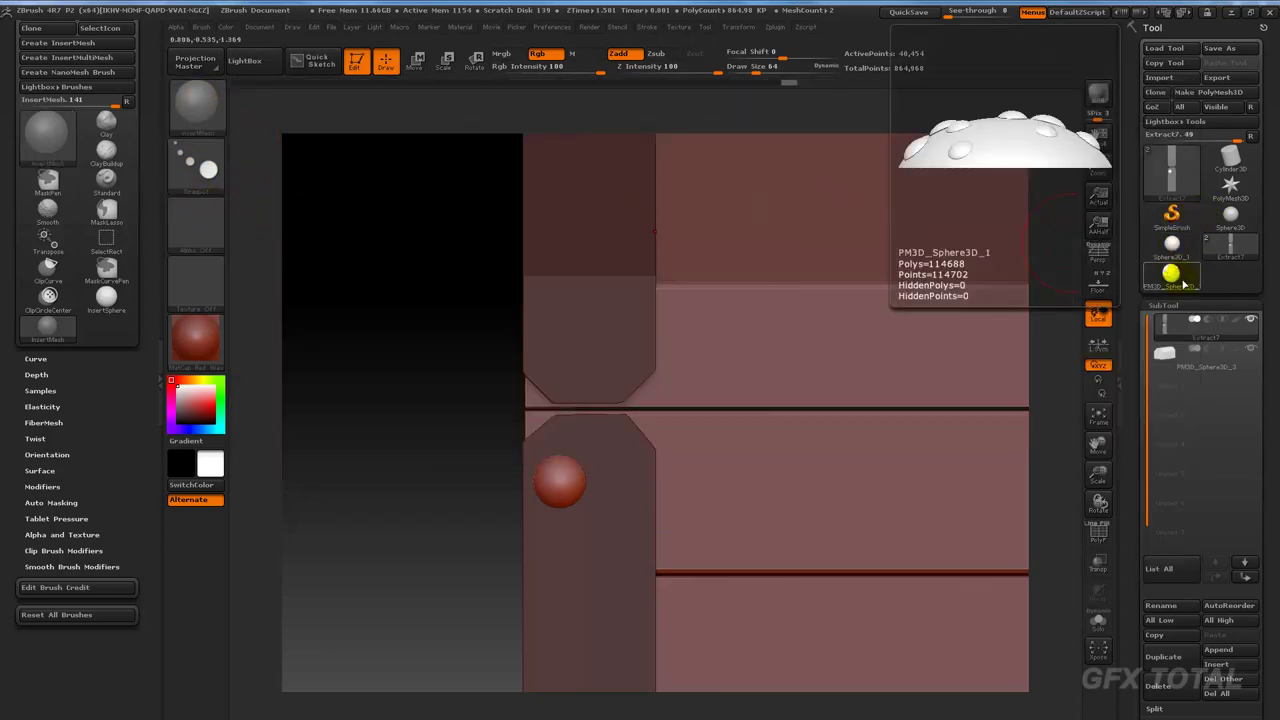
{"action": "left_click", "coordinate": [1183, 283]}
{"action": "mouse_move", "coordinate": [865, 425]}
{"action": "left_mouse_down"}
{"action": "mouse_move", "coordinate": [877, 531]}
{"action": "mouse_move", "coordinate": [871, 409]}
{"action": "left_mouse_up"}
{"action": "mouse_move", "coordinate": [695, 545]}
{"action": "left_mouse_down"}
{"action": "mouse_move", "coordinate": [700, 560]}
{"action": "mouse_move", "coordinate": [651, 180]}
{"action": "left_mouse_up"}
{"action": "mouse_move", "coordinate": [739, 87]}
{"action": "left_mouse_down"}
{"action": "mouse_move", "coordinate": [482, 90]}
{"action": "mouse_move", "coordinate": [344, 113]}
{"action": "left_mouse_up"}
{"action": "left_click_drag", "start_coordinate": [649, 200], "coordinate": [903, 331]}
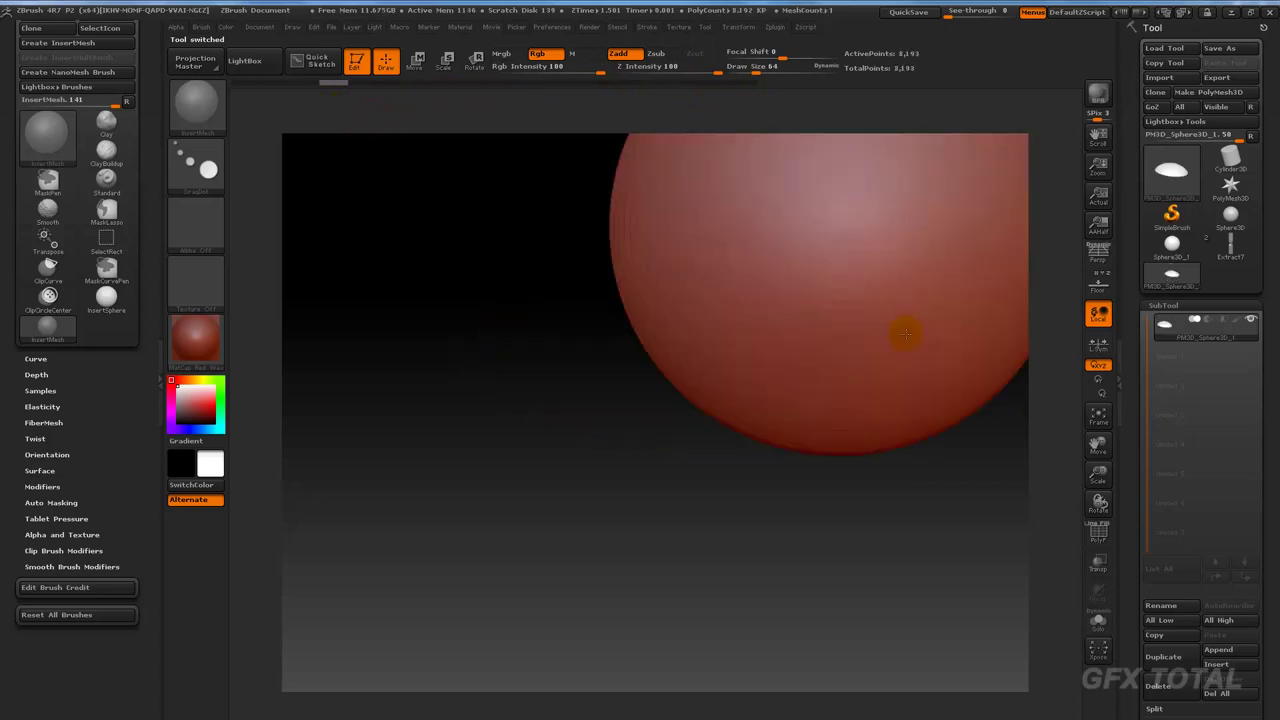
{"action": "left_click_drag", "start_coordinate": [849, 600], "coordinate": [664, 678]}
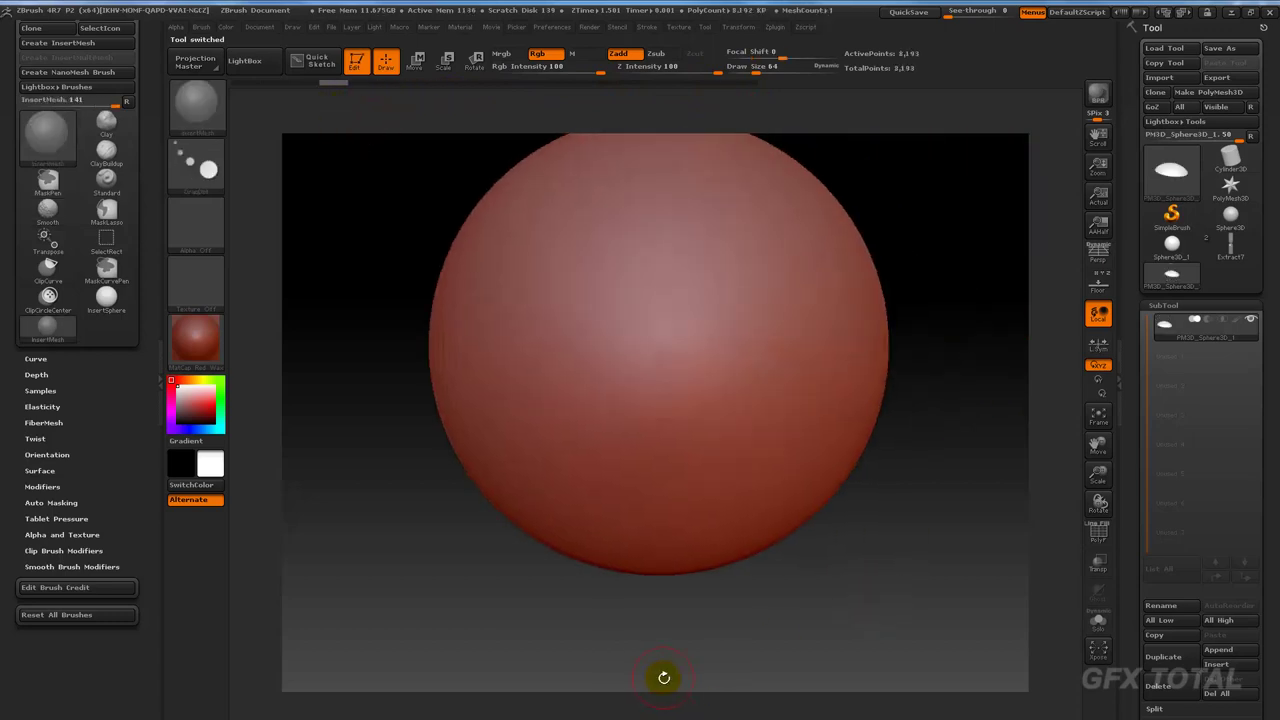
Pick the Standard brush, then create InsertMesh_1 as a new brush from the plain sphere.
{"action": "left_click", "coordinate": [196, 100]}
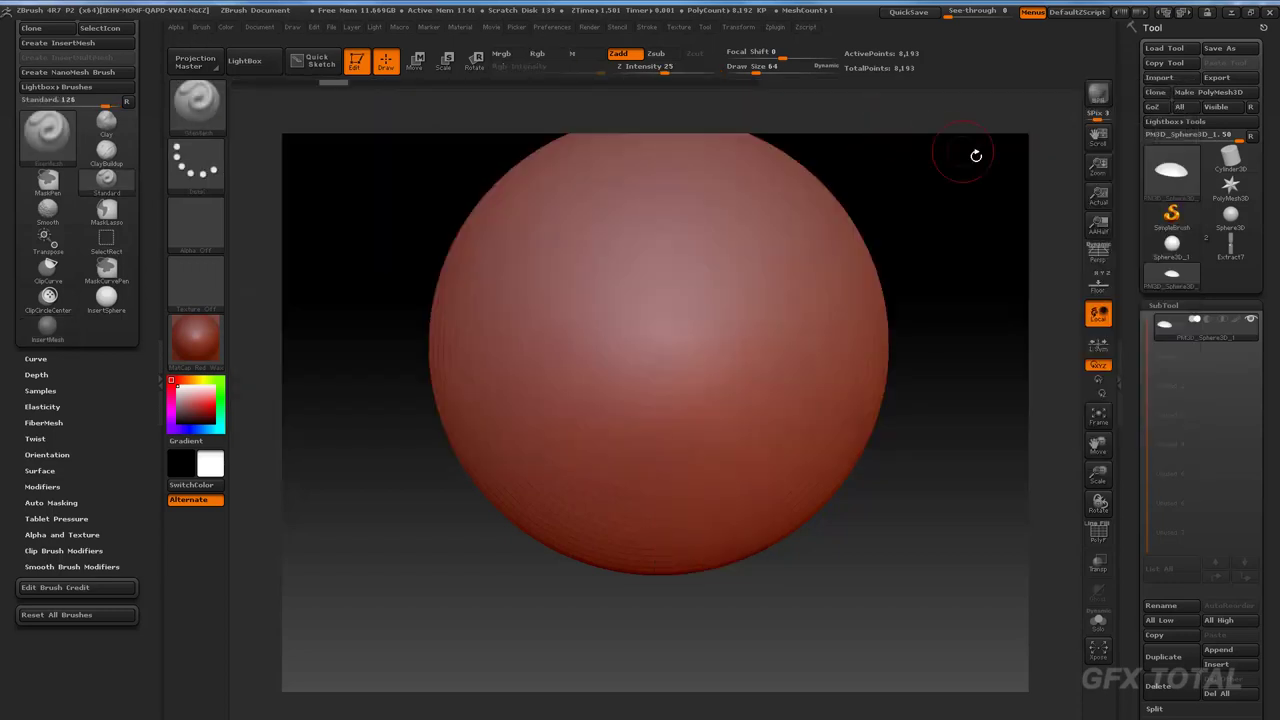
{"action": "left_click", "coordinate": [872, 125]}
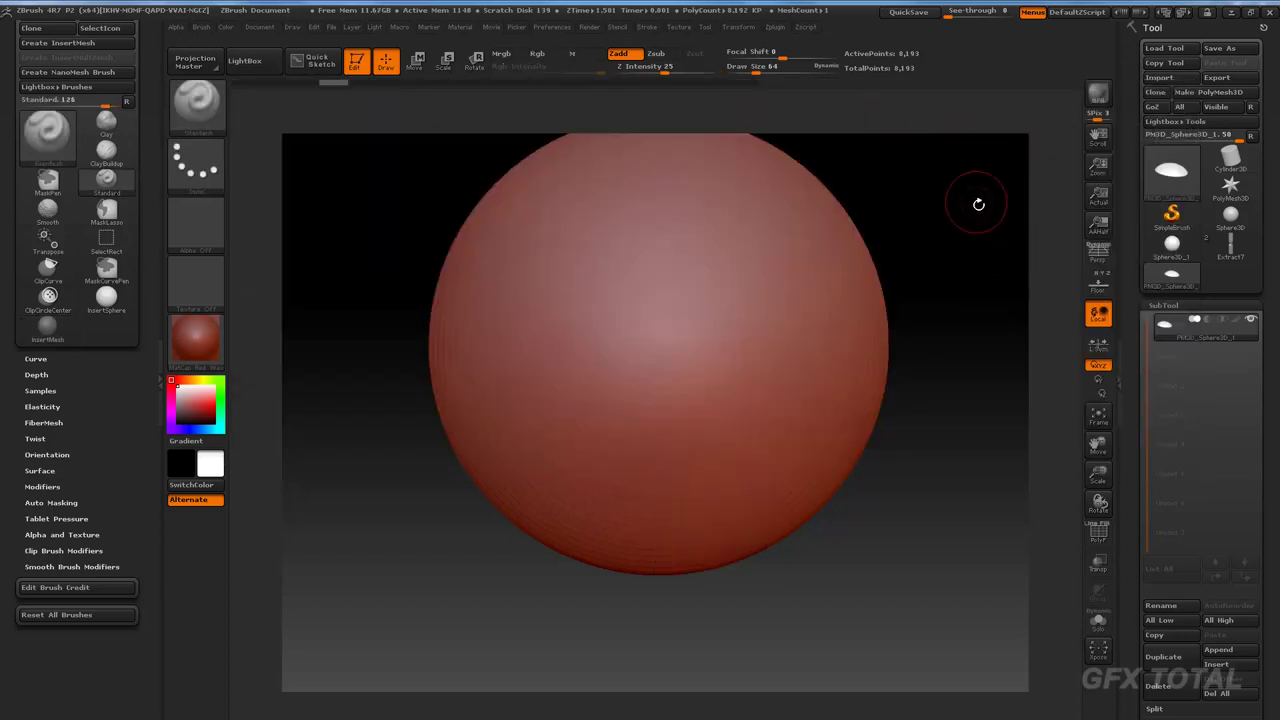
{"action": "left_click_drag", "start_coordinate": [978, 204], "coordinate": [988, 279]}
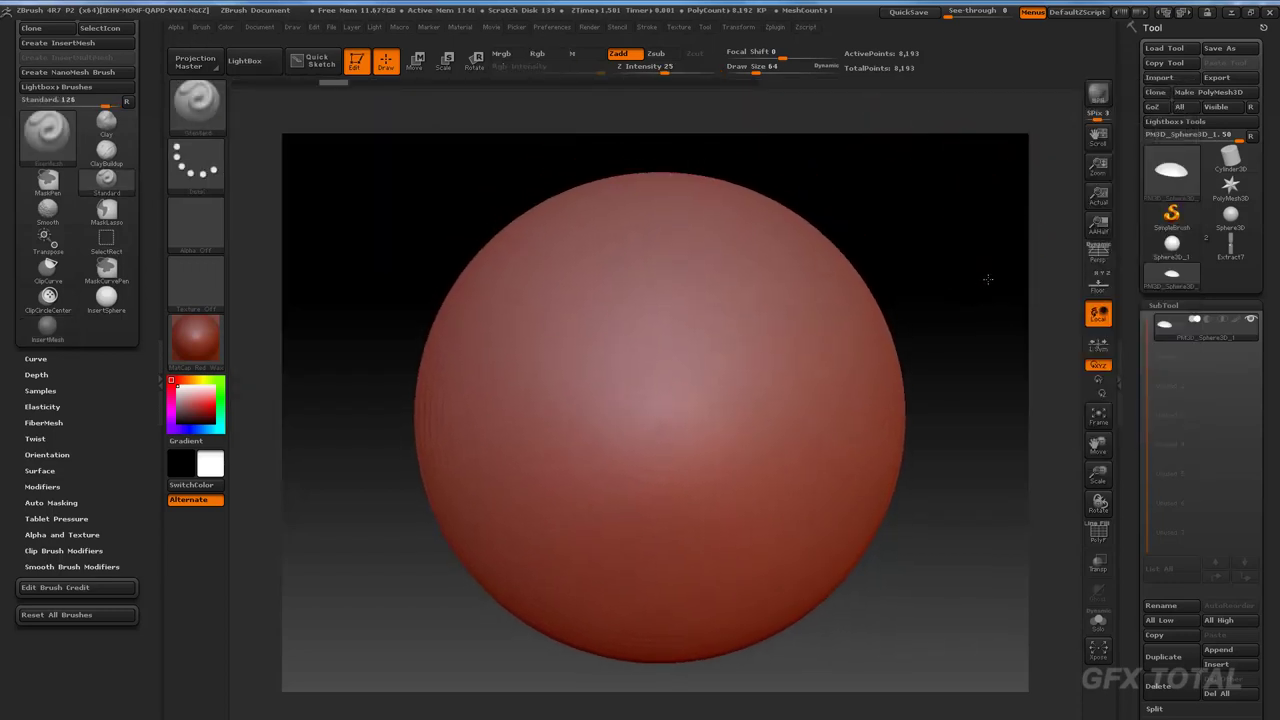
{"action": "left_click", "coordinate": [196, 100]}
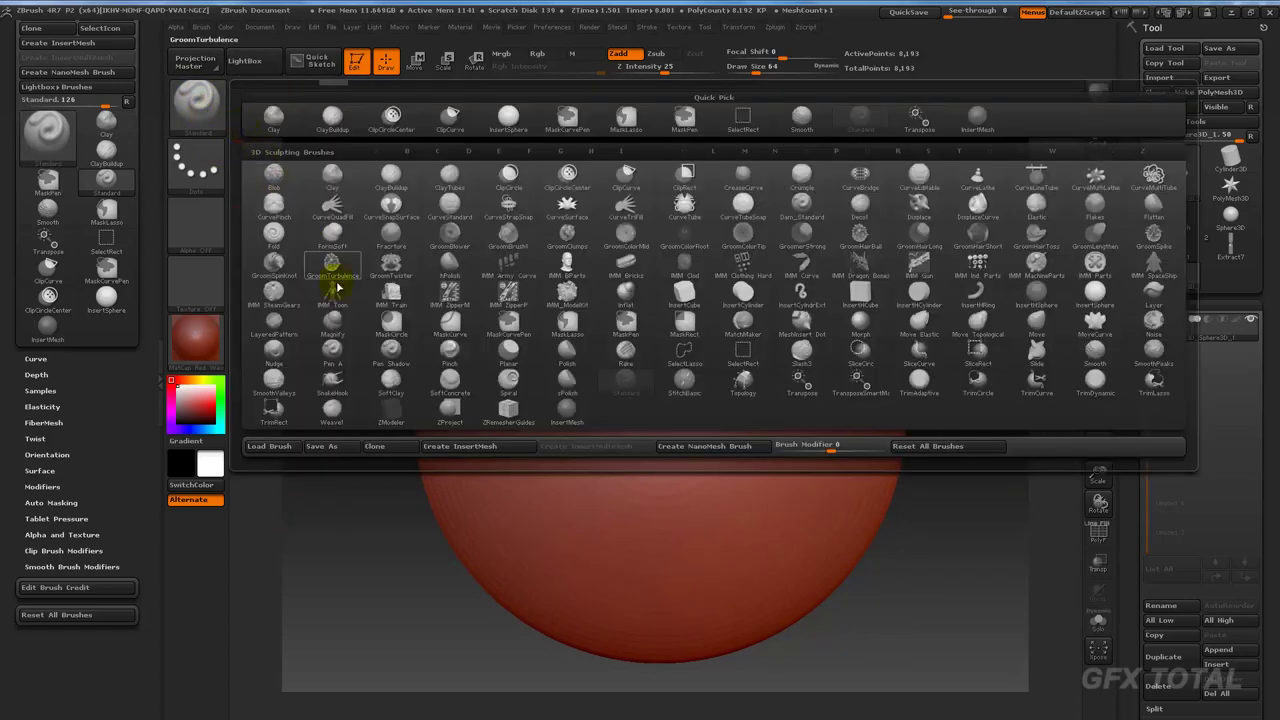
{"action": "left_click", "coordinate": [469, 450]}
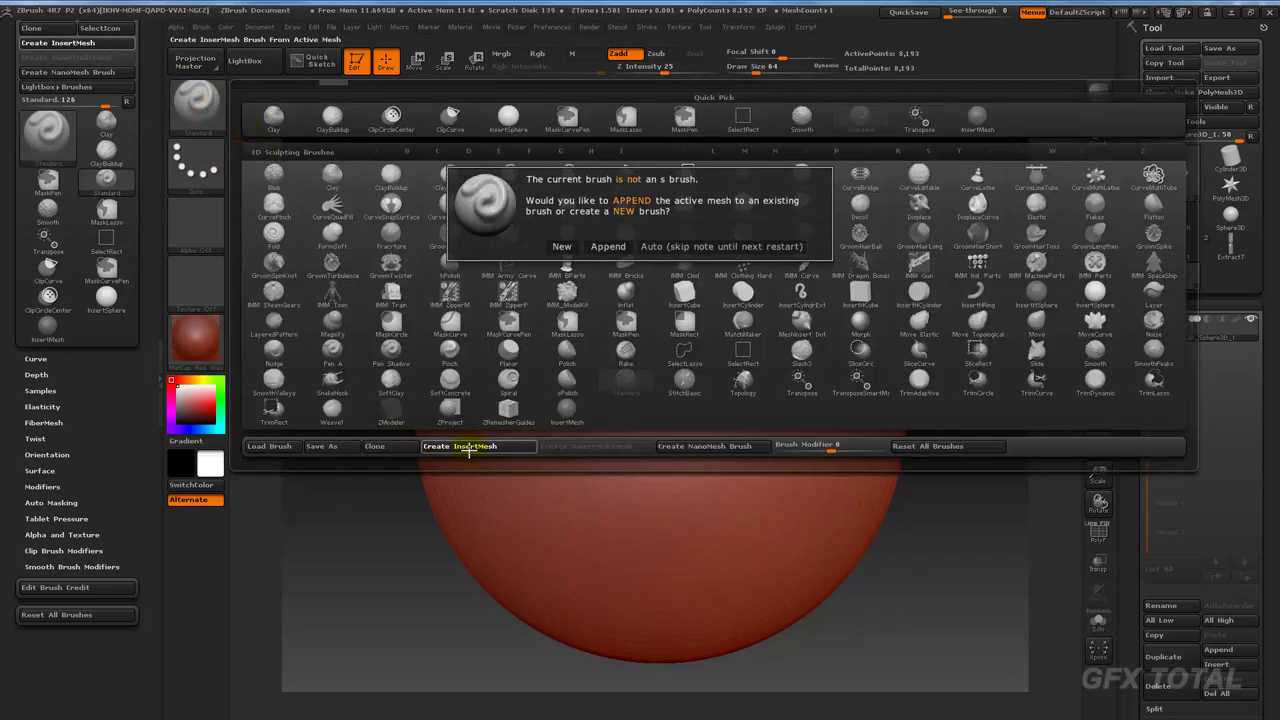
{"action": "left_click", "coordinate": [562, 246]}
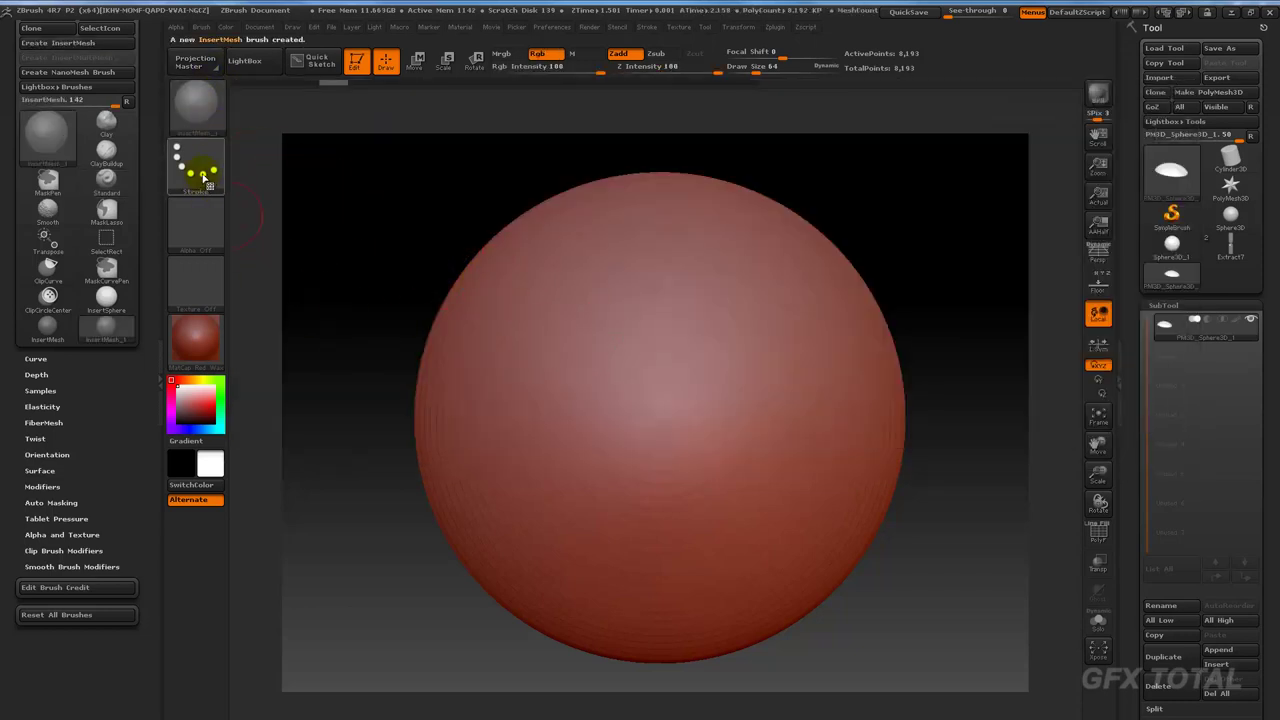
{"action": "left_click", "coordinate": [196, 163]}
Test InsertMesh_1 with the DragDot stroke by inserting two spheres, then undo both.
{"action": "left_click", "coordinate": [567, 180]}
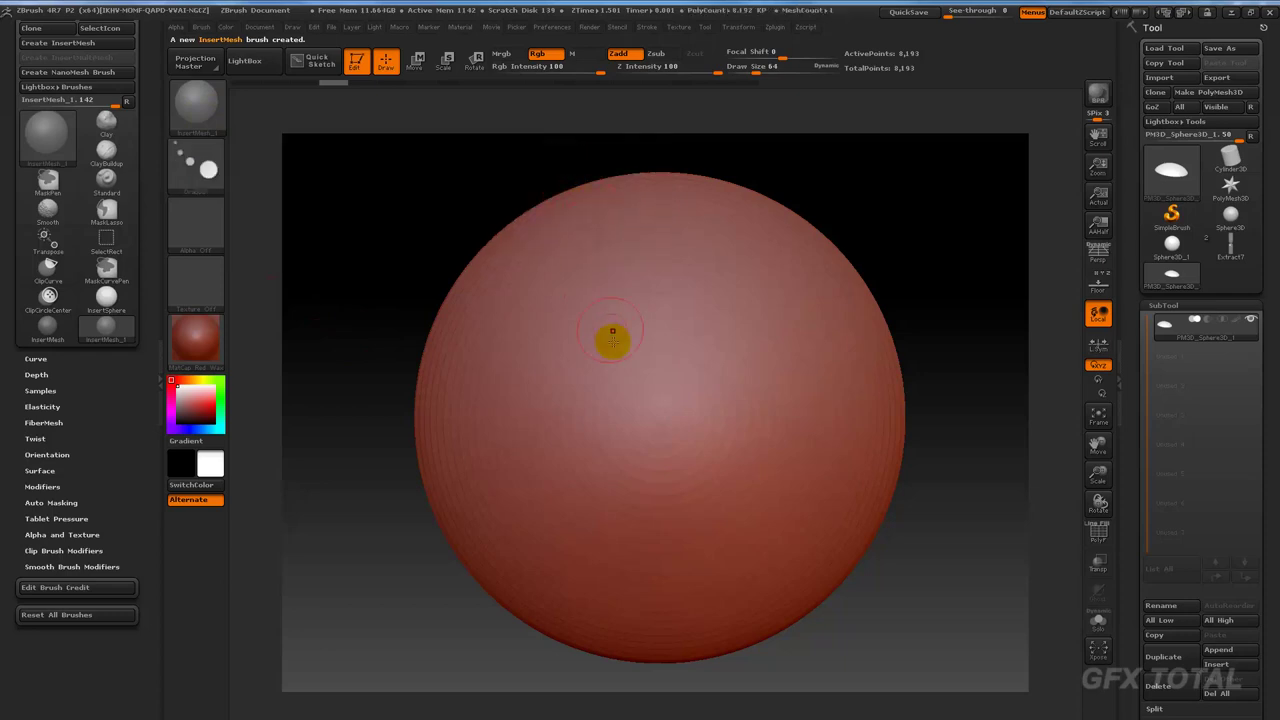
{"action": "left_click_drag", "start_coordinate": [617, 394], "coordinate": [690, 382]}
{"action": "left_click_drag", "start_coordinate": [964, 268], "coordinate": [1015, 241]}
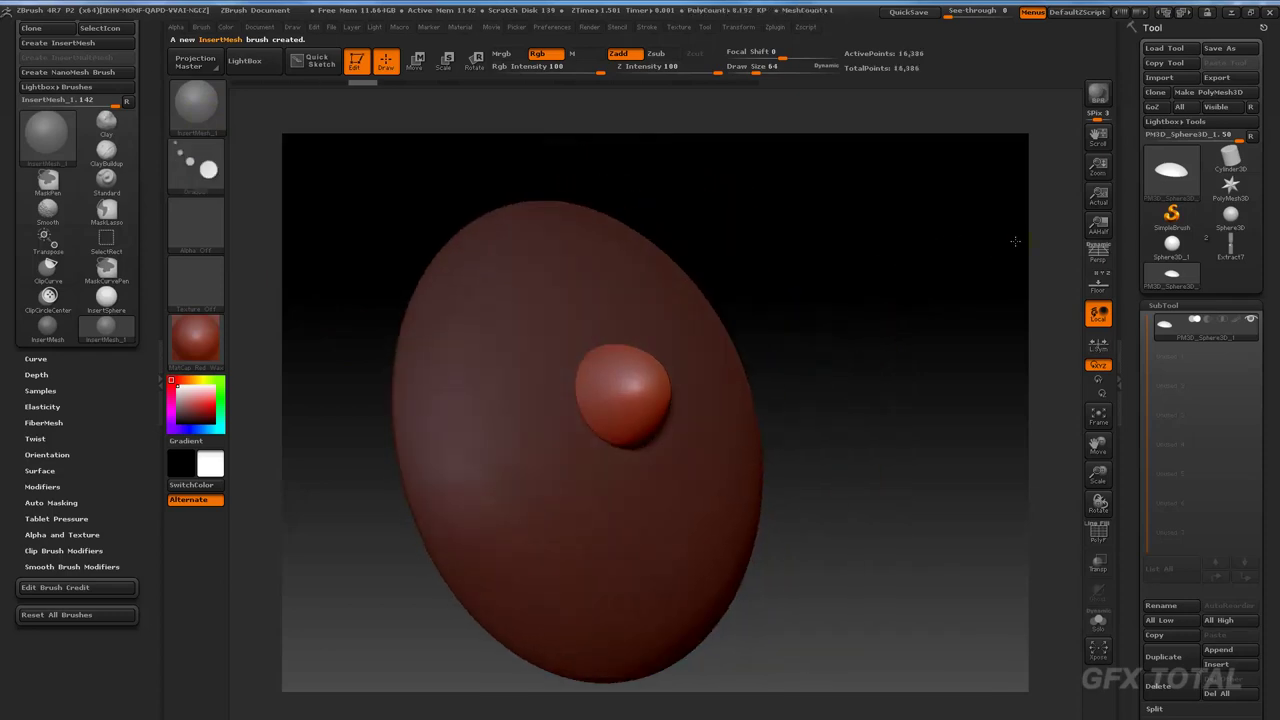
{"action": "key", "text": "ctrl+z"}
{"action": "left_click_drag", "start_coordinate": [514, 371], "coordinate": [545, 345]}
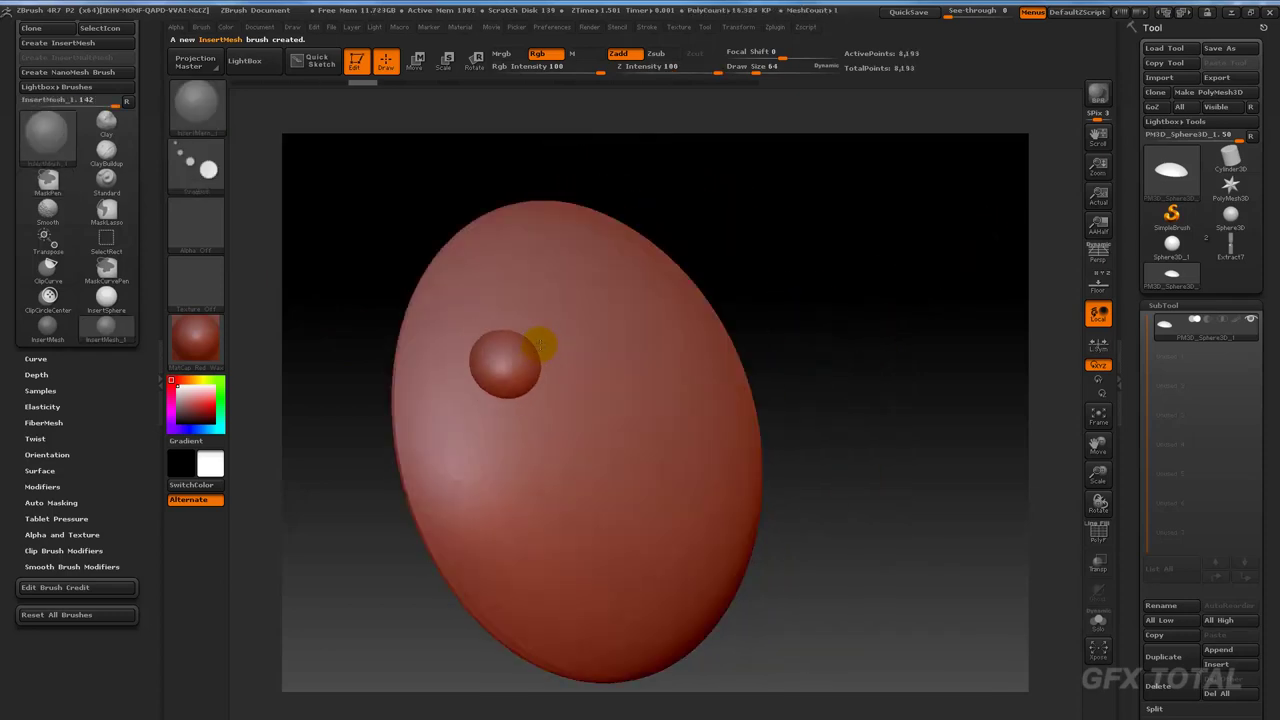
{"action": "key", "text": "ctrl+z"}
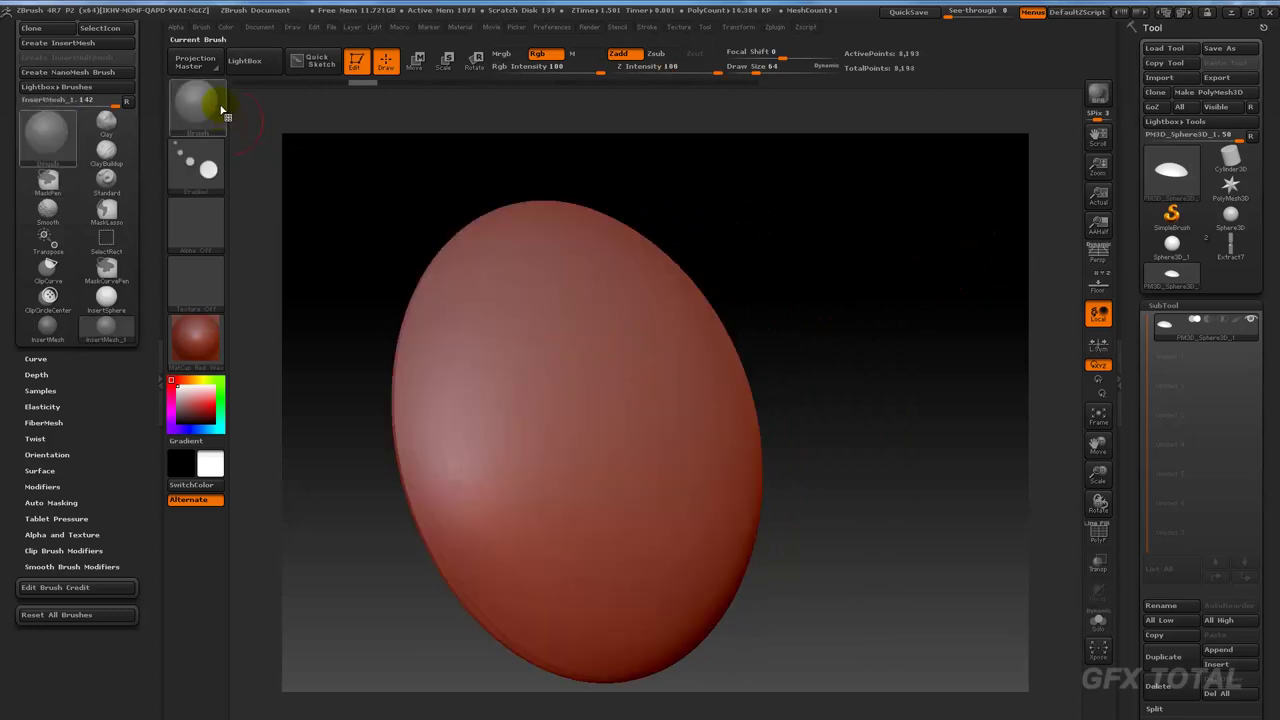
Switch the stroke to DragRect, test one sphere, remove it, and face the sphere front-on.
{"action": "left_click", "coordinate": [217, 108]}
{"action": "left_click", "coordinate": [410, 219]}
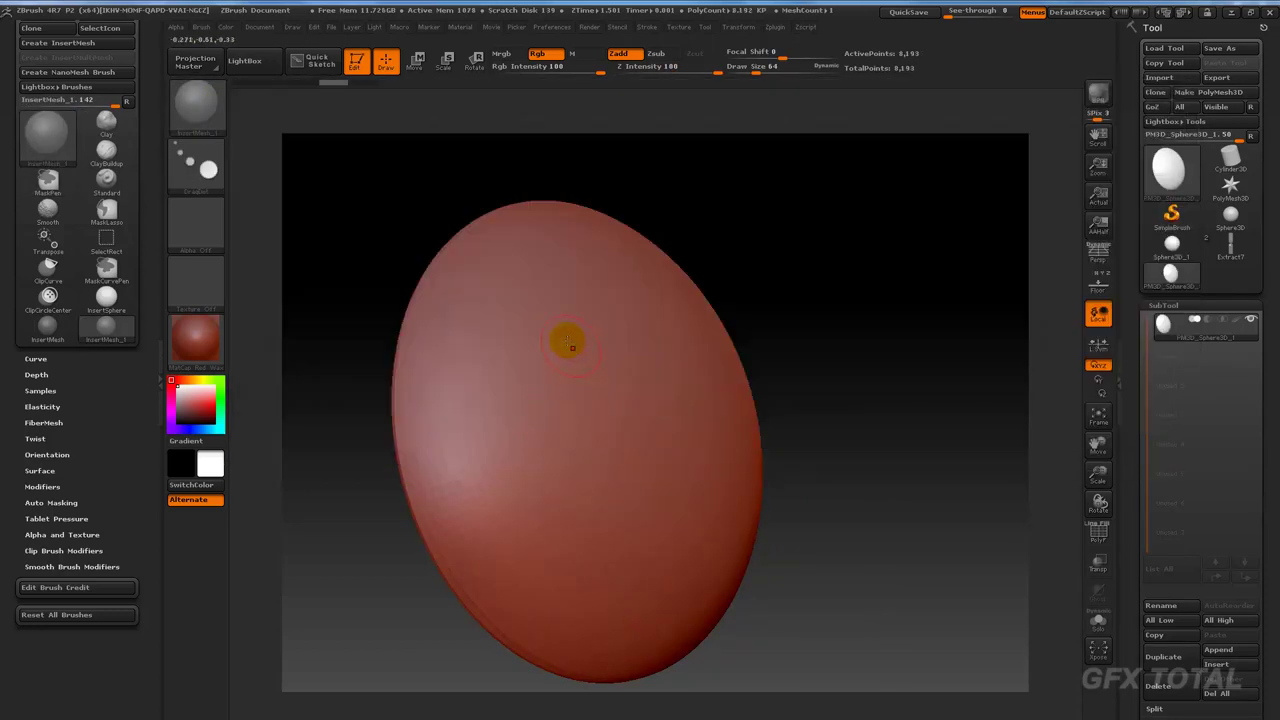
{"action": "left_click", "coordinate": [215, 110]}
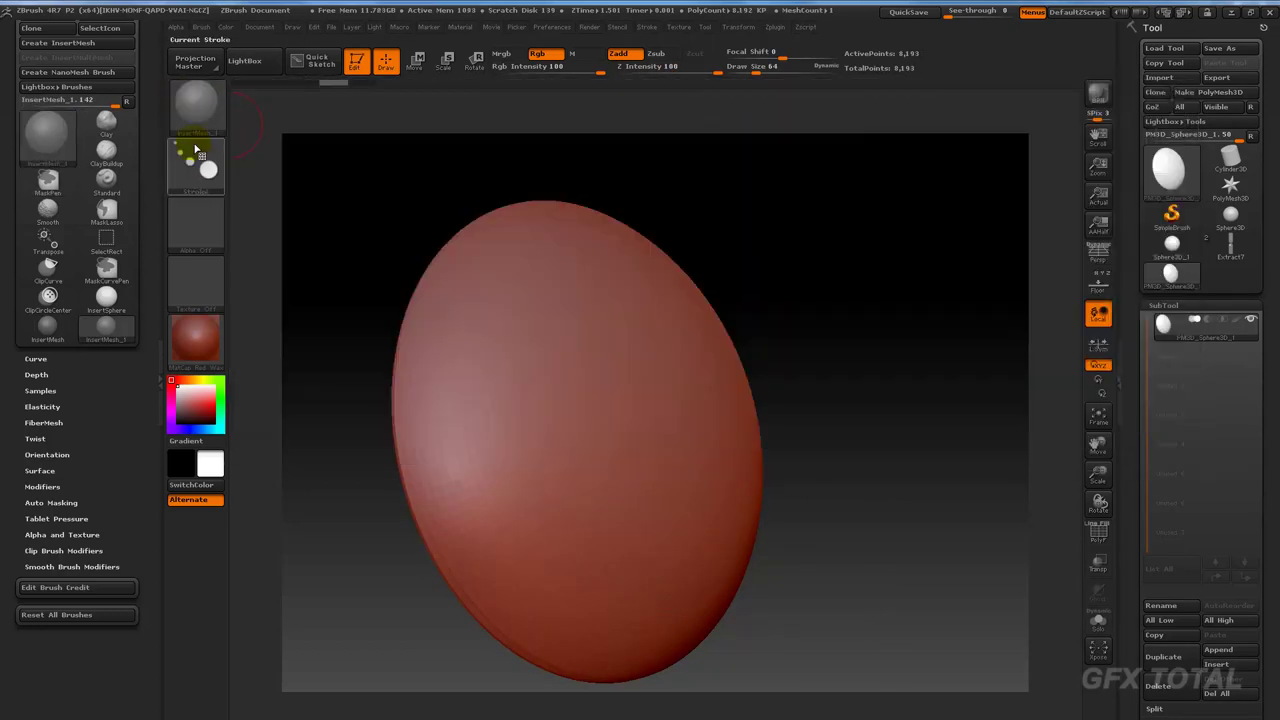
{"action": "left_click", "coordinate": [197, 150]}
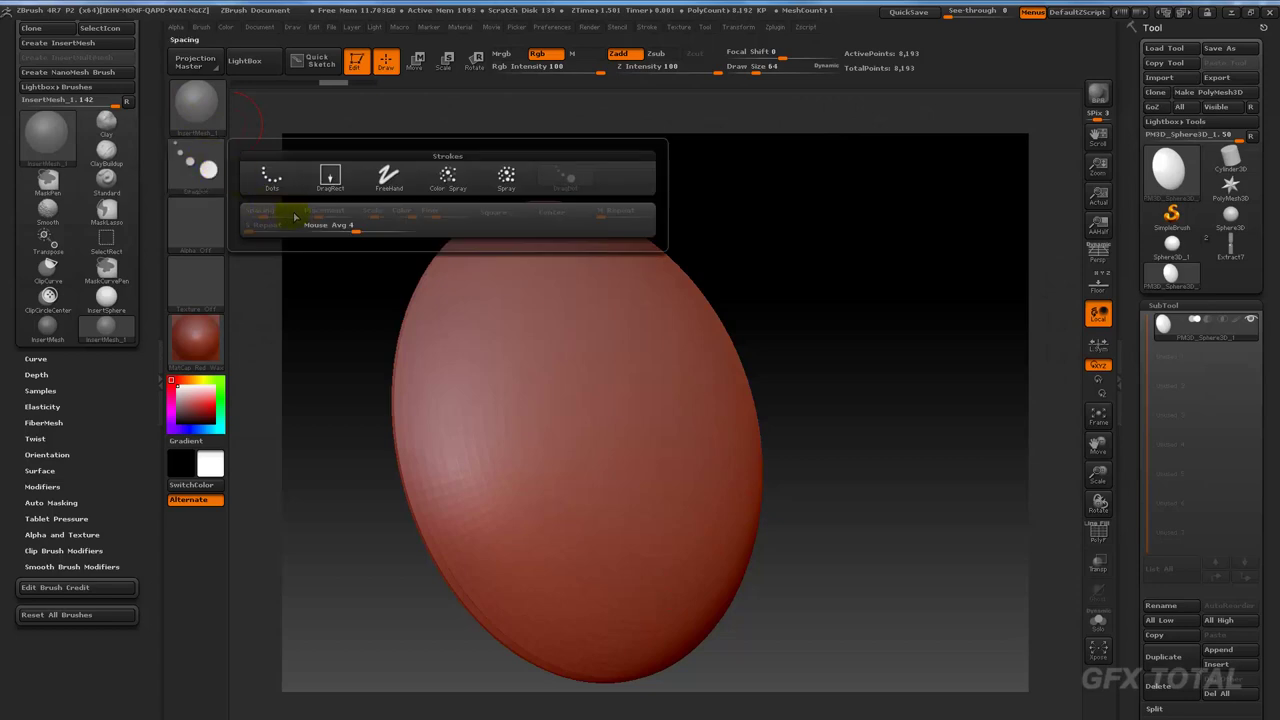
{"action": "left_click", "coordinate": [331, 177]}
{"action": "left_click_drag", "start_coordinate": [526, 375], "coordinate": [545, 373]}
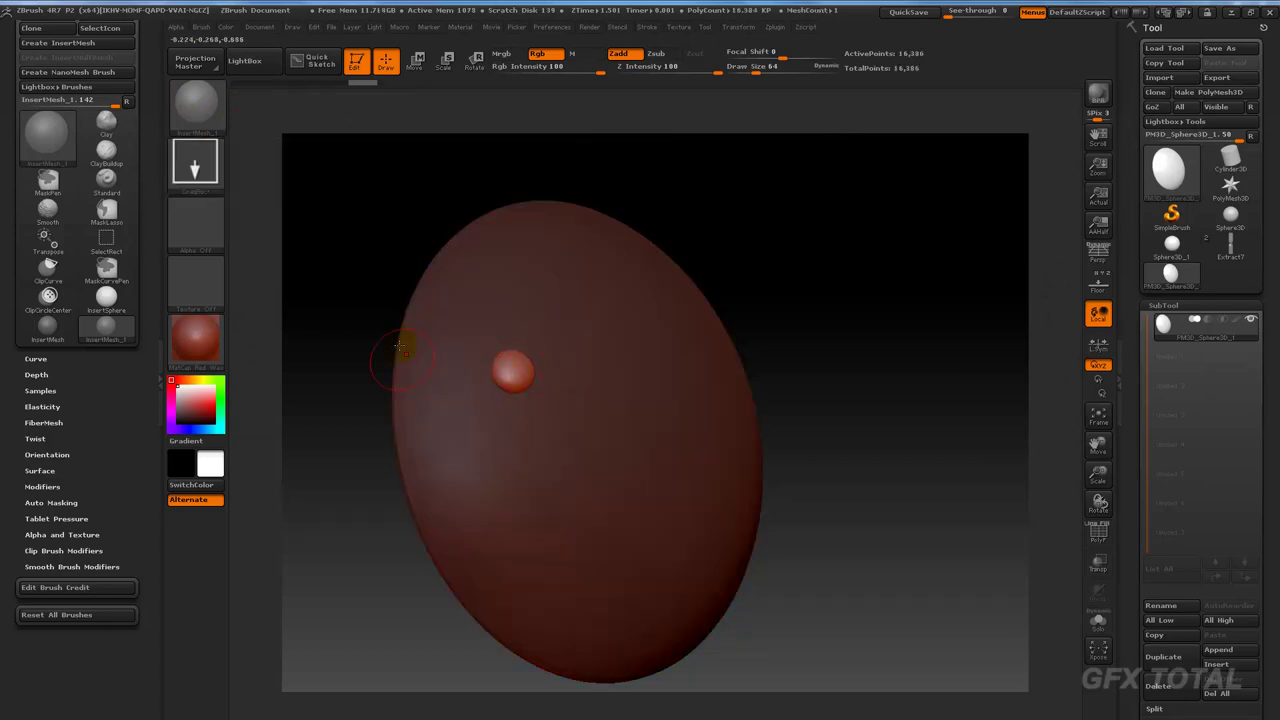
{"action": "left_click", "coordinate": [440, 250], "text": "ctrl+shift"}
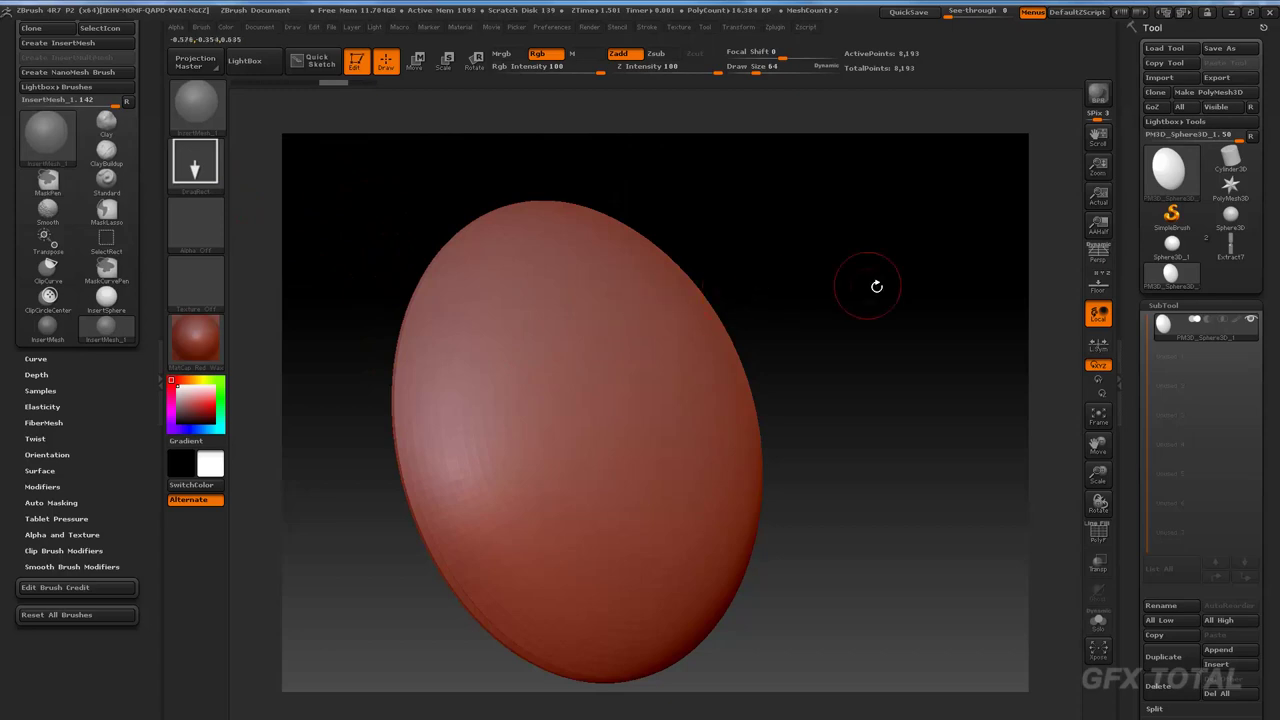
{"action": "left_click_drag", "start_coordinate": [876, 286], "coordinate": [917, 303], "text": "shift"}
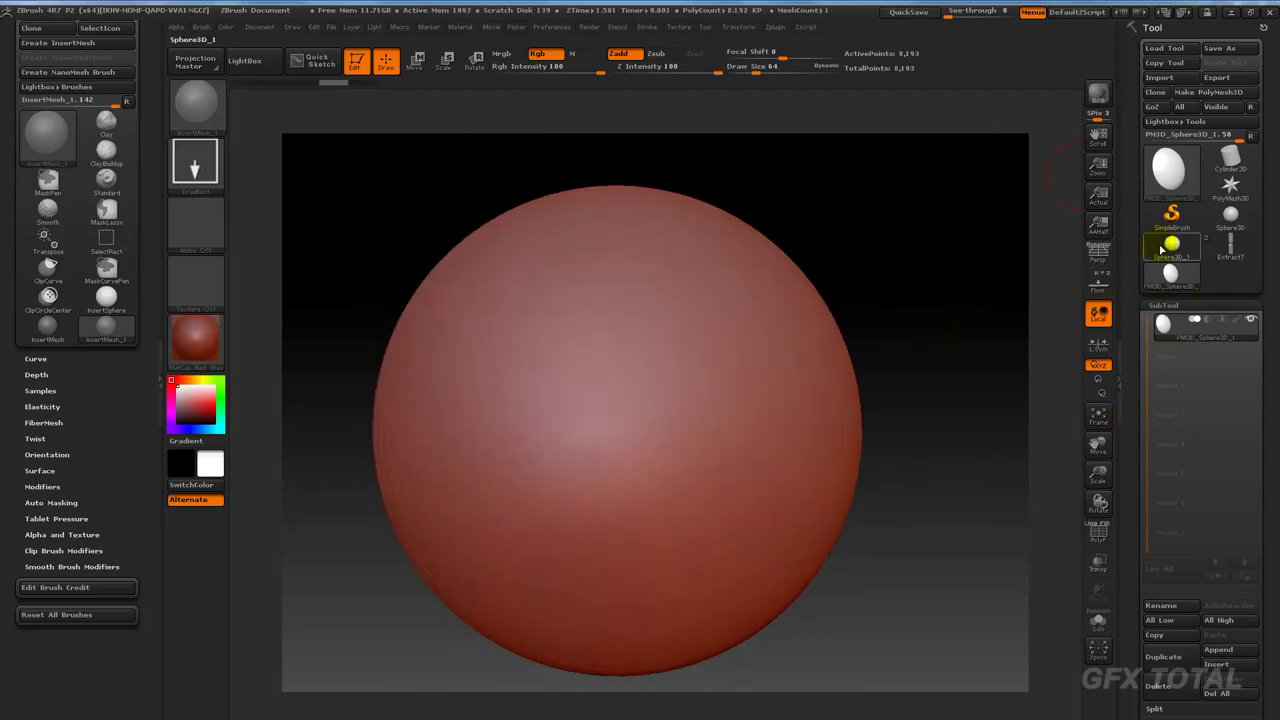
Return to the Extract7 chest and rotate to its corner post, comparing with the reference image.
{"action": "left_click", "coordinate": [1232, 250]}
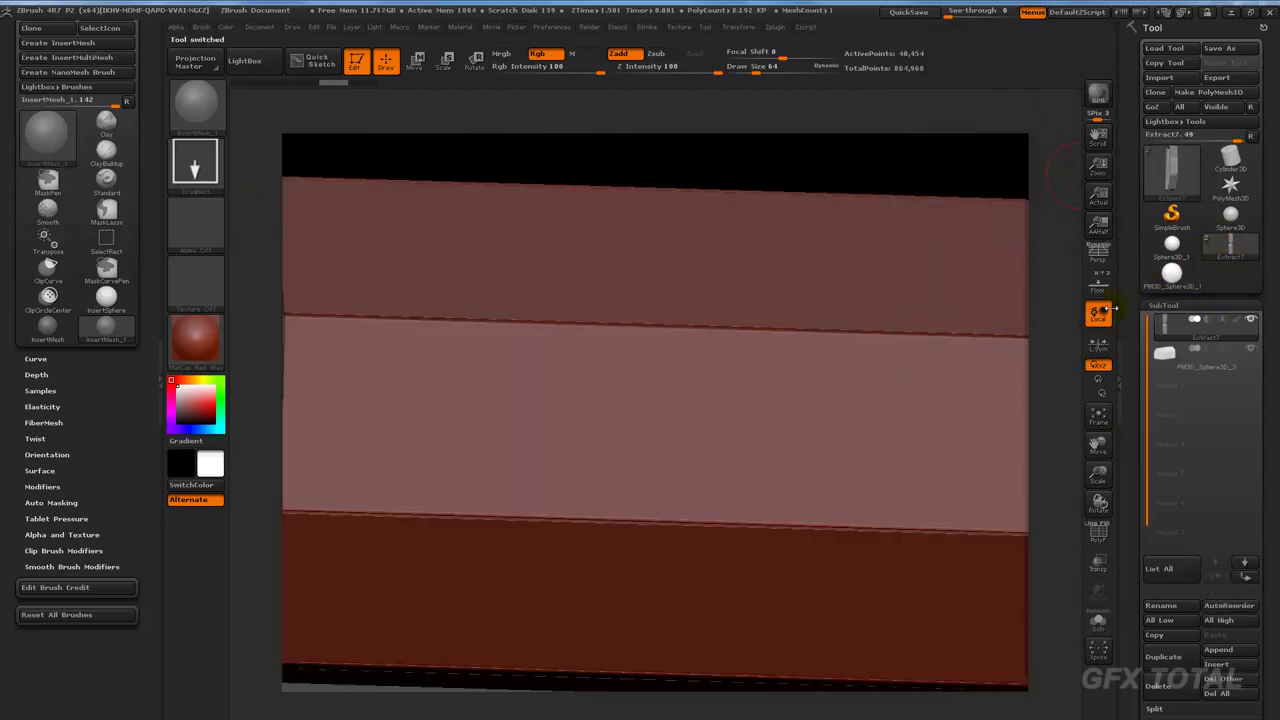
{"action": "mouse_move", "coordinate": [1064, 308]}
{"action": "left_mouse_down"}
{"action": "mouse_move", "coordinate": [1020, 214]}
{"action": "mouse_move", "coordinate": [894, 254]}
{"action": "left_mouse_up"}
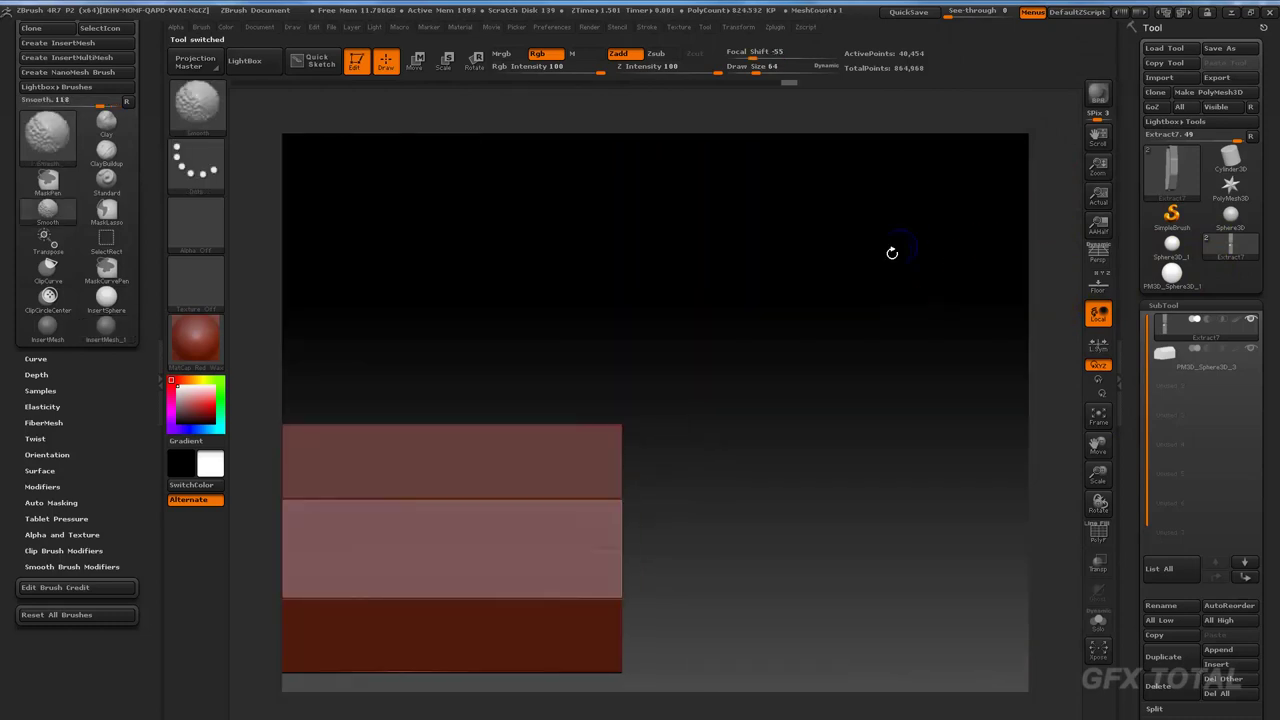
{"action": "key", "text": "f"}
{"action": "mouse_move", "coordinate": [974, 266]}
{"action": "left_mouse_down"}
{"action": "mouse_move", "coordinate": [920, 540]}
{"action": "mouse_move", "coordinate": [951, 380]}
{"action": "mouse_move", "coordinate": [988, 380]}
{"action": "mouse_move", "coordinate": [634, 466]}
{"action": "left_mouse_up"}
{"action": "mouse_move", "coordinate": [334, 402]}
{"action": "left_mouse_down"}
{"action": "mouse_move", "coordinate": [349, 263]}
{"action": "mouse_move", "coordinate": [486, 459]}
{"action": "left_mouse_up"}
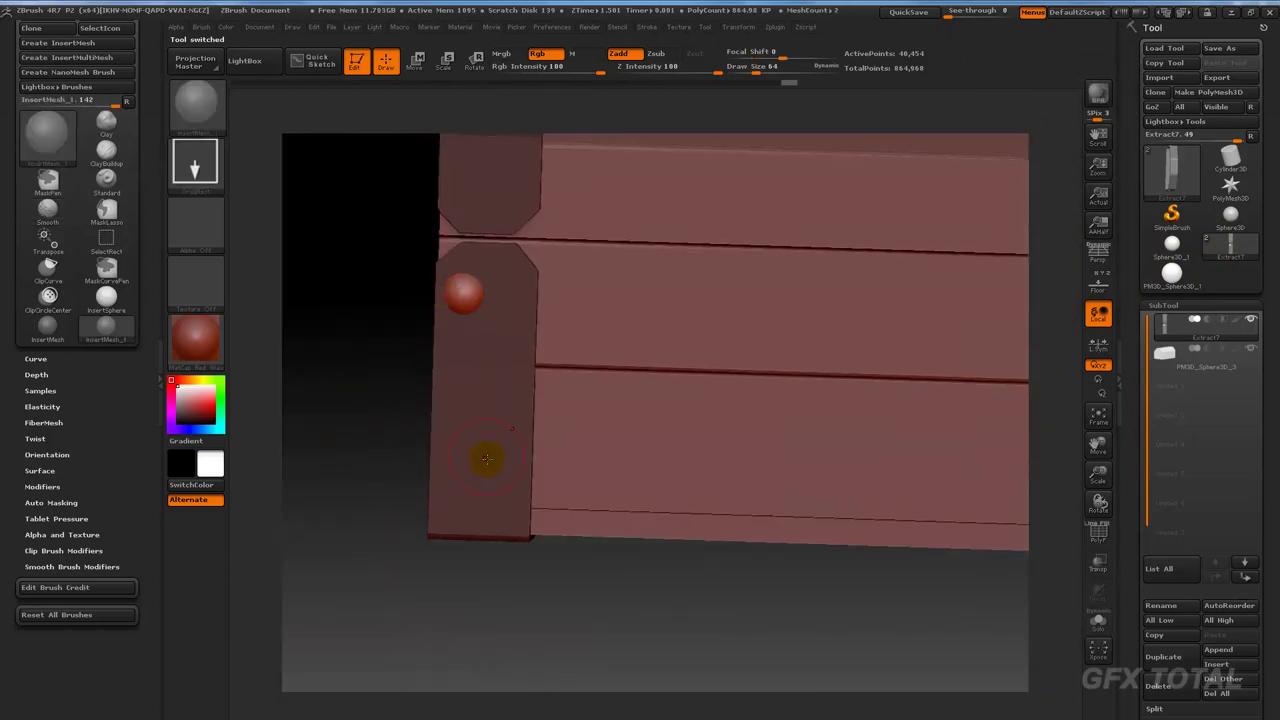
{"action": "key", "text": "alt+Tab"}
{"action": "key", "text": "alt+Tab"}
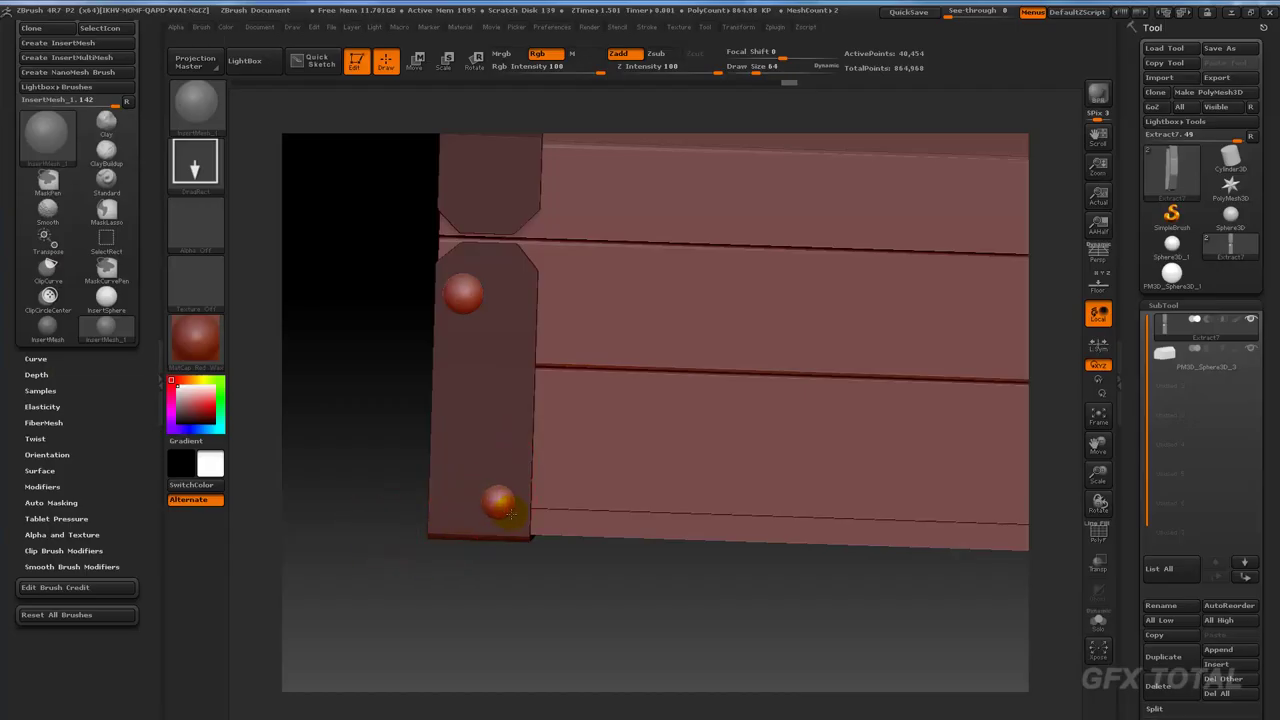
{"action": "mouse_move", "coordinate": [406, 523]}
{"action": "left_mouse_down"}
{"action": "mouse_move", "coordinate": [315, 217]}
{"action": "mouse_move", "coordinate": [346, 289]}
{"action": "left_mouse_up"}
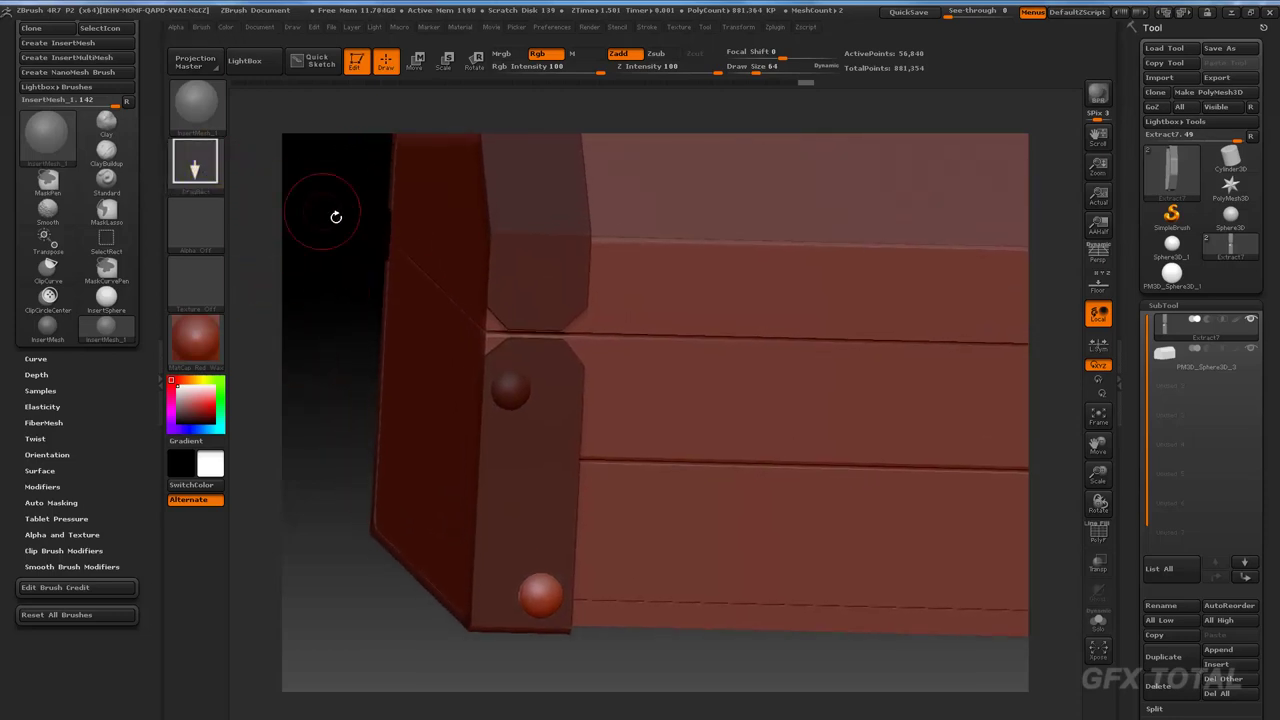
{"action": "left_click_drag", "start_coordinate": [334, 214], "coordinate": [346, 257]}
Set the stroke back to Dots and recheck the reference chest image.
{"action": "left_click", "coordinate": [195, 162]}
{"action": "left_click", "coordinate": [280, 190]}
{"action": "key", "text": "alt+Tab"}
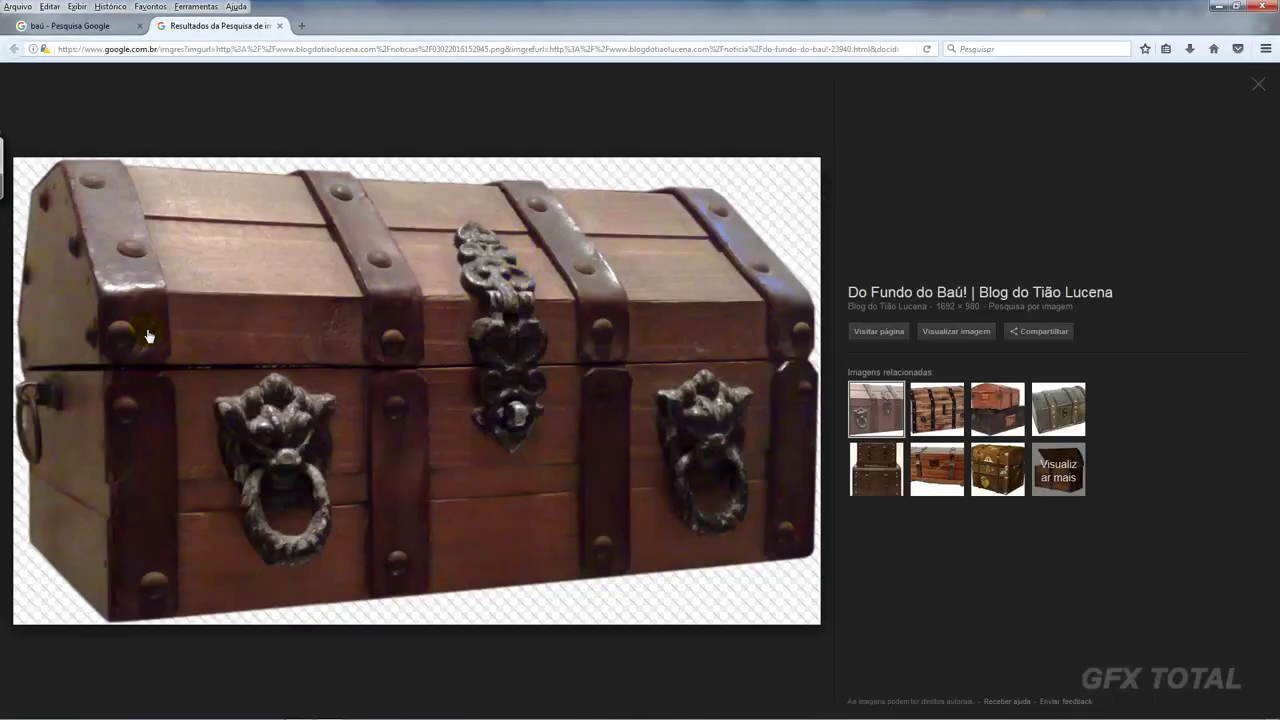
{"action": "key", "text": "alt+Tab"}
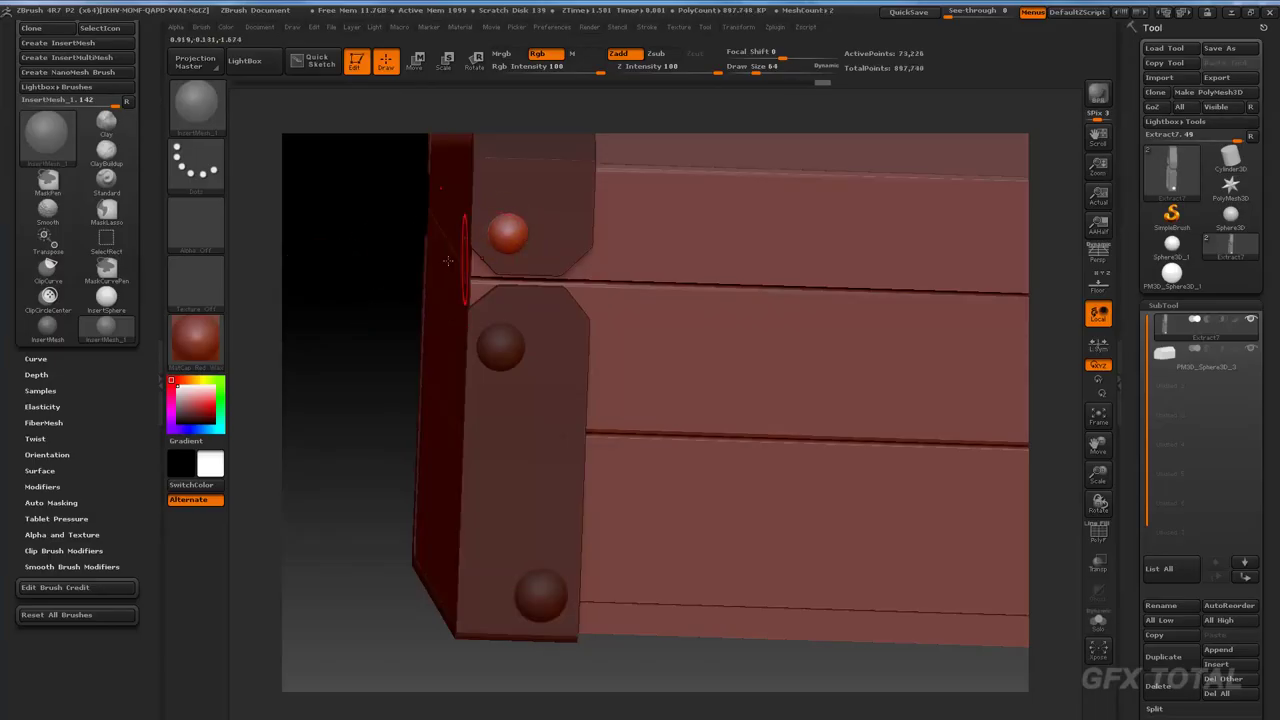
Undo the misplaced top rivet and insert two rivets on the upper bracket.
{"action": "key", "text": "ctrl+z"}
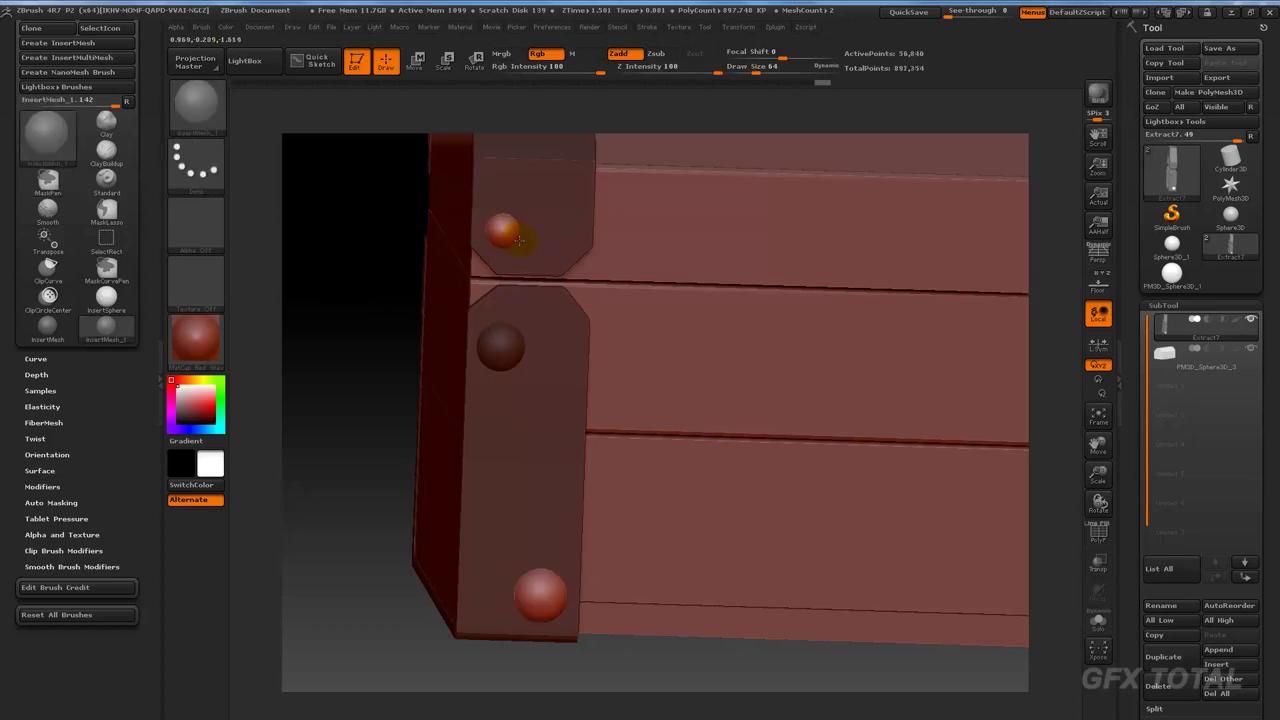
{"action": "left_click_drag", "start_coordinate": [518, 240], "coordinate": [523, 243]}
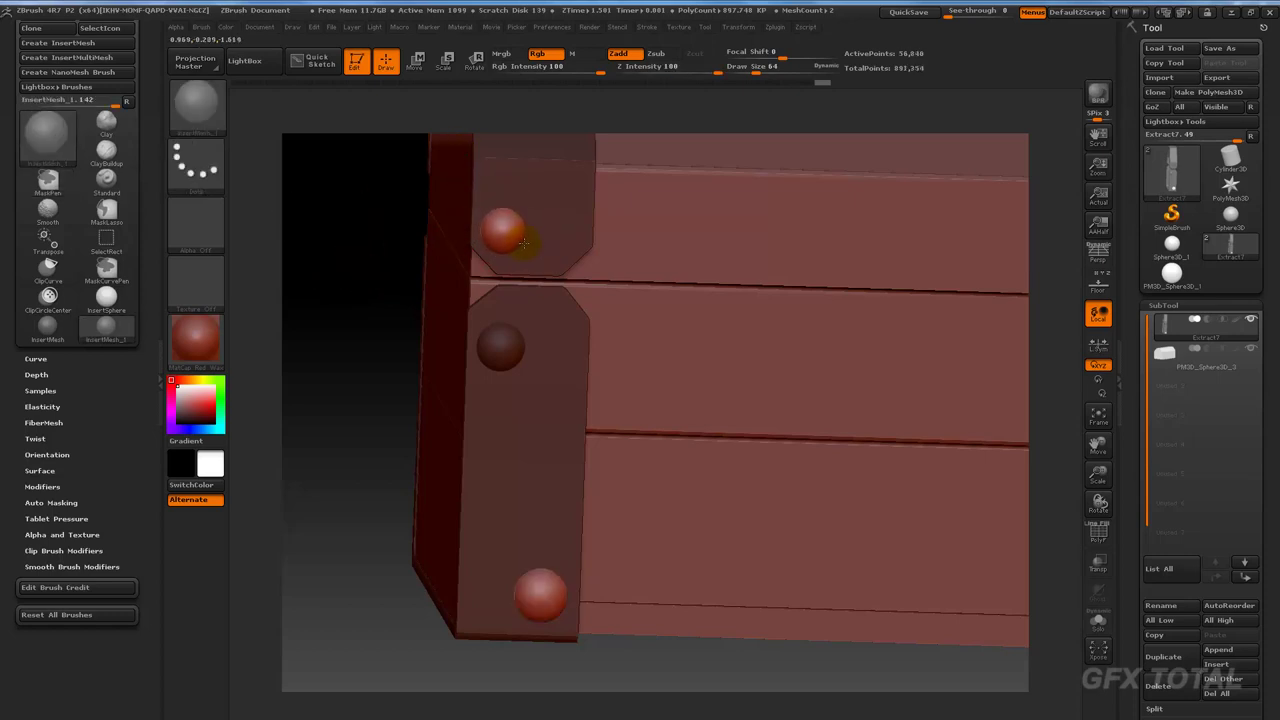
{"action": "left_click_drag", "start_coordinate": [323, 251], "coordinate": [348, 266]}
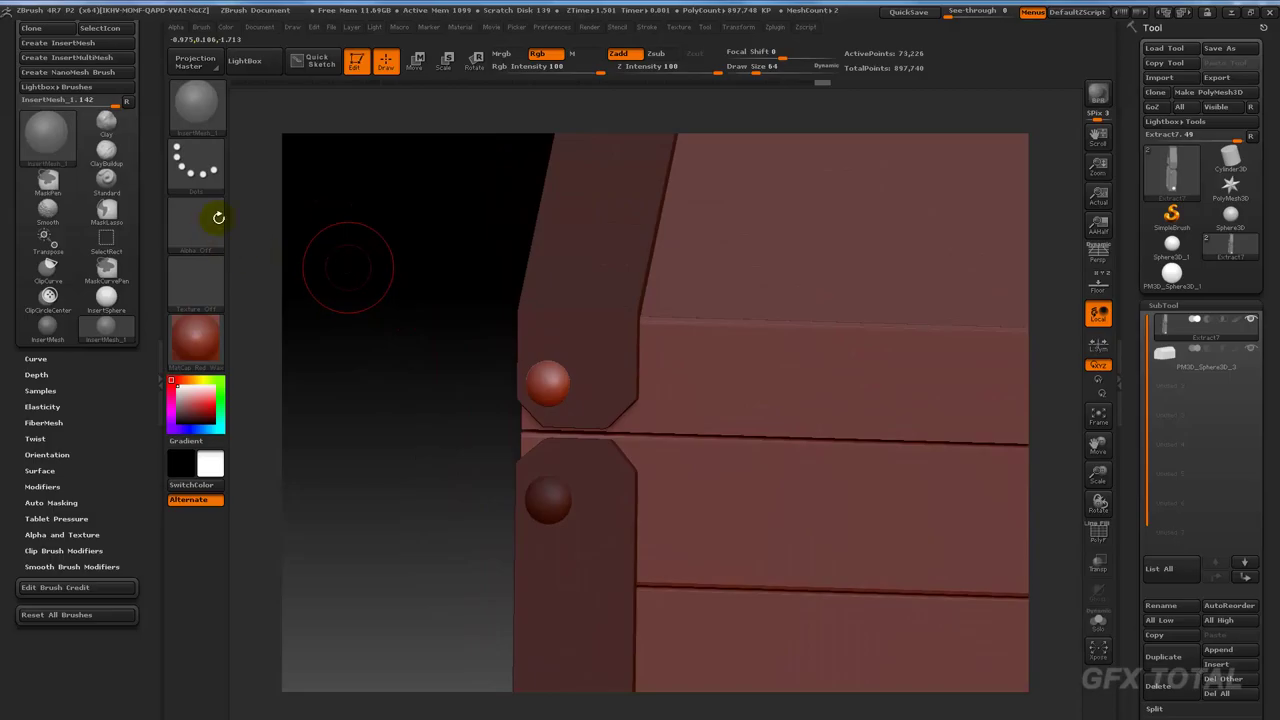
{"action": "key", "text": "alt+Tab"}
{"action": "key", "text": "alt+Tab"}
{"action": "left_click_drag", "start_coordinate": [266, 243], "coordinate": [429, 240]}
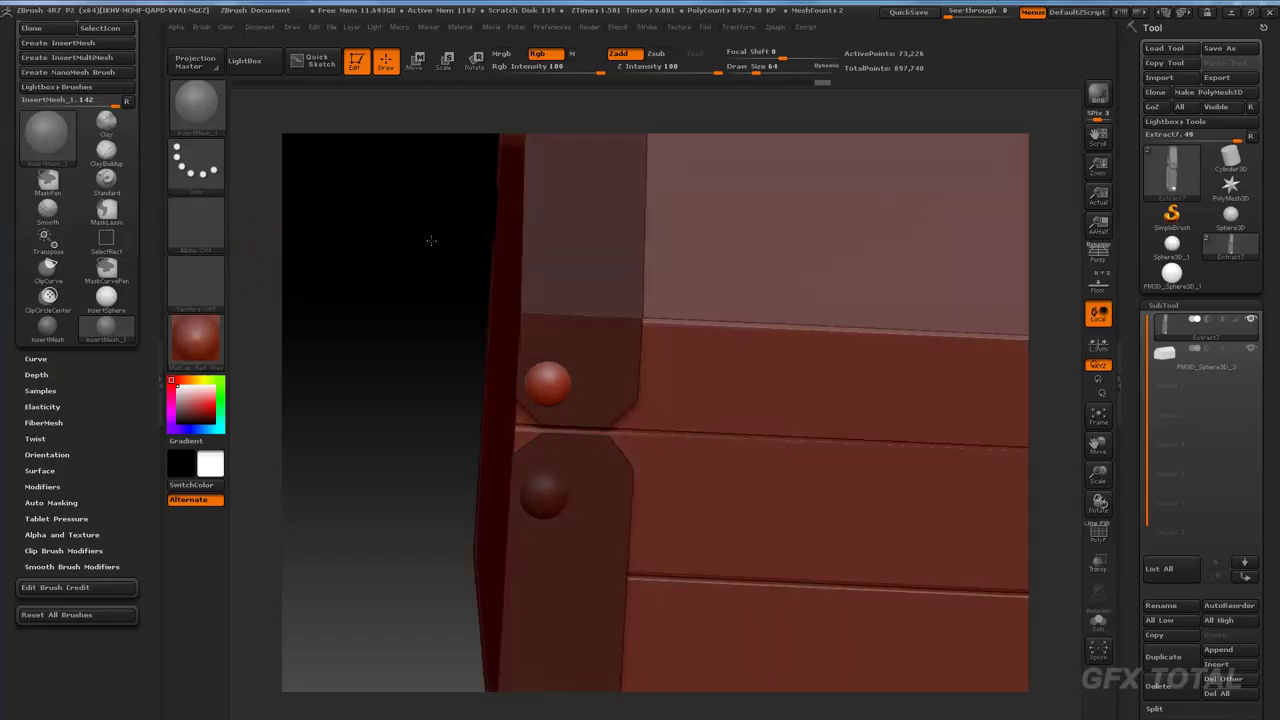
{"action": "left_click_drag", "start_coordinate": [608, 255], "coordinate": [630, 260]}
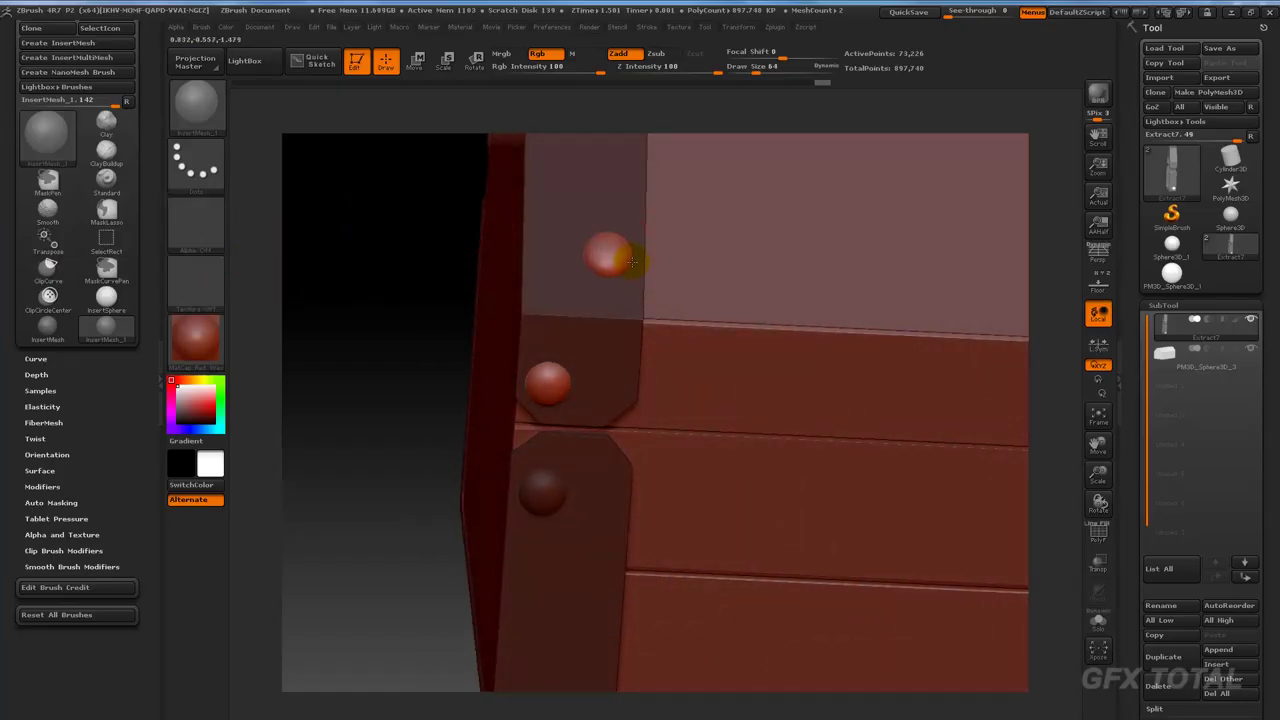
Check the reference photo, then add a mirrored pair of rivets on the bracket's side face.
{"action": "left_click_drag", "start_coordinate": [357, 214], "coordinate": [357, 320]}
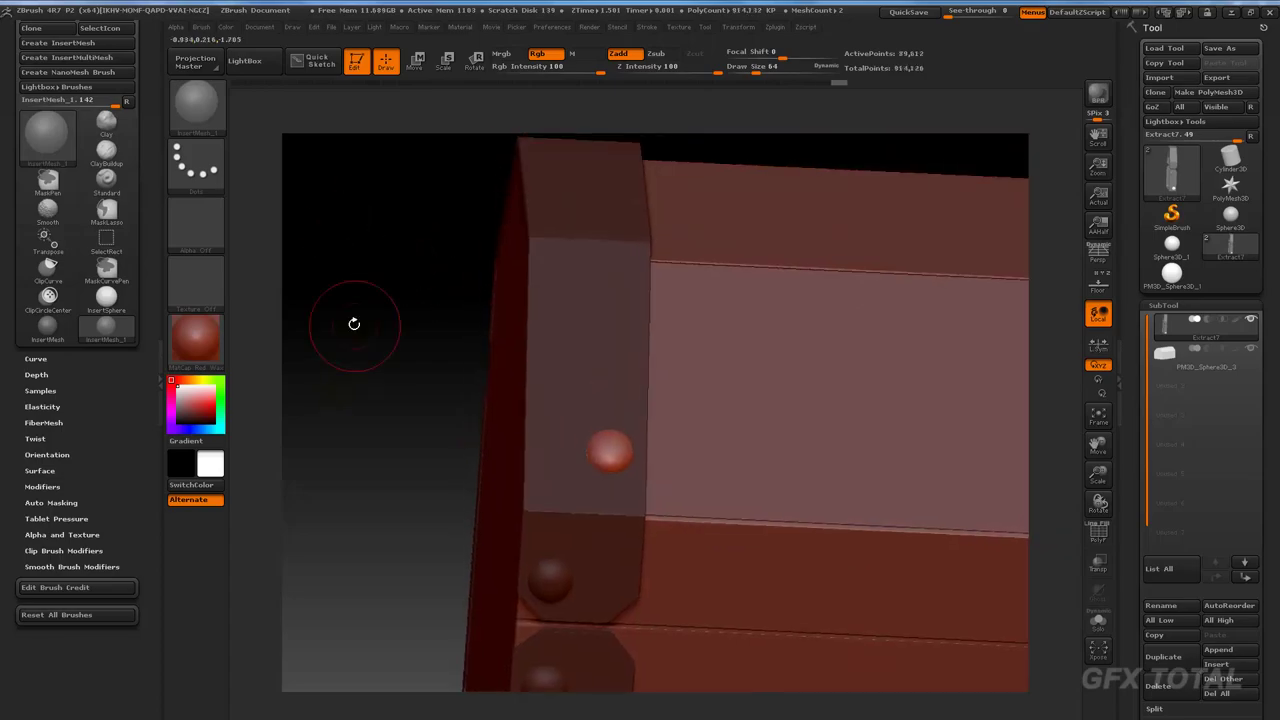
{"action": "key", "text": "alt+Tab"}
{"action": "key", "text": "alt+Tab"}
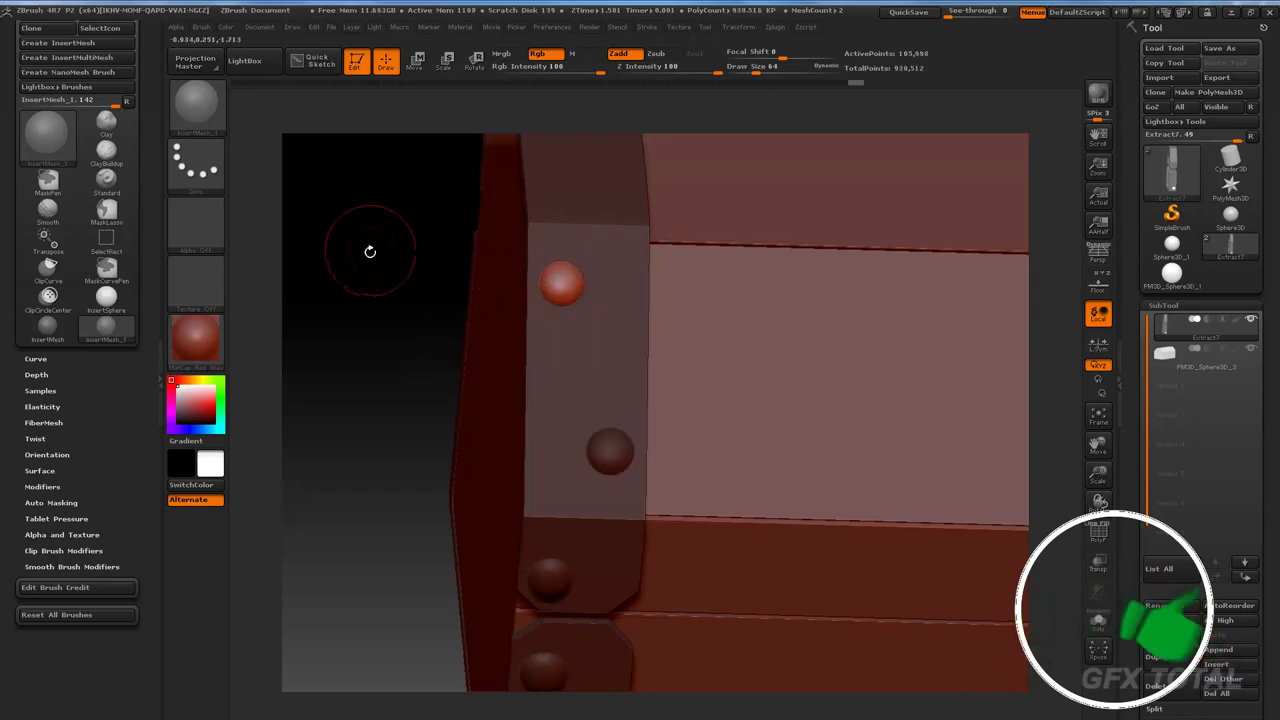
{"action": "mouse_move", "coordinate": [371, 251]}
{"action": "left_mouse_down"}
{"action": "mouse_move", "coordinate": [352, 250]}
{"action": "mouse_move", "coordinate": [494, 220]}
{"action": "left_mouse_up"}
{"action": "key", "text": "alt+Tab"}
{"action": "key", "text": "alt+Tab"}
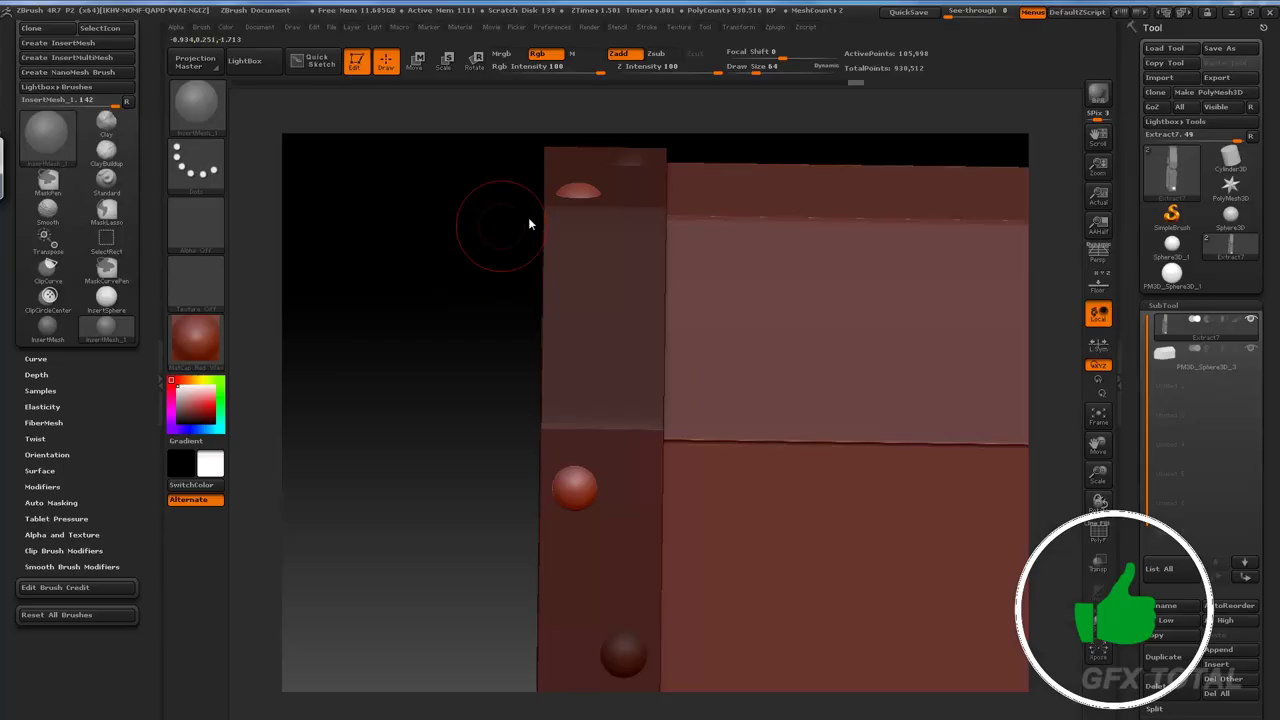
{"action": "left_click_drag", "start_coordinate": [534, 289], "coordinate": [608, 306]}
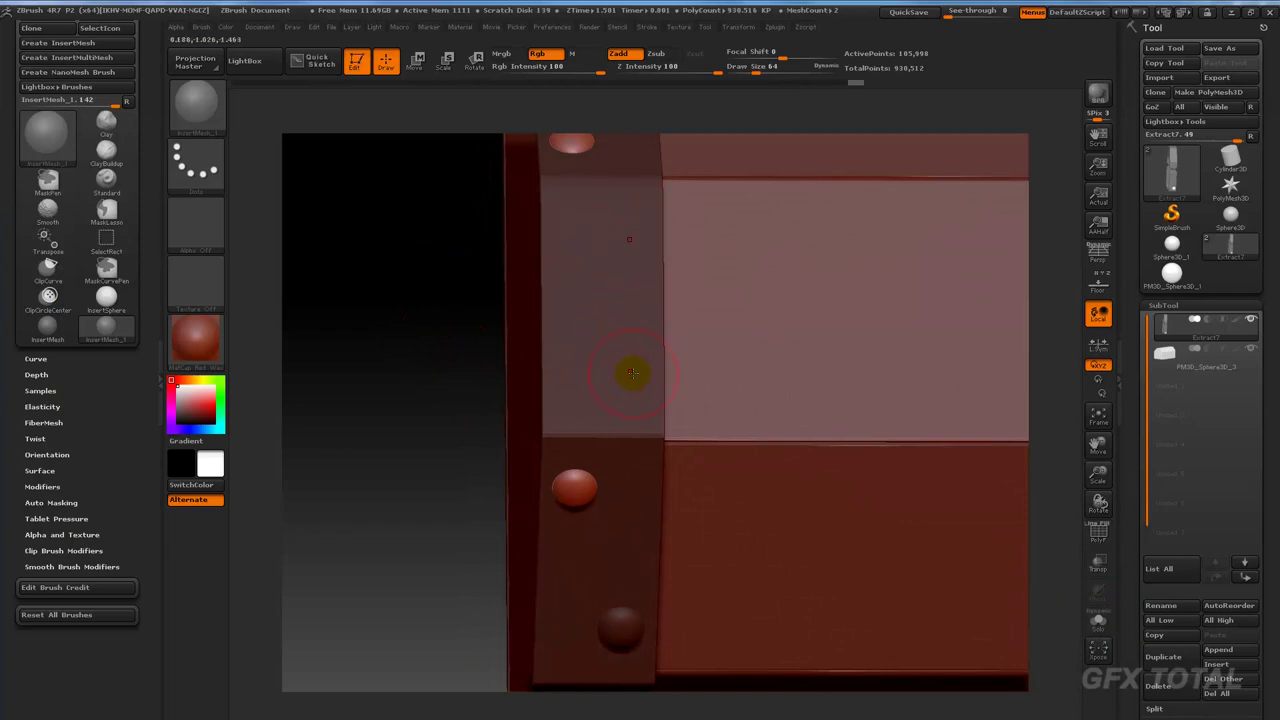
{"action": "left_click_drag", "start_coordinate": [630, 388], "coordinate": [650, 398]}
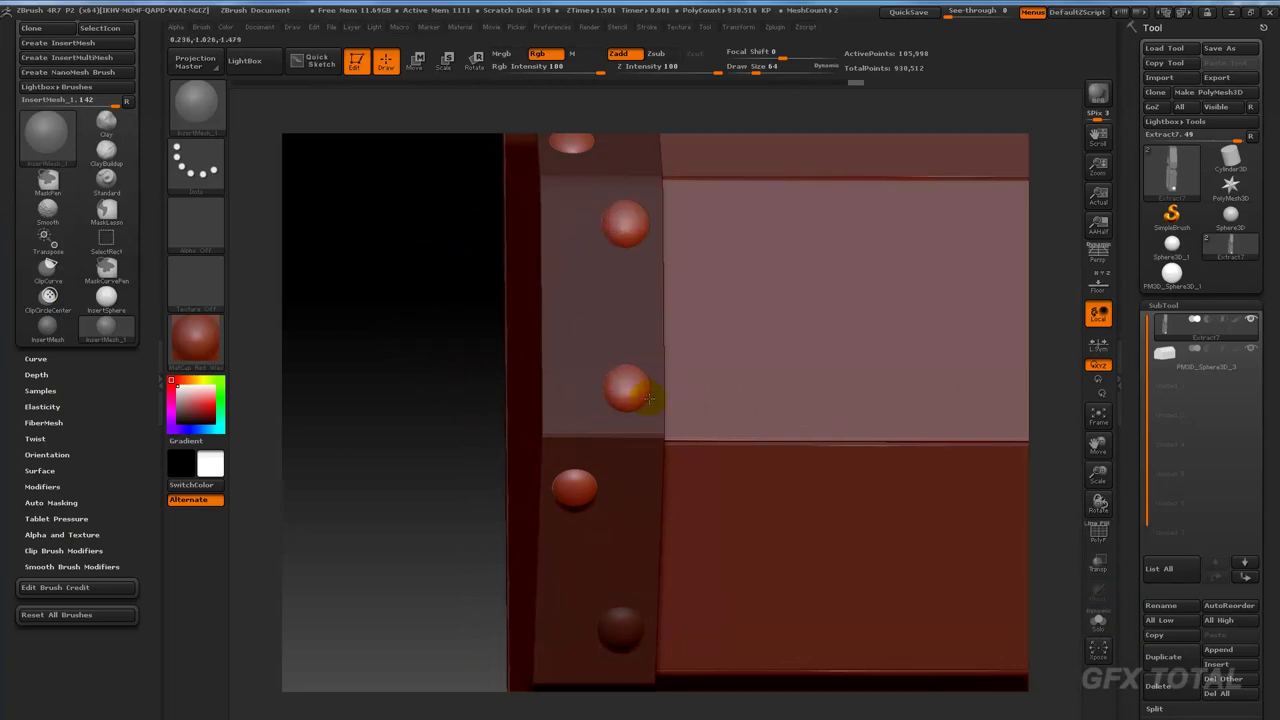
{"action": "mouse_move", "coordinate": [491, 457]}
{"action": "left_mouse_down"}
{"action": "mouse_move", "coordinate": [361, 231]}
{"action": "mouse_move", "coordinate": [379, 323]}
{"action": "left_mouse_up"}
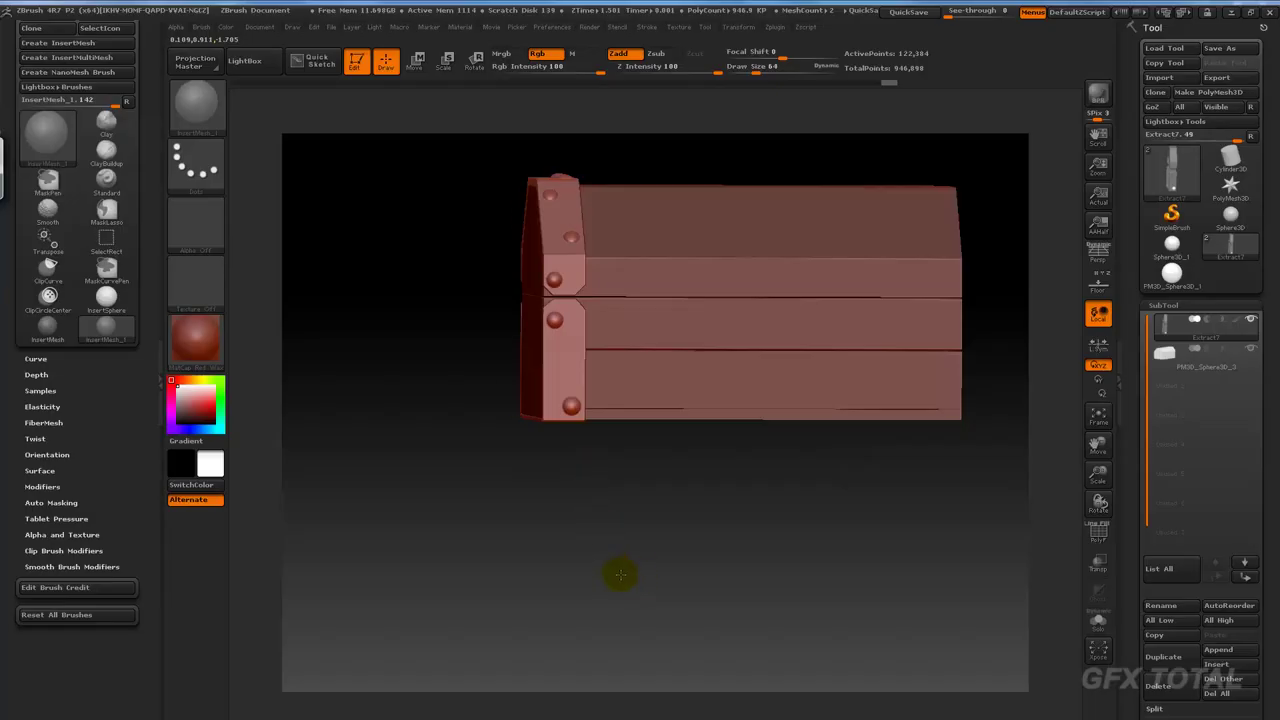
Turn the chest end-on and make PM3D_Sphere3D_3, the chest body, the active subtool.
{"action": "left_click_drag", "start_coordinate": [620, 575], "coordinate": [643, 529], "text": "shift"}
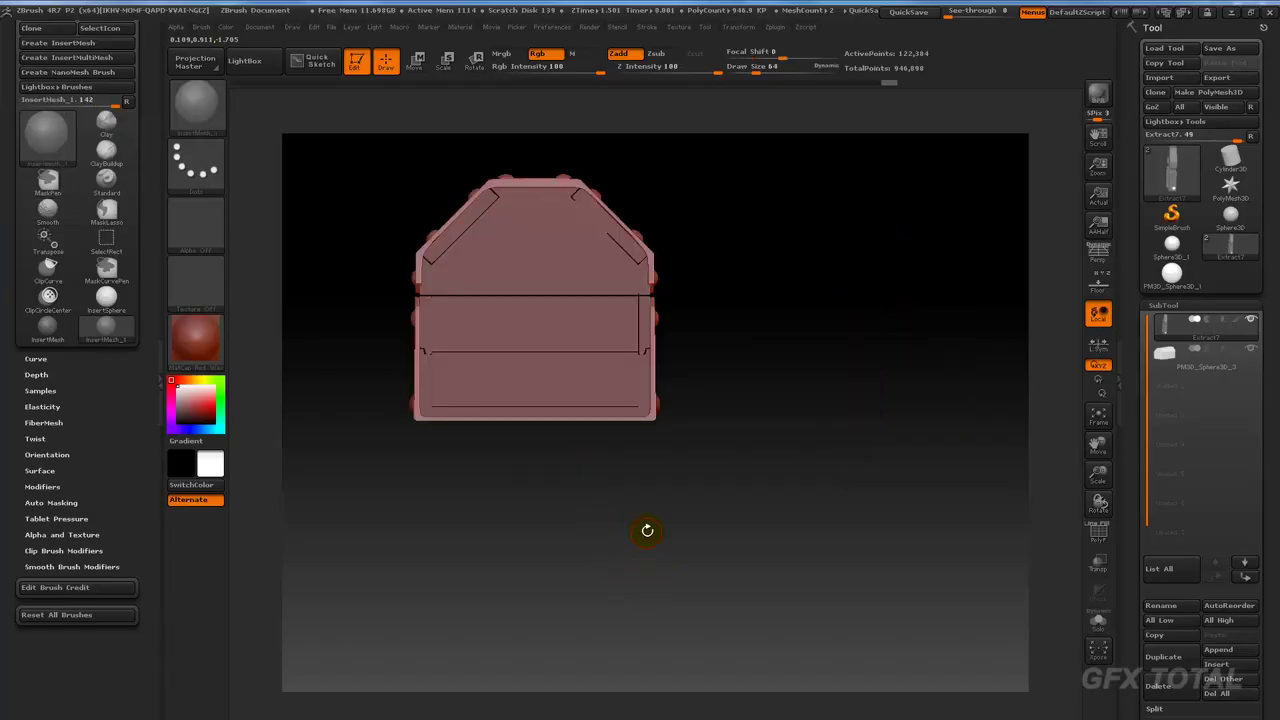
{"action": "left_click", "coordinate": [645, 357], "text": "alt"}
{"action": "left_click_drag", "start_coordinate": [780, 347], "coordinate": [786, 443]}
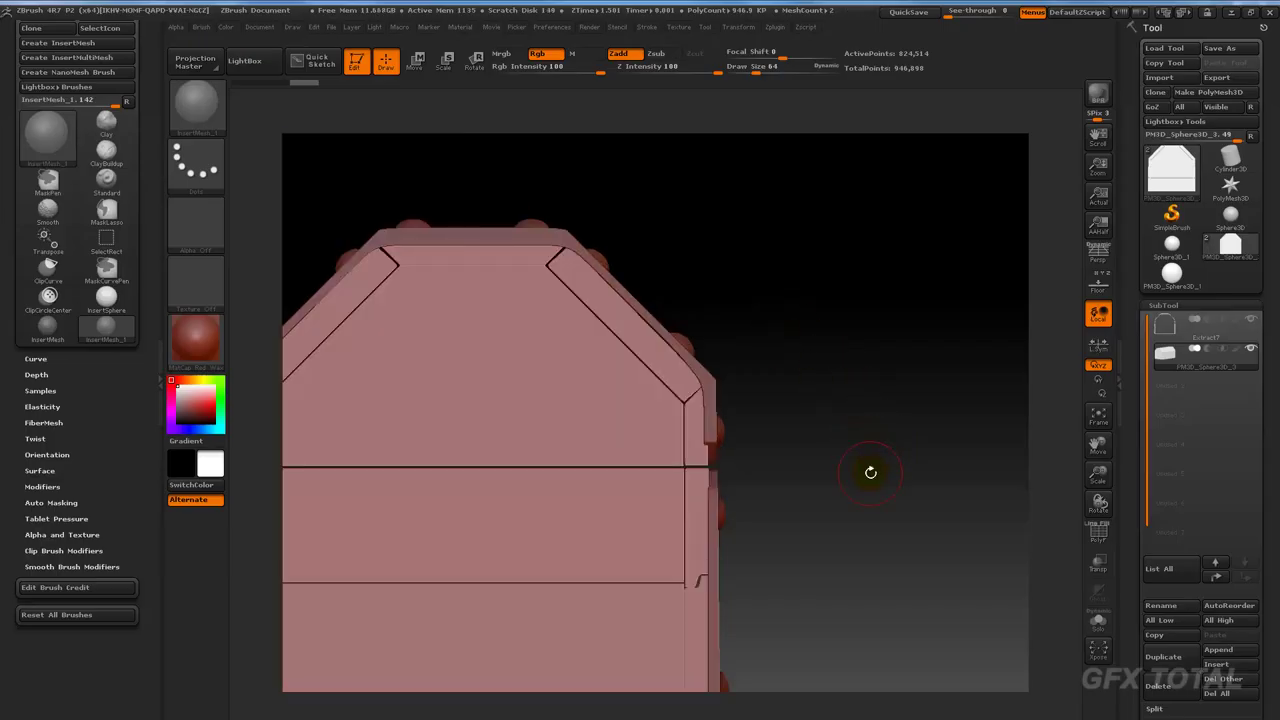
Turn on the PolyF polygroup wireframe and orbit the chest to a three-quarter view.
{"action": "left_click_drag", "start_coordinate": [870, 472], "coordinate": [860, 346], "text": "alt"}
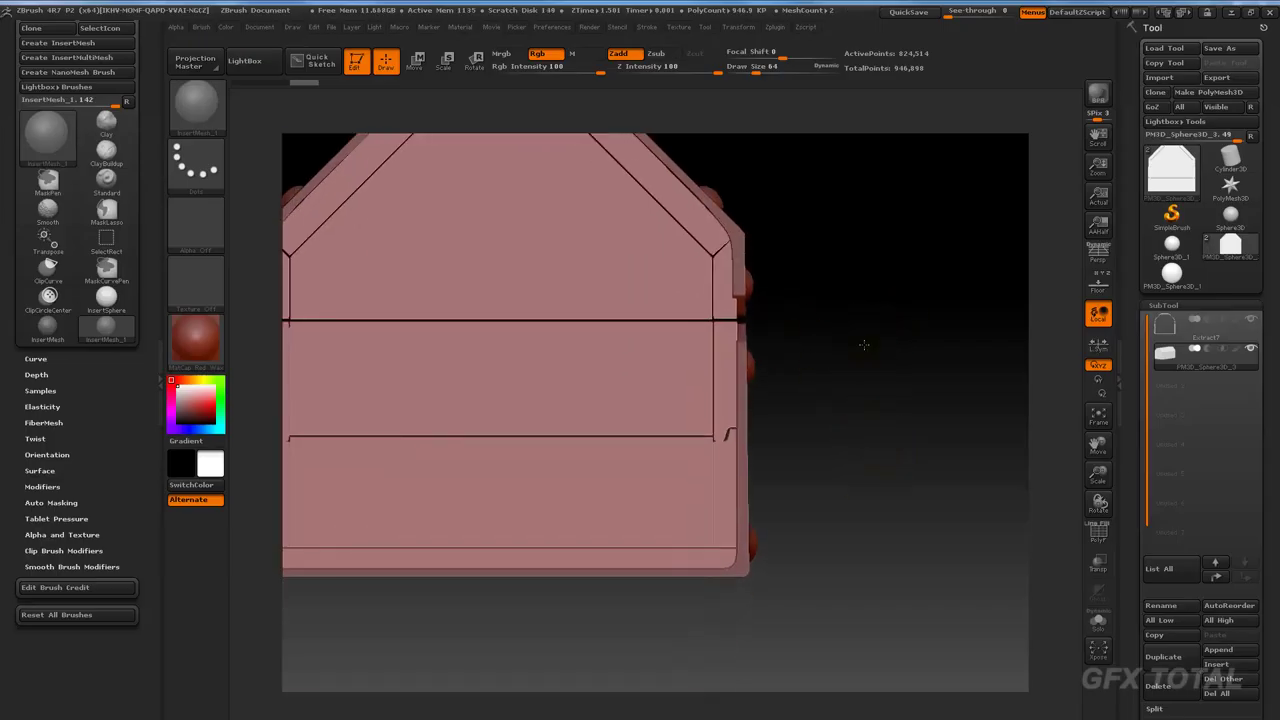
{"action": "left_click_drag", "start_coordinate": [1014, 380], "coordinate": [893, 428], "text": "alt"}
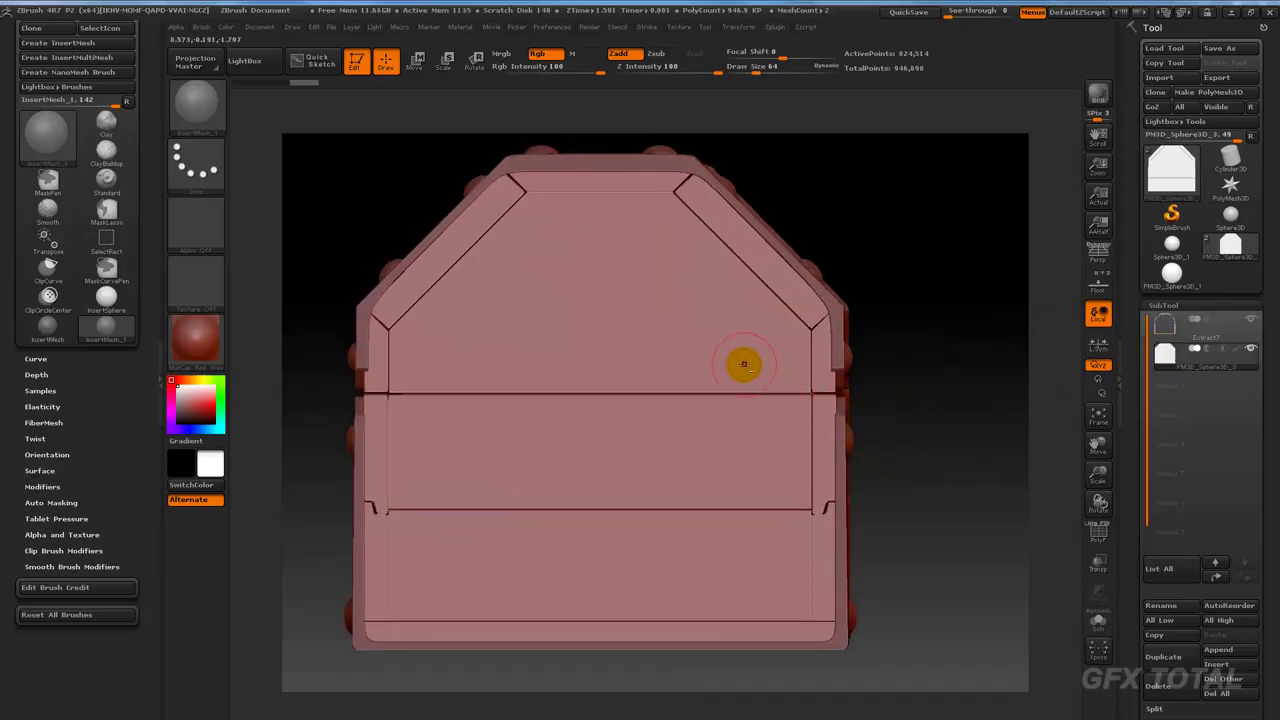
{"action": "mouse_move", "coordinate": [1014, 486]}
{"action": "left_mouse_down"}
{"action": "mouse_move", "coordinate": [937, 480]}
{"action": "mouse_move", "coordinate": [1006, 486]}
{"action": "mouse_move", "coordinate": [1100, 538]}
{"action": "left_mouse_up"}
{"action": "left_click", "coordinate": [1100, 538]}
{"action": "mouse_move", "coordinate": [1000, 557]}
{"action": "left_mouse_down"}
{"action": "mouse_move", "coordinate": [960, 523]}
{"action": "mouse_move", "coordinate": [1093, 557]}
{"action": "left_mouse_up"}
Expand Tool > Polygroups and isolate the end panel's orange polygroup.
{"action": "scroll", "coordinate": [1126, 600], "scroll_direction": "down", "scroll_amount": 3}
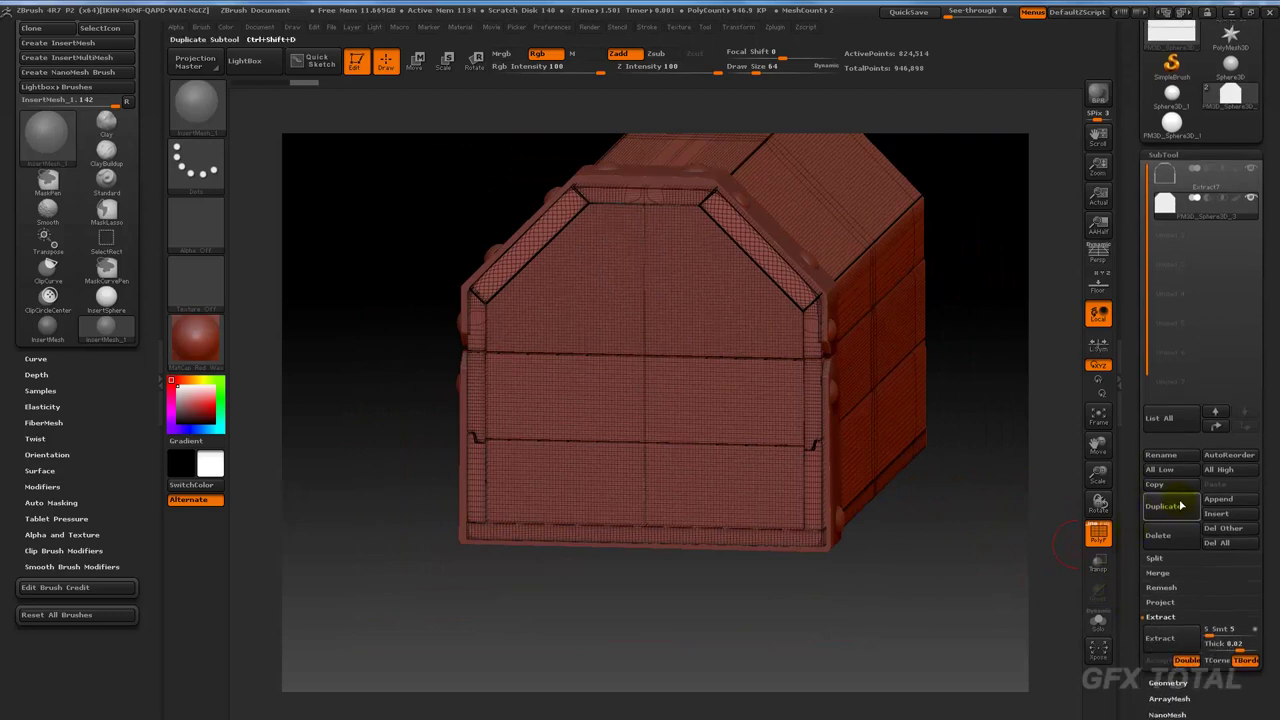
{"action": "scroll", "coordinate": [1128, 643], "scroll_direction": "down", "scroll_amount": 5}
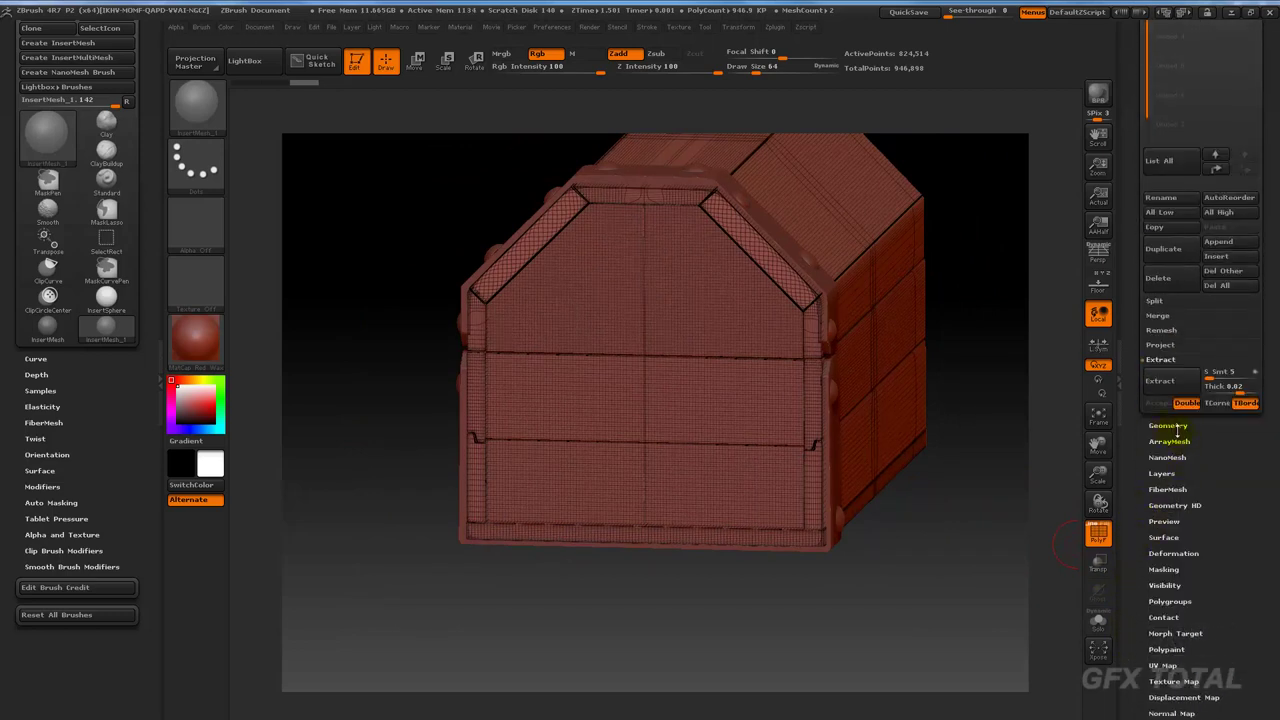
{"action": "left_click", "coordinate": [1170, 601]}
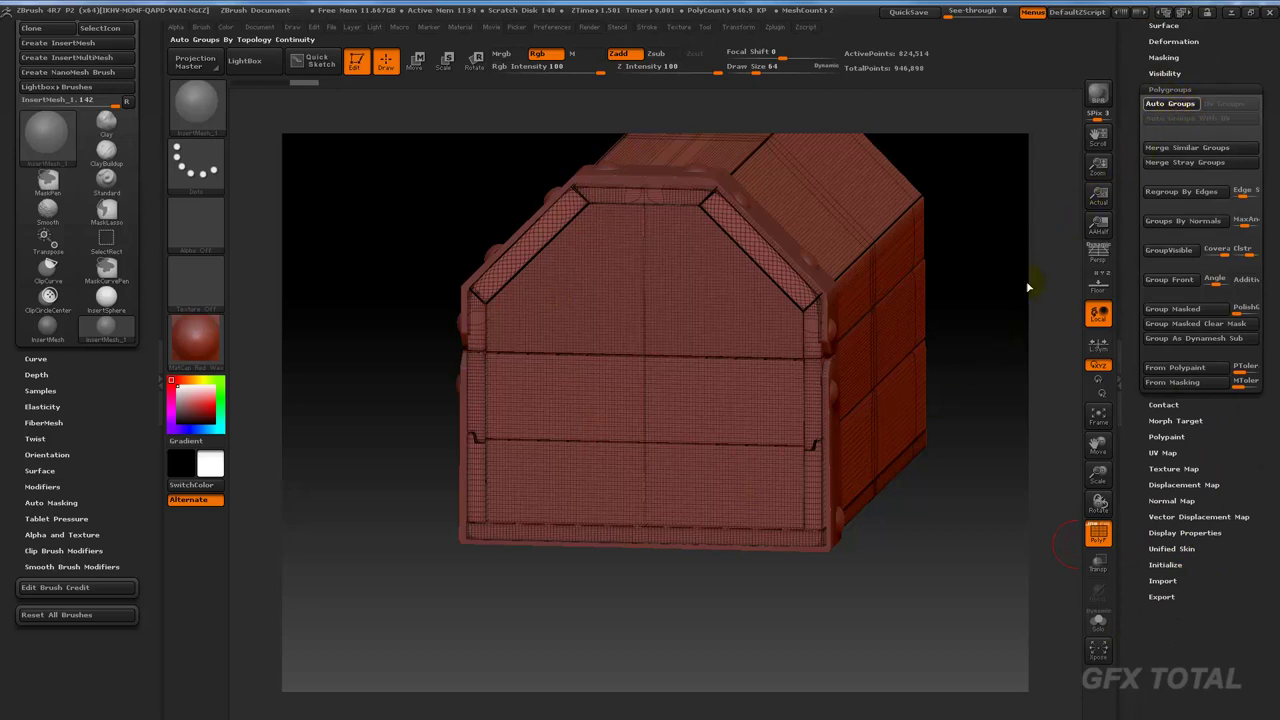
{"action": "left_click", "coordinate": [692, 327], "text": "ctrl+shift"}
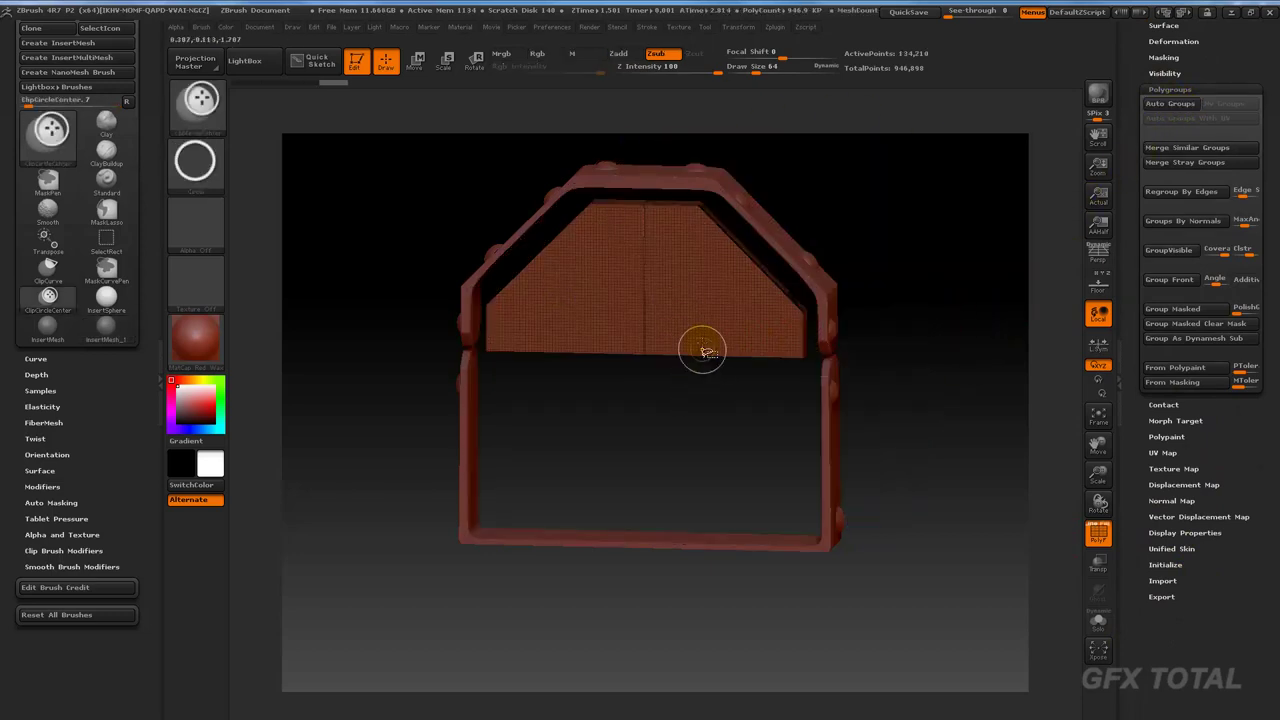
Hide the end panel's orange, olive and magenta polygroups.
{"action": "left_click", "coordinate": [700, 346], "text": "ctrl+shift"}
{"action": "left_click", "coordinate": [708, 430], "text": "ctrl+alt+shift"}
{"action": "left_click", "coordinate": [720, 470], "text": "ctrl+shift"}
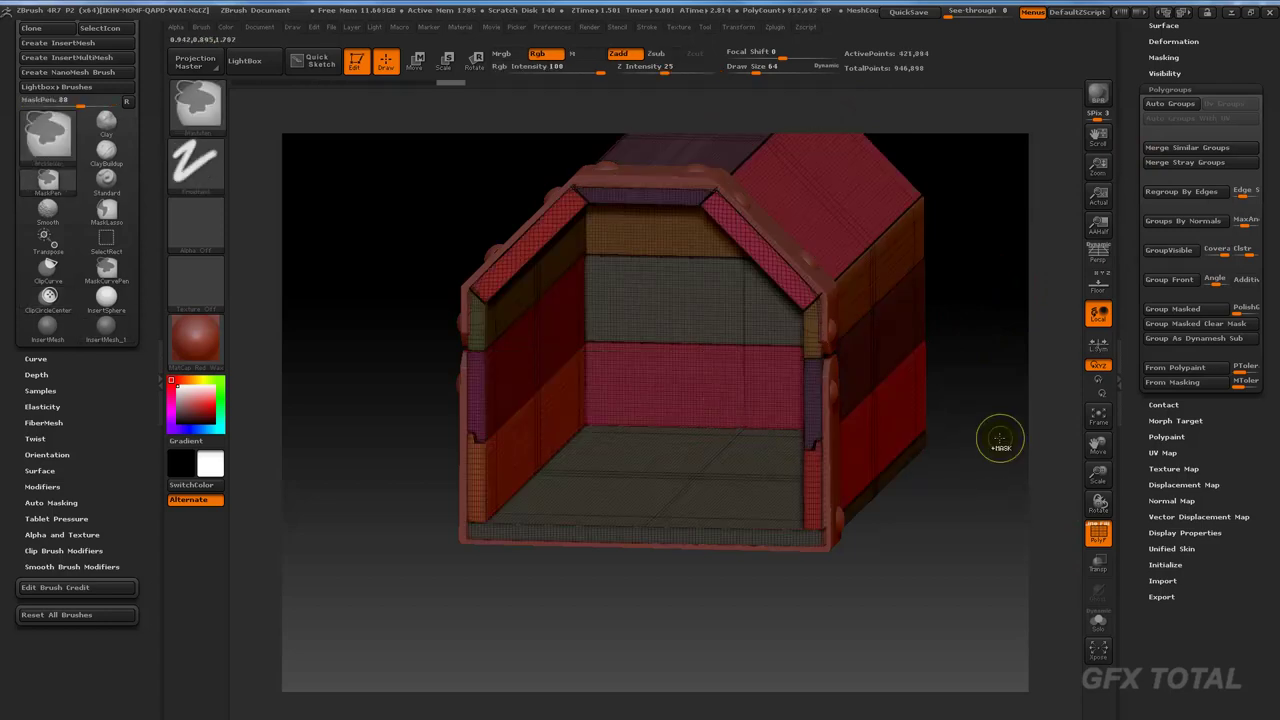
{"action": "key", "text": "ctrl"}
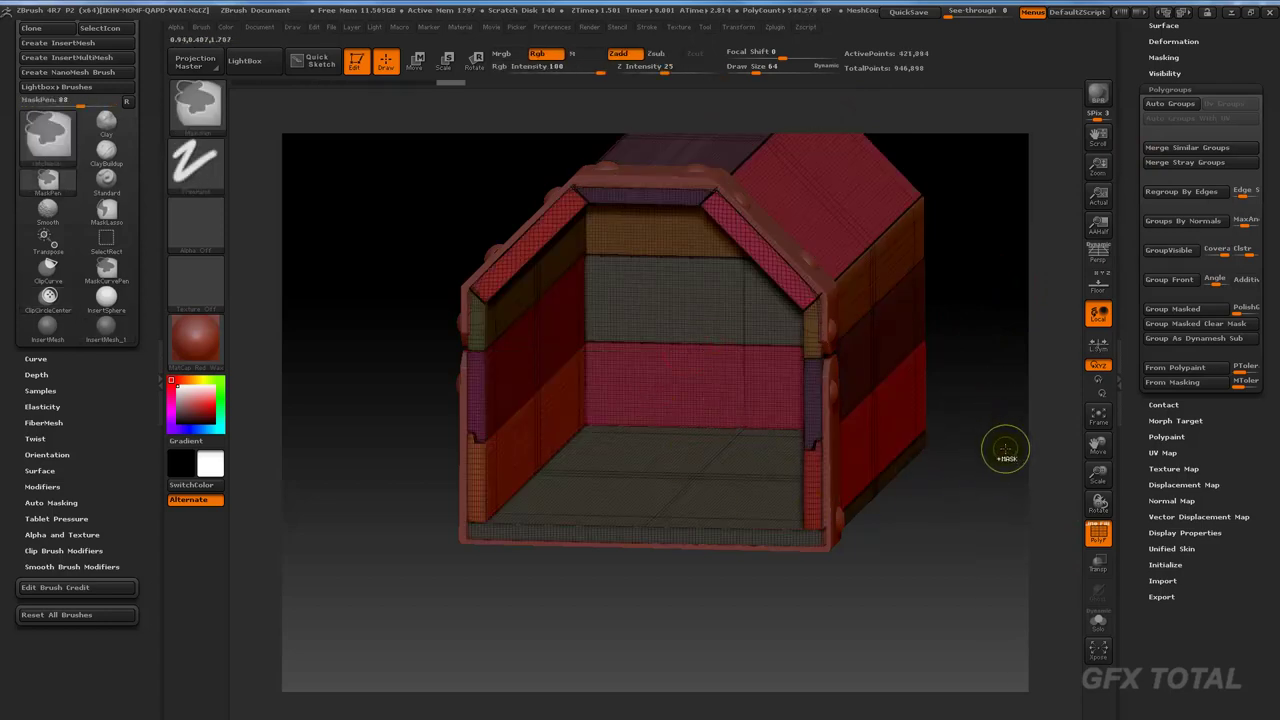
{"action": "left_click_drag", "start_coordinate": [997, 387], "coordinate": [1005, 305]}
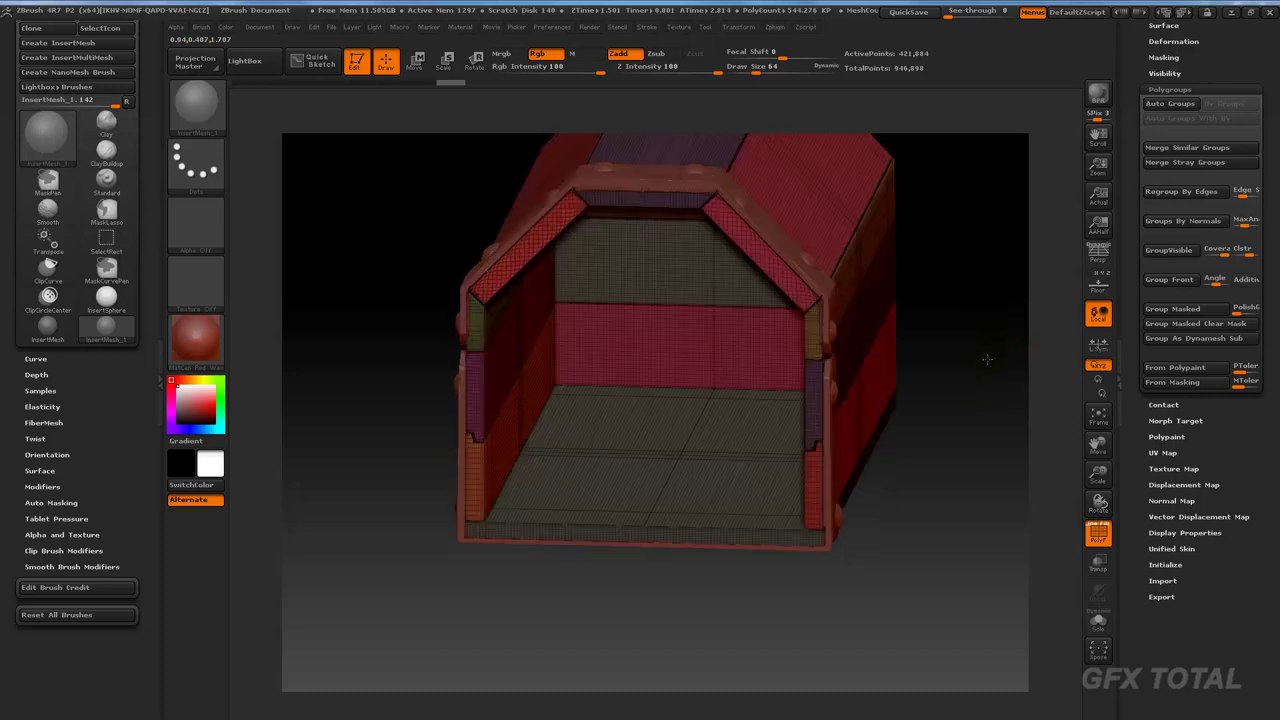
{"action": "left_click_drag", "start_coordinate": [1228, 63], "coordinate": [1211, 152]}
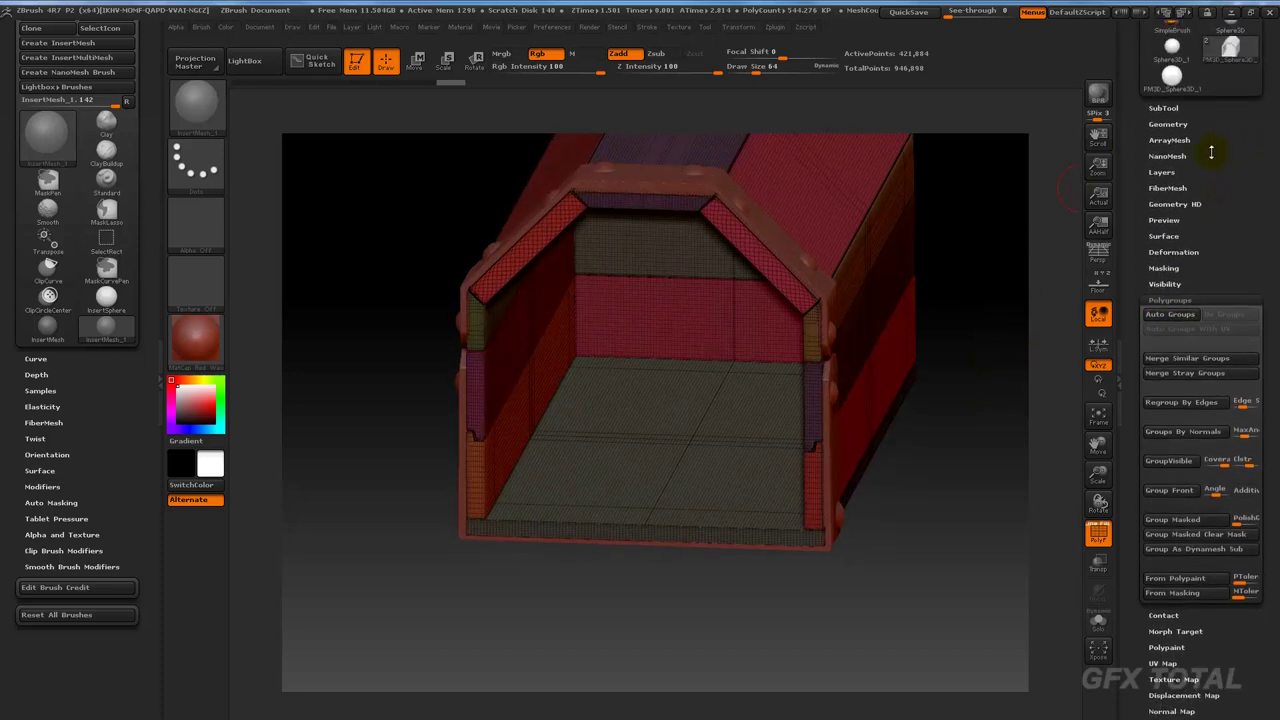
Use SubTool > Split > Split Hidden to separate the end panel, then select the new subtool.
{"action": "left_click", "coordinate": [1168, 109]}
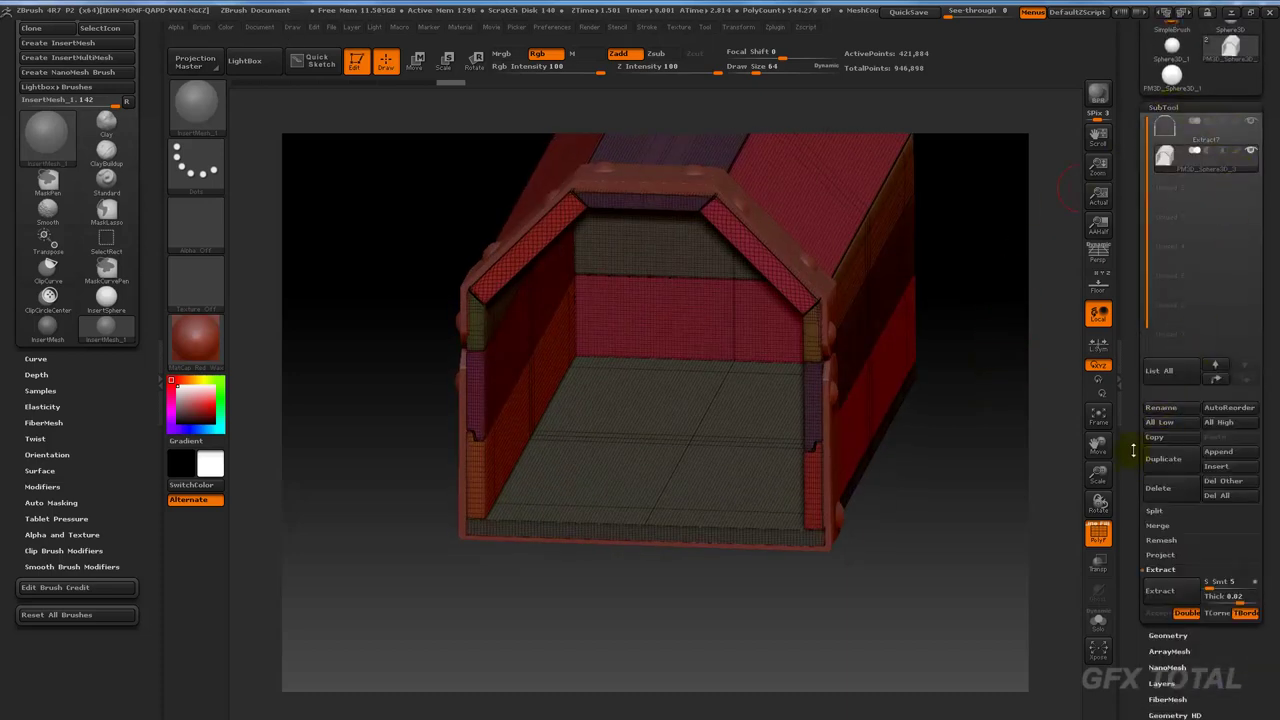
{"action": "left_click_drag", "start_coordinate": [1133, 451], "coordinate": [1133, 367]}
{"action": "left_click", "coordinate": [1158, 426]}
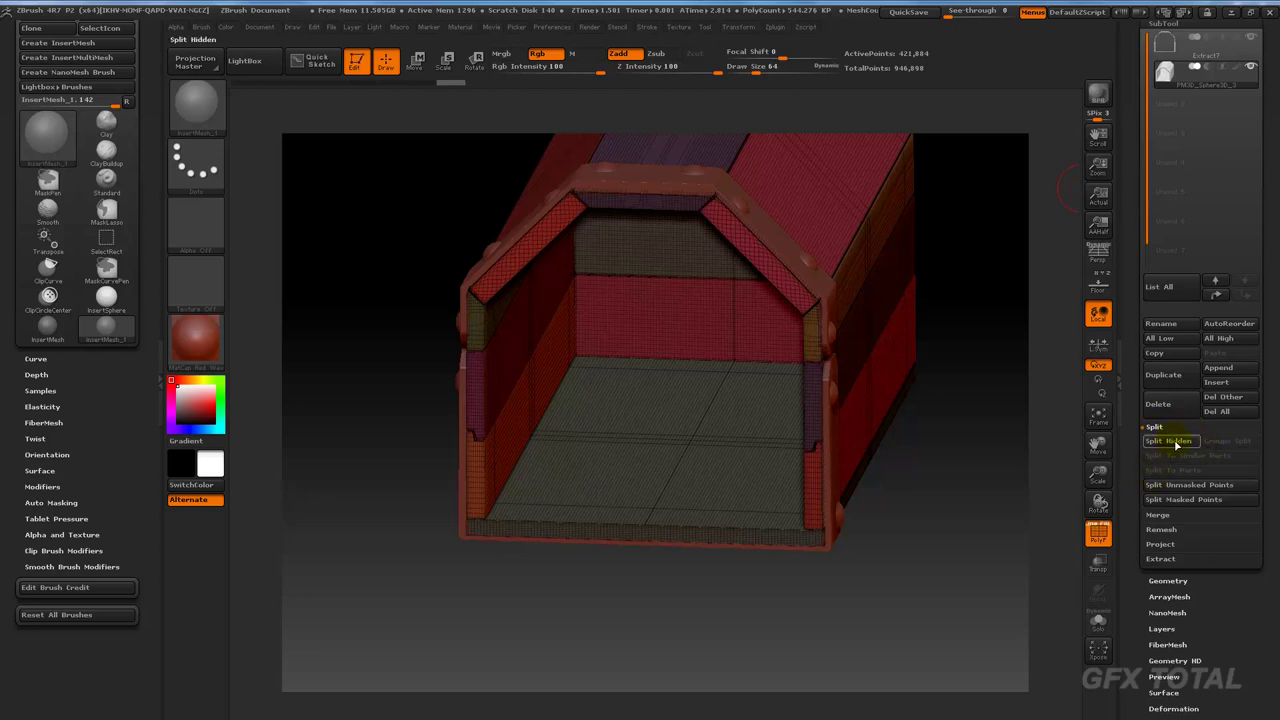
{"action": "left_click", "coordinate": [1170, 444]}
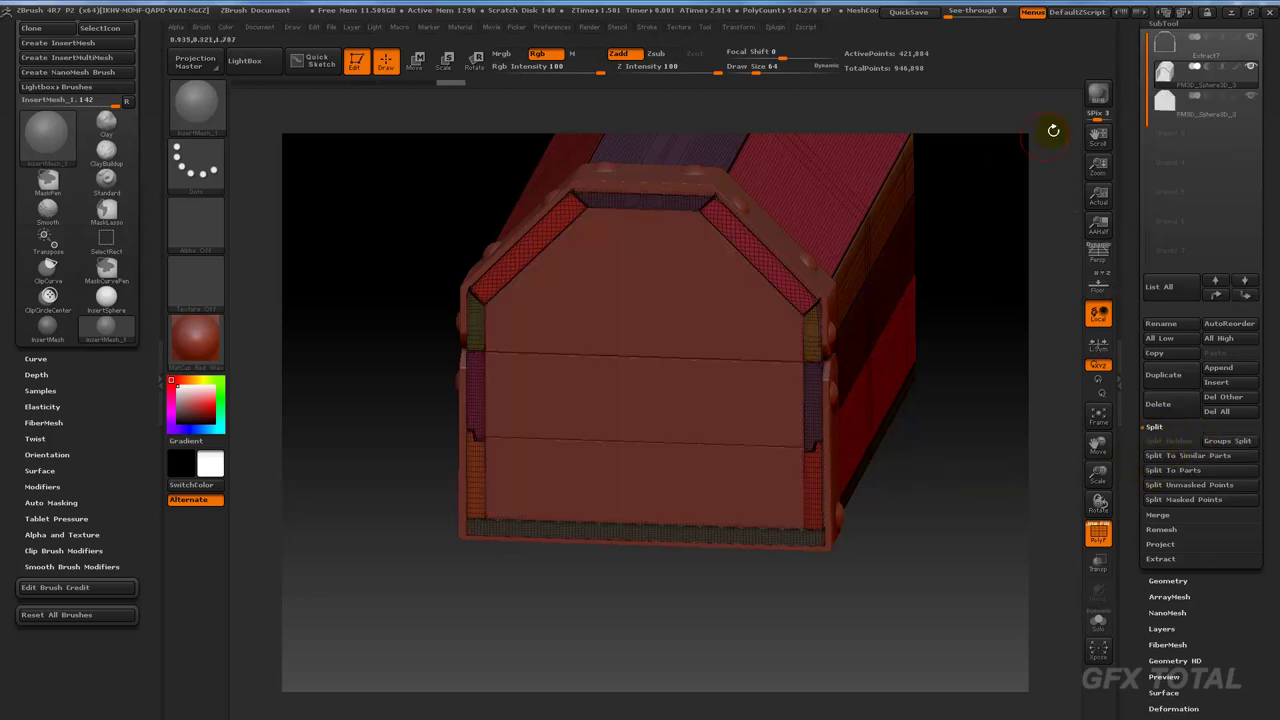
{"action": "left_click", "coordinate": [1165, 115]}
{"action": "left_click_drag", "start_coordinate": [986, 443], "coordinate": [951, 391], "text": "shift"}
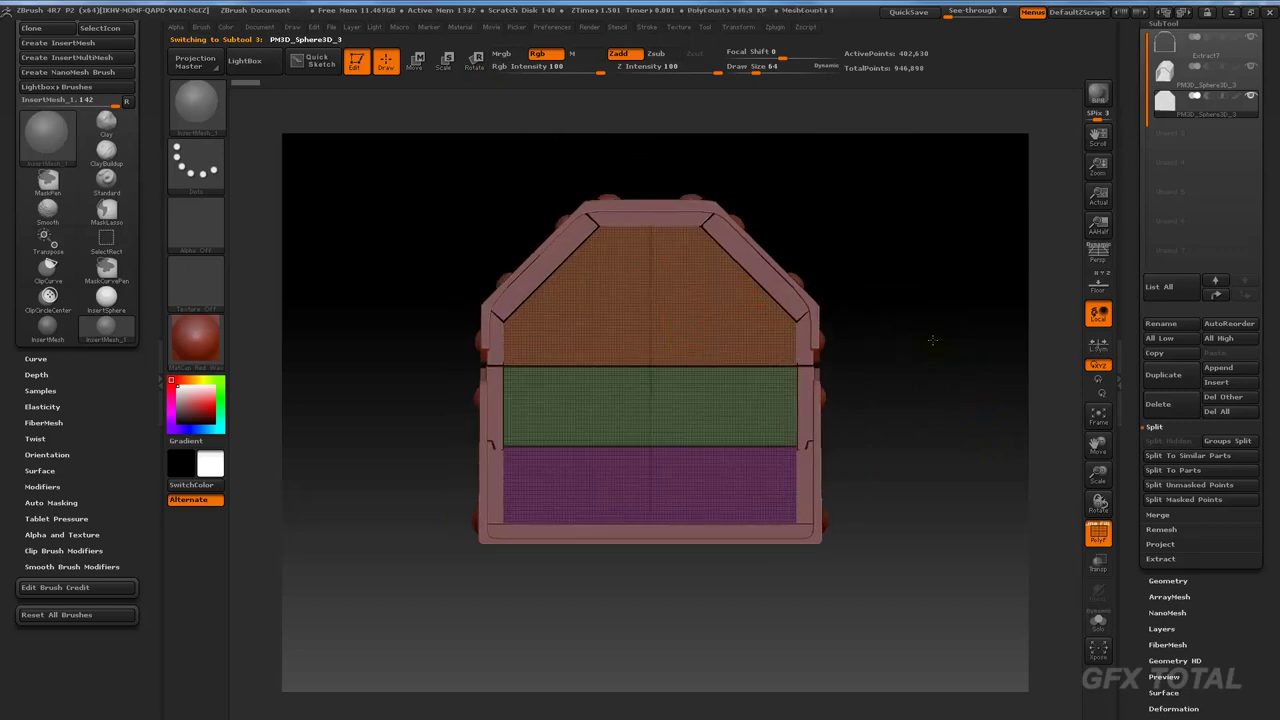
{"action": "left_click_drag", "start_coordinate": [932, 340], "coordinate": [926, 344]}
{"action": "scroll", "coordinate": [1141, 453], "scroll_direction": "down", "scroll_amount": 3}
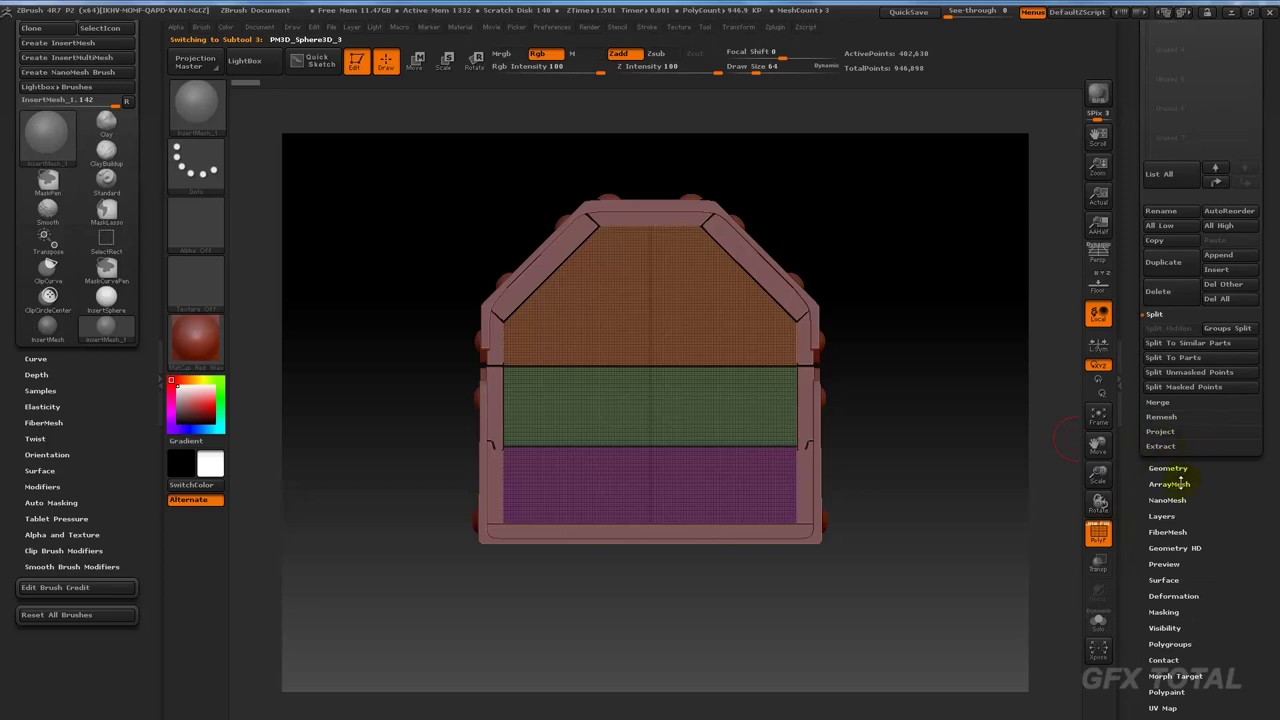
Enlarge the end panel subtool with the Deformation Size slider and view it from the side.
{"action": "left_click", "coordinate": [1174, 596]}
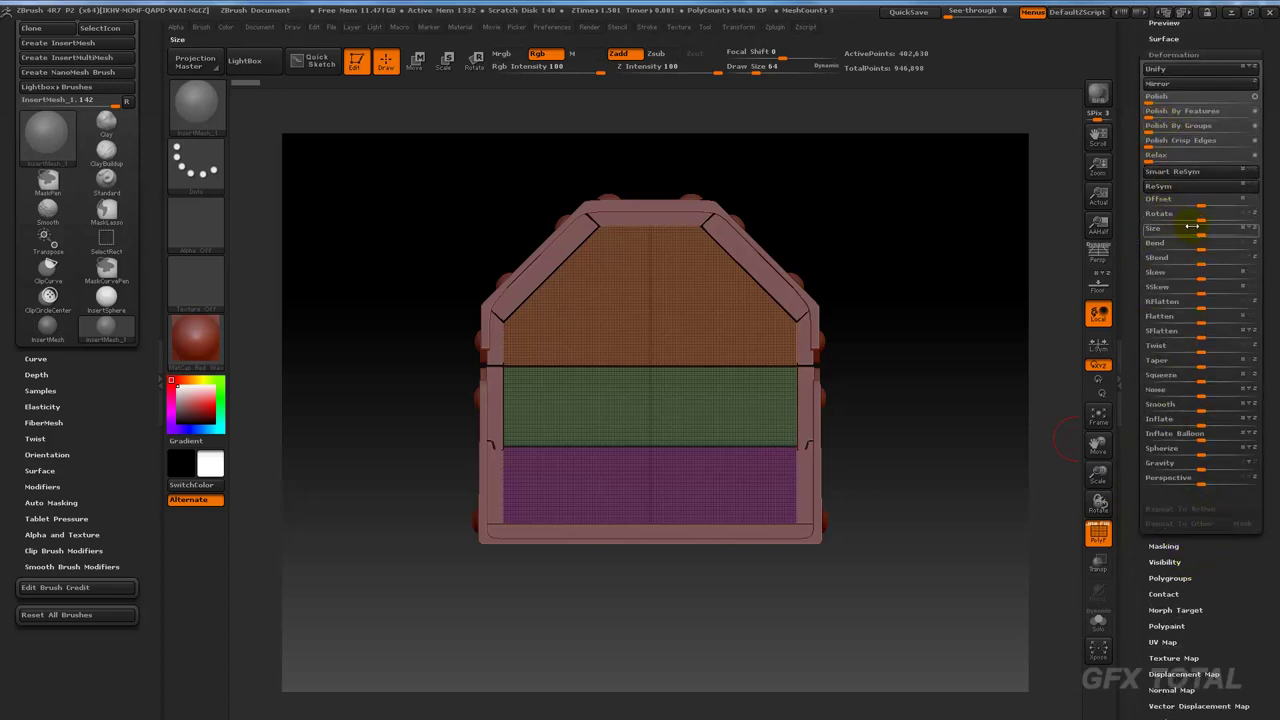
{"action": "left_click_drag", "start_coordinate": [1203, 234], "coordinate": [1210, 232]}
{"action": "left_click_drag", "start_coordinate": [1003, 343], "coordinate": [923, 371]}
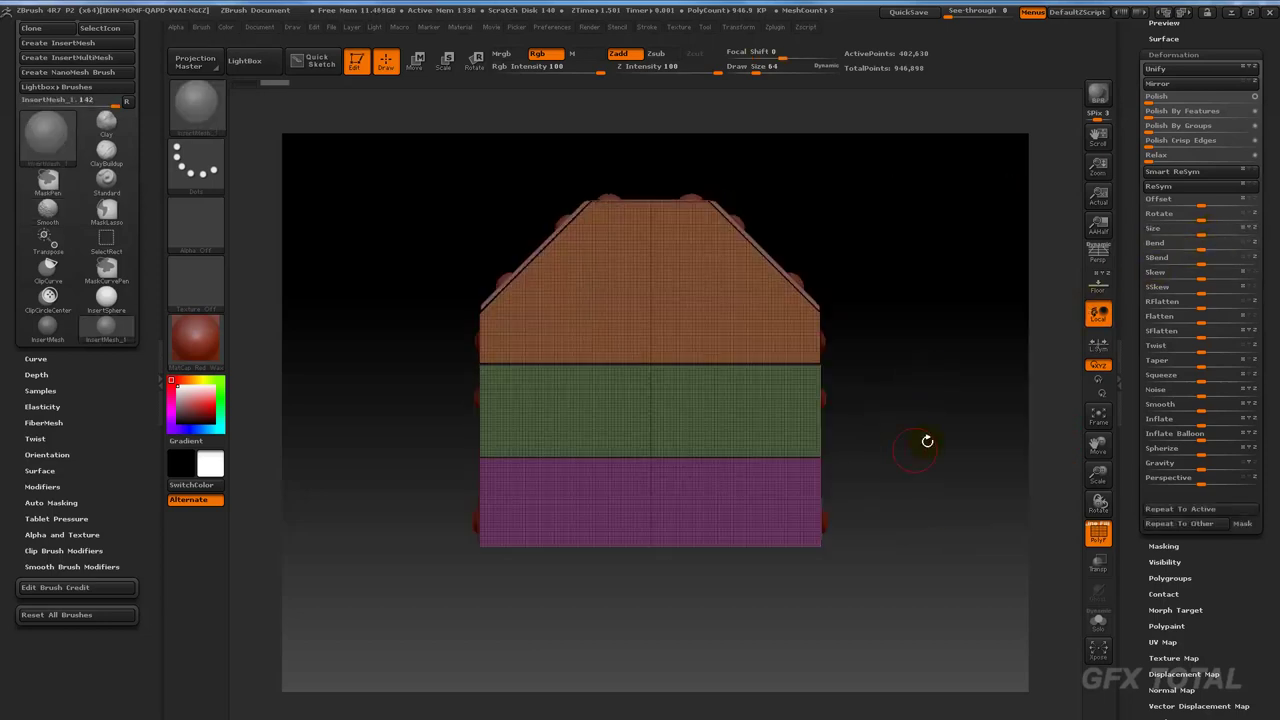
{"action": "mouse_move", "coordinate": [937, 451]}
{"action": "left_mouse_down"}
{"action": "mouse_move", "coordinate": [880, 457]}
{"action": "mouse_move", "coordinate": [800, 420]}
{"action": "left_mouse_up"}
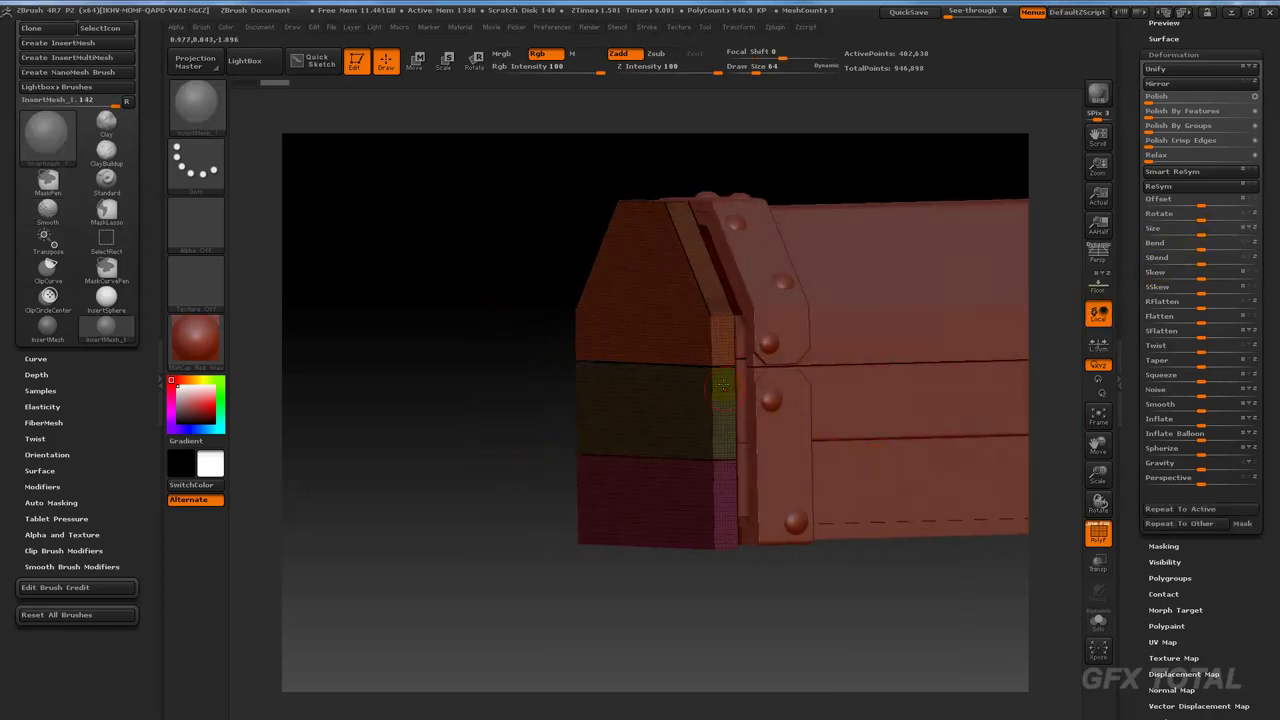
{"action": "left_click_drag", "start_coordinate": [543, 464], "coordinate": [514, 451], "text": "shift"}
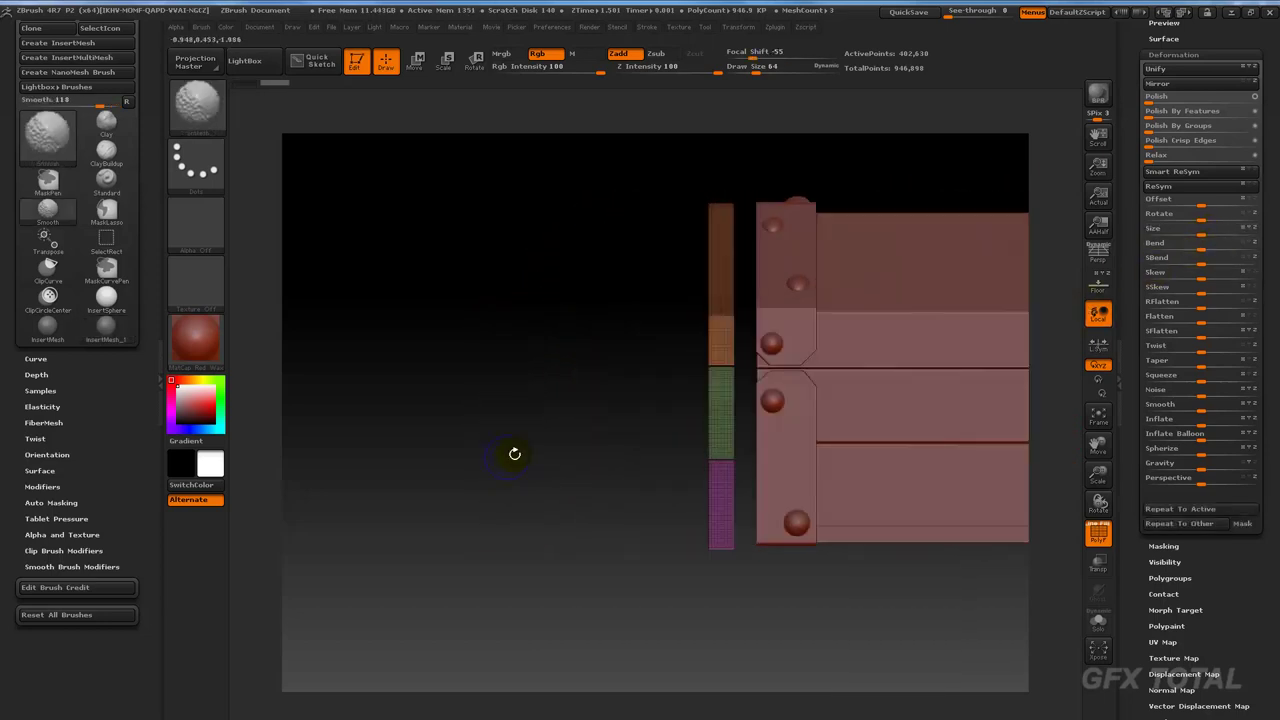
Trim the strip's left edge with a vertical ClipCurve cut.
{"action": "left_click", "coordinate": [198, 98], "text": "ctrl+shift"}
{"action": "left_click", "coordinate": [391, 175]}
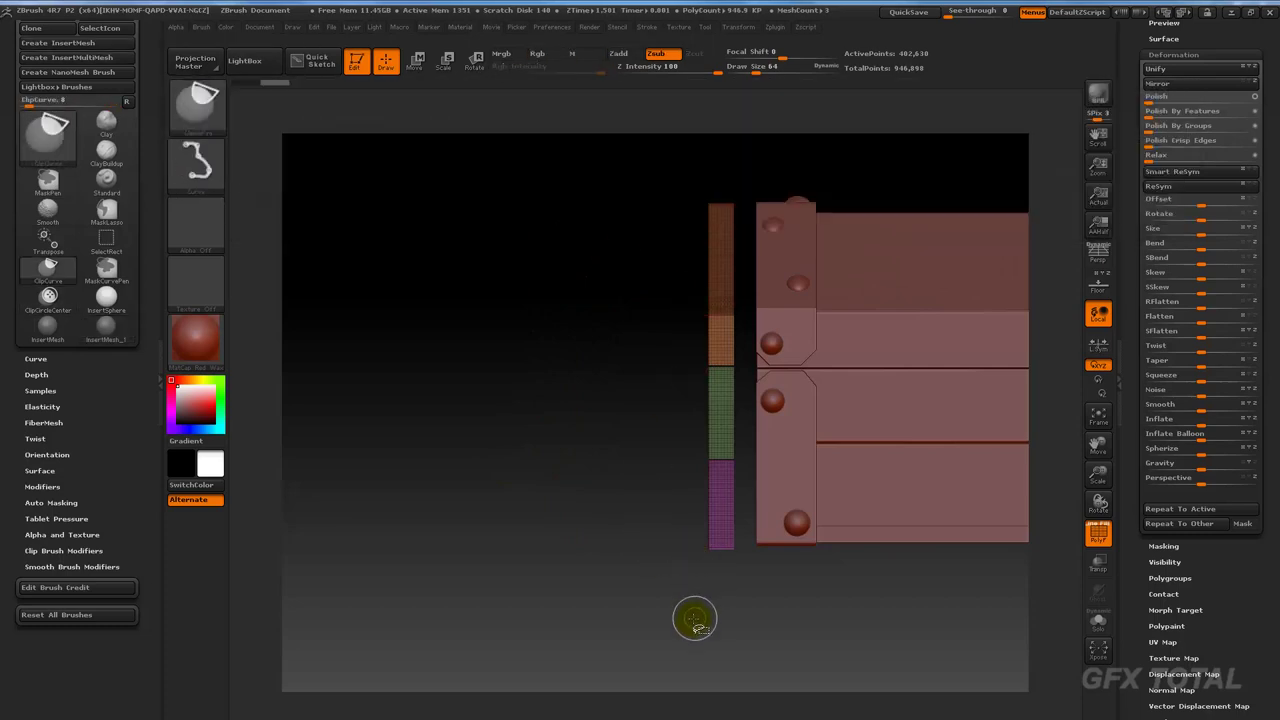
{"action": "mouse_move", "coordinate": [691, 616]}
{"action": "left_mouse_down", "text": "ctrl+shift"}
{"action": "mouse_move", "coordinate": [681, 298]}
{"action": "mouse_move", "coordinate": [708, 152]}
{"action": "mouse_move", "coordinate": [670, 186]}
{"action": "left_mouse_up", "text": "ctrl+shift"}
{"action": "left_click_drag", "start_coordinate": [529, 214], "coordinate": [537, 240]}
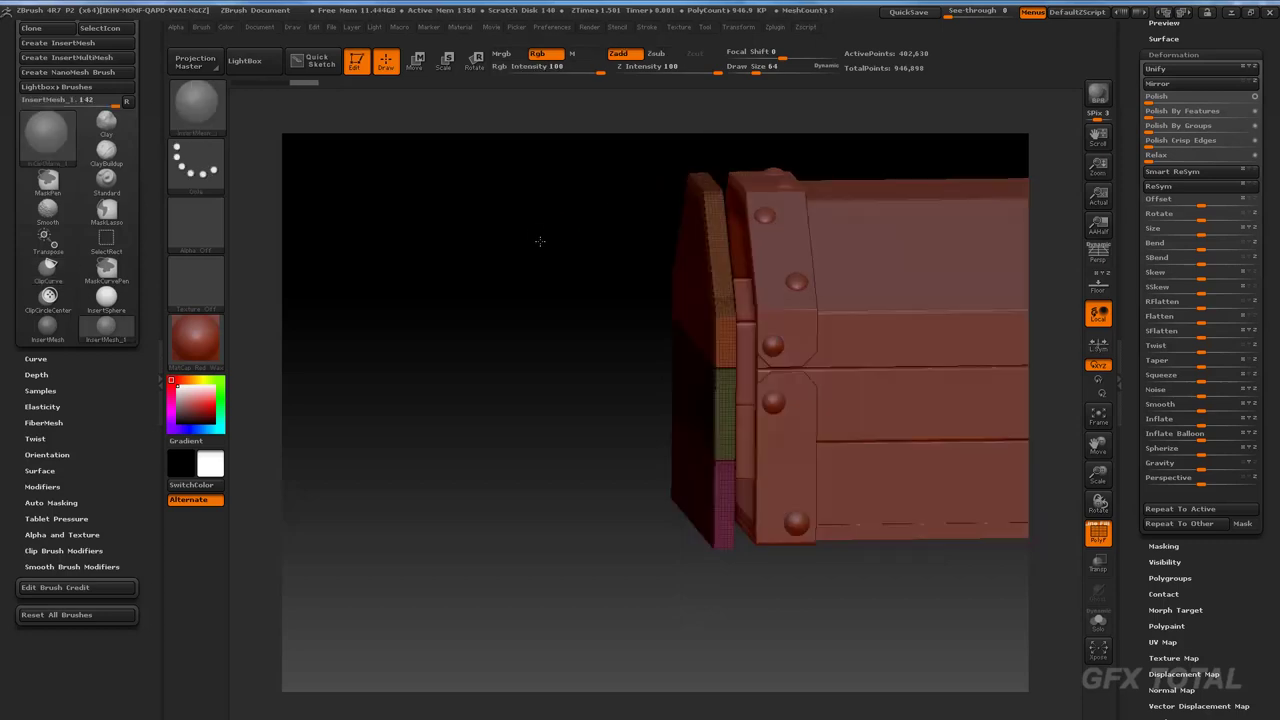
Transpose-move the strip slightly right and nudge it into place against the chest end.
{"action": "key", "text": "w"}
{"action": "left_click_drag", "start_coordinate": [743, 358], "coordinate": [909, 351]}
{"action": "left_click_drag", "start_coordinate": [823, 351], "coordinate": [837, 349]}
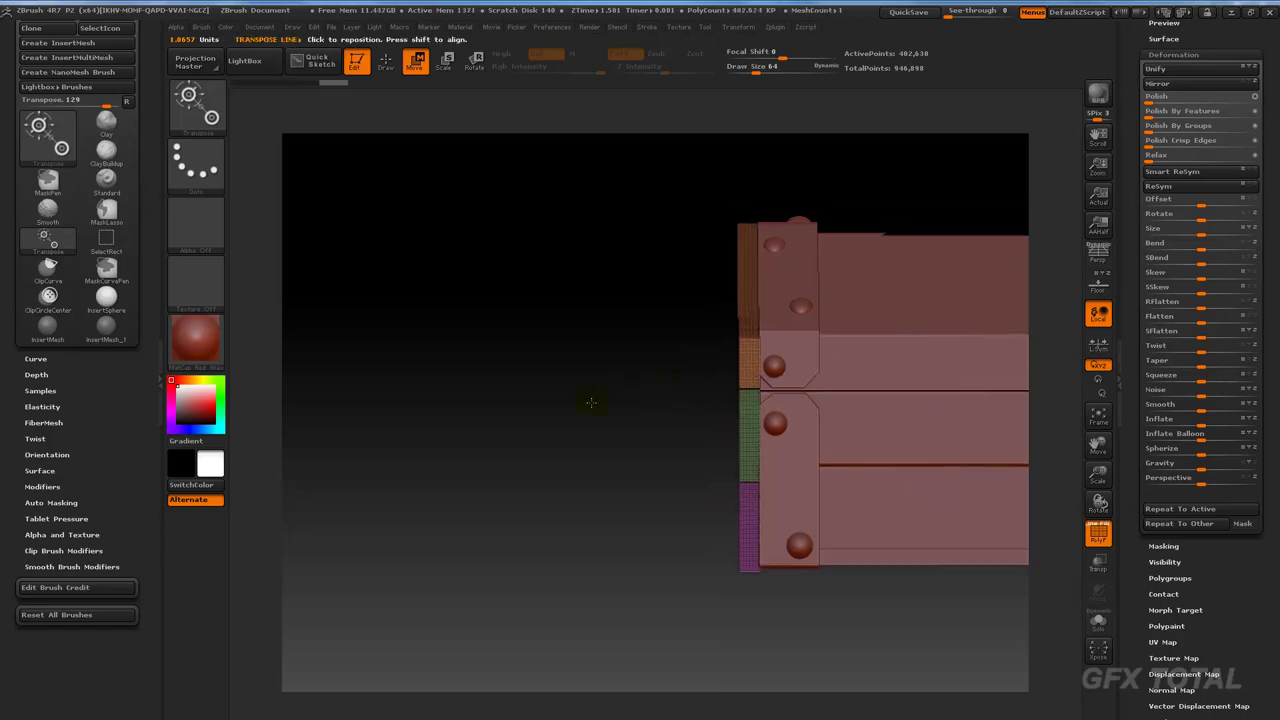
{"action": "left_click_drag", "start_coordinate": [586, 397], "coordinate": [600, 397], "text": "alt"}
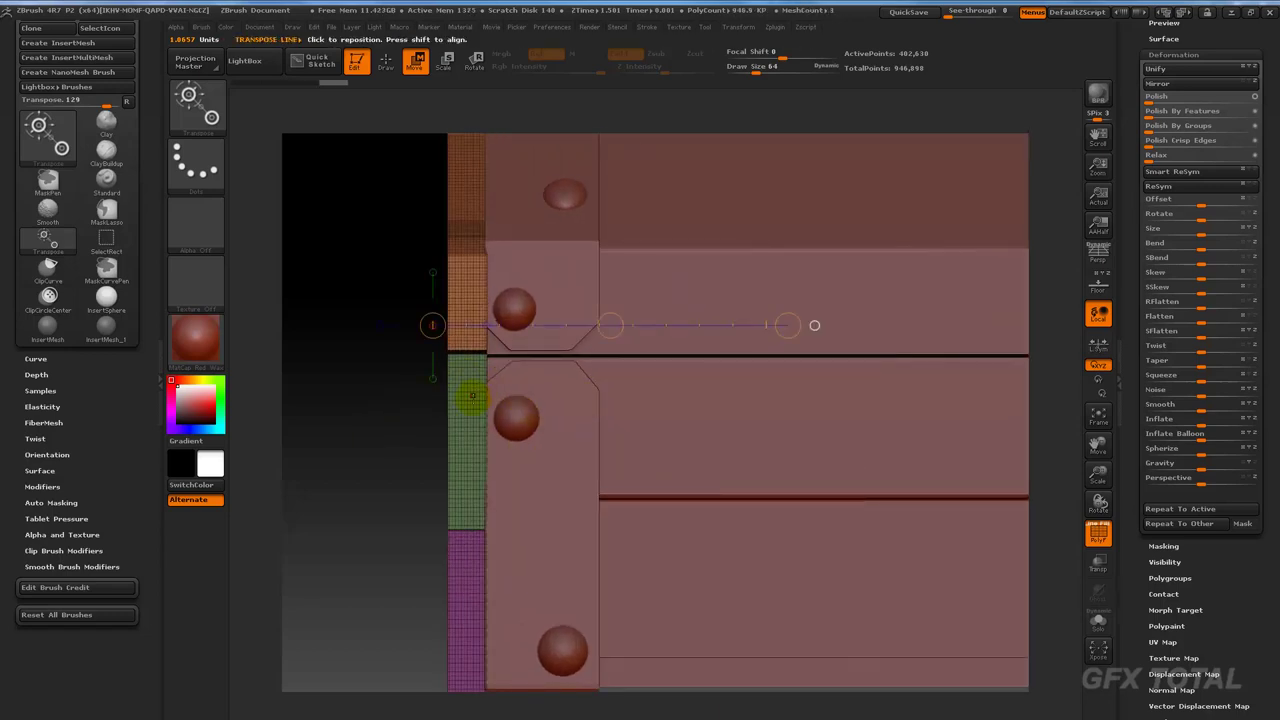
{"action": "left_click_drag", "start_coordinate": [471, 209], "coordinate": [471, 400]}
{"action": "left_click_drag", "start_coordinate": [471, 305], "coordinate": [471, 322]}
{"action": "mouse_move", "coordinate": [363, 357]}
{"action": "left_mouse_down"}
{"action": "mouse_move", "coordinate": [449, 371]}
{"action": "mouse_move", "coordinate": [752, 306]}
{"action": "mouse_move", "coordinate": [930, 440]}
{"action": "left_mouse_up"}
Toggle Solo off again and turn on Transp to make the chest see-through.
{"action": "left_click", "coordinate": [1099, 624]}
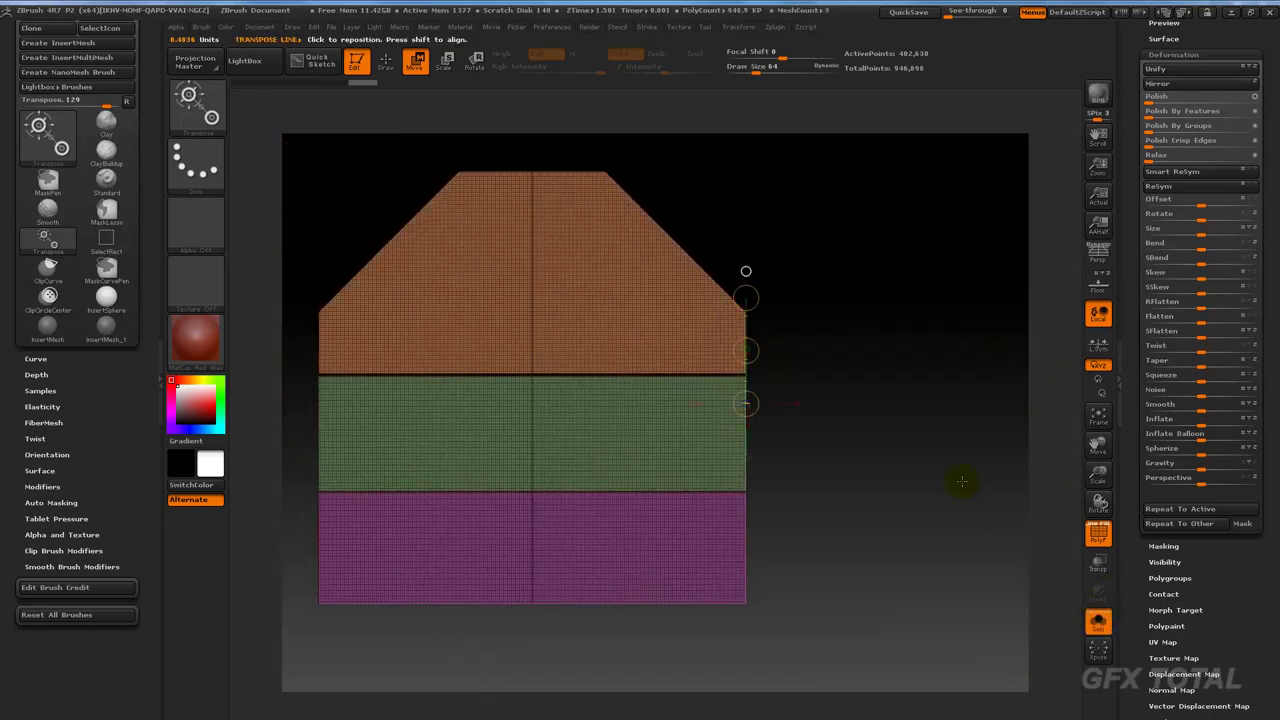
{"action": "left_click", "coordinate": [1099, 622]}
{"action": "left_click", "coordinate": [1097, 564]}
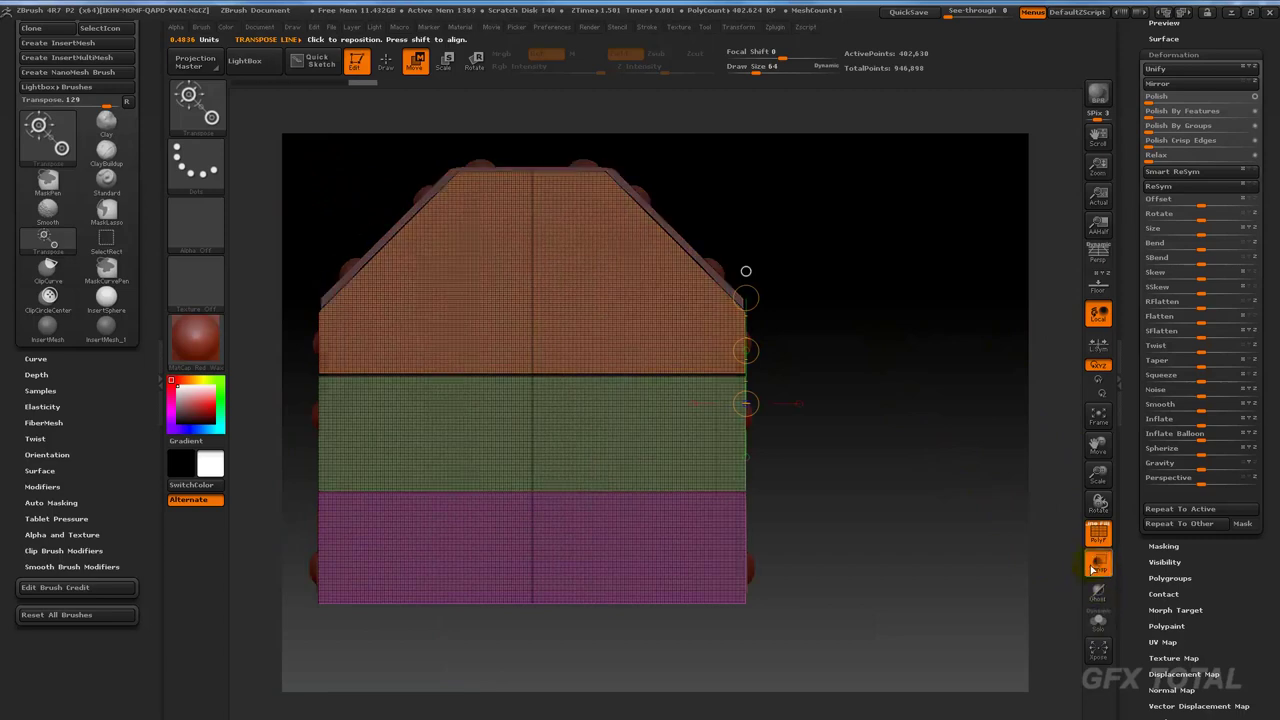
{"action": "mouse_move", "coordinate": [859, 242]}
{"action": "left_mouse_down", "text": "alt"}
{"action": "mouse_move", "coordinate": [857, 294]}
{"action": "mouse_move", "coordinate": [880, 303]}
{"action": "mouse_move", "coordinate": [735, 285]}
{"action": "left_mouse_up", "text": "alt"}
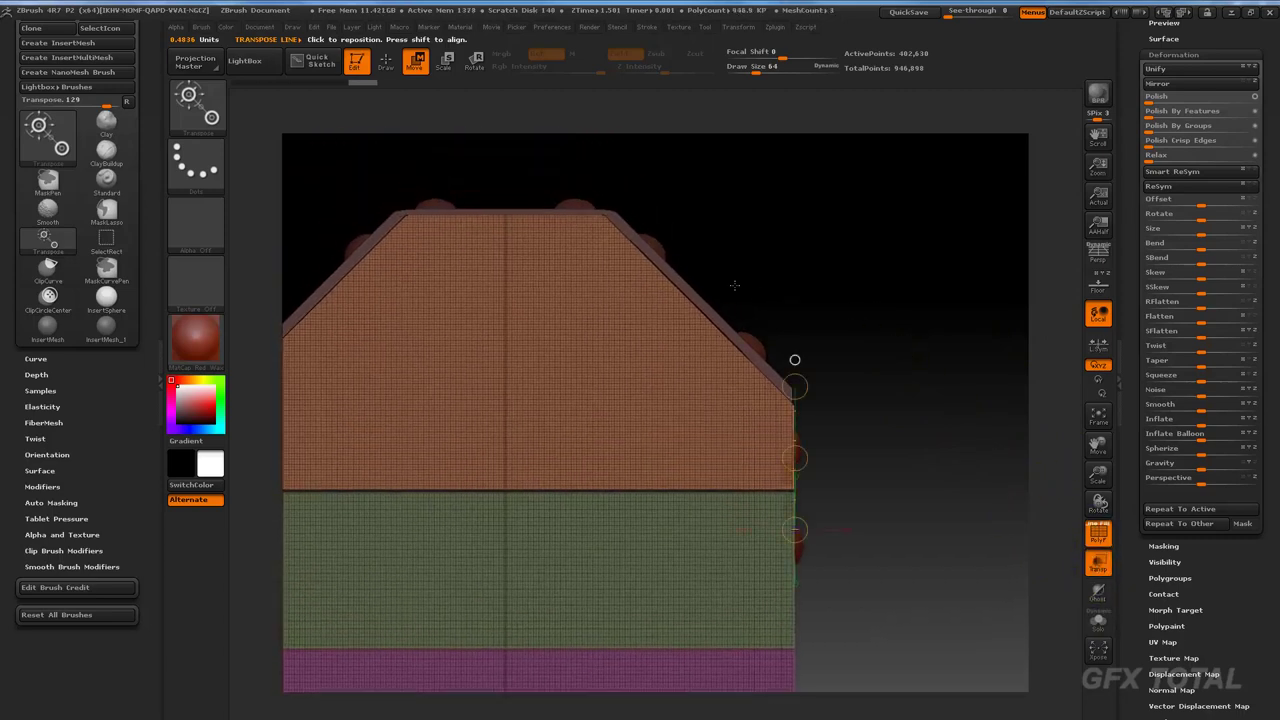
{"action": "key", "text": "ctrl+shift"}
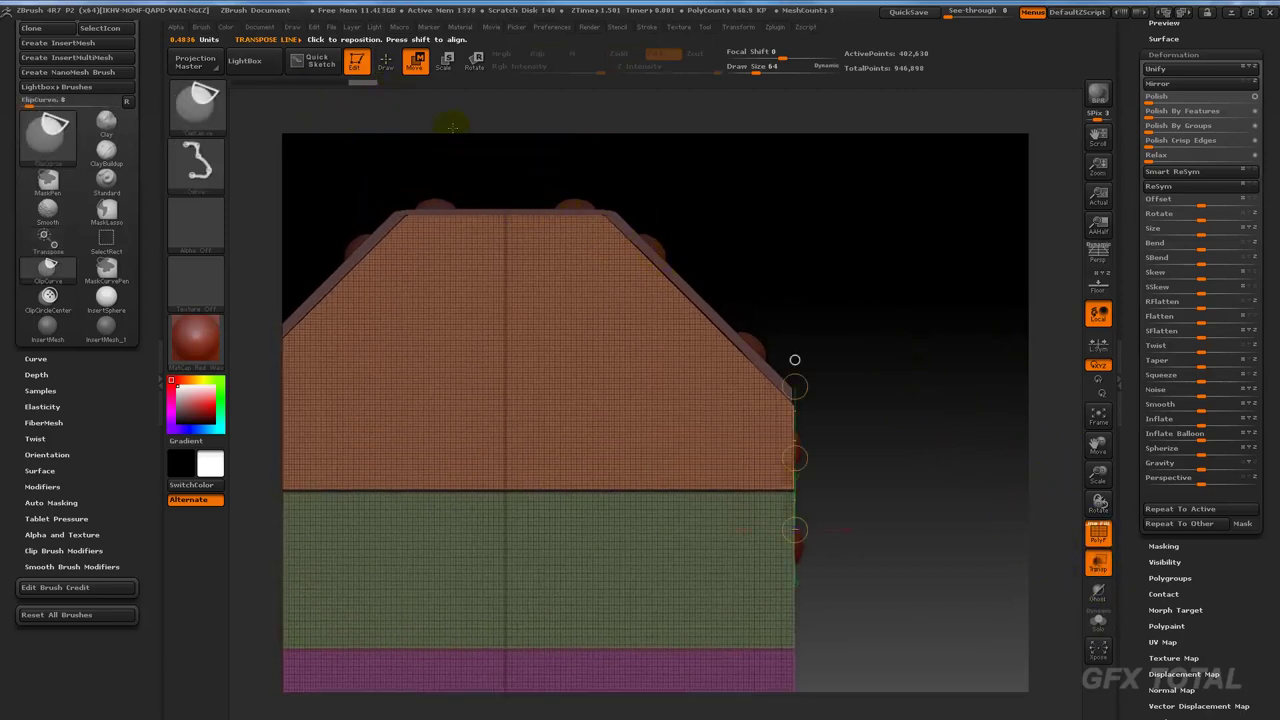
ClipCurve-trim the end panel's bottom to the chest base and its outer edge.
{"action": "key", "text": "q"}
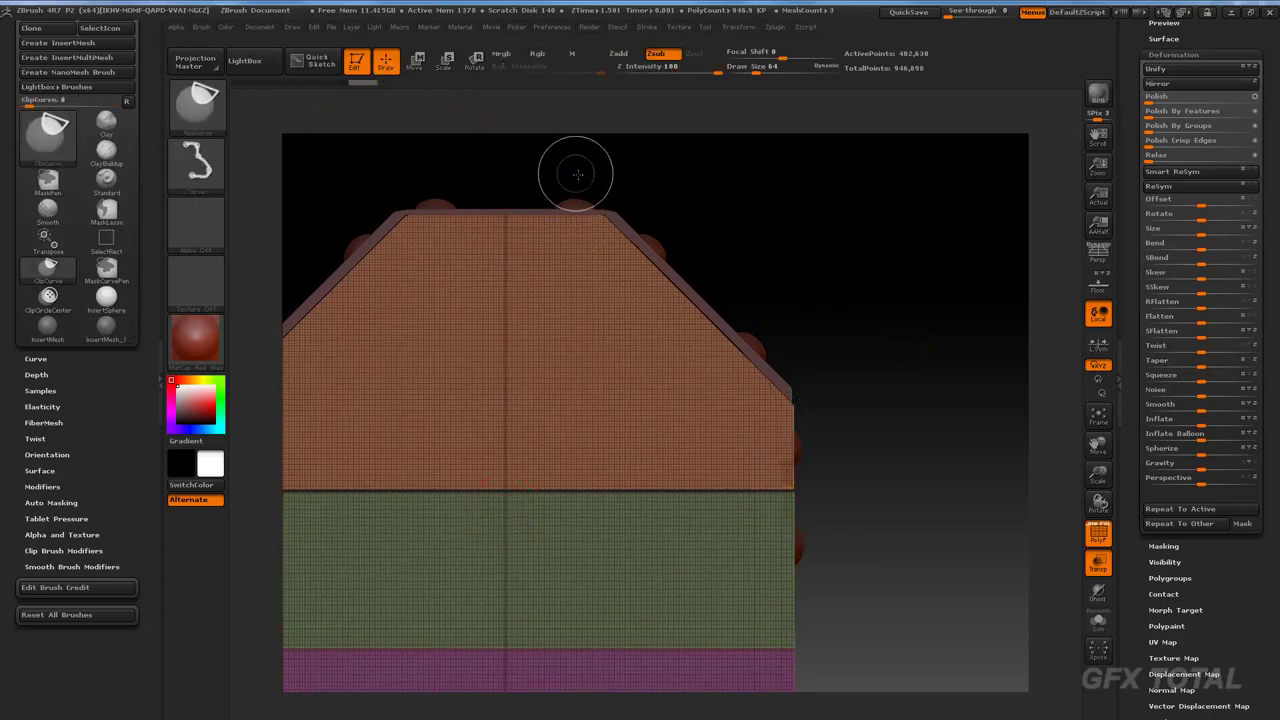
{"action": "mouse_move", "coordinate": [580, 178]}
{"action": "left_mouse_down", "text": "ctrl+shift"}
{"action": "mouse_move", "coordinate": [801, 381]}
{"action": "mouse_move", "coordinate": [859, 403]}
{"action": "mouse_move", "coordinate": [931, 354]}
{"action": "mouse_move", "coordinate": [996, 412]}
{"action": "left_mouse_up", "text": "ctrl+shift"}
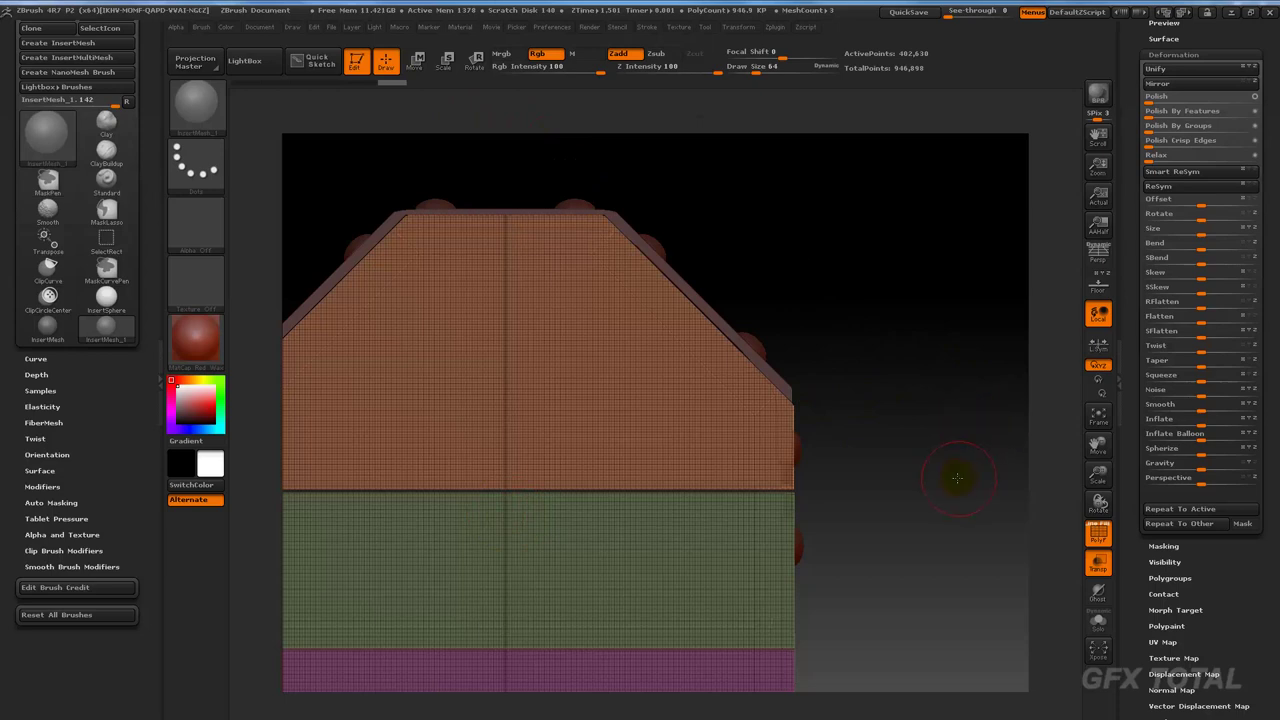
{"action": "left_click_drag", "start_coordinate": [957, 478], "coordinate": [777, 257], "text": "alt"}
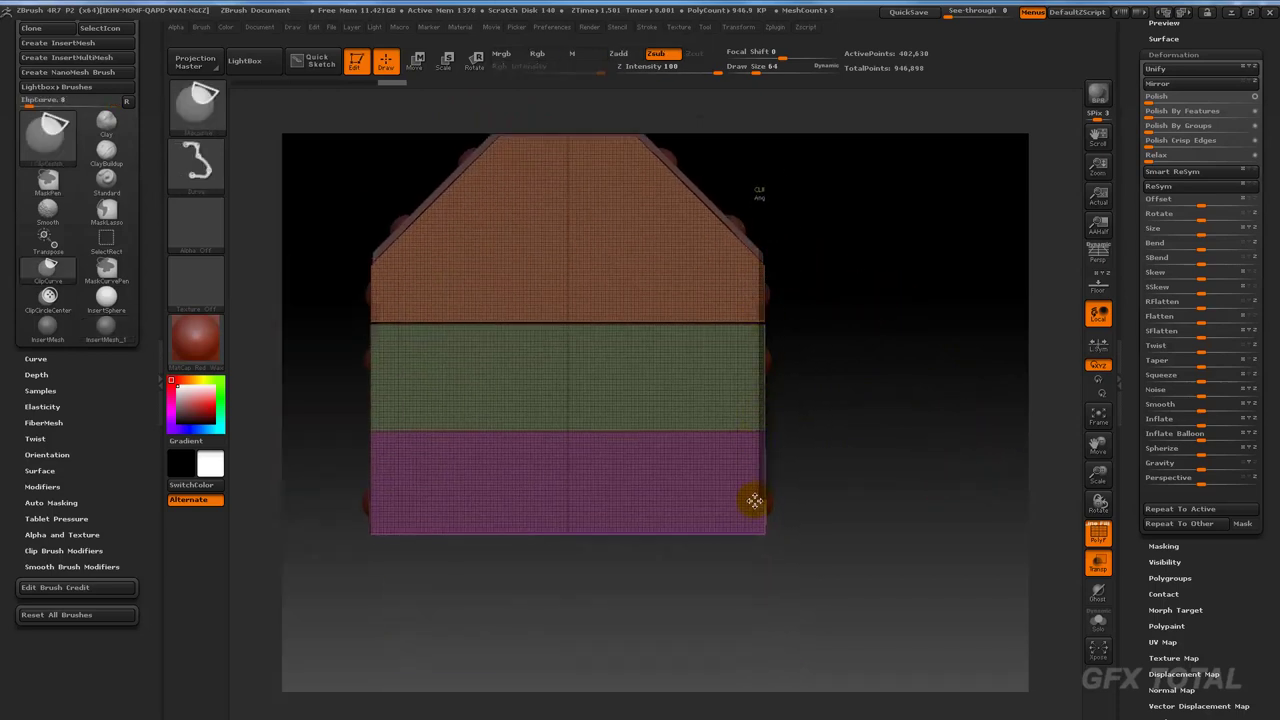
{"action": "mouse_move", "coordinate": [754, 501]}
{"action": "left_mouse_down", "text": "ctrl+shift"}
{"action": "mouse_move", "coordinate": [753, 551]}
{"action": "mouse_move", "coordinate": [330, 552]}
{"action": "mouse_move", "coordinate": [311, 529]}
{"action": "left_mouse_up", "text": "ctrl+shift"}
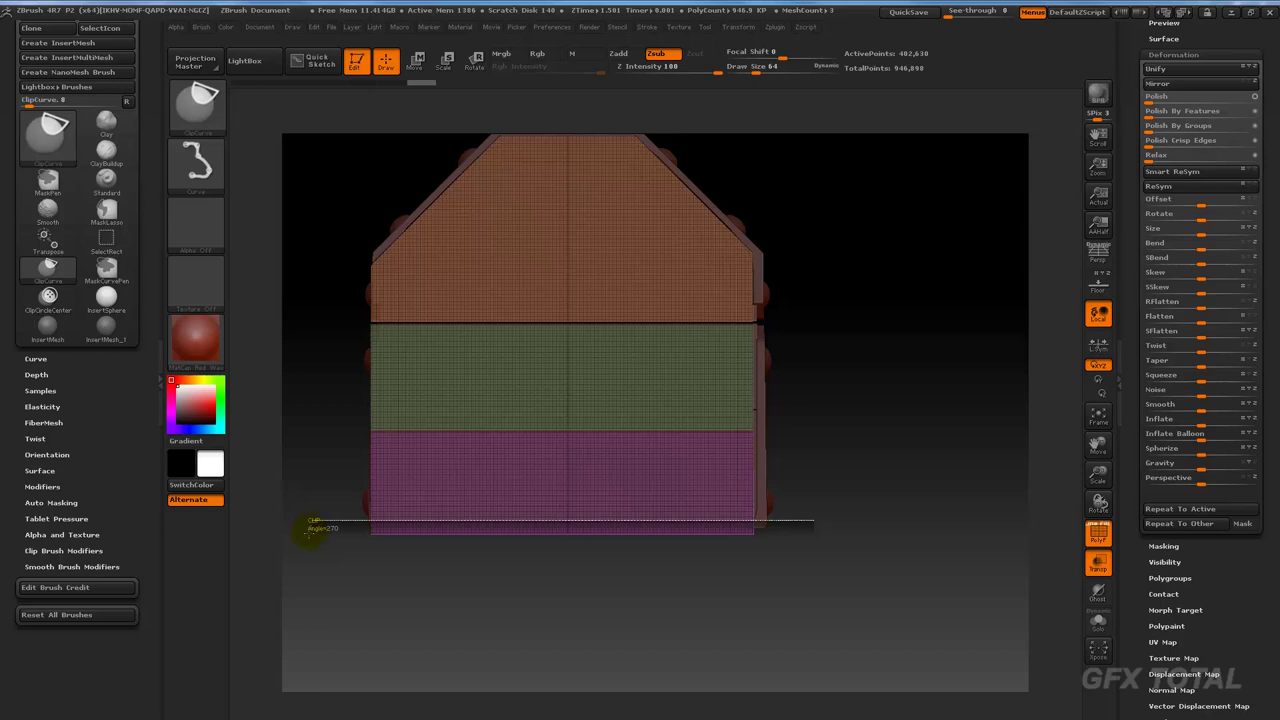
{"action": "left_click_drag", "start_coordinate": [310, 530], "coordinate": [311, 530], "text": "ctrl+shift"}
{"action": "mouse_move", "coordinate": [903, 510]}
{"action": "left_mouse_down"}
{"action": "mouse_move", "coordinate": [886, 523]}
{"action": "mouse_move", "coordinate": [903, 523]}
{"action": "mouse_move", "coordinate": [920, 477]}
{"action": "mouse_move", "coordinate": [900, 509]}
{"action": "mouse_move", "coordinate": [874, 516]}
{"action": "left_mouse_up"}
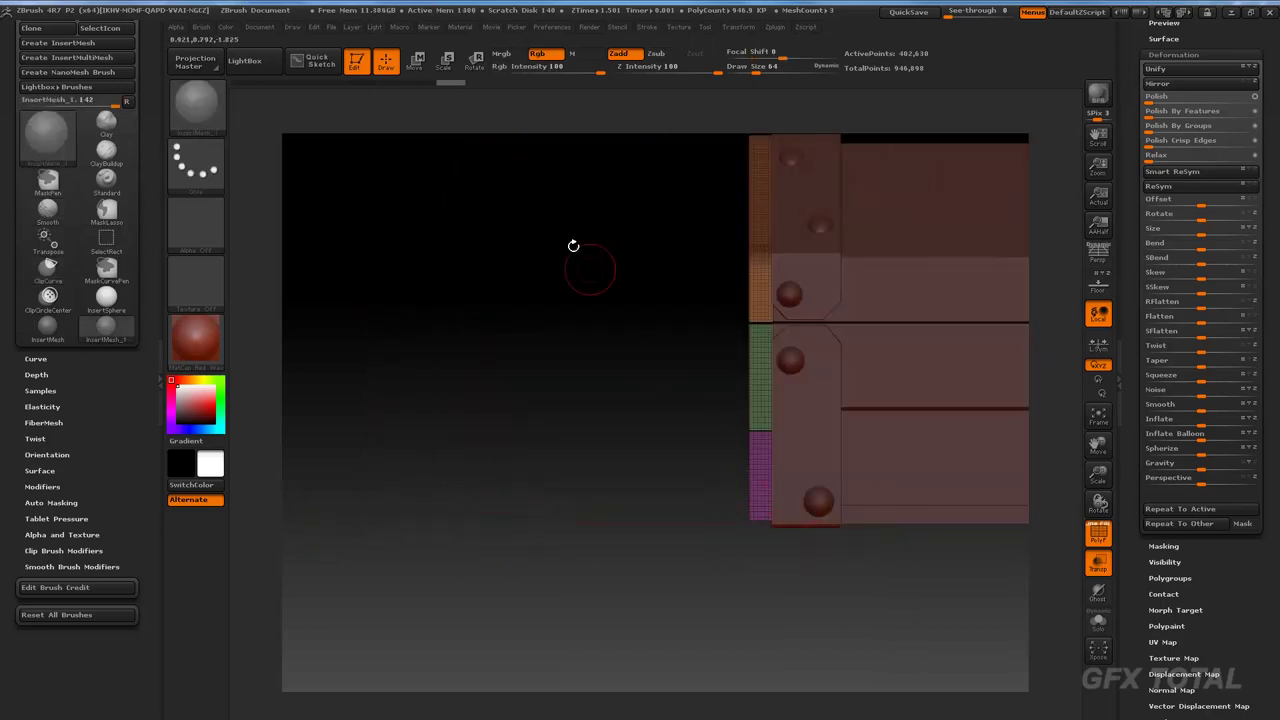
{"action": "left_click_drag", "start_coordinate": [538, 232], "coordinate": [478, 372], "text": "alt"}
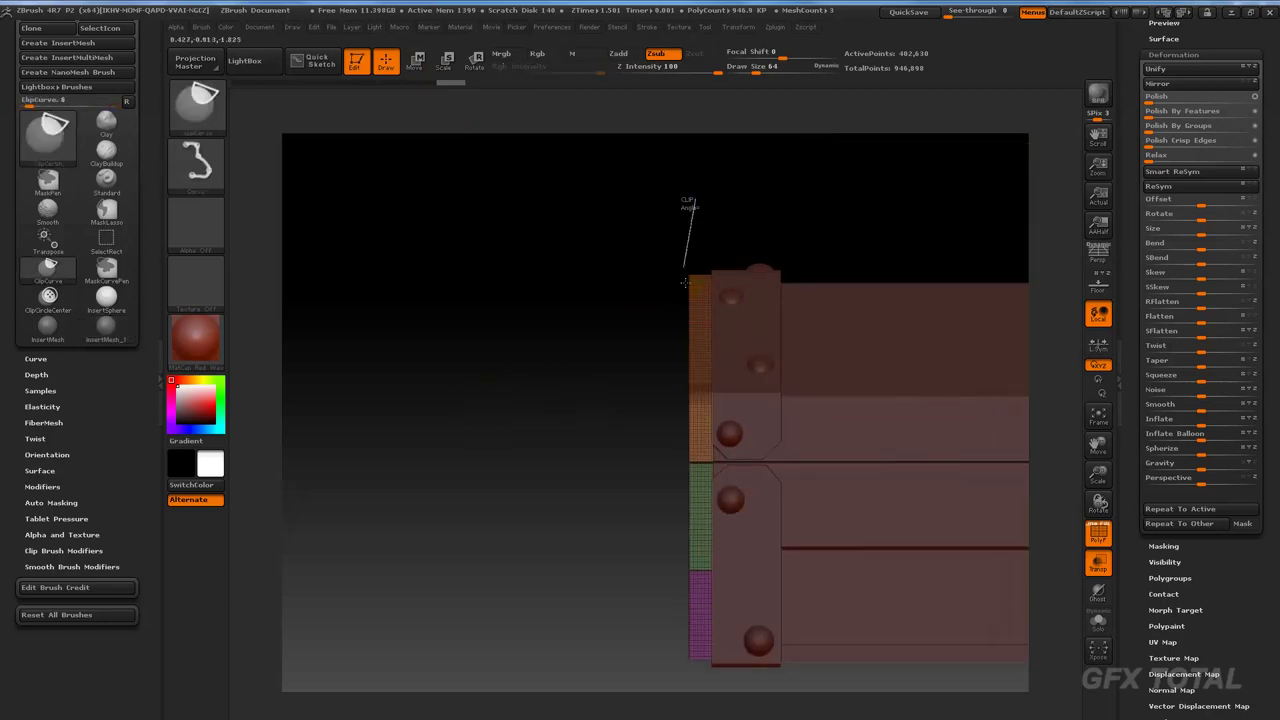
{"action": "left_click_drag", "start_coordinate": [698, 262], "coordinate": [708, 624], "text": "ctrl+shift"}
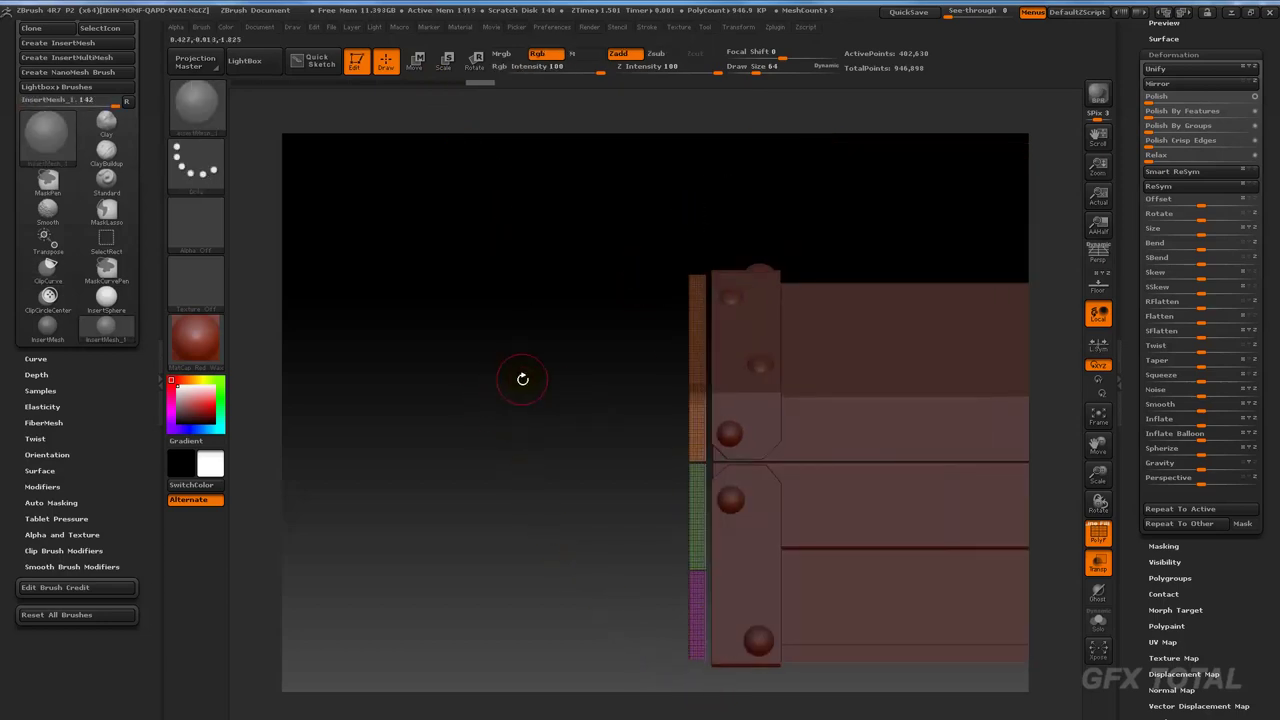
{"action": "mouse_move", "coordinate": [523, 380]}
{"action": "left_mouse_down"}
{"action": "mouse_move", "coordinate": [506, 397]}
{"action": "mouse_move", "coordinate": [519, 413]}
{"action": "mouse_move", "coordinate": [526, 340]}
{"action": "mouse_move", "coordinate": [512, 343]}
{"action": "left_mouse_up"}
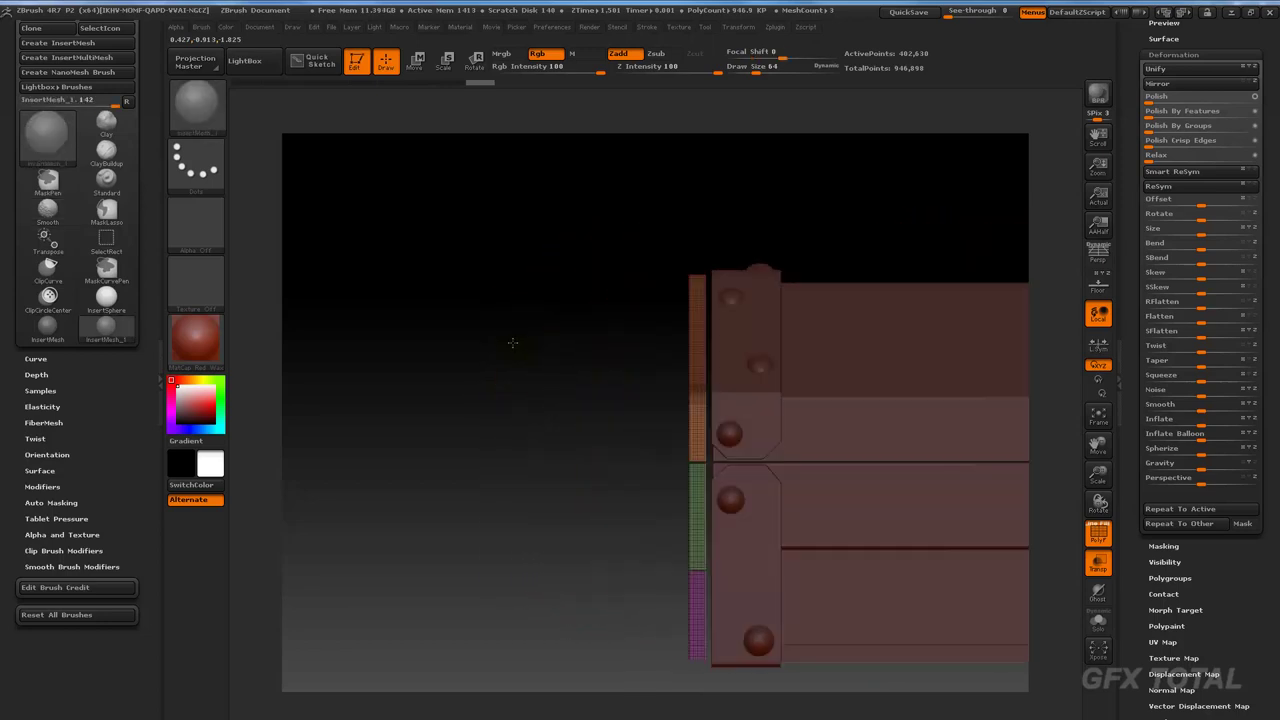
Transpose-move the end panel slightly right against the chest.
{"action": "left_click", "coordinate": [424, 66]}
{"action": "left_click_drag", "start_coordinate": [697, 318], "coordinate": [831, 320]}
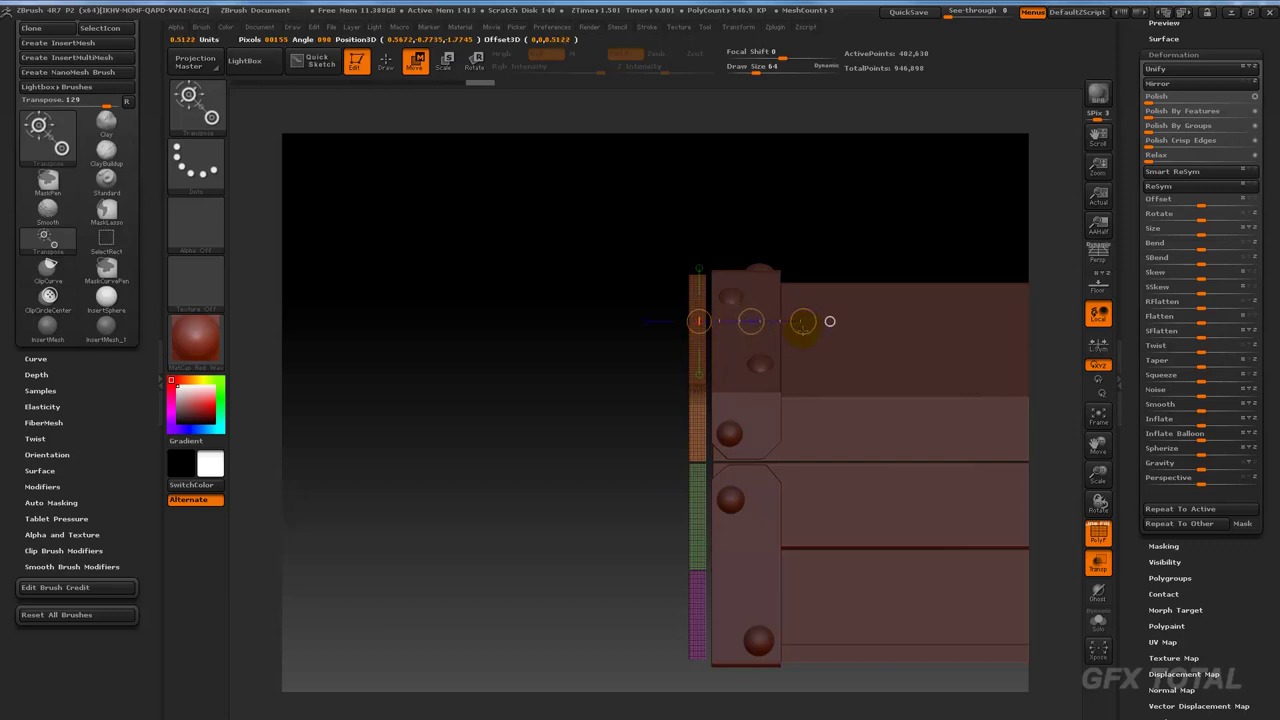
{"action": "left_click_drag", "start_coordinate": [749, 320], "coordinate": [773, 340]}
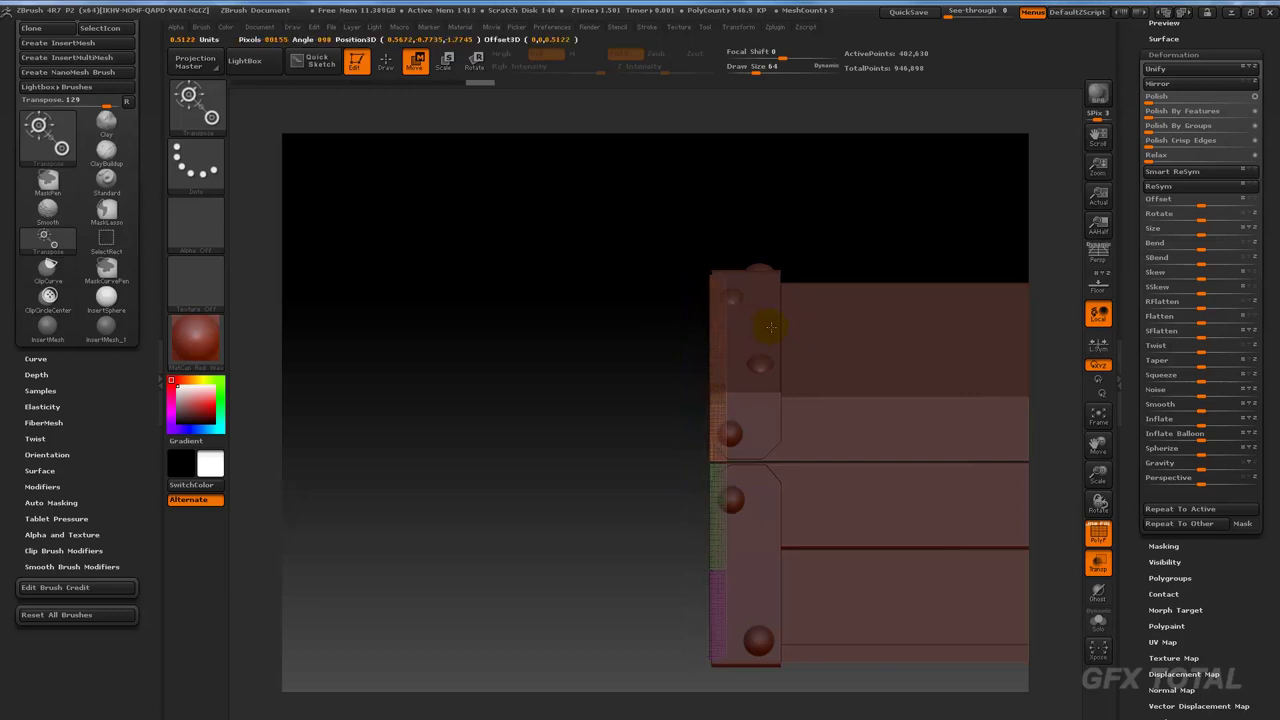
Select the Extract7 strap and shift it slightly right, checking the reference photo.
{"action": "left_click", "coordinate": [750, 352], "text": "alt"}
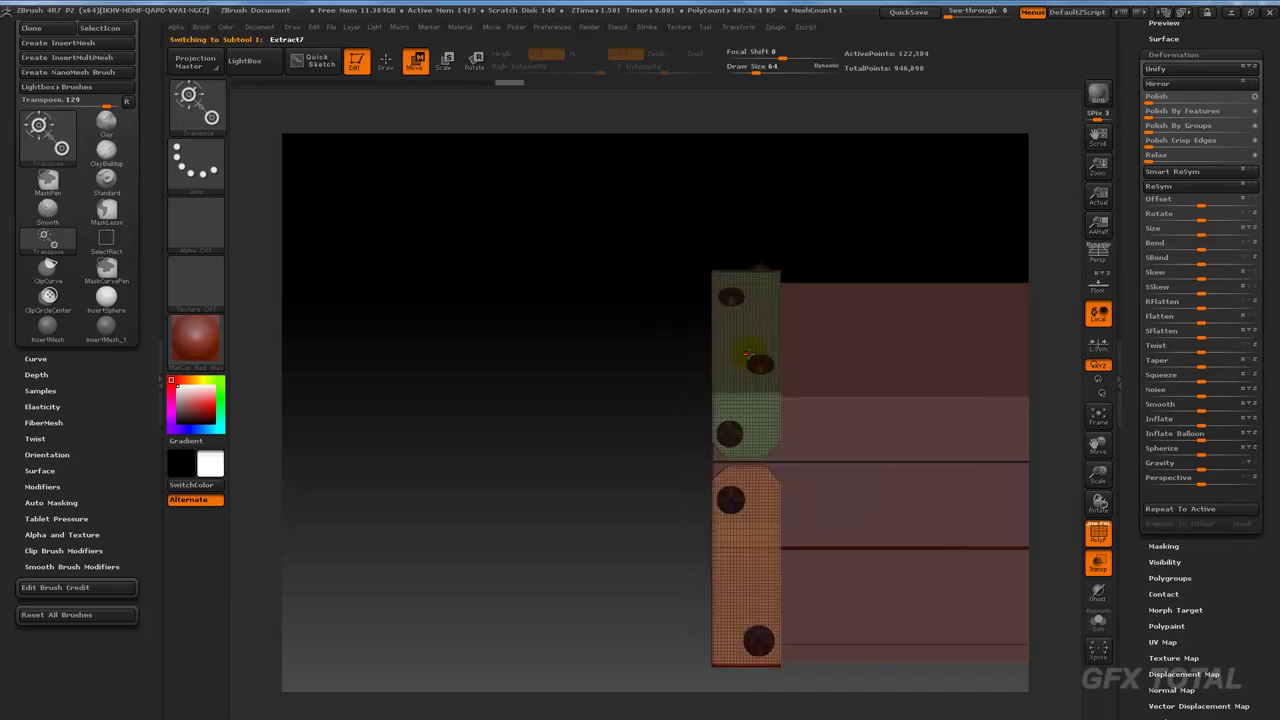
{"action": "mouse_move", "coordinate": [528, 448]}
{"action": "left_mouse_down"}
{"action": "mouse_move", "coordinate": [557, 457]}
{"action": "mouse_move", "coordinate": [488, 405]}
{"action": "left_mouse_up"}
{"action": "key", "text": "alt+Tab"}
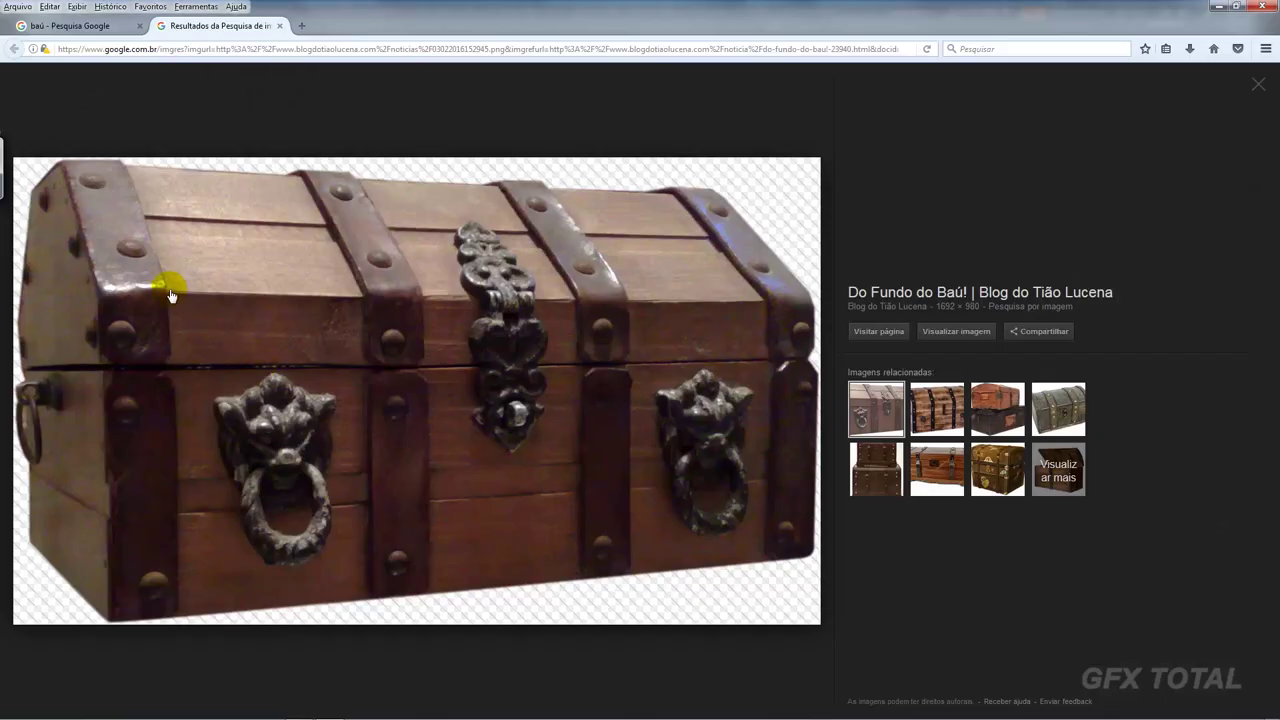
{"action": "key", "text": "alt+Tab"}
{"action": "mouse_move", "coordinate": [675, 375]}
{"action": "left_mouse_down"}
{"action": "mouse_move", "coordinate": [829, 371]}
{"action": "mouse_move", "coordinate": [761, 372]}
{"action": "left_mouse_up"}
Return to Draw mode, turn off Transp and PolyF, and inspect the chest's left end.
{"action": "left_click_drag", "start_coordinate": [560, 400], "coordinate": [640, 385]}
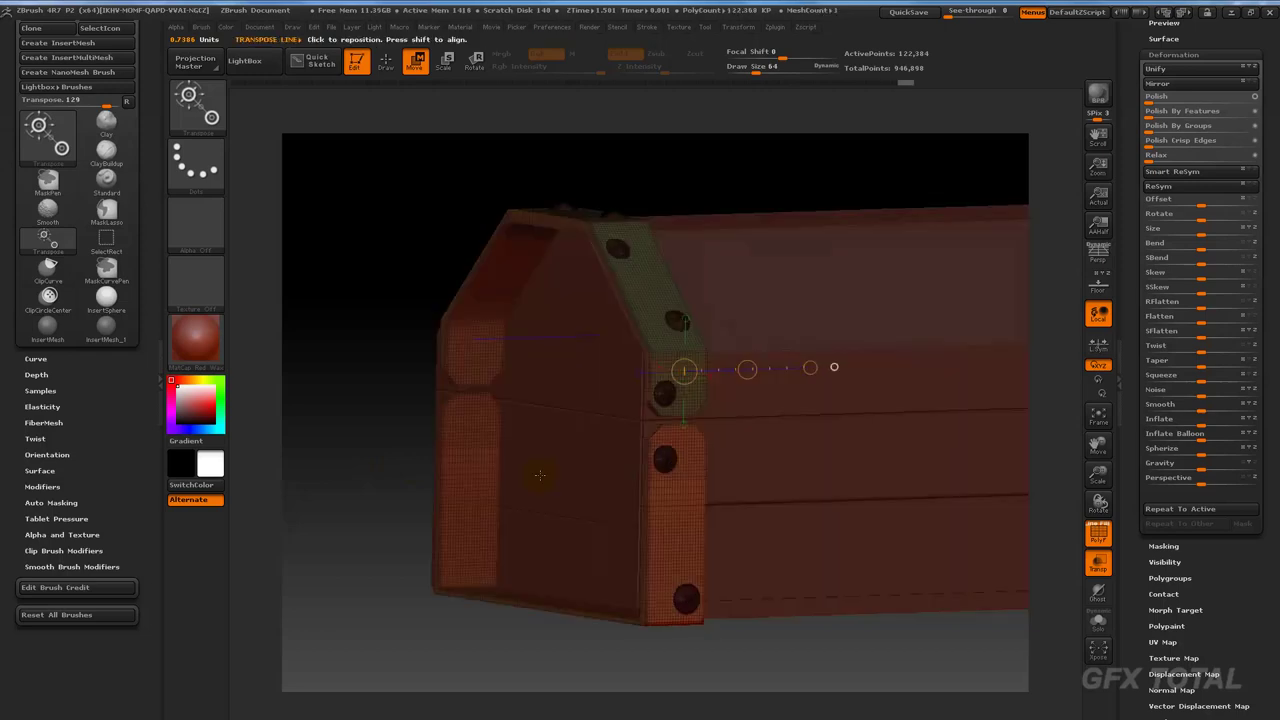
{"action": "left_click_drag", "start_coordinate": [417, 331], "coordinate": [525, 325]}
{"action": "left_click", "coordinate": [386, 62]}
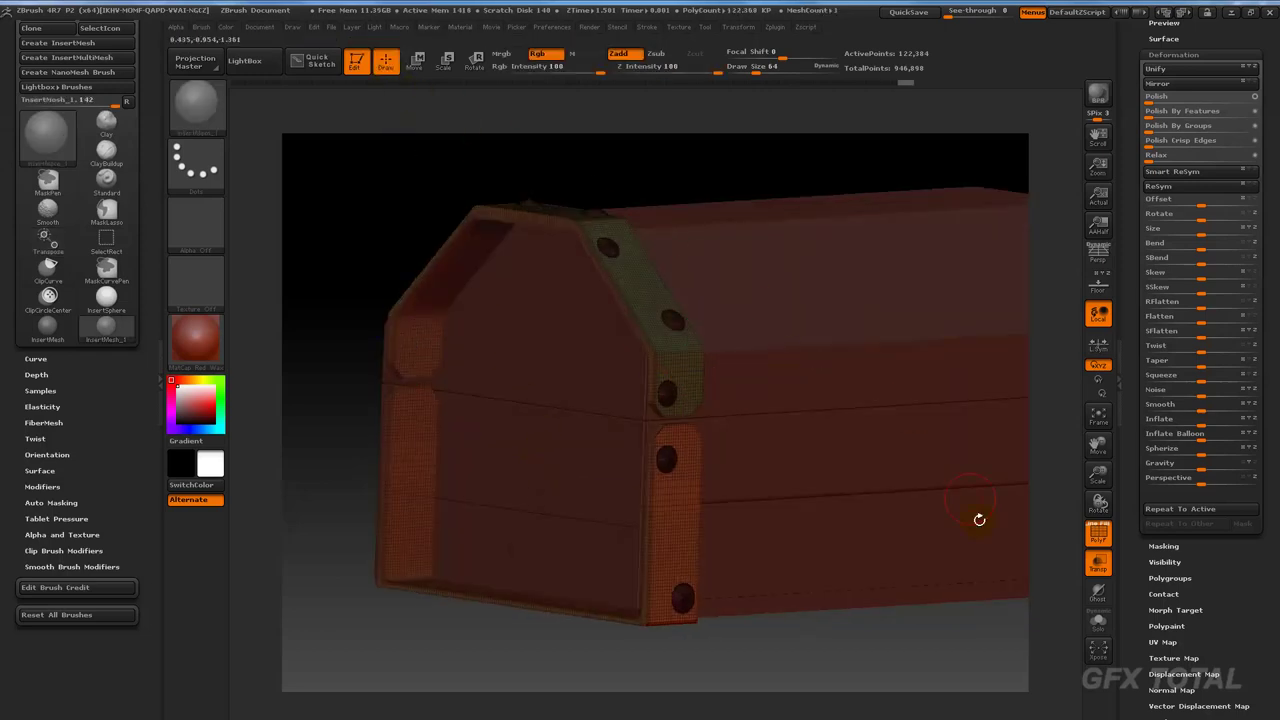
{"action": "left_click", "coordinate": [1098, 565]}
{"action": "left_click", "coordinate": [1098, 533]}
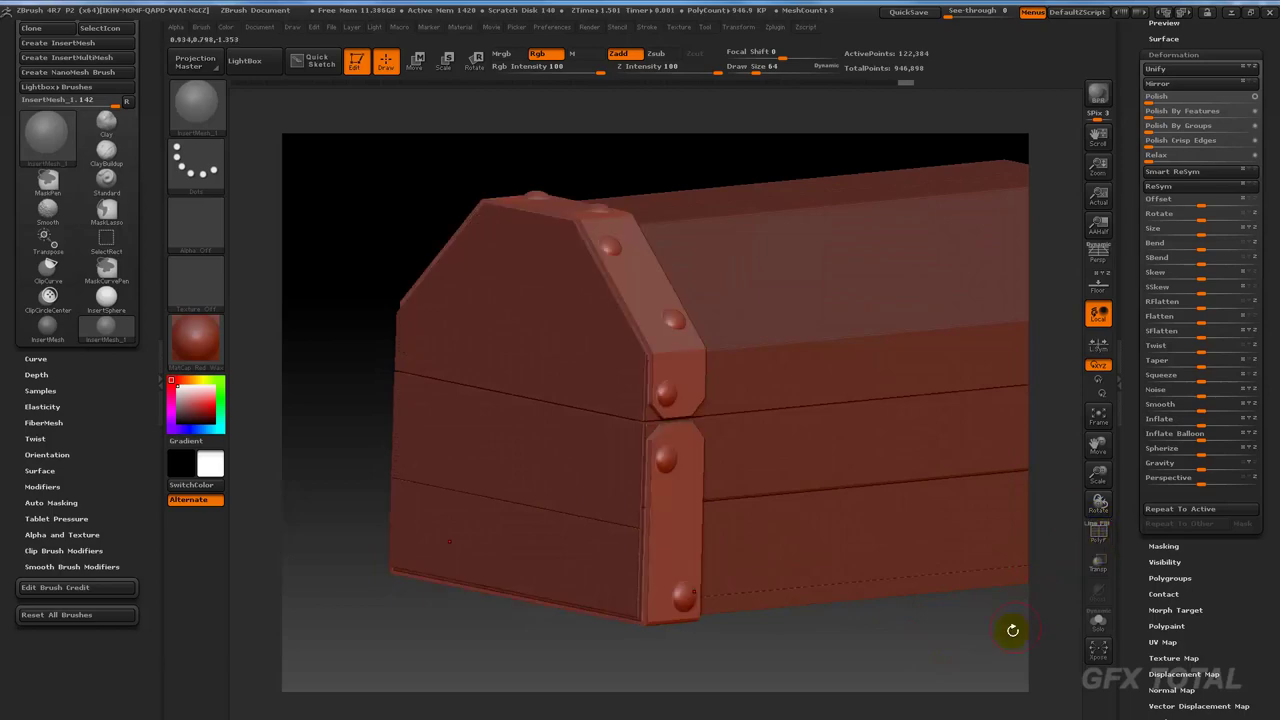
{"action": "mouse_move", "coordinate": [1011, 625]}
{"action": "left_mouse_down"}
{"action": "mouse_move", "coordinate": [977, 617]}
{"action": "mouse_move", "coordinate": [942, 632]}
{"action": "mouse_move", "coordinate": [980, 623]}
{"action": "left_mouse_up"}
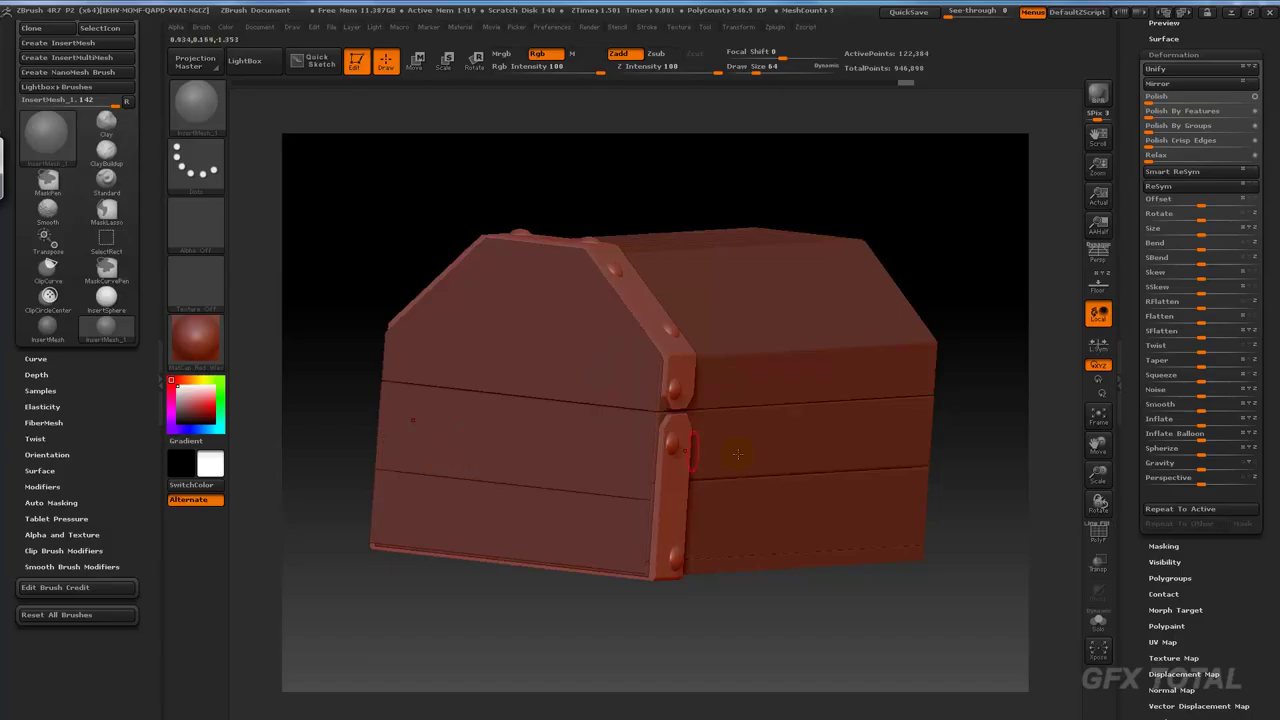
{"action": "left_click_drag", "start_coordinate": [901, 655], "coordinate": [605, 415]}
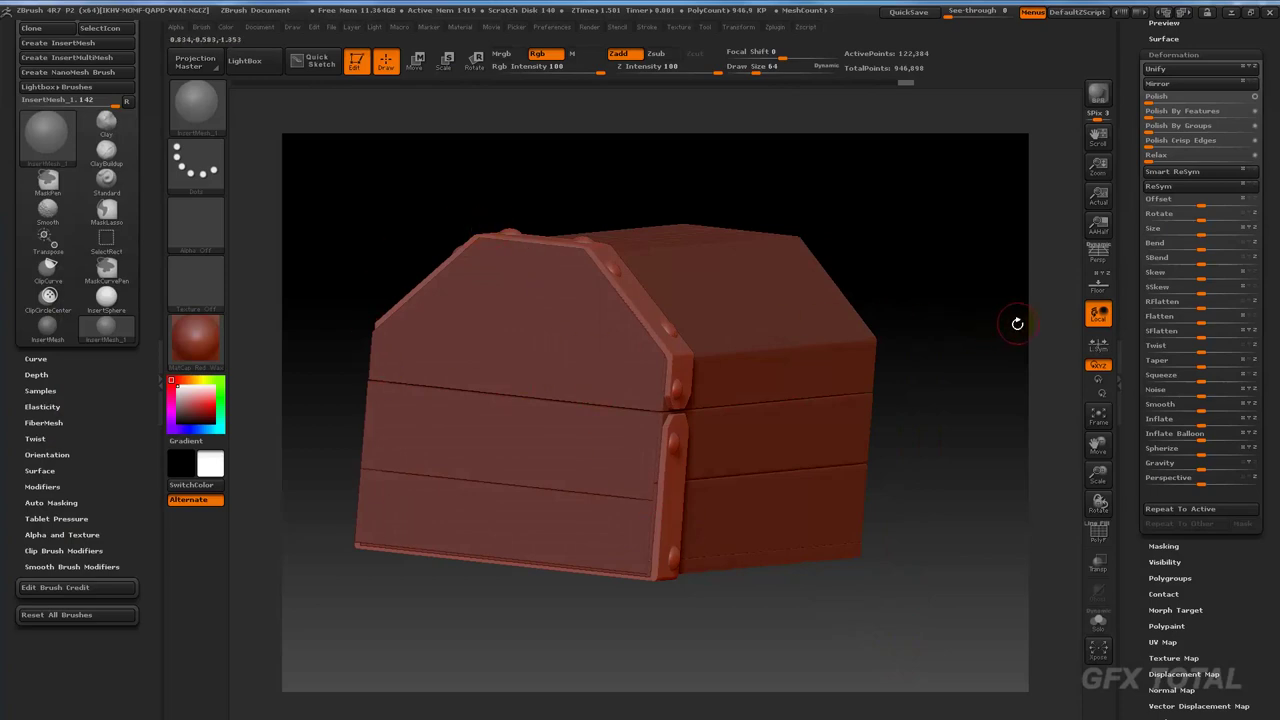
{"action": "left_click_drag", "start_coordinate": [1017, 323], "coordinate": [903, 311], "text": "shift"}
{"action": "left_click_drag", "start_coordinate": [780, 195], "coordinate": [757, 271]}
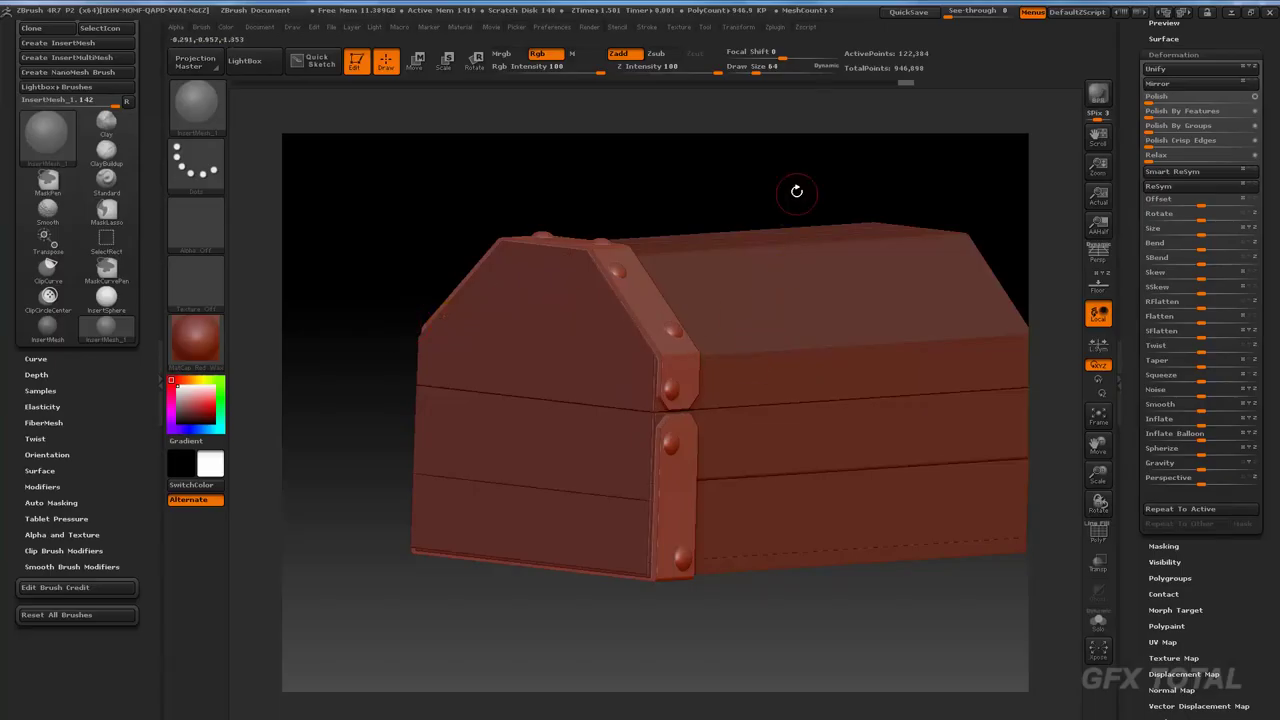
{"action": "mouse_move", "coordinate": [797, 191]}
{"action": "left_mouse_down", "text": "shift"}
{"action": "mouse_move", "coordinate": [757, 169]}
{"action": "mouse_move", "coordinate": [777, 197]}
{"action": "mouse_move", "coordinate": [637, 346]}
{"action": "left_mouse_up", "text": "shift"}
Select the PM3D_Sphere3D_3 subtool in Move mode and start a Transpose line at the chest's left edge.
{"action": "left_click", "coordinate": [650, 335], "text": "alt"}
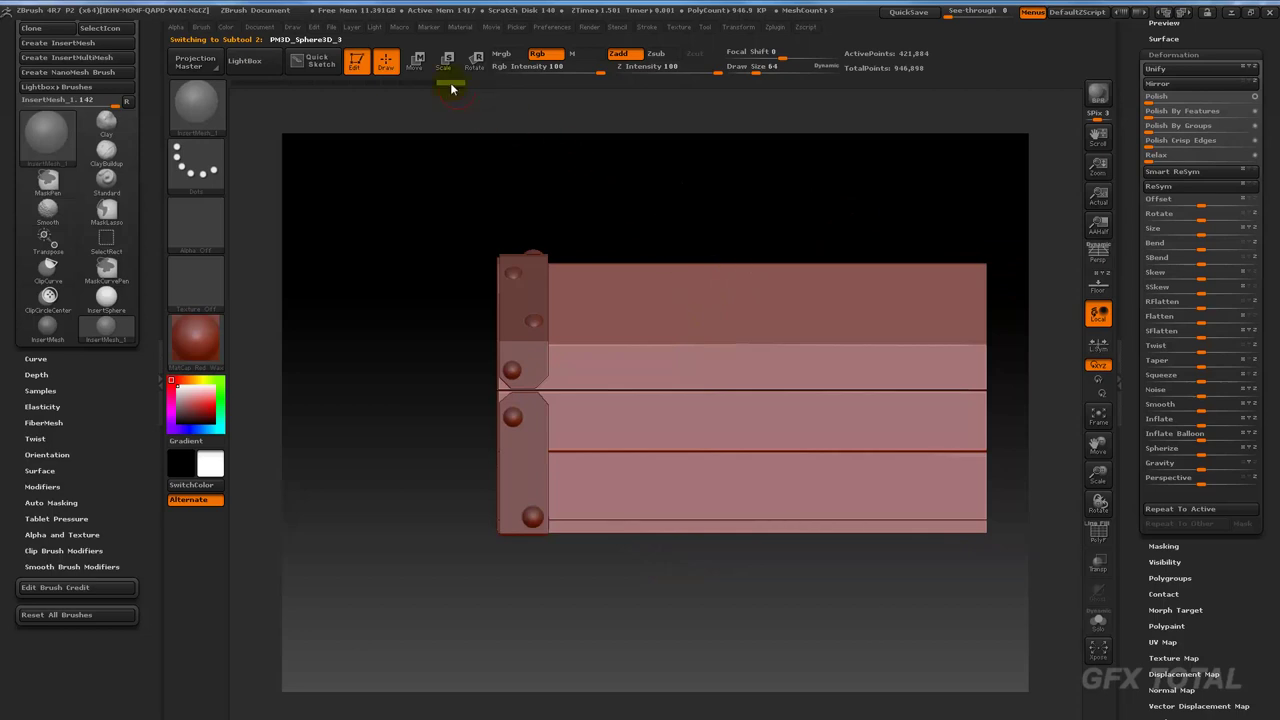
{"action": "left_click", "coordinate": [415, 62]}
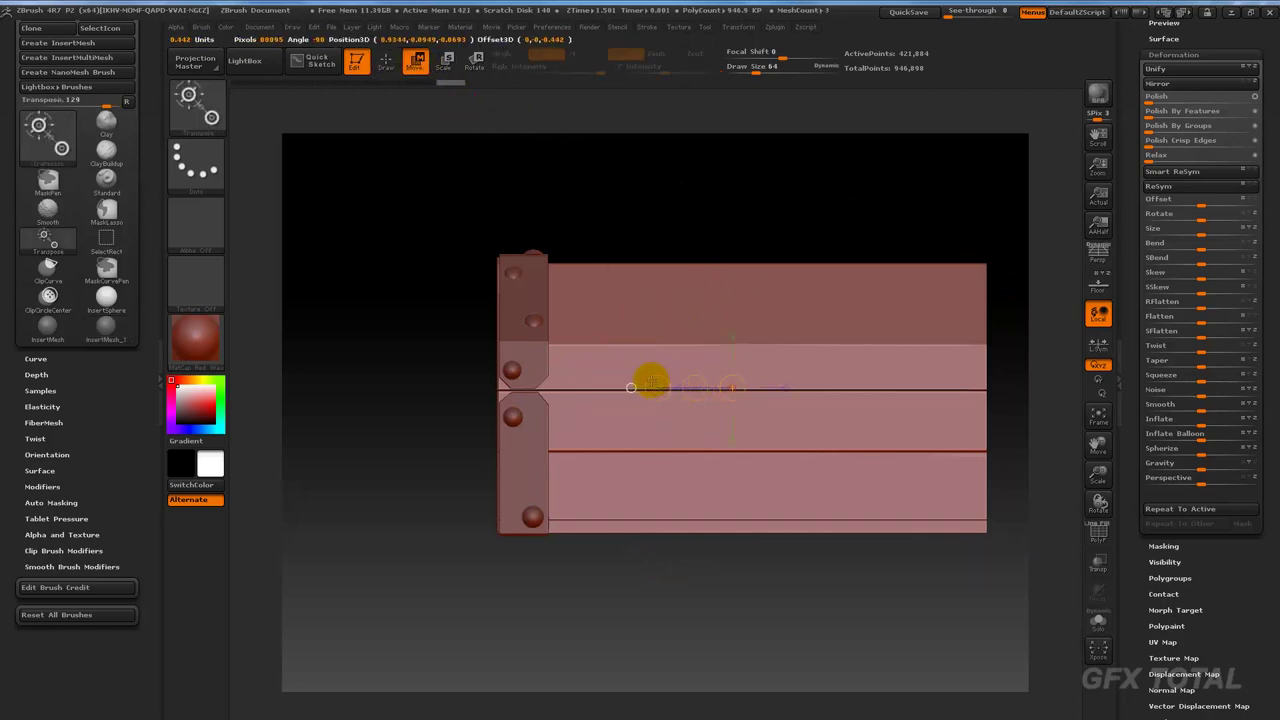
{"action": "mouse_move", "coordinate": [486, 383]}
{"action": "left_mouse_down", "text": "alt"}
{"action": "mouse_move", "coordinate": [393, 468]}
{"action": "mouse_move", "coordinate": [332, 485]}
{"action": "mouse_move", "coordinate": [543, 414]}
{"action": "left_mouse_up", "text": "alt"}
{"action": "left_click_drag", "start_coordinate": [545, 370], "coordinate": [553, 371]}
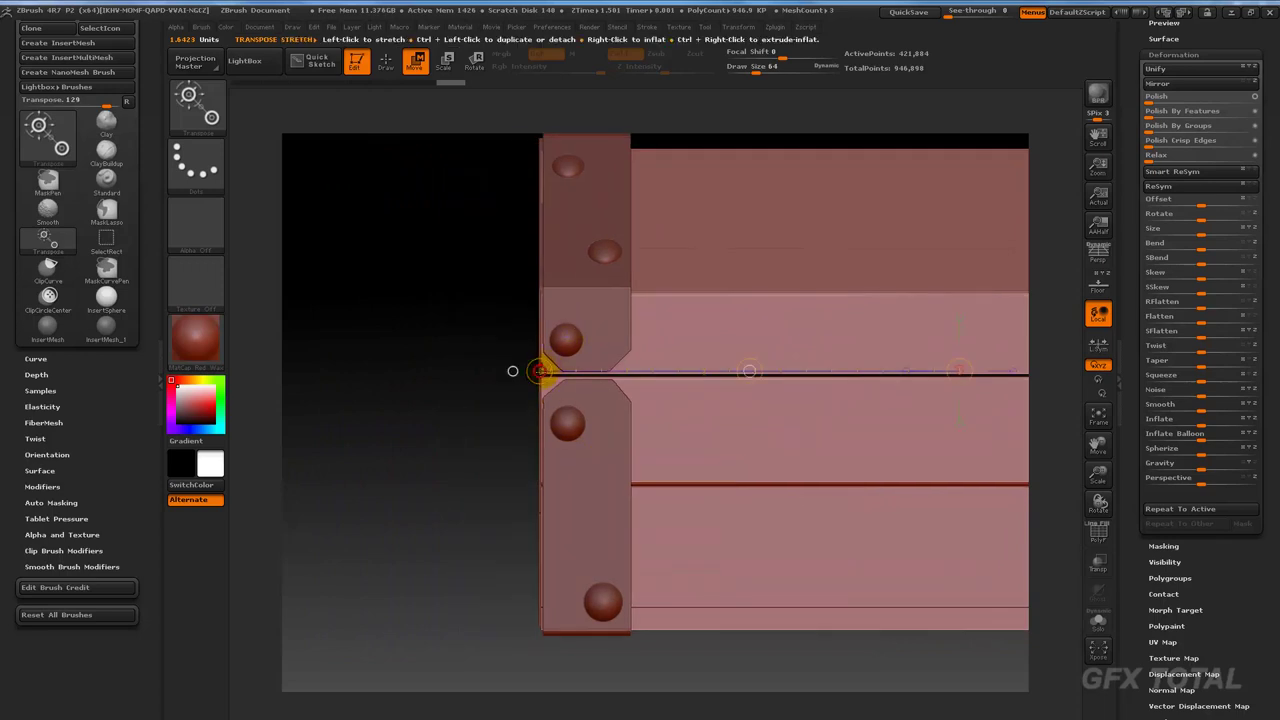
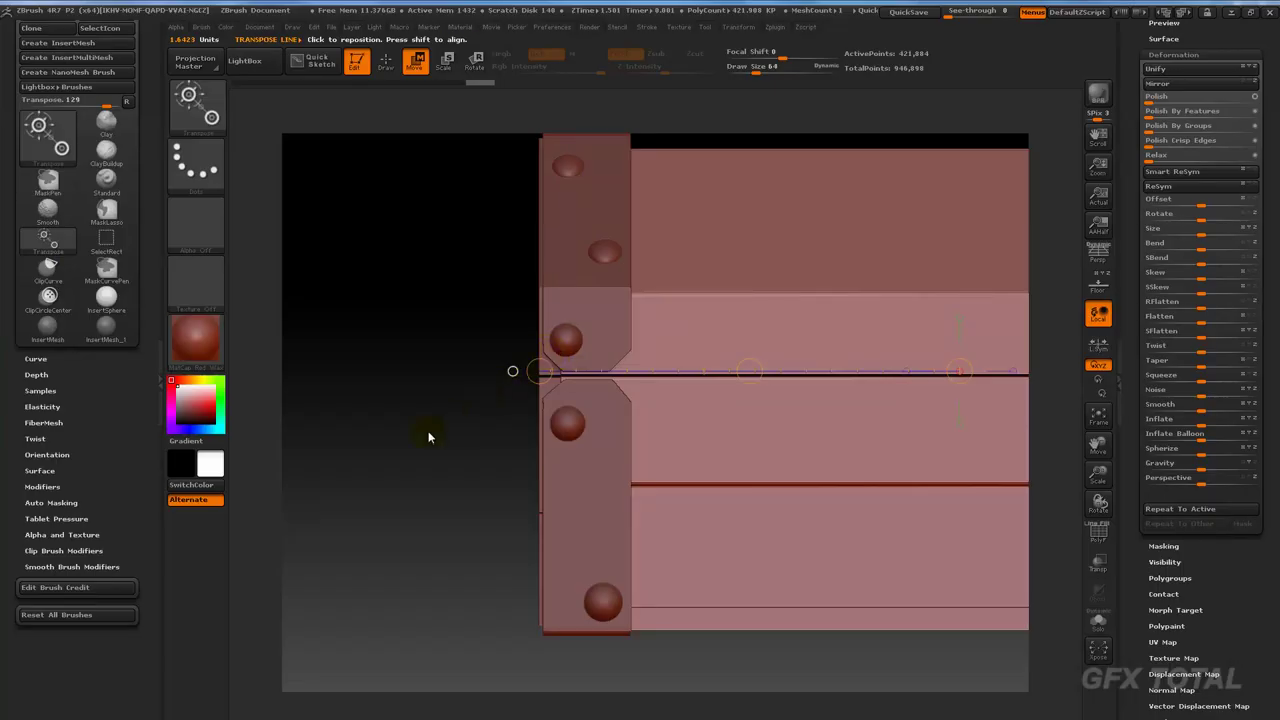
Leave Transpose for Draw mode and make the chest body, SubTool 3, active.
{"action": "mouse_move", "coordinate": [428, 437]}
{"action": "left_mouse_down"}
{"action": "mouse_move", "coordinate": [432, 480]}
{"action": "mouse_move", "coordinate": [399, 495]}
{"action": "mouse_move", "coordinate": [369, 420]}
{"action": "mouse_move", "coordinate": [465, 283]}
{"action": "left_mouse_up"}
{"action": "left_click", "coordinate": [385, 62]}
{"action": "left_click_drag", "start_coordinate": [1014, 360], "coordinate": [1000, 323], "text": "shift"}
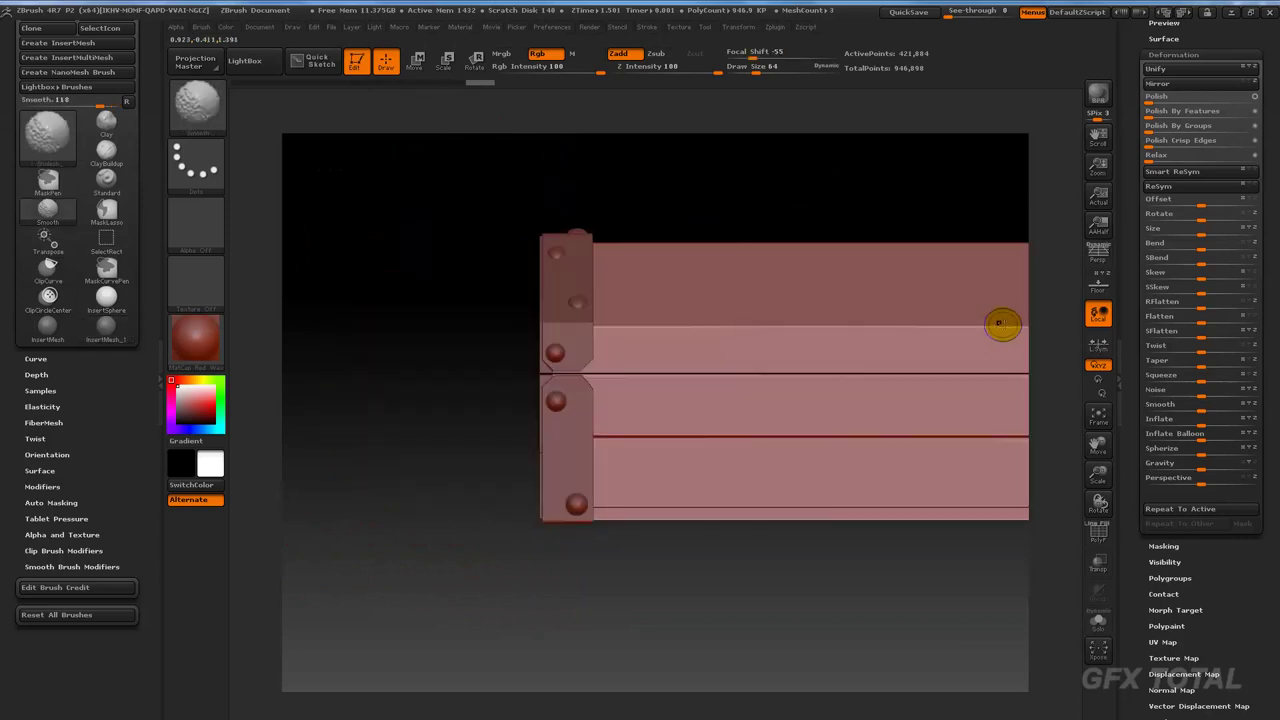
{"action": "mouse_move", "coordinate": [951, 200]}
{"action": "left_mouse_down", "text": "alt"}
{"action": "mouse_move", "coordinate": [938, 218]}
{"action": "mouse_move", "coordinate": [974, 274]}
{"action": "mouse_move", "coordinate": [613, 390]}
{"action": "left_mouse_up", "text": "alt"}
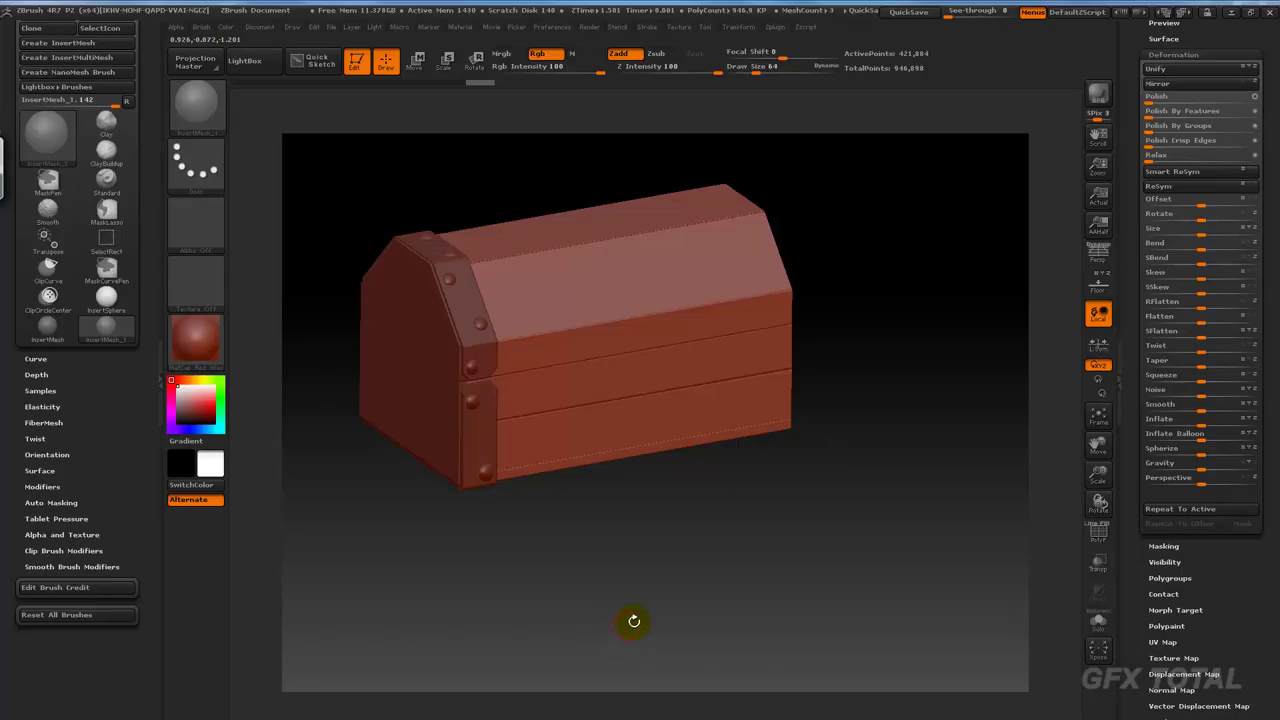
{"action": "mouse_move", "coordinate": [626, 614]}
{"action": "left_mouse_down"}
{"action": "mouse_move", "coordinate": [749, 589]}
{"action": "mouse_move", "coordinate": [718, 521]}
{"action": "mouse_move", "coordinate": [803, 508]}
{"action": "left_mouse_up"}
{"action": "left_click", "coordinate": [660, 363], "text": "alt"}
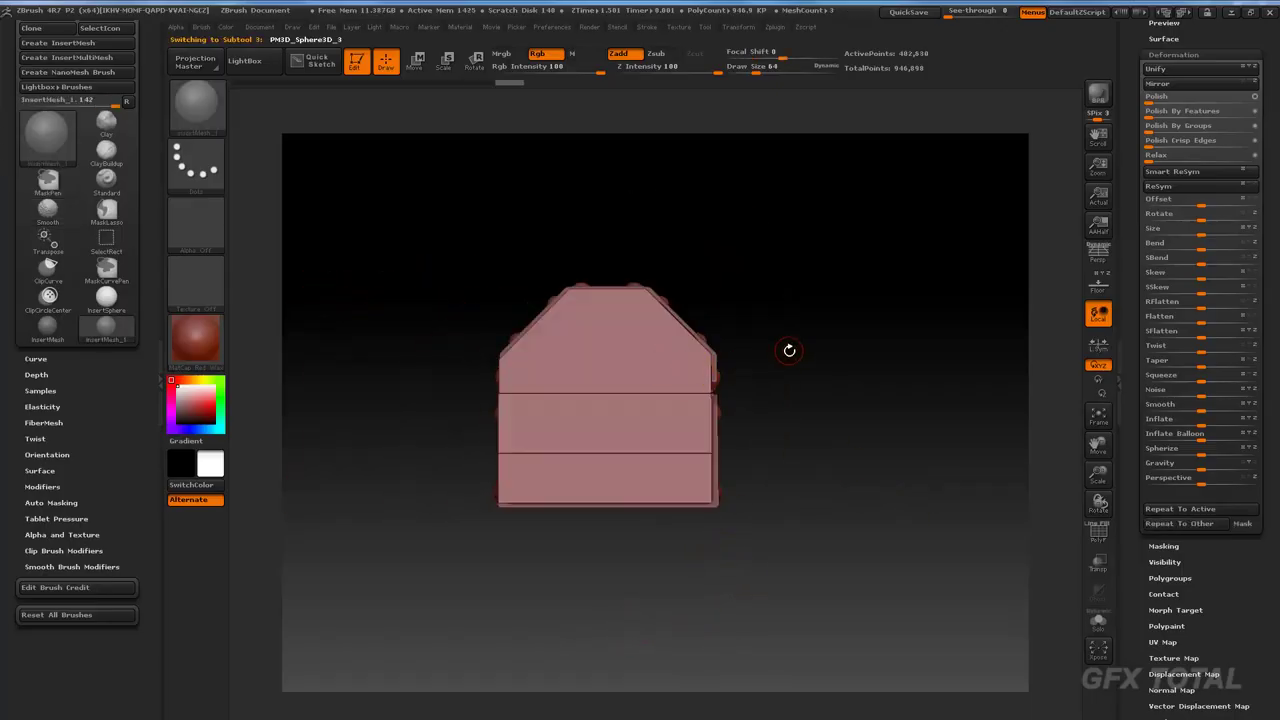
Mirror And Weld the chest body into a full-length box, undo it, then weld again.
{"action": "key", "text": "f"}
{"action": "left_click_drag", "start_coordinate": [837, 400], "coordinate": [877, 386]}
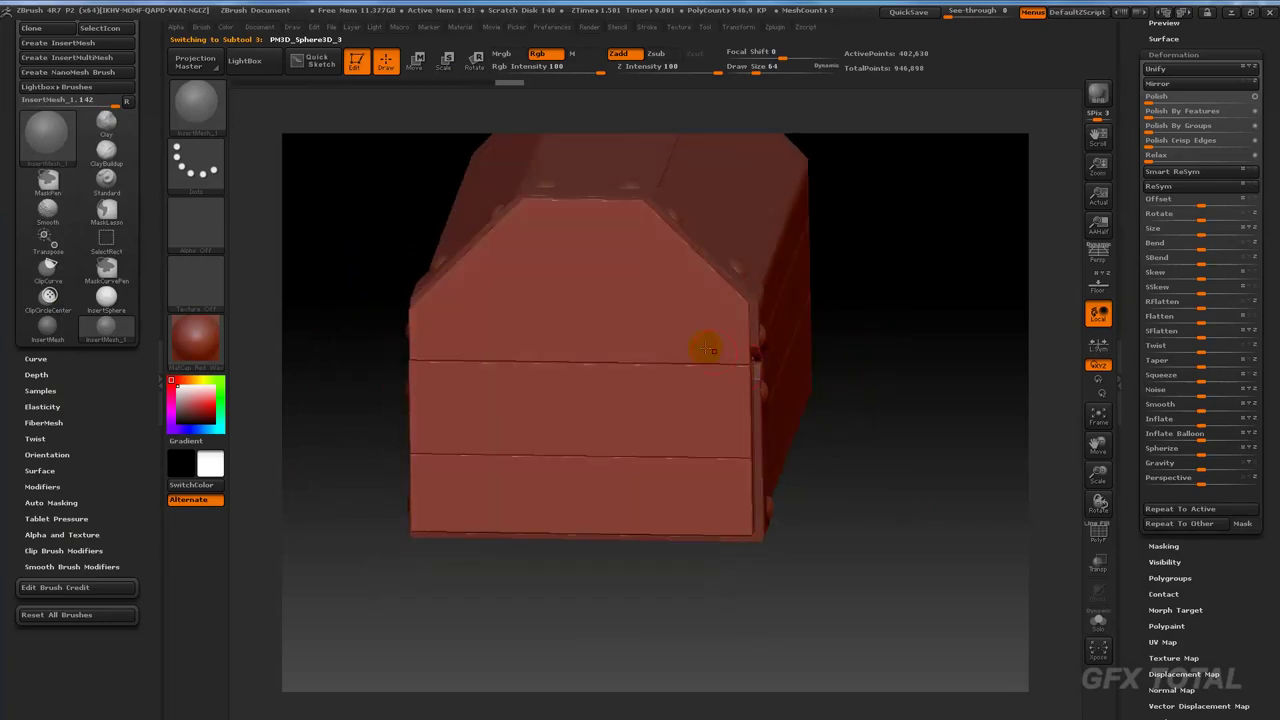
{"action": "left_click_drag", "start_coordinate": [718, 327], "coordinate": [594, 321]}
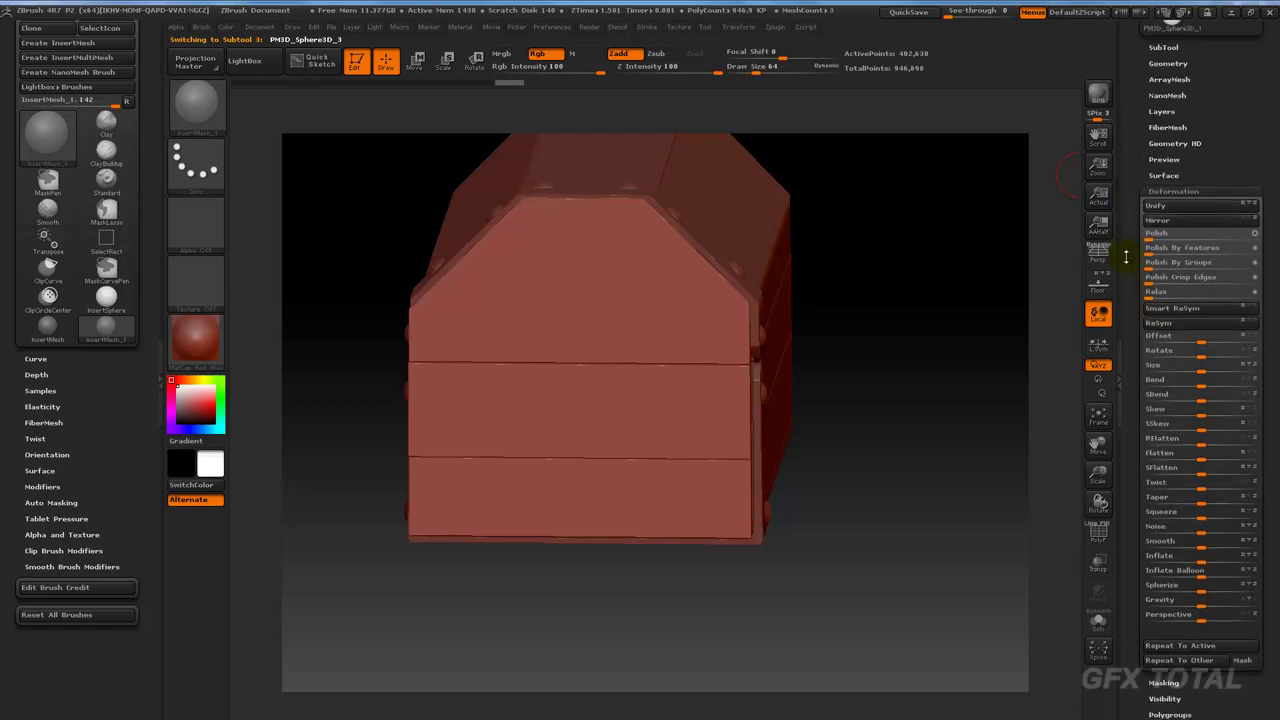
{"action": "scroll", "coordinate": [1130, 190], "scroll_direction": "up", "scroll_amount": 10}
{"action": "left_click", "coordinate": [1170, 100]}
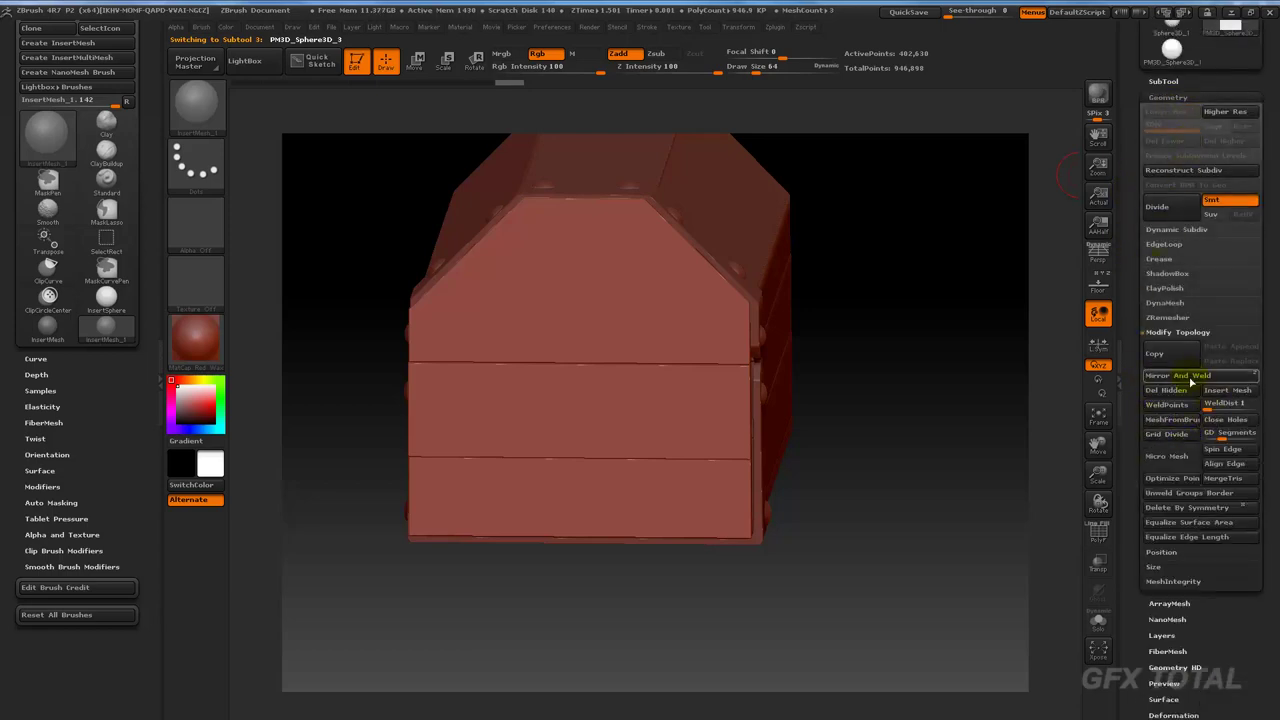
{"action": "left_click", "coordinate": [1192, 377]}
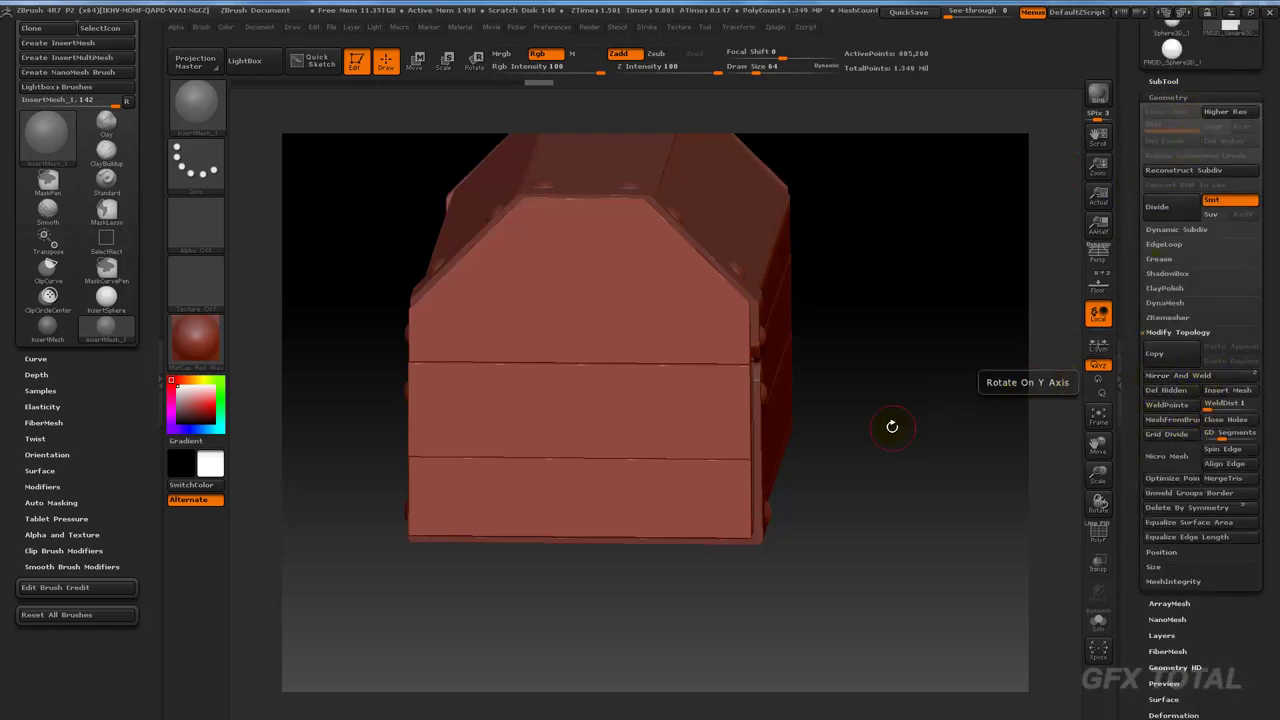
{"action": "mouse_move", "coordinate": [891, 423]}
{"action": "left_mouse_down"}
{"action": "mouse_move", "coordinate": [971, 414]}
{"action": "mouse_move", "coordinate": [930, 452]}
{"action": "left_mouse_up"}
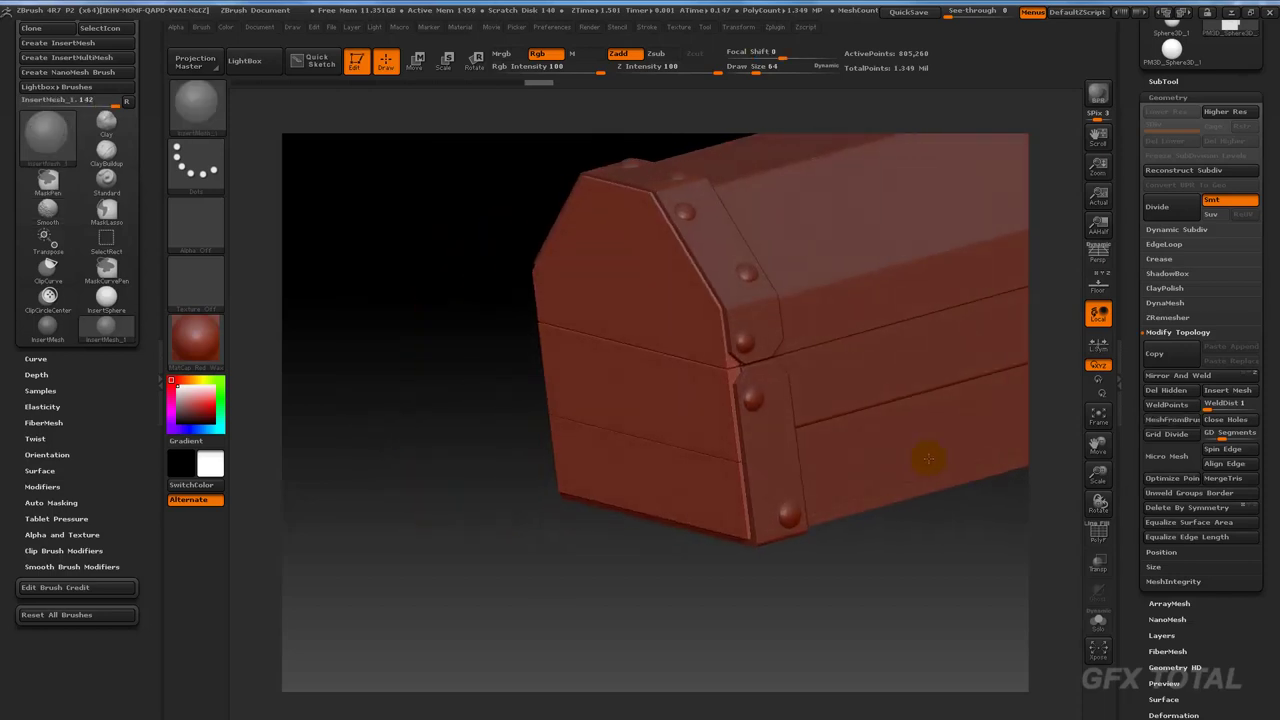
{"action": "key", "text": "ctrl+z"}
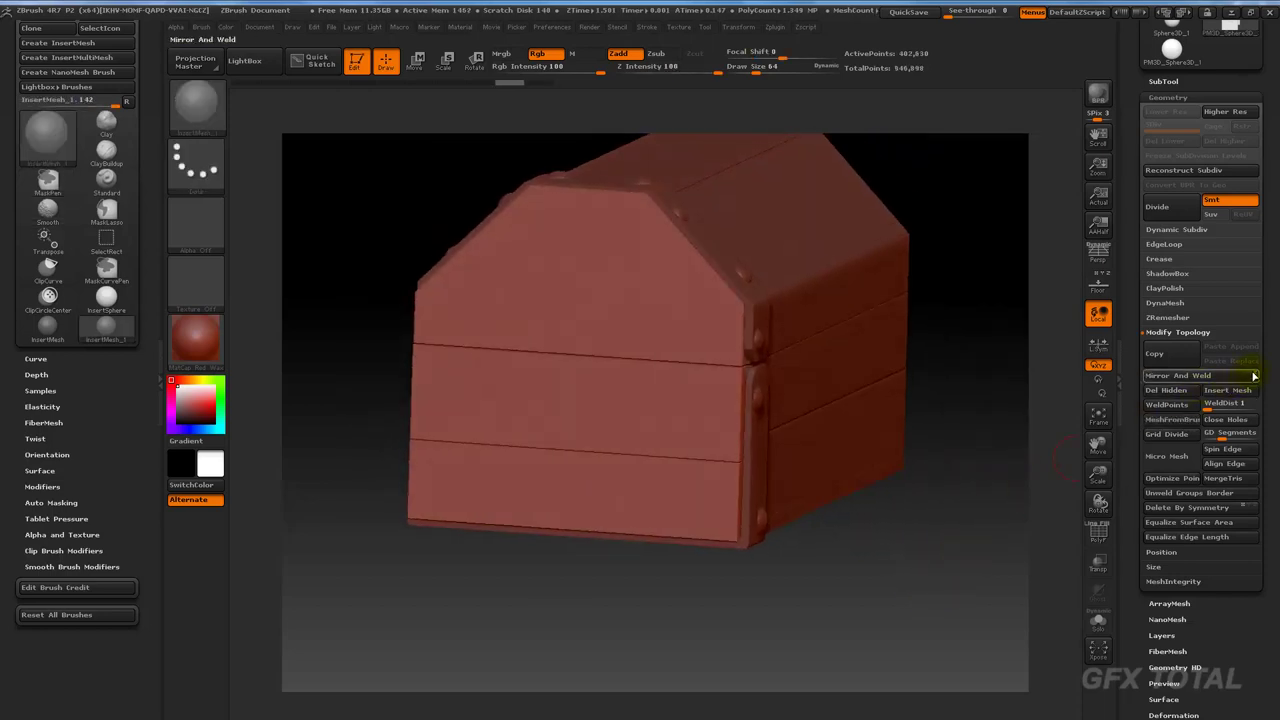
{"action": "left_click", "coordinate": [1218, 378]}
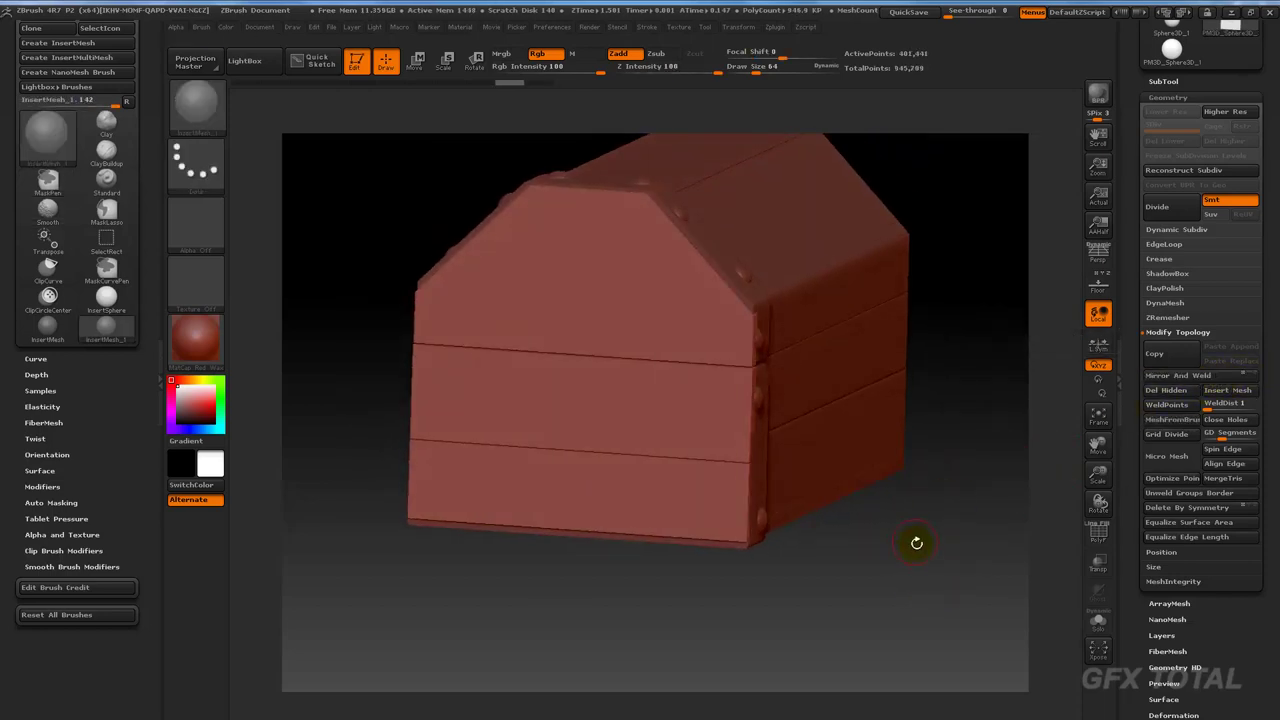
Flip the chest with Deformation > Mirror, then Mirror And Weld it into one piece.
{"action": "left_click_drag", "start_coordinate": [899, 584], "coordinate": [714, 271]}
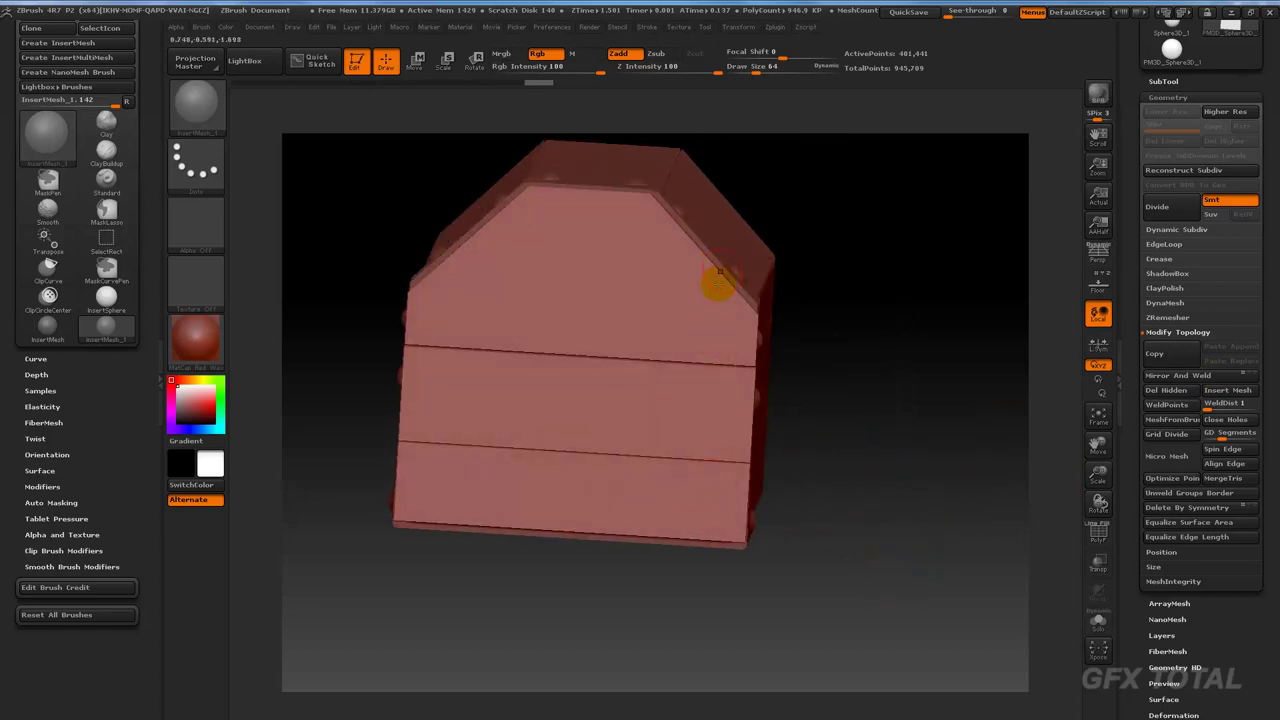
{"action": "scroll", "coordinate": [1135, 535], "scroll_direction": "down", "scroll_amount": 5}
{"action": "scroll", "coordinate": [1210, 465], "scroll_direction": "down", "scroll_amount": 3}
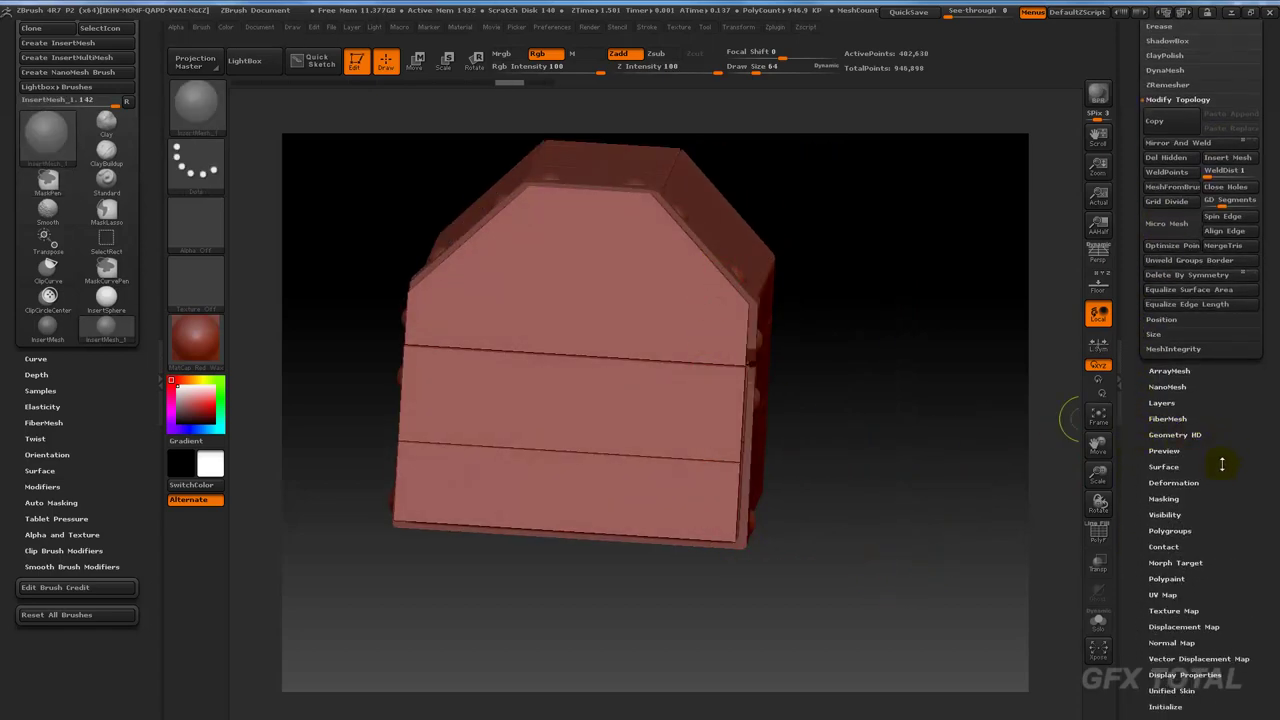
{"action": "scroll", "coordinate": [1205, 465], "scroll_direction": "down", "scroll_amount": 3}
{"action": "scroll", "coordinate": [1204, 470], "scroll_direction": "down", "scroll_amount": 3}
{"action": "scroll", "coordinate": [1210, 500], "scroll_direction": "up", "scroll_amount": 2}
{"action": "scroll", "coordinate": [1212, 520], "scroll_direction": "up", "scroll_amount": 3}
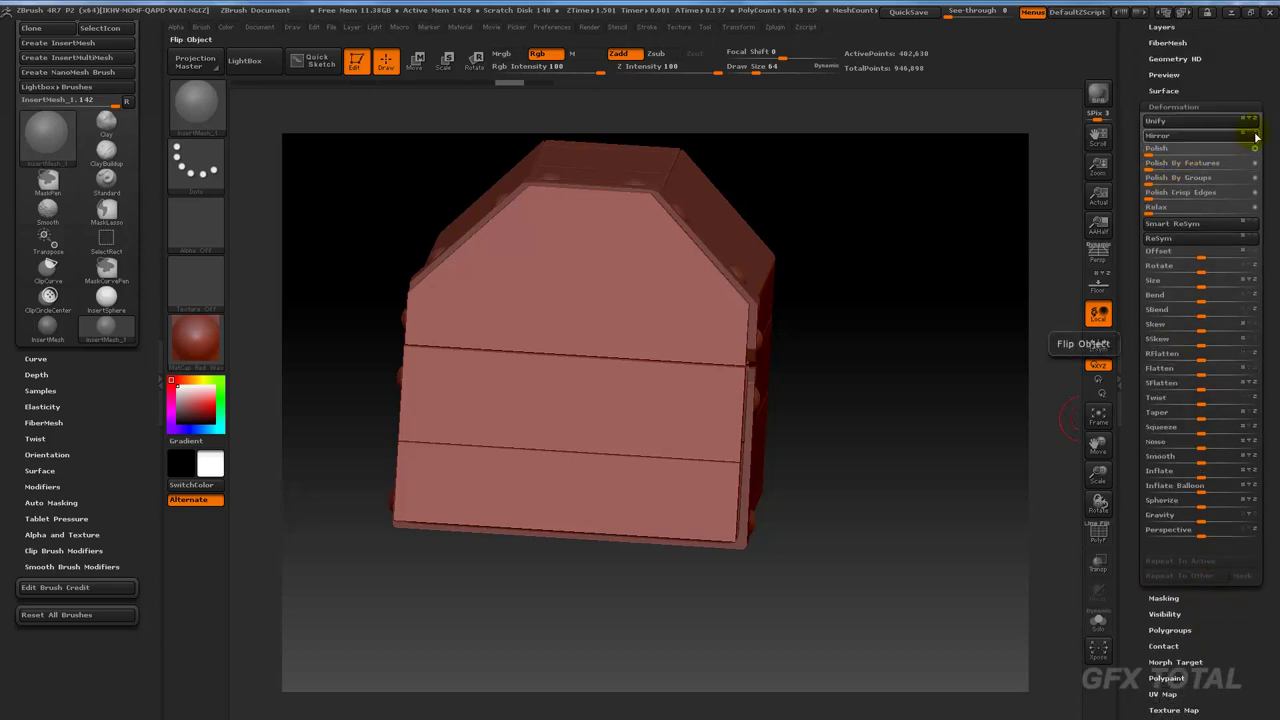
{"action": "left_click", "coordinate": [1218, 140]}
{"action": "scroll", "coordinate": [1124, 280], "scroll_direction": "up", "scroll_amount": 3}
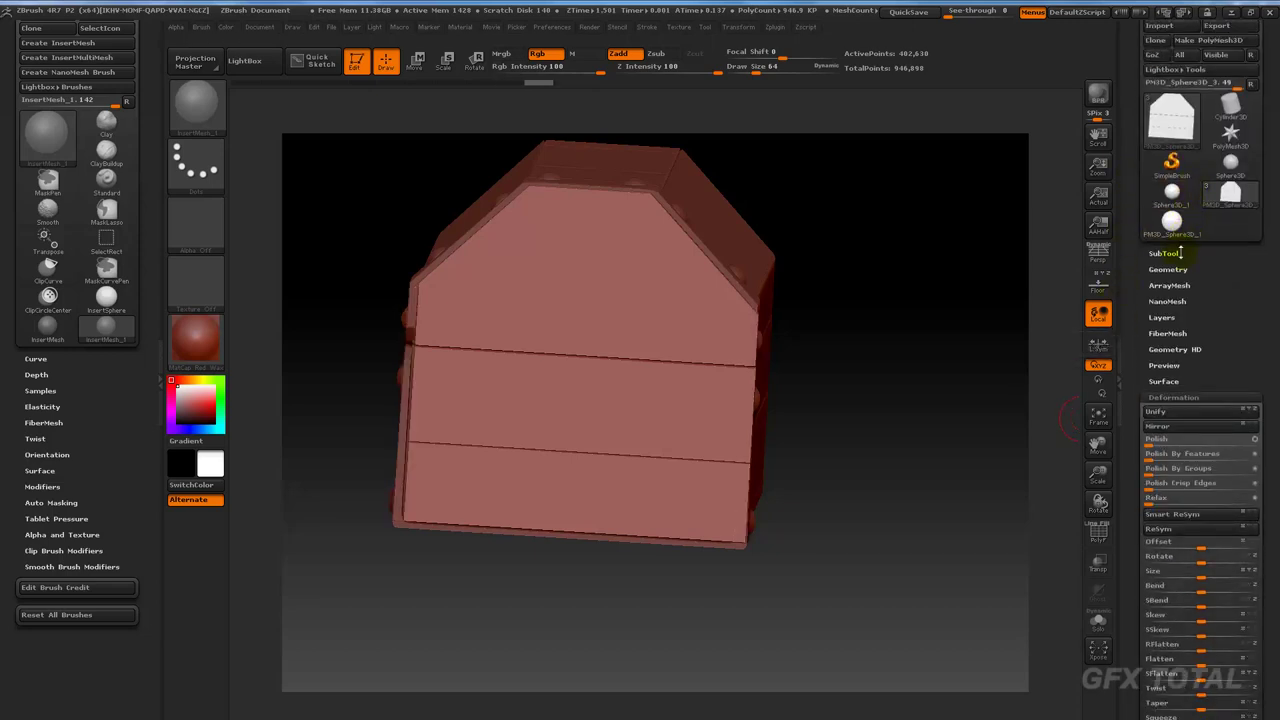
{"action": "left_click", "coordinate": [1172, 269]}
{"action": "scroll", "coordinate": [1191, 500], "scroll_direction": "down", "scroll_amount": 1}
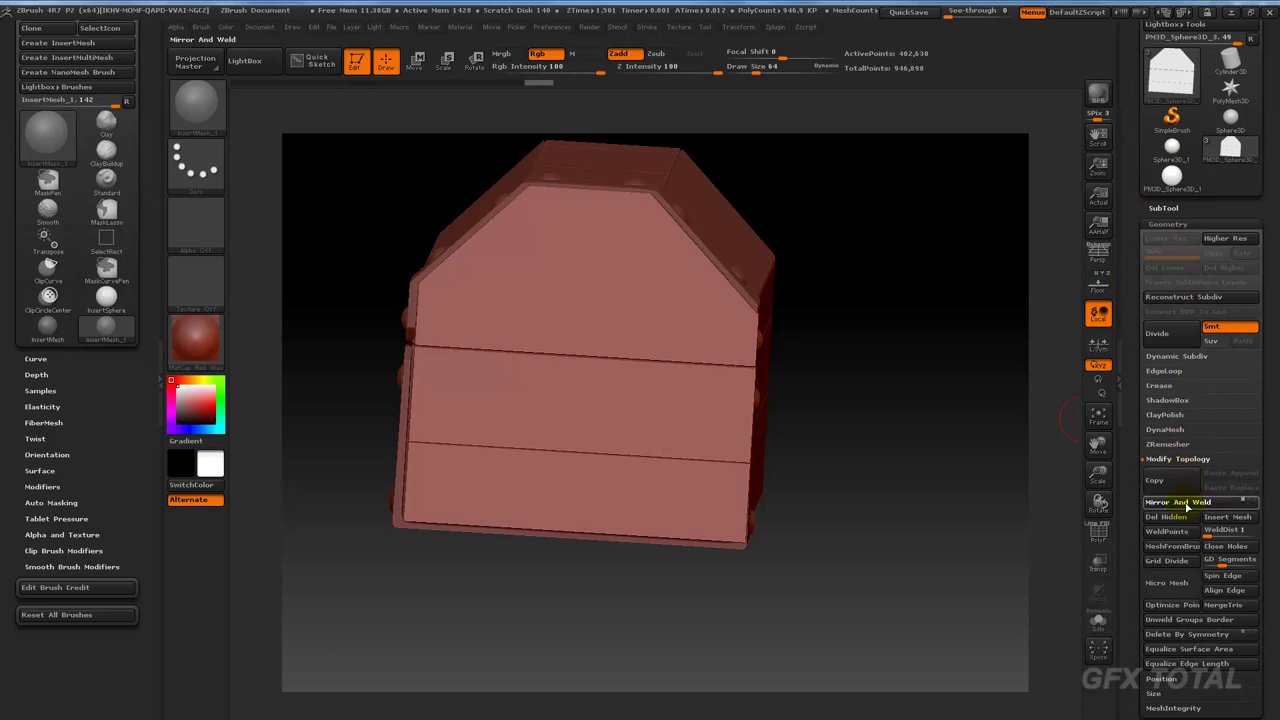
{"action": "left_click", "coordinate": [1187, 507]}
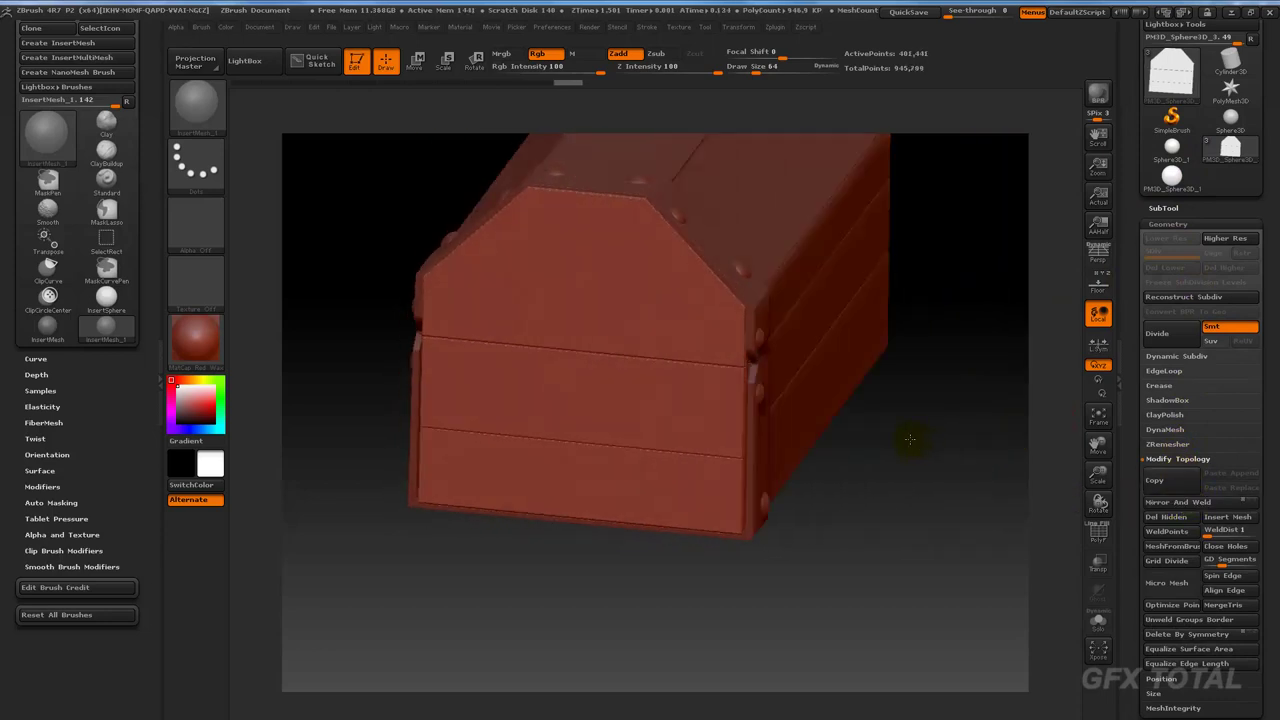
Zoom in on the chest's end panel and compare it with the reference photo.
{"action": "mouse_move", "coordinate": [909, 438]}
{"action": "left_mouse_down"}
{"action": "mouse_move", "coordinate": [914, 400]}
{"action": "mouse_move", "coordinate": [900, 423]}
{"action": "left_mouse_up"}
{"action": "left_click_drag", "start_coordinate": [969, 211], "coordinate": [672, 252]}
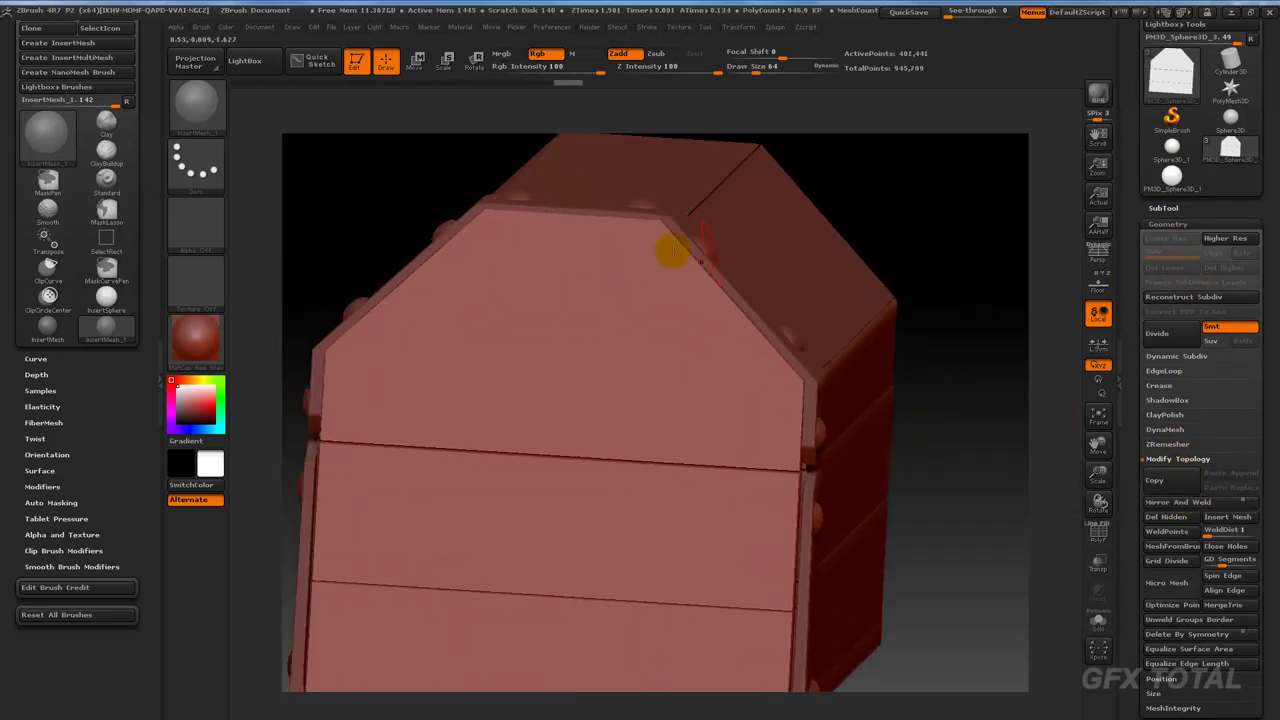
{"action": "key", "text": "alt+Tab"}
{"action": "key", "text": "alt+Tab"}
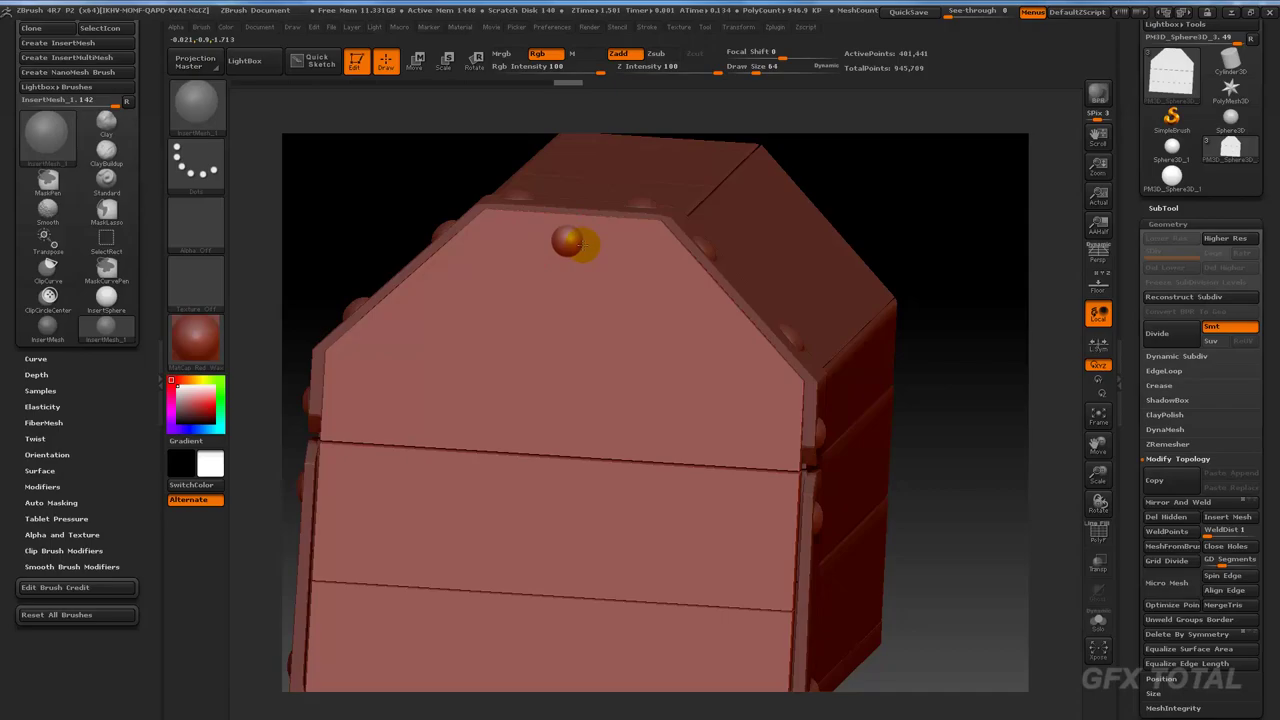
{"action": "key", "text": "alt+Tab"}
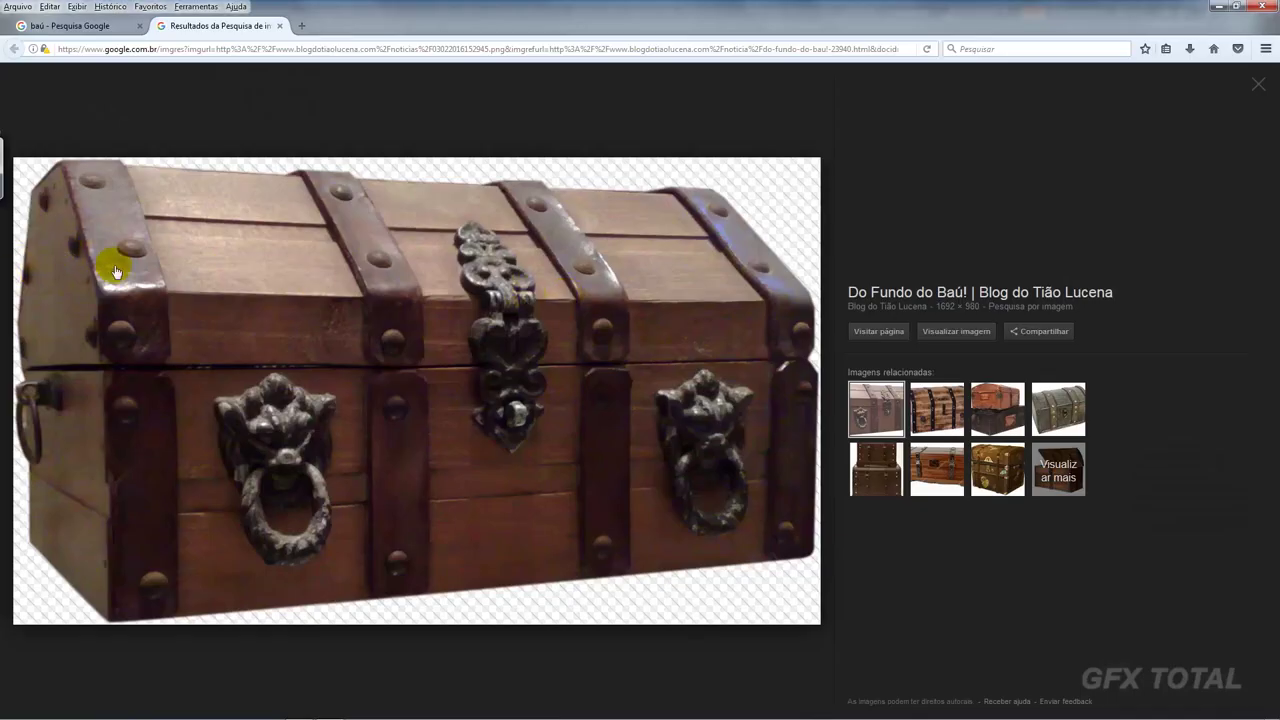
{"action": "key", "text": "alt+Tab"}
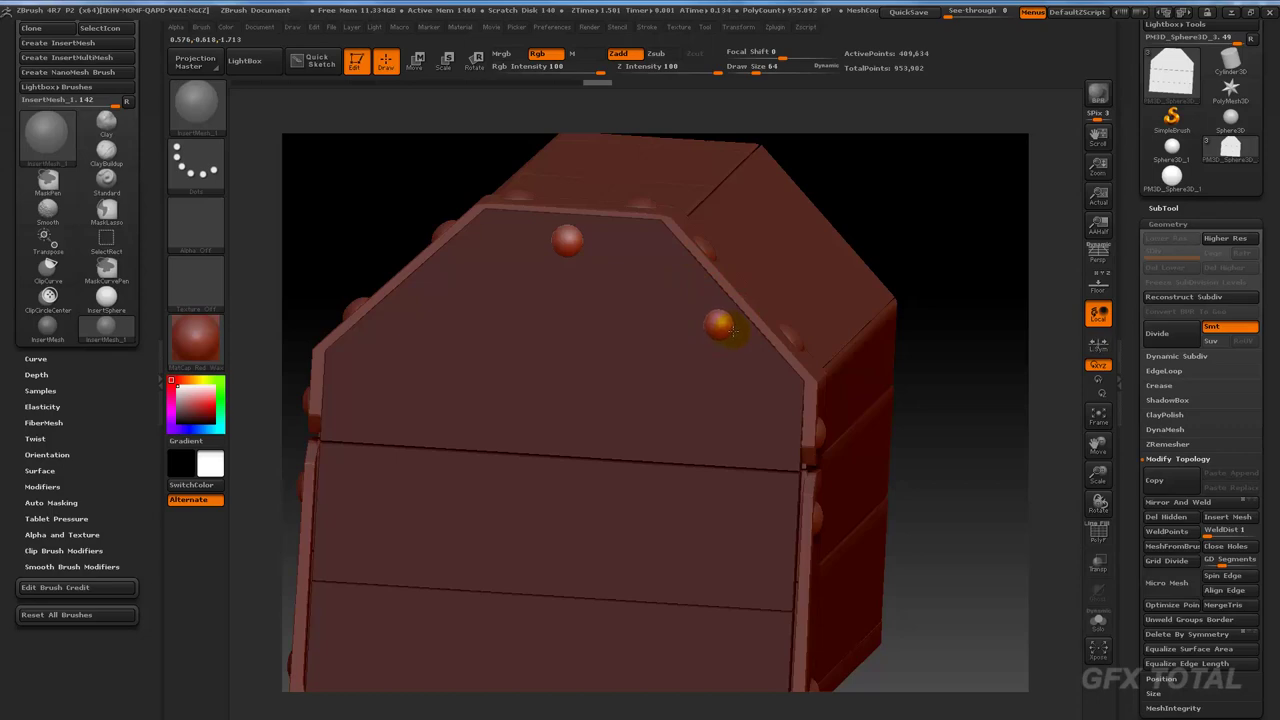
Place sphere rivets along the end panel's slanted edge and sides, hiding the upper box meanwhile.
{"action": "left_click", "coordinate": [732, 330]}
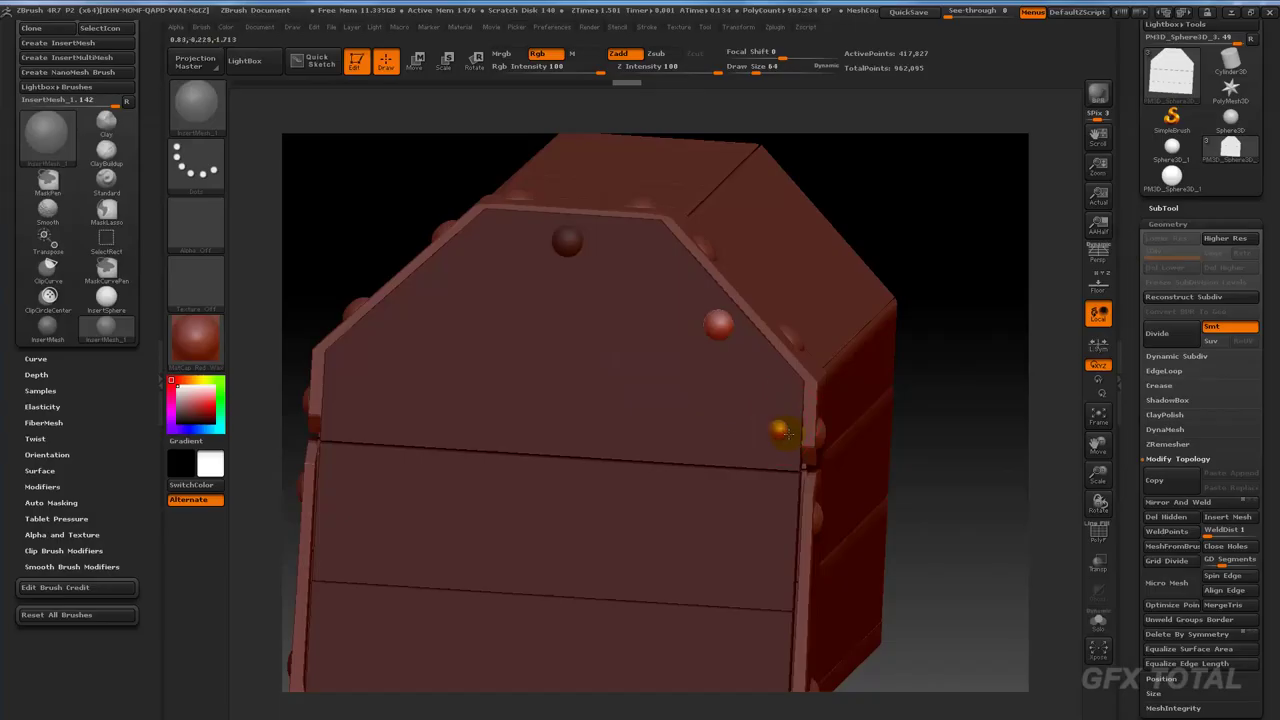
{"action": "mouse_move", "coordinate": [940, 400]}
{"action": "left_mouse_down"}
{"action": "mouse_move", "coordinate": [994, 371]}
{"action": "mouse_move", "coordinate": [969, 351]}
{"action": "mouse_move", "coordinate": [970, 285]}
{"action": "left_mouse_up"}
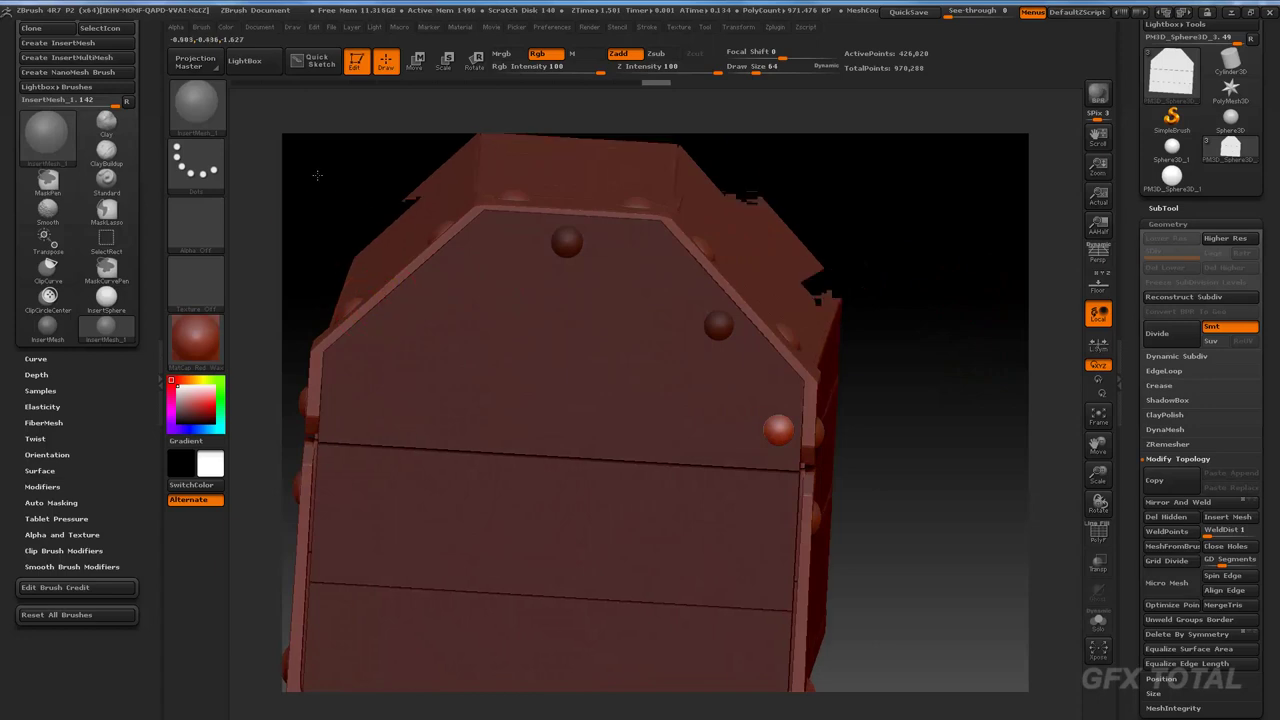
{"action": "left_click", "coordinate": [426, 309], "text": "ctrl+shift"}
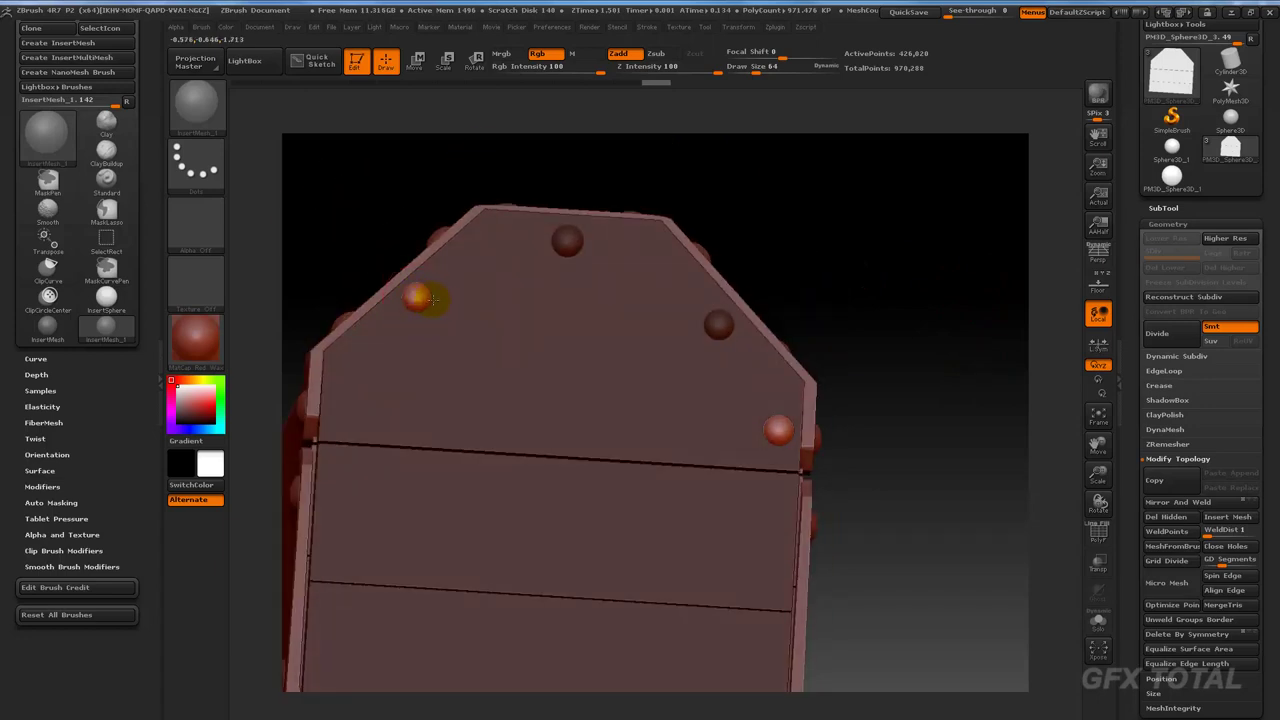
{"action": "left_click", "coordinate": [335, 406]}
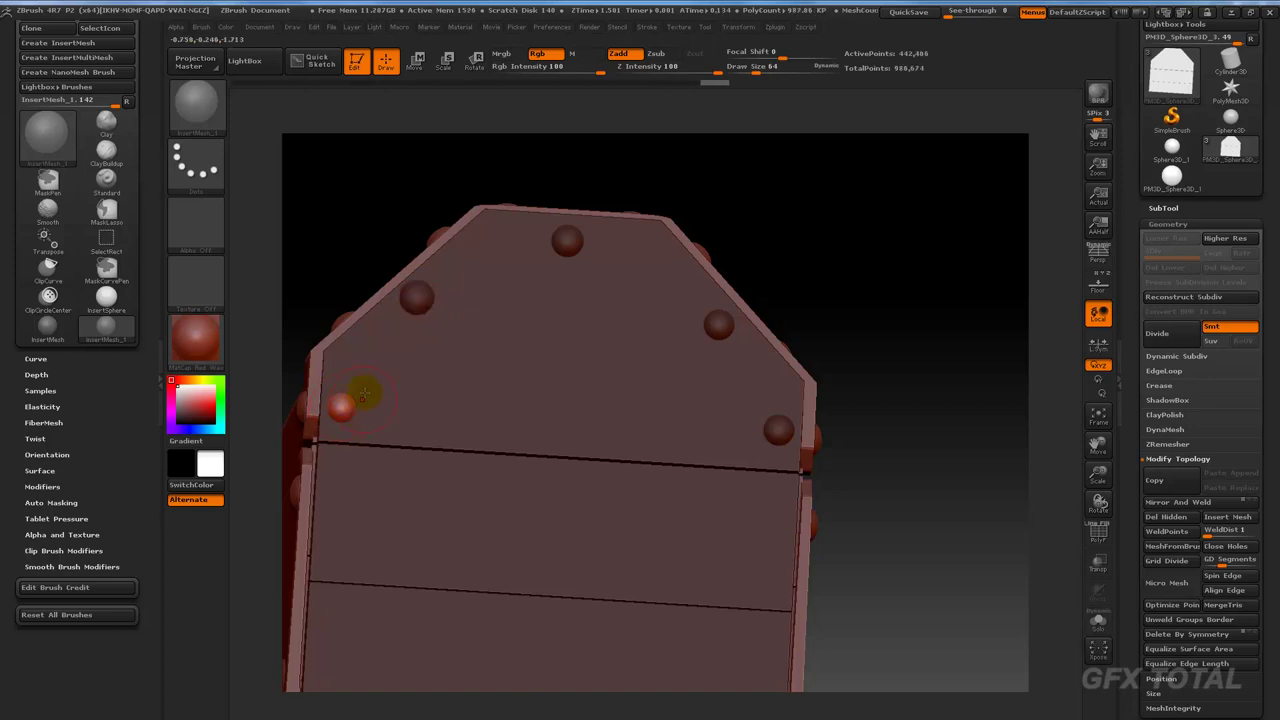
{"action": "left_click", "coordinate": [868, 220], "text": "ctrl+shift"}
{"action": "left_click_drag", "start_coordinate": [1016, 231], "coordinate": [948, 291], "text": "alt"}
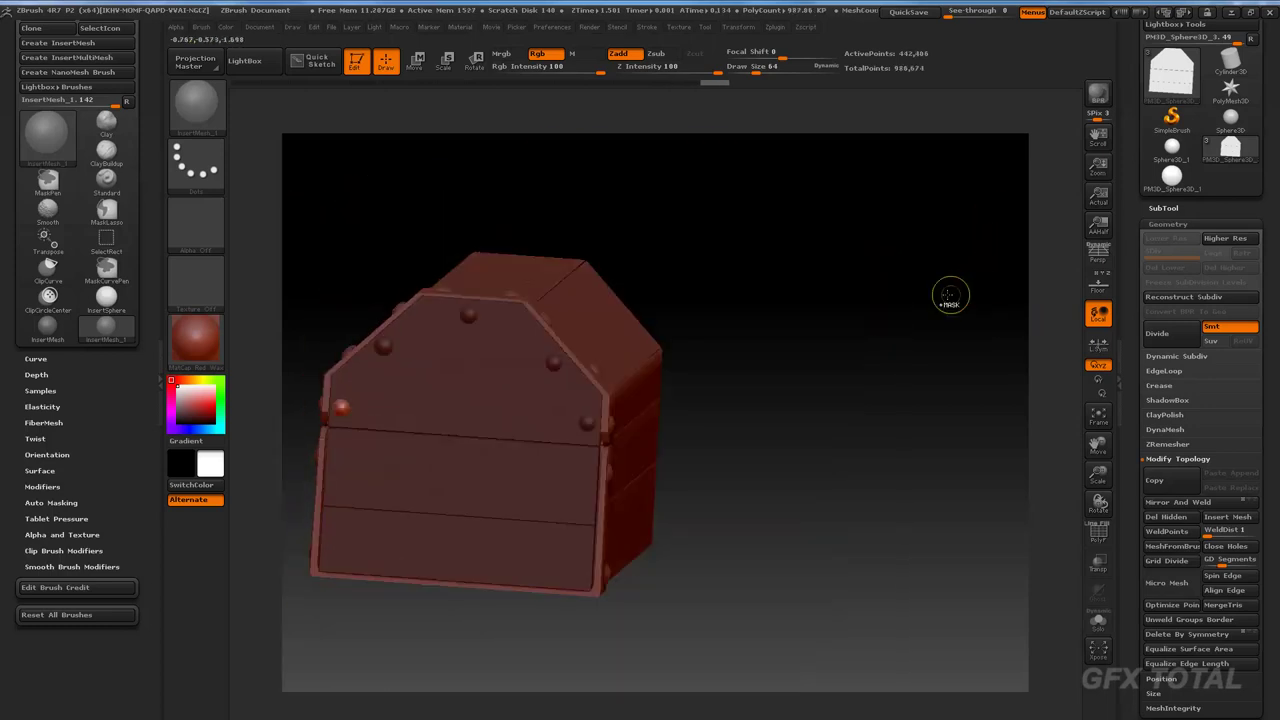
{"action": "left_click_drag", "start_coordinate": [971, 369], "coordinate": [946, 363], "text": "shift"}
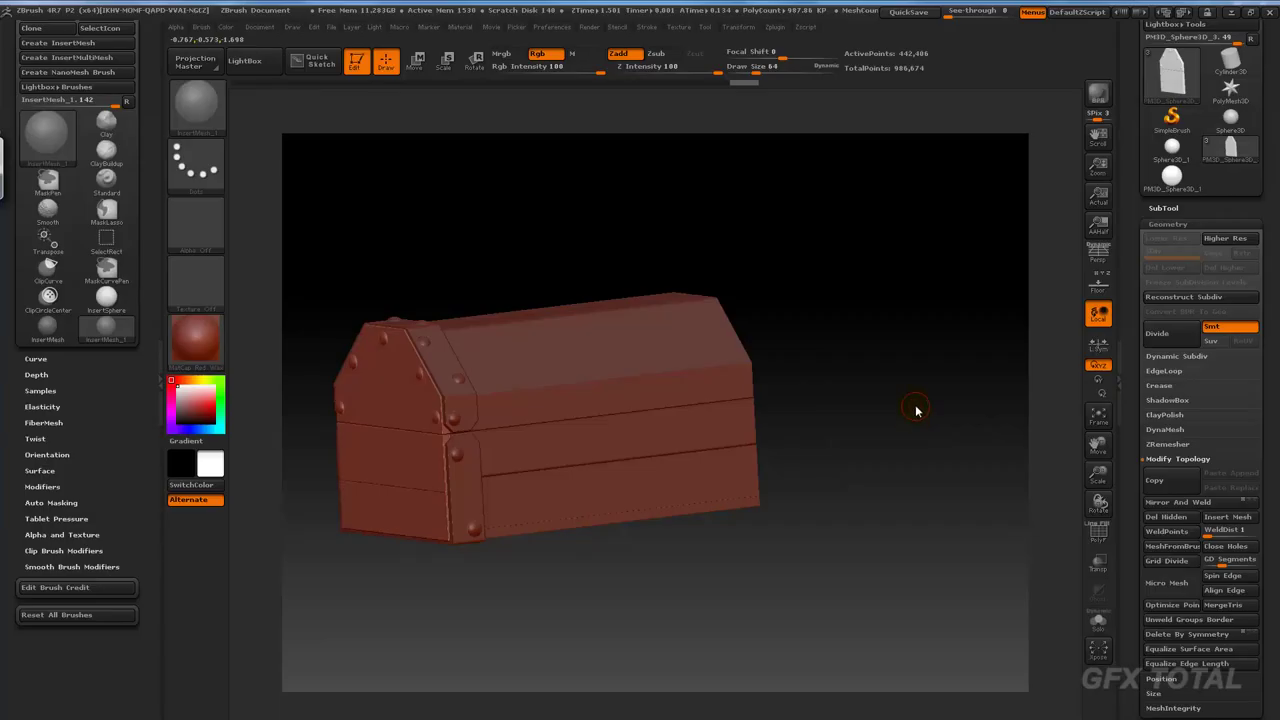
{"action": "mouse_move", "coordinate": [917, 409]}
{"action": "left_mouse_down"}
{"action": "mouse_move", "coordinate": [900, 435]}
{"action": "mouse_move", "coordinate": [960, 363]}
{"action": "mouse_move", "coordinate": [948, 385]}
{"action": "left_mouse_up"}
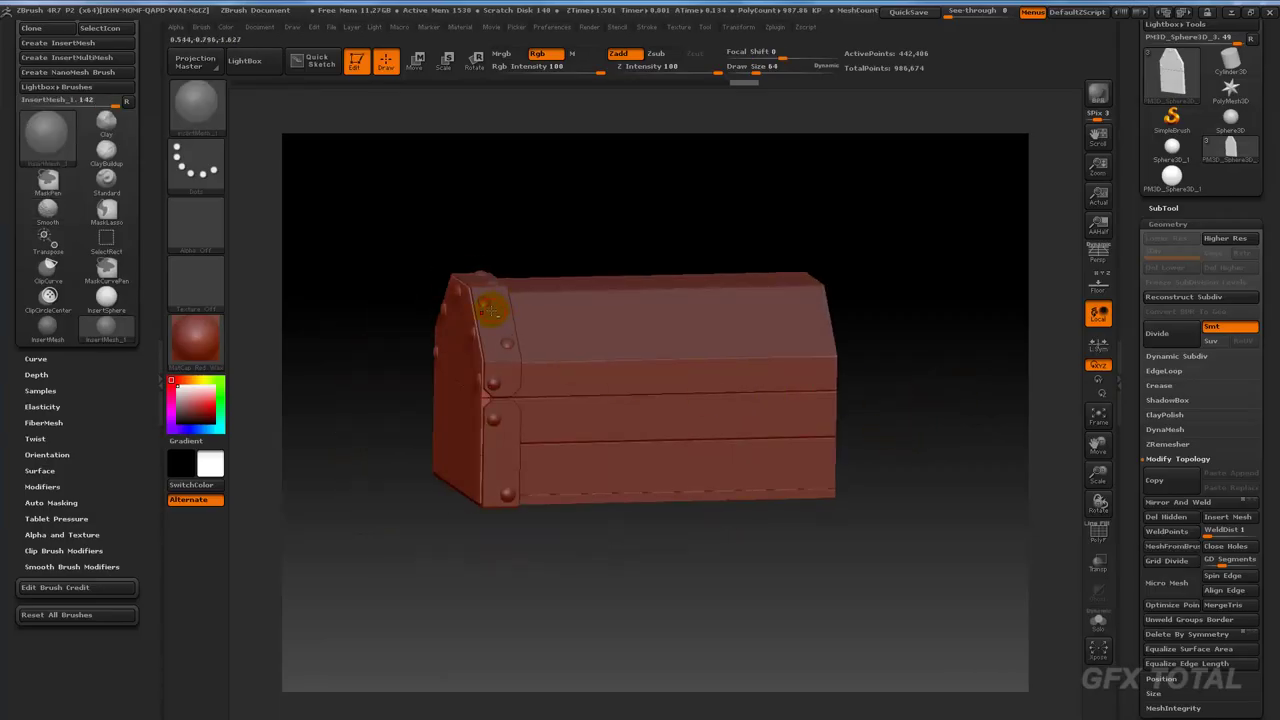
Reposition the chest body with Move Transpose, then return to Draw mode.
{"action": "left_click_drag", "start_coordinate": [608, 206], "coordinate": [597, 194], "text": "shift"}
{"action": "left_click", "coordinate": [414, 60]}
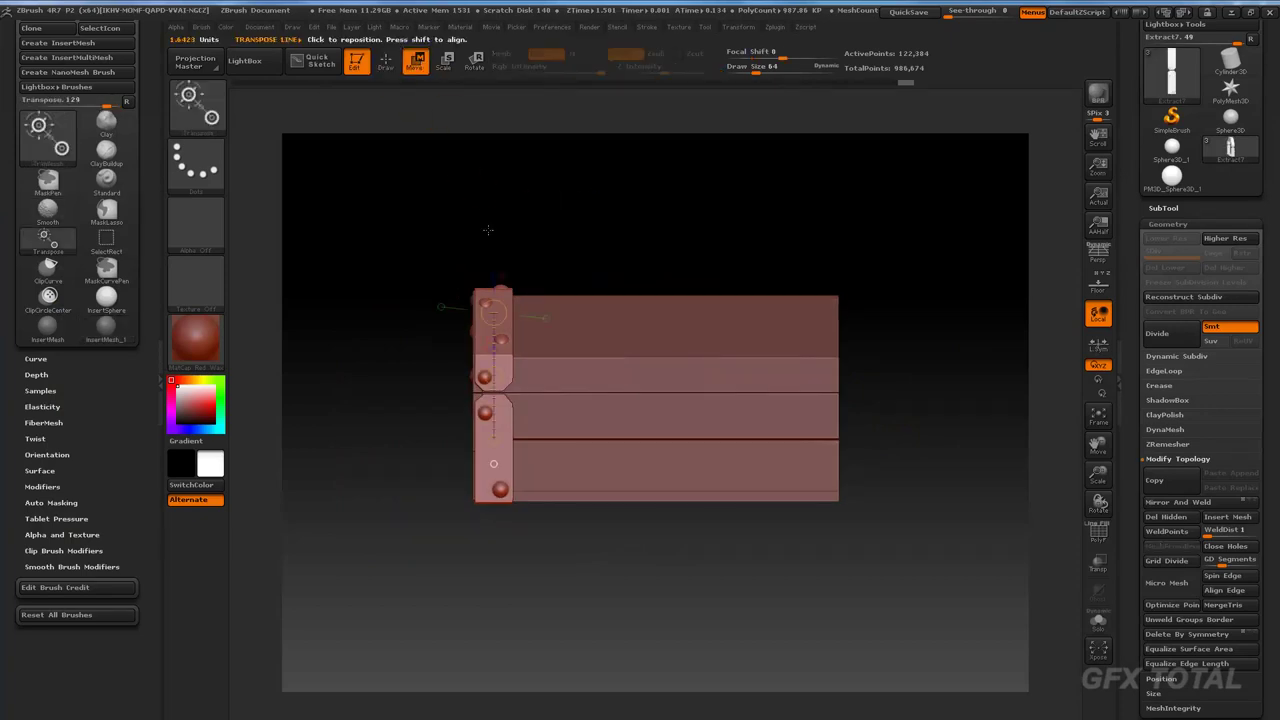
{"action": "left_click_drag", "start_coordinate": [486, 408], "coordinate": [637, 266]}
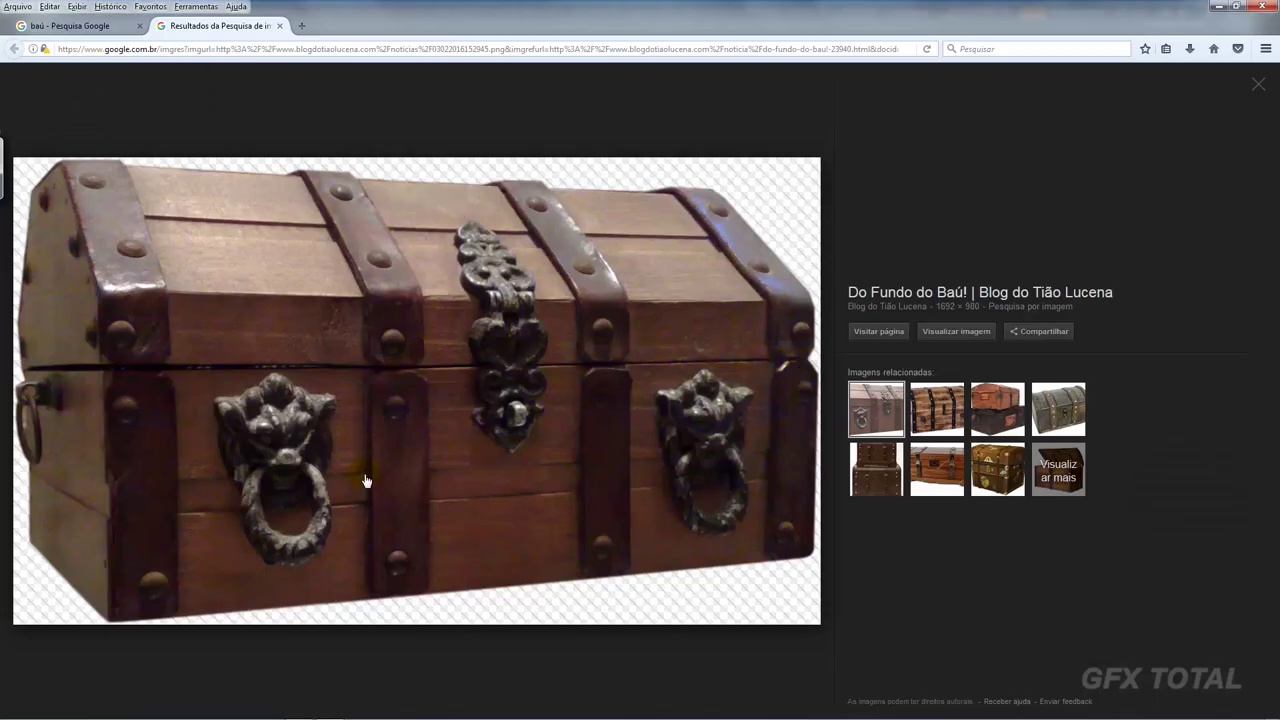
{"action": "key", "text": "alt+Tab"}
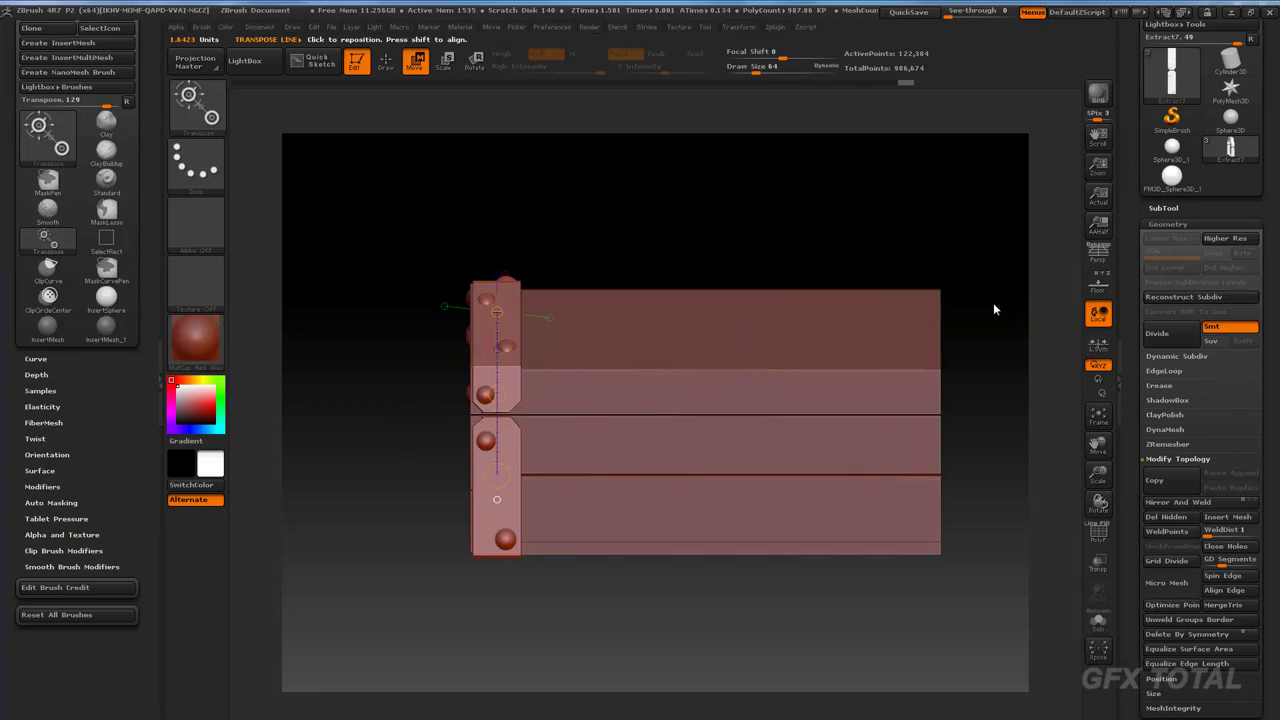
{"action": "left_click_drag", "start_coordinate": [994, 305], "coordinate": [557, 186]}
{"action": "key", "text": "q"}
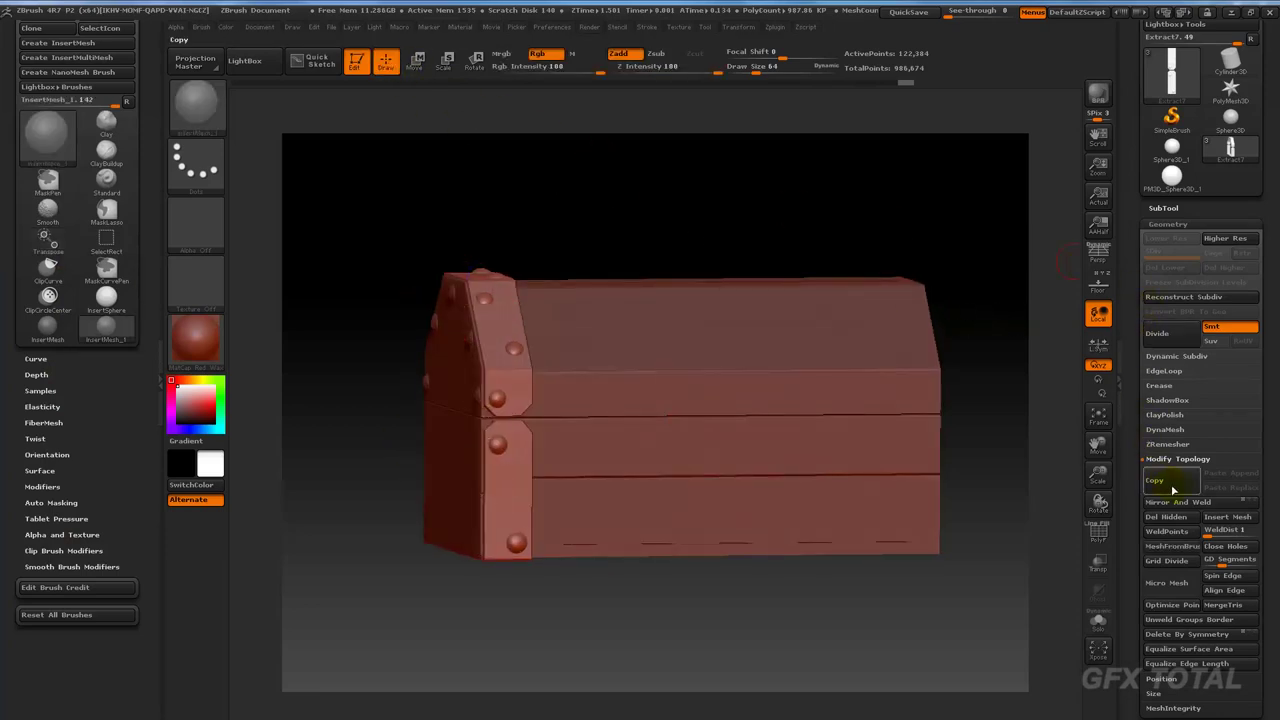
Mirror And Weld the chest body and turn on the Floor grid, toggling Persp off.
{"action": "left_click_drag", "start_coordinate": [1156, 475], "coordinate": [1137, 366]}
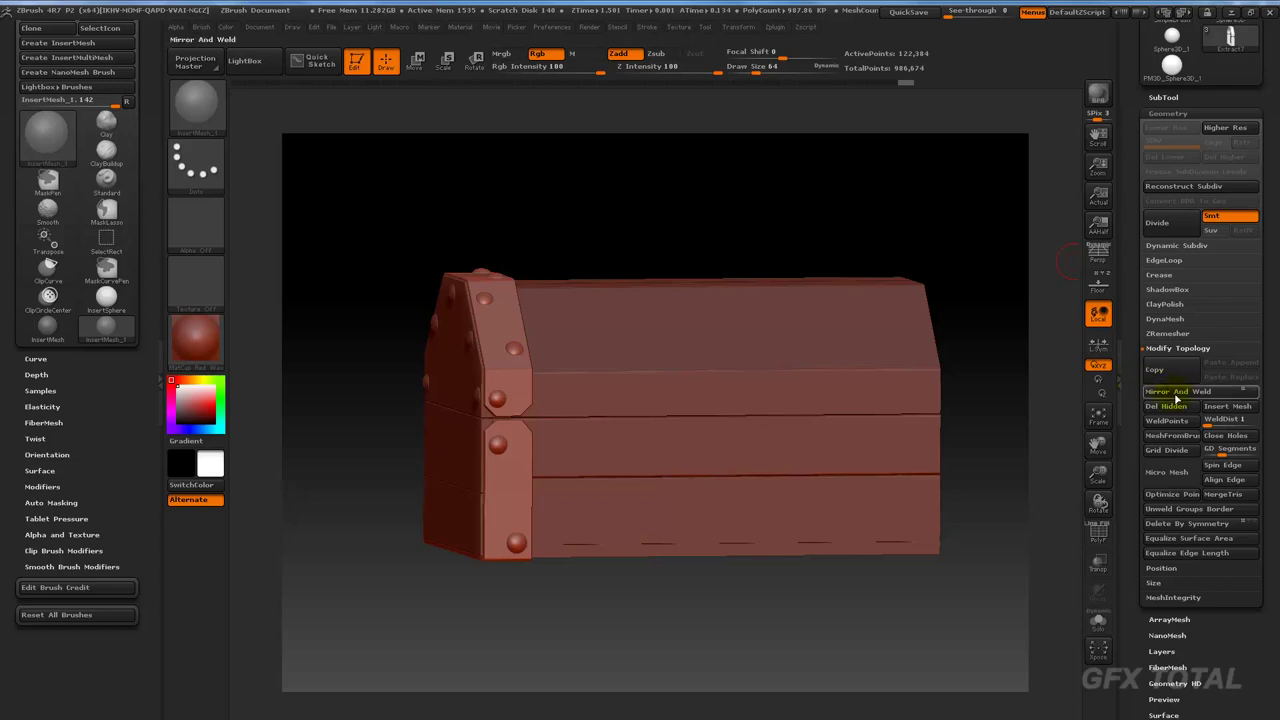
{"action": "left_click", "coordinate": [1175, 397]}
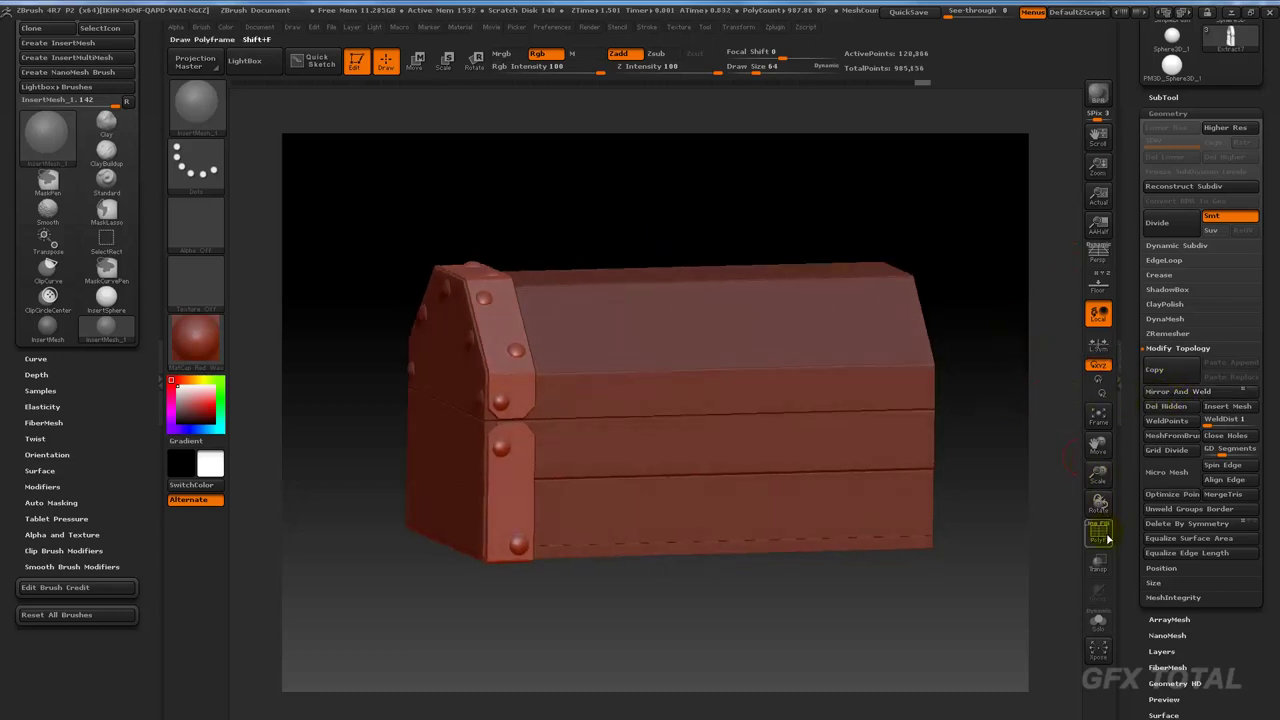
{"action": "left_click", "coordinate": [1100, 255]}
{"action": "left_click", "coordinate": [1100, 255]}
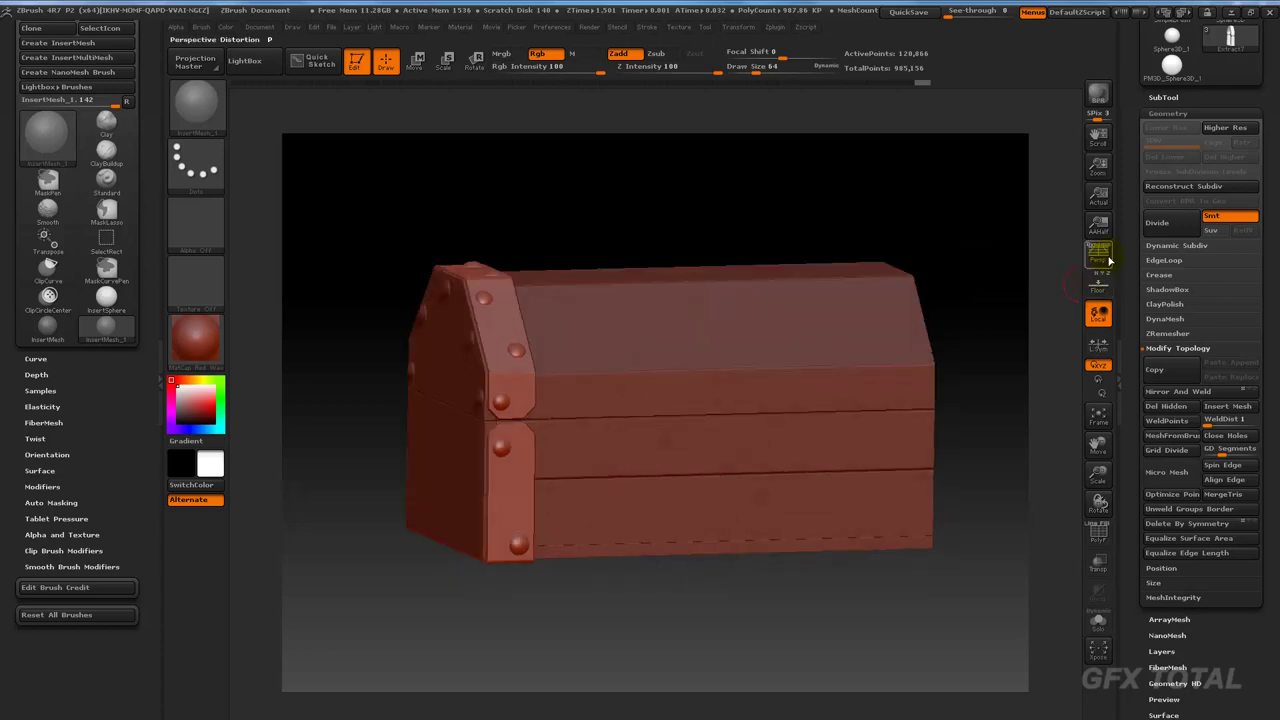
{"action": "left_click", "coordinate": [1098, 285]}
{"action": "left_click_drag", "start_coordinate": [1000, 292], "coordinate": [1038, 340]}
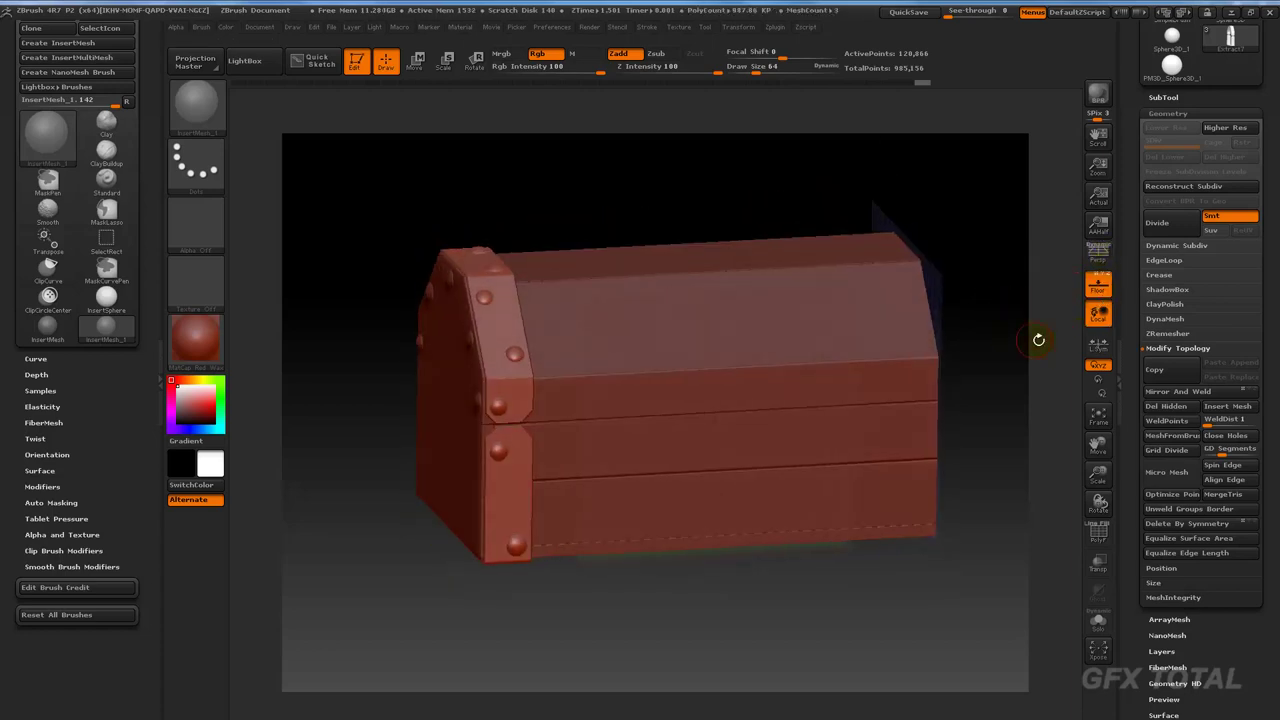
{"action": "mouse_move", "coordinate": [966, 580]}
{"action": "left_mouse_down"}
{"action": "mouse_move", "coordinate": [993, 601]}
{"action": "mouse_move", "coordinate": [690, 407]}
{"action": "left_mouse_up"}
{"action": "left_click_drag", "start_coordinate": [846, 364], "coordinate": [824, 376]}
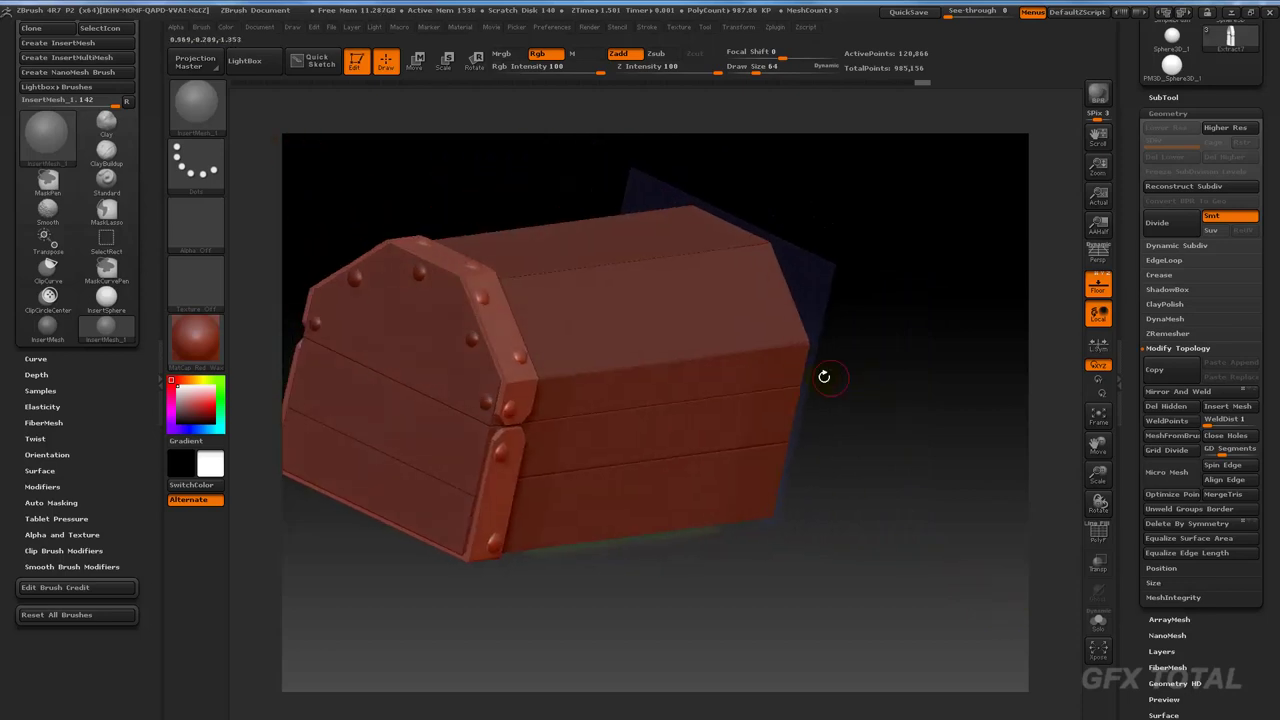
Decline a further Mirror And Weld and flip the chest left to right with Deformation > Mirror.
{"action": "left_click", "coordinate": [1225, 395]}
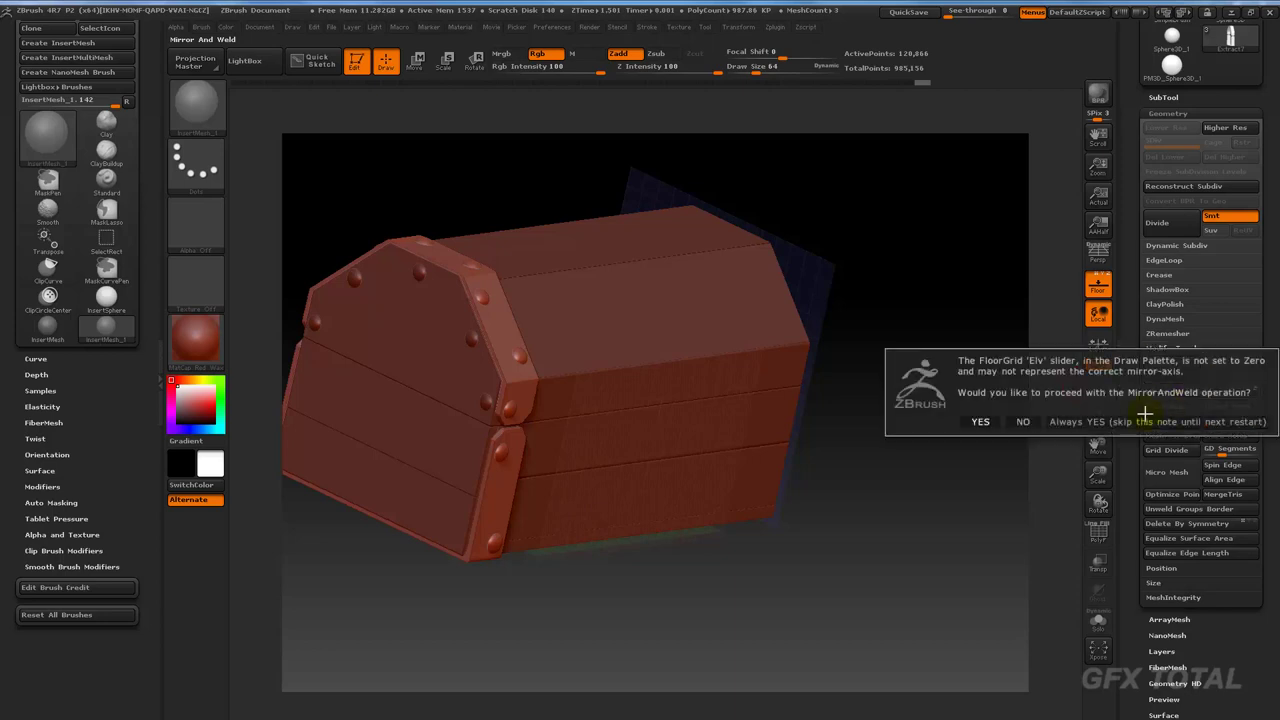
{"action": "left_click", "coordinate": [1022, 421]}
{"action": "scroll", "coordinate": [1140, 450], "scroll_direction": "down", "scroll_amount": 2}
{"action": "scroll", "coordinate": [1156, 428], "scroll_direction": "down", "scroll_amount": 5}
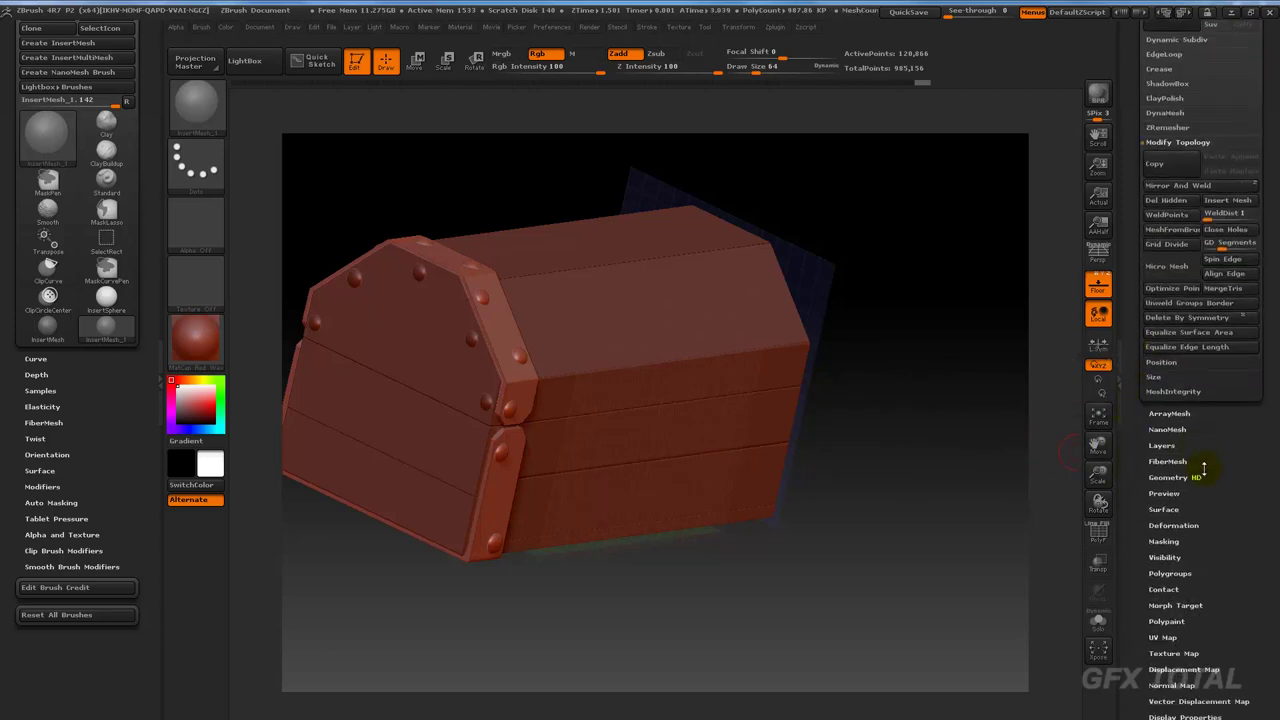
{"action": "left_click", "coordinate": [1176, 498]}
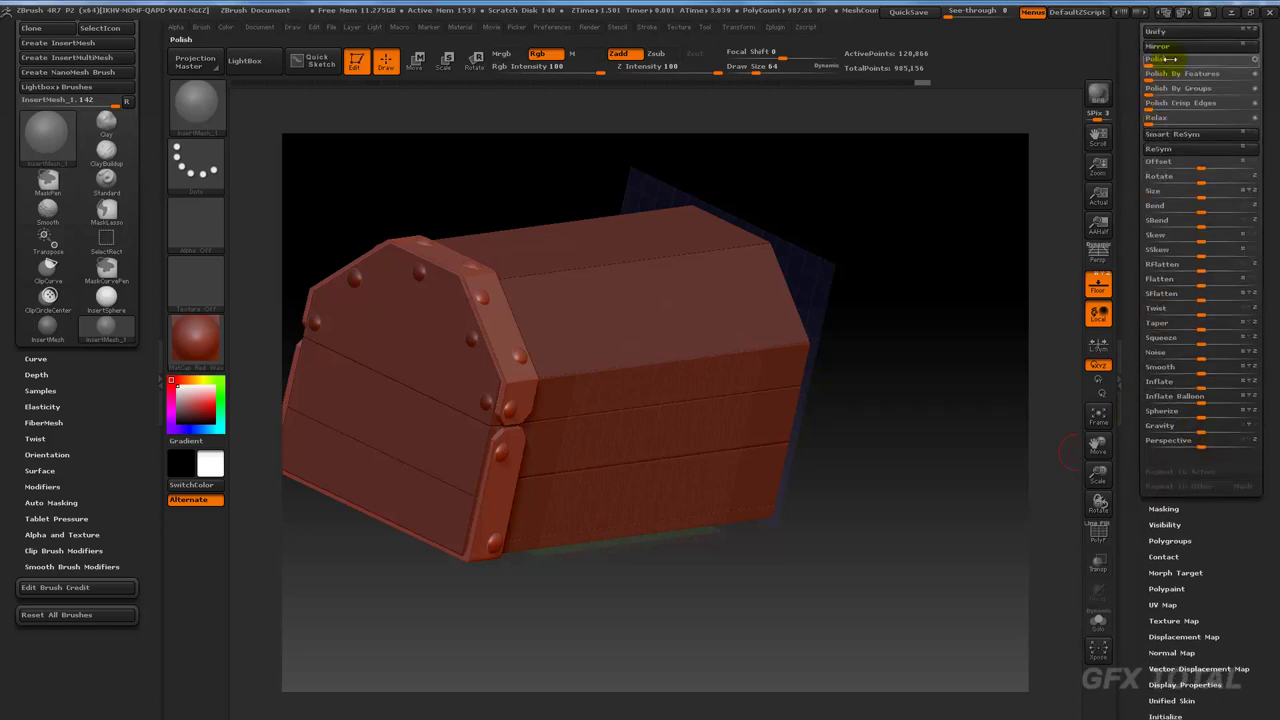
{"action": "left_click", "coordinate": [1230, 47]}
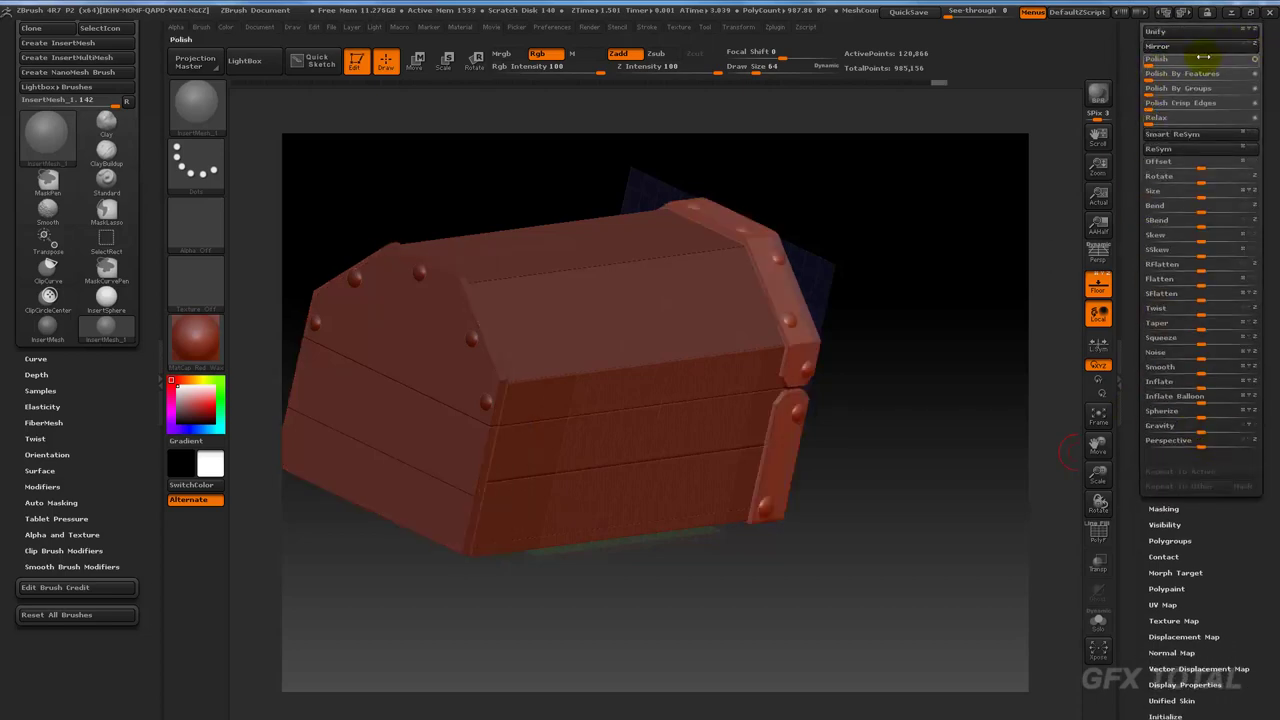
{"action": "scroll", "coordinate": [1202, 175], "scroll_direction": "up", "scroll_amount": 5}
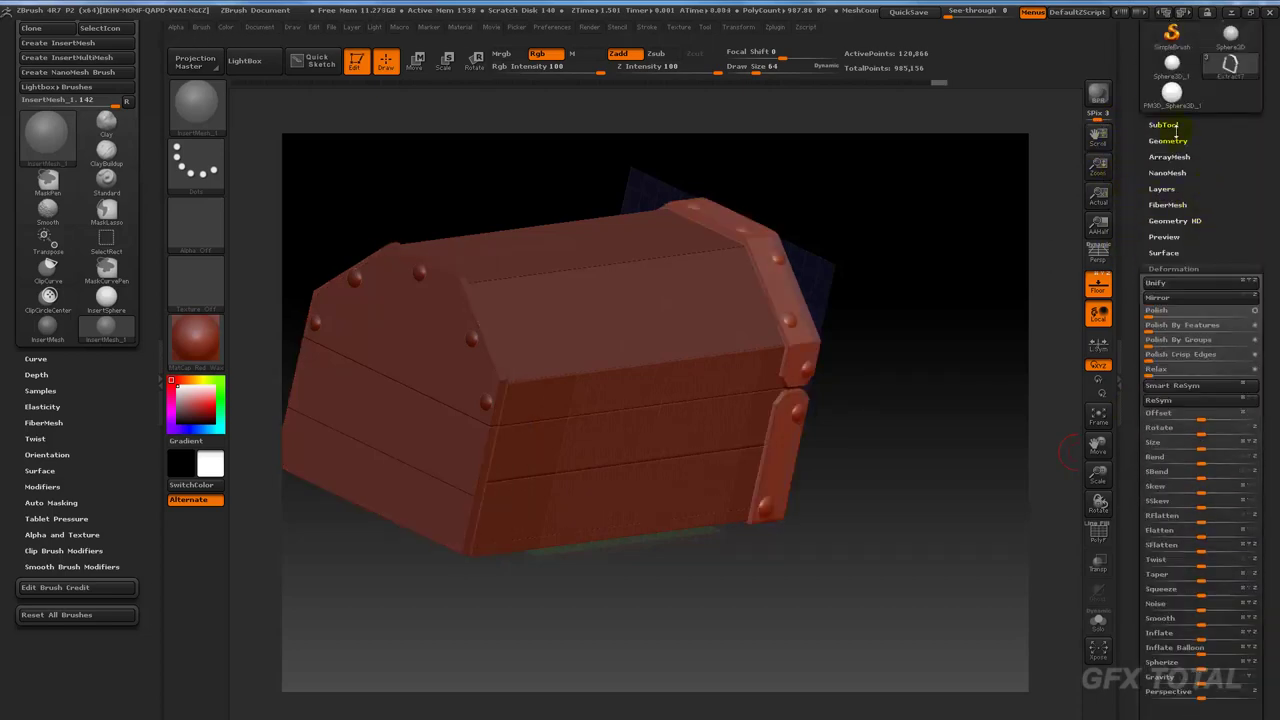
{"action": "left_click_drag", "start_coordinate": [1009, 247], "coordinate": [837, 239], "text": "shift"}
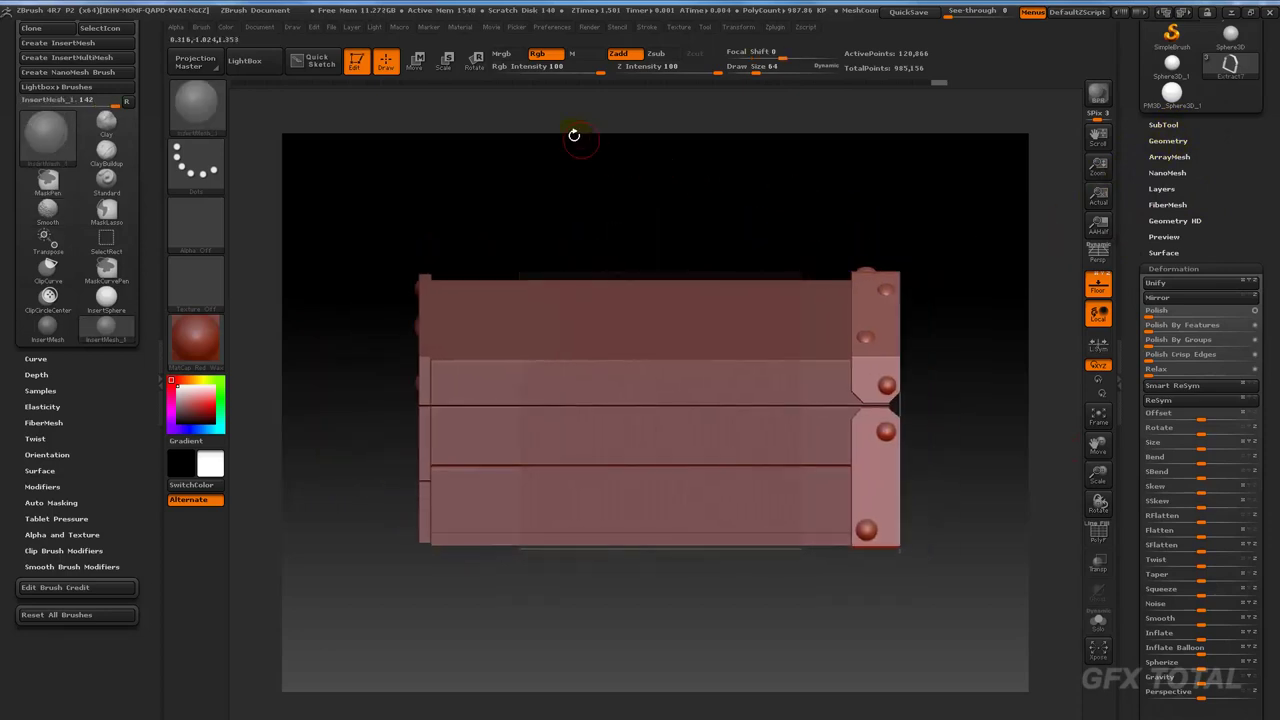
Duplicate the riveted end strap and slide the copy left along the chest.
{"action": "left_click", "coordinate": [415, 62]}
{"action": "left_click_drag", "start_coordinate": [885, 352], "coordinate": [1060, 364], "text": "shift"}
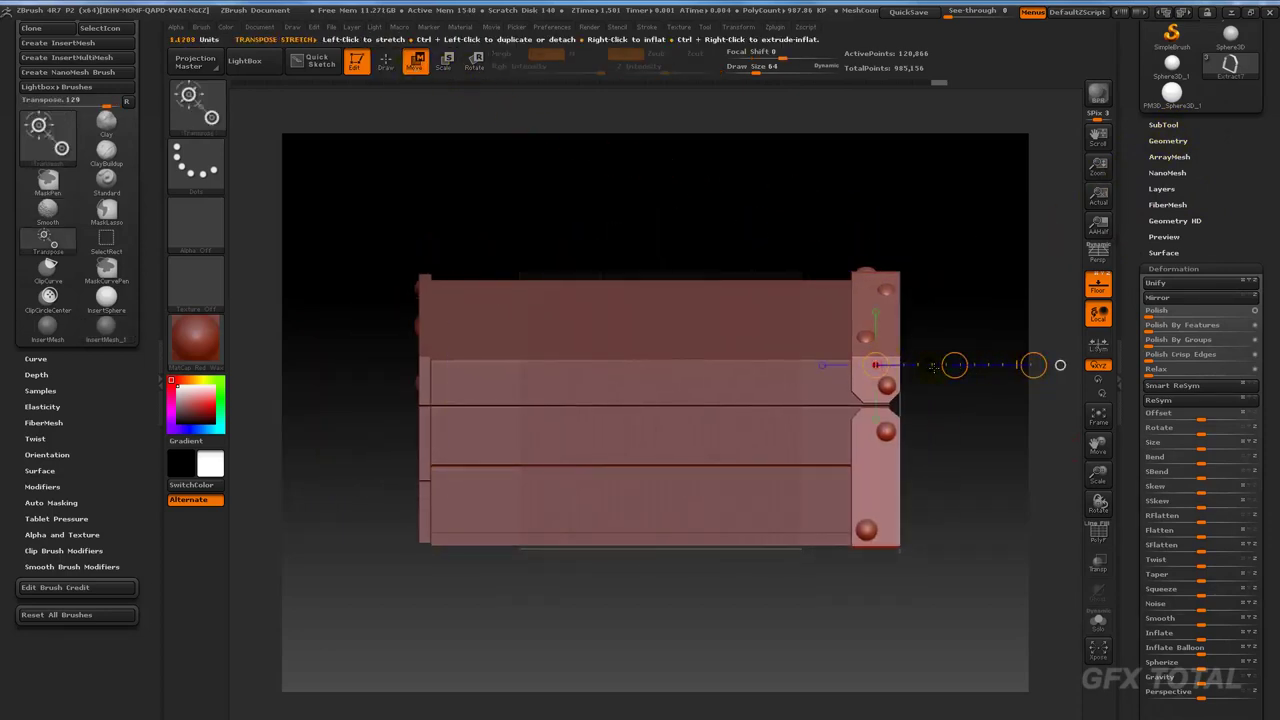
{"action": "mouse_move", "coordinate": [955, 364]}
{"action": "left_mouse_down", "text": "ctrl"}
{"action": "mouse_move", "coordinate": [830, 362]}
{"action": "mouse_move", "coordinate": [833, 350]}
{"action": "left_mouse_up", "text": "ctrl"}
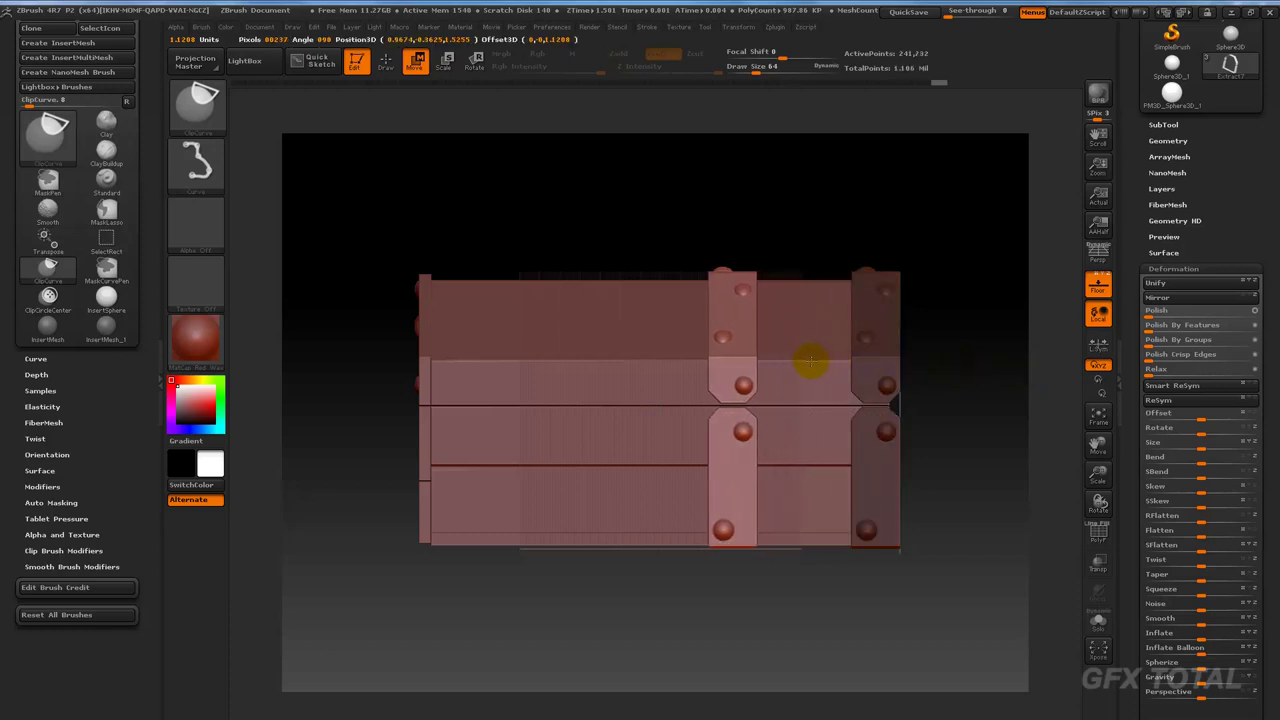
{"action": "left_click", "coordinate": [386, 62]}
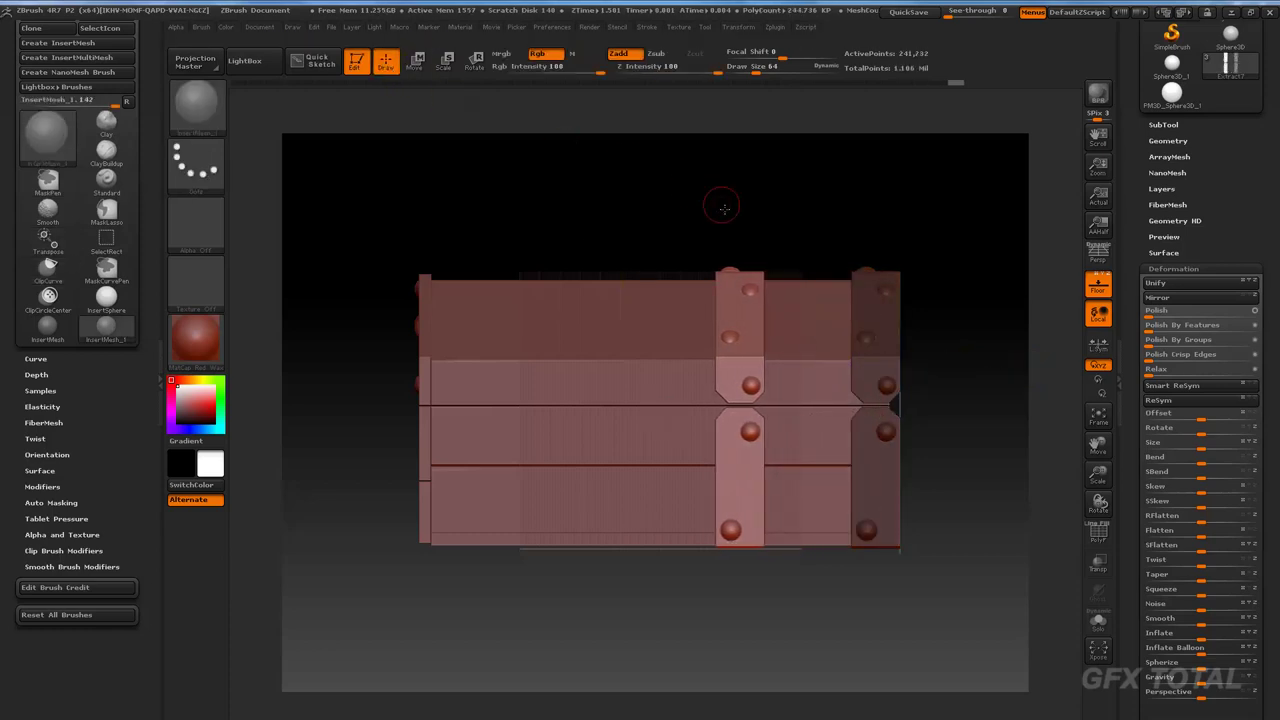
{"action": "left_click_drag", "start_coordinate": [720, 206], "coordinate": [795, 213]}
Try Mirror And Weld, cancel the warning, and orbit to inspect the chest.
{"action": "left_click", "coordinate": [1170, 141]}
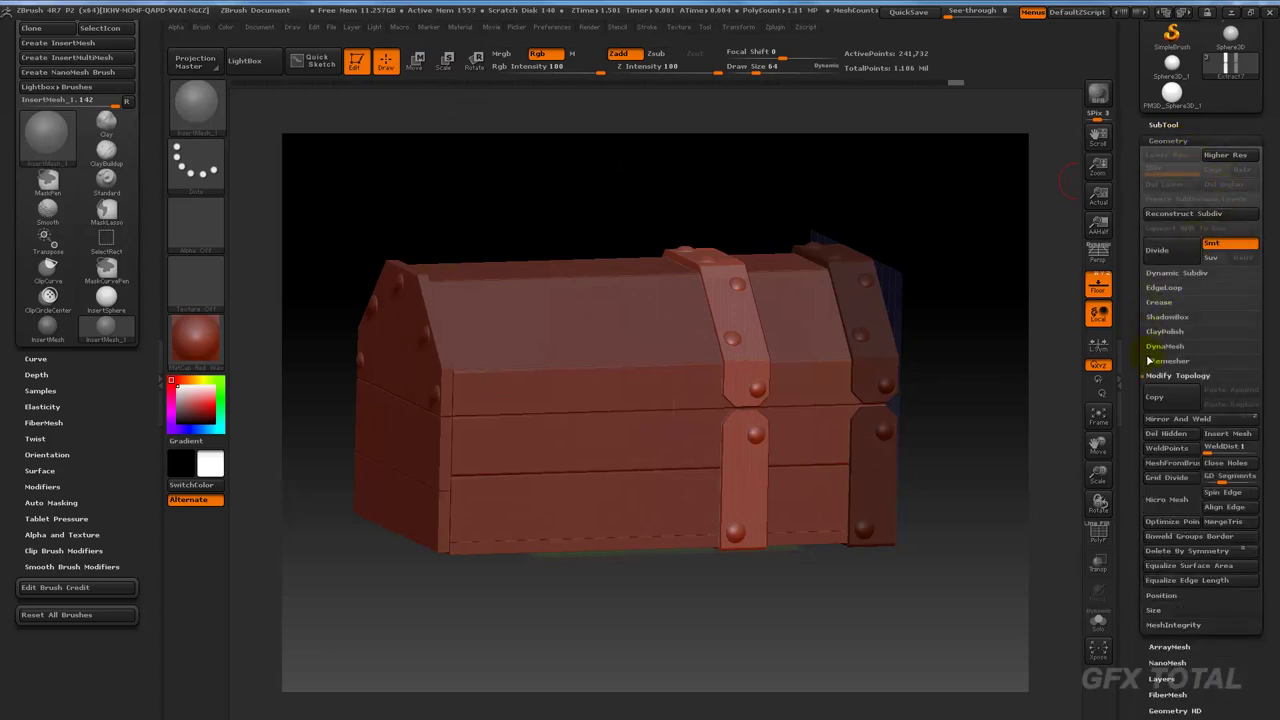
{"action": "left_click", "coordinate": [1180, 418]}
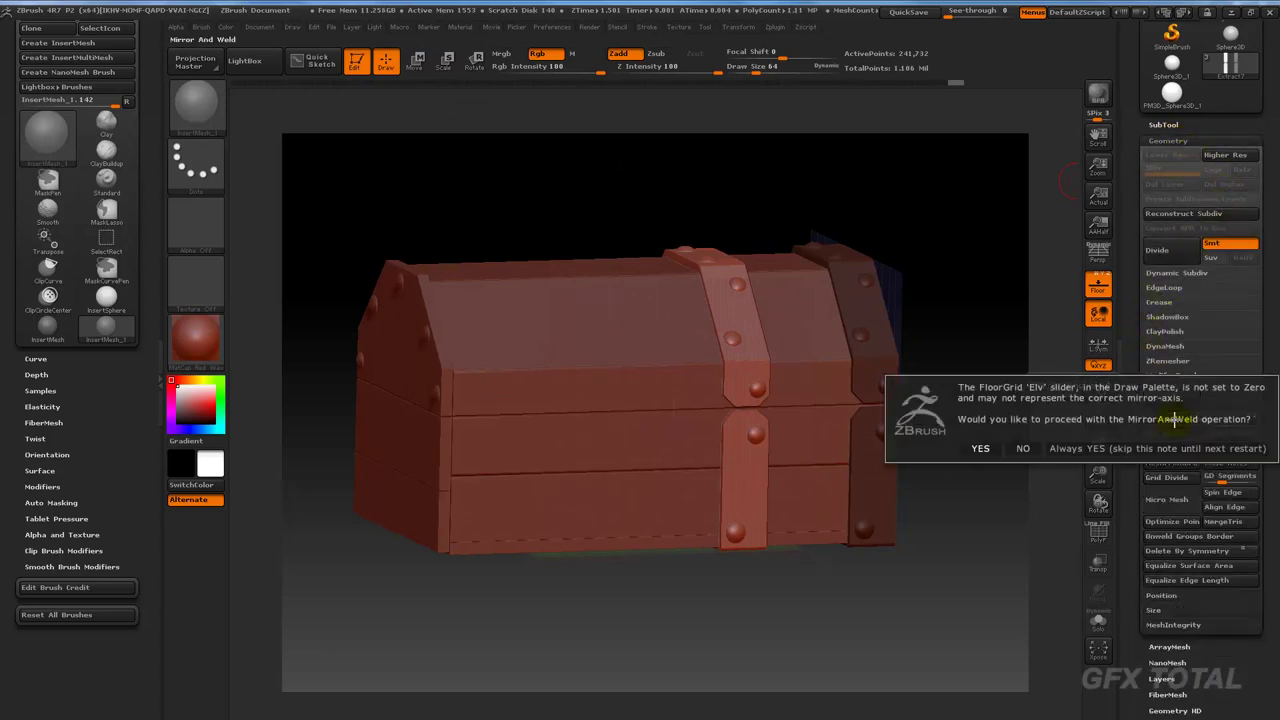
{"action": "left_click", "coordinate": [1015, 449]}
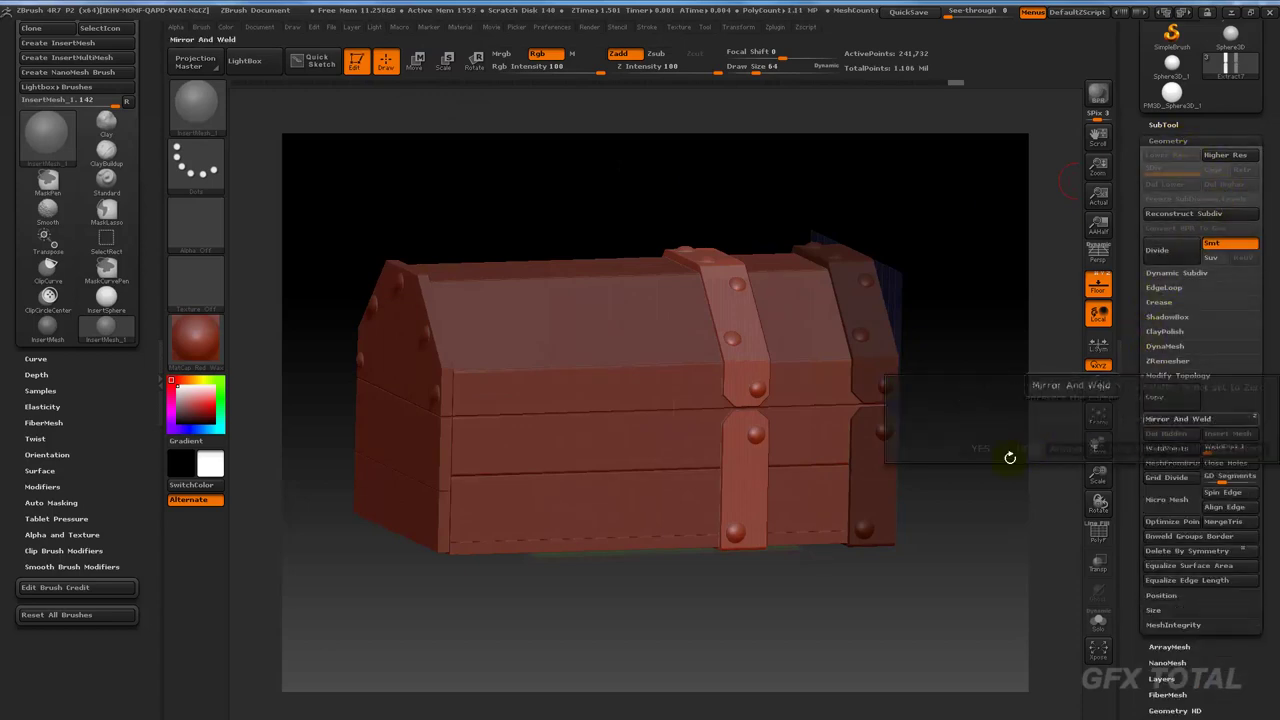
{"action": "left_click_drag", "start_coordinate": [1006, 451], "coordinate": [872, 405]}
{"action": "left_click_drag", "start_coordinate": [994, 379], "coordinate": [967, 349]}
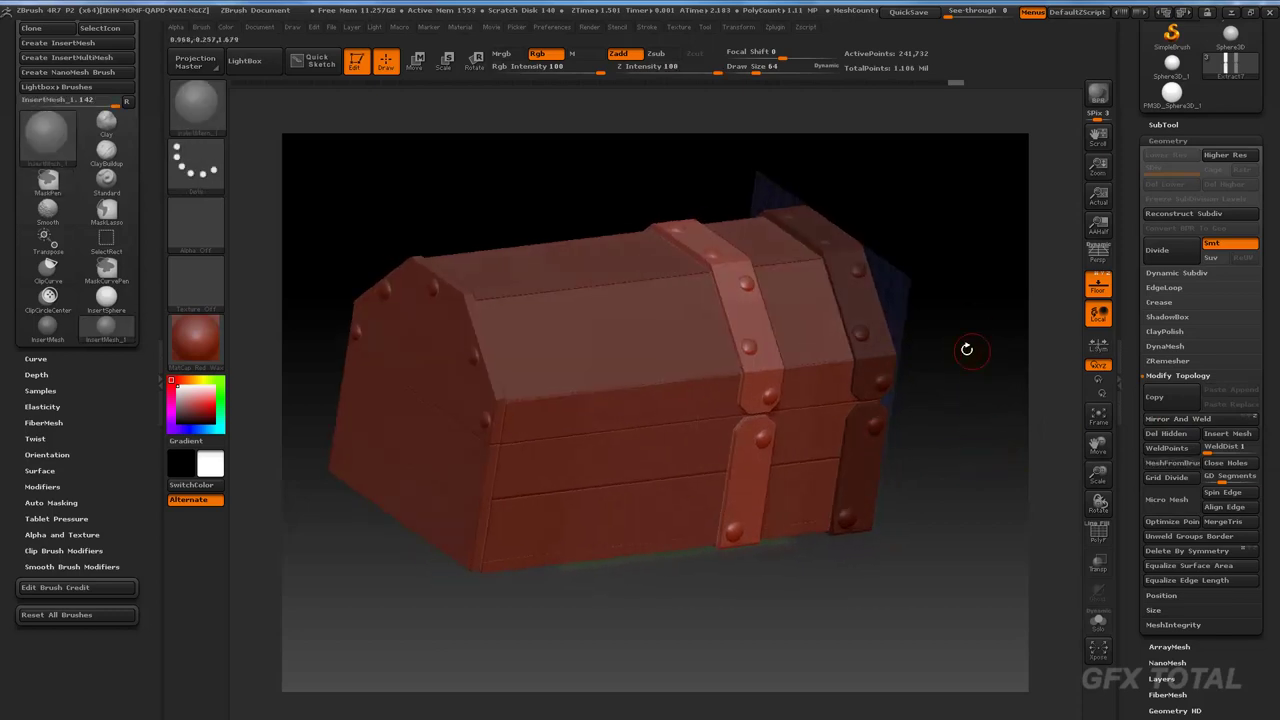
{"action": "mouse_move", "coordinate": [900, 276]}
{"action": "left_mouse_down"}
{"action": "mouse_move", "coordinate": [1037, 274]}
{"action": "mouse_move", "coordinate": [1033, 298]}
{"action": "left_mouse_up"}
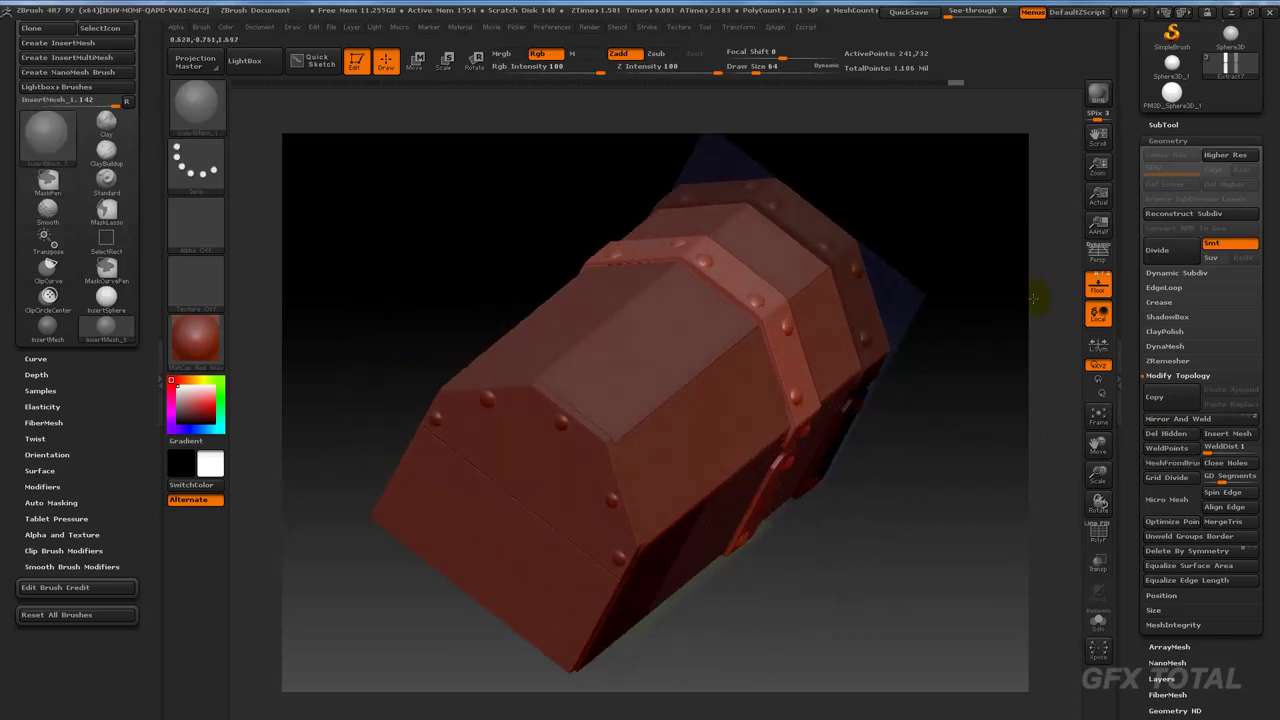
{"action": "mouse_move", "coordinate": [957, 194]}
{"action": "left_mouse_down"}
{"action": "mouse_move", "coordinate": [1054, 280]}
{"action": "mouse_move", "coordinate": [1000, 346]}
{"action": "left_mouse_up"}
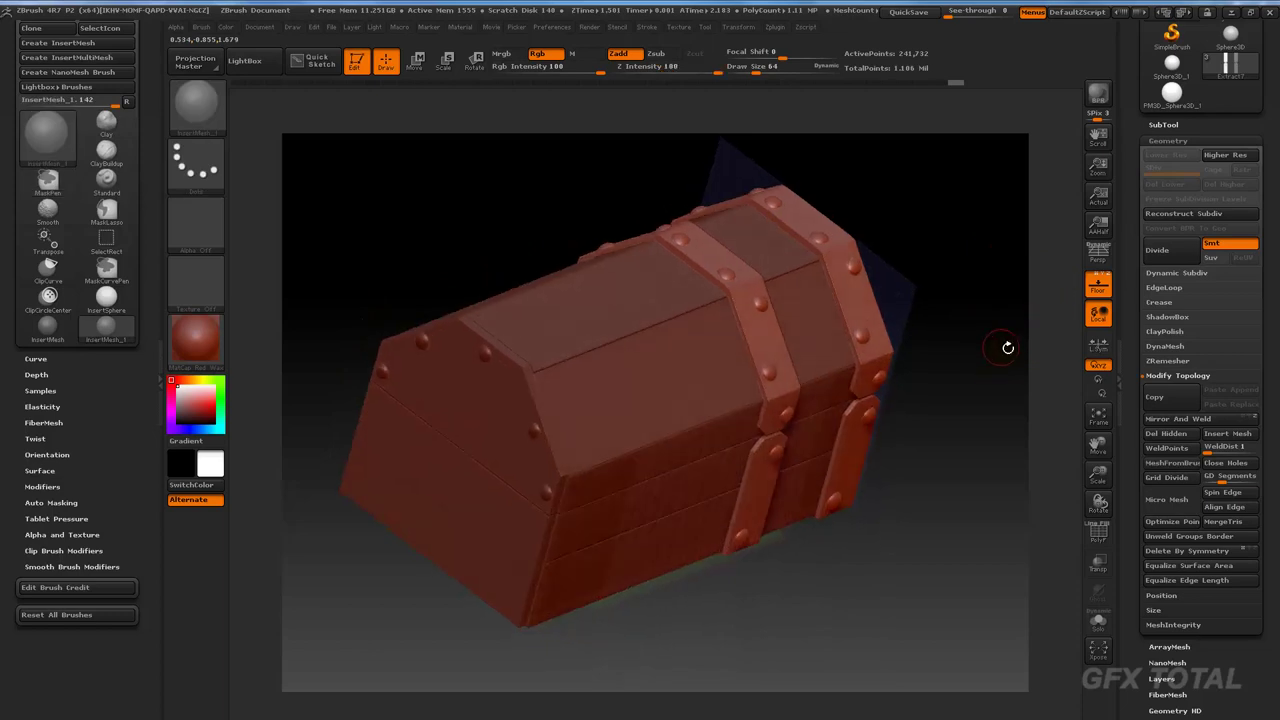
Retry Mirror And Weld twice, which ZBrush cancels because the result holds no polygons.
{"action": "left_click", "coordinate": [1195, 421]}
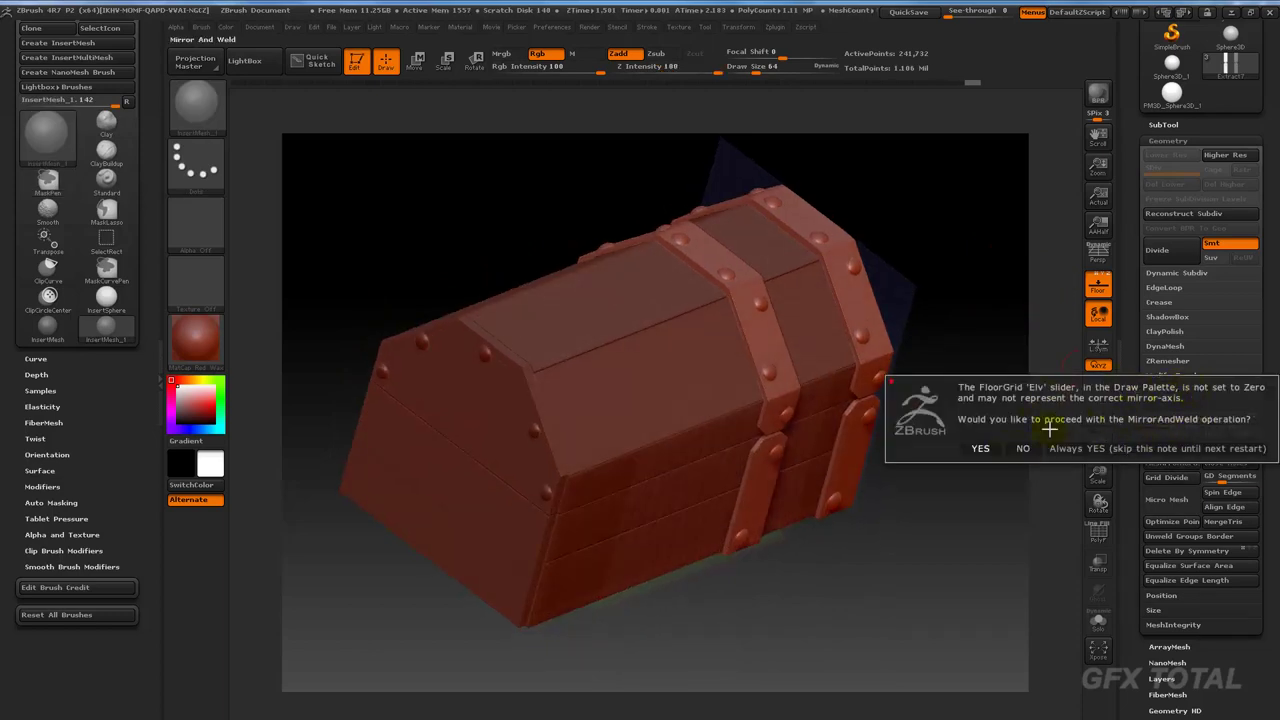
{"action": "left_click", "coordinate": [1024, 448]}
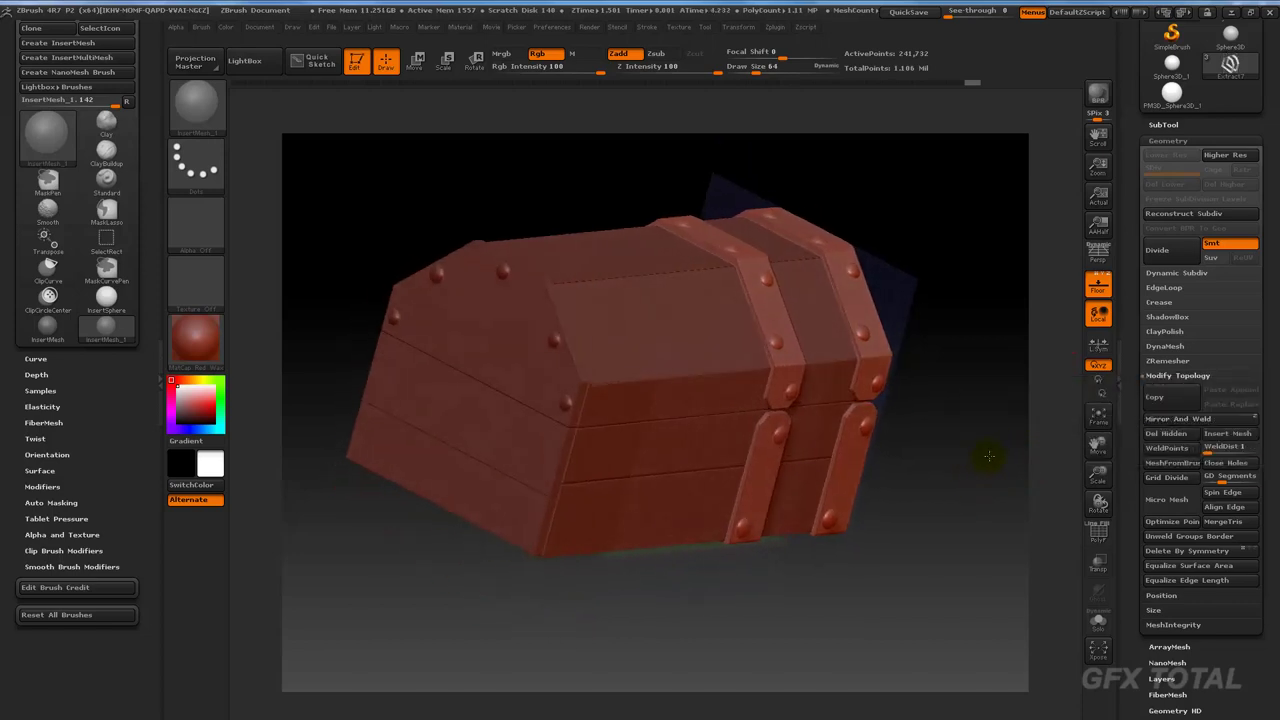
{"action": "left_click", "coordinate": [1169, 427]}
{"action": "left_click", "coordinate": [975, 447]}
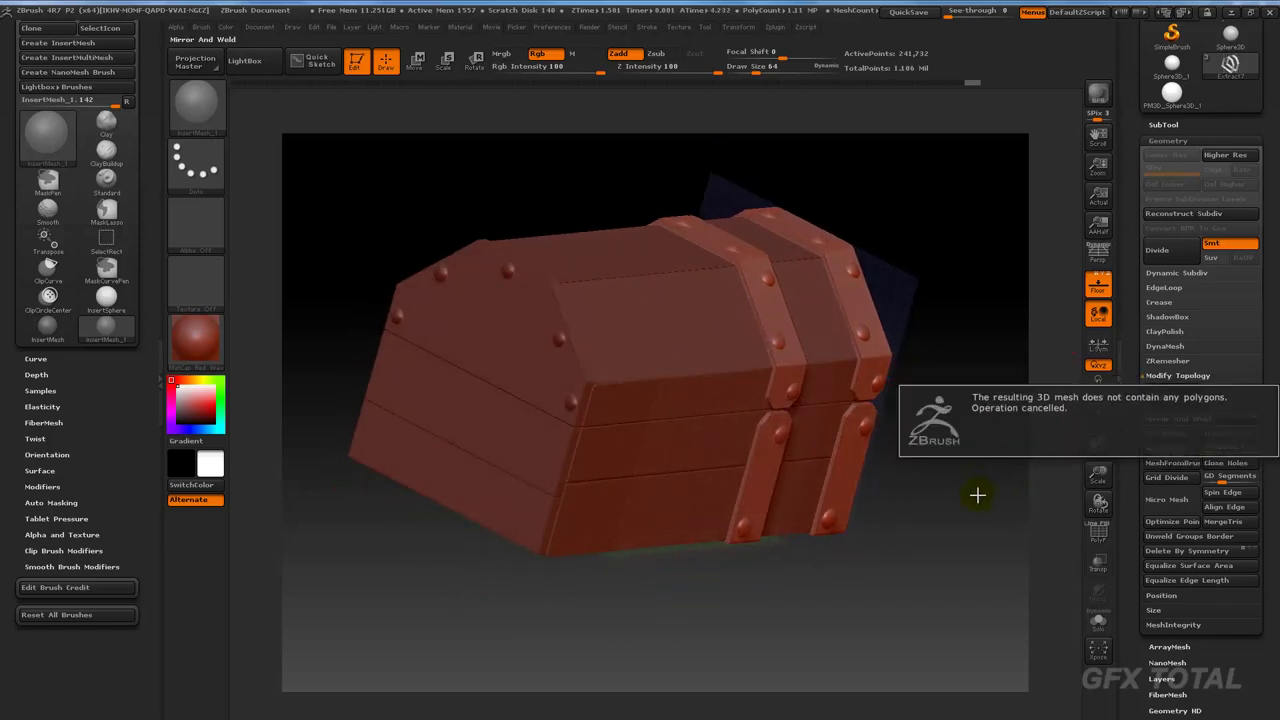
{"action": "mouse_move", "coordinate": [964, 509]}
{"action": "left_mouse_down"}
{"action": "mouse_move", "coordinate": [943, 509]}
{"action": "mouse_move", "coordinate": [1074, 500]}
{"action": "left_mouse_up"}
{"action": "mouse_move", "coordinate": [1011, 571]}
{"action": "left_mouse_down"}
{"action": "mouse_move", "coordinate": [1031, 580]}
{"action": "mouse_move", "coordinate": [1040, 566]}
{"action": "left_mouse_up"}
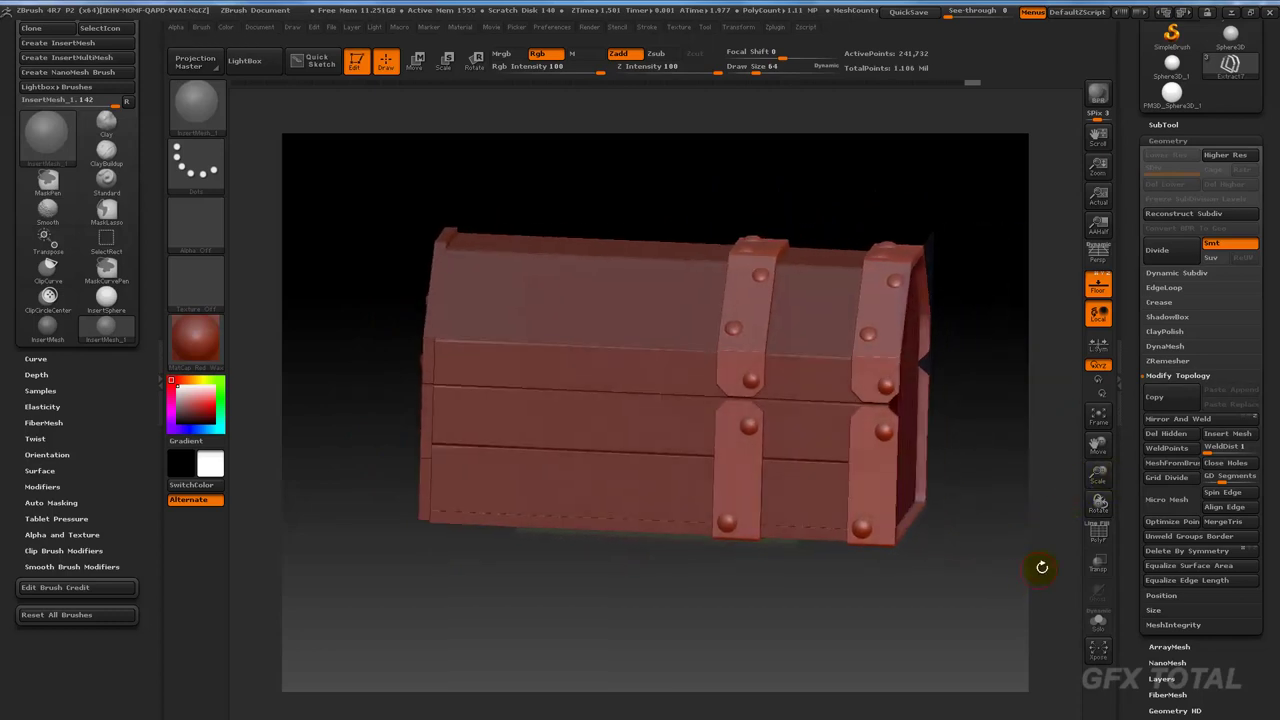
Hide the floor grid under the chest.
{"action": "left_click", "coordinate": [1098, 285]}
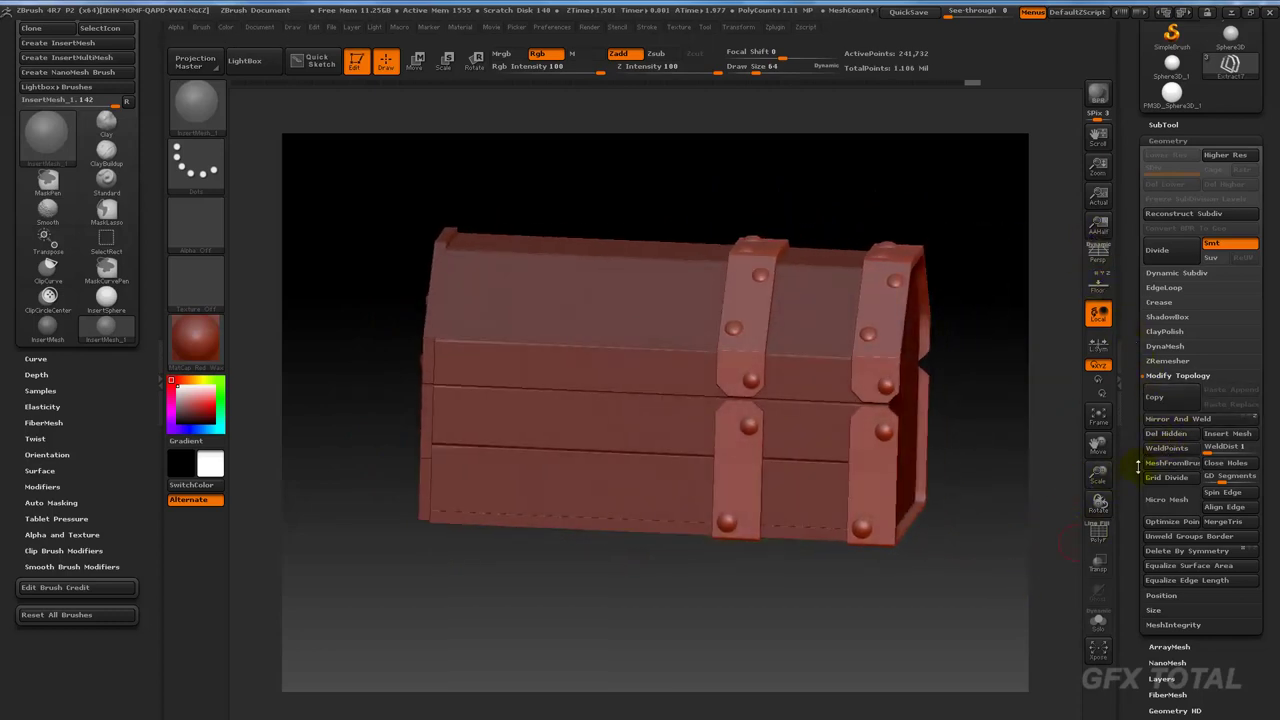
{"action": "left_click_drag", "start_coordinate": [1137, 463], "coordinate": [1136, 433]}
{"action": "scroll", "coordinate": [1176, 479], "scroll_direction": "down", "scroll_amount": 2}
{"action": "scroll", "coordinate": [1192, 545], "scroll_direction": "down", "scroll_amount": 3}
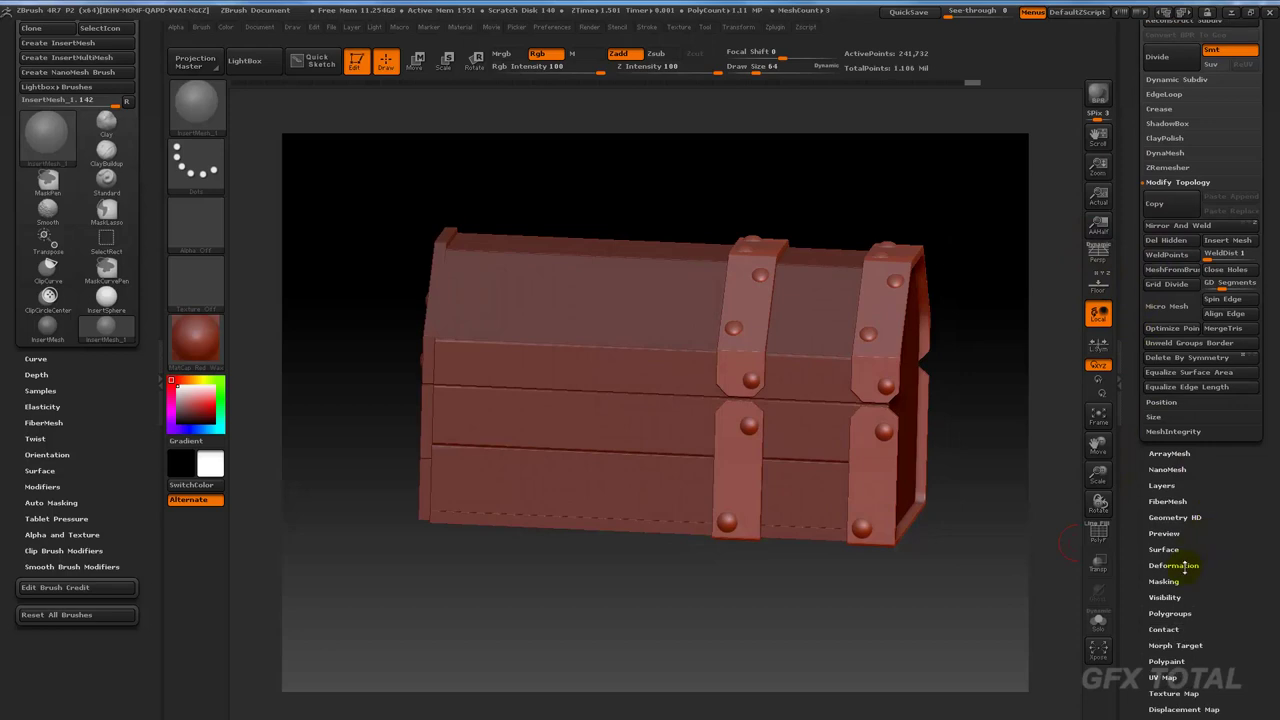
Flip the straps with Deformation > Mirror and Mirror And Weld them onto both sides.
{"action": "left_click", "coordinate": [1188, 562]}
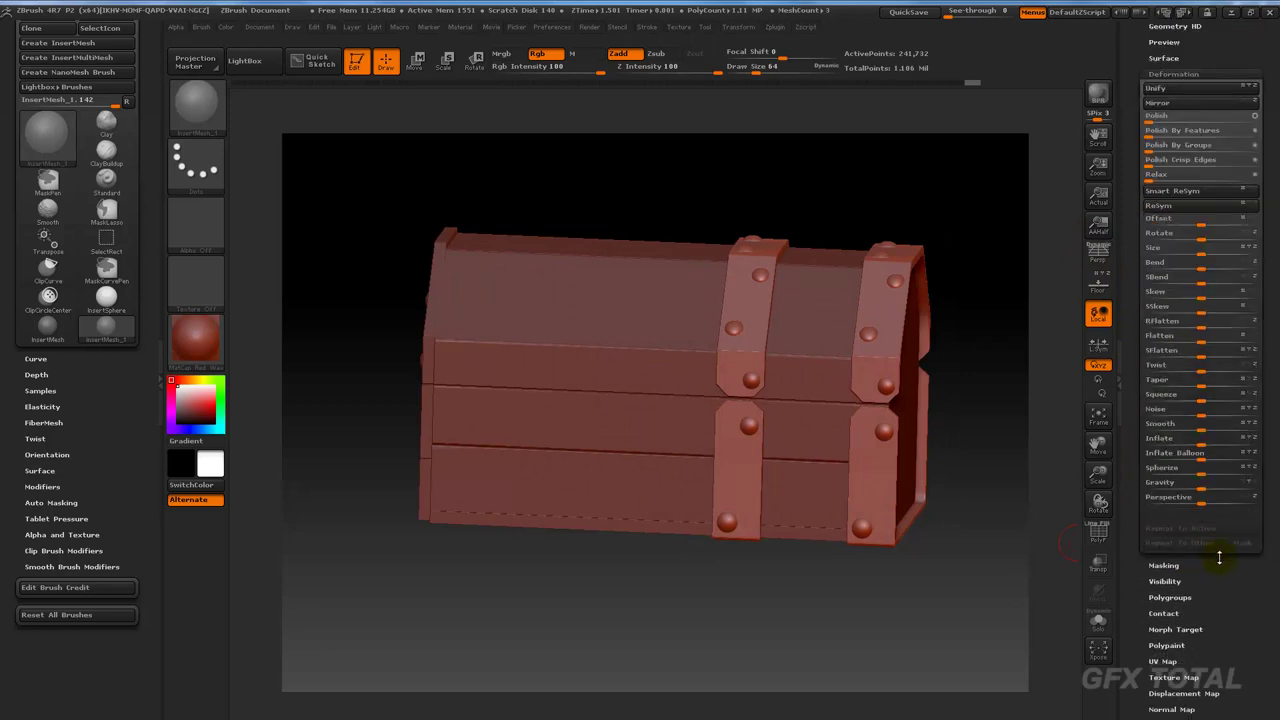
{"action": "left_click", "coordinate": [1157, 103]}
{"action": "scroll", "coordinate": [1190, 250], "scroll_direction": "up", "scroll_amount": 2}
{"action": "scroll", "coordinate": [1186, 183], "scroll_direction": "up", "scroll_amount": 2}
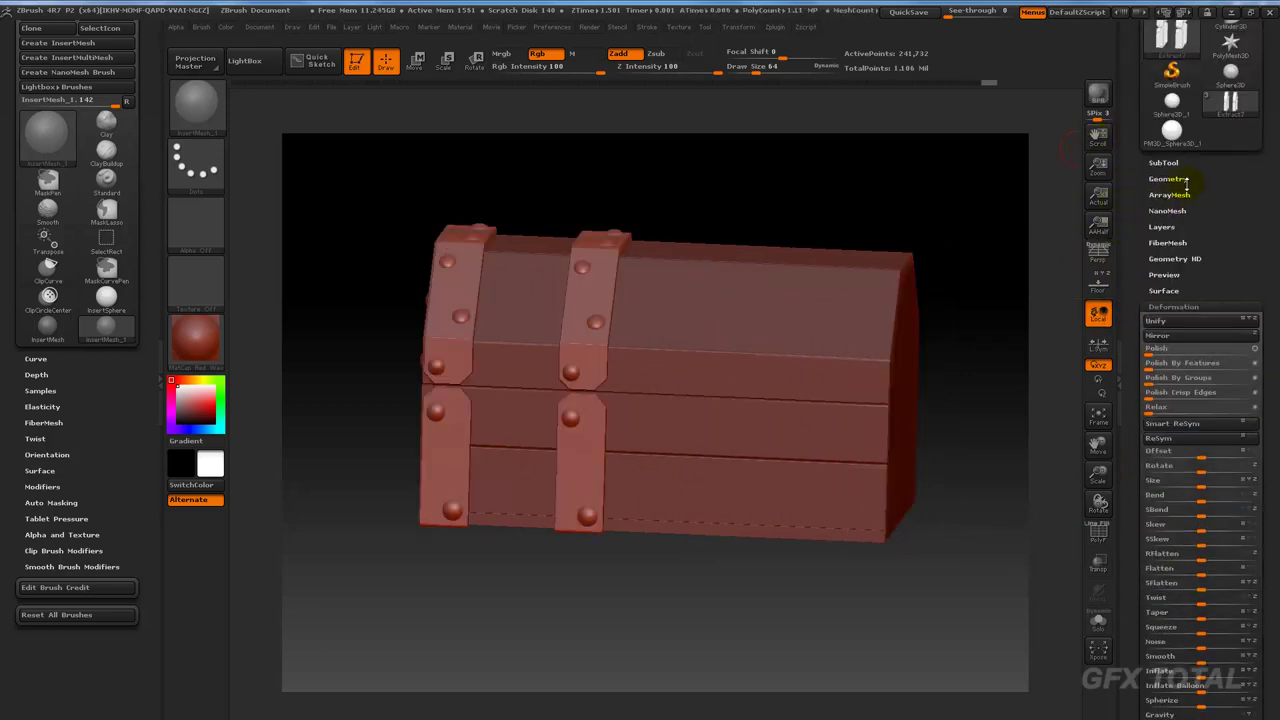
{"action": "left_click", "coordinate": [1168, 179]}
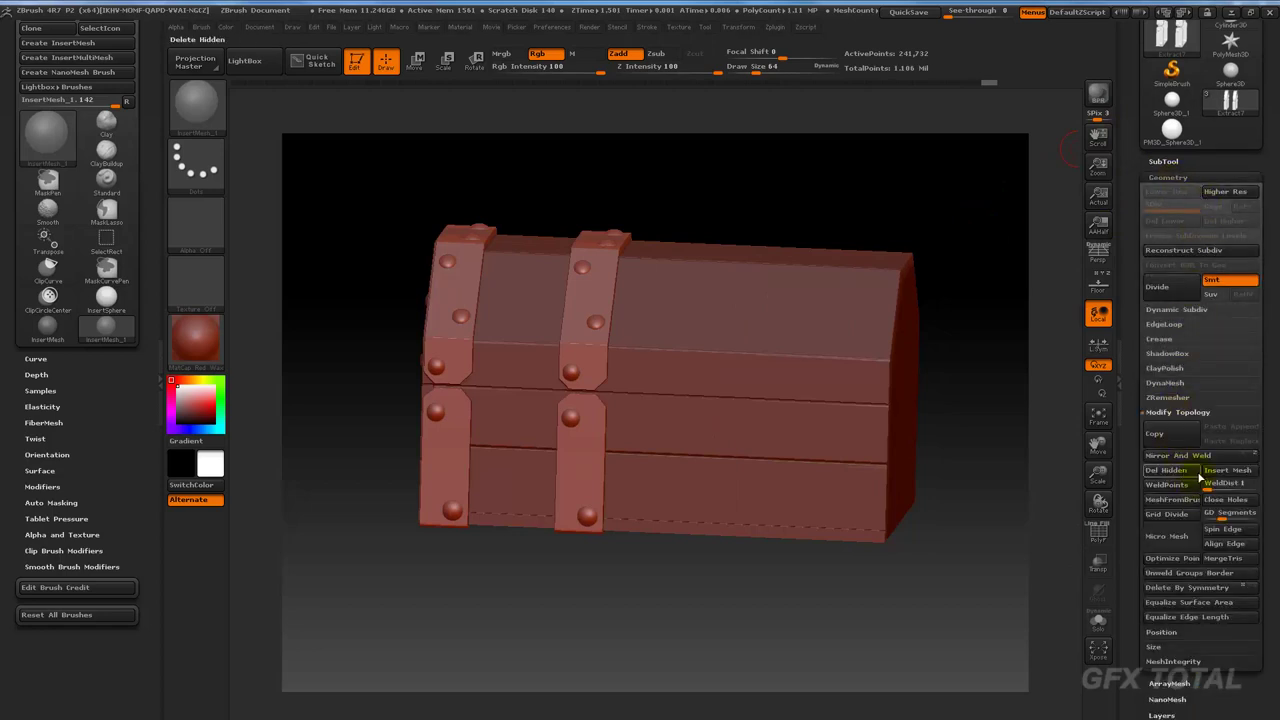
{"action": "left_click", "coordinate": [1178, 455]}
{"action": "left_click_drag", "start_coordinate": [1000, 473], "coordinate": [1000, 512], "text": "shift"}
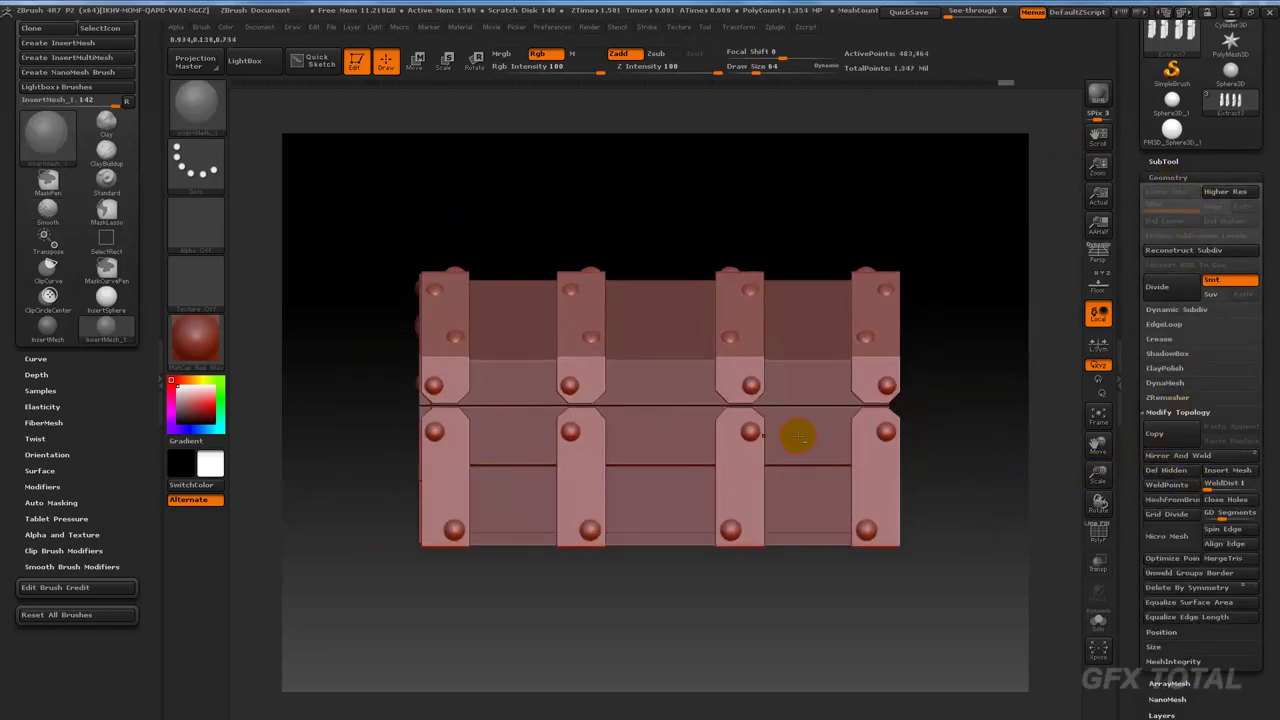
Switch between subtools 2 and 3 to inspect the four straps.
{"action": "left_click", "coordinate": [794, 434], "text": "alt"}
{"action": "mouse_move", "coordinate": [965, 423]}
{"action": "left_mouse_down"}
{"action": "mouse_move", "coordinate": [1026, 446]}
{"action": "mouse_move", "coordinate": [990, 455]}
{"action": "mouse_move", "coordinate": [984, 482]}
{"action": "left_mouse_up"}
{"action": "left_click", "coordinate": [410, 364], "text": "alt"}
{"action": "mouse_move", "coordinate": [955, 527]}
{"action": "left_mouse_down"}
{"action": "mouse_move", "coordinate": [945, 531]}
{"action": "mouse_move", "coordinate": [934, 466]}
{"action": "mouse_move", "coordinate": [908, 466]}
{"action": "left_mouse_up"}
Select subtool 2 and delete its hidden polygons.
{"action": "left_click", "coordinate": [729, 293], "text": "alt"}
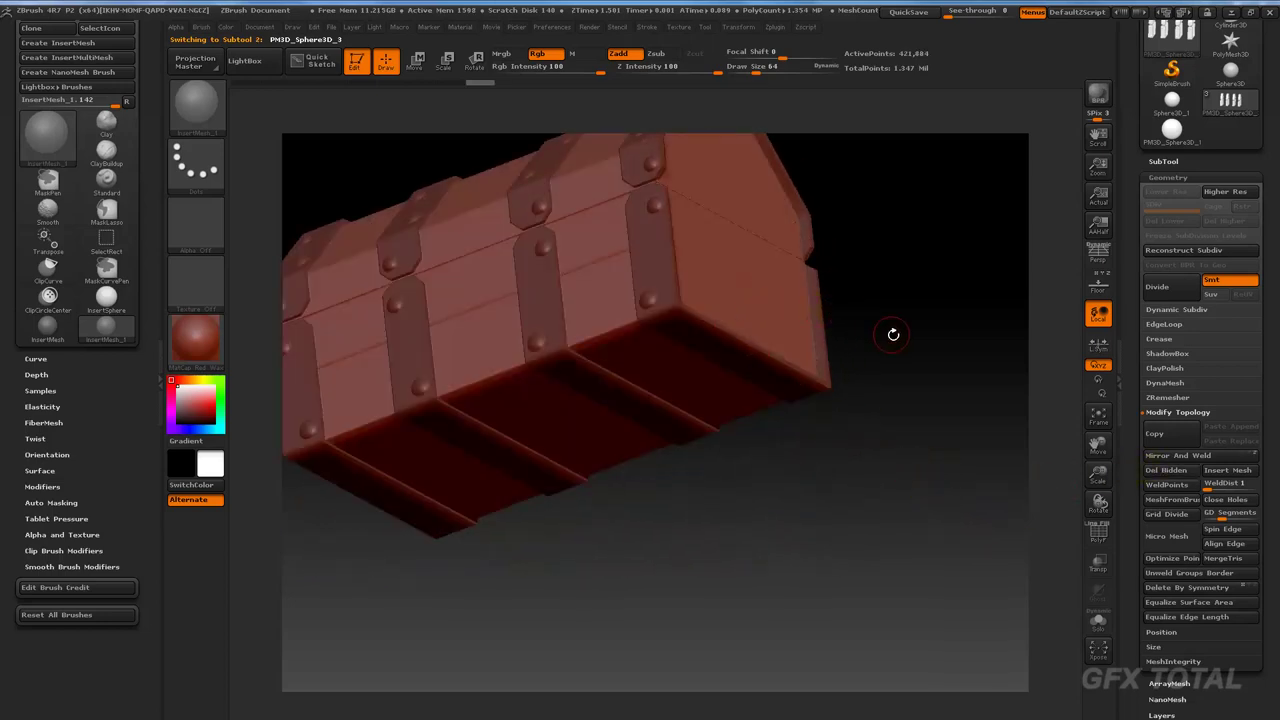
{"action": "mouse_move", "coordinate": [894, 331]}
{"action": "left_mouse_down"}
{"action": "mouse_move", "coordinate": [944, 408]}
{"action": "mouse_move", "coordinate": [923, 434]}
{"action": "mouse_move", "coordinate": [923, 423]}
{"action": "mouse_move", "coordinate": [997, 423]}
{"action": "mouse_move", "coordinate": [729, 434]}
{"action": "mouse_move", "coordinate": [390, 336]}
{"action": "left_mouse_up"}
{"action": "left_click", "coordinate": [1166, 470]}
Mirror And Weld subtool 3 across, then expand the SubTool list.
{"action": "left_click", "coordinate": [390, 336], "text": "alt"}
{"action": "left_click_drag", "start_coordinate": [809, 374], "coordinate": [1203, 455]}
{"action": "left_click", "coordinate": [1203, 457]}
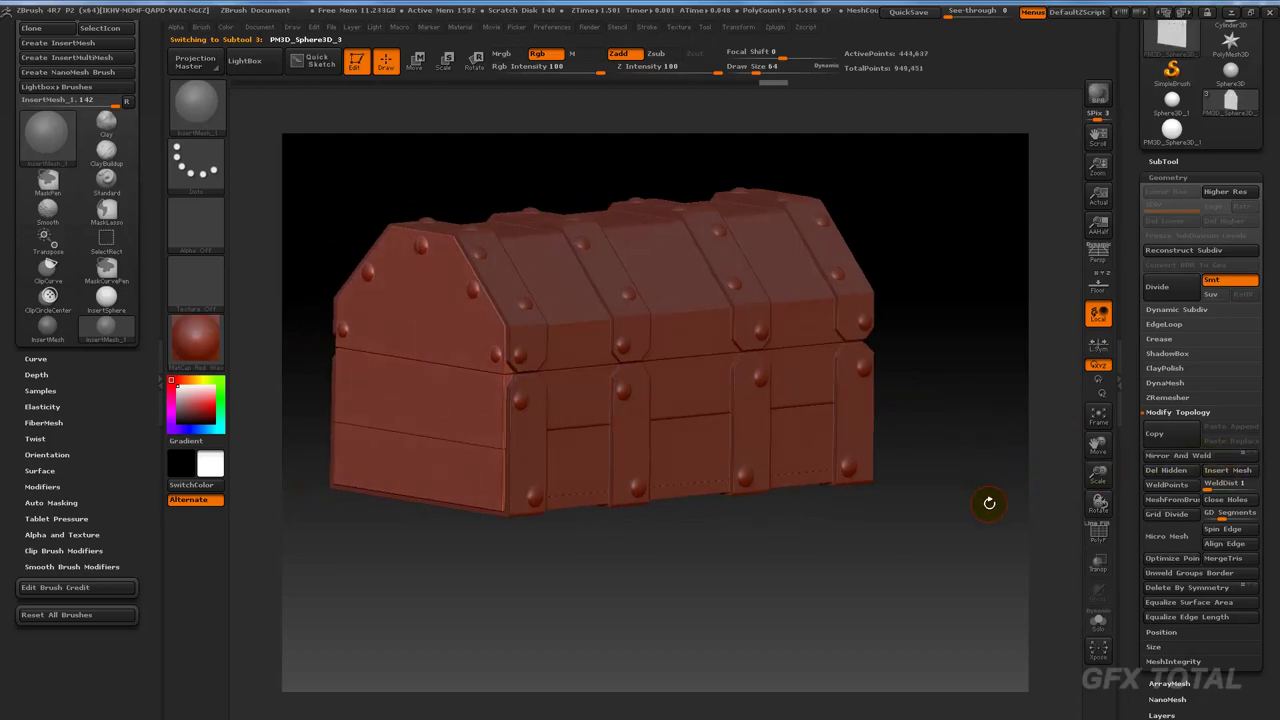
{"action": "mouse_move", "coordinate": [986, 500]}
{"action": "left_mouse_down"}
{"action": "mouse_move", "coordinate": [906, 523]}
{"action": "mouse_move", "coordinate": [995, 502]}
{"action": "mouse_move", "coordinate": [849, 503]}
{"action": "mouse_move", "coordinate": [909, 531]}
{"action": "mouse_move", "coordinate": [860, 541]}
{"action": "mouse_move", "coordinate": [1034, 506]}
{"action": "left_mouse_up"}
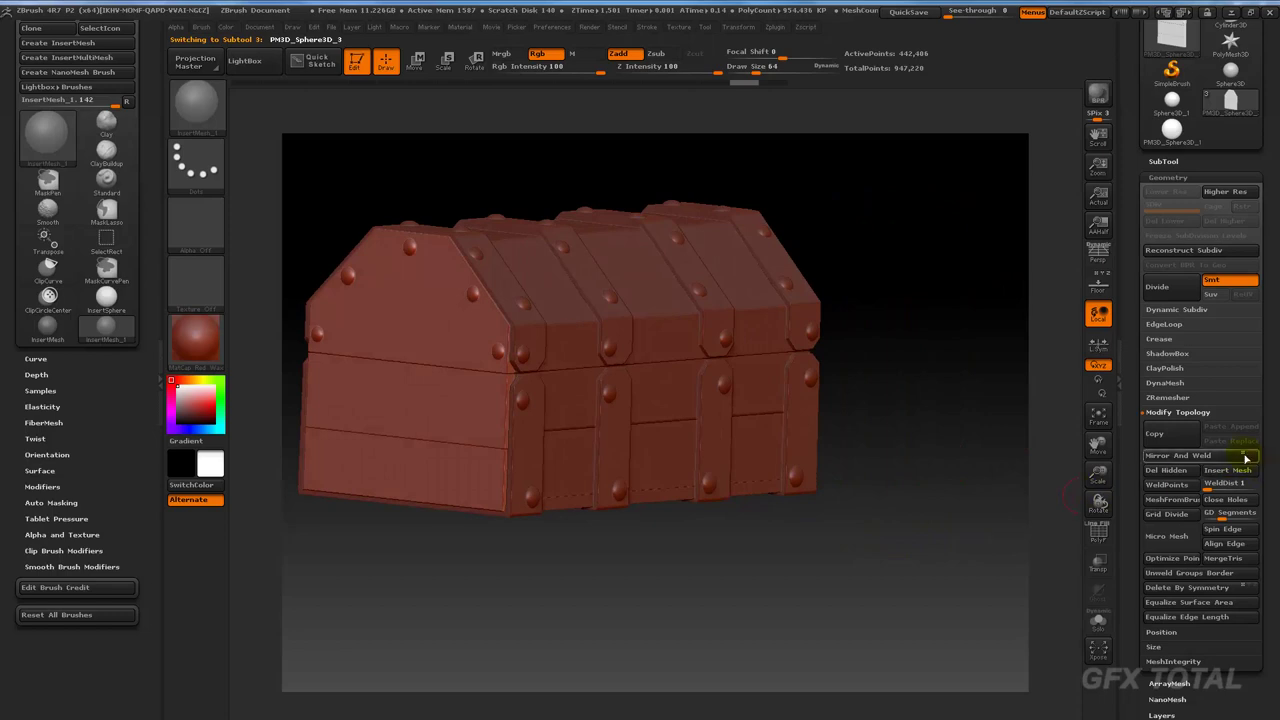
{"action": "left_click", "coordinate": [1190, 456]}
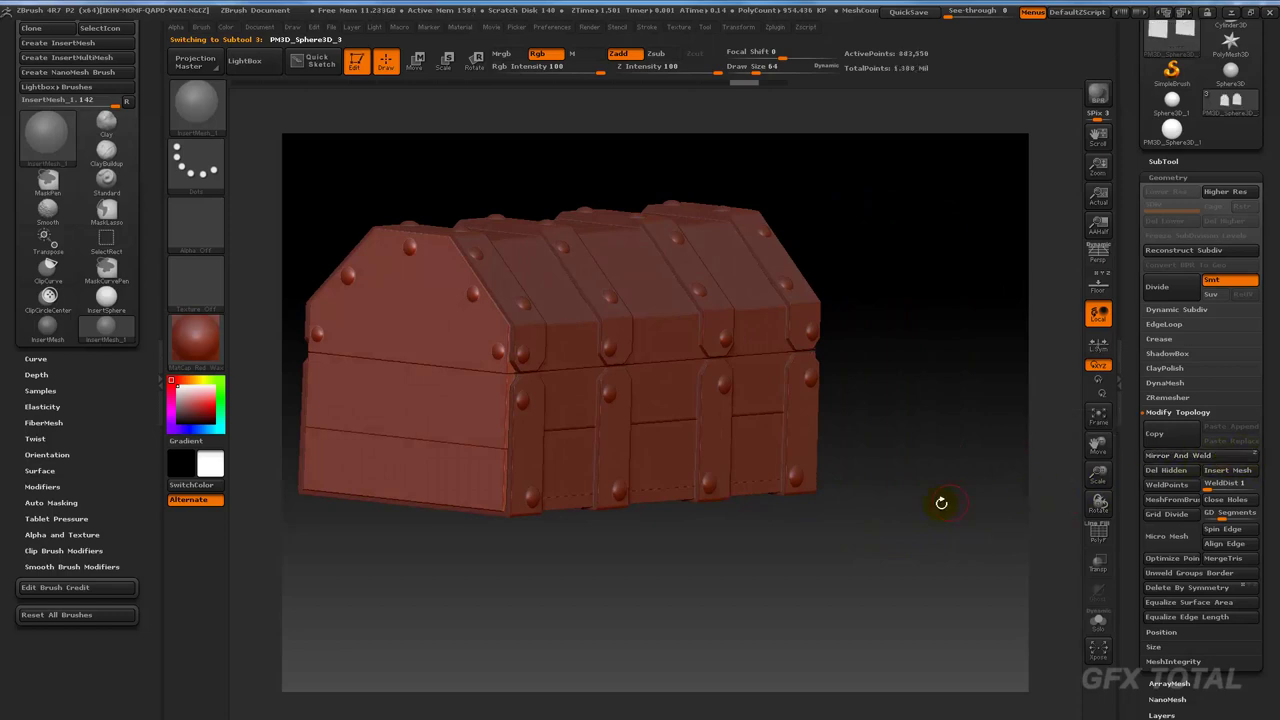
{"action": "mouse_move", "coordinate": [940, 497]}
{"action": "left_mouse_down"}
{"action": "mouse_move", "coordinate": [855, 527]}
{"action": "mouse_move", "coordinate": [886, 589]}
{"action": "mouse_move", "coordinate": [920, 574]}
{"action": "mouse_move", "coordinate": [863, 614]}
{"action": "mouse_move", "coordinate": [837, 570]}
{"action": "mouse_move", "coordinate": [862, 599]}
{"action": "left_mouse_up"}
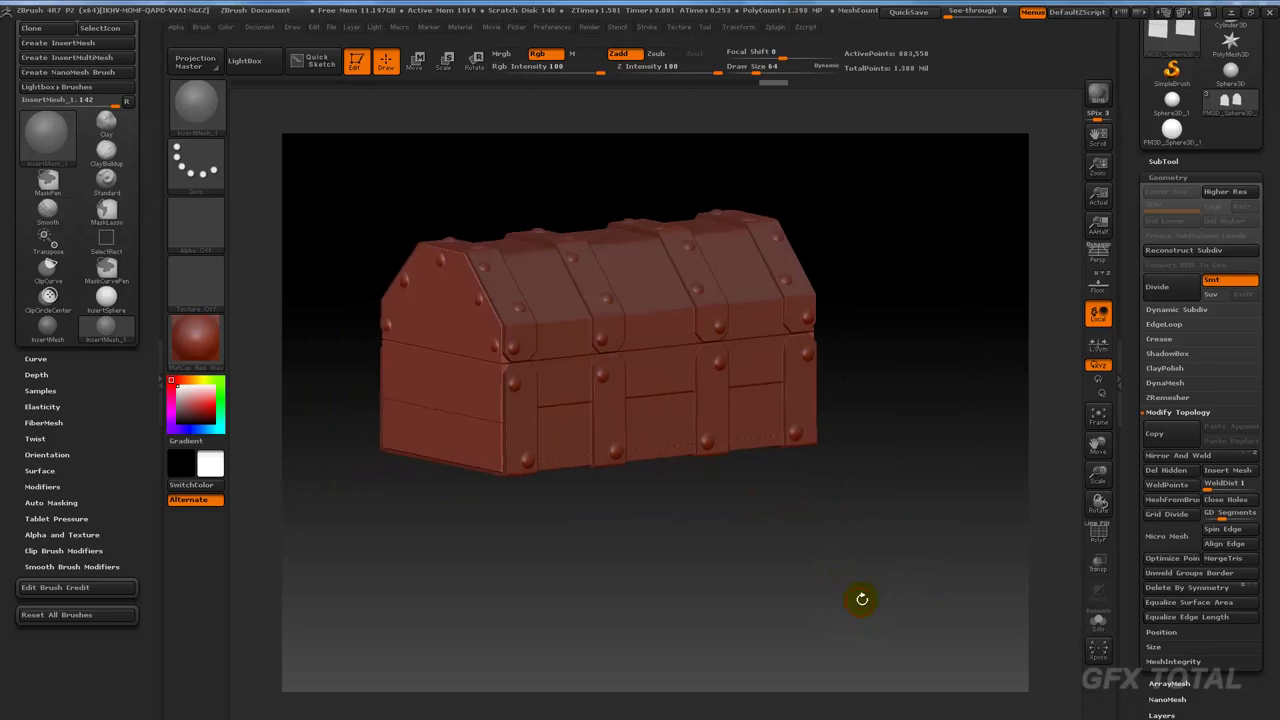
{"action": "left_click", "coordinate": [1163, 161]}
{"action": "left_click_drag", "start_coordinate": [1070, 245], "coordinate": [966, 254]}
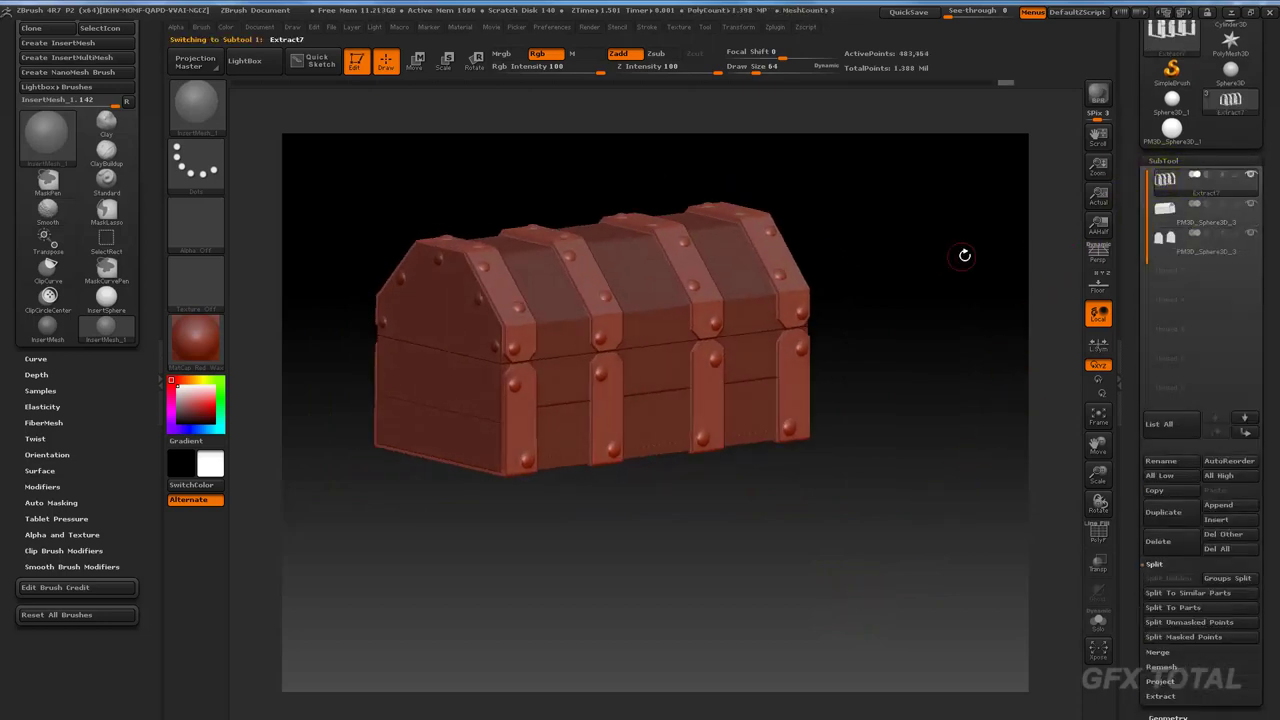
Select PM3D_Sphere3D_3 as the working subtool and snap the chest to a straight front view.
{"action": "key", "text": "f"}
{"action": "left_click_drag", "start_coordinate": [1011, 203], "coordinate": [1043, 223]}
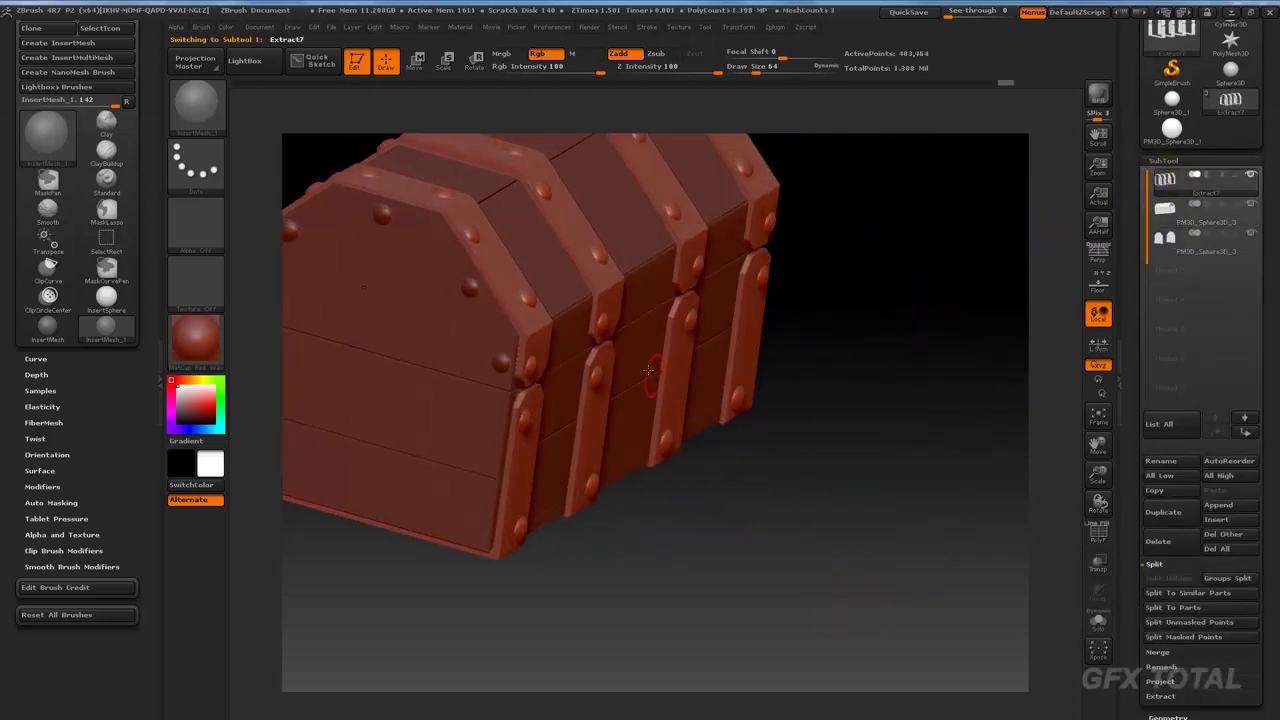
{"action": "left_click", "coordinate": [1165, 208]}
{"action": "mouse_move", "coordinate": [939, 327]}
{"action": "left_mouse_down"}
{"action": "mouse_move", "coordinate": [949, 306]}
{"action": "mouse_move", "coordinate": [894, 337]}
{"action": "left_mouse_up"}
{"action": "left_click", "coordinate": [1160, 243]}
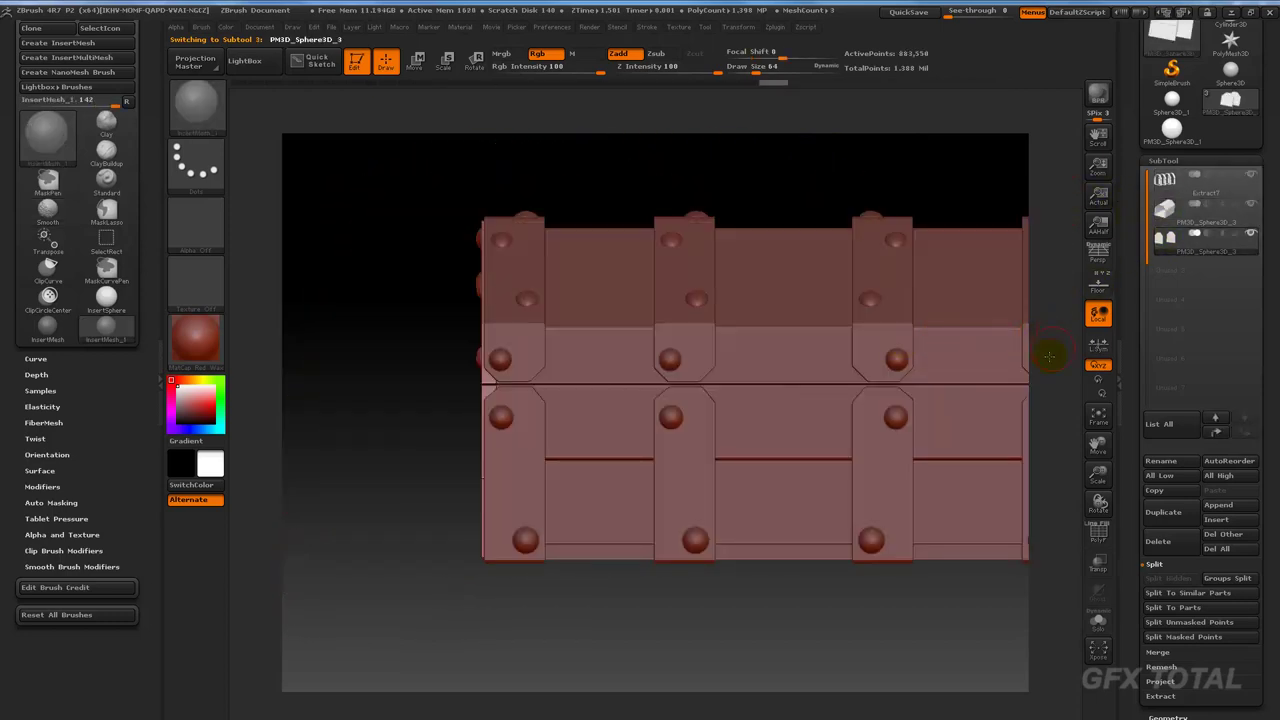
{"action": "left_click_drag", "start_coordinate": [1048, 354], "coordinate": [889, 604], "text": "alt"}
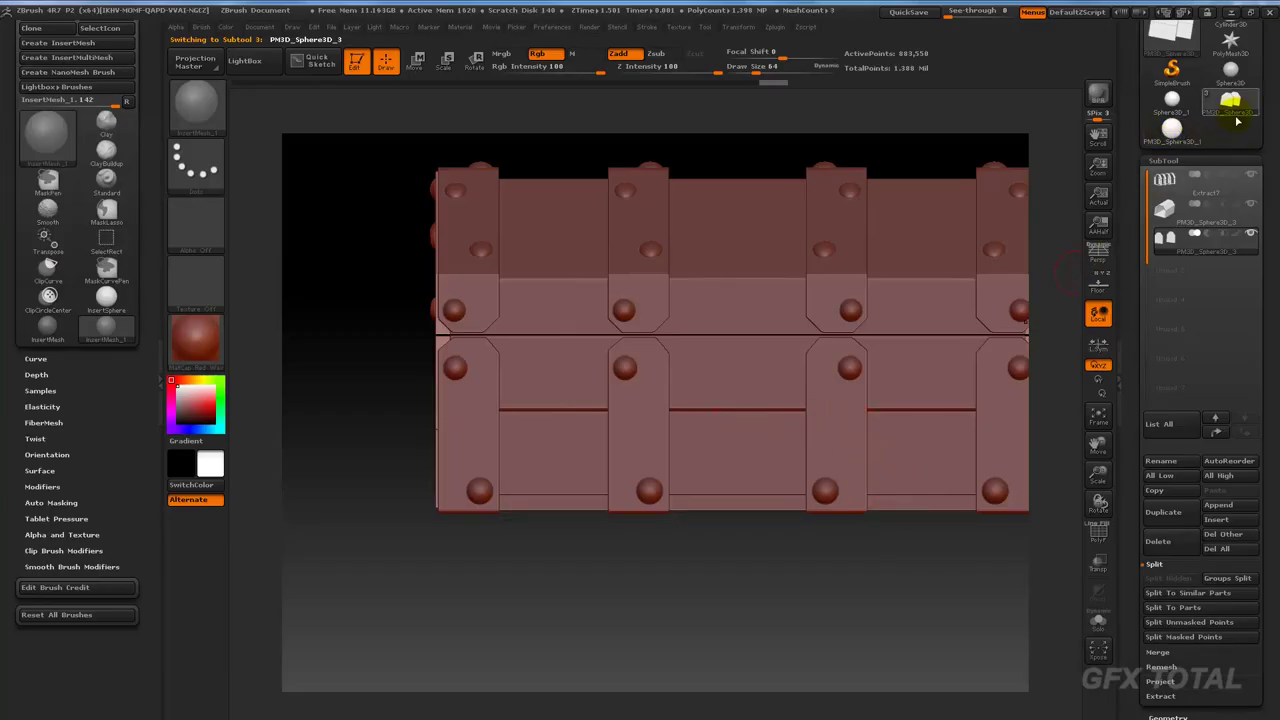
{"action": "scroll", "coordinate": [1200, 200], "scroll_direction": "up", "scroll_amount": 2}
{"action": "scroll", "coordinate": [1190, 240], "scroll_direction": "up", "scroll_amount": 1}
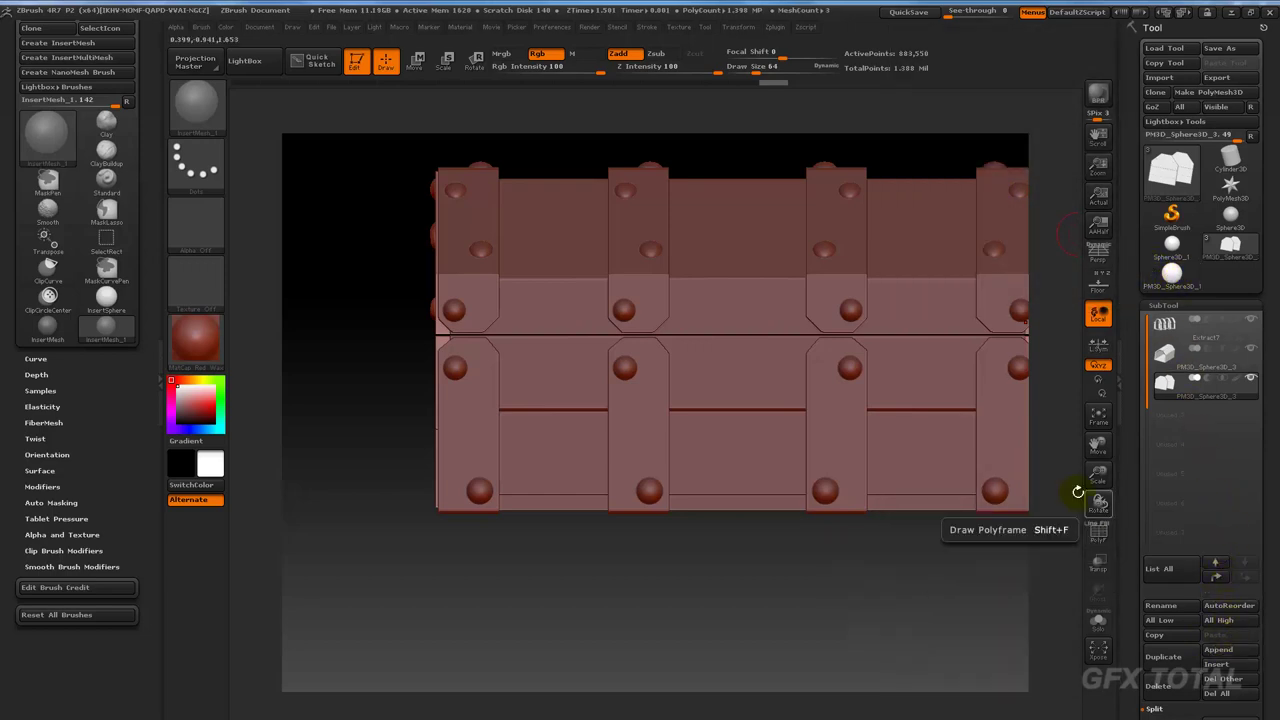
Append PM3D_Sphere3D_1 as a new subtool, select it, and turn on Transp.
{"action": "left_click", "coordinate": [1220, 651]}
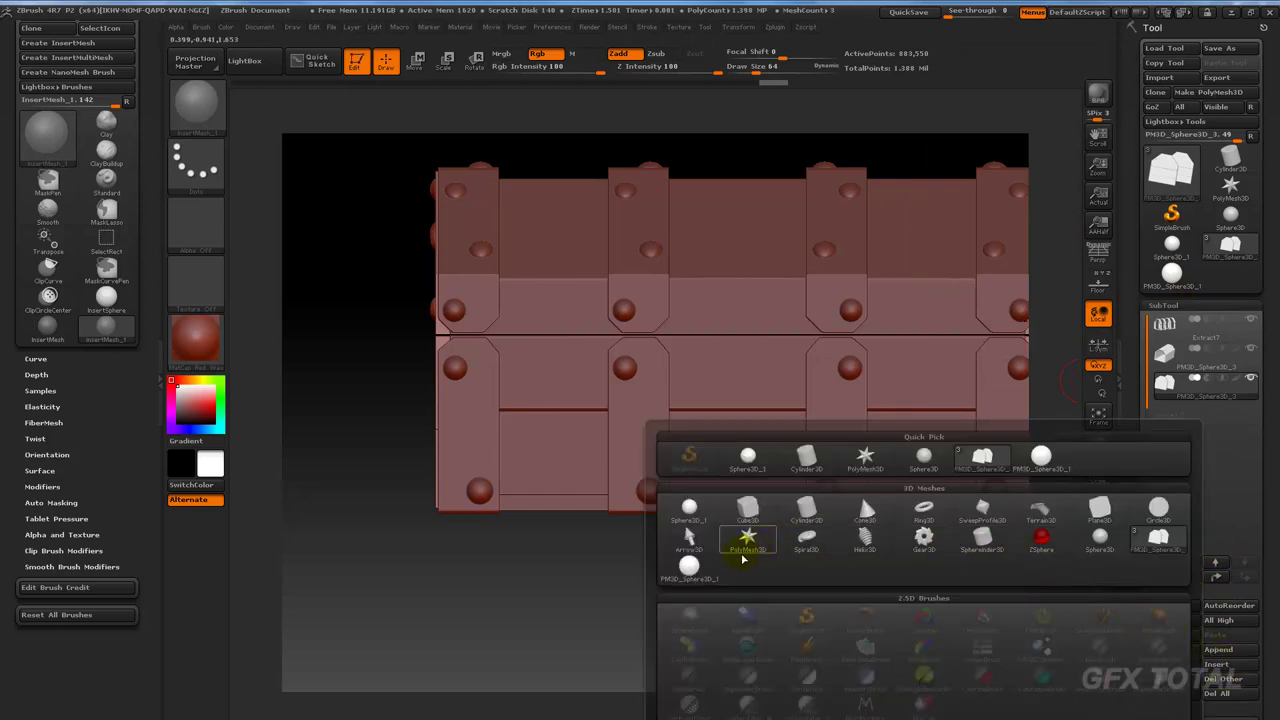
{"action": "left_click", "coordinate": [689, 566]}
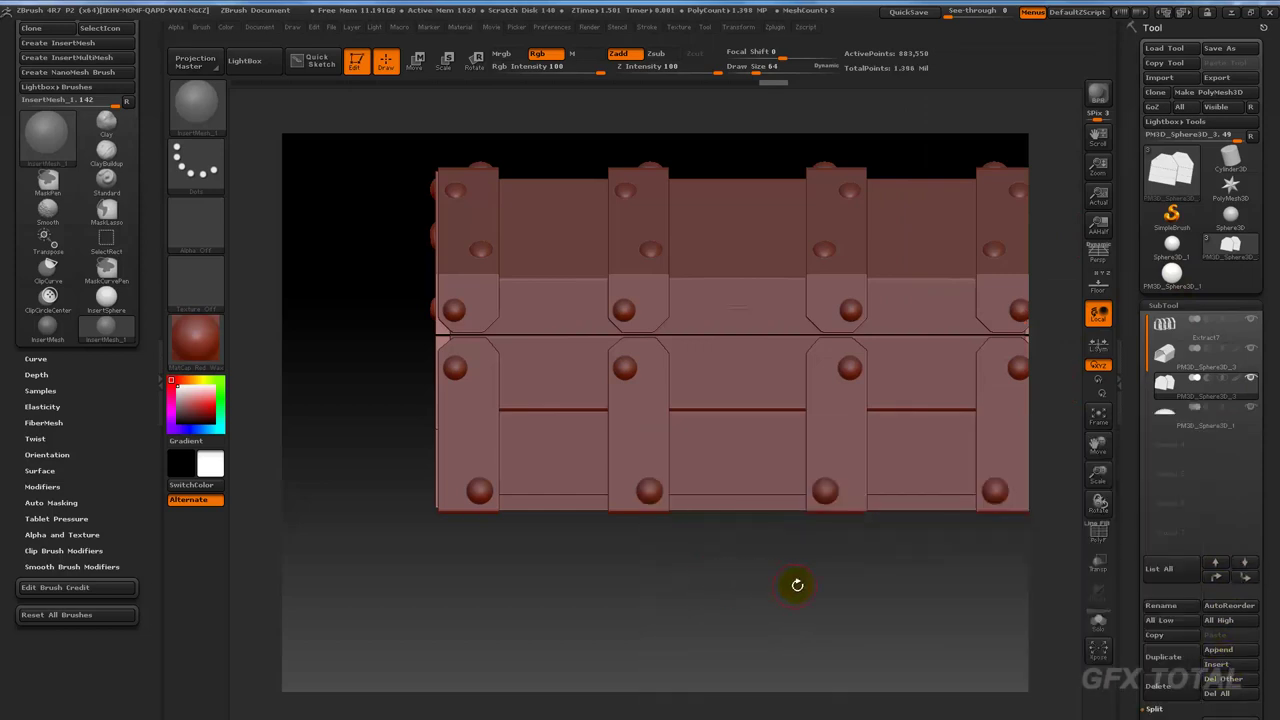
{"action": "left_click", "coordinate": [1175, 412]}
{"action": "mouse_move", "coordinate": [936, 590]}
{"action": "left_mouse_down"}
{"action": "mouse_move", "coordinate": [909, 606]}
{"action": "mouse_move", "coordinate": [1019, 572]}
{"action": "mouse_move", "coordinate": [951, 531]}
{"action": "mouse_move", "coordinate": [949, 551]}
{"action": "mouse_move", "coordinate": [837, 449]}
{"action": "mouse_move", "coordinate": [880, 413]}
{"action": "left_mouse_up"}
{"action": "left_click", "coordinate": [1097, 565]}
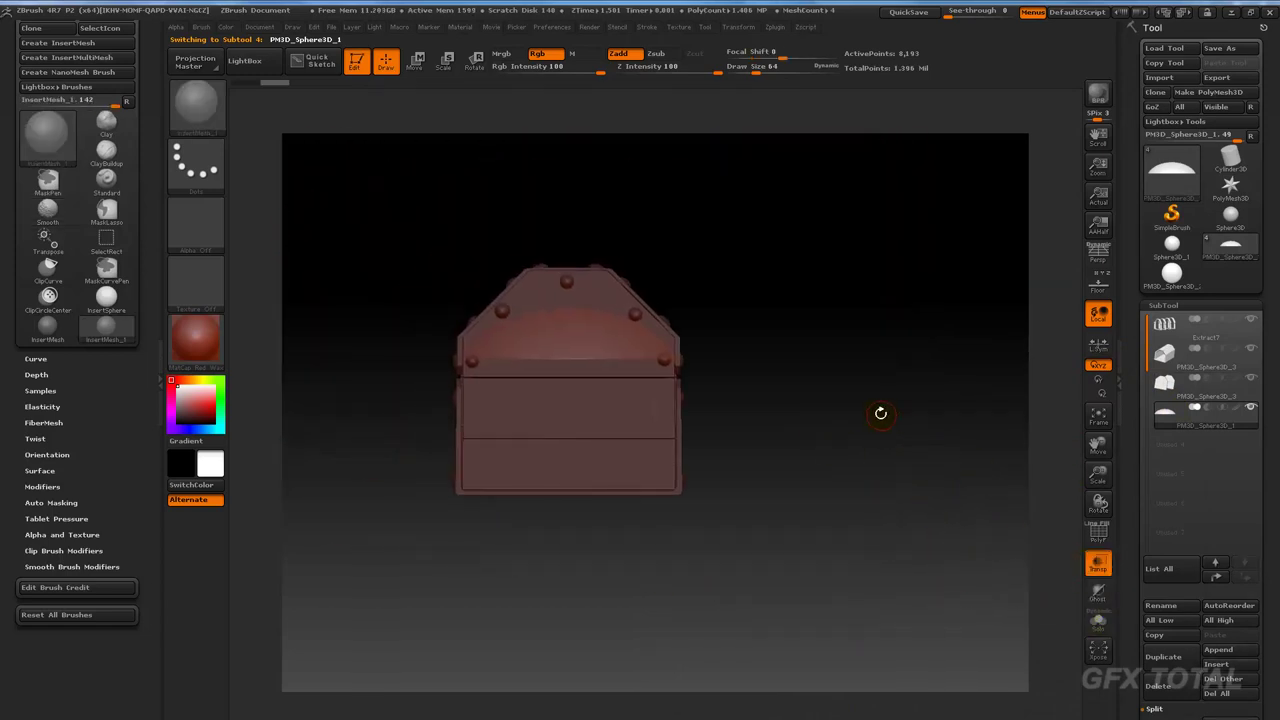
{"action": "left_click_drag", "start_coordinate": [1128, 488], "coordinate": [1133, 383]}
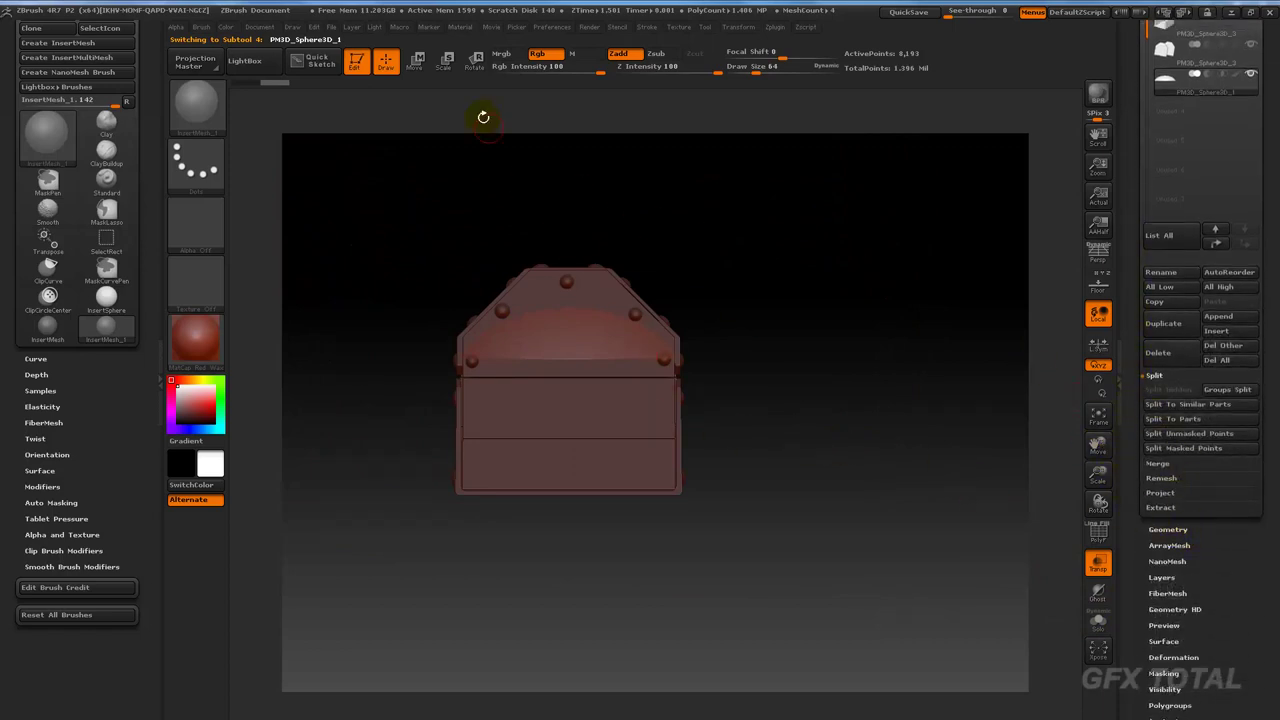
{"action": "left_click", "coordinate": [471, 60]}
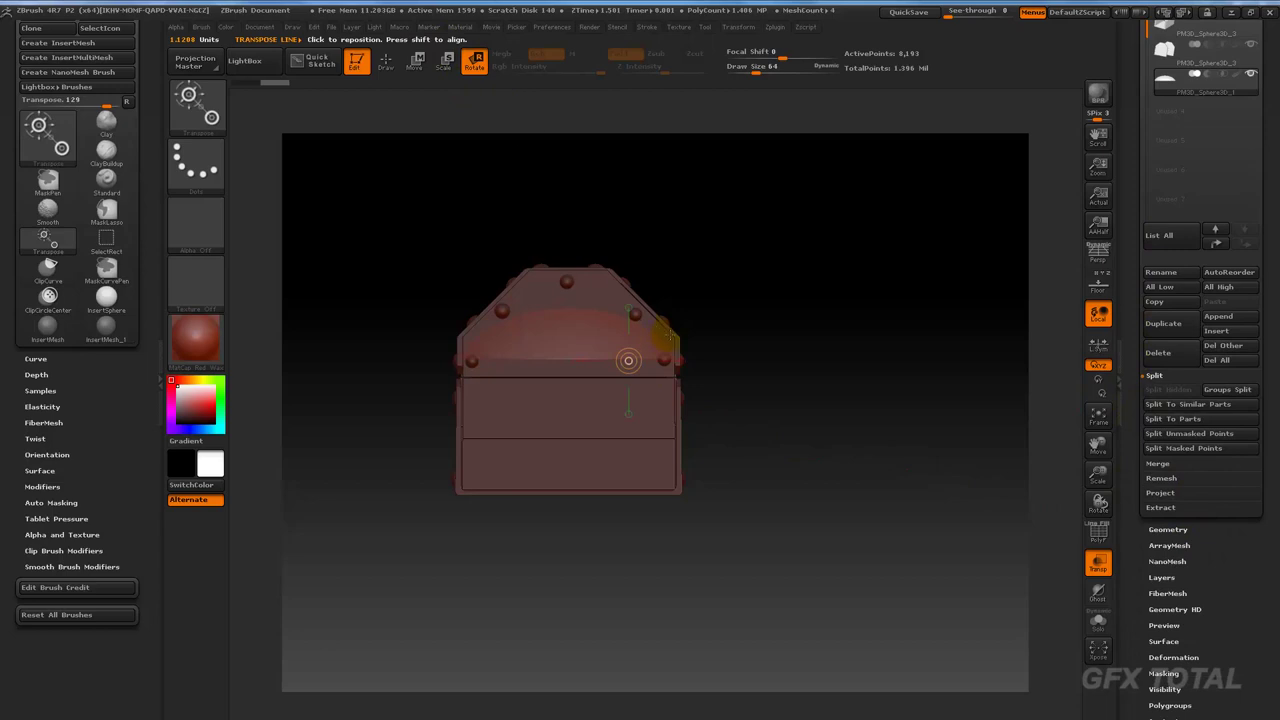
Rotate the new sphere upward and move it onto the chest's front face, checking the reference.
{"action": "mouse_move", "coordinate": [663, 349]}
{"action": "left_mouse_down"}
{"action": "mouse_move", "coordinate": [452, 349]}
{"action": "mouse_move", "coordinate": [580, 180]}
{"action": "left_mouse_up"}
{"action": "left_click", "coordinate": [416, 60]}
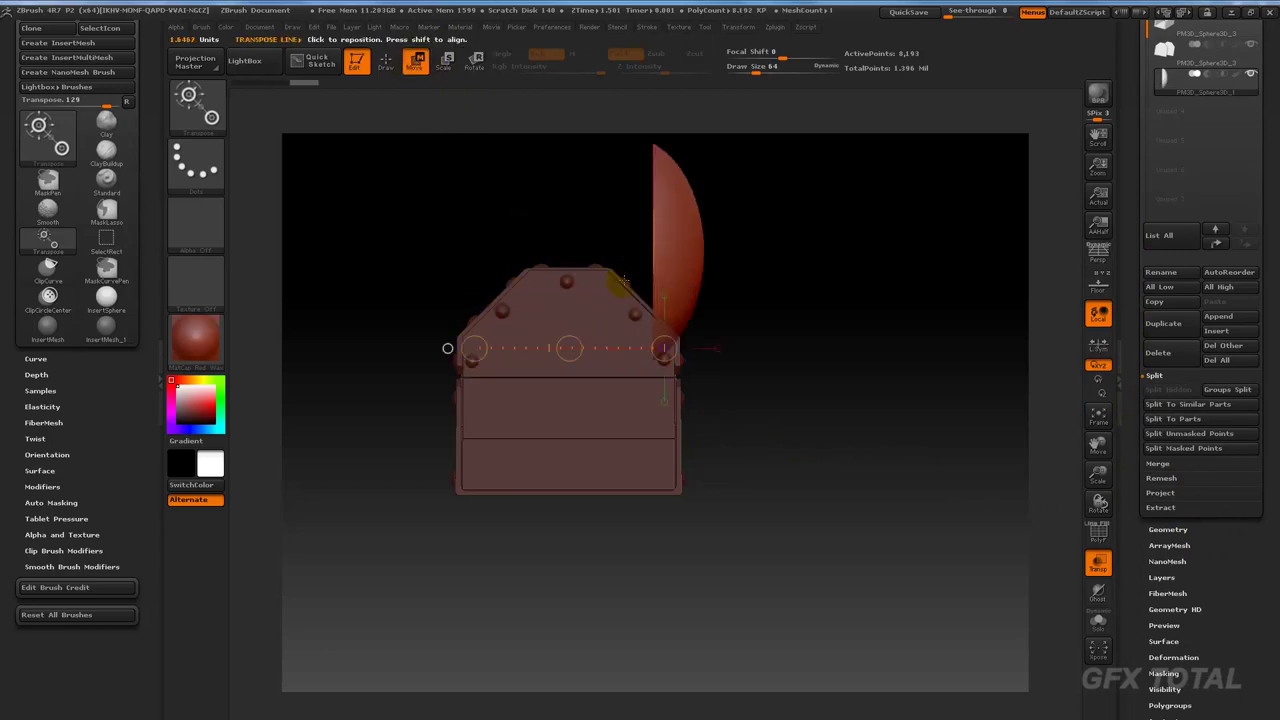
{"action": "mouse_move", "coordinate": [569, 348]}
{"action": "left_mouse_down"}
{"action": "mouse_move", "coordinate": [612, 488]}
{"action": "mouse_move", "coordinate": [484, 233]}
{"action": "left_mouse_up"}
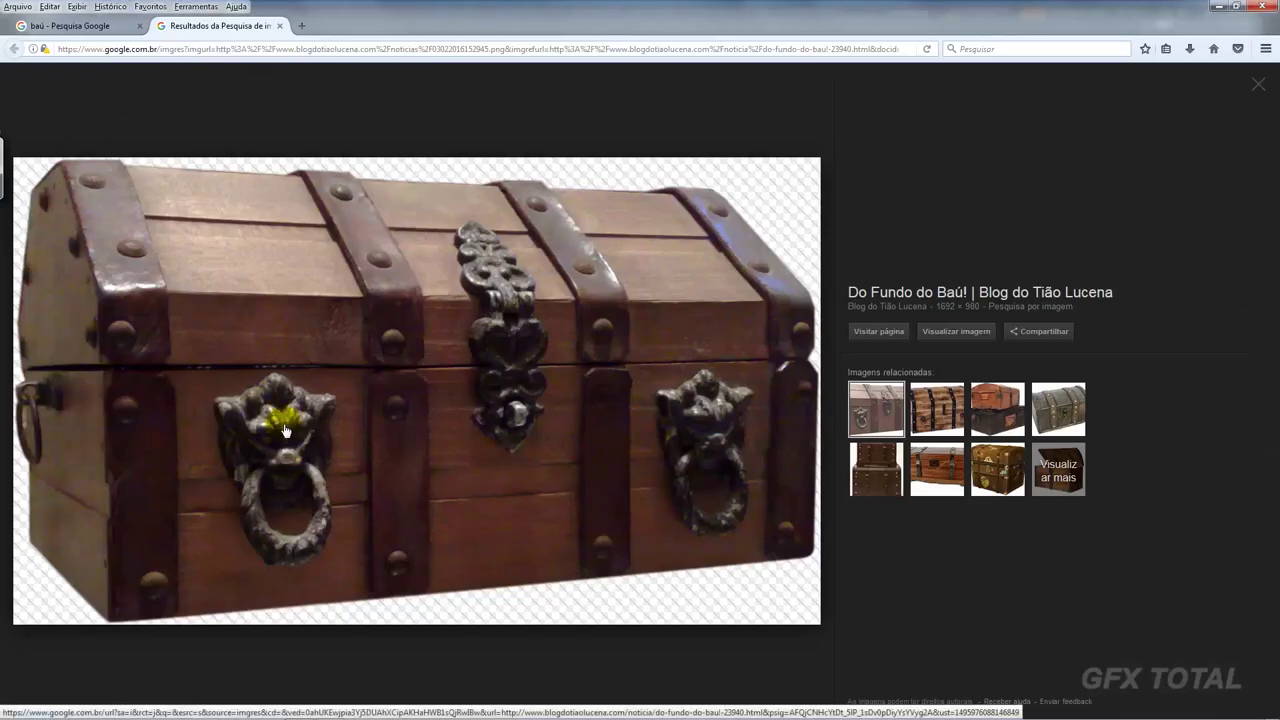
{"action": "key", "text": "alt+Tab"}
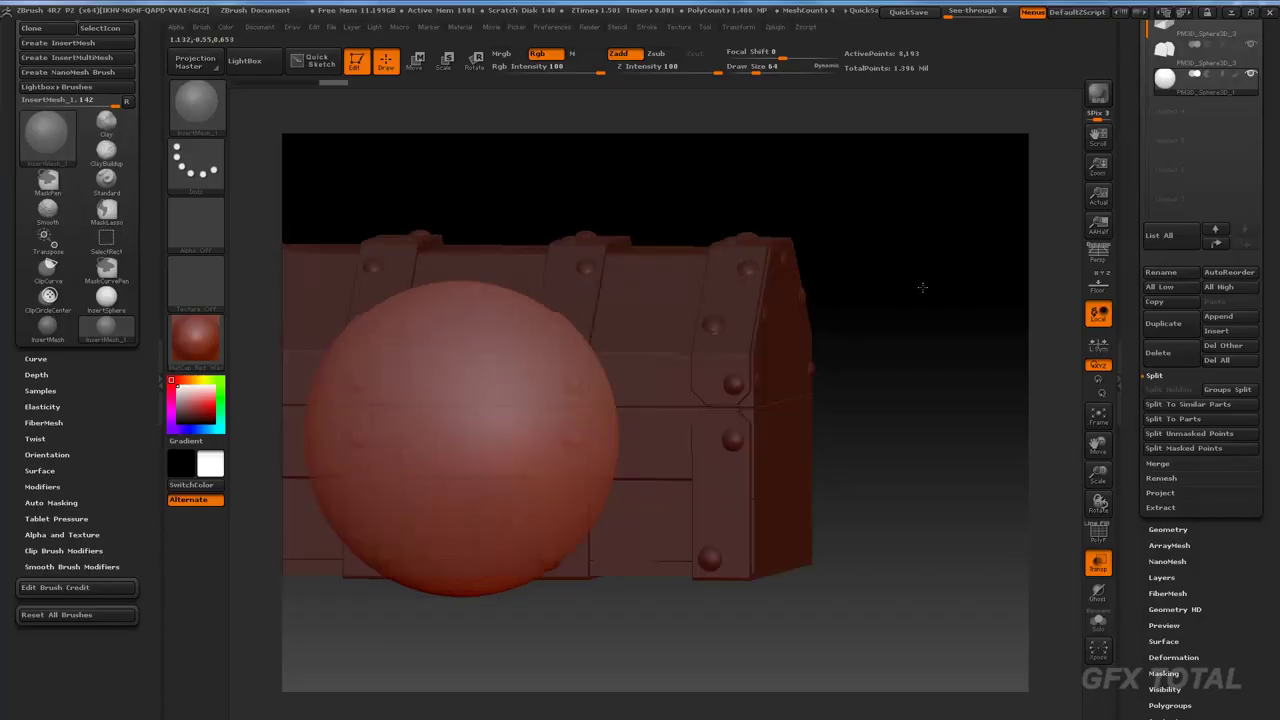
{"action": "left_click_drag", "start_coordinate": [913, 281], "coordinate": [684, 195]}
{"action": "key", "text": "alt+Tab"}
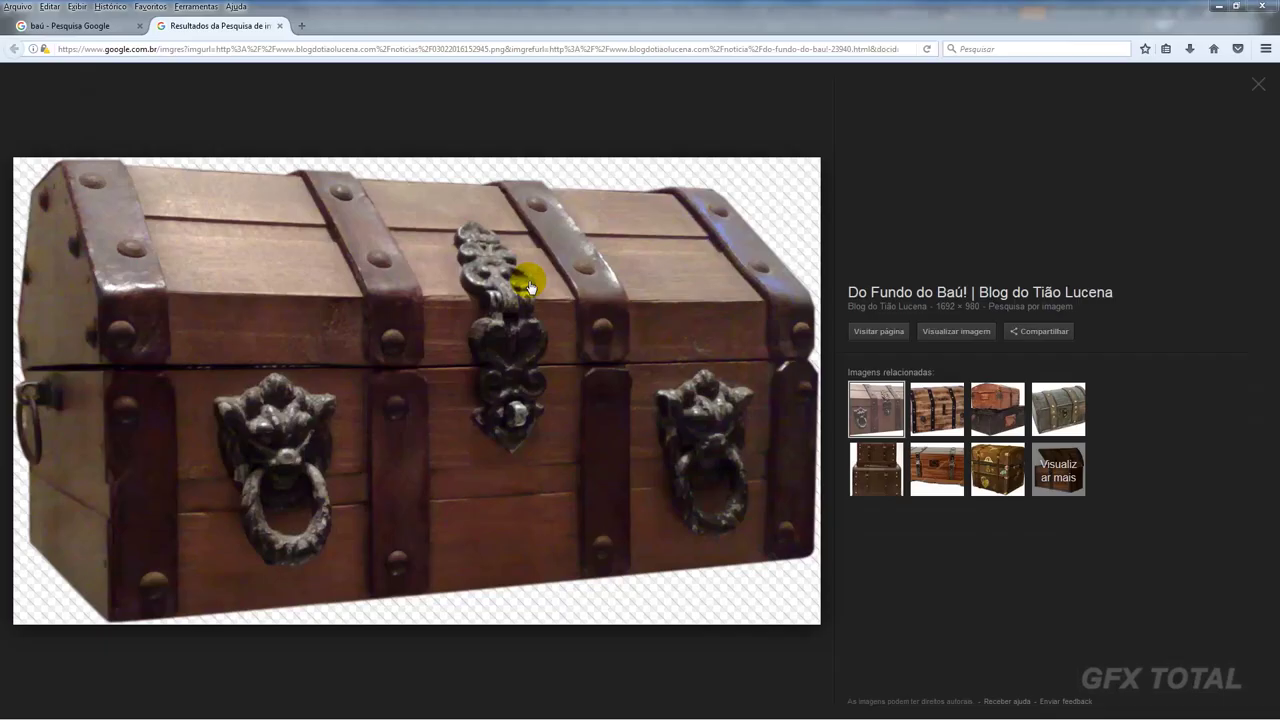
{"action": "key", "text": "alt+Tab"}
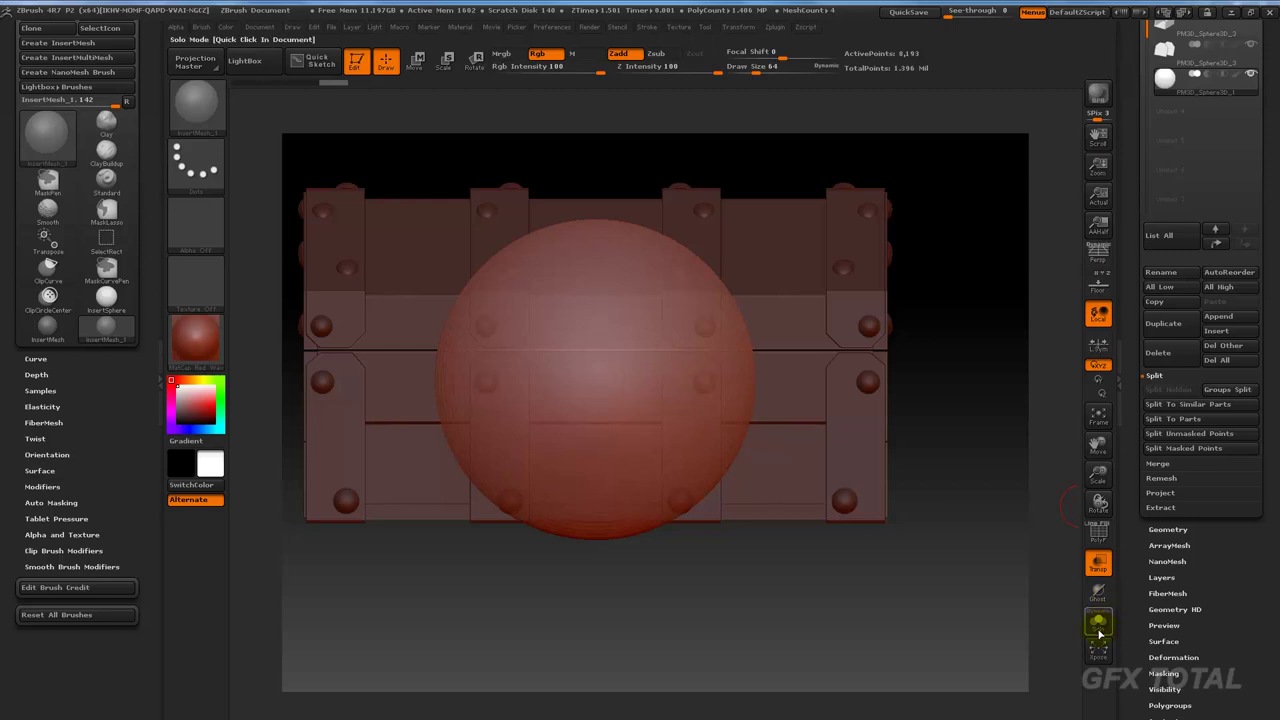
Solo the sphere subtool and select the Move brush at draw size 155.
{"action": "left_click", "coordinate": [1098, 627]}
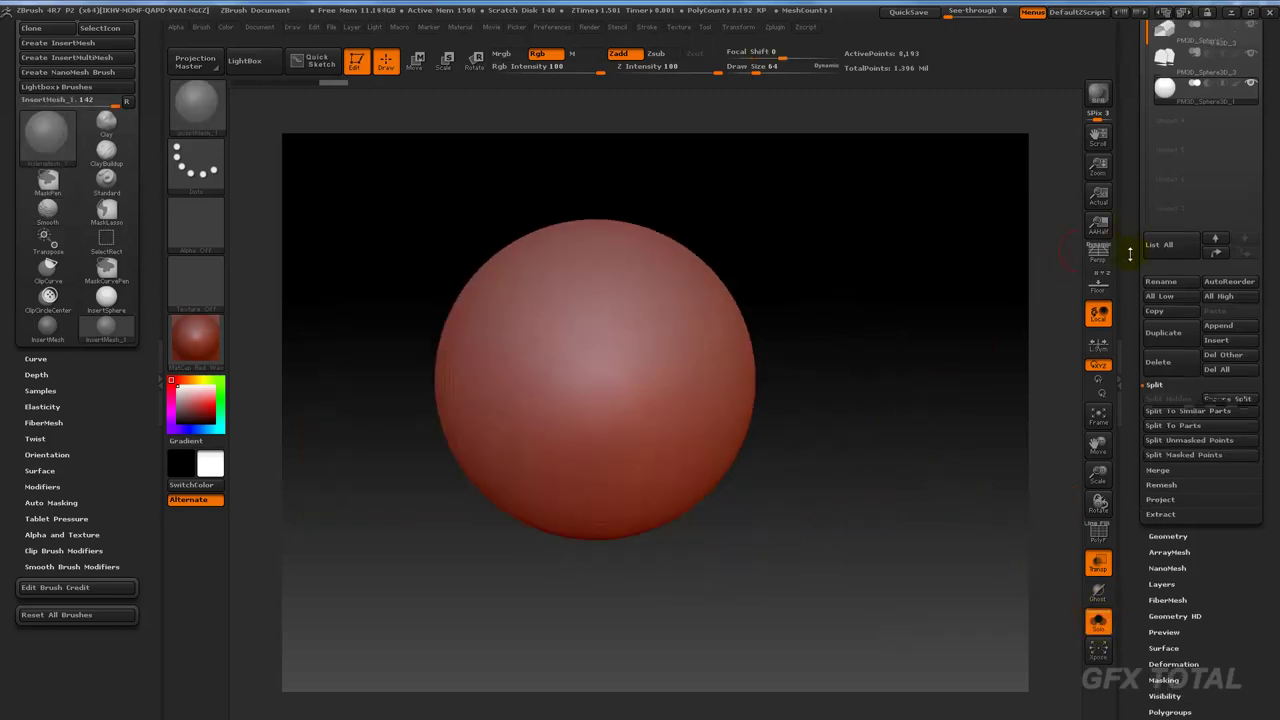
{"action": "scroll", "coordinate": [1127, 337], "scroll_direction": "up", "scroll_amount": 5}
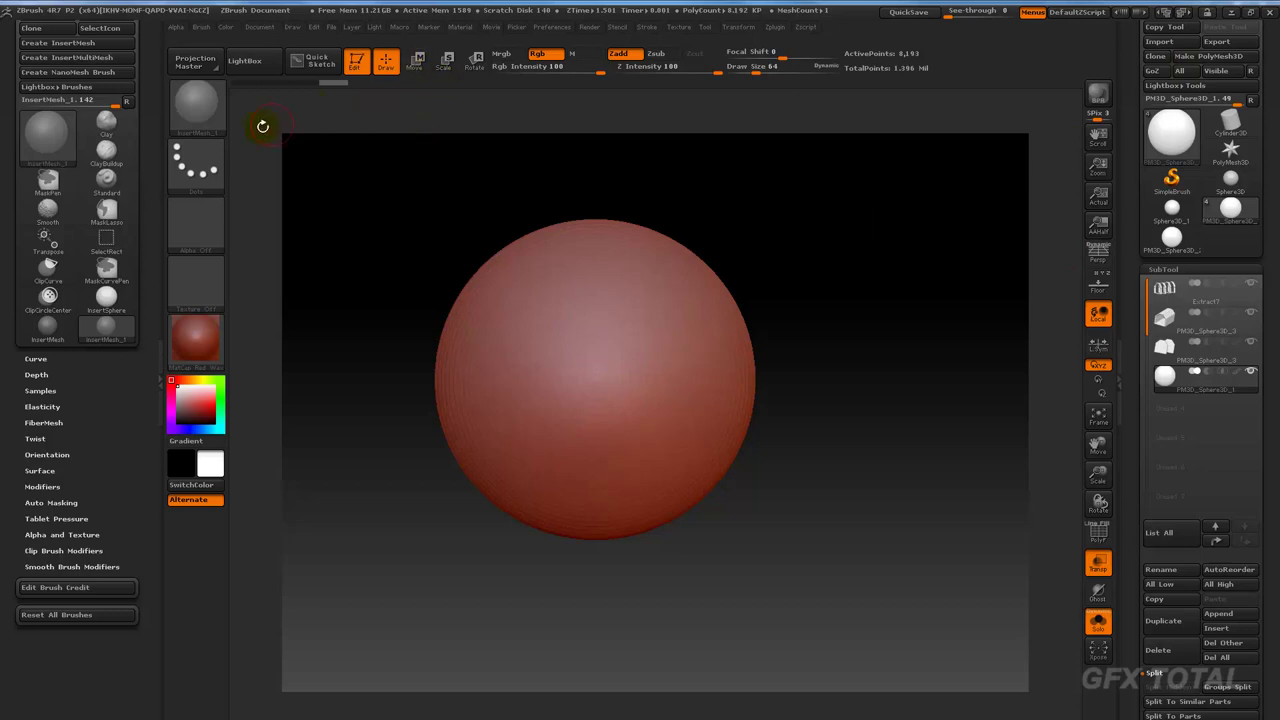
{"action": "left_click", "coordinate": [196, 103]}
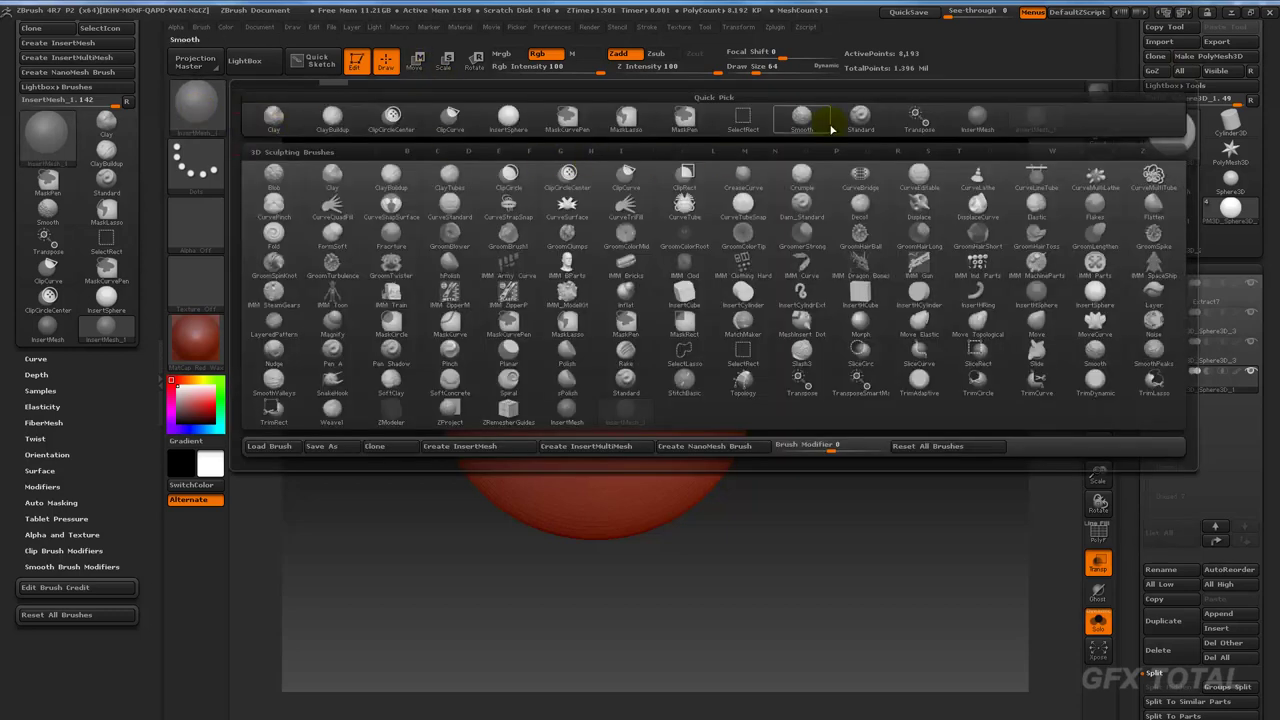
{"action": "left_click", "coordinate": [1036, 328]}
{"action": "right_click", "coordinate": [856, 321]}
{"action": "left_click_drag", "start_coordinate": [856, 321], "coordinate": [900, 321]}
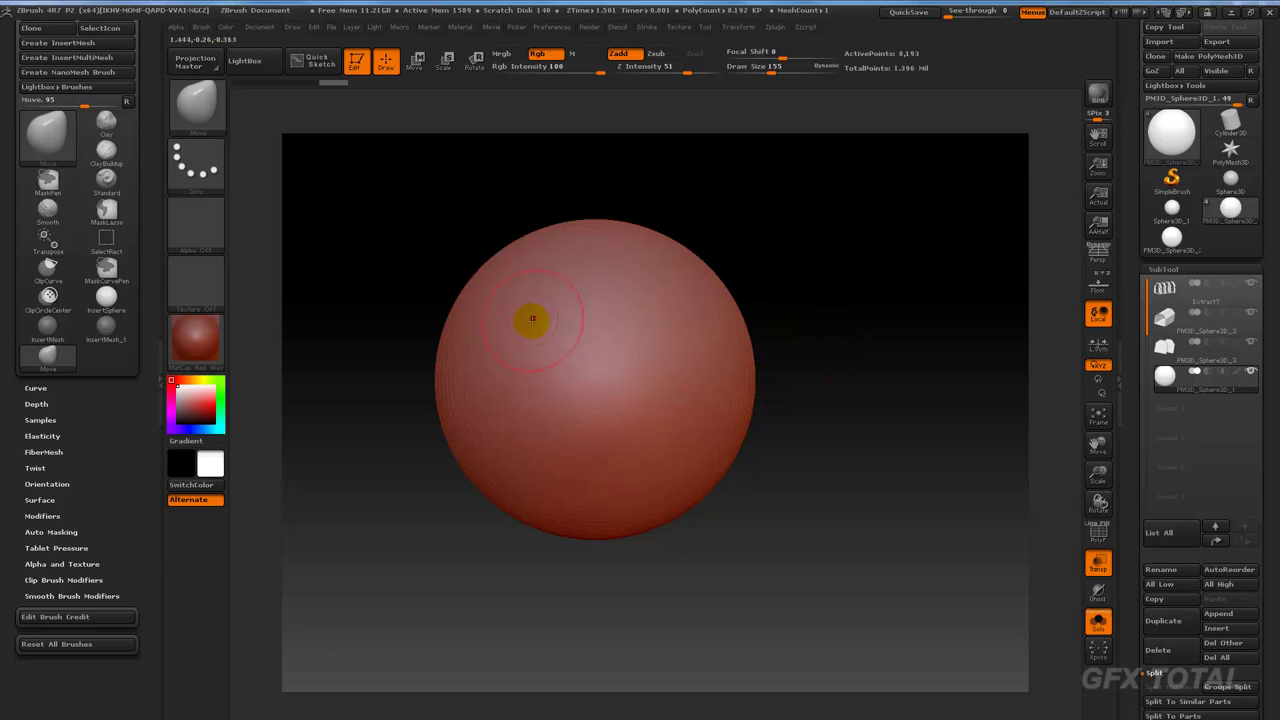
Mirror symmetry across Z, enlarge the brush to 270 and pull the sphere's top into a peak.
{"action": "left_click", "coordinate": [679, 27]}
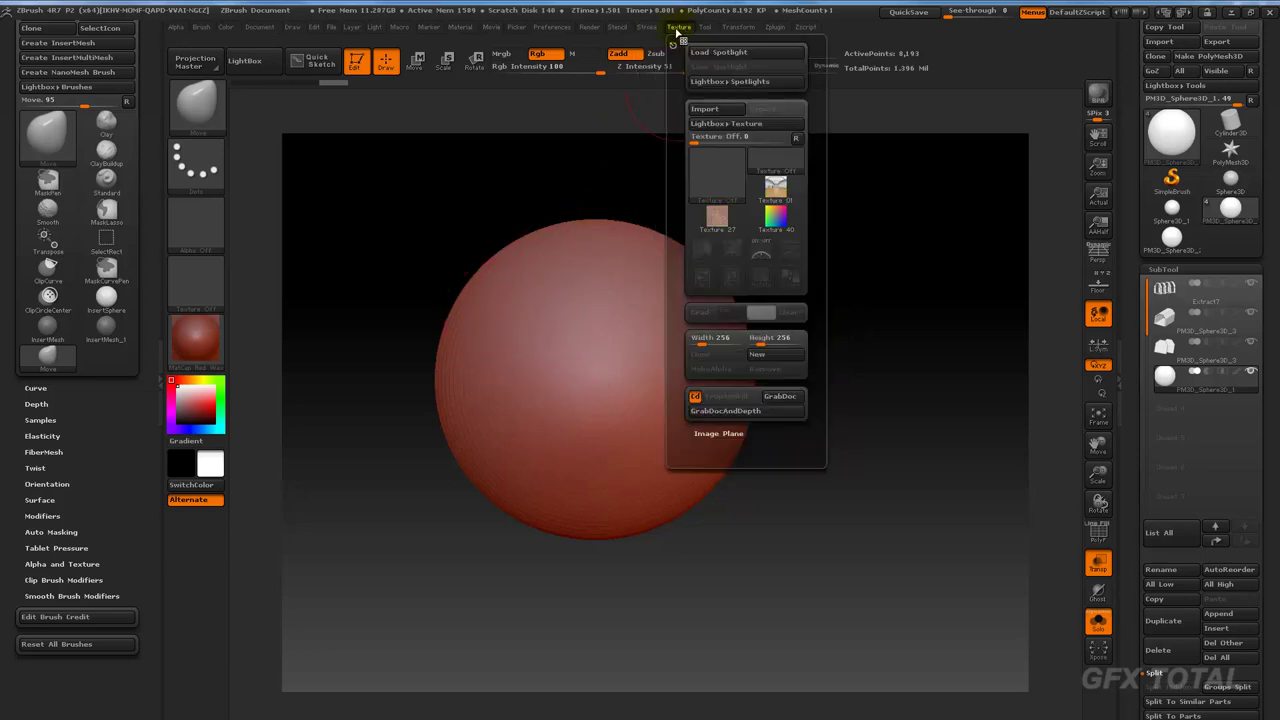
{"action": "left_click", "coordinate": [738, 28]}
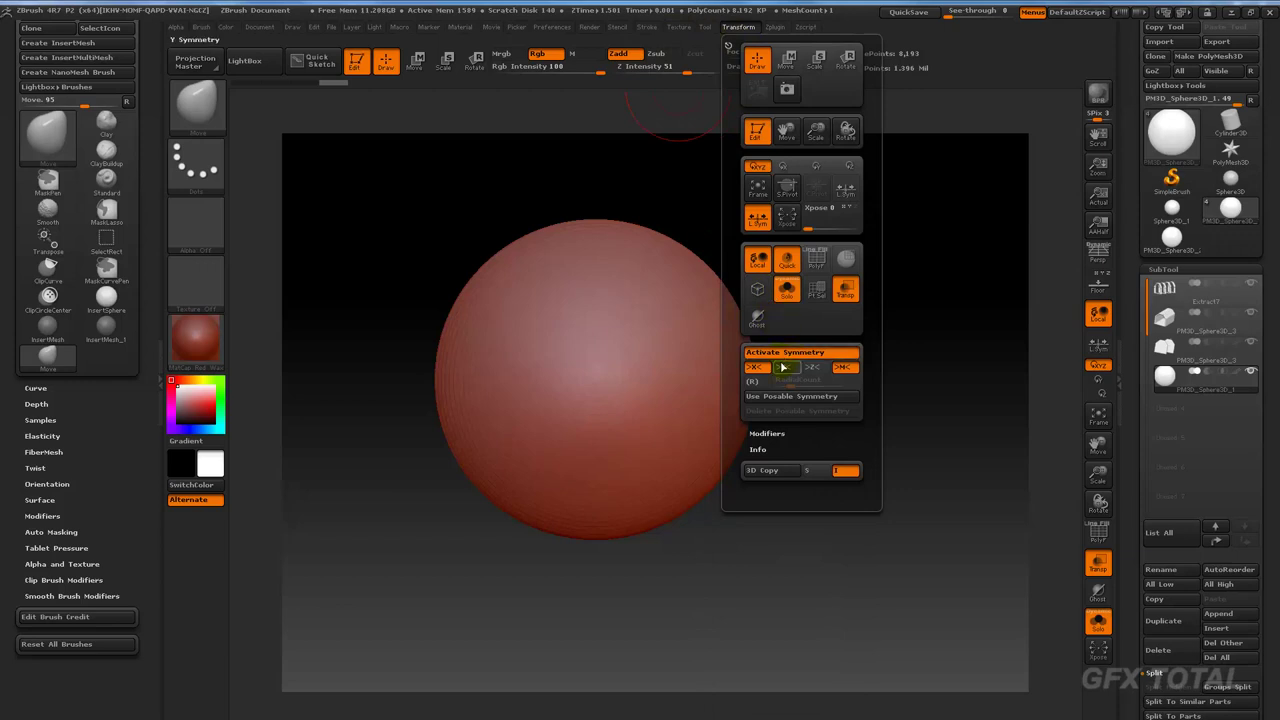
{"action": "left_click", "coordinate": [813, 367]}
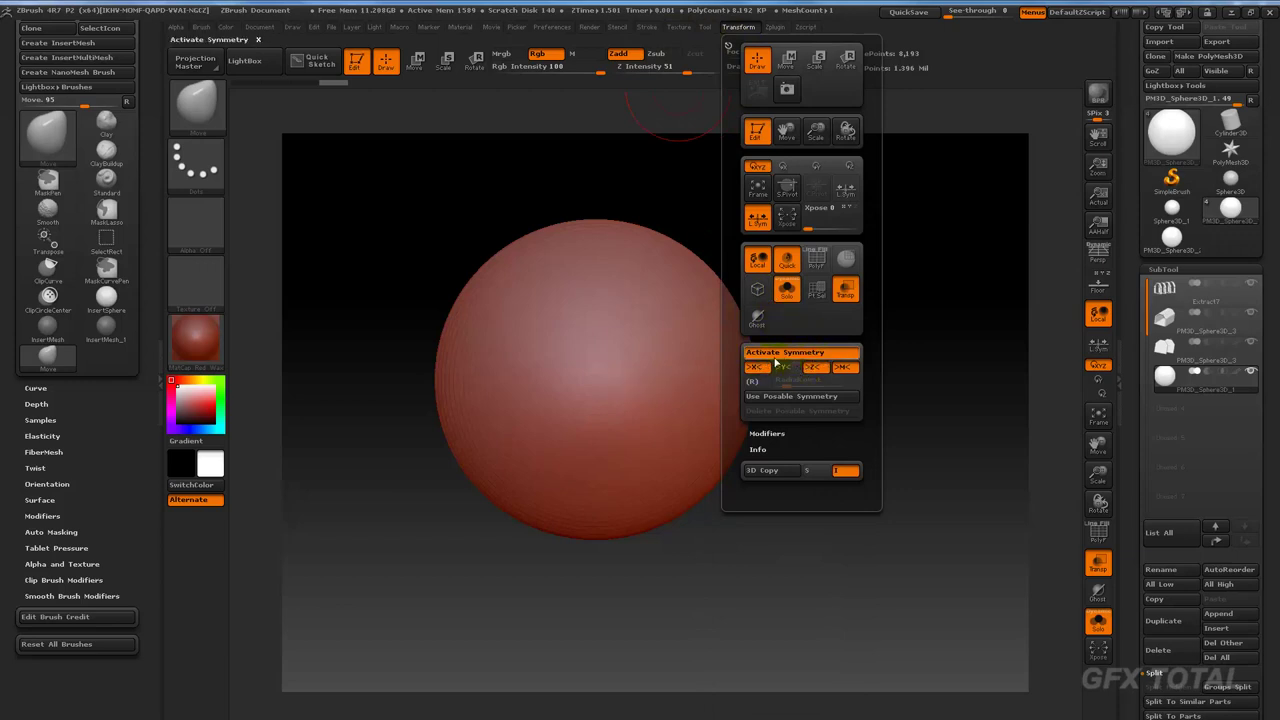
{"action": "left_click", "coordinate": [750, 367]}
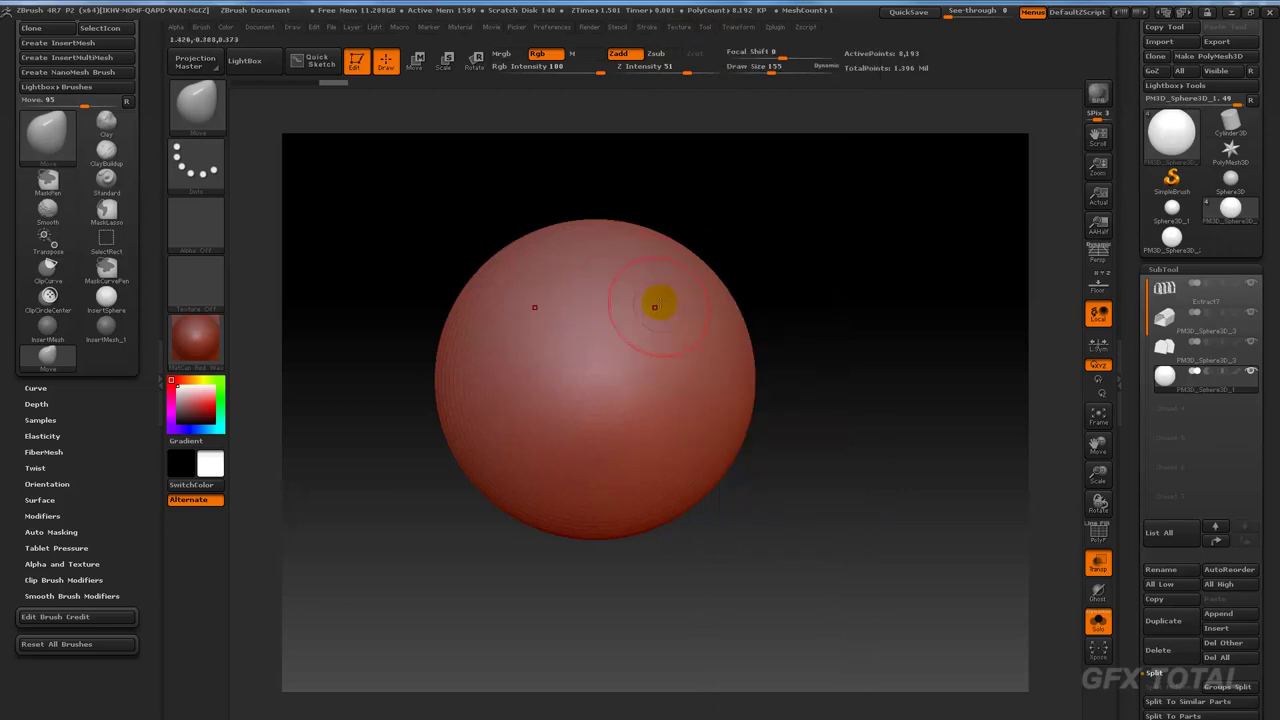
{"action": "key", "text": "space"}
{"action": "mouse_move", "coordinate": [714, 263]}
{"action": "left_mouse_down"}
{"action": "mouse_move", "coordinate": [760, 263]}
{"action": "mouse_move", "coordinate": [673, 284]}
{"action": "left_mouse_up"}
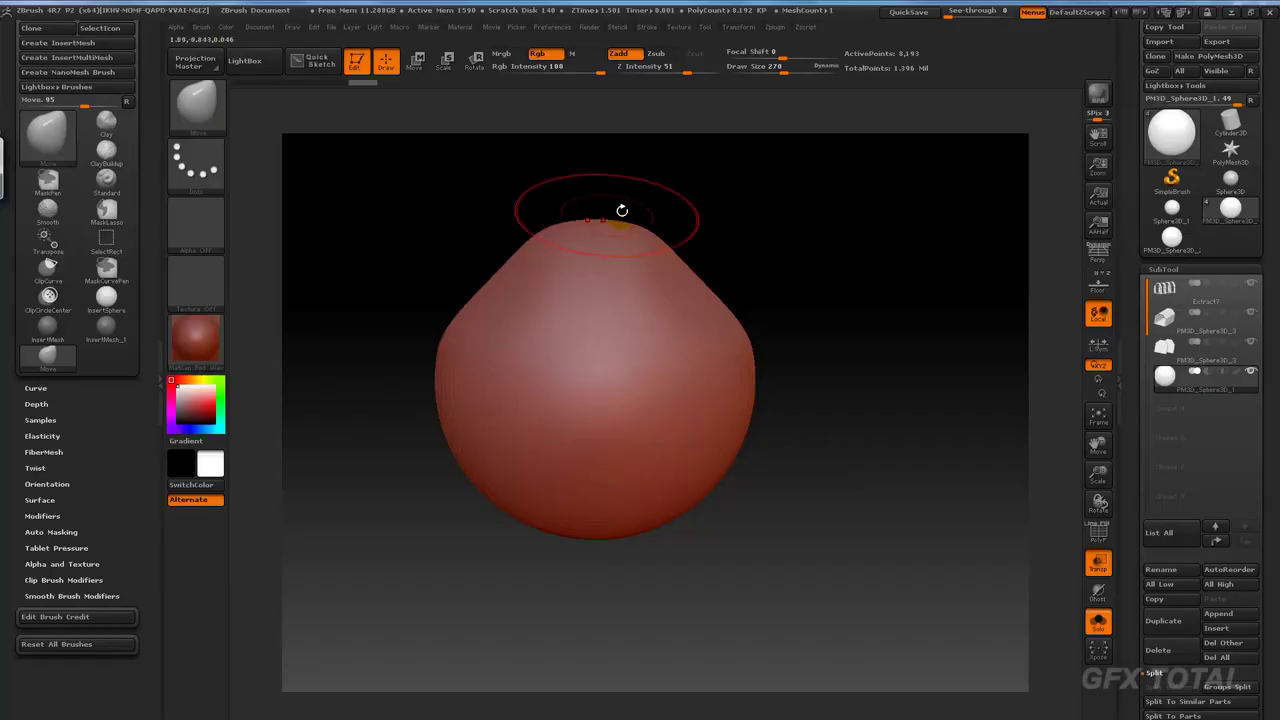
Pull the shoulder down and the bottom into a point, then build up the upper face with ClayBuildup.
{"action": "key", "text": "space"}
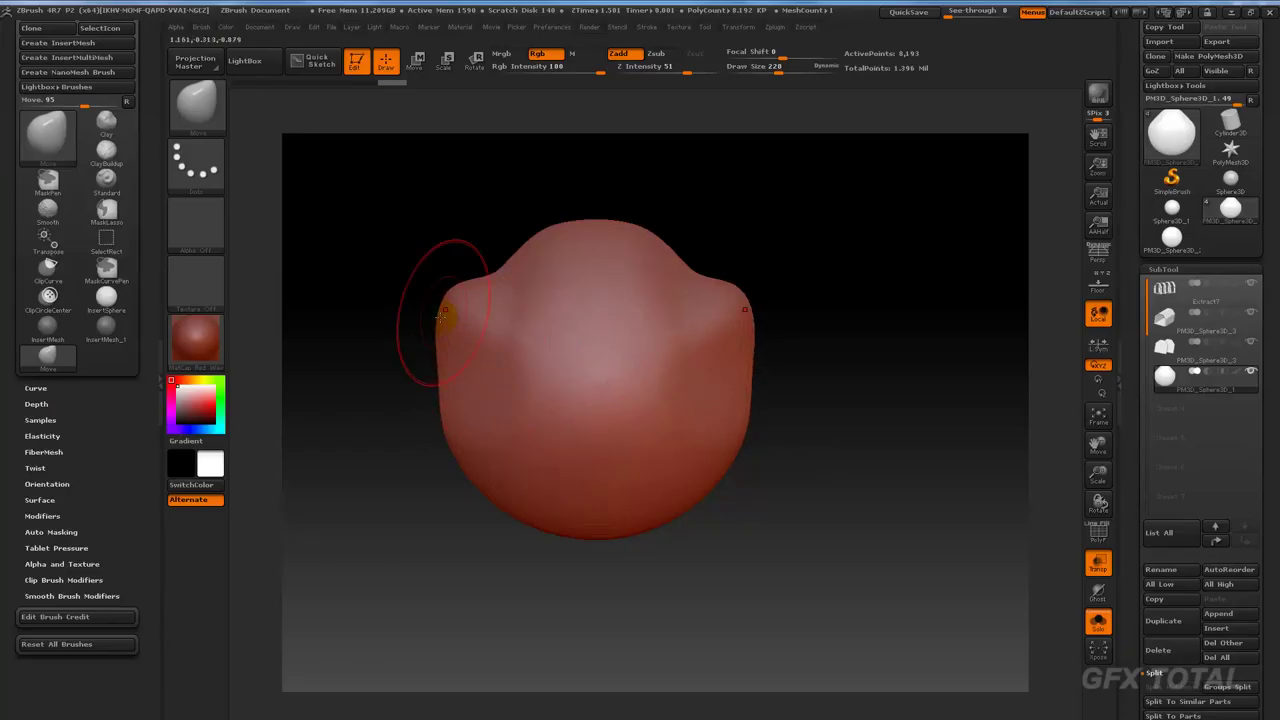
{"action": "left_click_drag", "start_coordinate": [441, 315], "coordinate": [435, 346]}
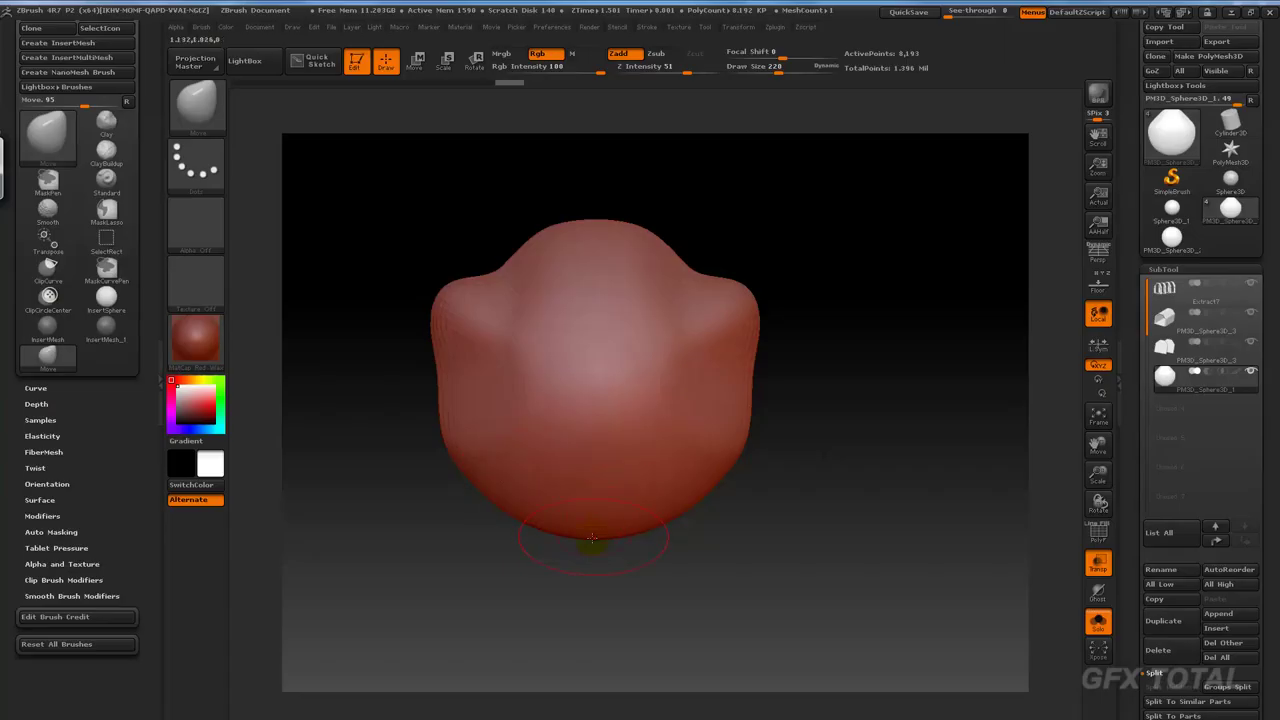
{"action": "mouse_move", "coordinate": [593, 540]}
{"action": "left_mouse_down"}
{"action": "mouse_move", "coordinate": [571, 565]}
{"action": "mouse_move", "coordinate": [573, 588]}
{"action": "mouse_move", "coordinate": [506, 551]}
{"action": "mouse_move", "coordinate": [474, 512]}
{"action": "left_mouse_up"}
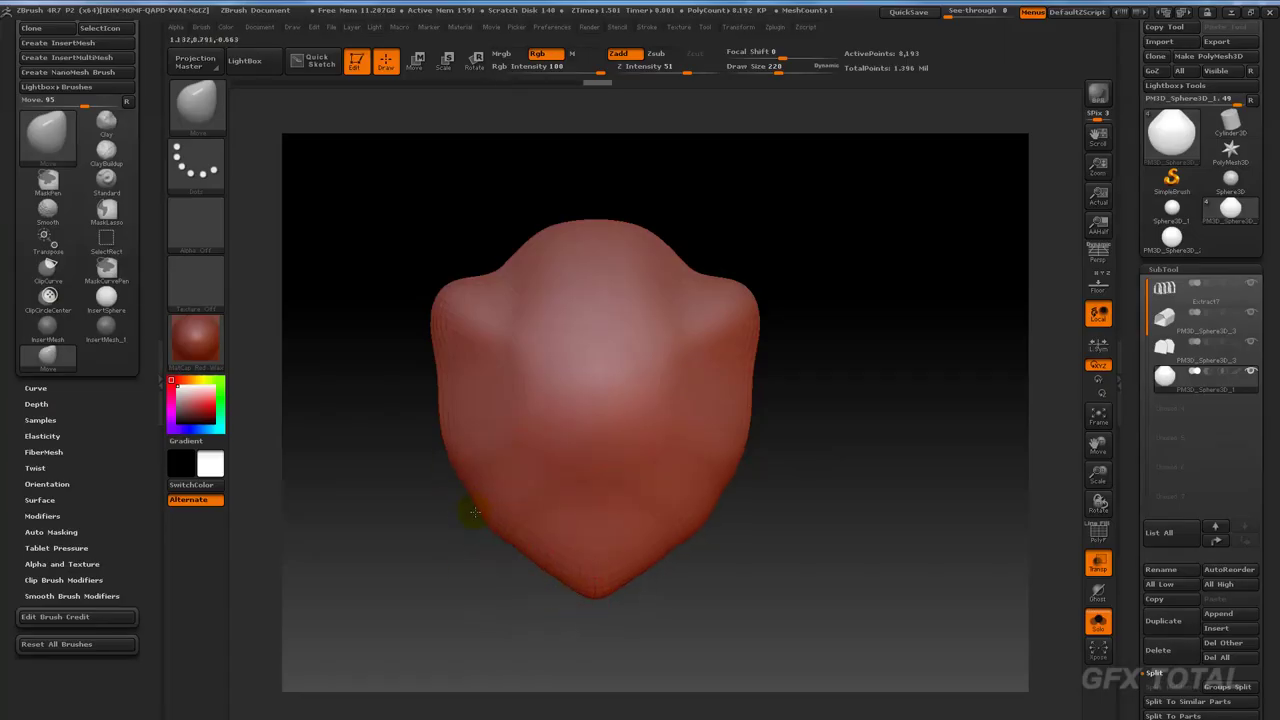
{"action": "left_click", "coordinate": [205, 106]}
{"action": "left_click", "coordinate": [337, 122]}
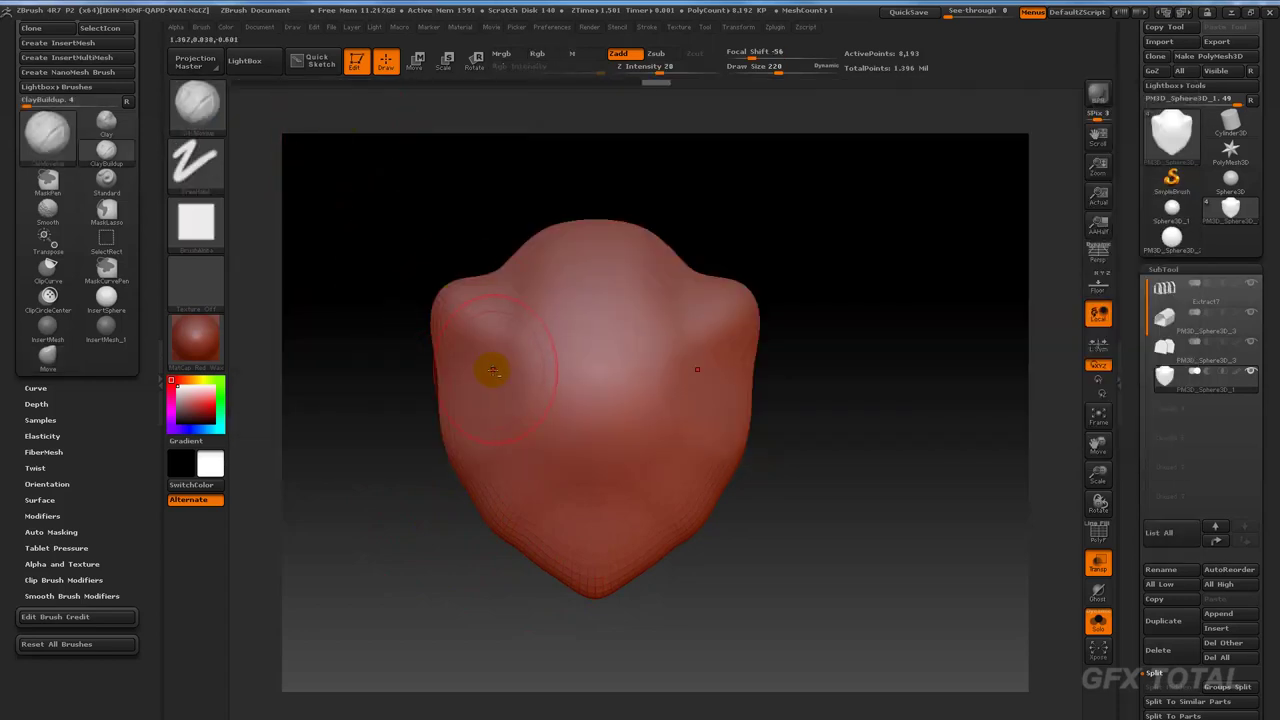
{"action": "left_click", "coordinate": [196, 222]}
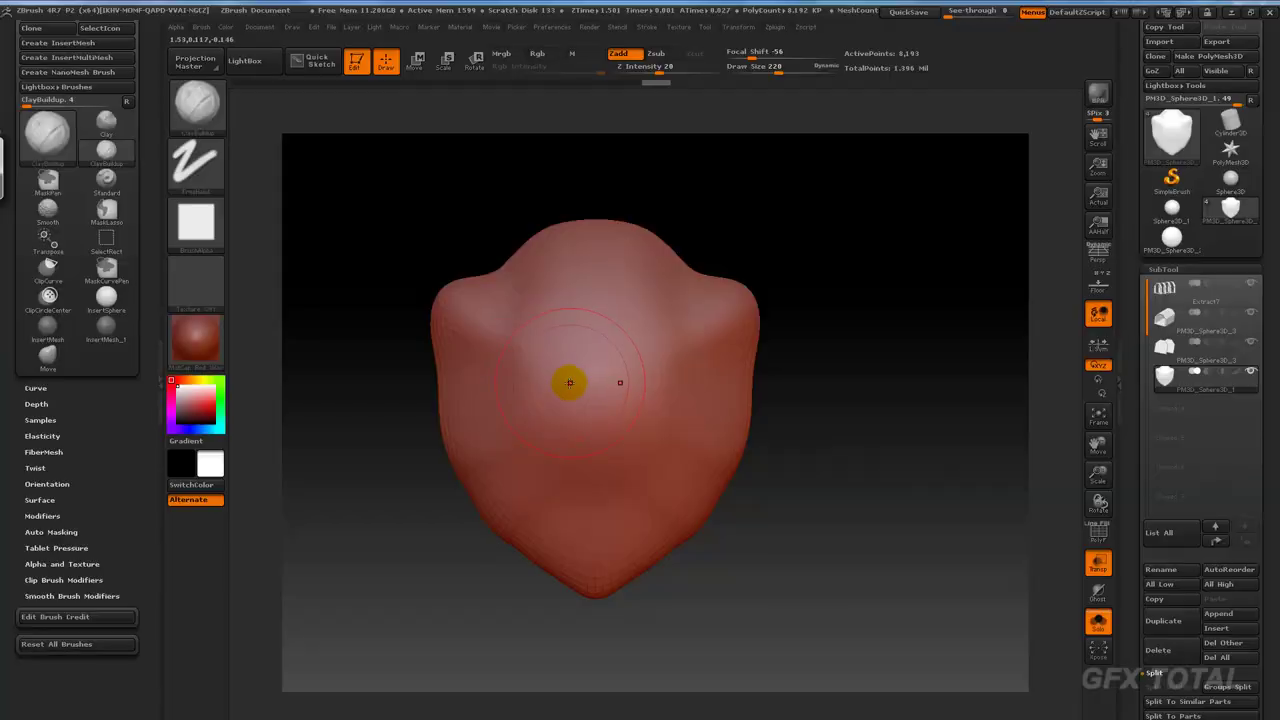
{"action": "key", "text": "space"}
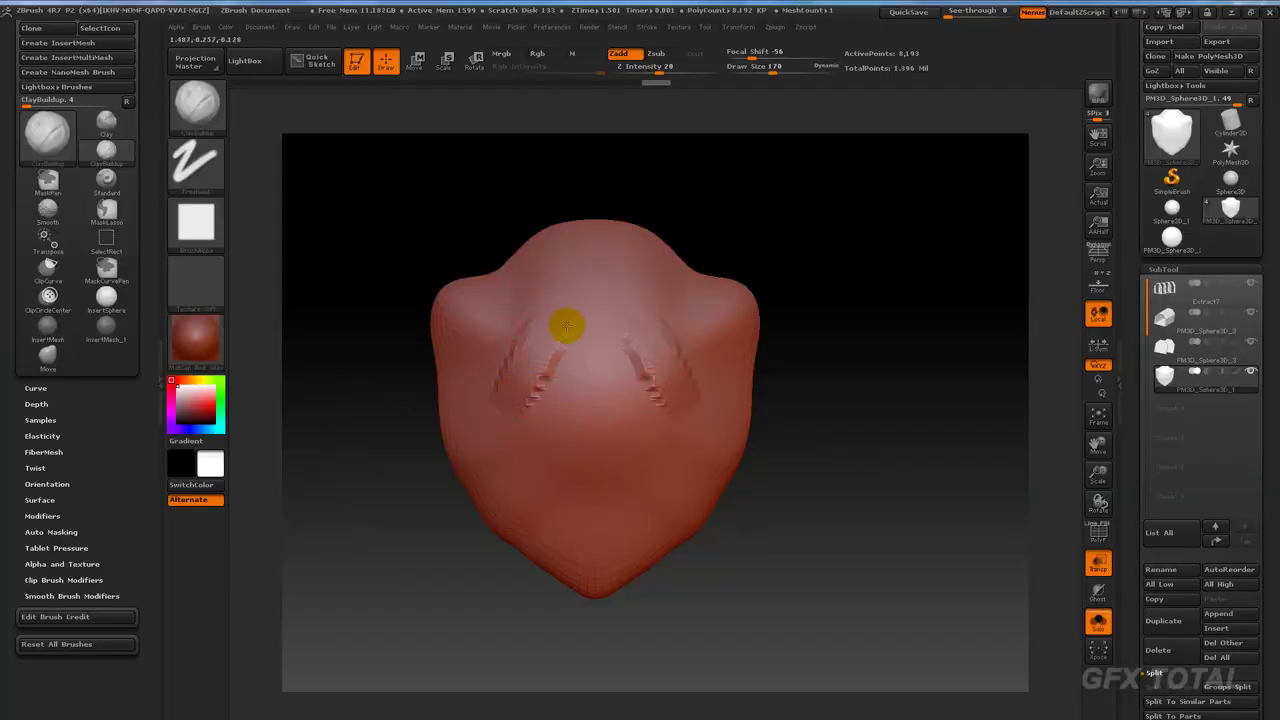
{"action": "mouse_move", "coordinate": [566, 325]}
{"action": "left_mouse_down"}
{"action": "mouse_move", "coordinate": [552, 400]}
{"action": "mouse_move", "coordinate": [508, 348]}
{"action": "mouse_move", "coordinate": [537, 357]}
{"action": "mouse_move", "coordinate": [594, 332]}
{"action": "mouse_move", "coordinate": [543, 400]}
{"action": "mouse_move", "coordinate": [586, 423]}
{"action": "mouse_move", "coordinate": [588, 450]}
{"action": "mouse_move", "coordinate": [594, 430]}
{"action": "mouse_move", "coordinate": [575, 500]}
{"action": "mouse_move", "coordinate": [600, 472]}
{"action": "mouse_move", "coordinate": [528, 457]}
{"action": "left_mouse_up"}
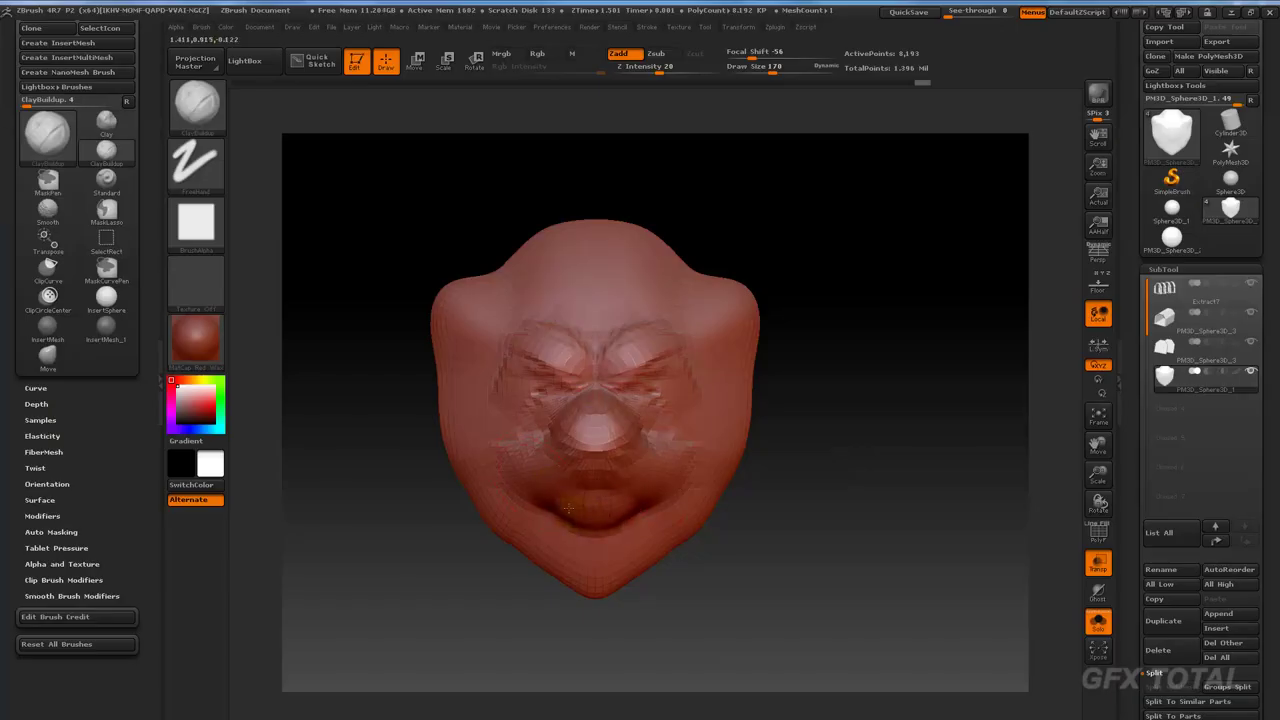
Reshape and round out the lower lip, adding creases and bulges around the cheek and nose.
{"action": "mouse_move", "coordinate": [567, 508]}
{"action": "left_mouse_down"}
{"action": "mouse_move", "coordinate": [562, 530]}
{"action": "mouse_move", "coordinate": [591, 506]}
{"action": "mouse_move", "coordinate": [572, 503]}
{"action": "left_mouse_up"}
{"action": "mouse_move", "coordinate": [860, 496]}
{"action": "left_mouse_down"}
{"action": "mouse_move", "coordinate": [903, 506]}
{"action": "mouse_move", "coordinate": [814, 487]}
{"action": "left_mouse_up"}
{"action": "left_click_drag", "start_coordinate": [576, 494], "coordinate": [557, 532]}
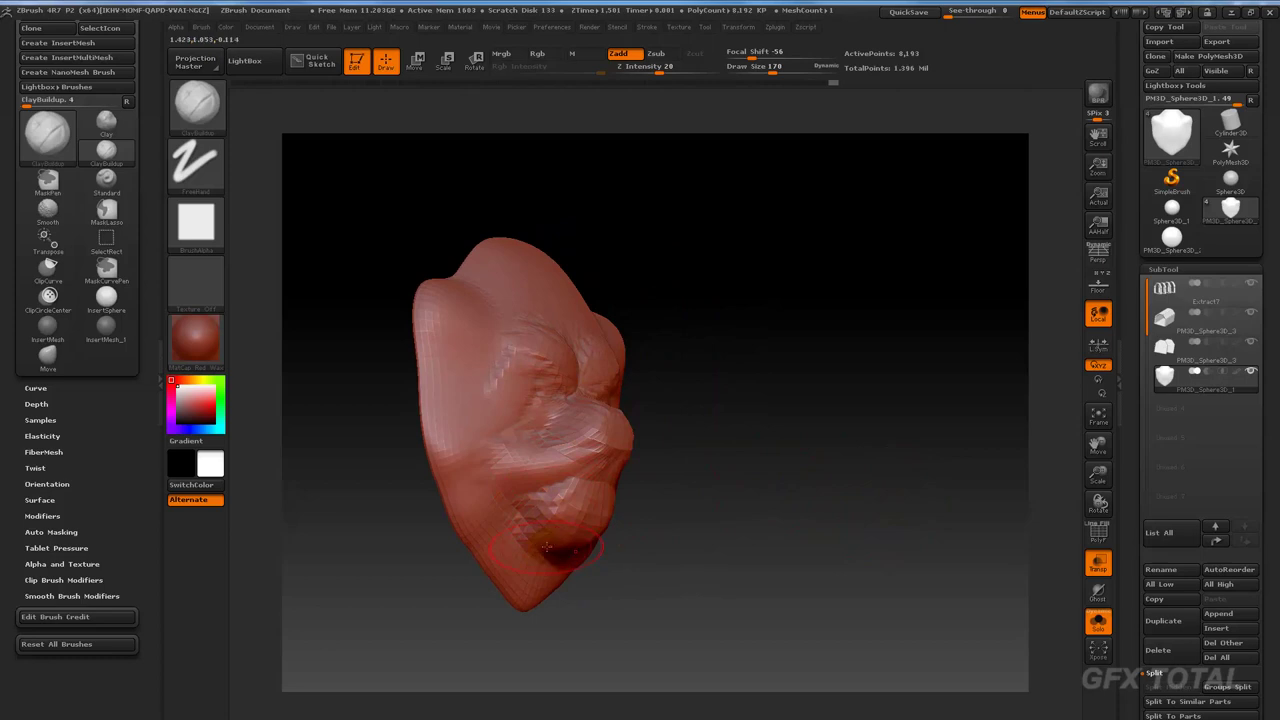
{"action": "mouse_move", "coordinate": [589, 482]}
{"action": "left_mouse_down"}
{"action": "mouse_move", "coordinate": [552, 423]}
{"action": "mouse_move", "coordinate": [486, 417]}
{"action": "mouse_move", "coordinate": [510, 381]}
{"action": "left_mouse_up"}
{"action": "left_click_drag", "start_coordinate": [800, 348], "coordinate": [780, 350], "text": "shift"}
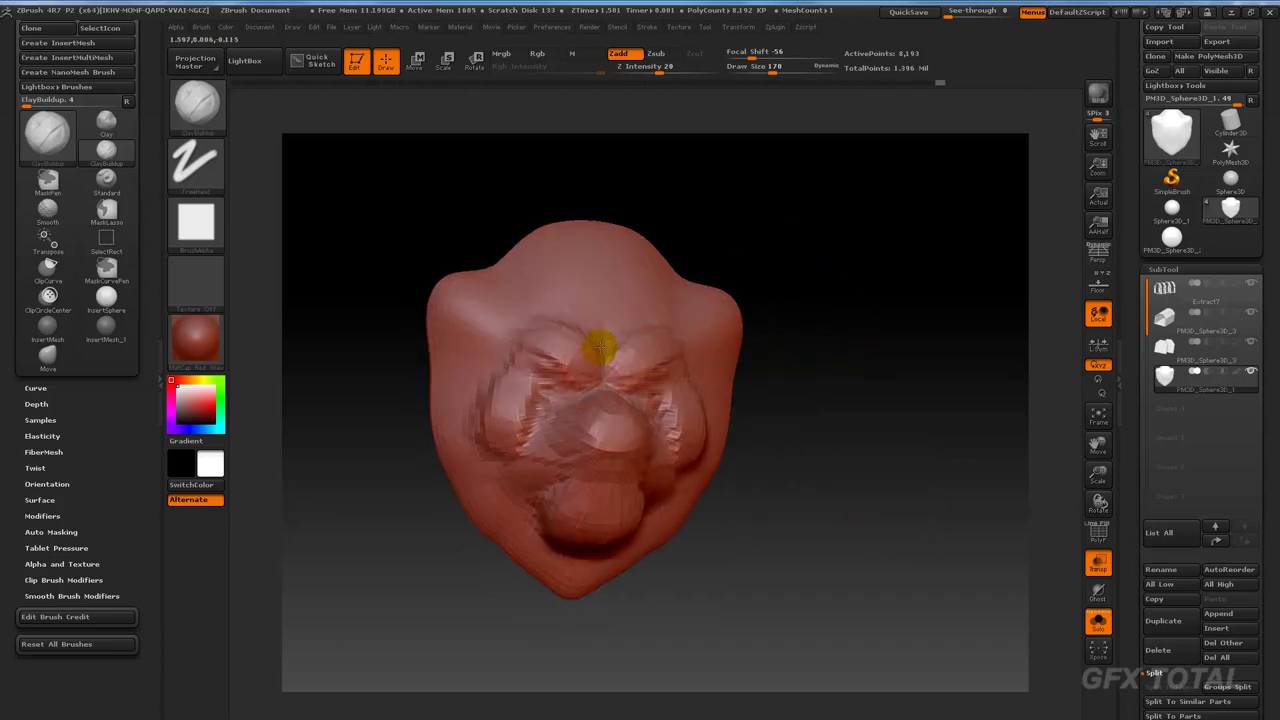
Smooth the brow, mouth and mid-face, then flatten and broaden the top of the head.
{"action": "mouse_move", "coordinate": [590, 362]}
{"action": "left_mouse_down", "text": "shift"}
{"action": "mouse_move", "coordinate": [563, 340]}
{"action": "mouse_move", "coordinate": [610, 520]}
{"action": "left_mouse_up", "text": "shift"}
{"action": "left_click_drag", "start_coordinate": [515, 435], "coordinate": [514, 363], "text": "shift"}
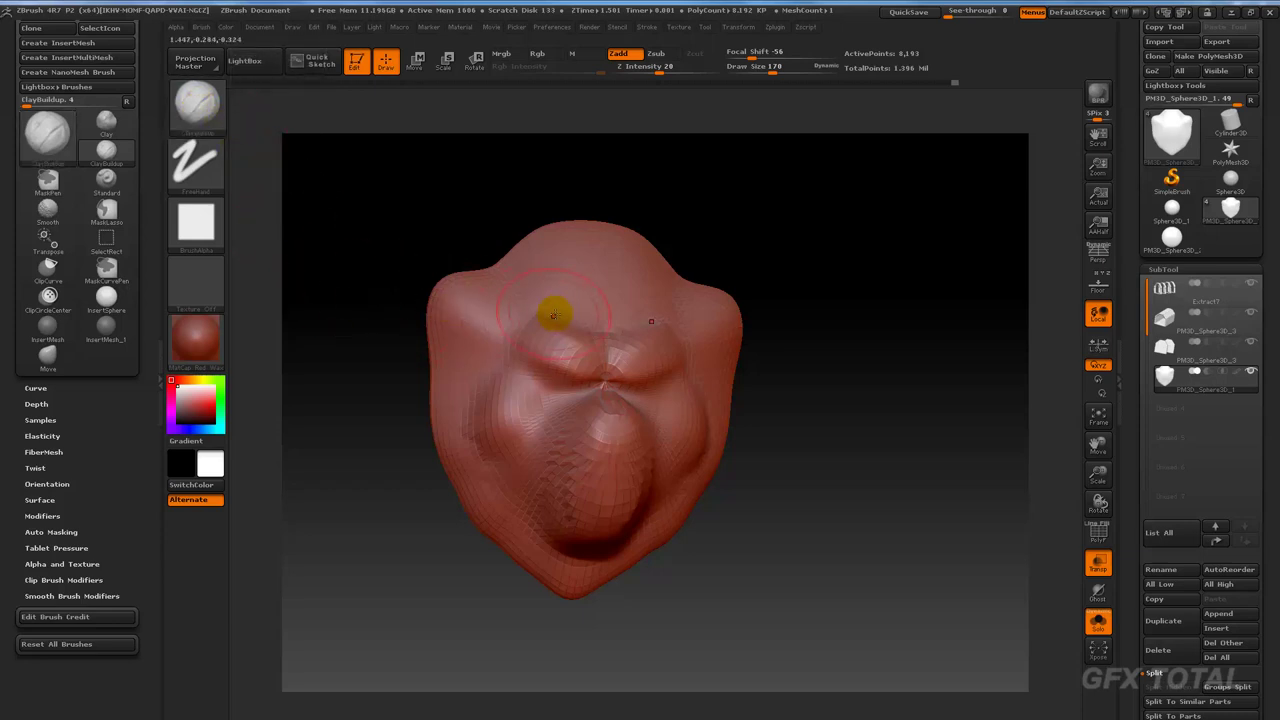
{"action": "key", "text": "shift"}
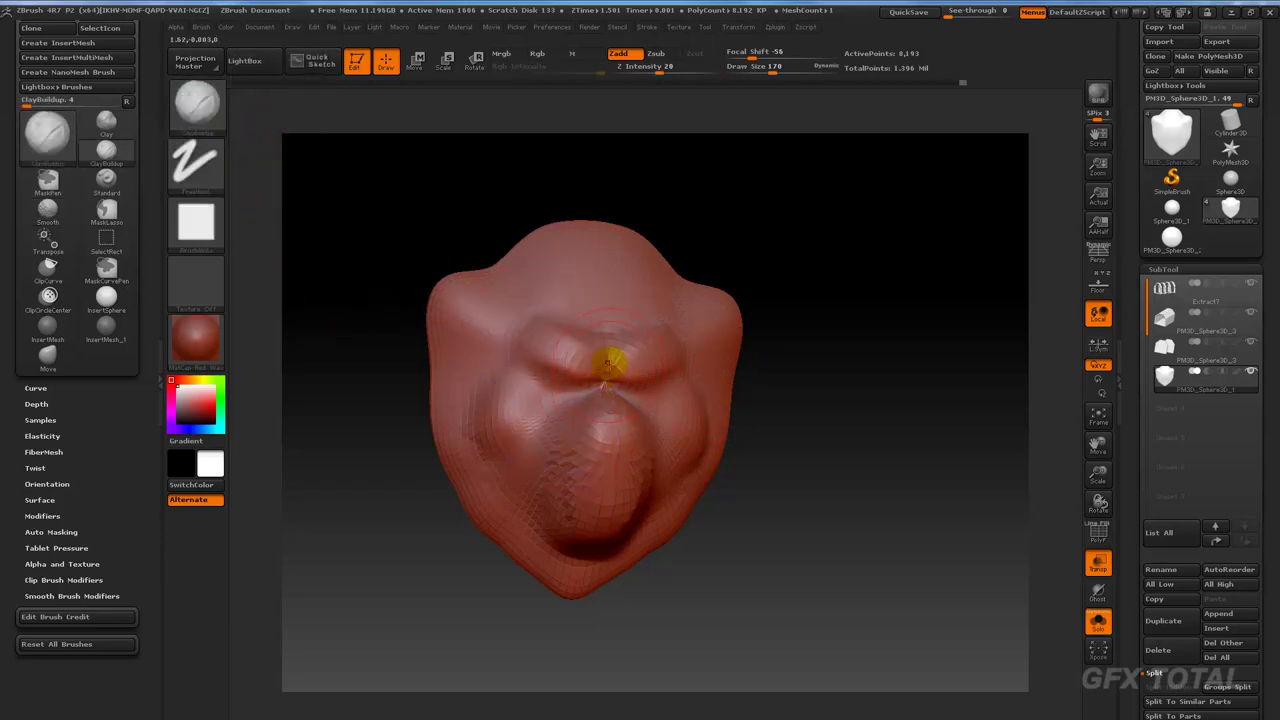
{"action": "left_click_drag", "start_coordinate": [800, 360], "coordinate": [846, 343], "text": "shift"}
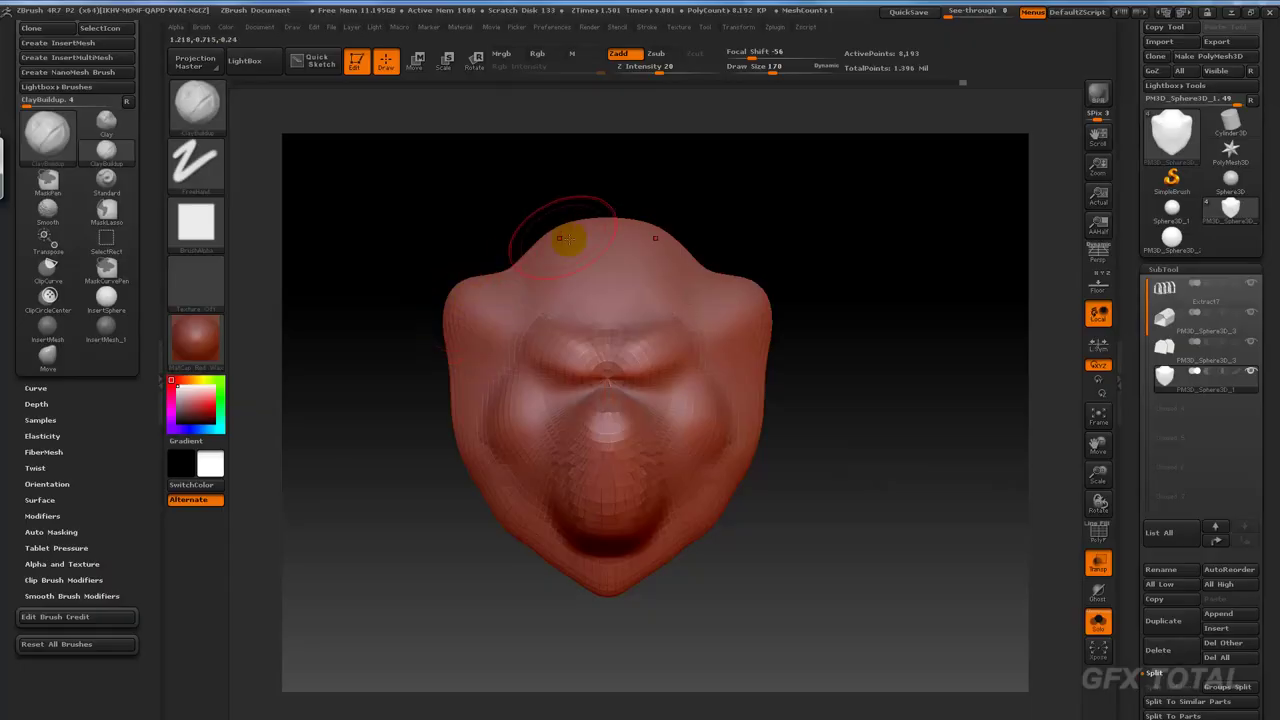
{"action": "mouse_move", "coordinate": [622, 222]}
{"action": "left_mouse_down"}
{"action": "mouse_move", "coordinate": [586, 229]}
{"action": "mouse_move", "coordinate": [560, 257]}
{"action": "mouse_move", "coordinate": [597, 235]}
{"action": "left_mouse_up"}
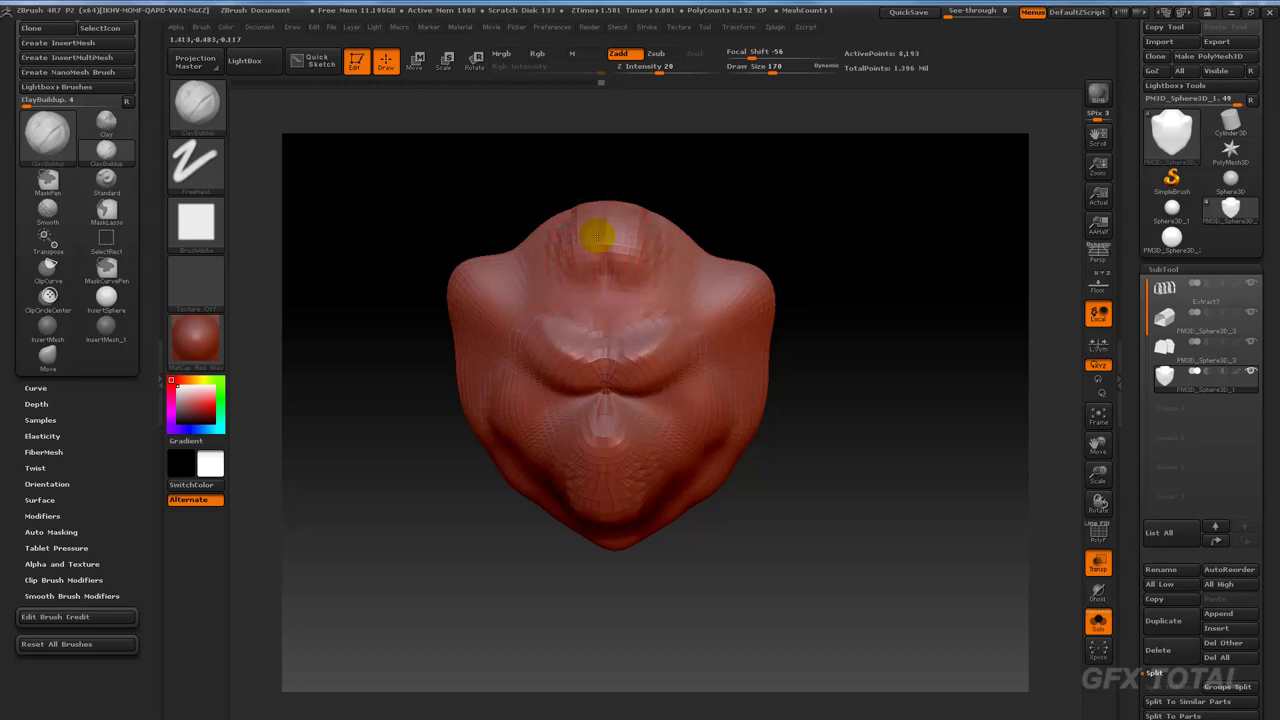
{"action": "left_click_drag", "start_coordinate": [590, 287], "coordinate": [569, 248]}
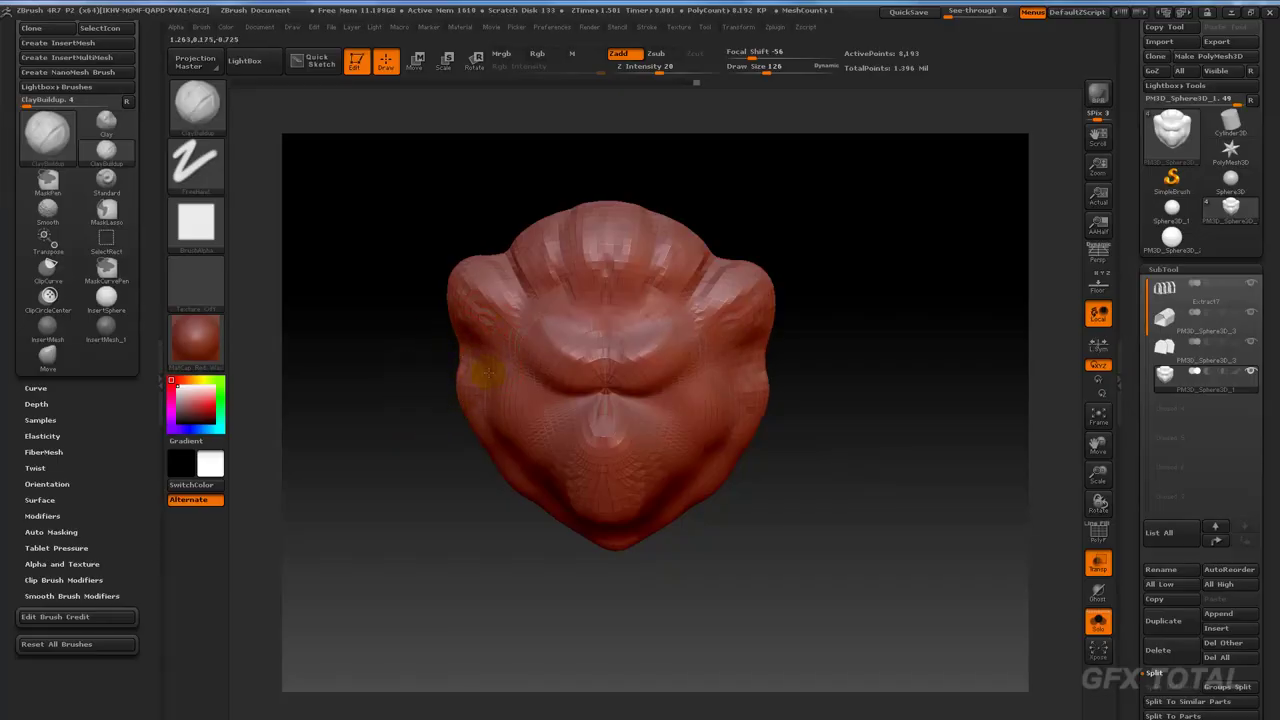
{"action": "left_click_drag", "start_coordinate": [450, 425], "coordinate": [462, 492]}
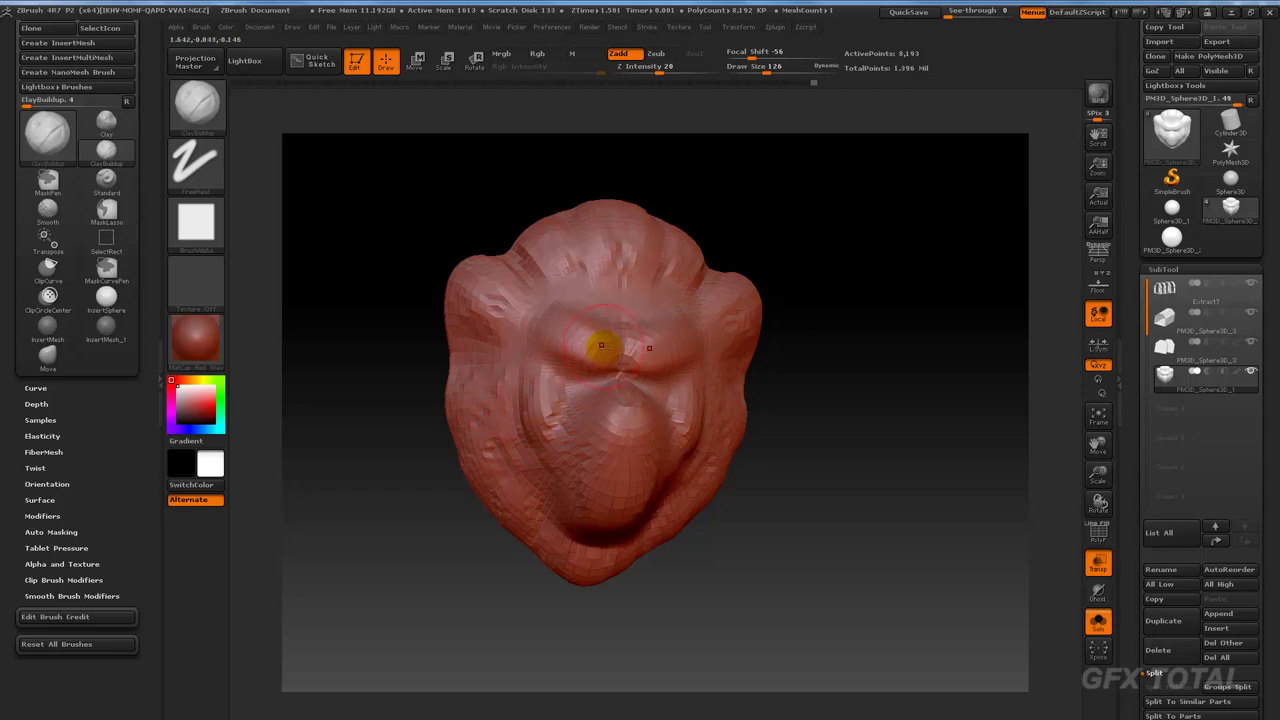
{"action": "left_click_drag", "start_coordinate": [850, 362], "coordinate": [786, 351], "text": "shift"}
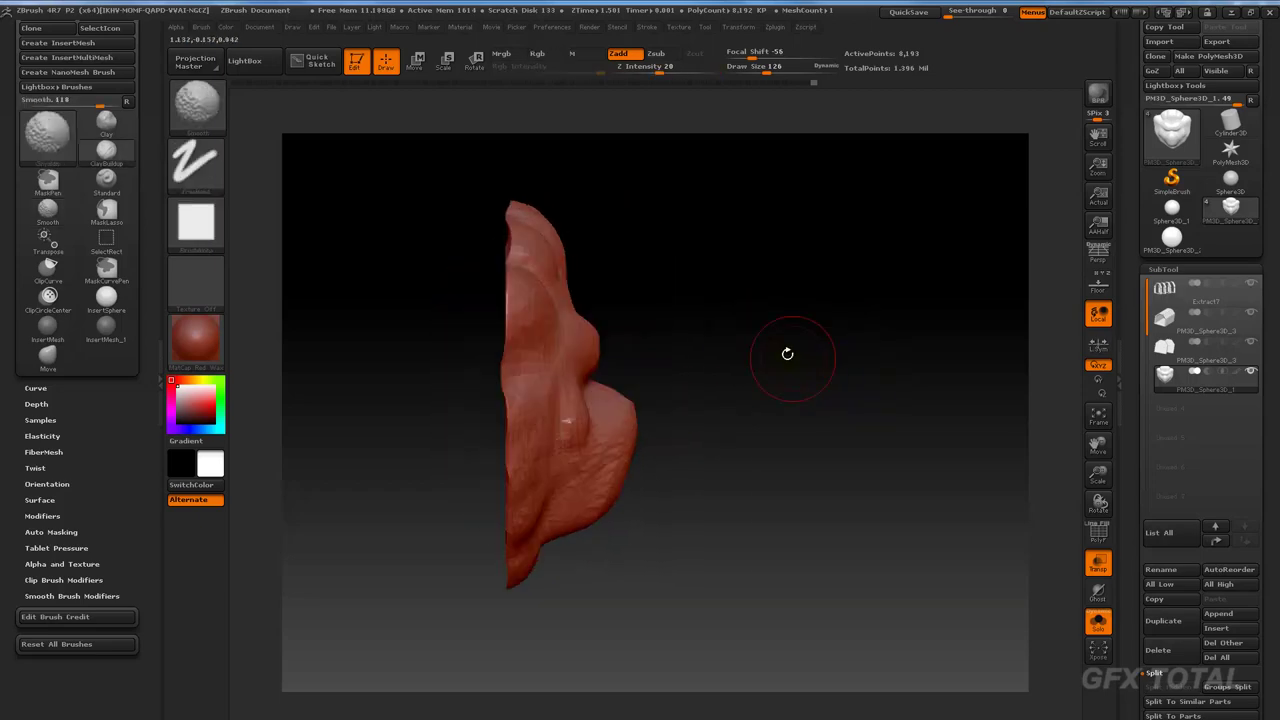
With the Move brush at size 332, pull the chin and side bulges out and lengthen the lower tip.
{"action": "left_click", "coordinate": [196, 103]}
{"action": "left_click", "coordinate": [744, 128]}
{"action": "key", "text": "space"}
{"action": "left_click_drag", "start_coordinate": [740, 250], "coordinate": [800, 250]}
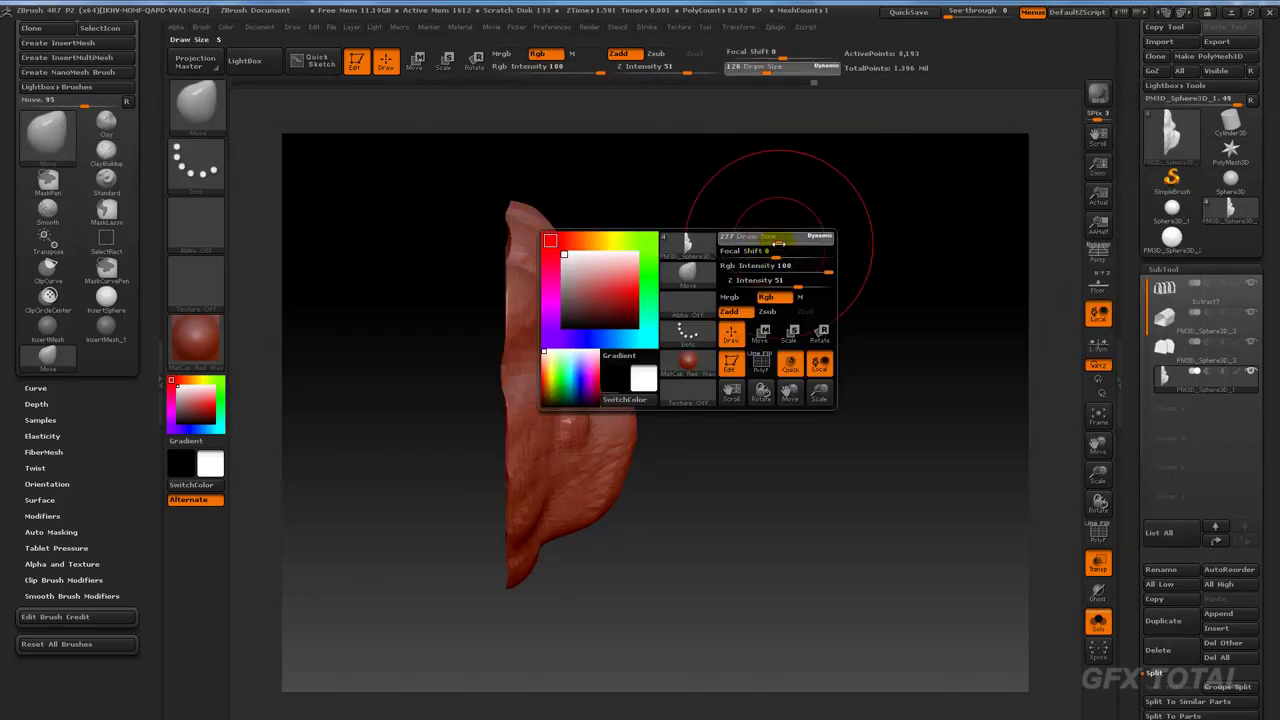
{"action": "left_click_drag", "start_coordinate": [606, 426], "coordinate": [666, 423]}
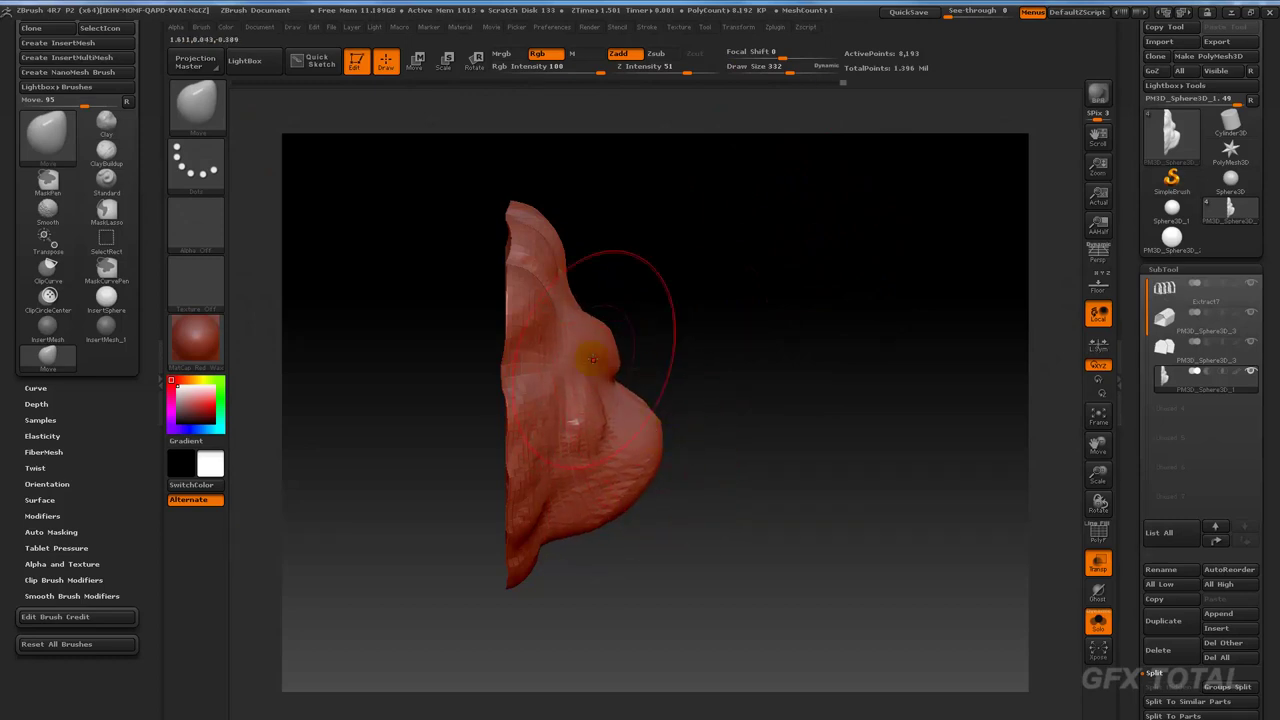
{"action": "mouse_move", "coordinate": [734, 371]}
{"action": "left_mouse_down", "text": "shift"}
{"action": "mouse_move", "coordinate": [652, 491]}
{"action": "mouse_move", "coordinate": [706, 458]}
{"action": "left_mouse_up", "text": "shift"}
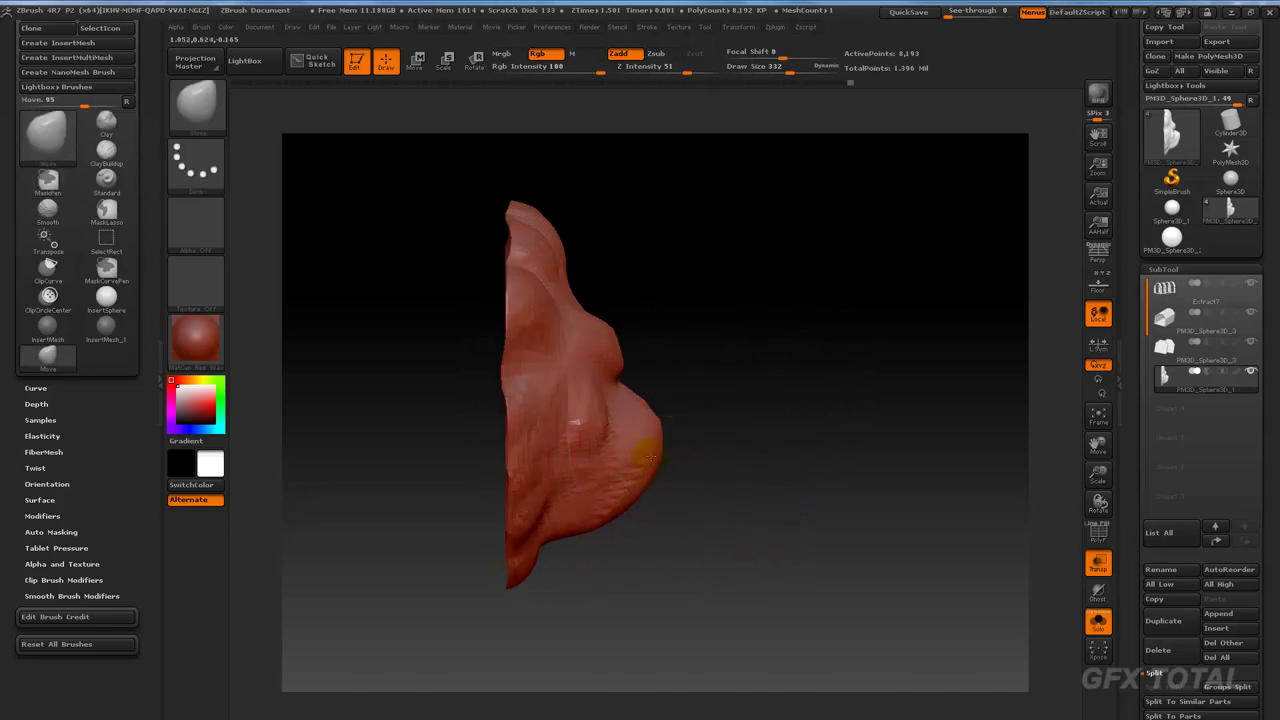
{"action": "mouse_move", "coordinate": [512, 585]}
{"action": "left_mouse_down"}
{"action": "mouse_move", "coordinate": [512, 623]}
{"action": "mouse_move", "coordinate": [766, 551]}
{"action": "left_mouse_up"}
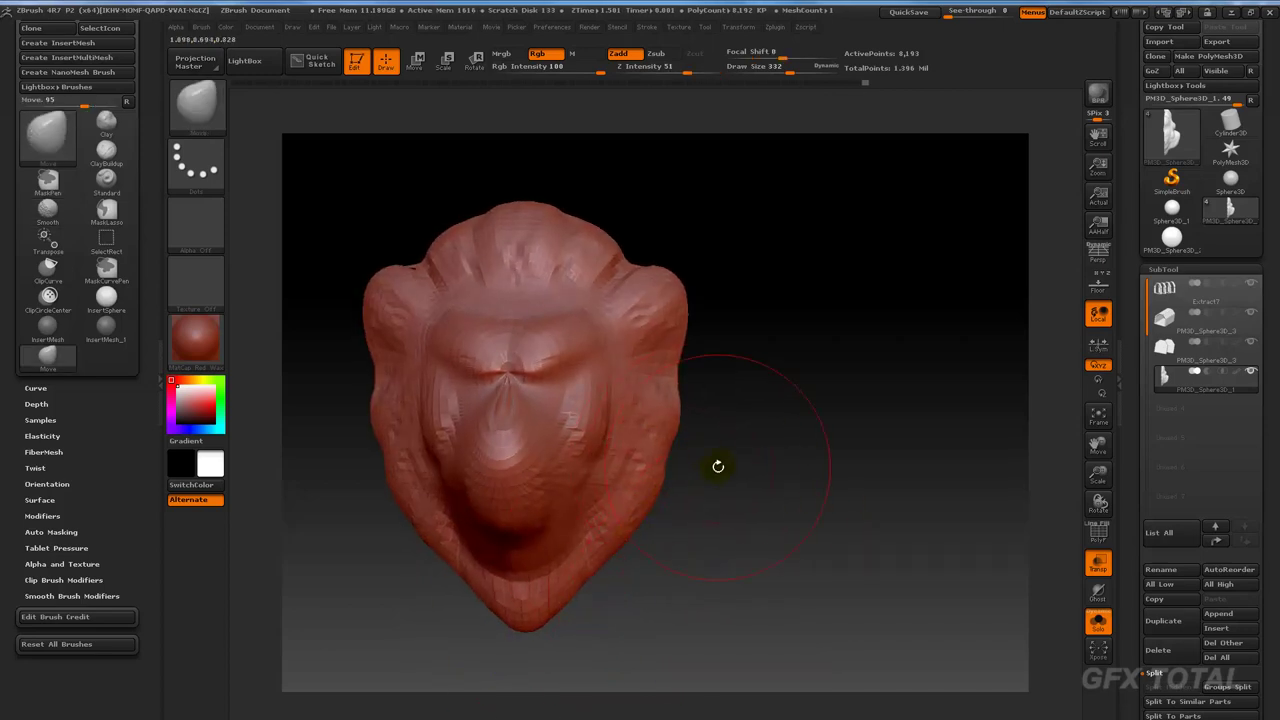
Deepen the hollow around the mouth from a front view.
{"action": "left_click_drag", "start_coordinate": [717, 463], "coordinate": [671, 466]}
{"action": "left_click_drag", "start_coordinate": [525, 480], "coordinate": [525, 510]}
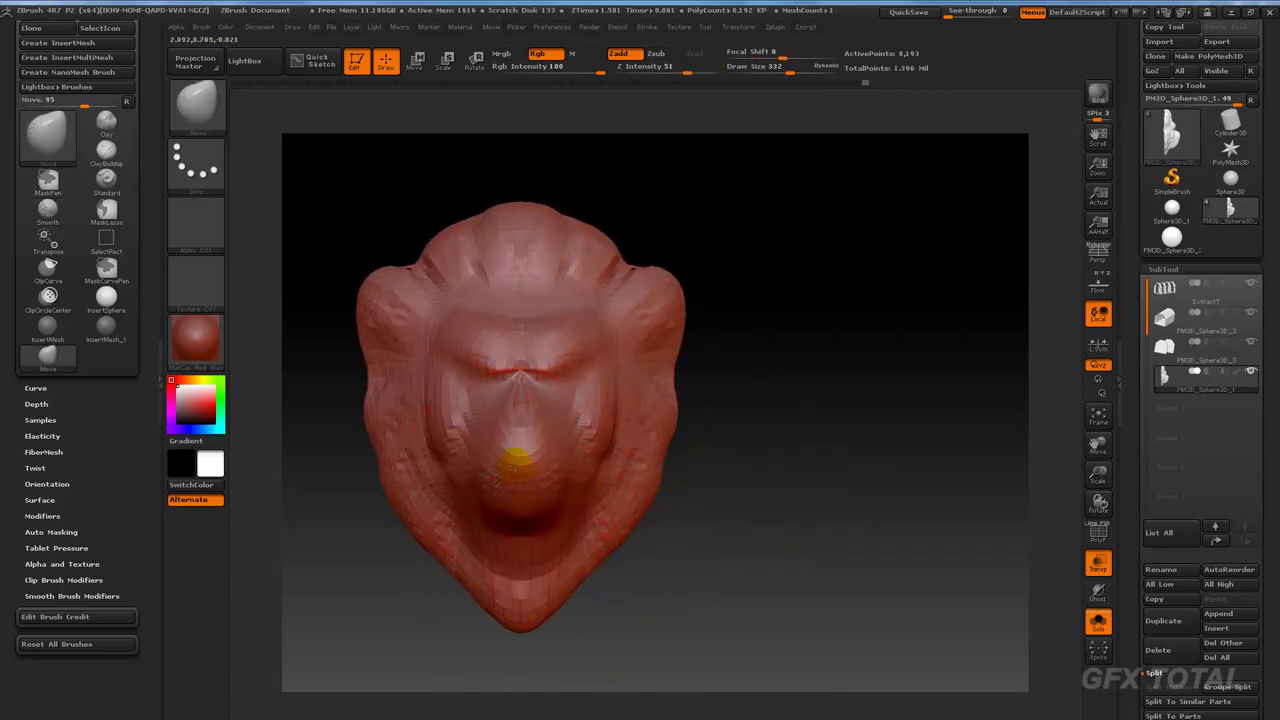
{"action": "left_click_drag", "start_coordinate": [516, 462], "coordinate": [523, 443]}
{"action": "mouse_move", "coordinate": [690, 400]}
{"action": "left_mouse_down"}
{"action": "mouse_move", "coordinate": [894, 459]}
{"action": "mouse_move", "coordinate": [848, 479]}
{"action": "left_mouse_up"}
DynaMesh the head at resolution 128 and lightly smooth the remeshed surface.
{"action": "left_click", "coordinate": [1162, 269]}
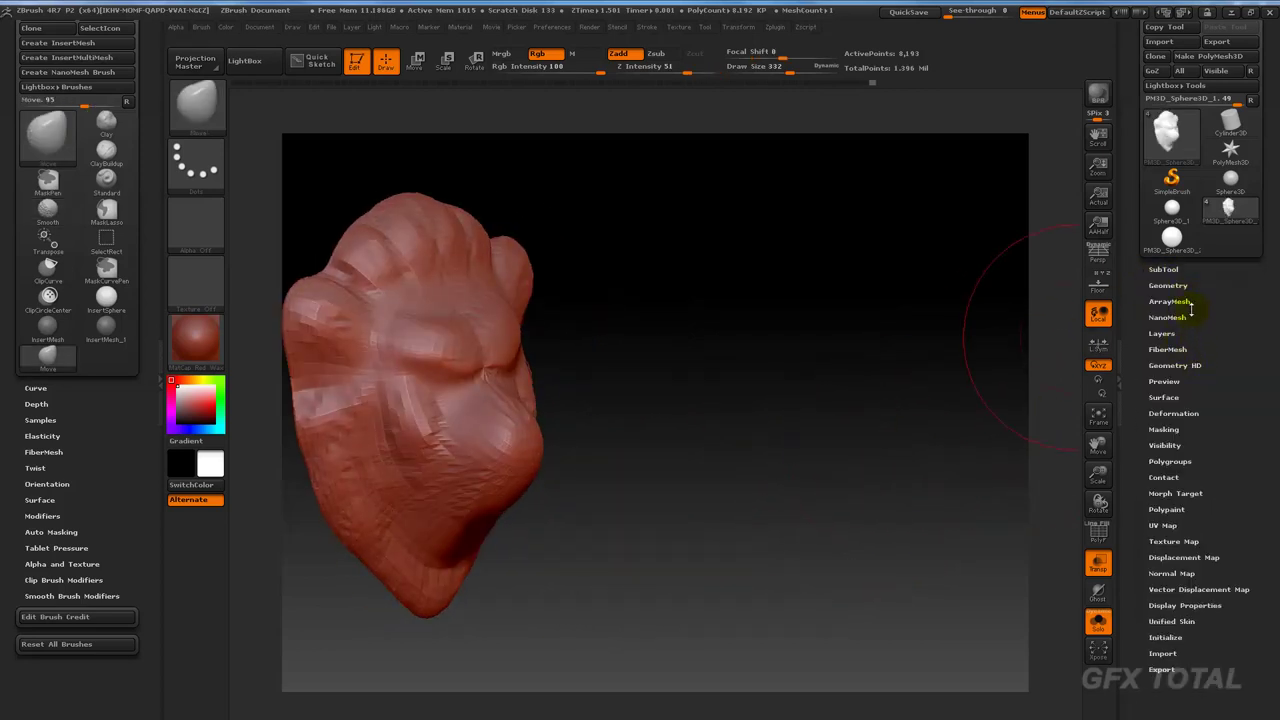
{"action": "left_click", "coordinate": [1170, 286]}
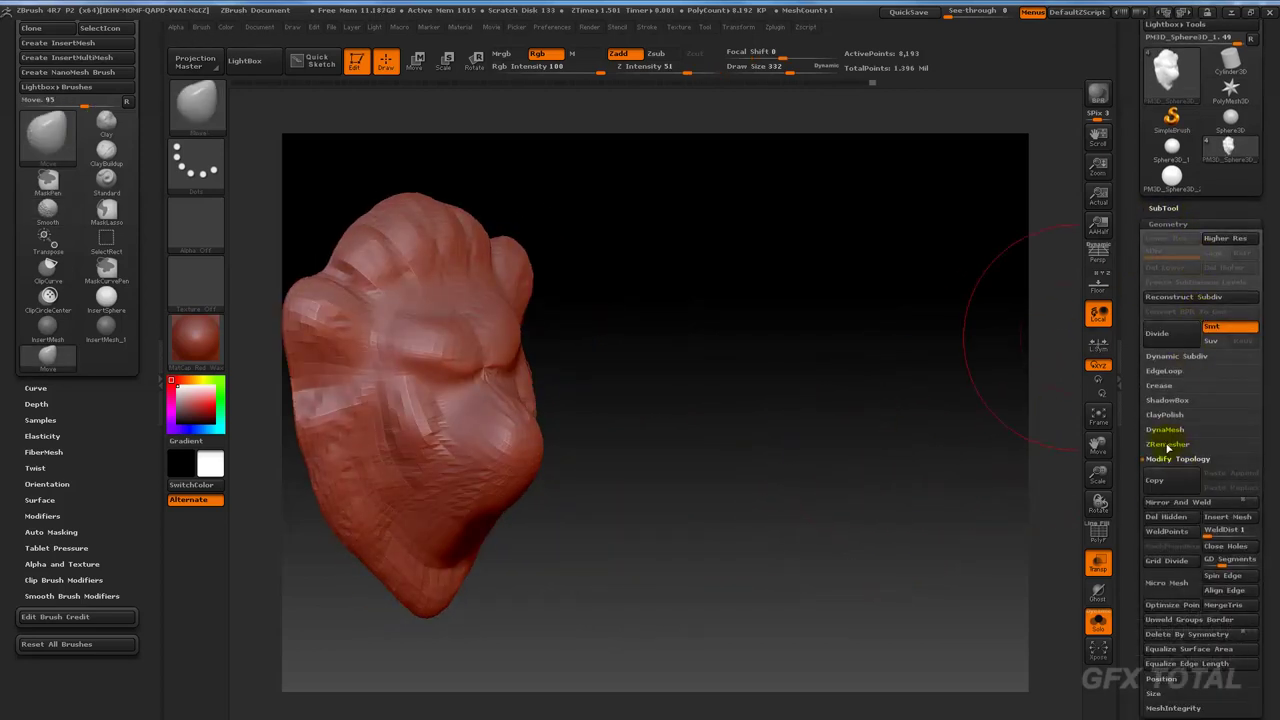
{"action": "left_click", "coordinate": [1165, 429]}
{"action": "left_click", "coordinate": [1150, 450]}
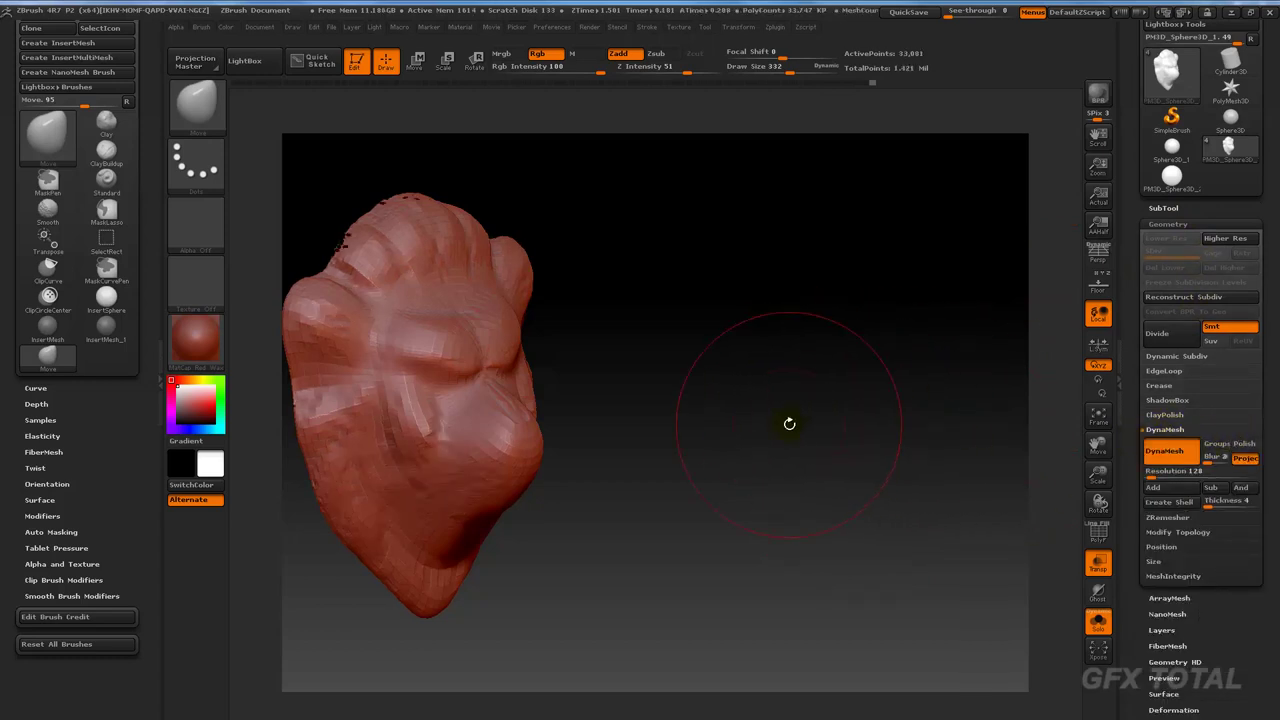
{"action": "left_click_drag", "start_coordinate": [786, 423], "coordinate": [471, 386]}
{"action": "left_click_drag", "start_coordinate": [394, 229], "coordinate": [470, 268], "text": "shift"}
{"action": "left_click_drag", "start_coordinate": [660, 300], "coordinate": [820, 340]}
{"action": "left_click", "coordinate": [196, 105]}
{"action": "left_click", "coordinate": [332, 118]}
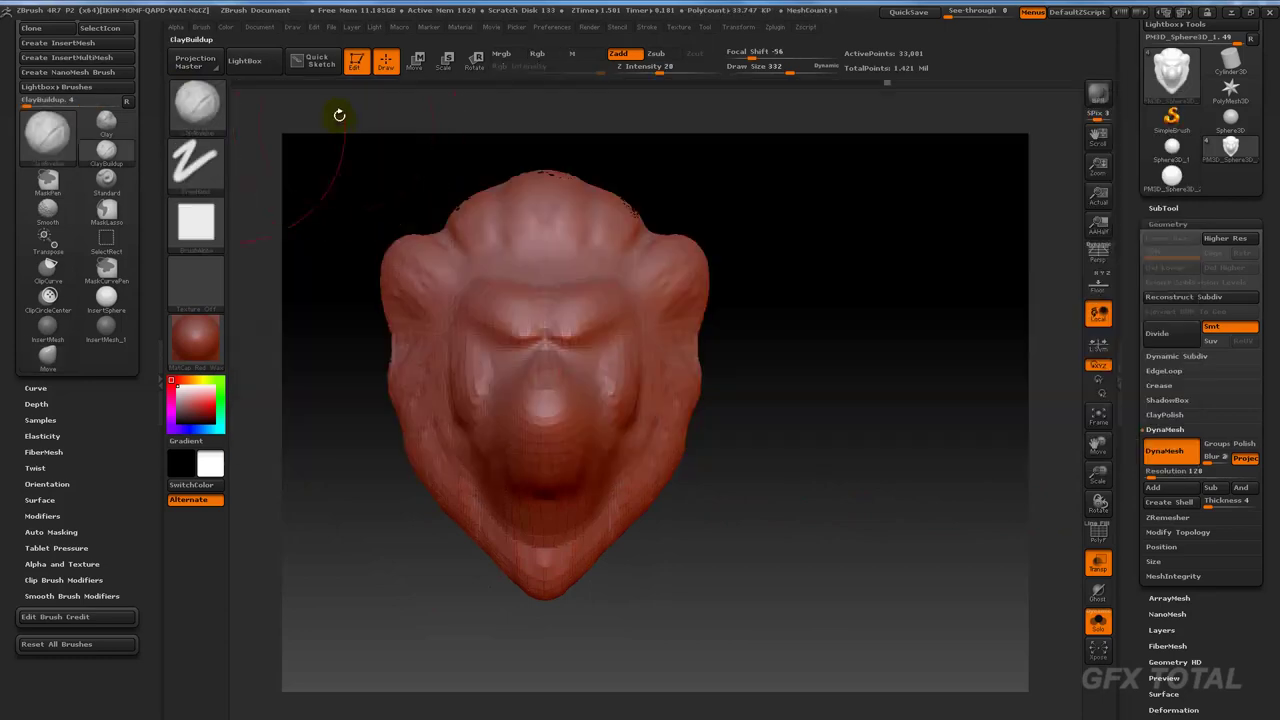
Shrink the ClayBuildup brush and build up the brow symmetrically around the eyes.
{"action": "key", "text": "space"}
{"action": "left_click_drag", "start_coordinate": [528, 309], "coordinate": [530, 328]}
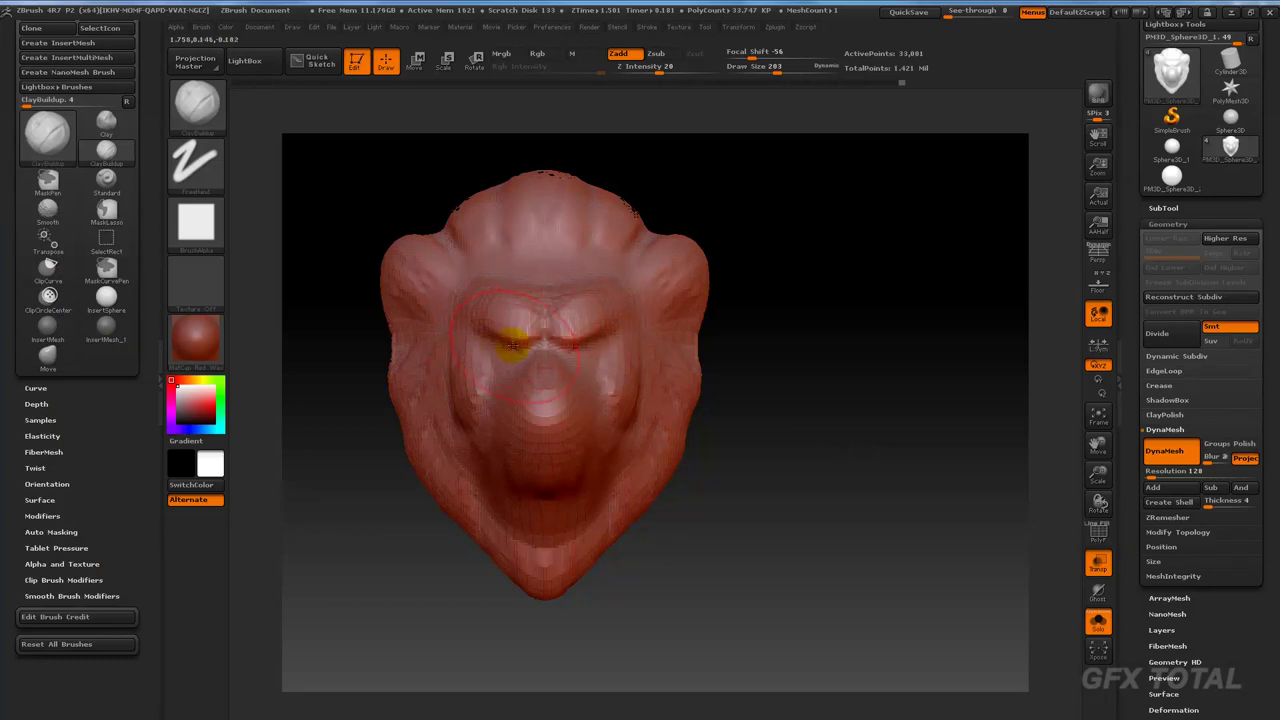
{"action": "mouse_move", "coordinate": [512, 345]}
{"action": "left_mouse_down"}
{"action": "mouse_move", "coordinate": [520, 331]}
{"action": "mouse_move", "coordinate": [470, 280]}
{"action": "left_mouse_up"}
{"action": "left_click_drag", "start_coordinate": [766, 448], "coordinate": [787, 489]}
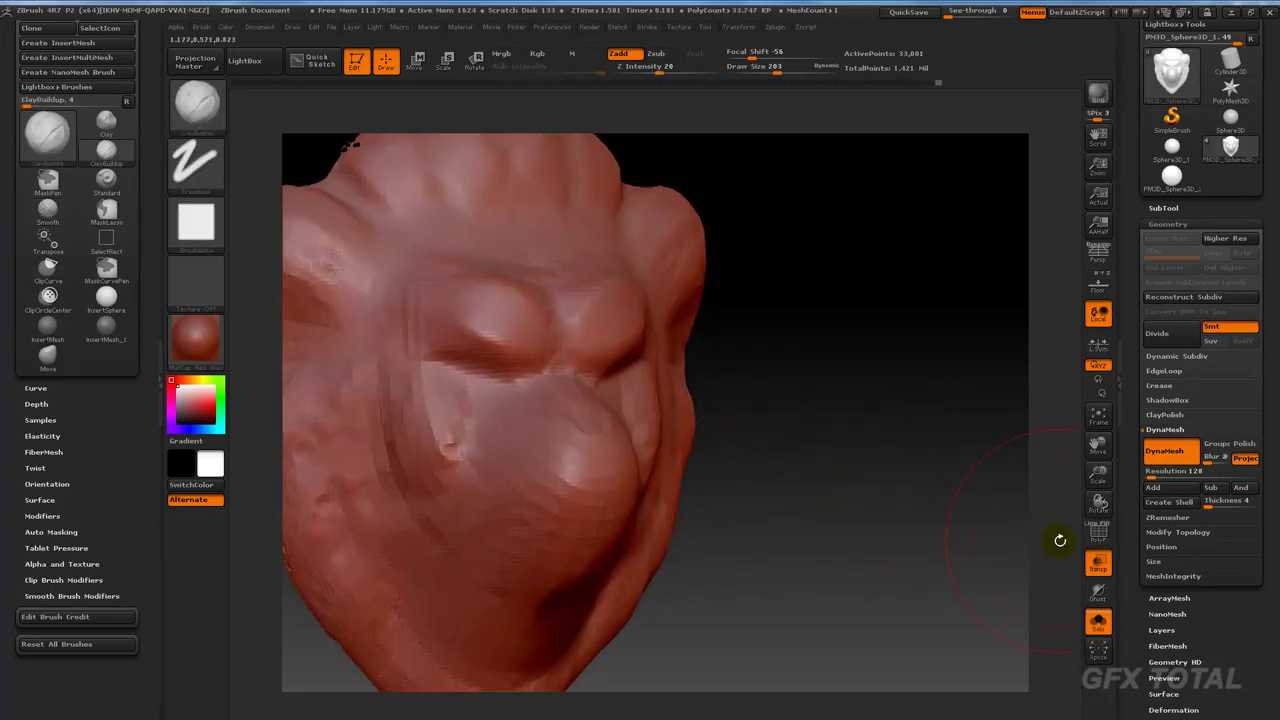
{"action": "left_click", "coordinate": [1098, 535]}
{"action": "left_click", "coordinate": [1098, 540]}
{"action": "left_click_drag", "start_coordinate": [871, 466], "coordinate": [650, 393]}
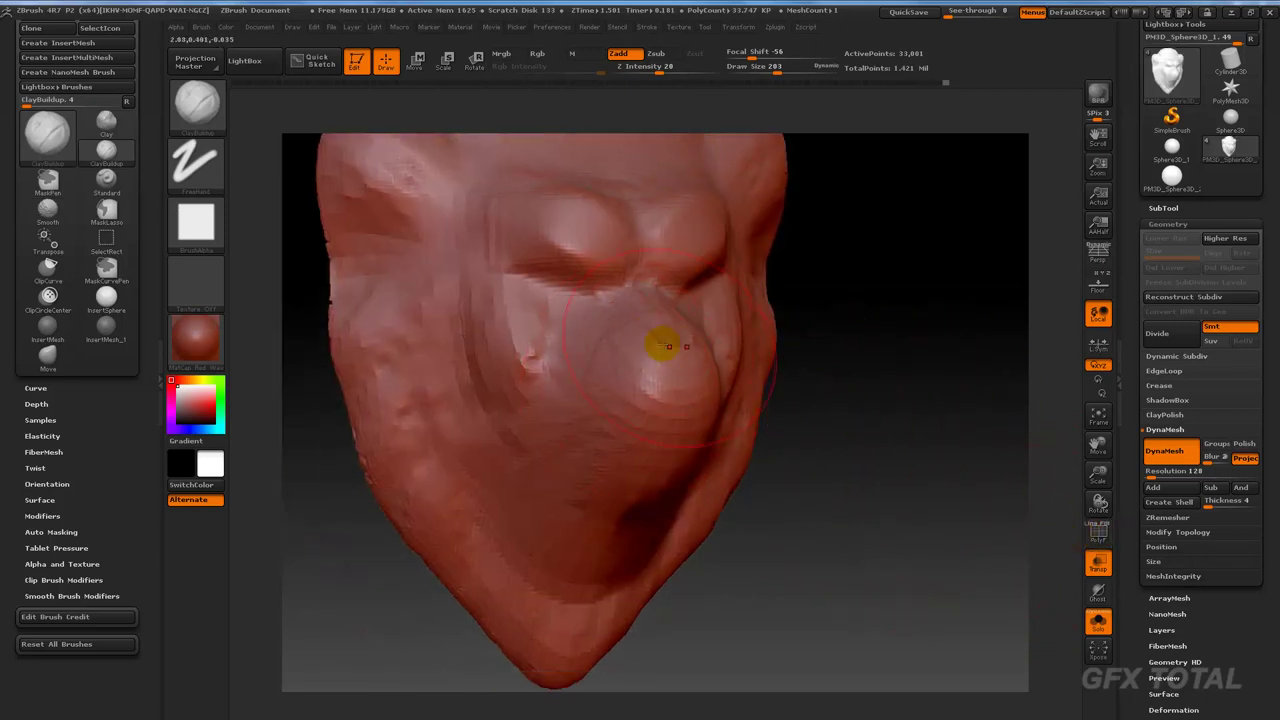
At brush size 113, reshape the cheeks and build a ridge below the nose tip.
{"action": "key", "text": "space"}
{"action": "left_click_drag", "start_coordinate": [690, 323], "coordinate": [650, 323]}
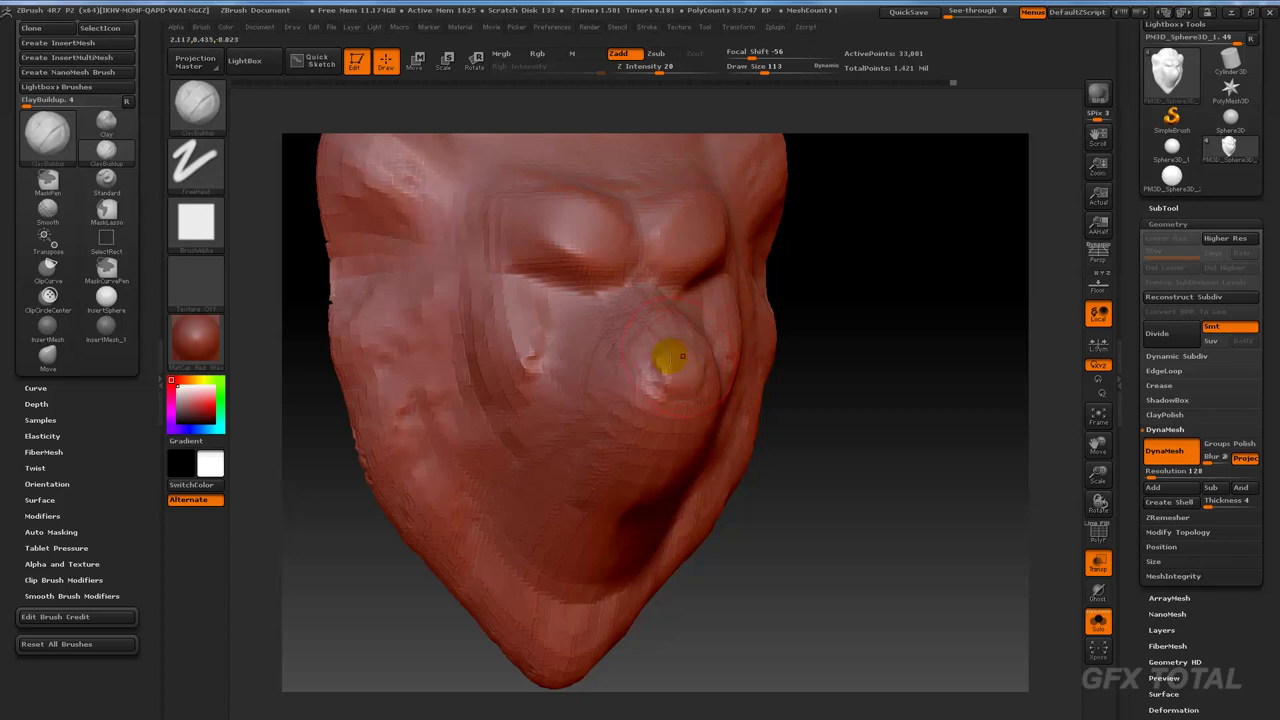
{"action": "left_click_drag", "start_coordinate": [668, 385], "coordinate": [665, 345]}
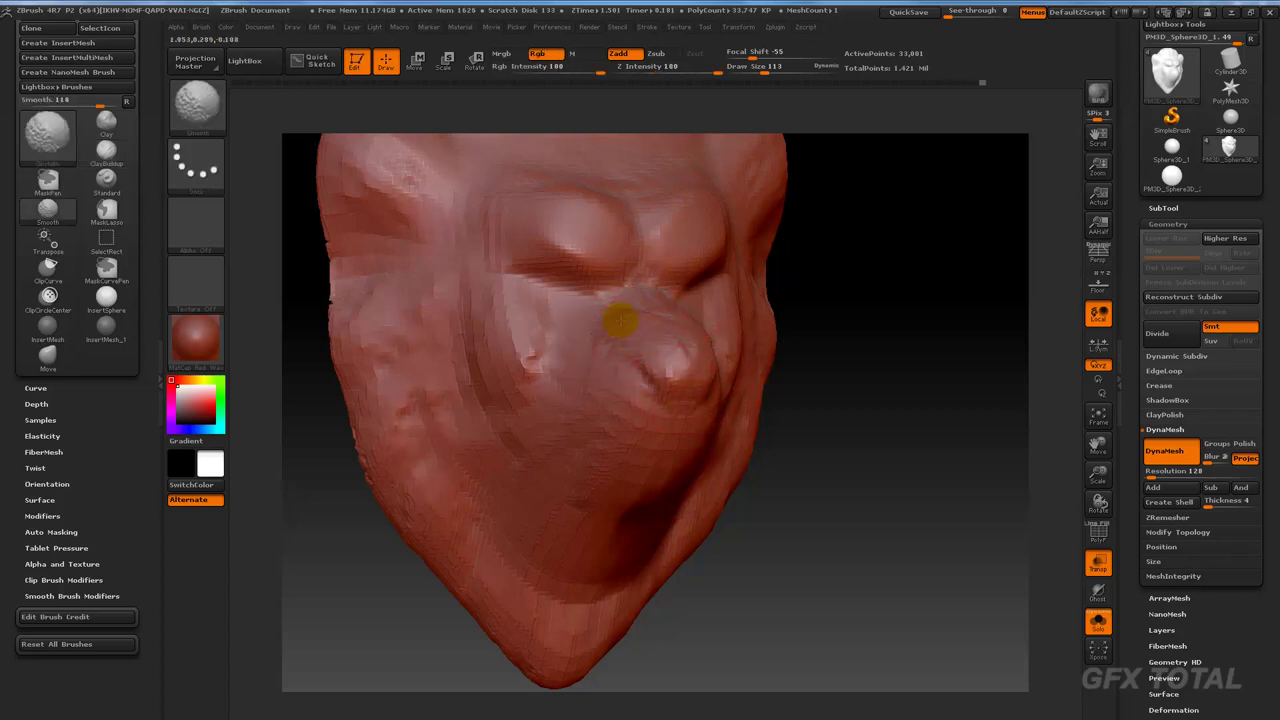
{"action": "left_click_drag", "start_coordinate": [609, 311], "coordinate": [615, 365], "text": "shift"}
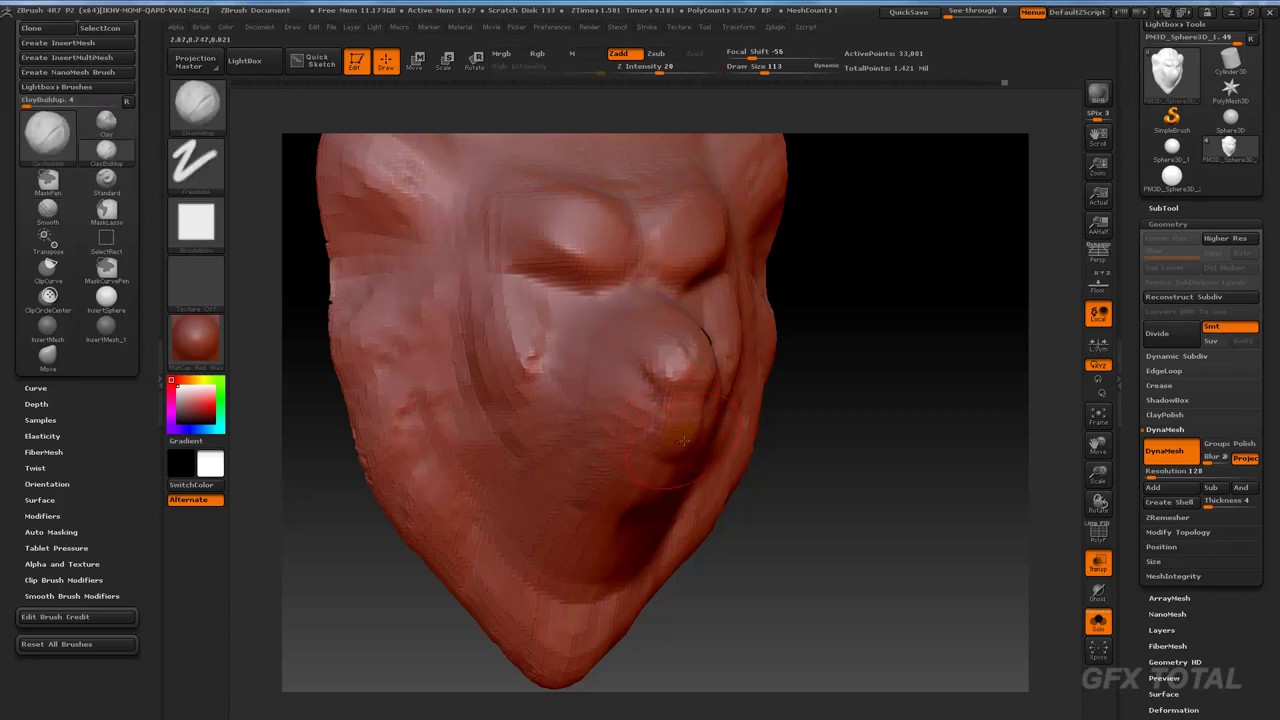
{"action": "mouse_move", "coordinate": [684, 441]}
{"action": "left_mouse_down"}
{"action": "mouse_move", "coordinate": [586, 428]}
{"action": "mouse_move", "coordinate": [590, 438]}
{"action": "left_mouse_up"}
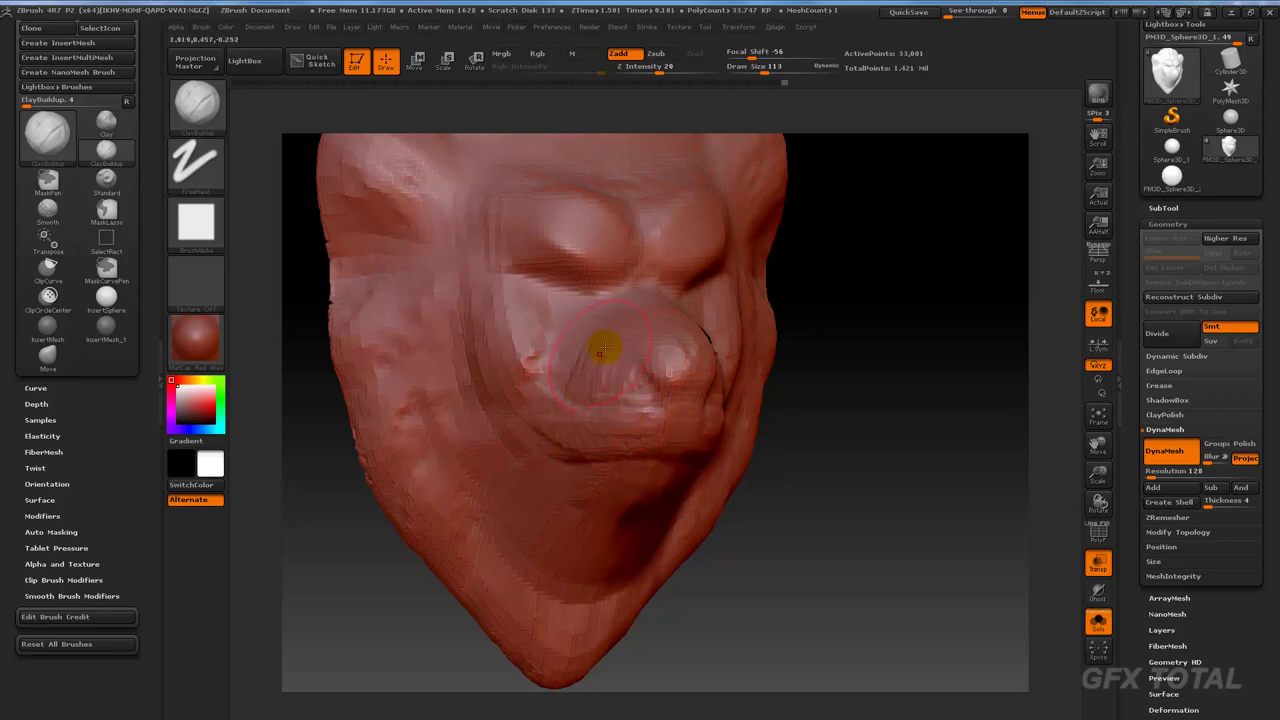
{"action": "mouse_move", "coordinate": [594, 366]}
{"action": "left_mouse_down", "text": "shift"}
{"action": "mouse_move", "coordinate": [543, 314]}
{"action": "mouse_move", "coordinate": [523, 346]}
{"action": "mouse_move", "coordinate": [577, 300]}
{"action": "mouse_move", "coordinate": [537, 294]}
{"action": "mouse_move", "coordinate": [587, 303]}
{"action": "mouse_move", "coordinate": [534, 292]}
{"action": "mouse_move", "coordinate": [575, 303]}
{"action": "left_mouse_up", "text": "shift"}
Deepen the eye sockets through an inverted mask, then smooth the sockets and brow.
{"action": "left_click", "coordinate": [929, 343], "text": "ctrl"}
{"action": "left_click_drag", "start_coordinate": [894, 320], "coordinate": [777, 371], "text": "ctrl"}
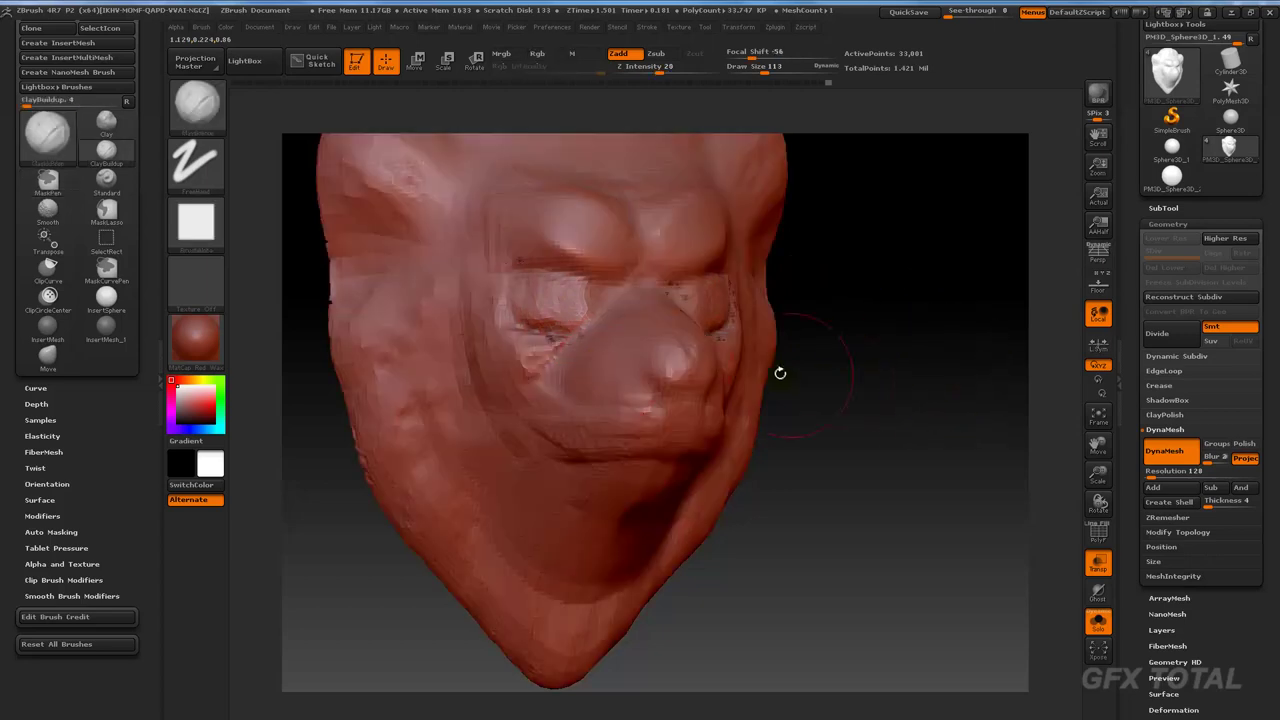
{"action": "mouse_move", "coordinate": [498, 377]}
{"action": "left_mouse_down", "text": "shift"}
{"action": "mouse_move", "coordinate": [537, 354]}
{"action": "mouse_move", "coordinate": [491, 280]}
{"action": "mouse_move", "coordinate": [586, 294]}
{"action": "left_mouse_up", "text": "shift"}
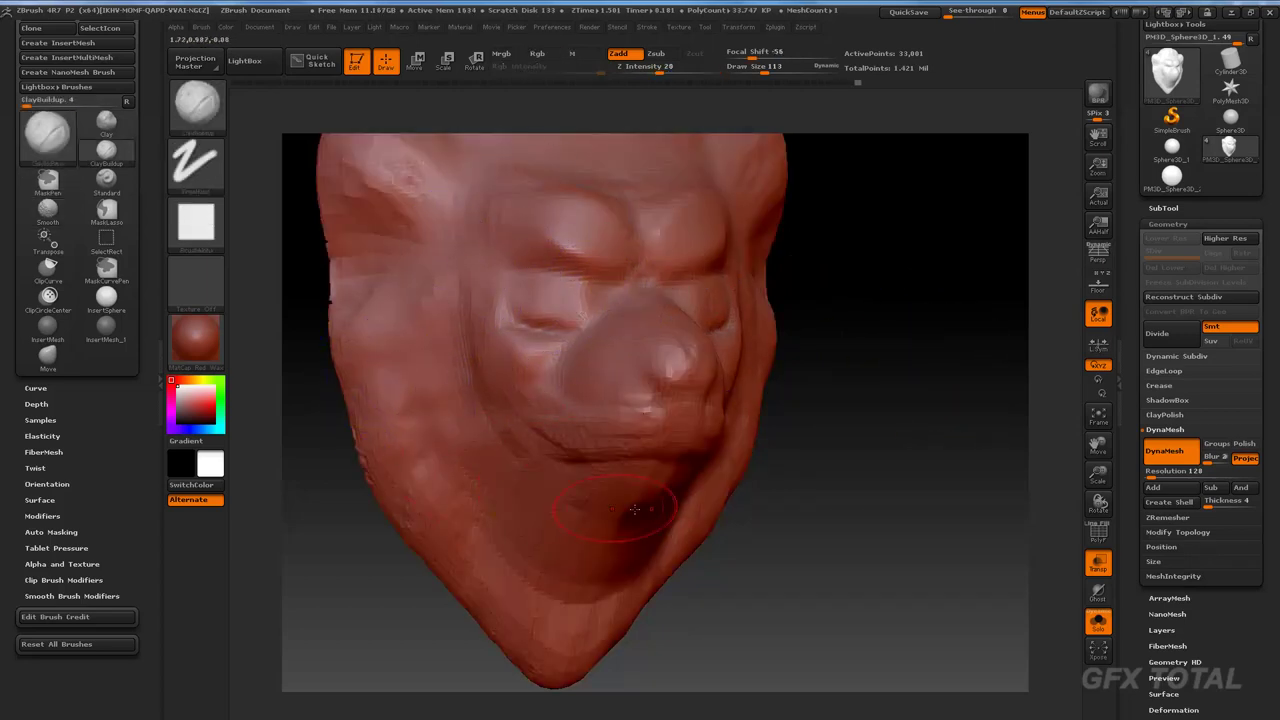
{"action": "mouse_move", "coordinate": [800, 490]}
{"action": "left_mouse_down"}
{"action": "mouse_move", "coordinate": [530, 390]}
{"action": "mouse_move", "coordinate": [591, 455]}
{"action": "left_mouse_up"}
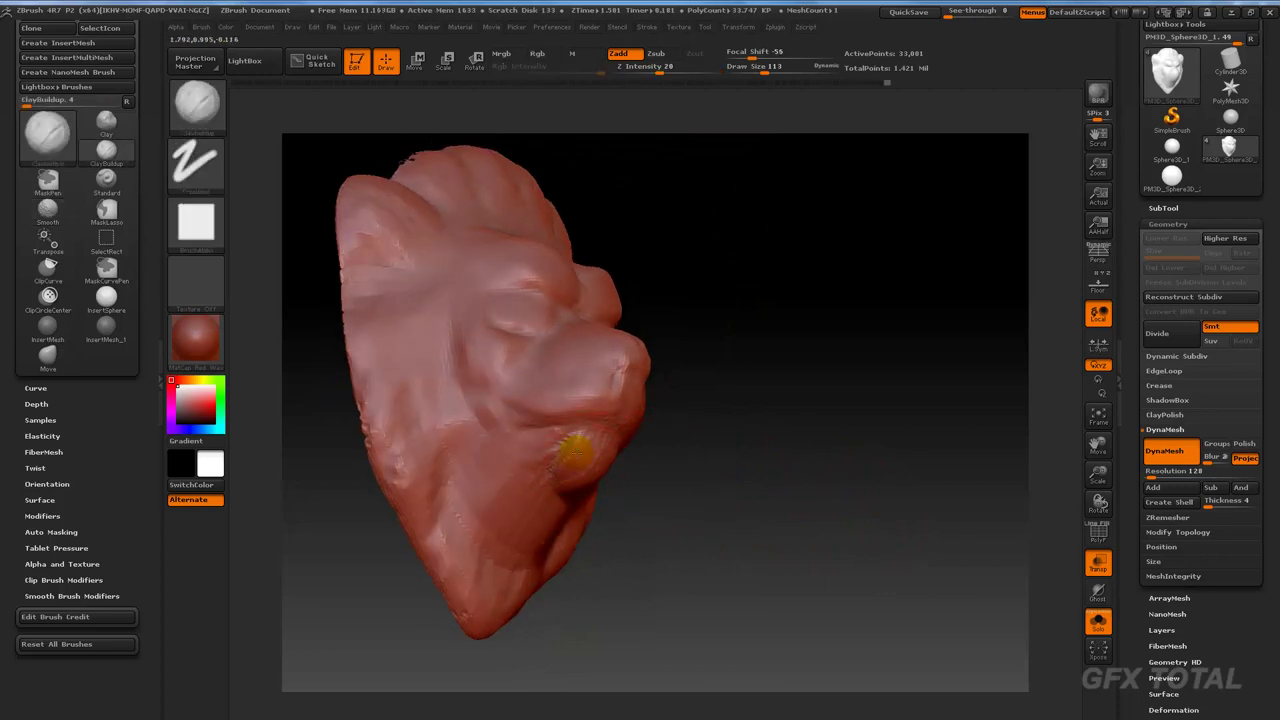
{"action": "key", "text": "shift"}
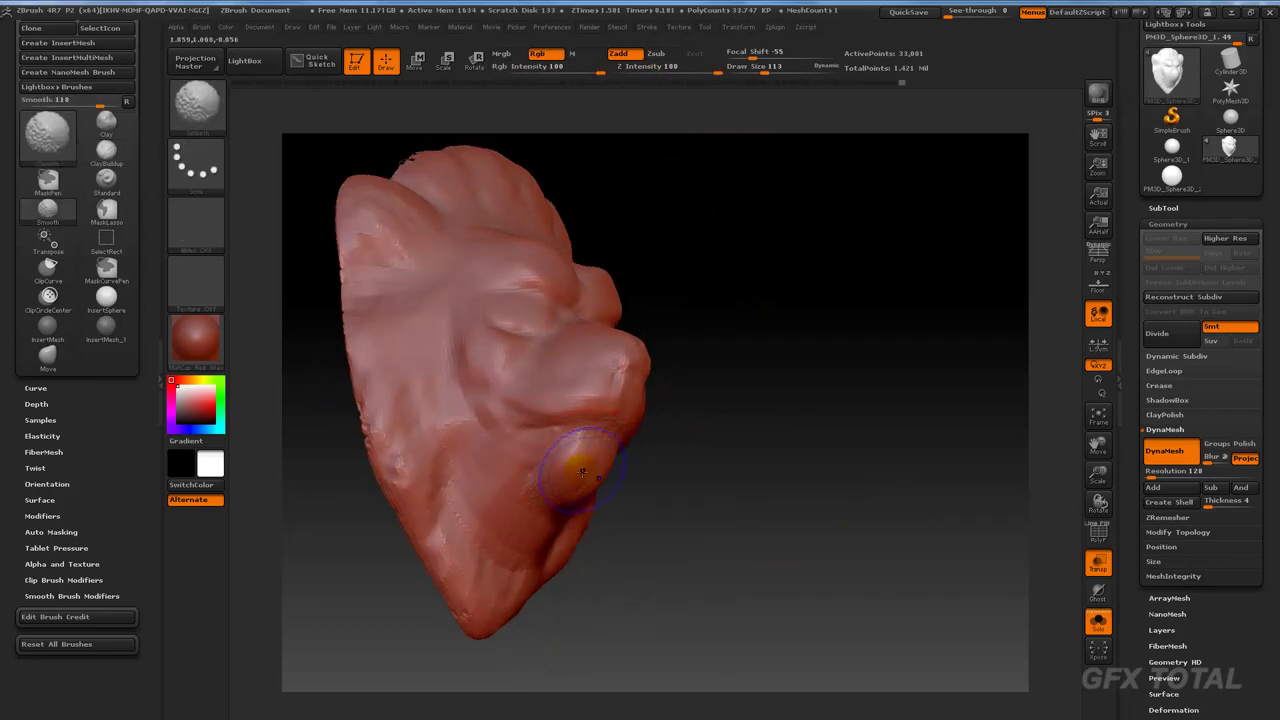
{"action": "mouse_move", "coordinate": [567, 477]}
{"action": "left_mouse_down", "text": "shift"}
{"action": "mouse_move", "coordinate": [512, 538]}
{"action": "mouse_move", "coordinate": [609, 531]}
{"action": "mouse_move", "coordinate": [592, 460]}
{"action": "left_mouse_up", "text": "shift"}
{"action": "key", "text": "shift"}
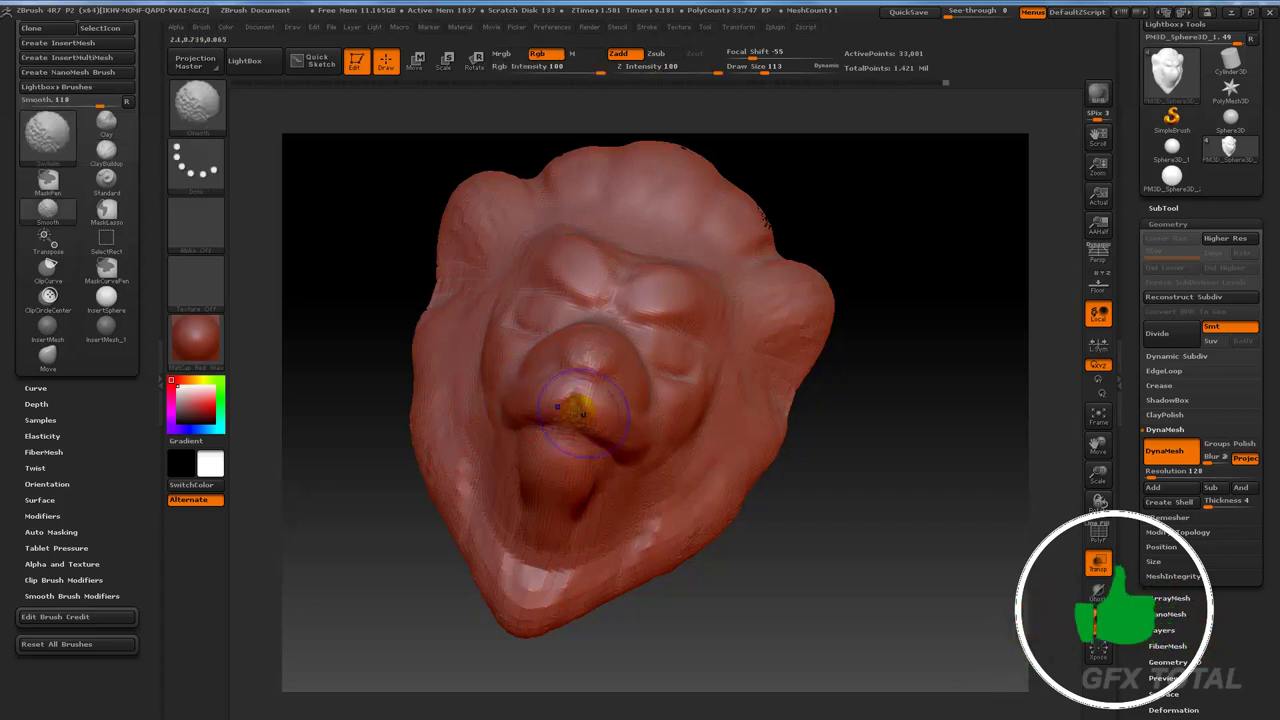
Smooth the cheek from a three-quarter view, then carve mane grooves into the ear.
{"action": "left_click_drag", "start_coordinate": [766, 423], "coordinate": [781, 397]}
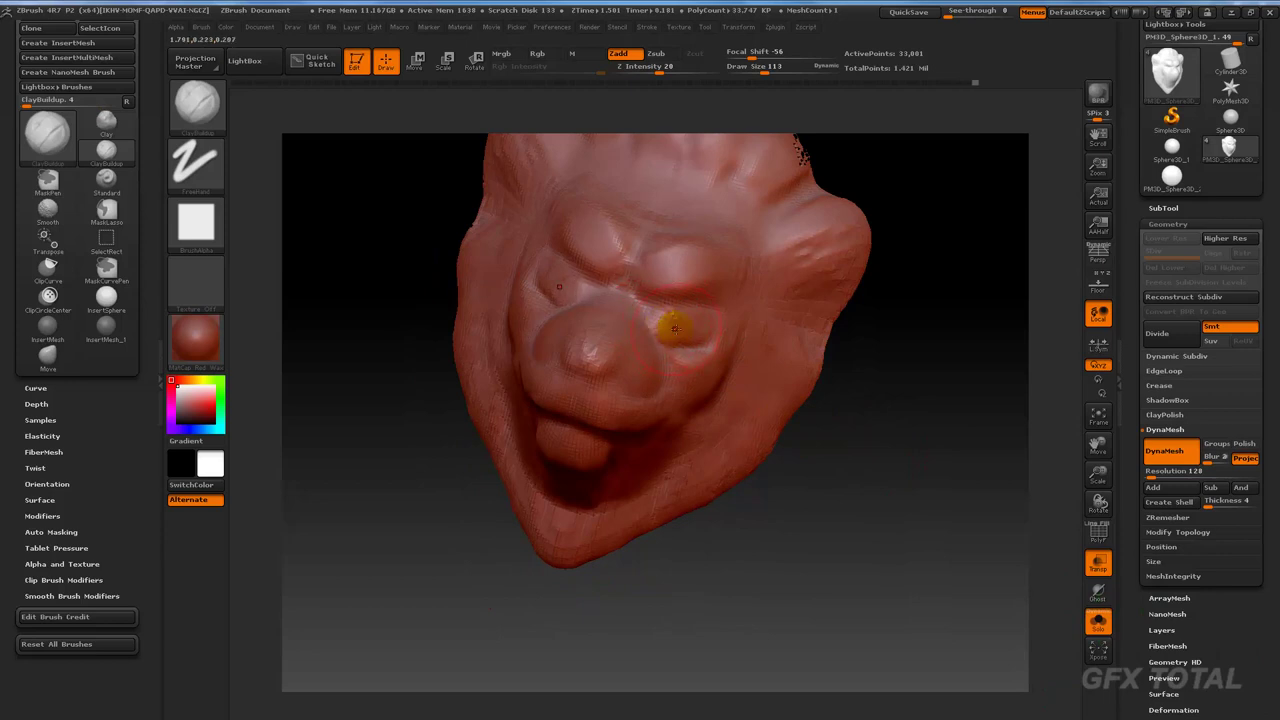
{"action": "left_click_drag", "start_coordinate": [856, 423], "coordinate": [741, 312]}
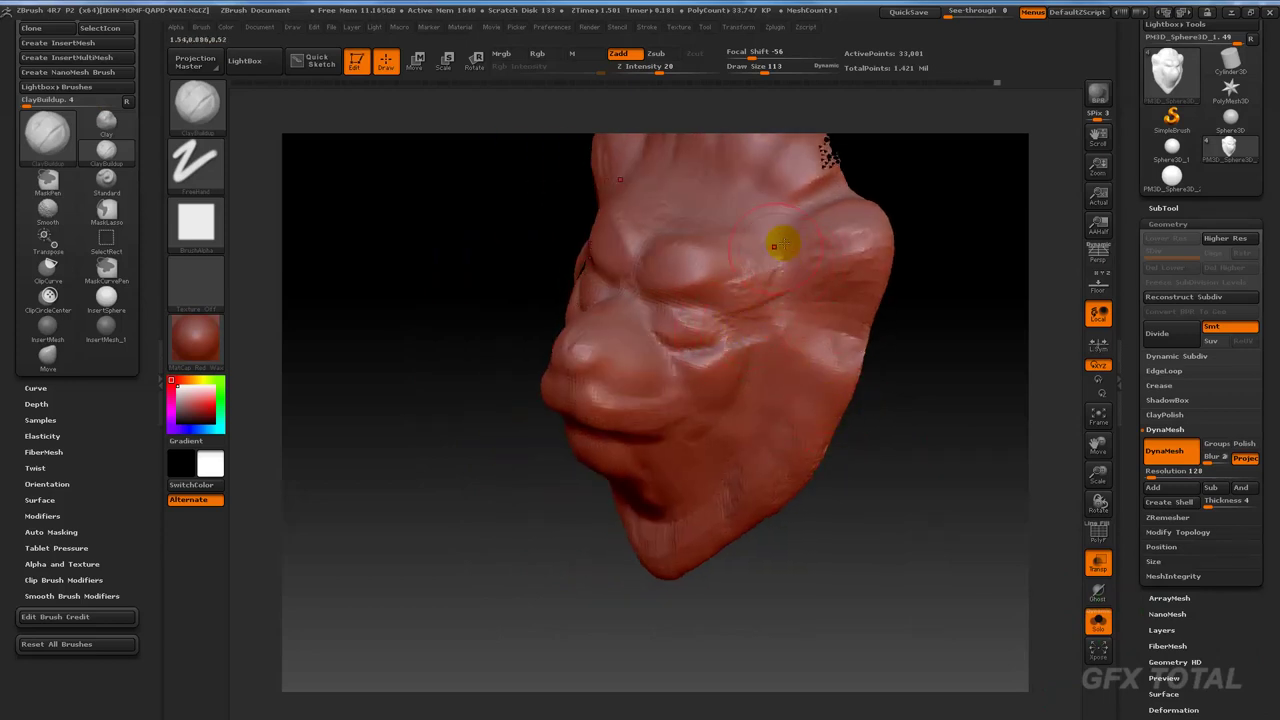
{"action": "left_click_drag", "start_coordinate": [775, 245], "coordinate": [717, 343], "text": "shift"}
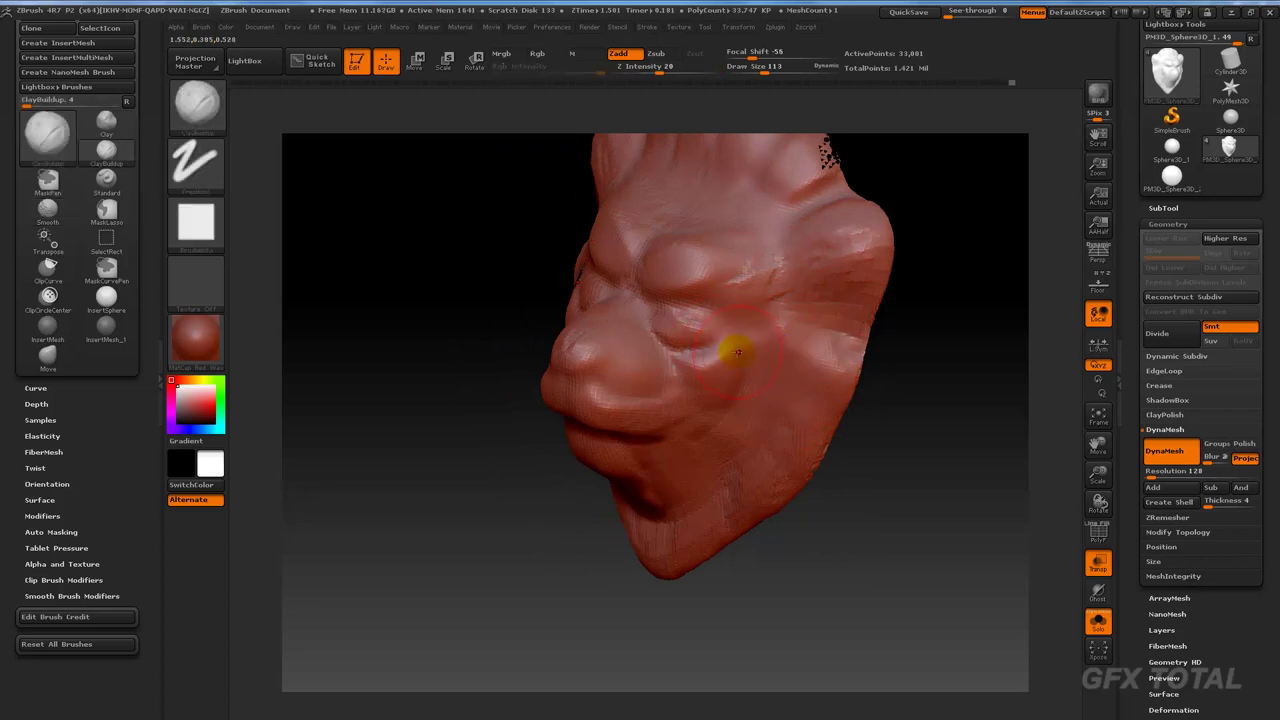
{"action": "left_click_drag", "start_coordinate": [782, 377], "coordinate": [723, 352], "text": "shift"}
{"action": "mouse_move", "coordinate": [885, 275]}
{"action": "left_mouse_down"}
{"action": "mouse_move", "coordinate": [960, 266]}
{"action": "mouse_move", "coordinate": [740, 330]}
{"action": "left_mouse_up"}
{"action": "left_click_drag", "start_coordinate": [925, 322], "coordinate": [883, 326]}
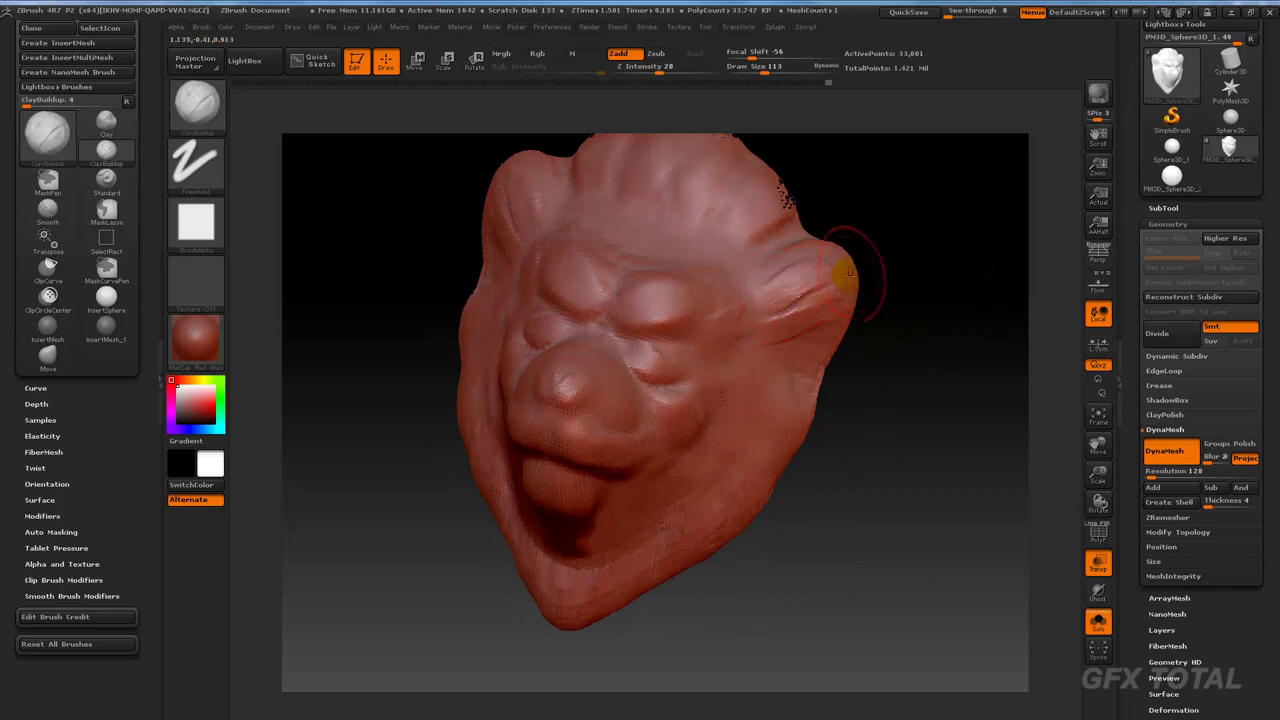
{"action": "mouse_move", "coordinate": [785, 296]}
{"action": "left_mouse_down"}
{"action": "mouse_move", "coordinate": [751, 337]}
{"action": "mouse_move", "coordinate": [829, 286]}
{"action": "mouse_move", "coordinate": [816, 328]}
{"action": "mouse_move", "coordinate": [771, 329]}
{"action": "mouse_move", "coordinate": [832, 305]}
{"action": "mouse_move", "coordinate": [943, 306]}
{"action": "mouse_move", "coordinate": [900, 328]}
{"action": "mouse_move", "coordinate": [683, 284]}
{"action": "mouse_move", "coordinate": [723, 263]}
{"action": "mouse_move", "coordinate": [728, 191]}
{"action": "mouse_move", "coordinate": [634, 200]}
{"action": "left_mouse_up"}
Add mane streaks across the crown and sculpt a firmer ridge on the brow.
{"action": "mouse_move", "coordinate": [595, 238]}
{"action": "left_mouse_down"}
{"action": "mouse_move", "coordinate": [580, 294]}
{"action": "mouse_move", "coordinate": [583, 251]}
{"action": "mouse_move", "coordinate": [638, 190]}
{"action": "mouse_move", "coordinate": [586, 214]}
{"action": "mouse_move", "coordinate": [594, 229]}
{"action": "mouse_move", "coordinate": [640, 190]}
{"action": "left_mouse_up"}
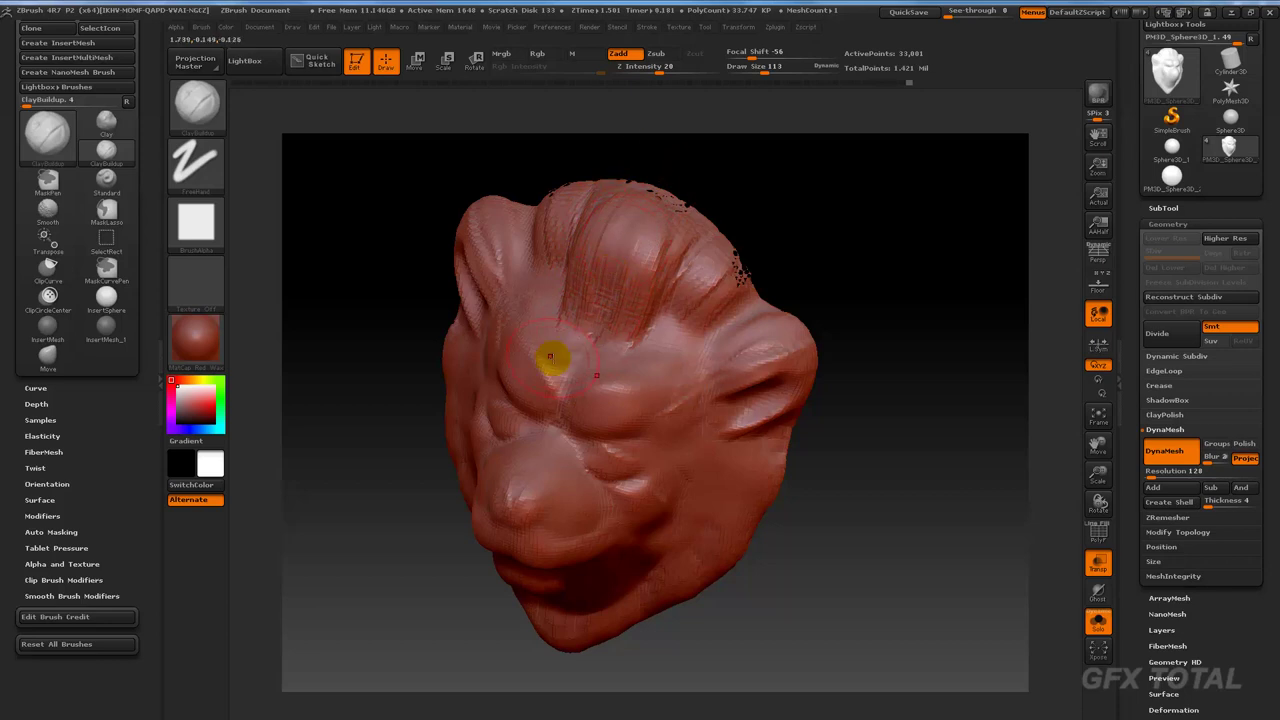
{"action": "left_click_drag", "start_coordinate": [597, 343], "coordinate": [543, 337]}
{"action": "key", "text": "shift"}
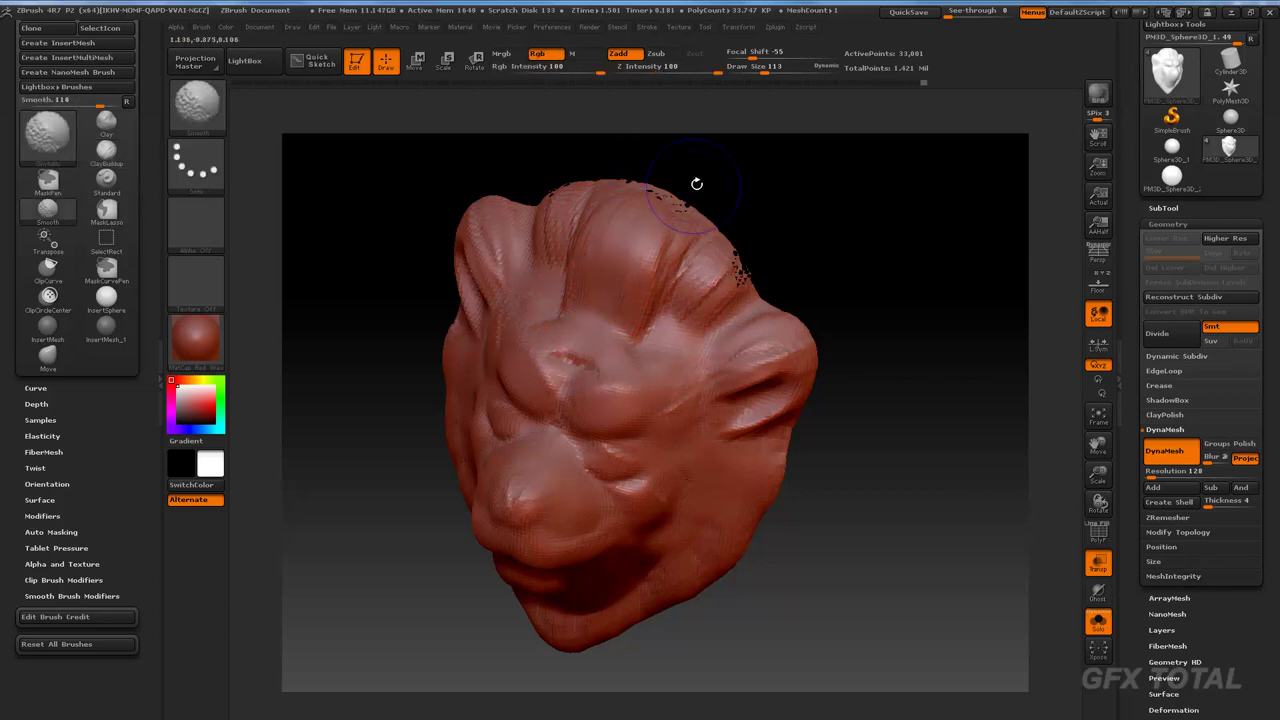
{"action": "left_click_drag", "start_coordinate": [697, 184], "coordinate": [589, 221]}
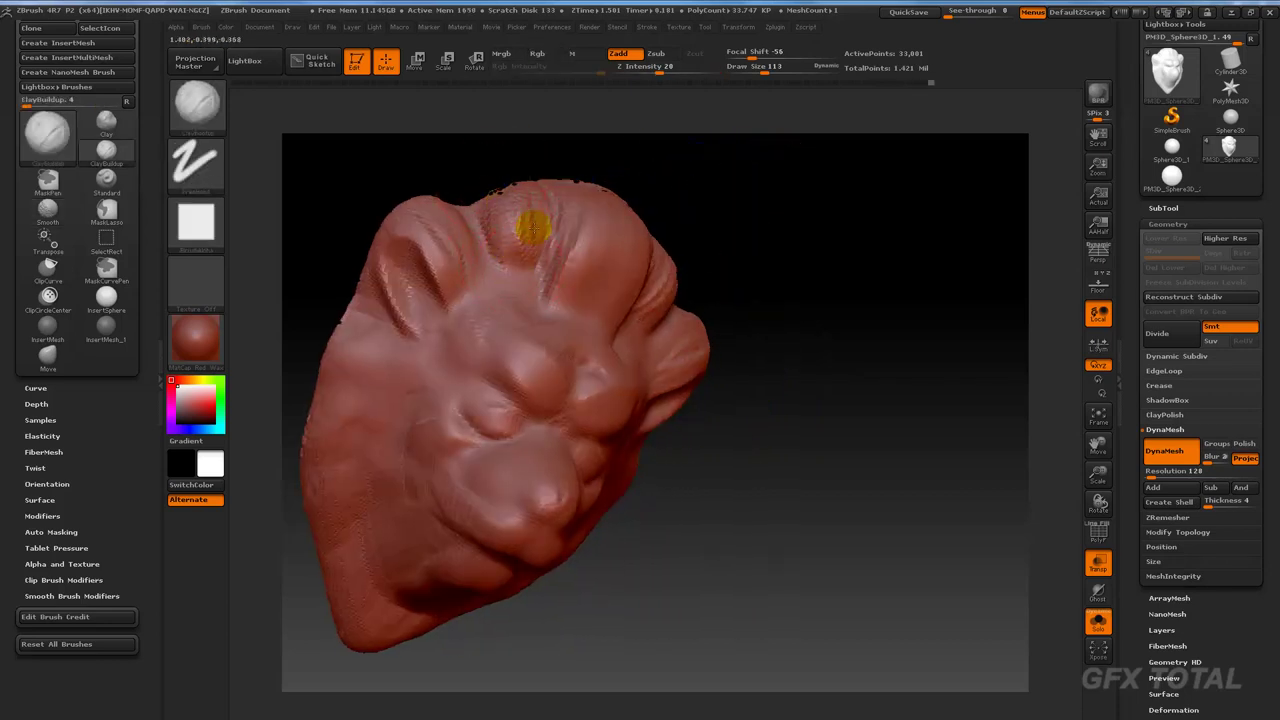
{"action": "key", "text": "shift"}
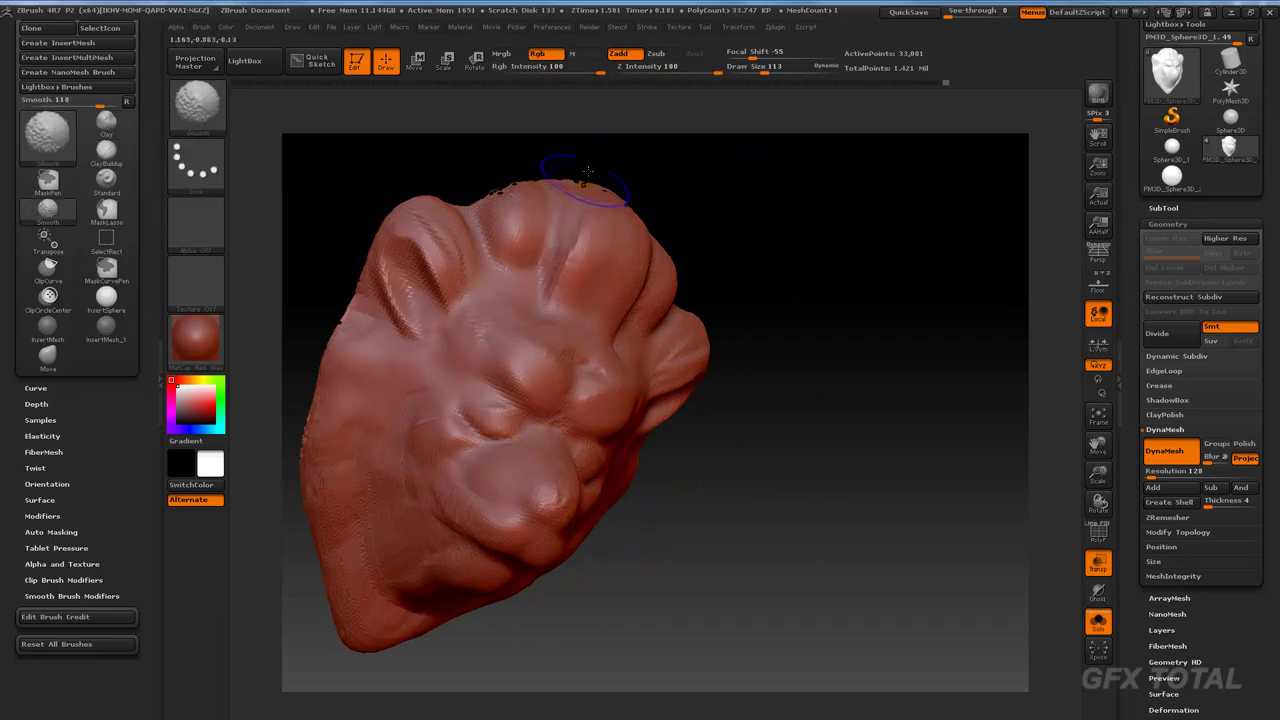
{"action": "mouse_move", "coordinate": [746, 260]}
{"action": "left_mouse_down"}
{"action": "mouse_move", "coordinate": [956, 234]}
{"action": "mouse_move", "coordinate": [393, 378]}
{"action": "left_mouse_up"}
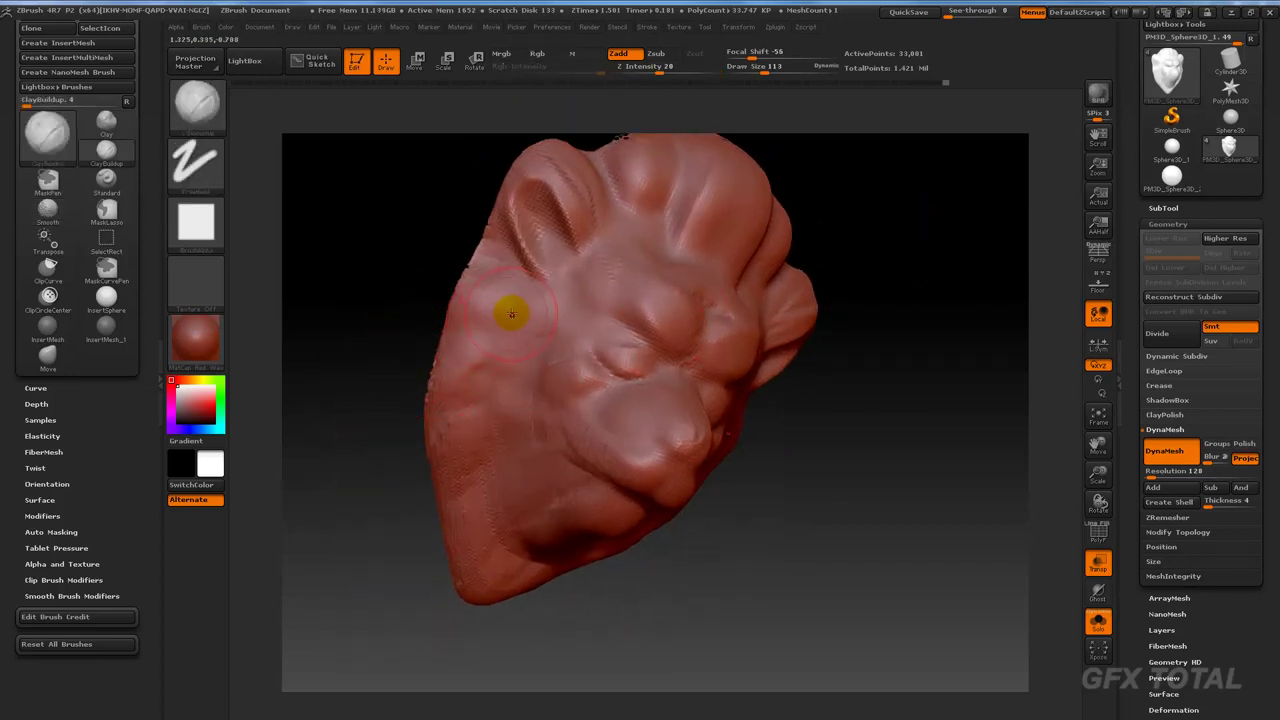
Build diagonal mane striations running down the left cheek to the lower jaw.
{"action": "left_click_drag", "start_coordinate": [511, 314], "coordinate": [491, 309]}
{"action": "mouse_move", "coordinate": [457, 409]}
{"action": "left_mouse_down"}
{"action": "mouse_move", "coordinate": [432, 415]}
{"action": "mouse_move", "coordinate": [423, 400]}
{"action": "mouse_move", "coordinate": [500, 455]}
{"action": "mouse_move", "coordinate": [441, 511]}
{"action": "left_mouse_up"}
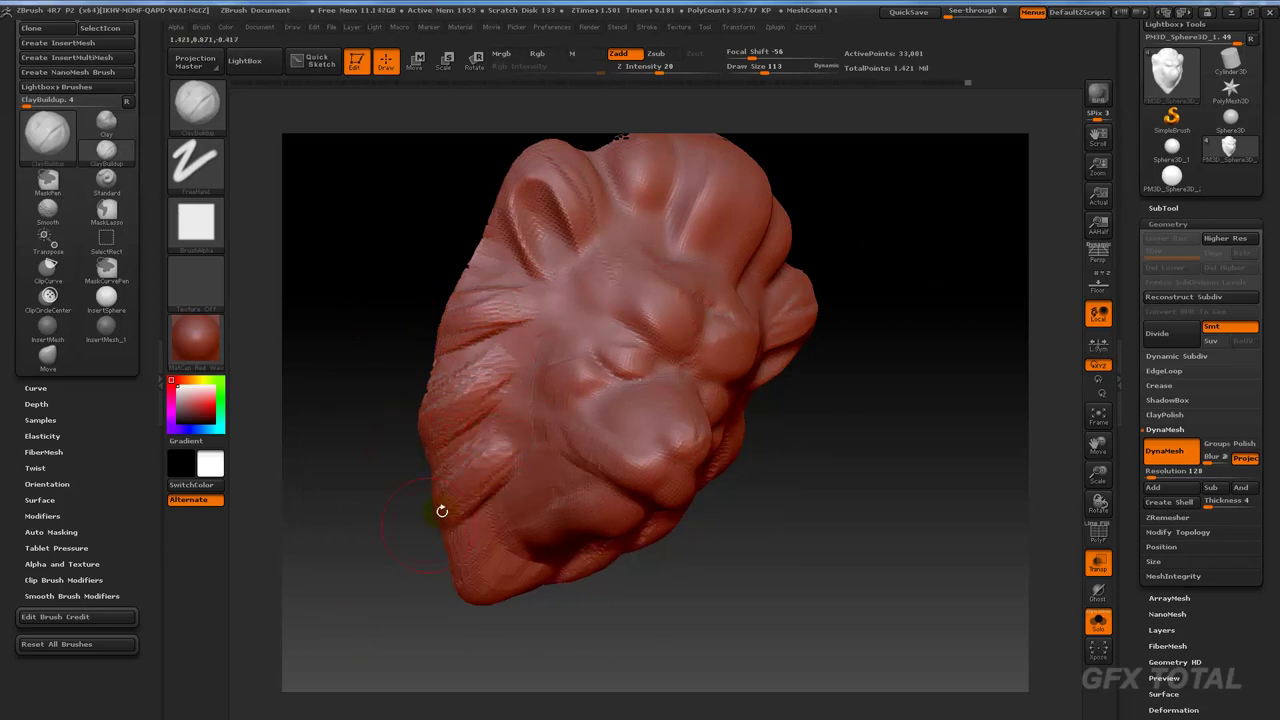
{"action": "left_click_drag", "start_coordinate": [560, 650], "coordinate": [620, 626]}
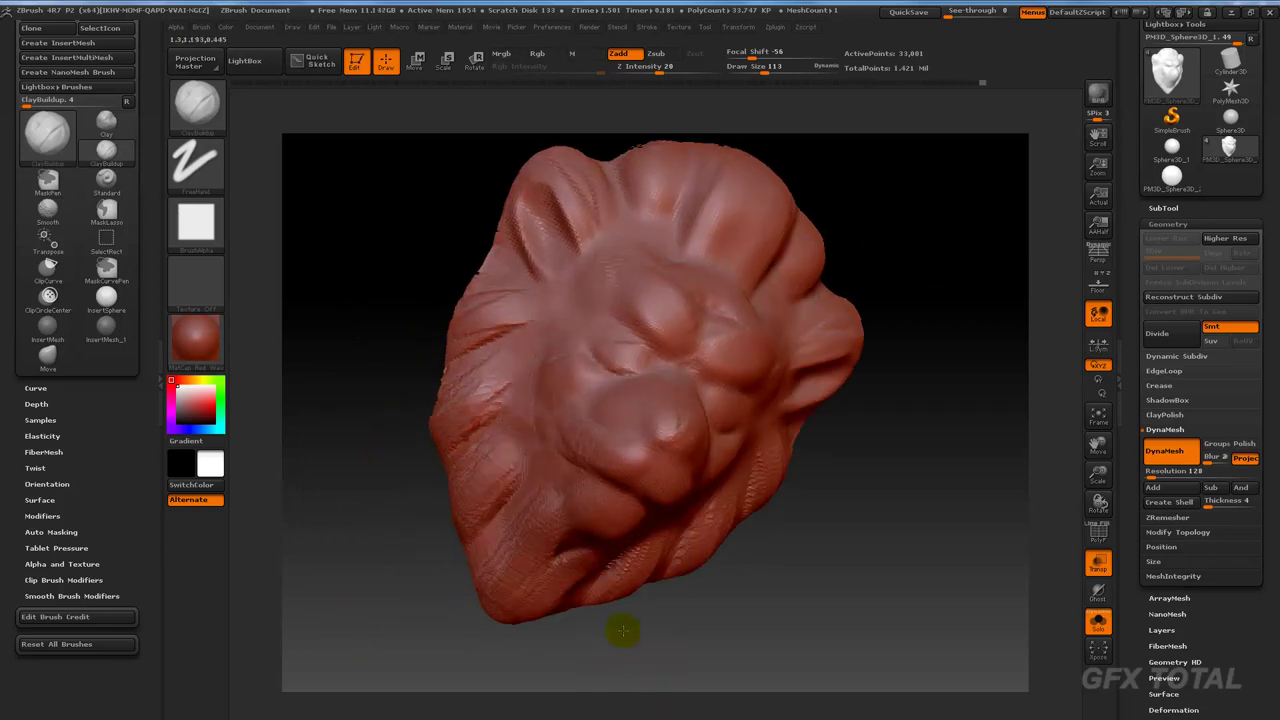
{"action": "left_click", "coordinate": [498, 478]}
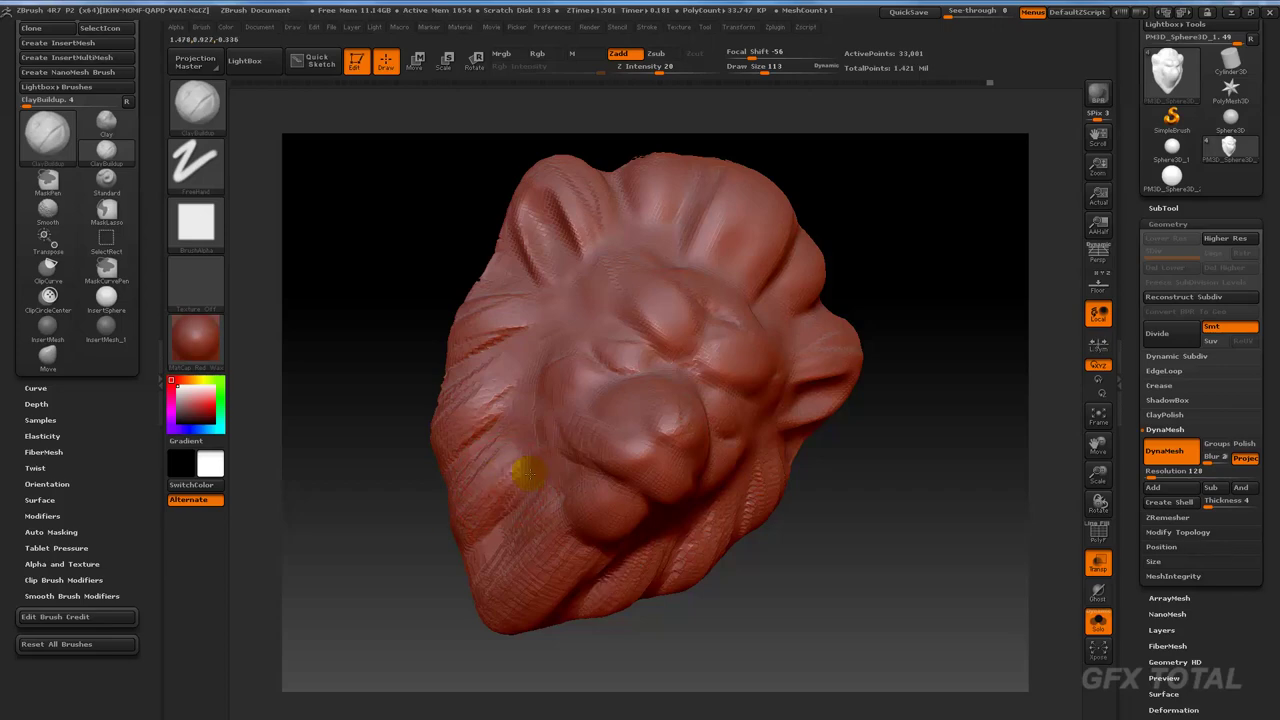
{"action": "left_click_drag", "start_coordinate": [527, 472], "coordinate": [481, 495]}
{"action": "left_click_drag", "start_coordinate": [452, 552], "coordinate": [466, 560]}
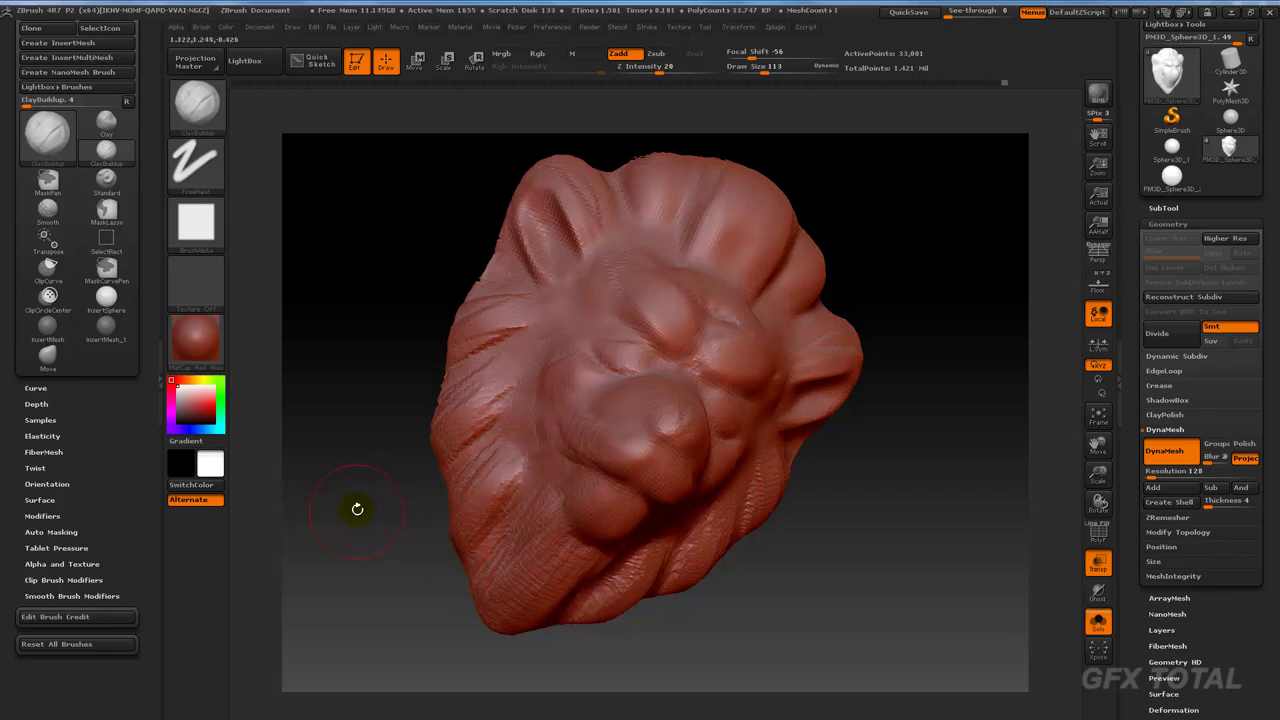
{"action": "mouse_move", "coordinate": [357, 509]}
{"action": "left_mouse_down"}
{"action": "mouse_move", "coordinate": [357, 543]}
{"action": "mouse_move", "coordinate": [444, 570]}
{"action": "left_mouse_up"}
{"action": "mouse_move", "coordinate": [826, 571]}
{"action": "left_mouse_down"}
{"action": "mouse_move", "coordinate": [851, 531]}
{"action": "mouse_move", "coordinate": [883, 537]}
{"action": "mouse_move", "coordinate": [820, 403]}
{"action": "mouse_move", "coordinate": [910, 362]}
{"action": "mouse_move", "coordinate": [809, 371]}
{"action": "left_mouse_up"}
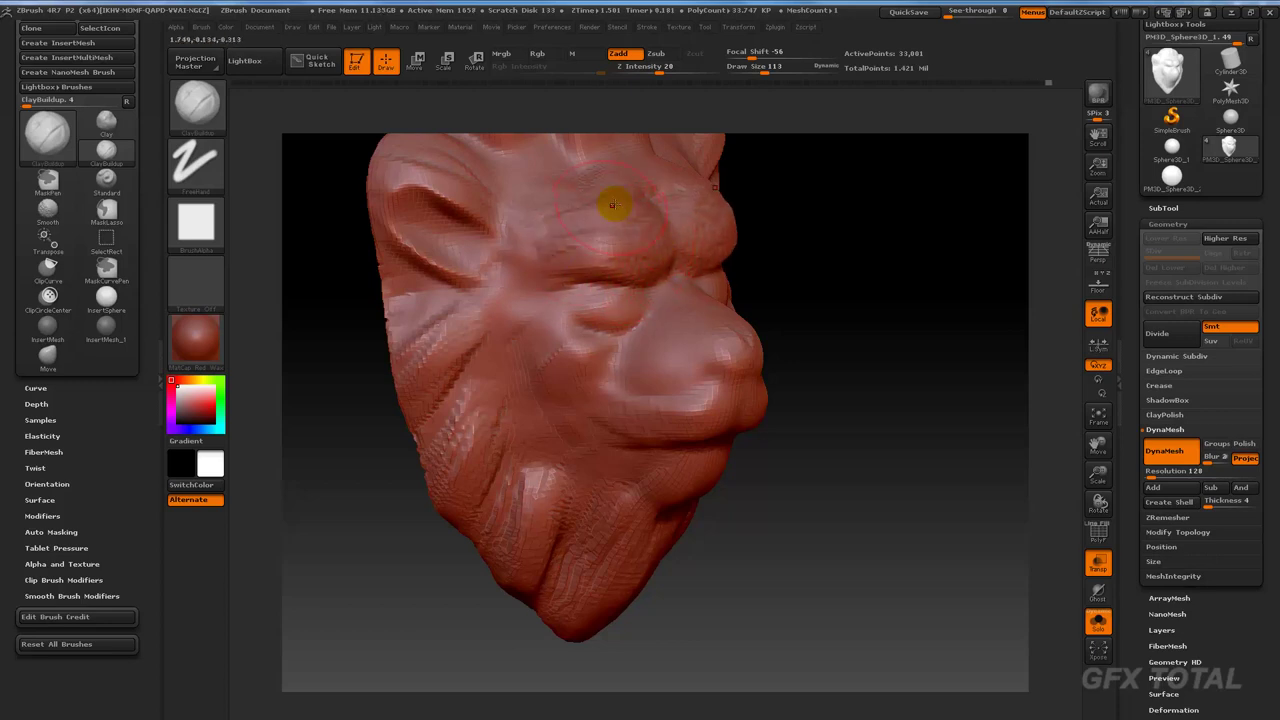
Refine the brow region and check the head from several front, side and low angles.
{"action": "mouse_move", "coordinate": [613, 205]}
{"action": "left_mouse_down", "text": "shift"}
{"action": "mouse_move", "coordinate": [651, 229]}
{"action": "mouse_move", "coordinate": [594, 240]}
{"action": "mouse_move", "coordinate": [594, 257]}
{"action": "left_mouse_up", "text": "shift"}
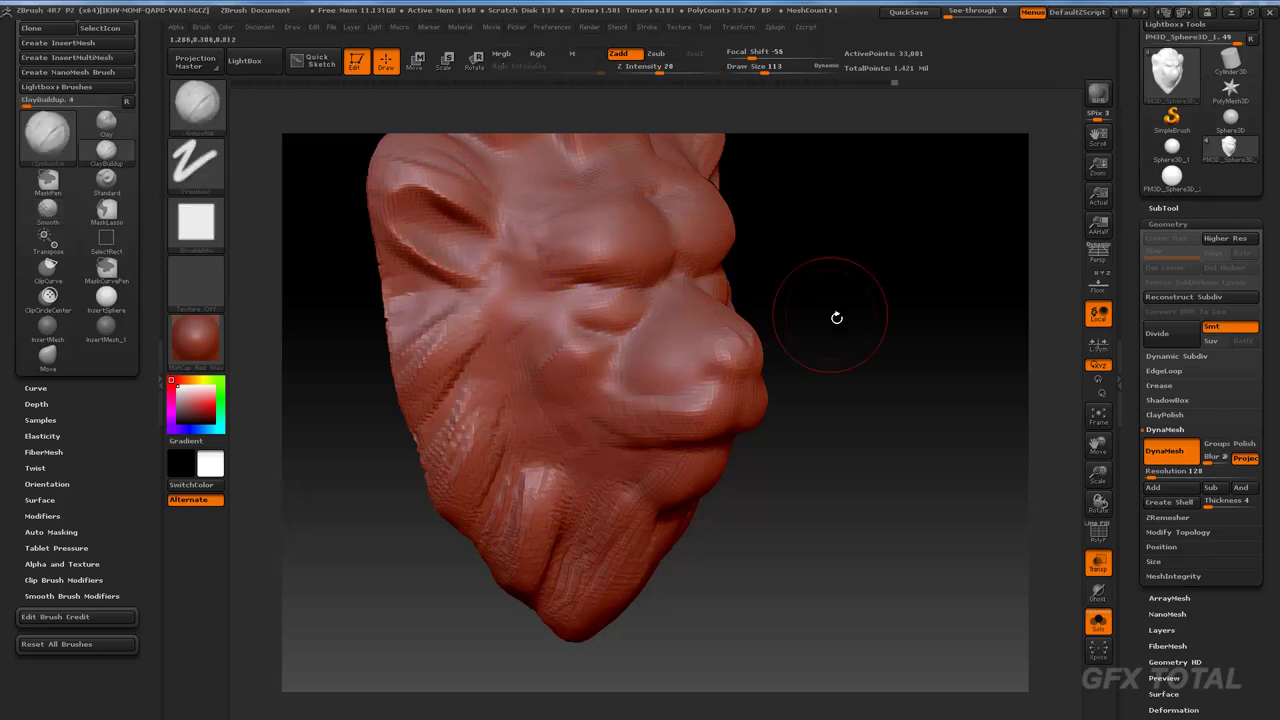
{"action": "mouse_move", "coordinate": [837, 317]}
{"action": "left_mouse_down"}
{"action": "mouse_move", "coordinate": [723, 329]}
{"action": "mouse_move", "coordinate": [692, 368]}
{"action": "left_mouse_up"}
{"action": "key", "text": "space"}
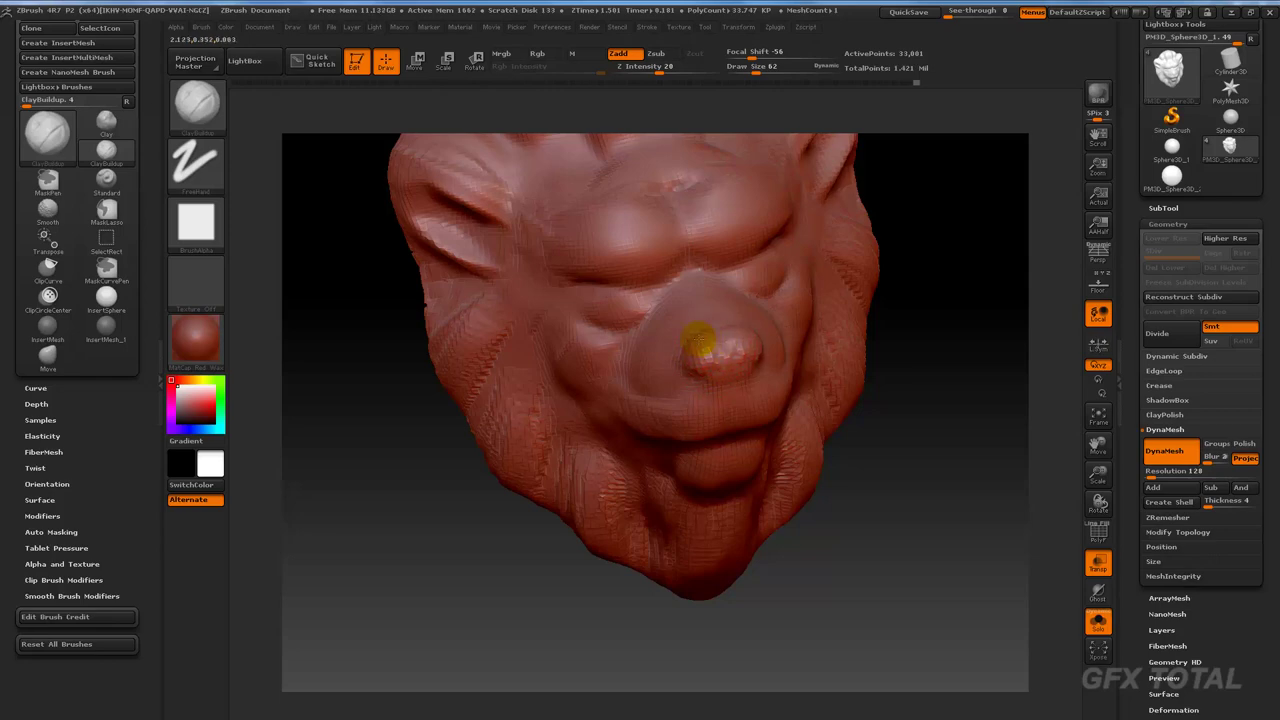
{"action": "left_click_drag", "start_coordinate": [964, 384], "coordinate": [929, 373]}
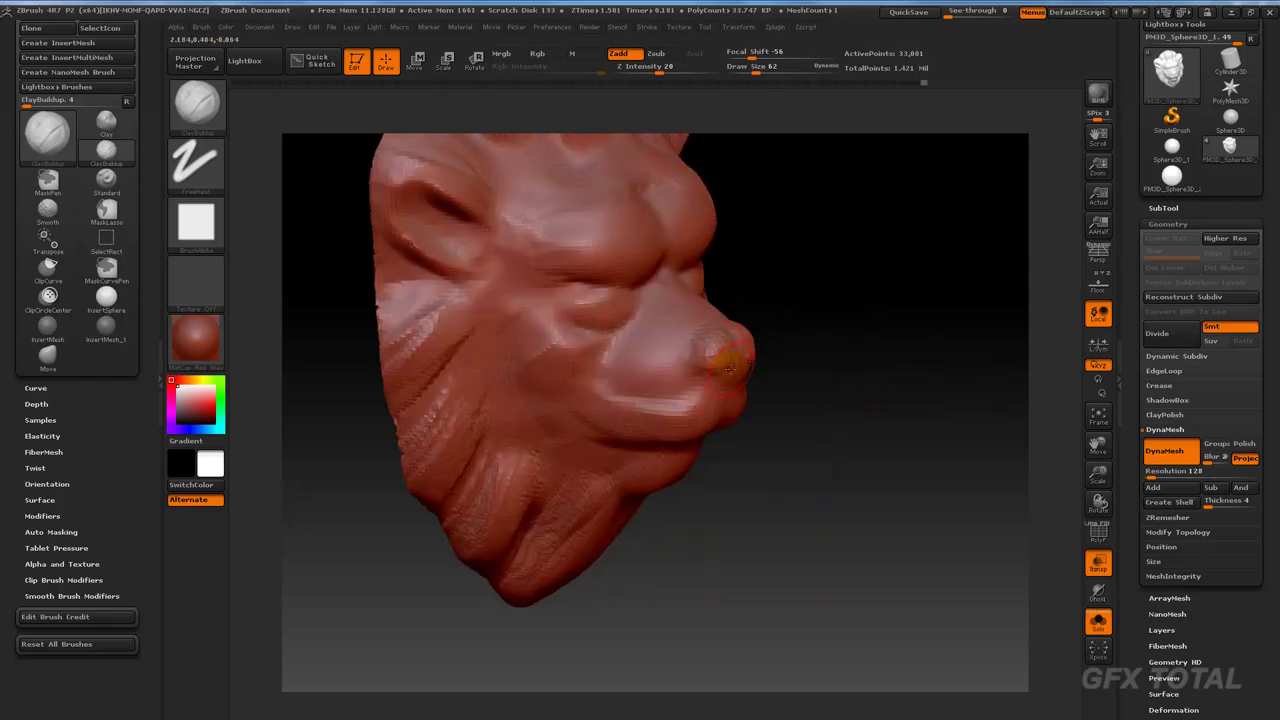
{"action": "mouse_move", "coordinate": [823, 371]}
{"action": "left_mouse_down"}
{"action": "mouse_move", "coordinate": [866, 423]}
{"action": "mouse_move", "coordinate": [903, 416]}
{"action": "left_mouse_up"}
{"action": "left_click_drag", "start_coordinate": [784, 582], "coordinate": [803, 546]}
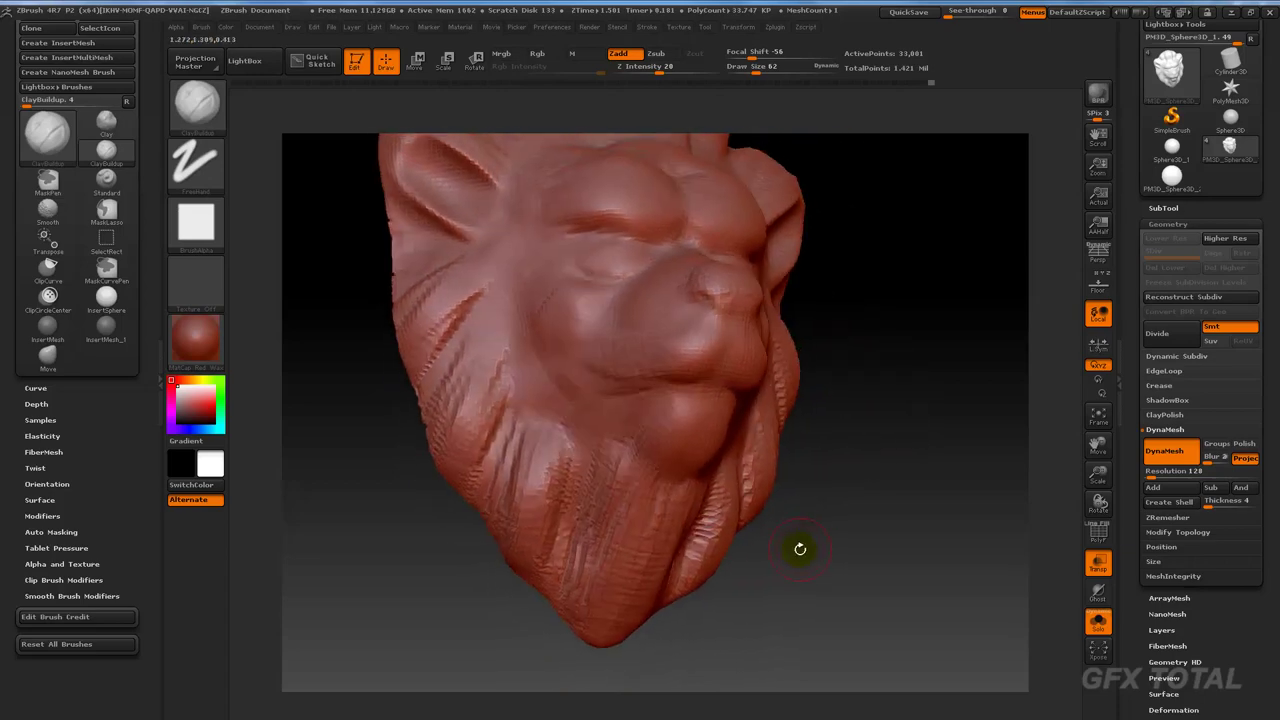
{"action": "left_click_drag", "start_coordinate": [795, 606], "coordinate": [783, 461]}
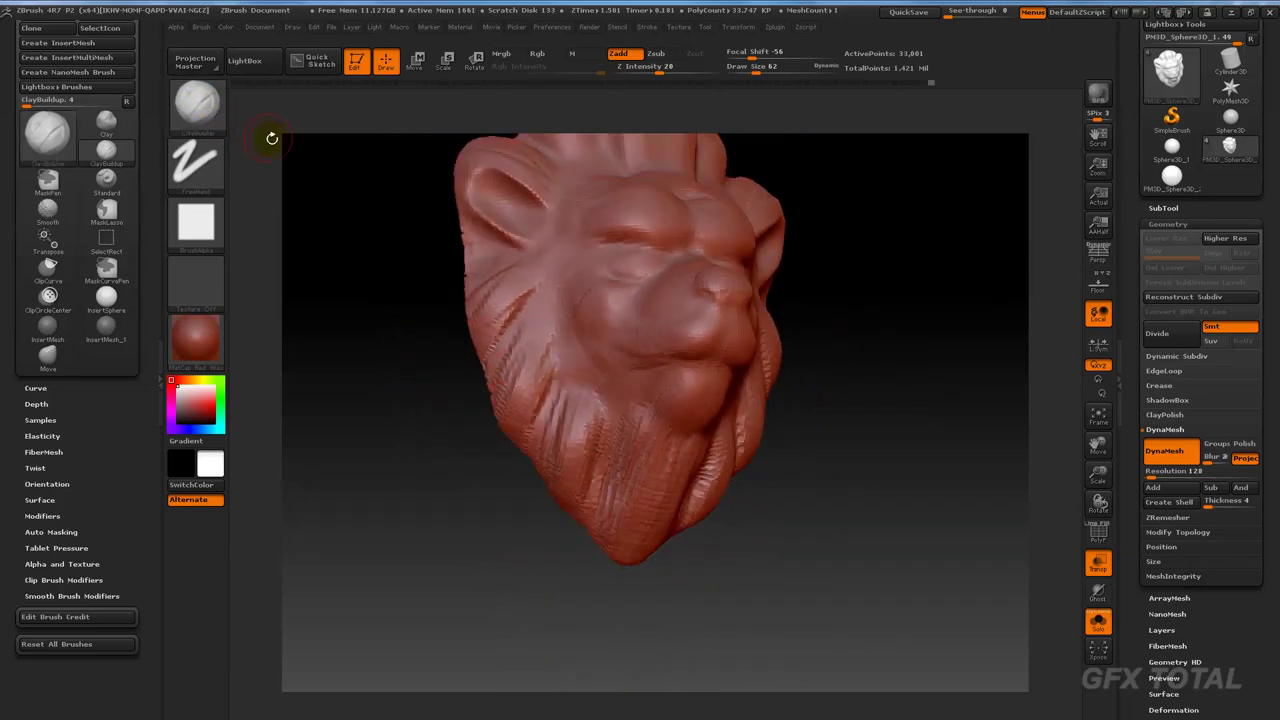
{"action": "left_click_drag", "start_coordinate": [331, 318], "coordinate": [334, 371]}
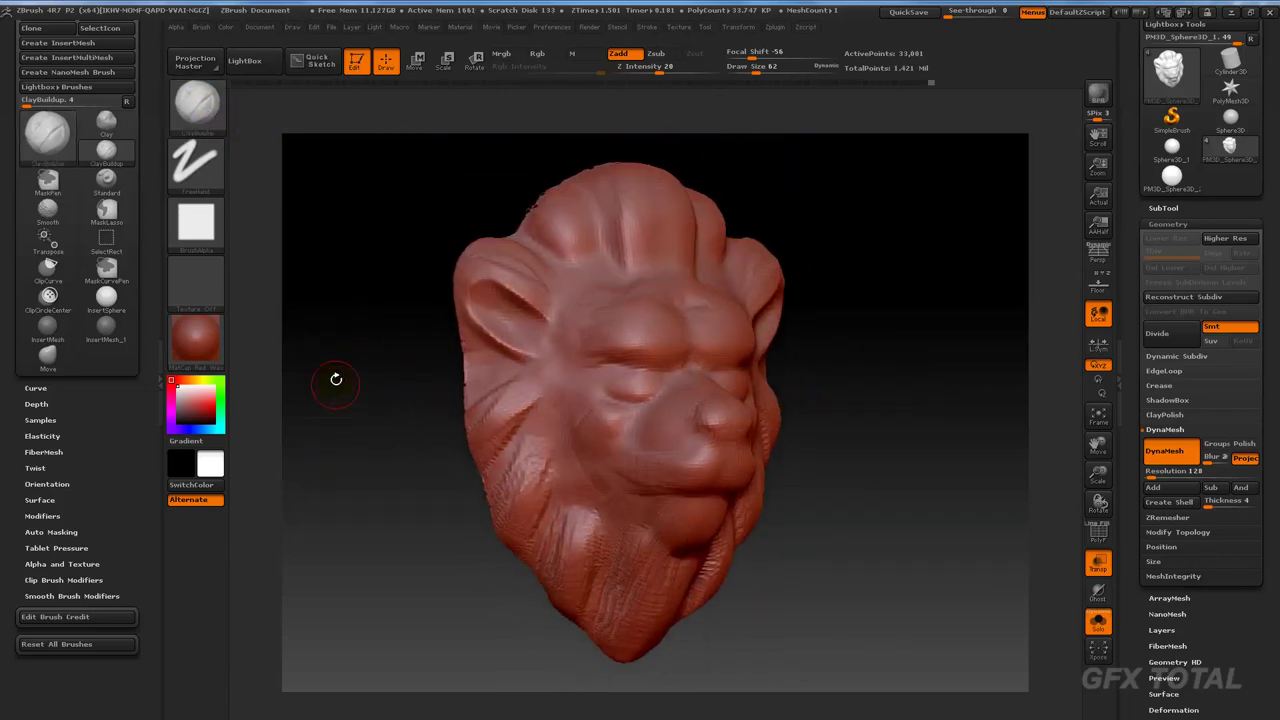
{"action": "left_click", "coordinate": [205, 103]}
With the Move brush at size 131, reshape the head's upper silhouette and ear edges.
{"action": "left_click", "coordinate": [743, 120]}
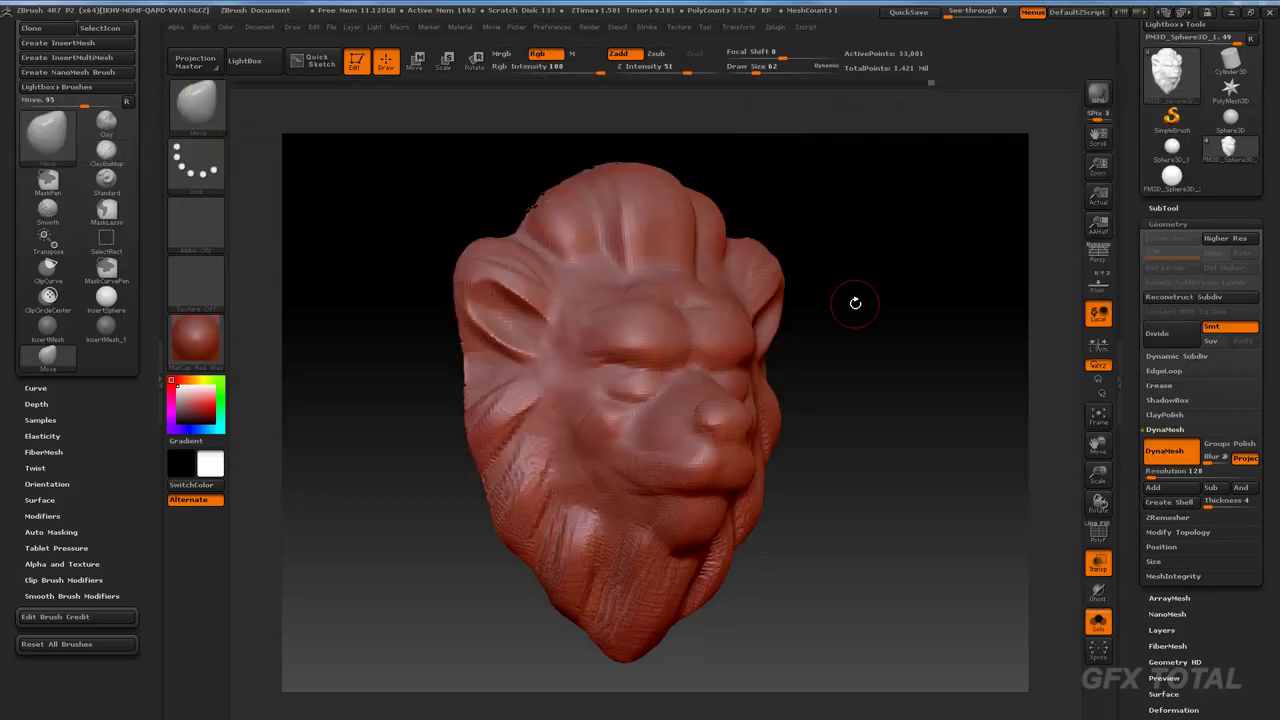
{"action": "key", "text": "space"}
{"action": "left_click_drag", "start_coordinate": [903, 283], "coordinate": [874, 217]}
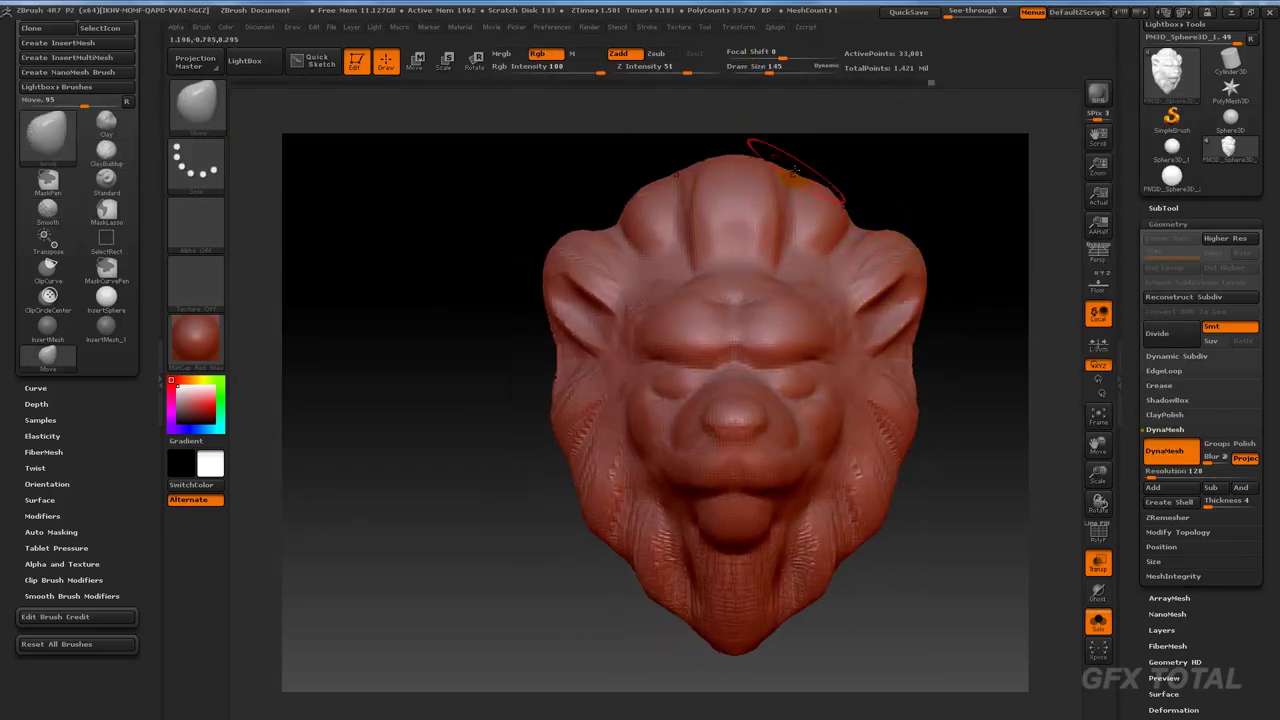
{"action": "key", "text": "space"}
{"action": "left_click_drag", "start_coordinate": [800, 168], "coordinate": [788, 168]}
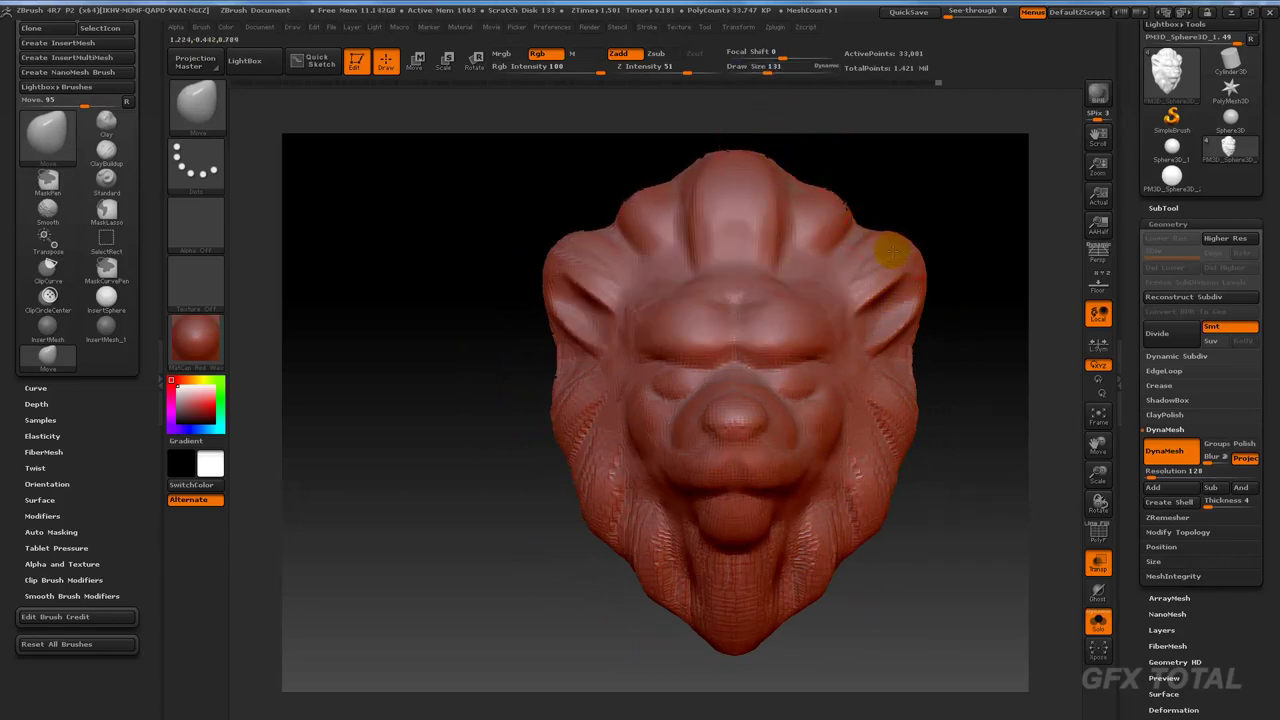
{"action": "left_click_drag", "start_coordinate": [903, 243], "coordinate": [920, 295]}
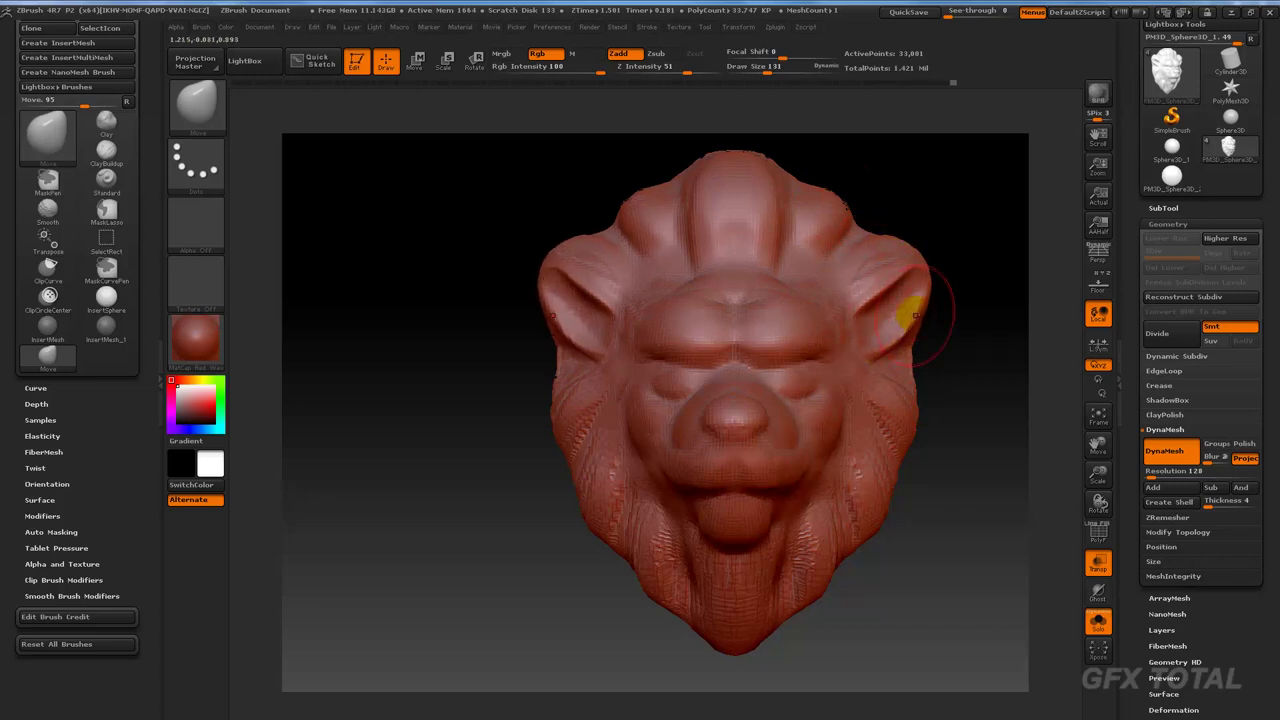
{"action": "mouse_move", "coordinate": [885, 338]}
{"action": "left_mouse_down"}
{"action": "mouse_move", "coordinate": [913, 268]}
{"action": "mouse_move", "coordinate": [873, 291]}
{"action": "left_mouse_up"}
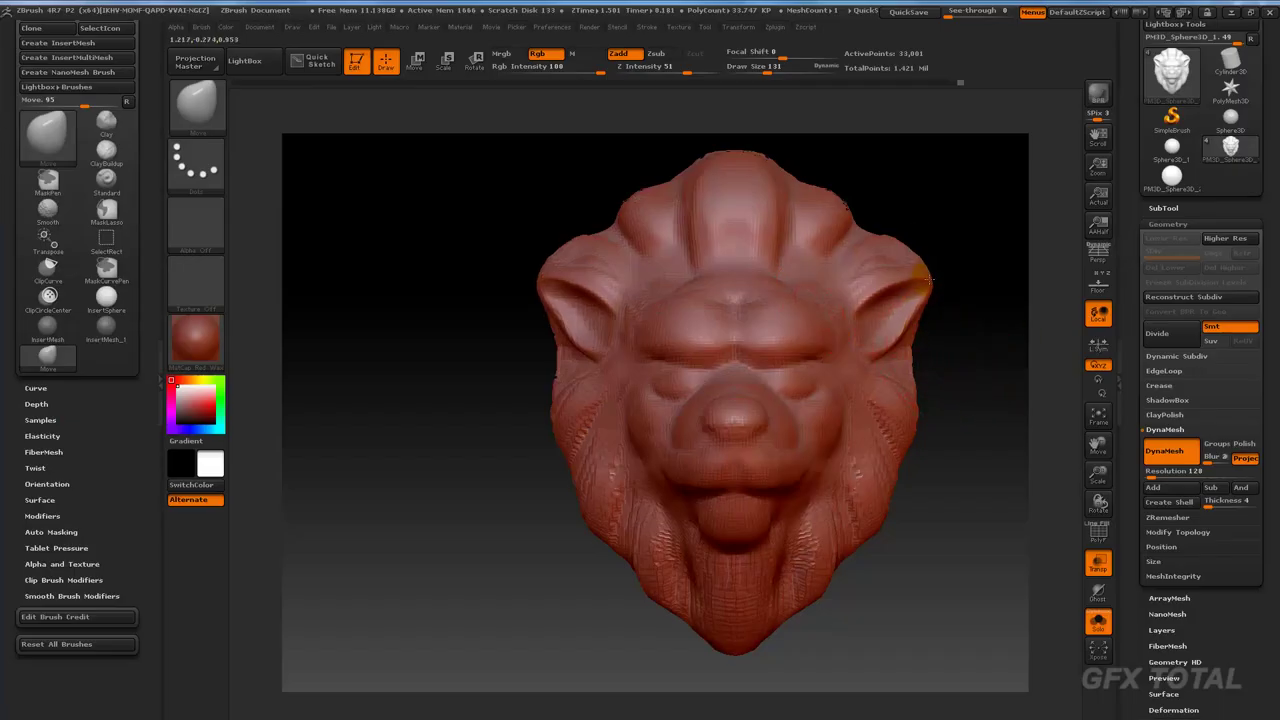
Pull the ears up and out, push the cheeks outward and widen the lower jaw.
{"action": "left_click_drag", "start_coordinate": [932, 276], "coordinate": [929, 253]}
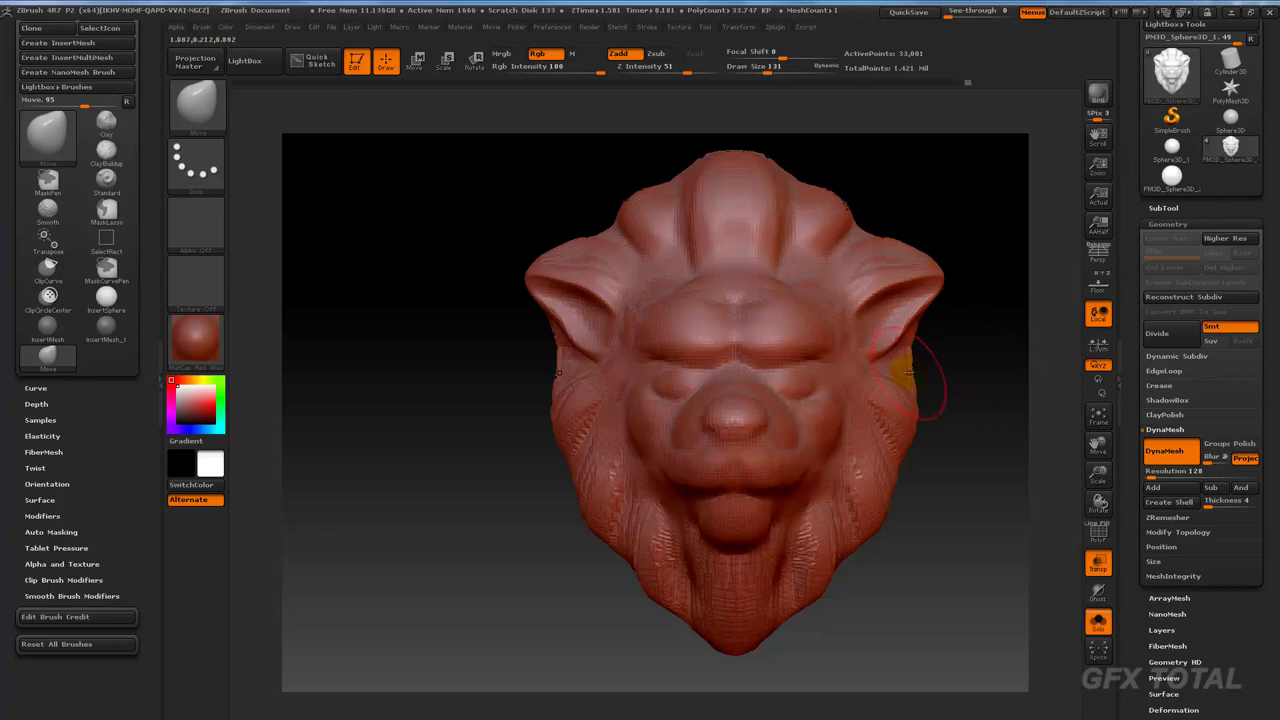
{"action": "left_click_drag", "start_coordinate": [907, 424], "coordinate": [921, 446]}
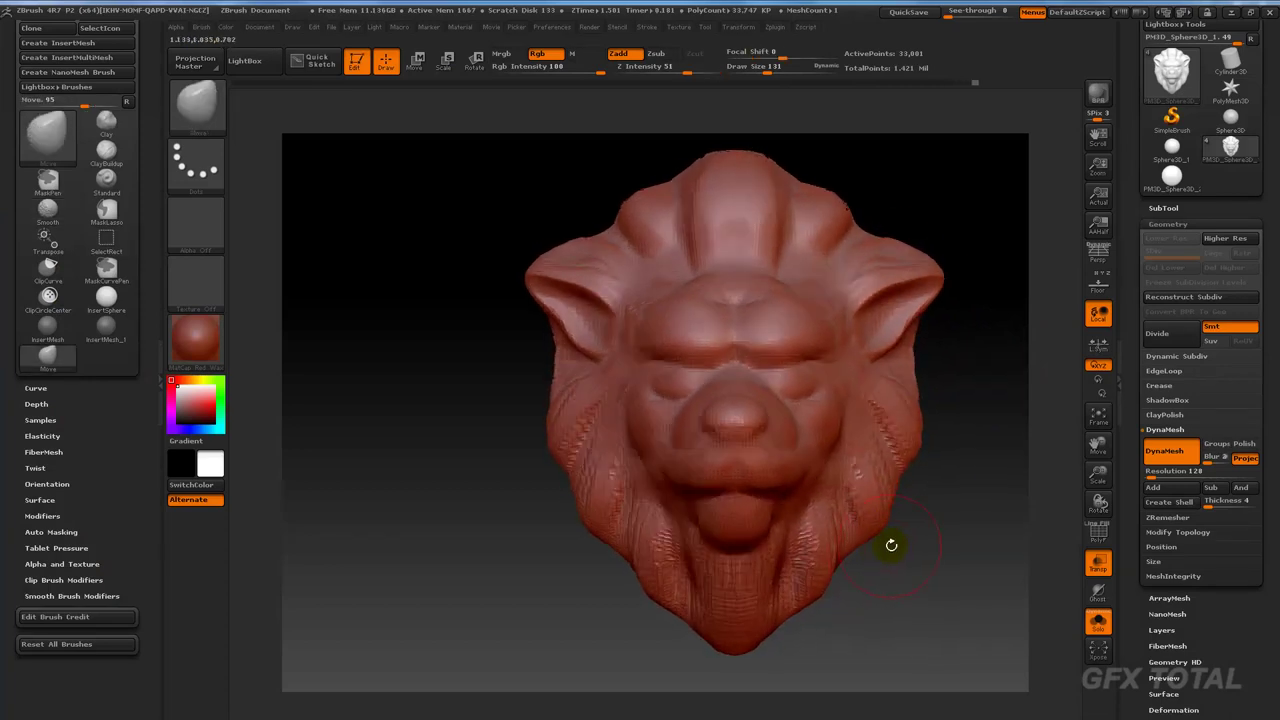
{"action": "left_click_drag", "start_coordinate": [882, 530], "coordinate": [881, 567]}
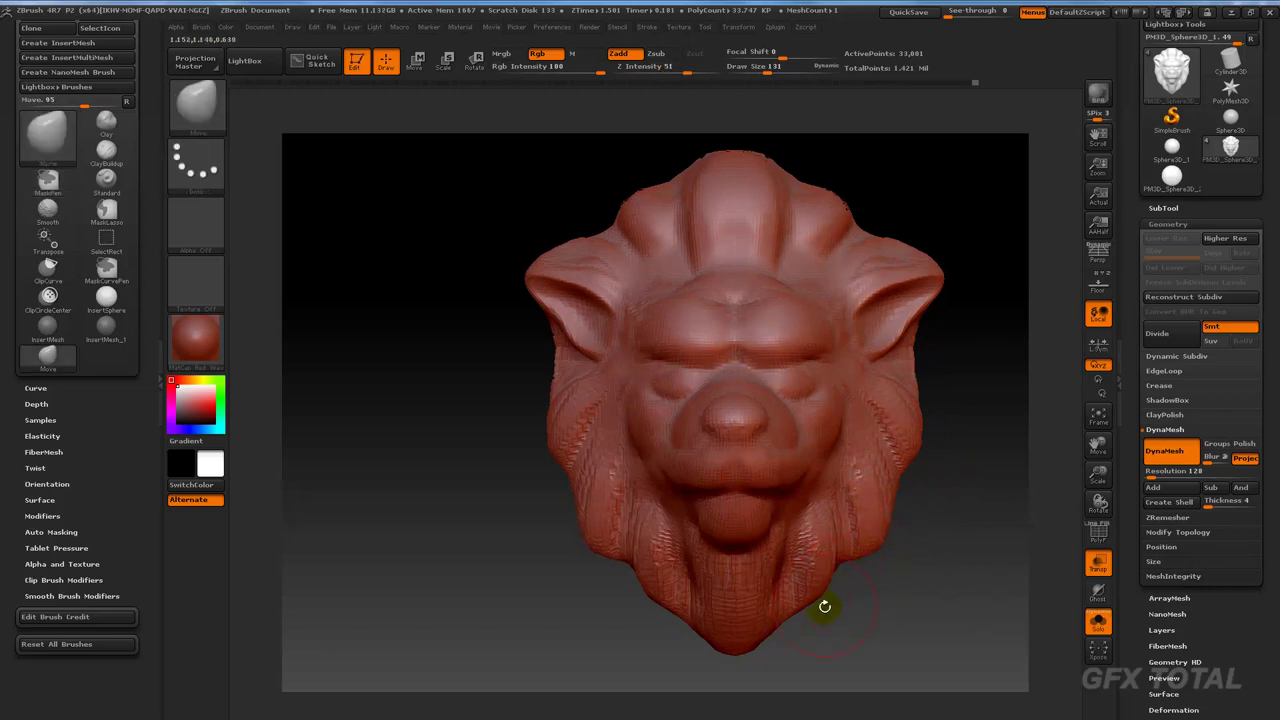
{"action": "left_click_drag", "start_coordinate": [825, 606], "coordinate": [818, 616]}
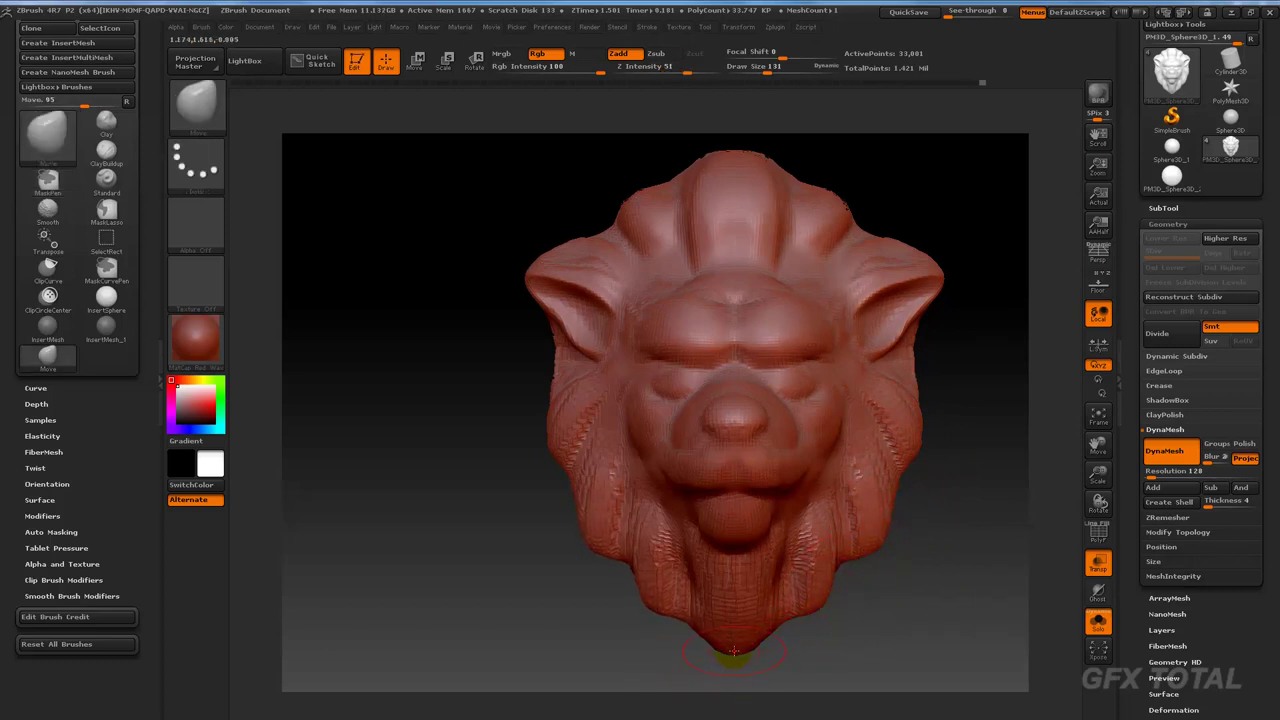
{"action": "mouse_move", "coordinate": [733, 651]}
{"action": "left_mouse_down", "text": "shift"}
{"action": "mouse_move", "coordinate": [722, 657]}
{"action": "mouse_move", "coordinate": [731, 684]}
{"action": "left_mouse_up", "text": "shift"}
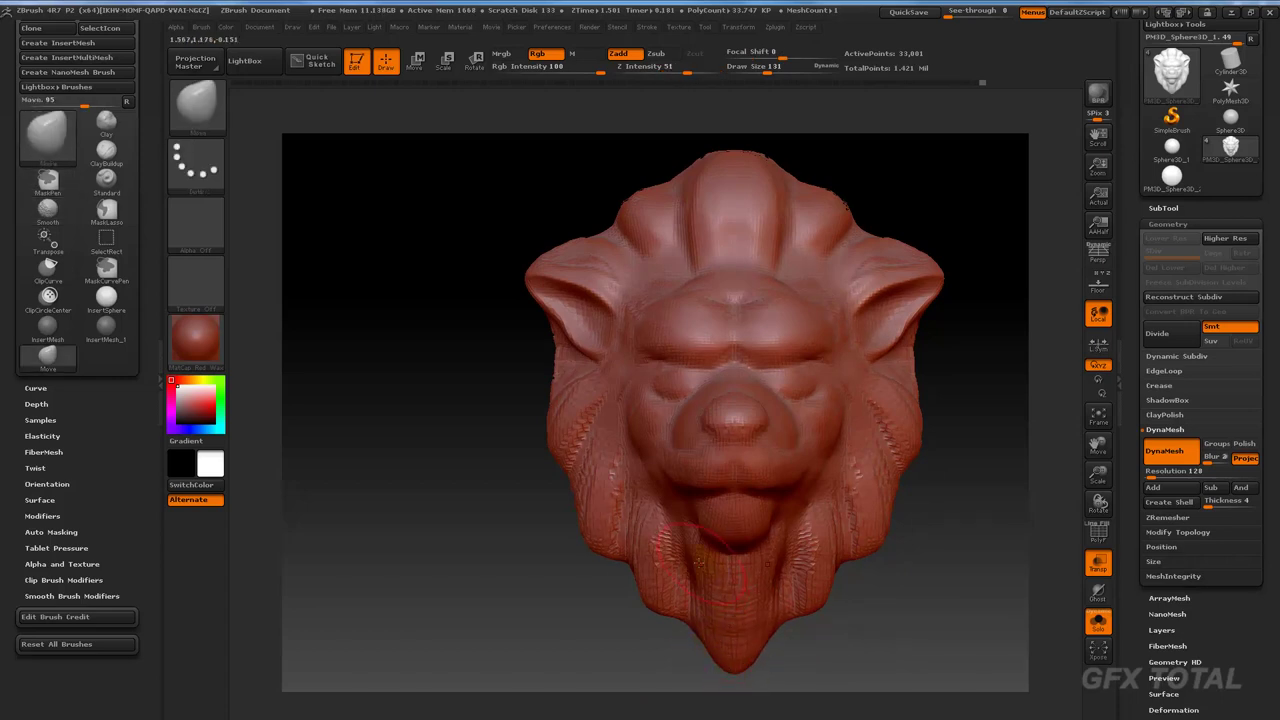
Shift-smooth the forehead, brow and small rough spots across the face.
{"action": "left_click_drag", "start_coordinate": [600, 612], "coordinate": [348, 330]}
{"action": "key", "text": "shift"}
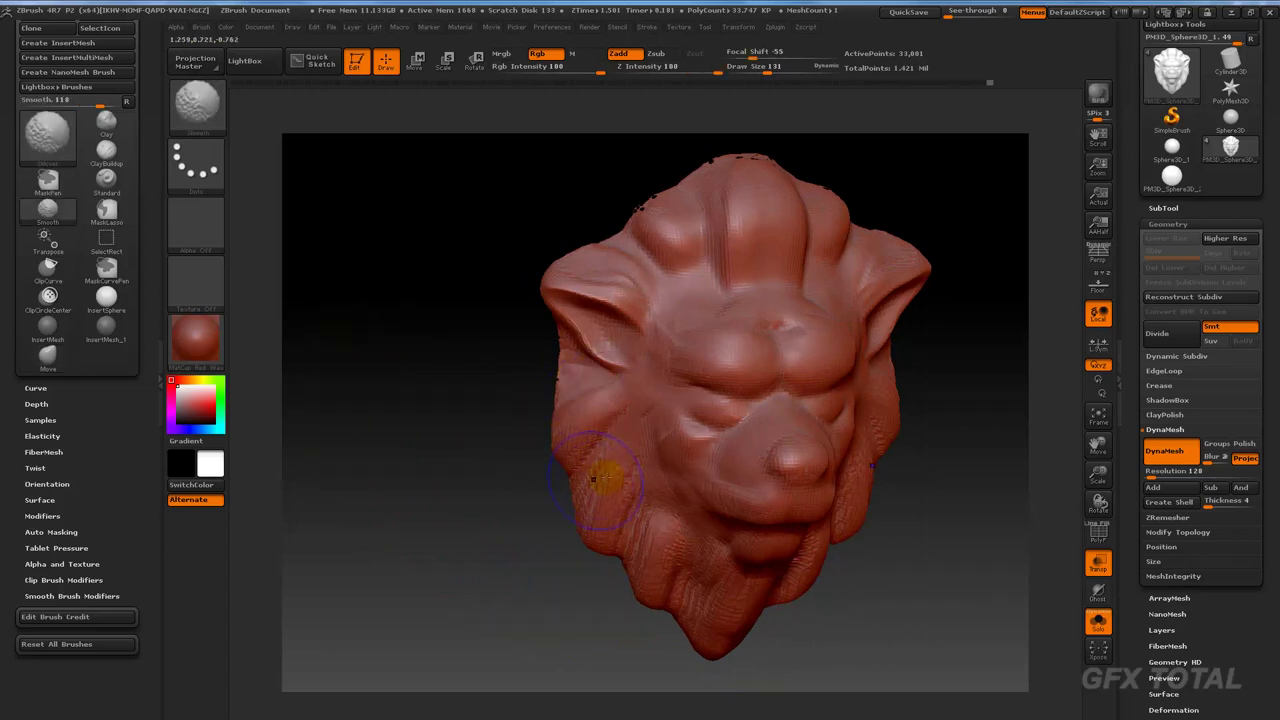
{"action": "left_click_drag", "start_coordinate": [690, 580], "coordinate": [686, 610]}
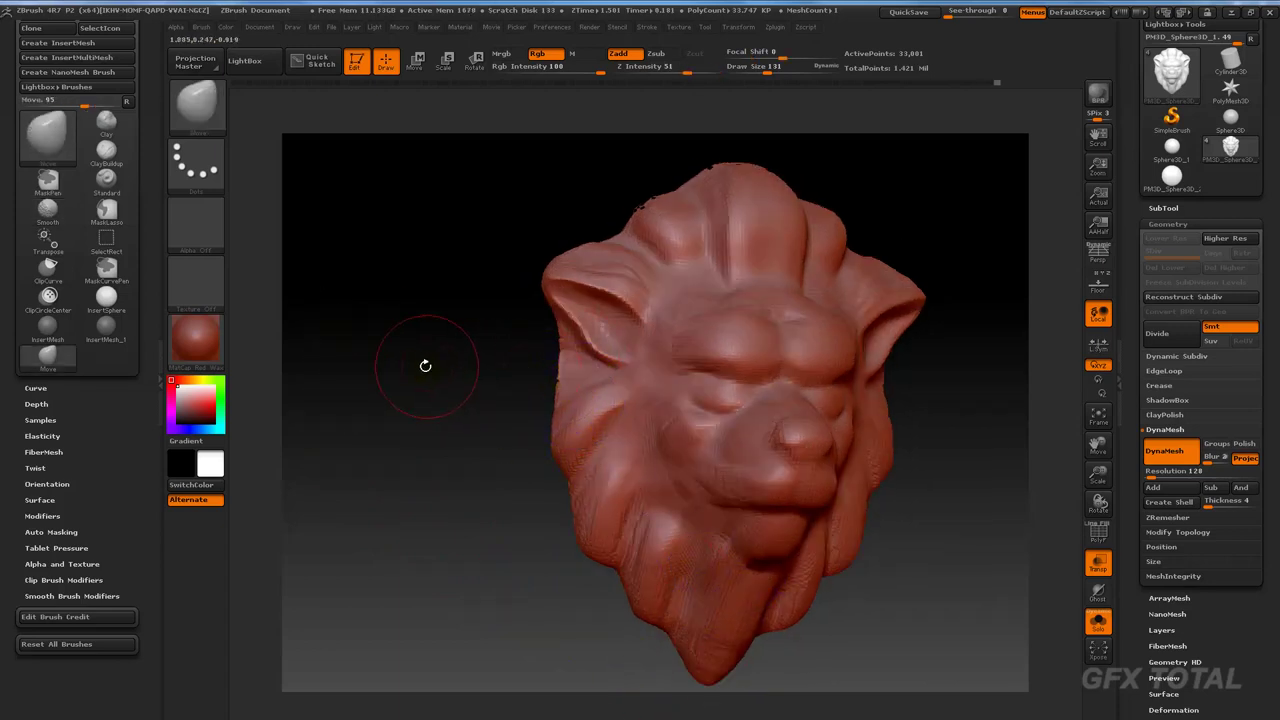
{"action": "left_click_drag", "start_coordinate": [423, 363], "coordinate": [712, 458], "text": "shift"}
{"action": "left_click_drag", "start_coordinate": [719, 289], "coordinate": [725, 286], "text": "shift"}
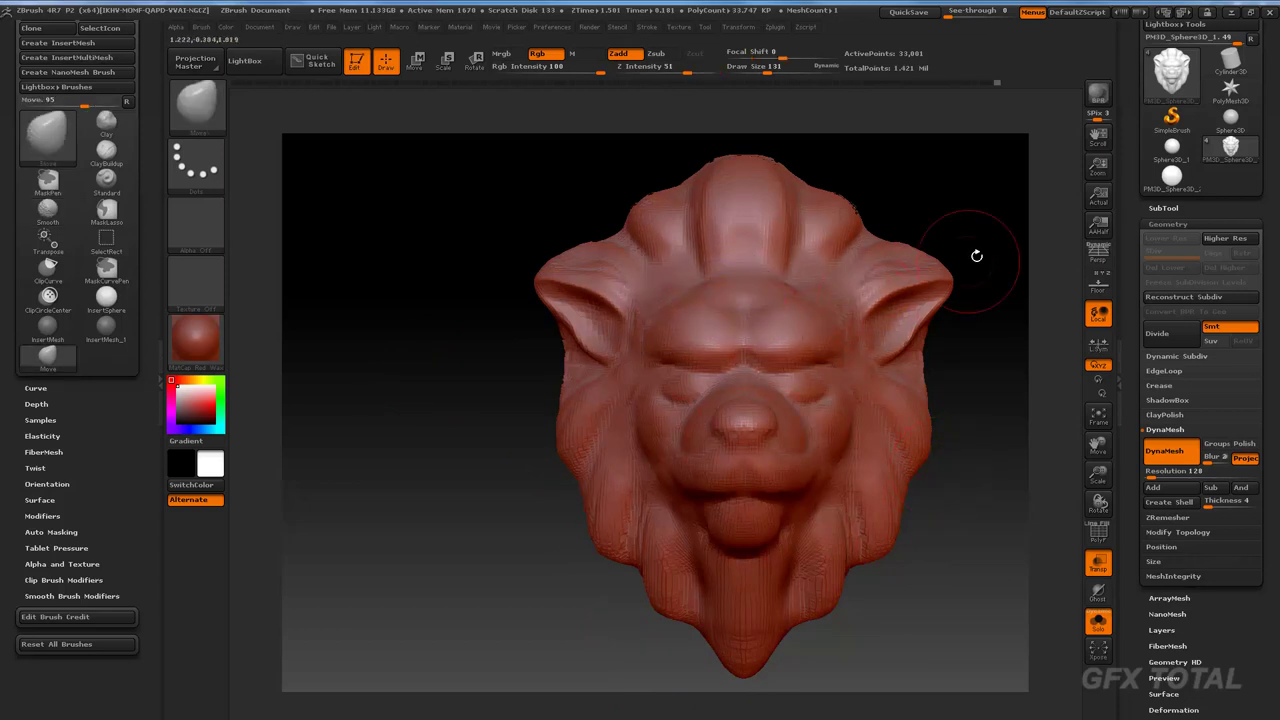
{"action": "left_click_drag", "start_coordinate": [1022, 243], "coordinate": [1001, 296]}
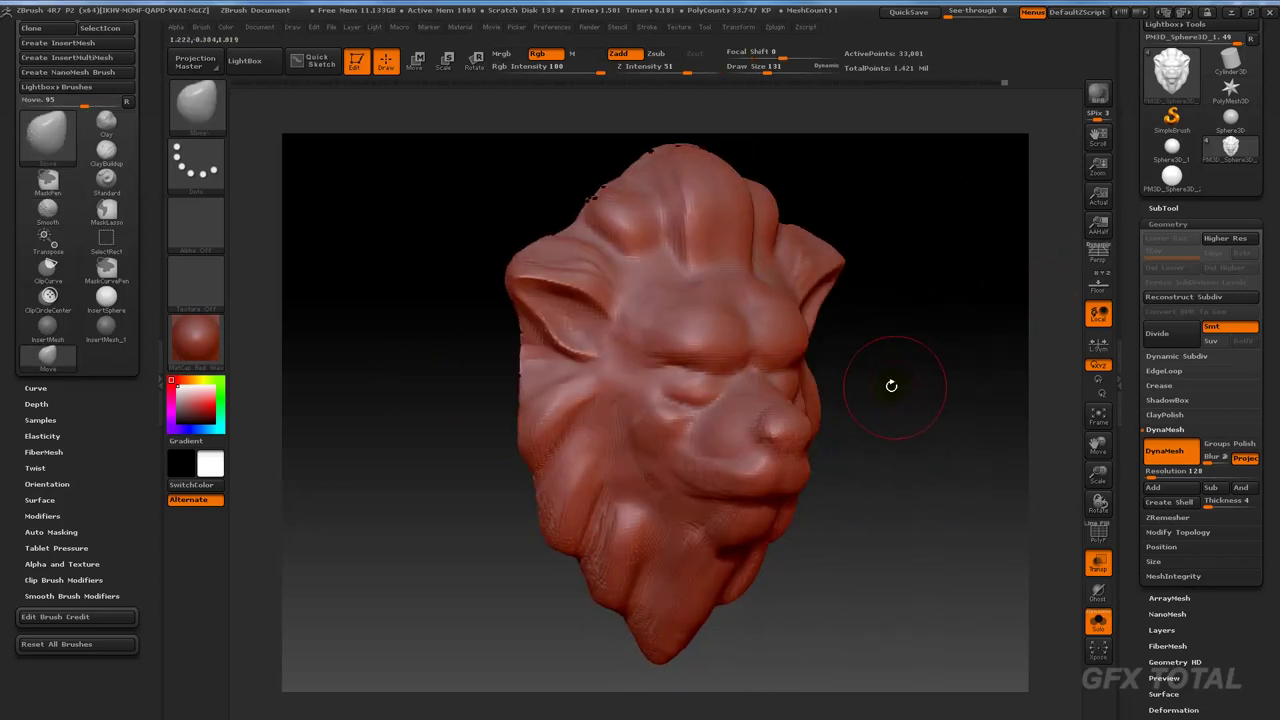
{"action": "left_click_drag", "start_coordinate": [586, 371], "coordinate": [690, 420], "text": "shift"}
{"action": "left_click_drag", "start_coordinate": [1005, 300], "coordinate": [1045, 285]}
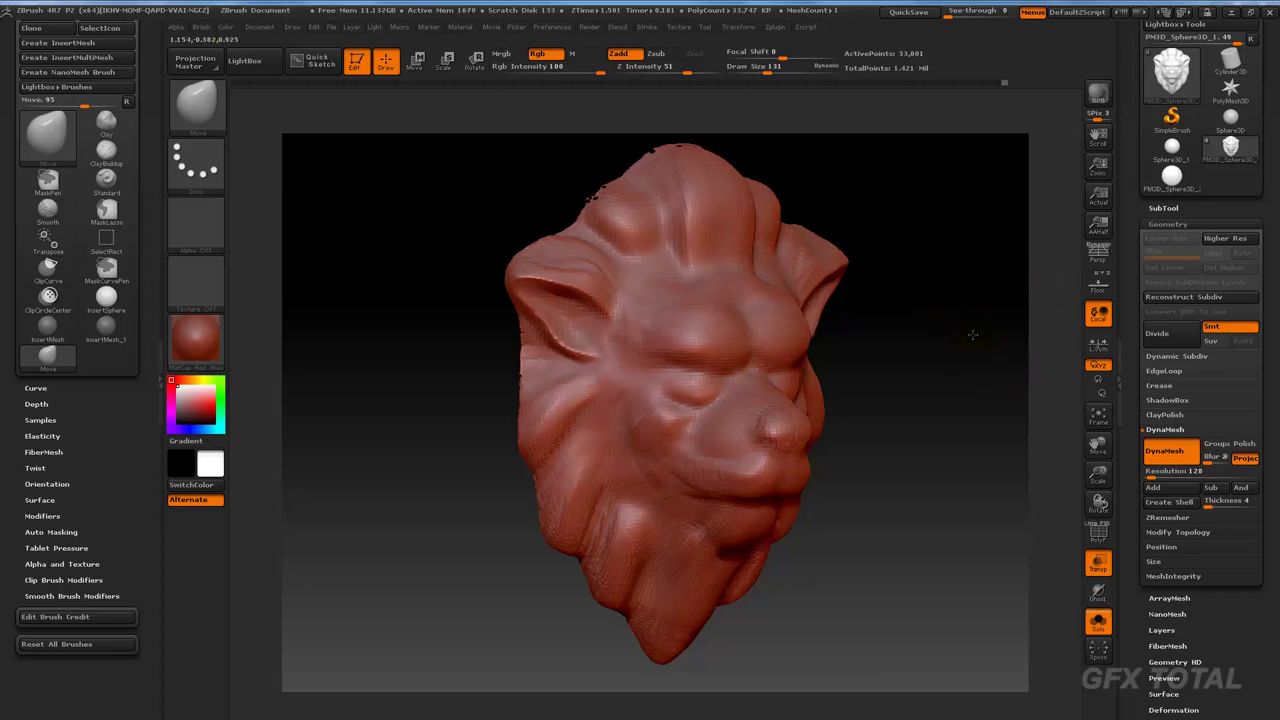
Turn off DynaMesh and run ZRemesher, cutting the head from 33,081 to about 15,832 points.
{"action": "left_click", "coordinate": [1163, 208]}
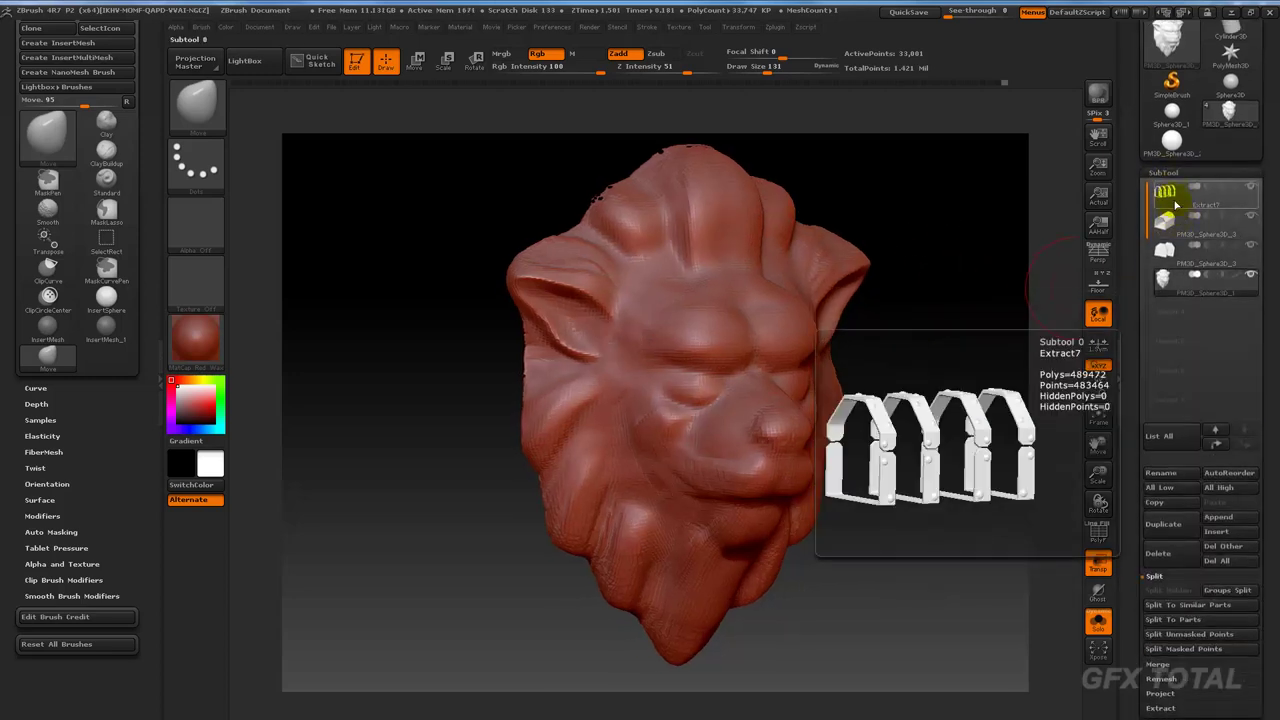
{"action": "left_click_drag", "start_coordinate": [1136, 571], "coordinate": [1140, 475]}
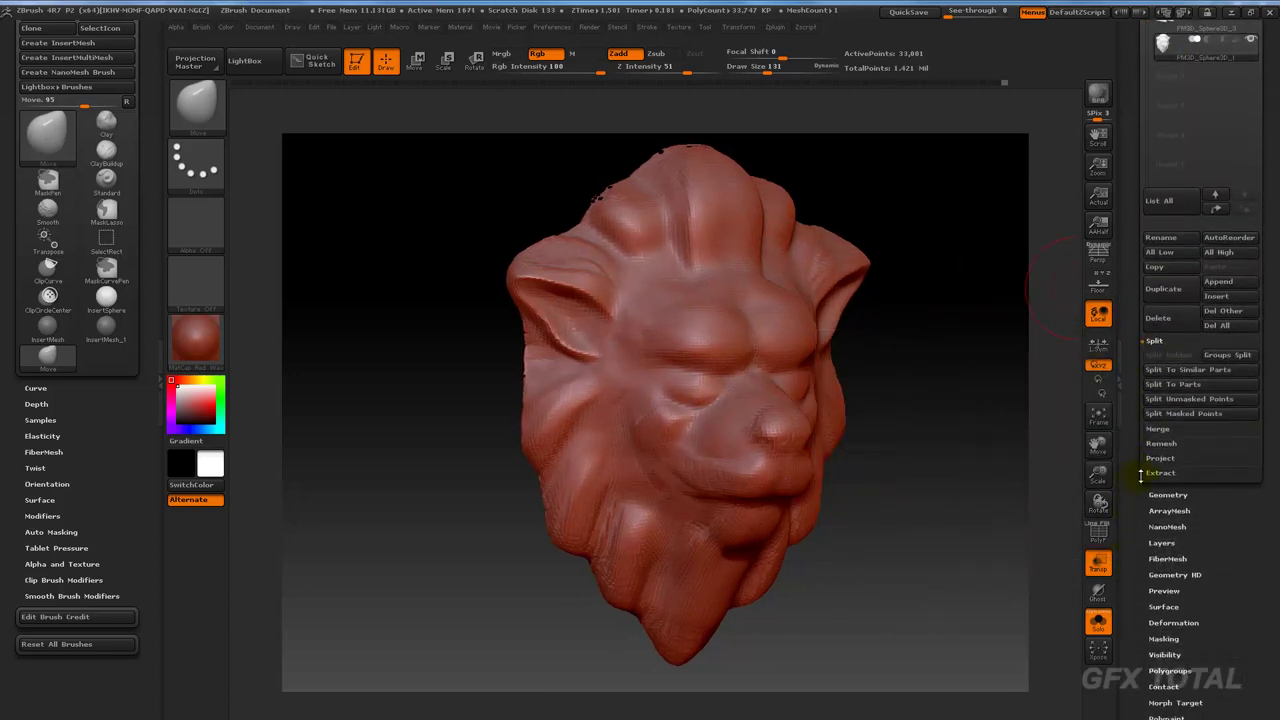
{"action": "left_click", "coordinate": [1175, 494]}
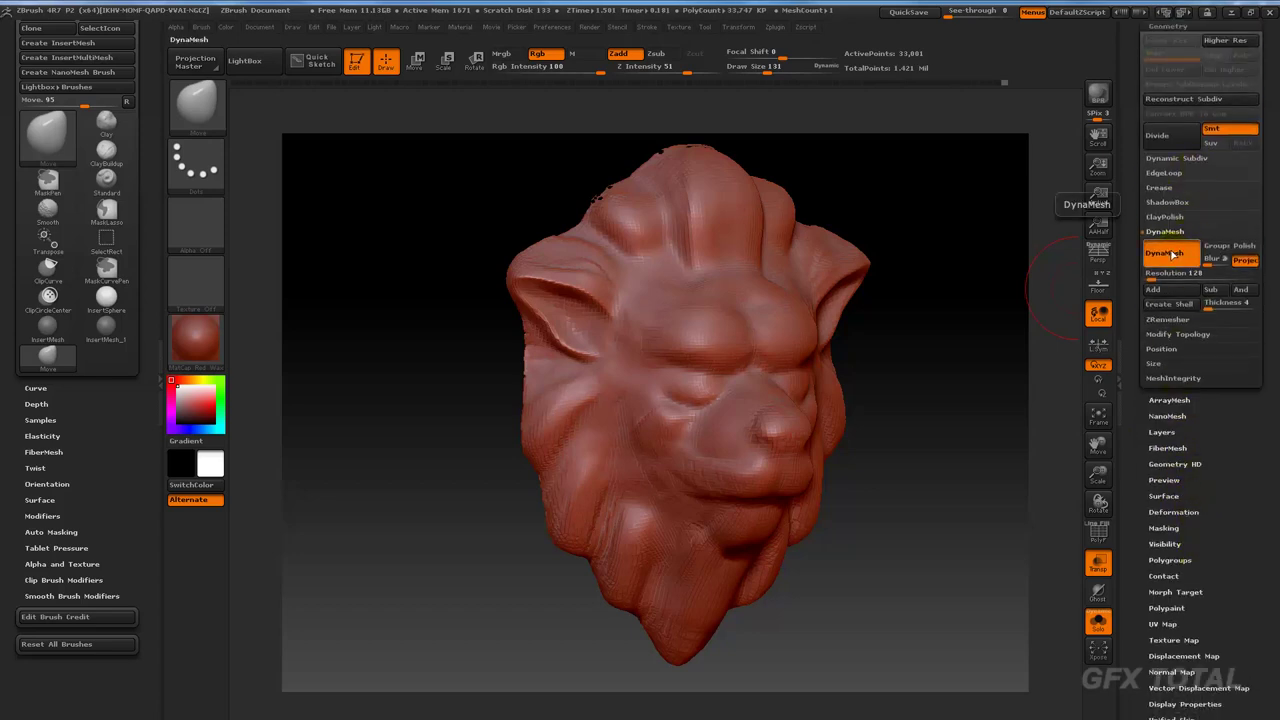
{"action": "left_click", "coordinate": [1173, 255]}
{"action": "left_click", "coordinate": [1174, 234]}
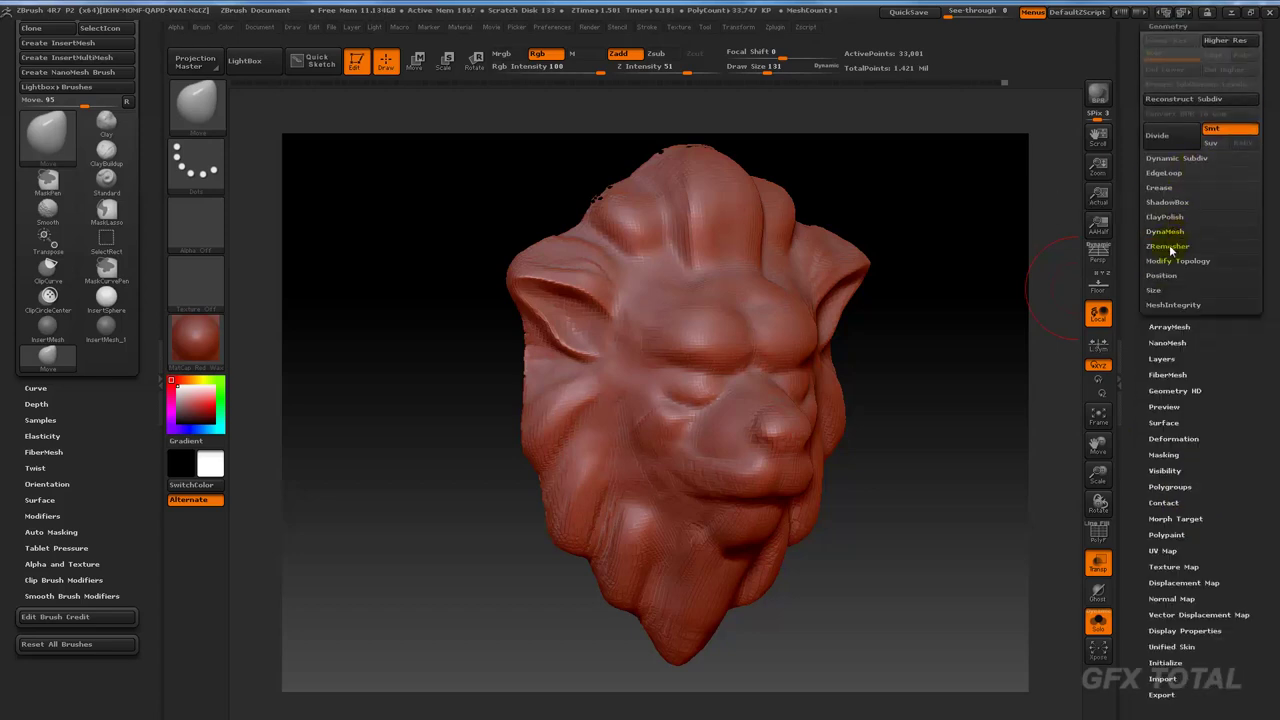
{"action": "left_click", "coordinate": [1172, 247]}
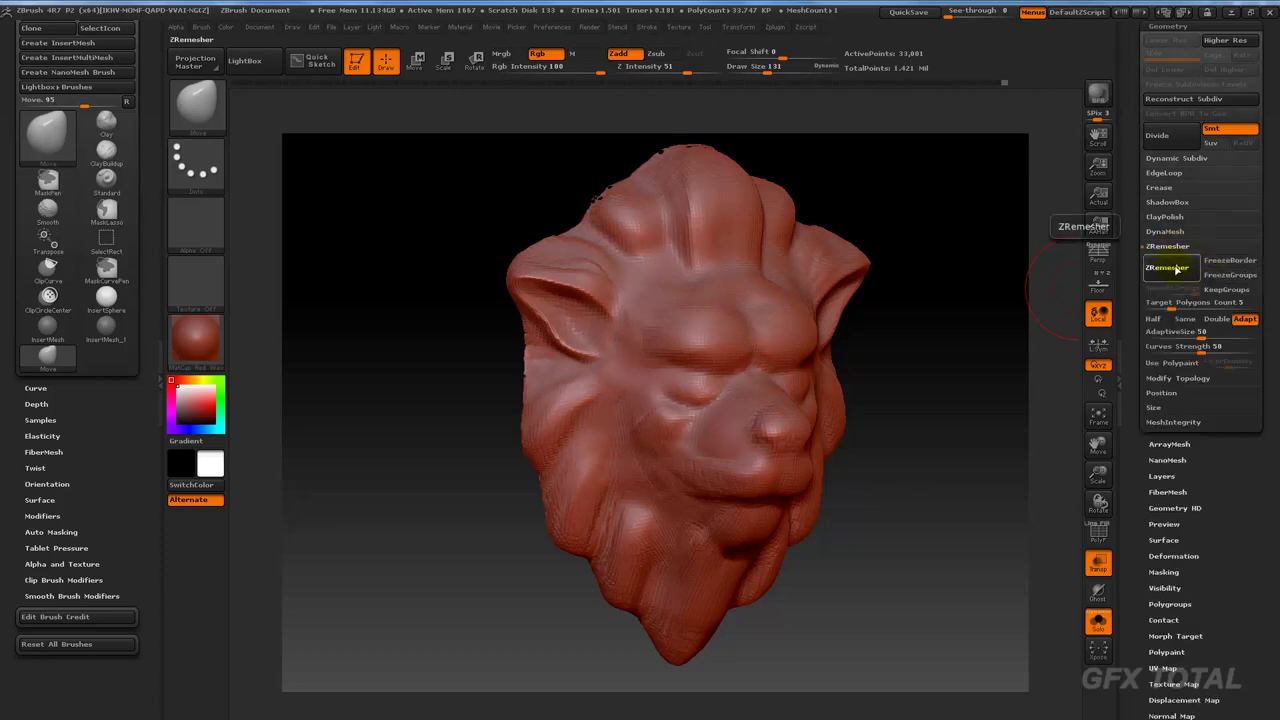
{"action": "left_click", "coordinate": [1168, 268]}
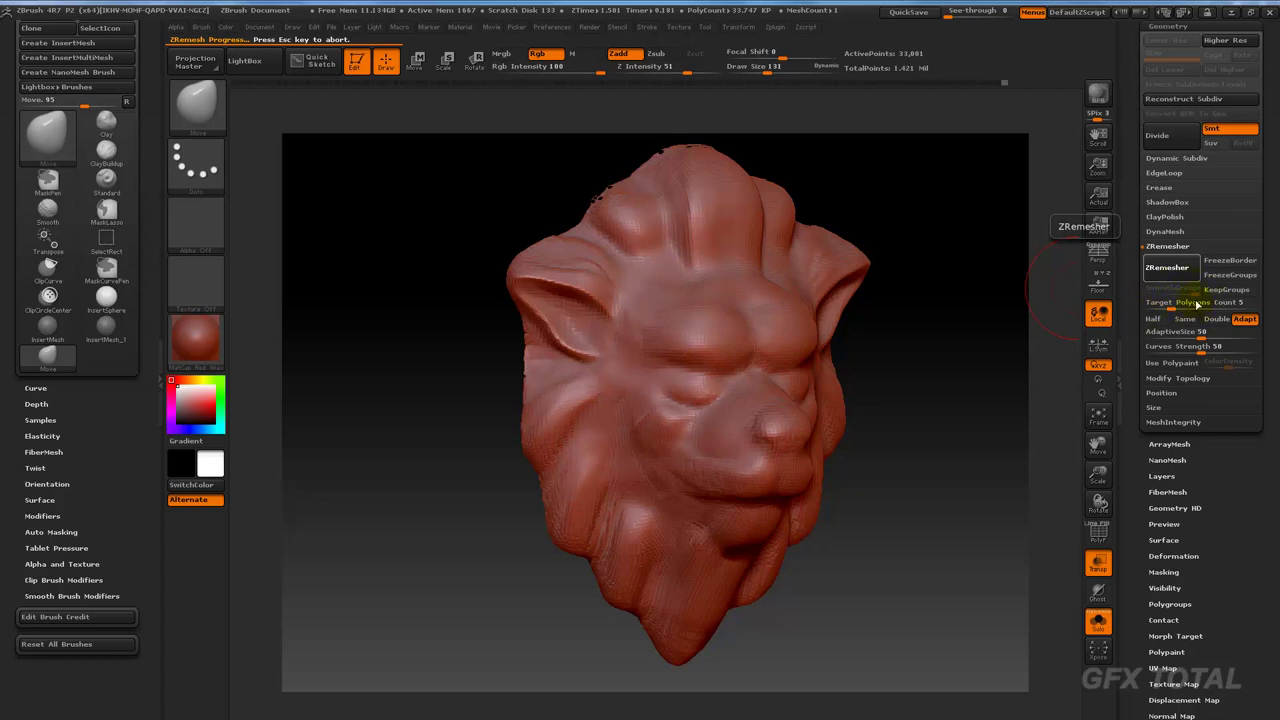
{"action": "mouse_move", "coordinate": [946, 276]}
{"action": "left_mouse_down"}
{"action": "mouse_move", "coordinate": [961, 335]}
{"action": "mouse_move", "coordinate": [908, 280]}
{"action": "mouse_move", "coordinate": [670, 270]}
{"action": "left_mouse_up"}
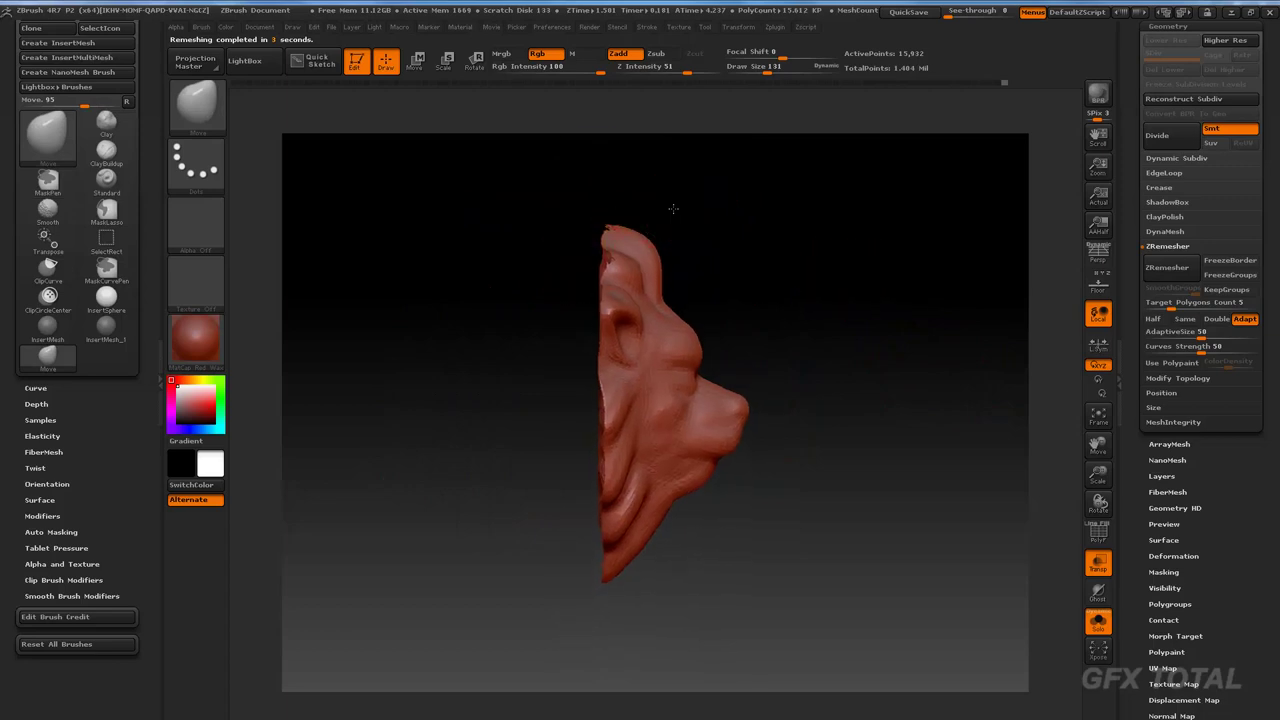
Check the remeshed wireframe, then from a side profile mask all but a strip along the flat back.
{"action": "left_click_drag", "start_coordinate": [673, 208], "coordinate": [600, 215]}
{"action": "left_click", "coordinate": [1096, 532]}
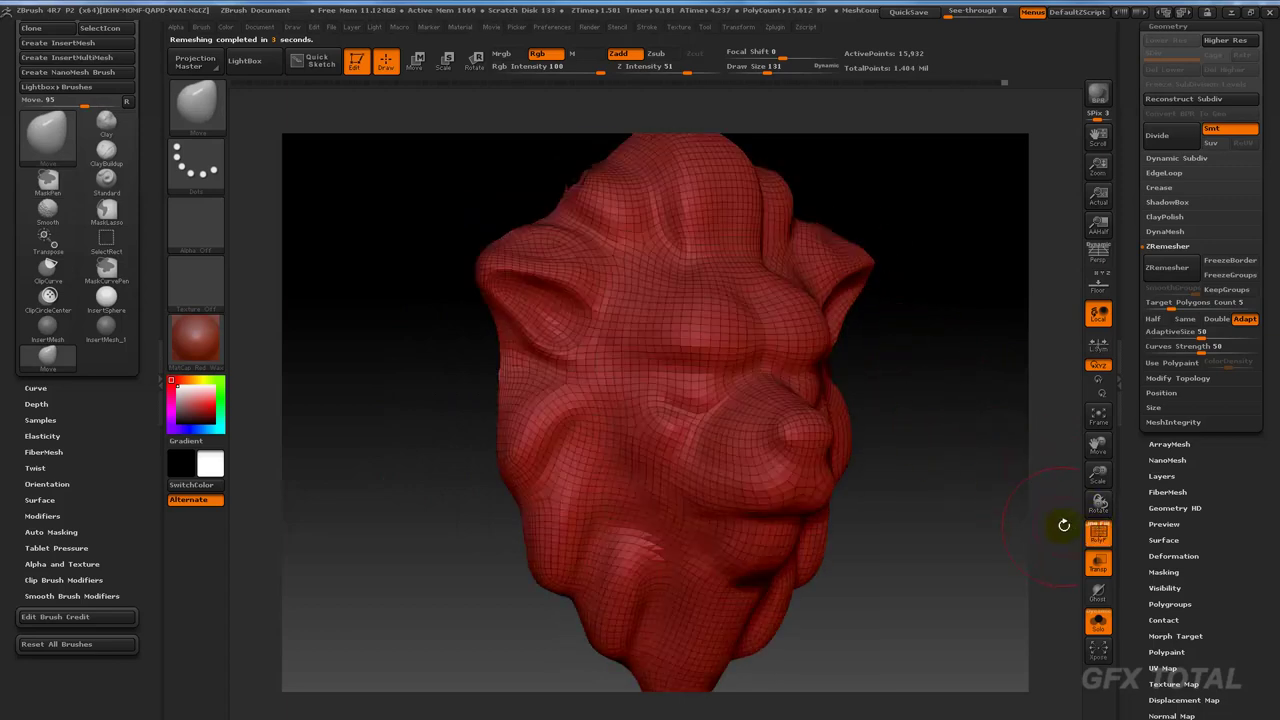
{"action": "left_click", "coordinate": [1096, 537]}
{"action": "left_click_drag", "start_coordinate": [980, 466], "coordinate": [611, 188]}
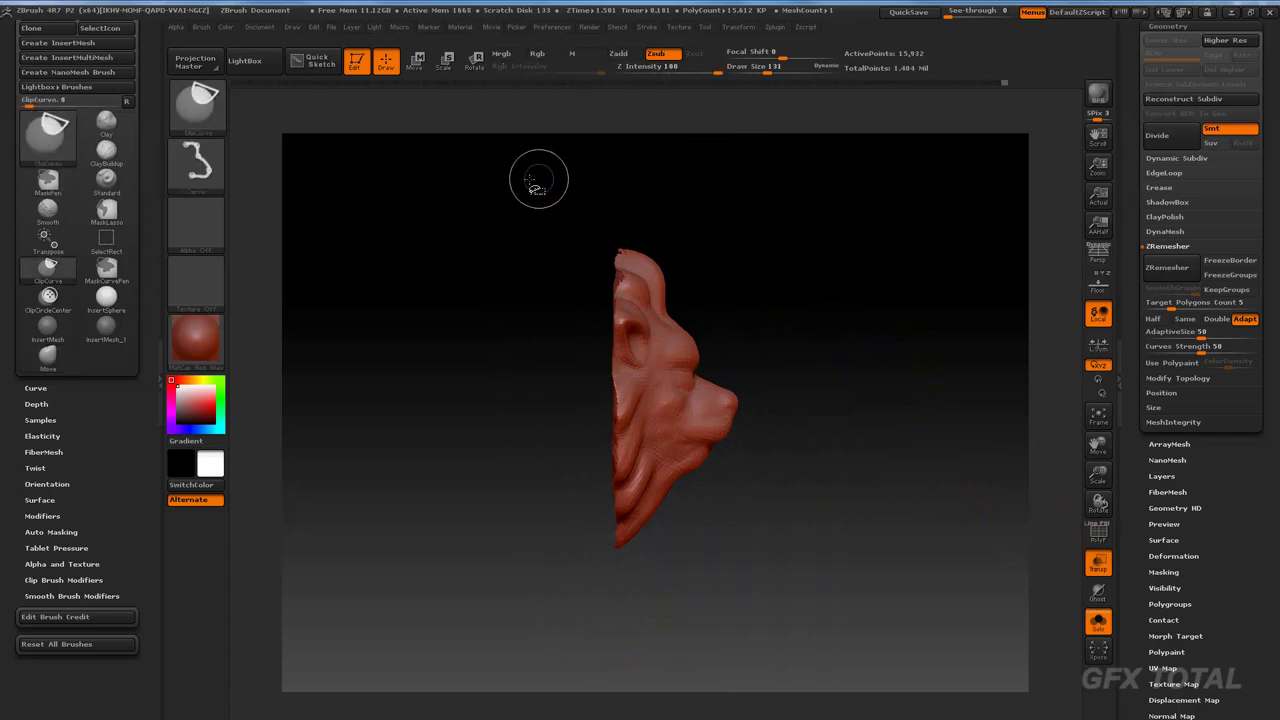
{"action": "left_click_drag", "start_coordinate": [460, 172], "coordinate": [668, 535], "text": "ctrl+shift"}
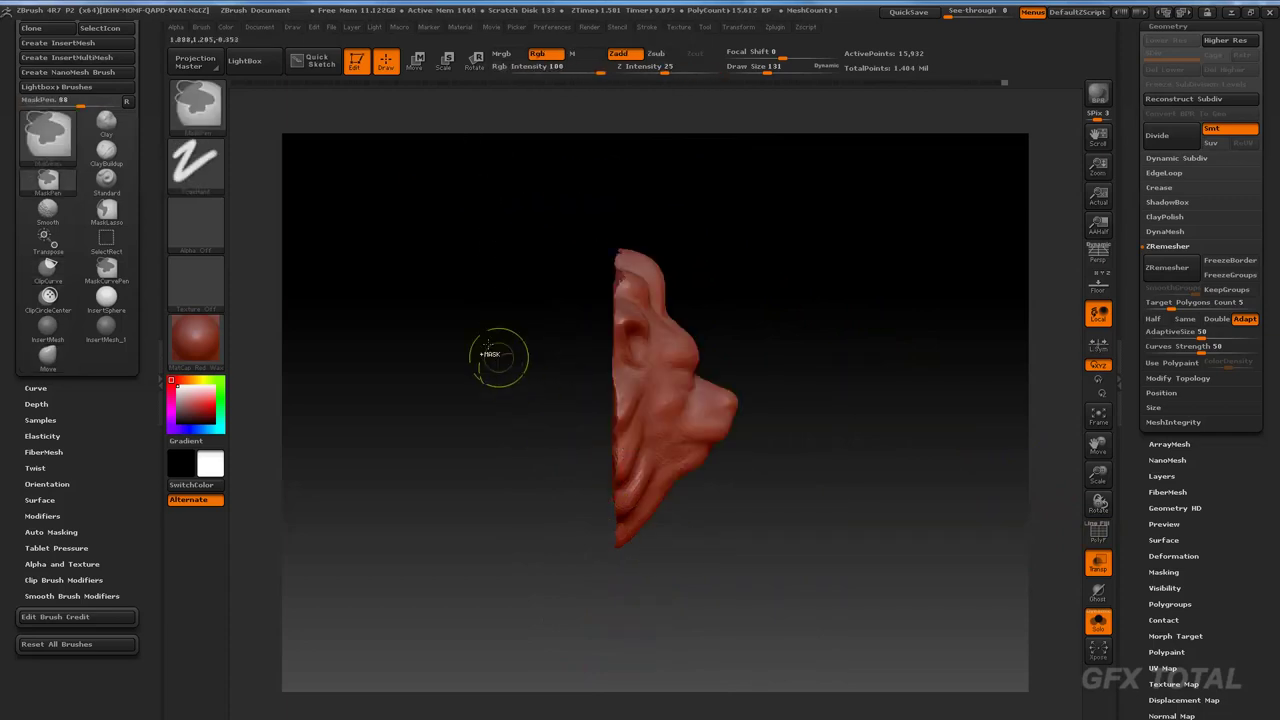
{"action": "left_click", "coordinate": [196, 101]}
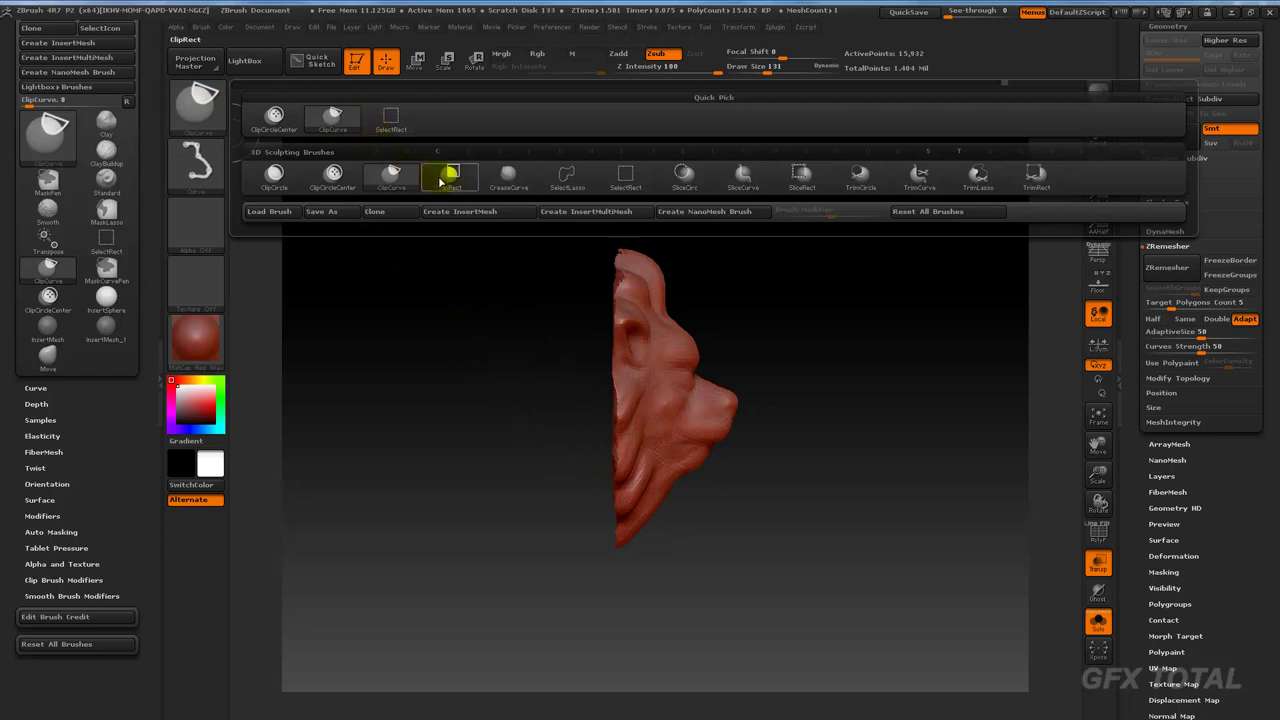
{"action": "left_click_drag", "start_coordinate": [487, 202], "coordinate": [622, 590], "text": "ctrl"}
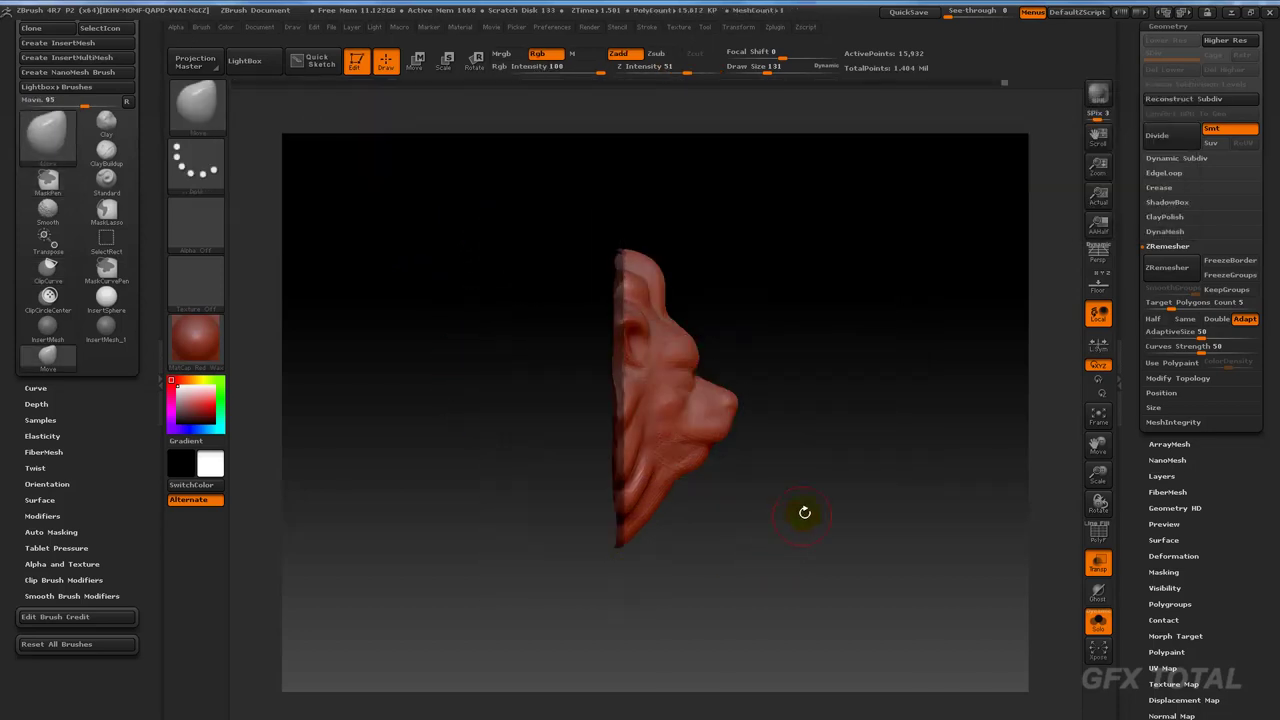
Invert the mask, pull the free back strip outward to thicken it, then clear the mask.
{"action": "left_click", "coordinate": [845, 467], "text": "ctrl"}
{"action": "key", "text": "w"}
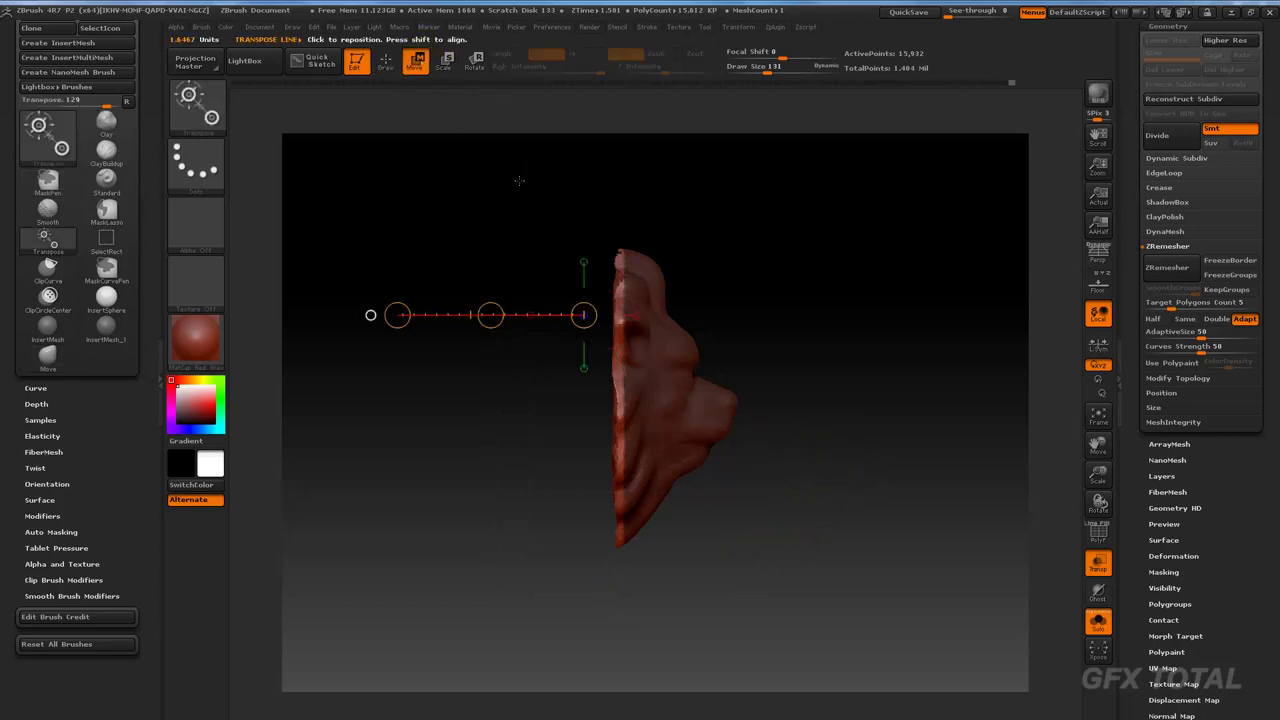
{"action": "left_click_drag", "start_coordinate": [490, 315], "coordinate": [443, 319], "text": "ctrl"}
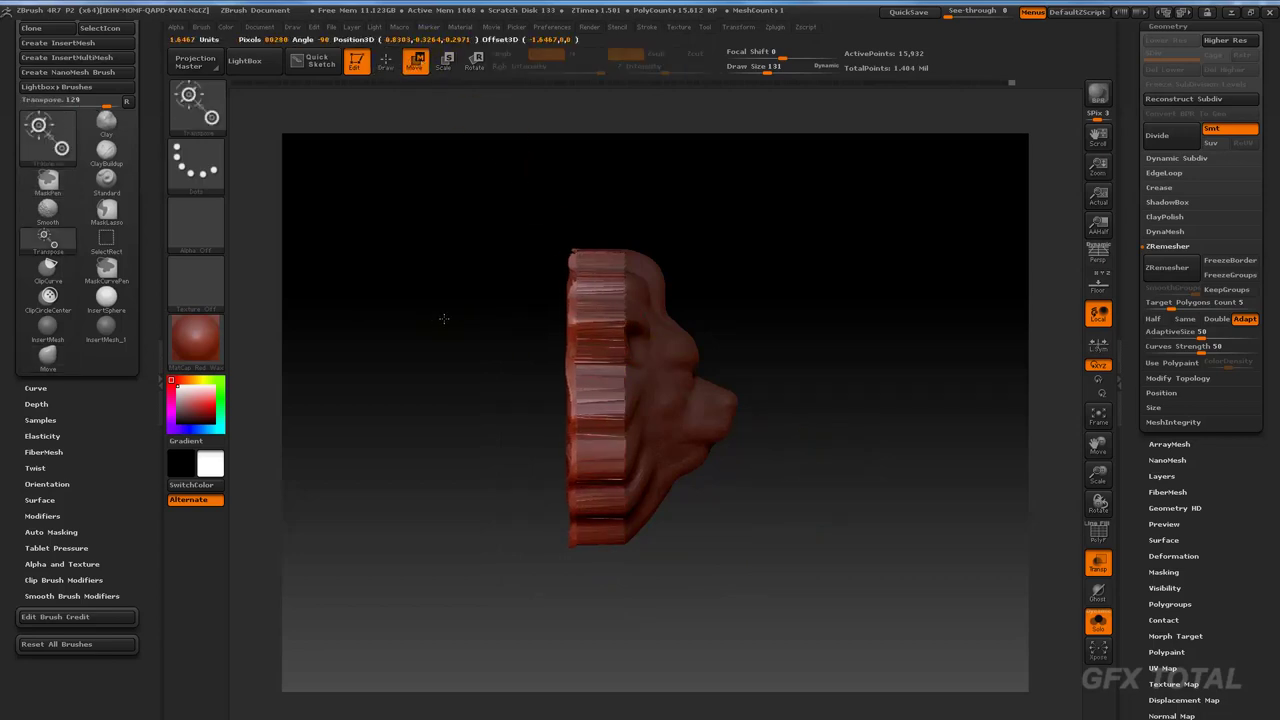
{"action": "left_click_drag", "start_coordinate": [741, 257], "coordinate": [760, 270], "text": "ctrl"}
{"action": "left_click", "coordinate": [385, 60]}
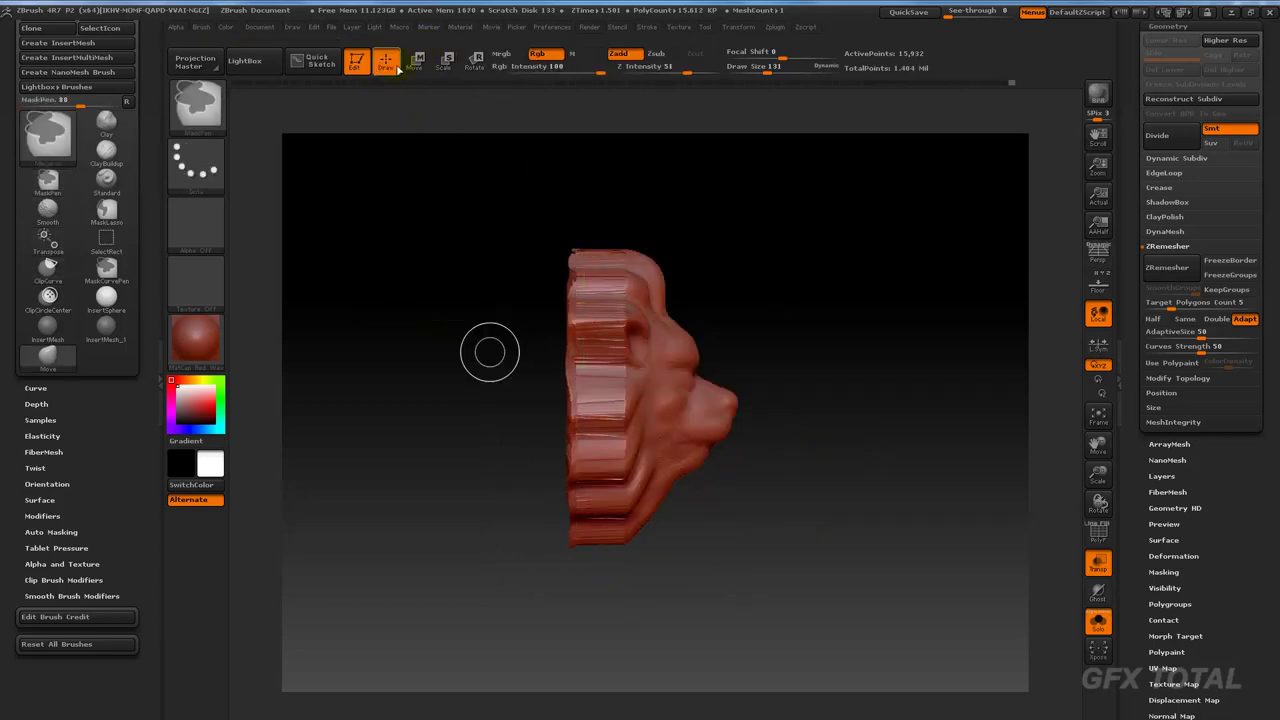
Cut the thickened back flat with a vertical ClipCurve line and smooth the lower cut face.
{"action": "mouse_move", "coordinate": [570, 190]}
{"action": "left_mouse_down", "text": "ctrl+shift"}
{"action": "mouse_move", "coordinate": [551, 594]}
{"action": "mouse_move", "coordinate": [578, 610]}
{"action": "mouse_move", "coordinate": [683, 580]}
{"action": "left_mouse_up", "text": "ctrl+shift"}
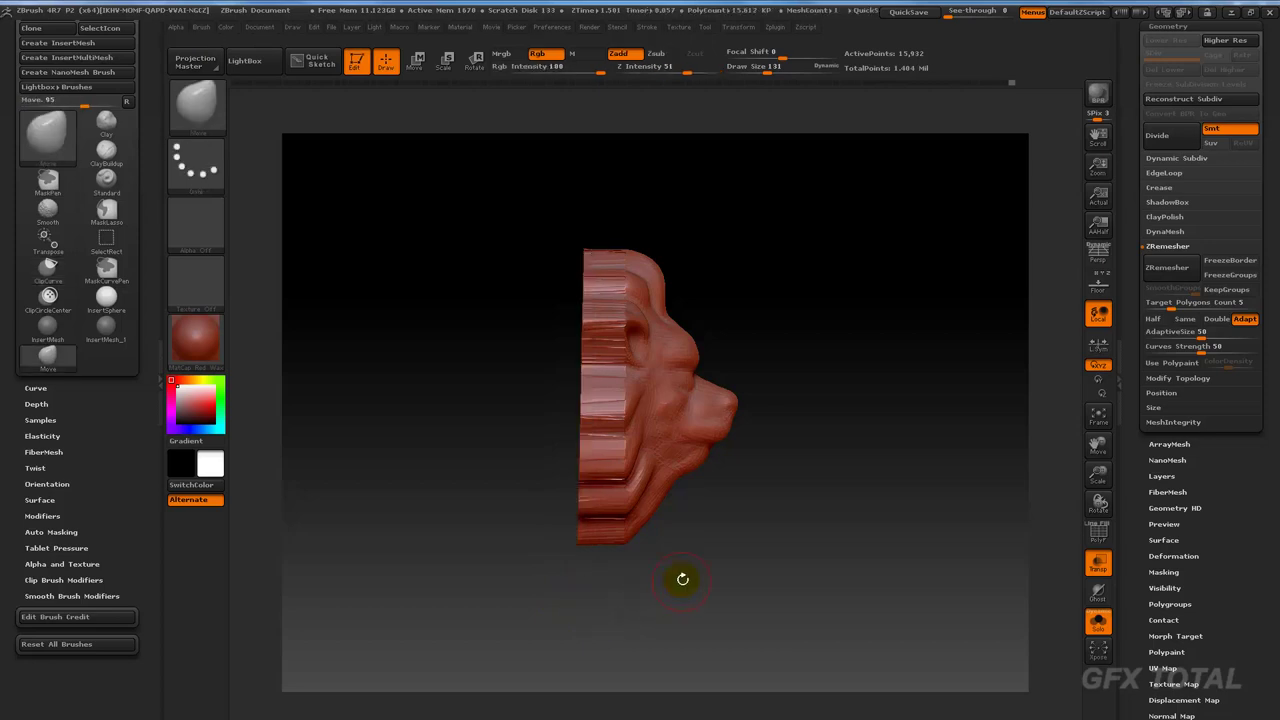
{"action": "key", "text": "ctrl+z"}
{"action": "mouse_move", "coordinate": [578, 600]}
{"action": "left_mouse_down", "text": "ctrl+shift"}
{"action": "mouse_move", "coordinate": [604, 221]}
{"action": "mouse_move", "coordinate": [574, 180]}
{"action": "mouse_move", "coordinate": [583, 171]}
{"action": "mouse_move", "coordinate": [611, 186]}
{"action": "left_mouse_up", "text": "ctrl+shift"}
{"action": "mouse_move", "coordinate": [817, 271]}
{"action": "left_mouse_down"}
{"action": "mouse_move", "coordinate": [903, 297]}
{"action": "mouse_move", "coordinate": [908, 348]}
{"action": "mouse_move", "coordinate": [880, 363]}
{"action": "mouse_move", "coordinate": [915, 373]}
{"action": "mouse_move", "coordinate": [903, 366]}
{"action": "mouse_move", "coordinate": [920, 323]}
{"action": "mouse_move", "coordinate": [910, 372]}
{"action": "mouse_move", "coordinate": [926, 400]}
{"action": "left_mouse_up"}
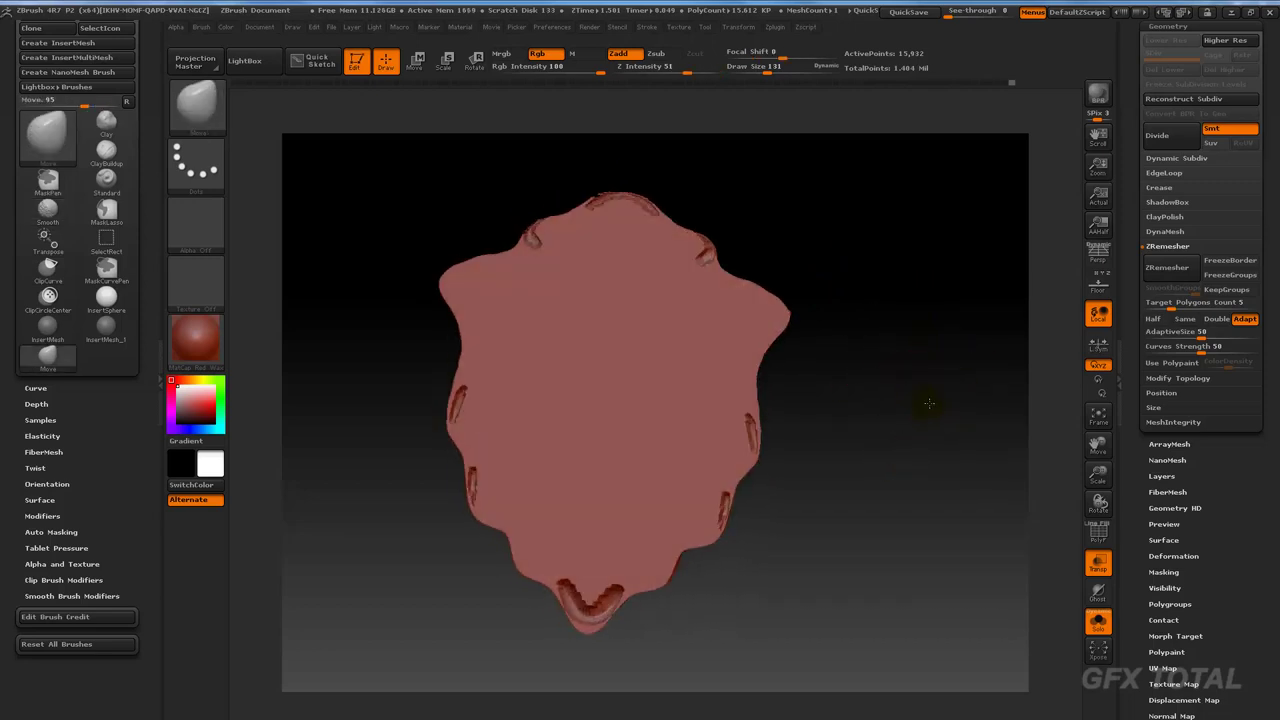
{"action": "left_click_drag", "start_coordinate": [563, 611], "coordinate": [597, 553], "text": "shift"}
{"action": "mouse_move", "coordinate": [760, 545]}
{"action": "left_mouse_down"}
{"action": "mouse_move", "coordinate": [763, 617]}
{"action": "mouse_move", "coordinate": [767, 510]}
{"action": "mouse_move", "coordinate": [806, 551]}
{"action": "mouse_move", "coordinate": [800, 540]}
{"action": "left_mouse_up"}
Mask a rectangular strip over the model, invert it so only the strip is free, and orbit to check.
{"action": "mouse_move", "coordinate": [404, 191]}
{"action": "left_mouse_down", "text": "ctrl"}
{"action": "mouse_move", "coordinate": [463, 286]}
{"action": "mouse_move", "coordinate": [597, 663]}
{"action": "left_mouse_up", "text": "ctrl"}
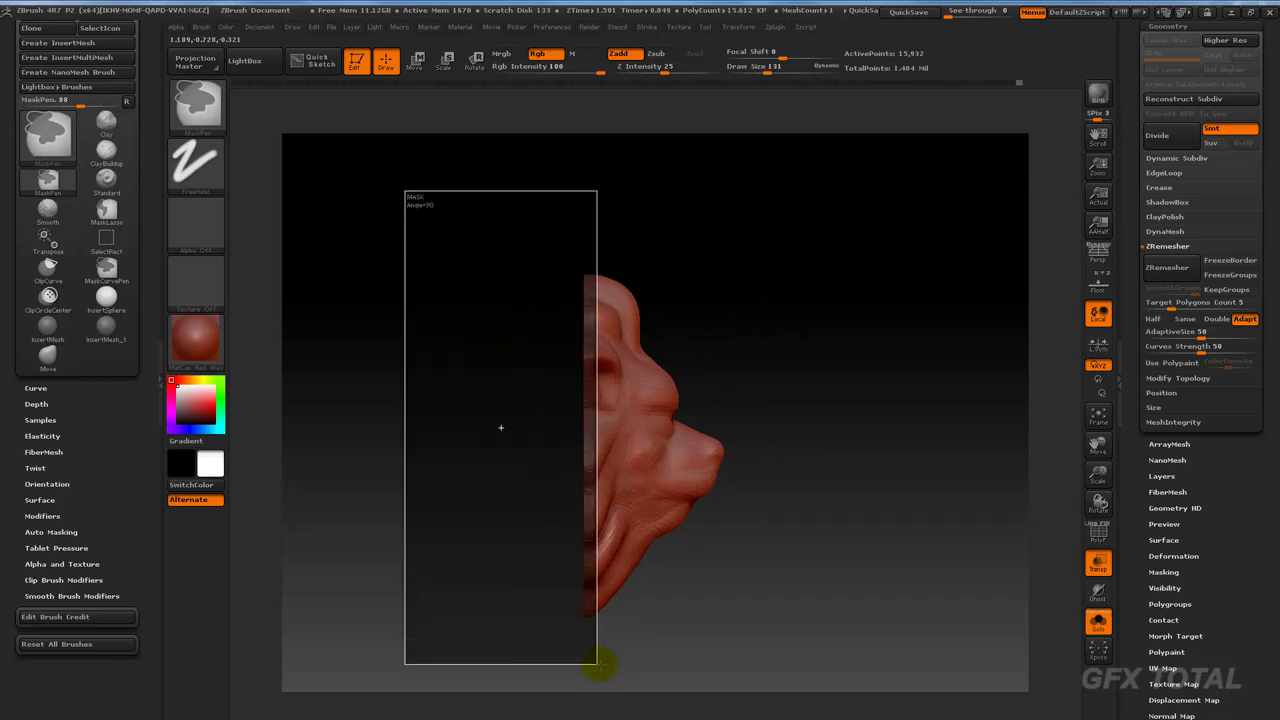
{"action": "left_click", "coordinate": [791, 551], "text": "ctrl"}
{"action": "left_click", "coordinate": [415, 63]}
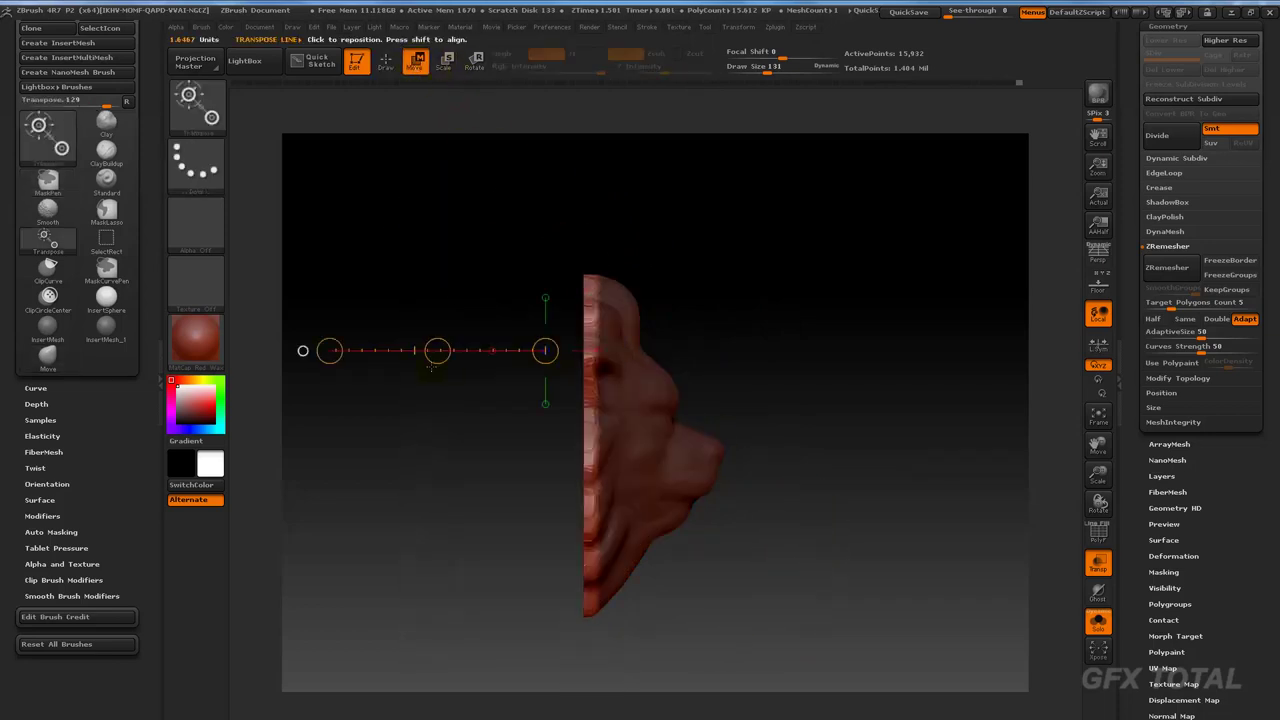
{"action": "mouse_move", "coordinate": [437, 350]}
{"action": "left_mouse_down"}
{"action": "mouse_move", "coordinate": [414, 354]}
{"action": "mouse_move", "coordinate": [817, 345]}
{"action": "mouse_move", "coordinate": [429, 363]}
{"action": "mouse_move", "coordinate": [814, 349]}
{"action": "mouse_move", "coordinate": [643, 550]}
{"action": "left_mouse_up"}
{"action": "mouse_move", "coordinate": [590, 610]}
{"action": "left_mouse_down"}
{"action": "mouse_move", "coordinate": [789, 600]}
{"action": "mouse_move", "coordinate": [731, 571]}
{"action": "mouse_move", "coordinate": [743, 591]}
{"action": "mouse_move", "coordinate": [808, 578]}
{"action": "mouse_move", "coordinate": [780, 569]}
{"action": "mouse_move", "coordinate": [811, 614]}
{"action": "mouse_move", "coordinate": [857, 521]}
{"action": "left_mouse_up"}
With ClayBuildup, build mirrored bumps on the bottom tip, lower sides, upper corners and top centre of the back rim.
{"action": "left_click", "coordinate": [196, 100]}
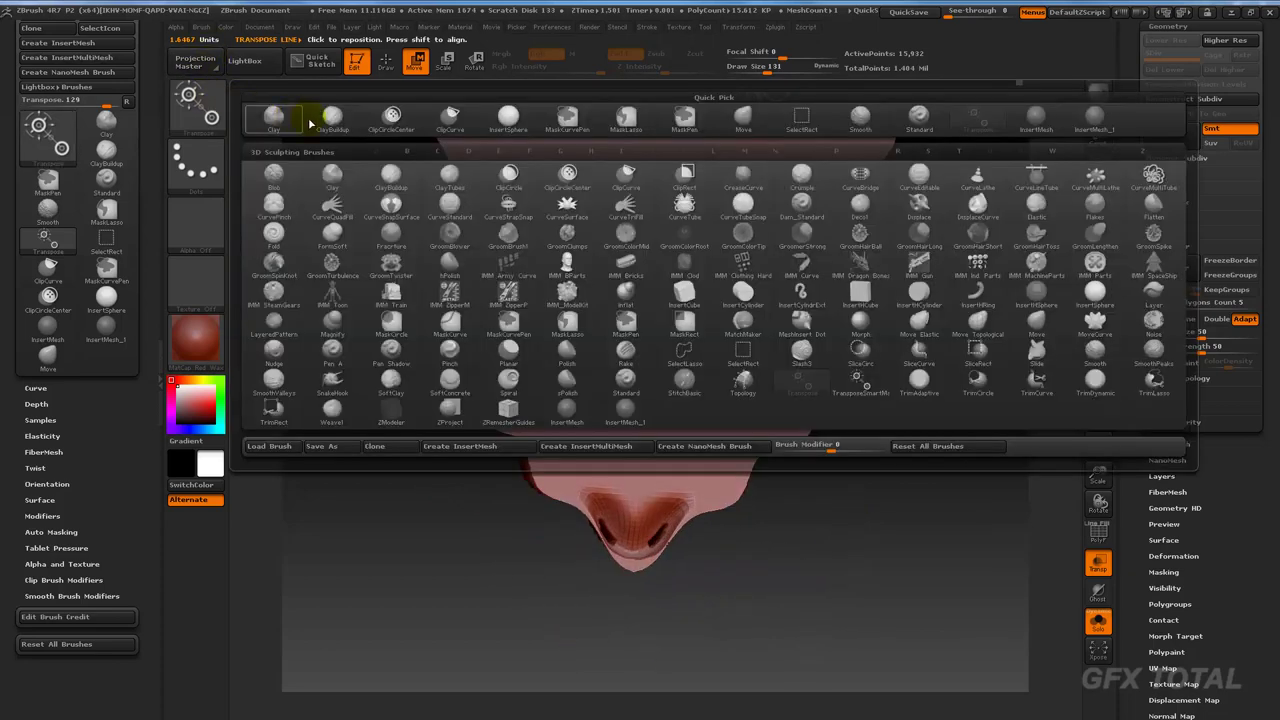
{"action": "left_click", "coordinate": [337, 120]}
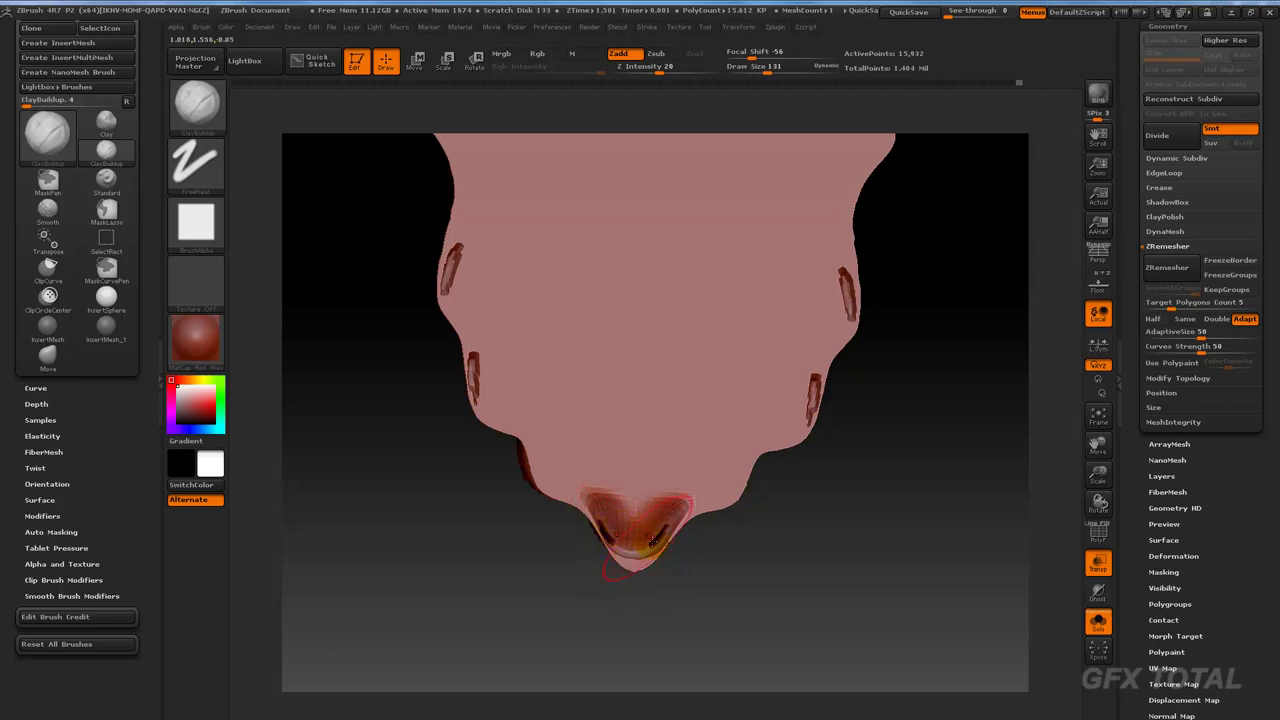
{"action": "mouse_move", "coordinate": [620, 530]}
{"action": "left_mouse_down"}
{"action": "mouse_move", "coordinate": [630, 525]}
{"action": "mouse_move", "coordinate": [610, 530]}
{"action": "mouse_move", "coordinate": [594, 508]}
{"action": "left_mouse_up"}
{"action": "left_click_drag", "start_coordinate": [480, 377], "coordinate": [477, 360]}
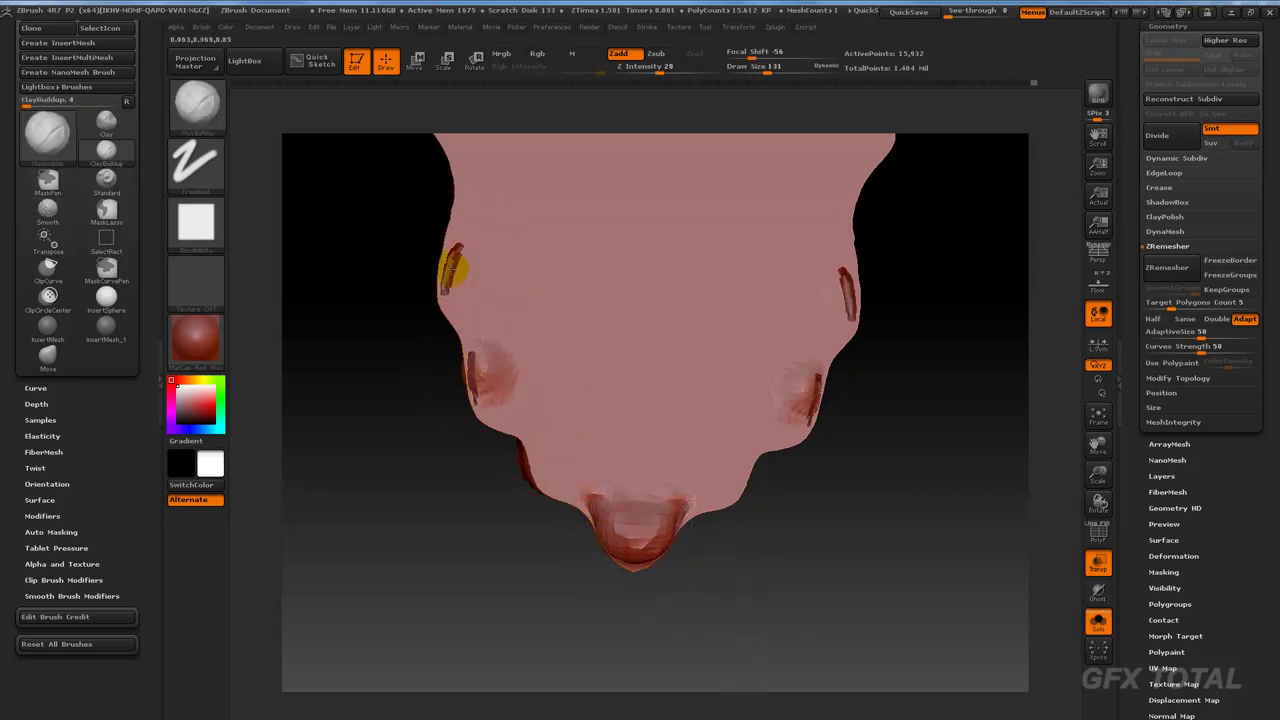
{"action": "left_click_drag", "start_coordinate": [443, 271], "coordinate": [480, 251]}
{"action": "mouse_move", "coordinate": [777, 409]}
{"action": "left_mouse_down"}
{"action": "mouse_move", "coordinate": [808, 405]}
{"action": "mouse_move", "coordinate": [834, 286]}
{"action": "left_mouse_up"}
{"action": "left_click_drag", "start_coordinate": [930, 220], "coordinate": [718, 286]}
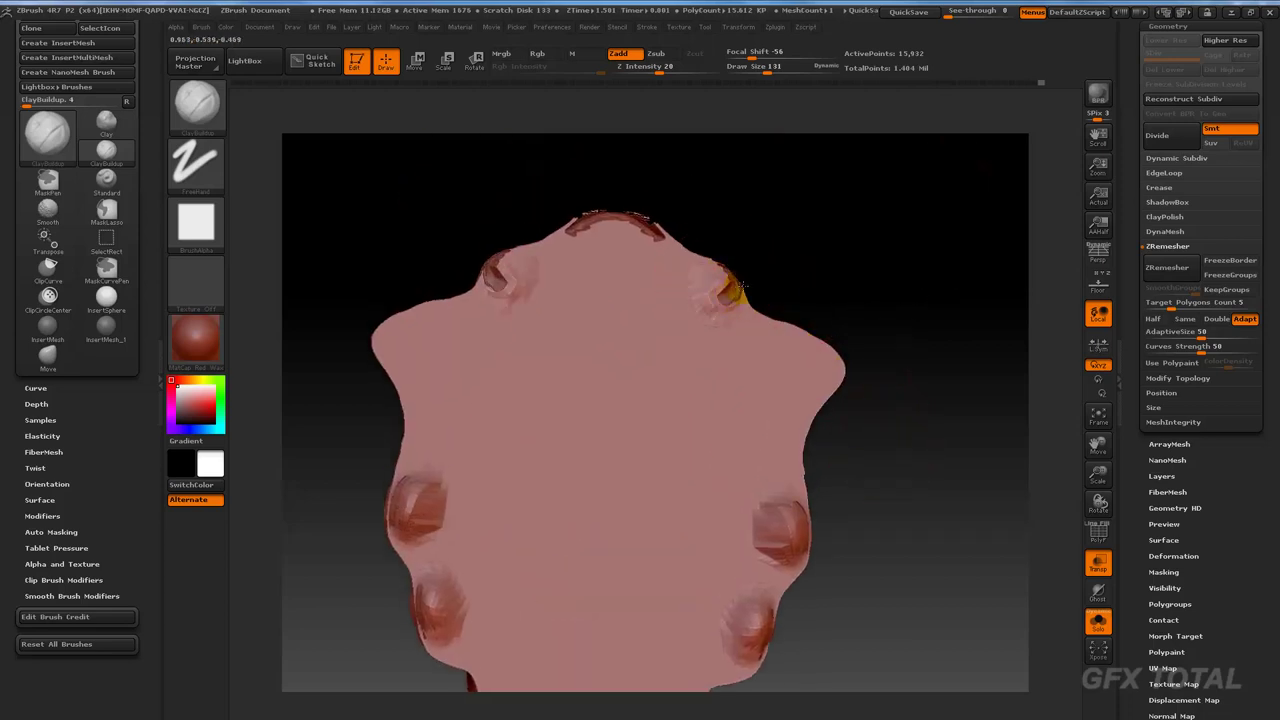
{"action": "left_click_drag", "start_coordinate": [640, 228], "coordinate": [596, 220]}
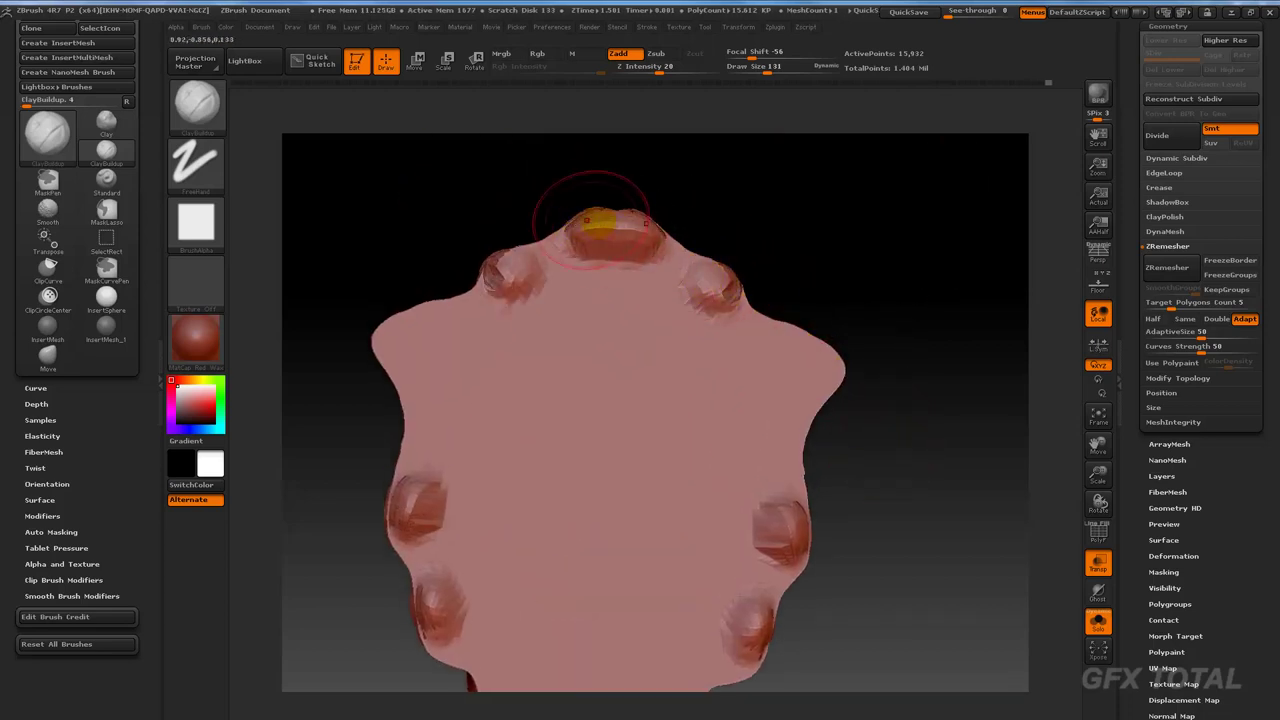
{"action": "left_click_drag", "start_coordinate": [508, 266], "coordinate": [491, 271]}
{"action": "left_click_drag", "start_coordinate": [820, 165], "coordinate": [905, 229]}
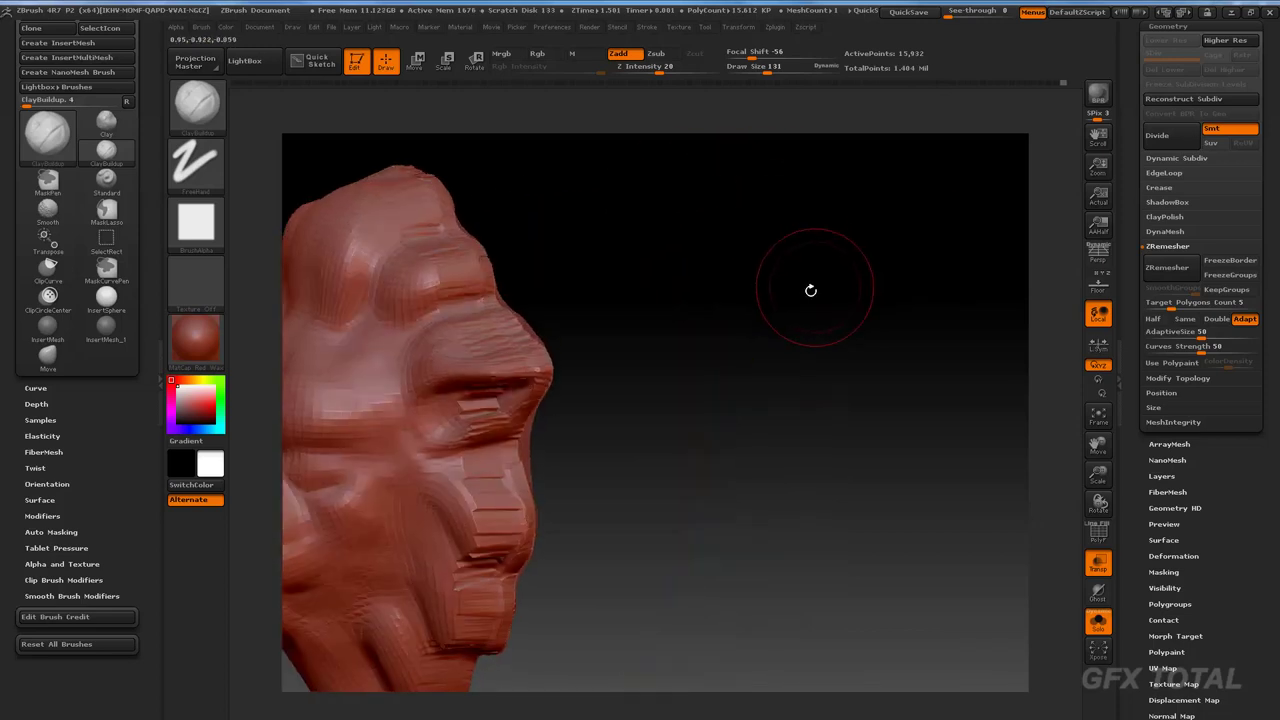
{"action": "mouse_move", "coordinate": [811, 289]}
{"action": "left_mouse_down"}
{"action": "mouse_move", "coordinate": [940, 337]}
{"action": "mouse_move", "coordinate": [1015, 320]}
{"action": "left_mouse_up"}
DynaMesh the lion head into an even mesh of 41,237 points.
{"action": "left_click", "coordinate": [1168, 231]}
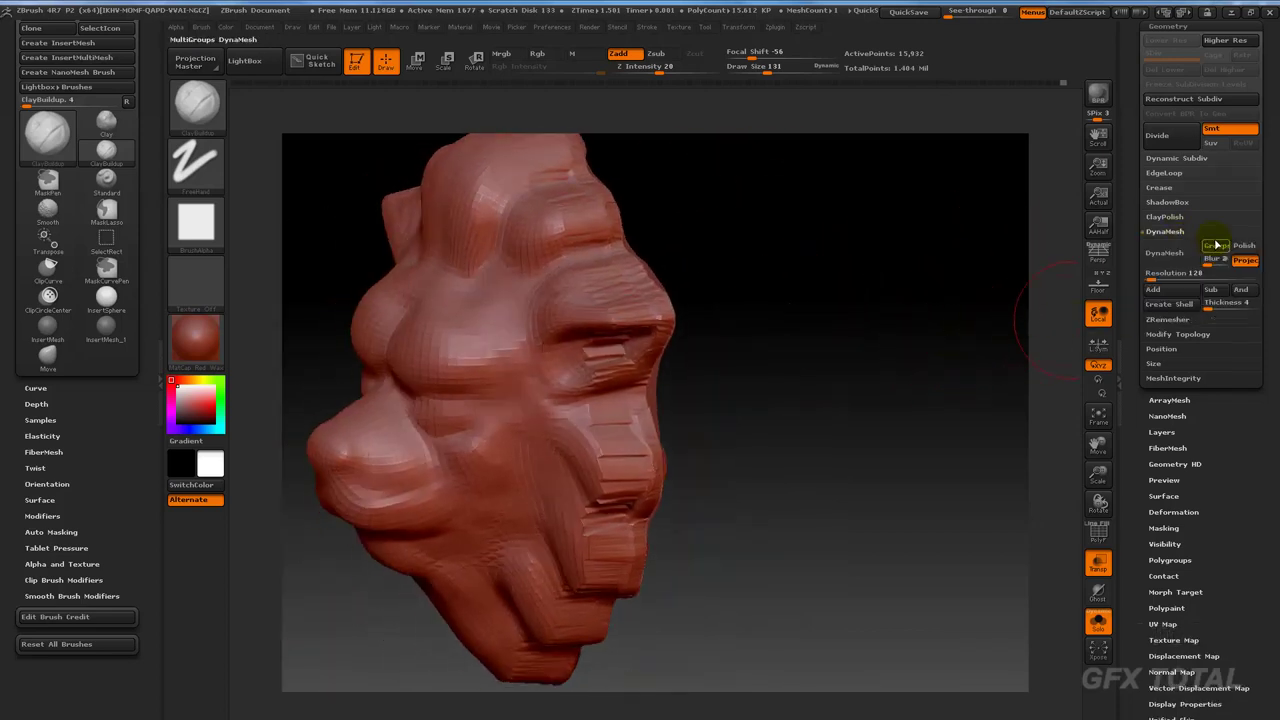
{"action": "left_click", "coordinate": [1170, 252]}
{"action": "left_click_drag", "start_coordinate": [882, 315], "coordinate": [952, 319]}
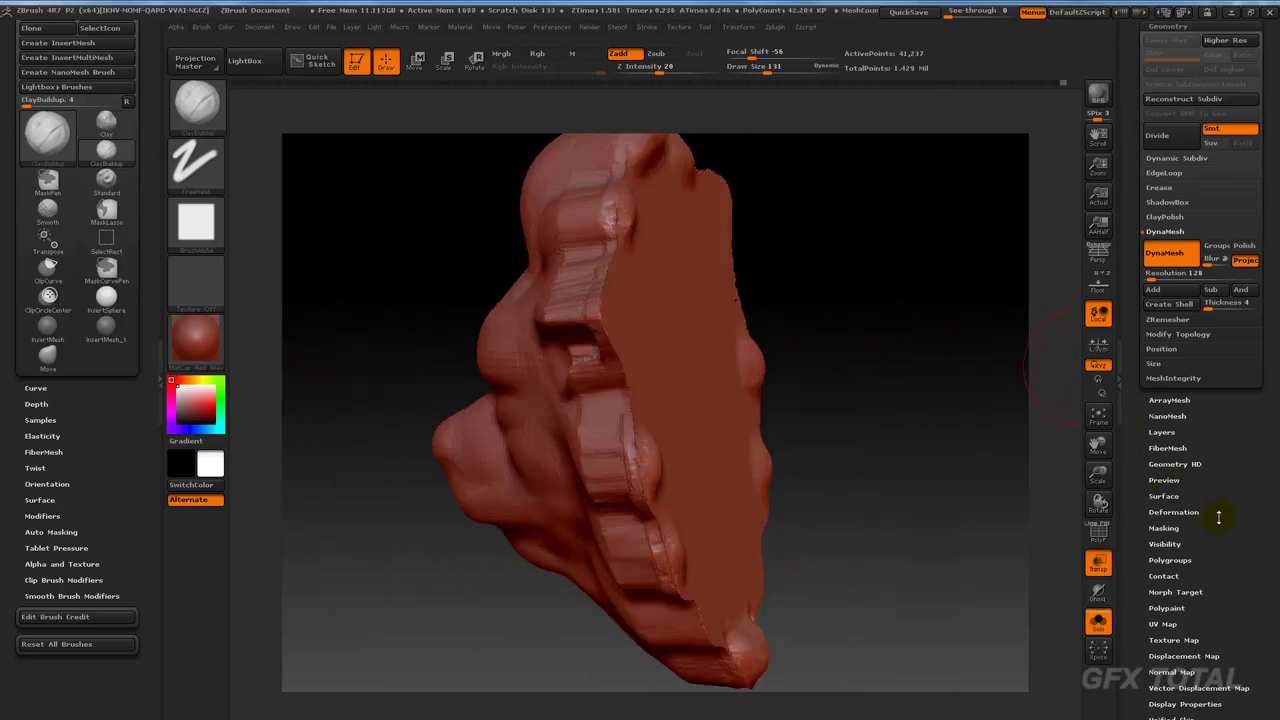
{"action": "left_click_drag", "start_coordinate": [1219, 516], "coordinate": [1192, 474]}
Polish the head's surface with Deformation > Polish and save the project.
{"action": "left_click", "coordinate": [1178, 476]}
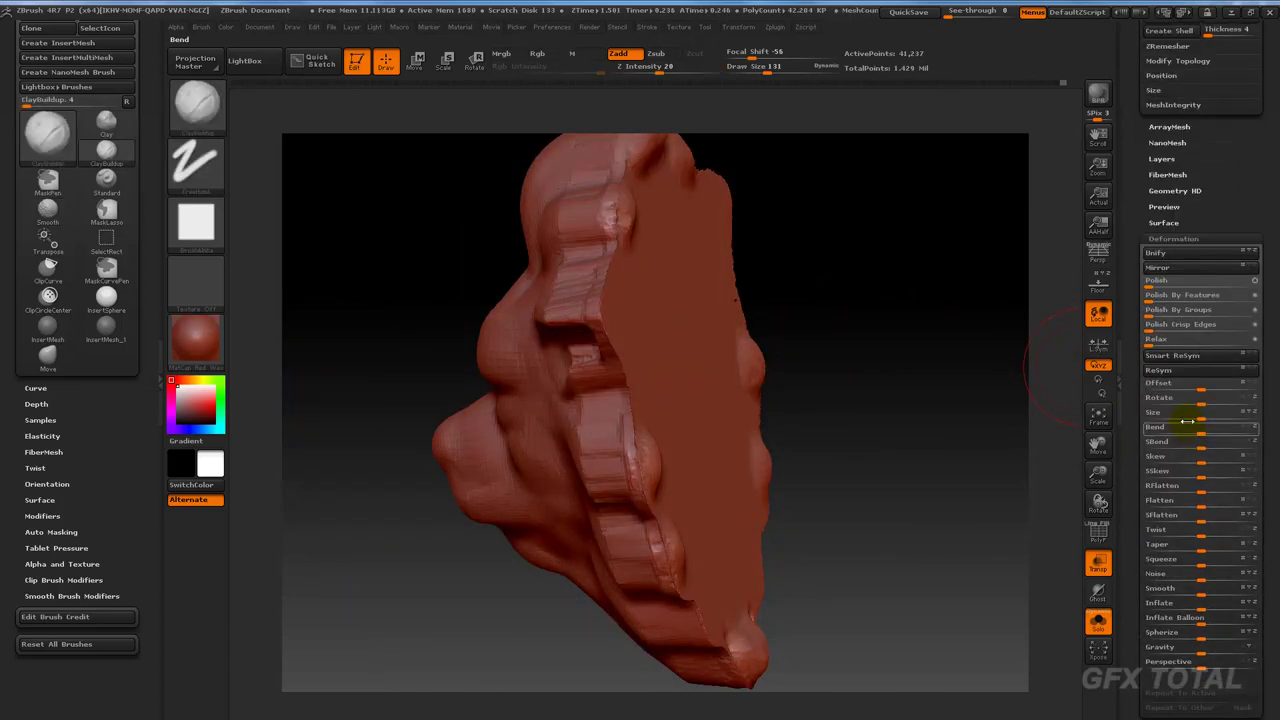
{"action": "left_click", "coordinate": [1155, 283]}
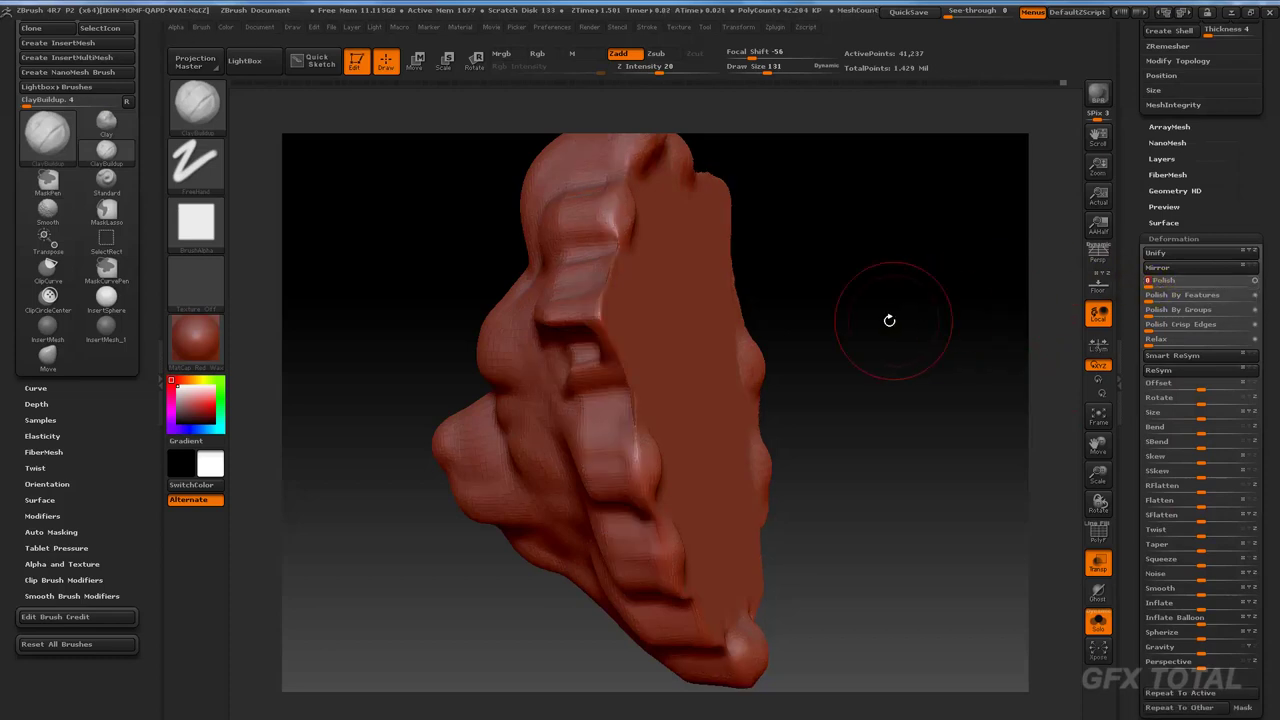
{"action": "mouse_move", "coordinate": [883, 320]}
{"action": "left_mouse_down"}
{"action": "mouse_move", "coordinate": [864, 357]}
{"action": "mouse_move", "coordinate": [848, 325]}
{"action": "left_mouse_up"}
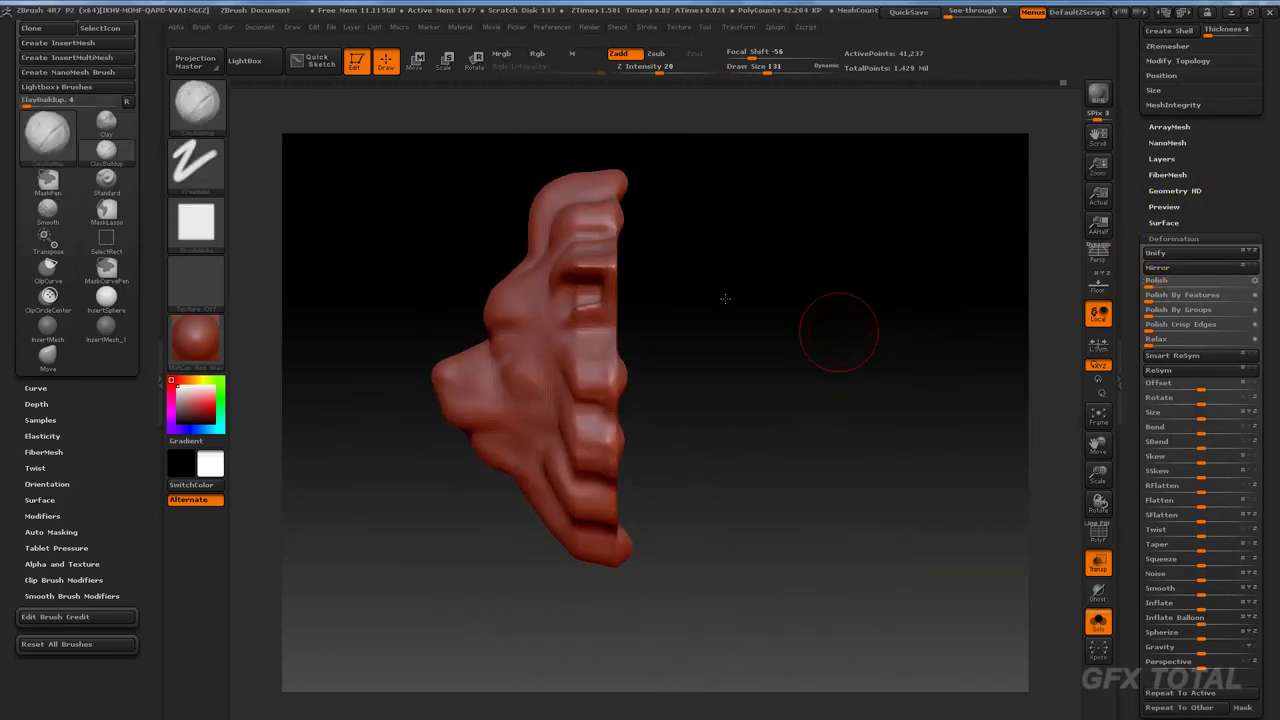
{"action": "key", "text": "ctrl+s"}
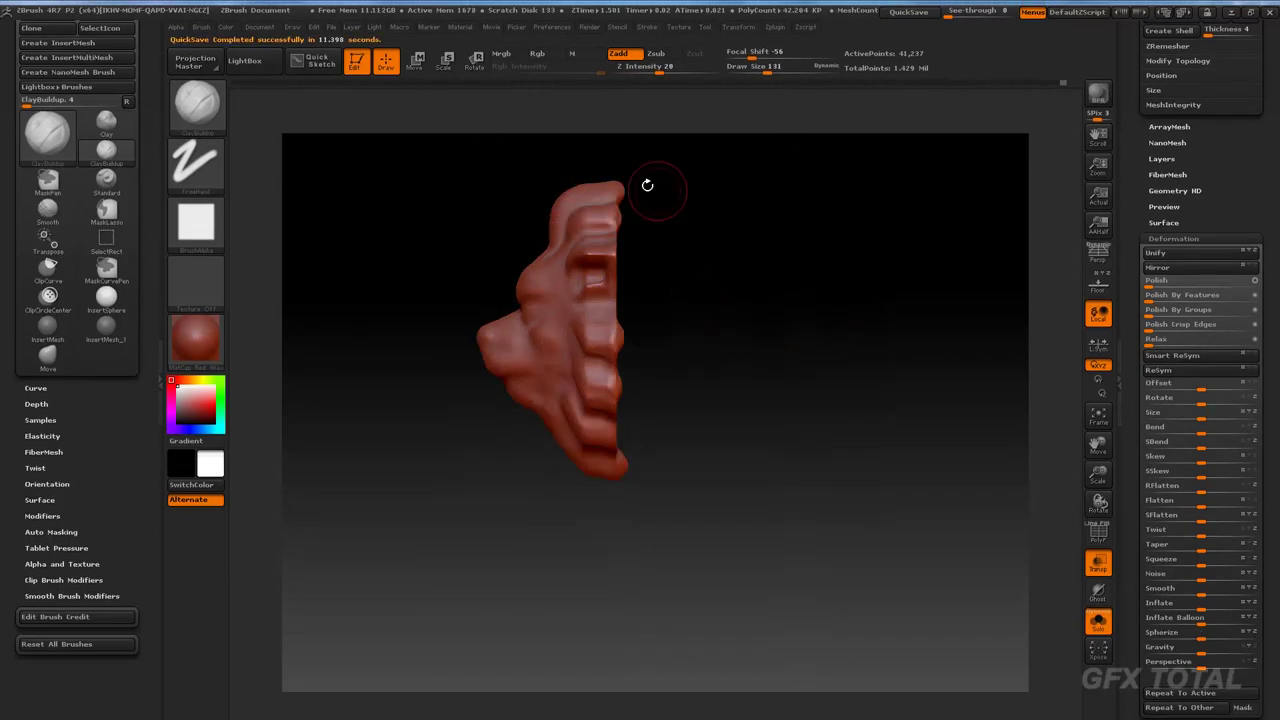
After undoing a test clip, trim the ear's top edge with curved ClipCurve cuts, leaving 39,863 points.
{"action": "key", "text": "ctrl+shift"}
{"action": "left_click_drag", "start_coordinate": [624, 478], "coordinate": [610, 504], "text": "ctrl+shift"}
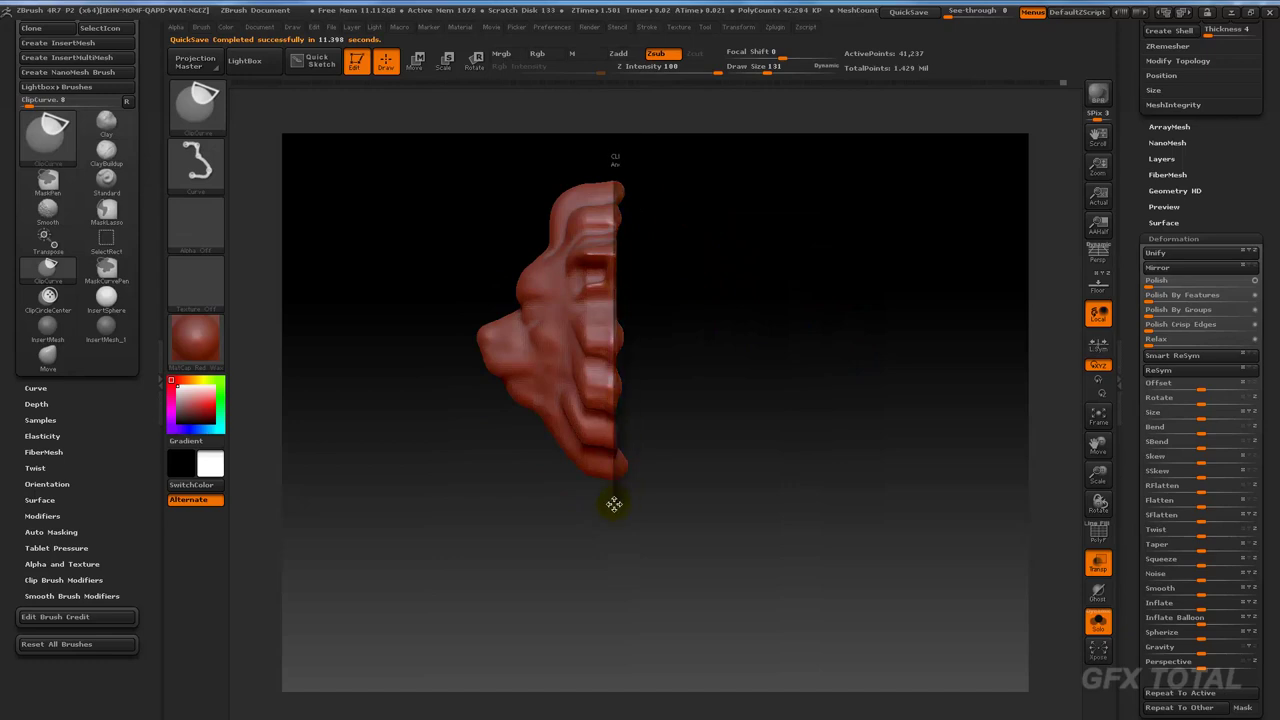
{"action": "key", "text": "ctrl+z"}
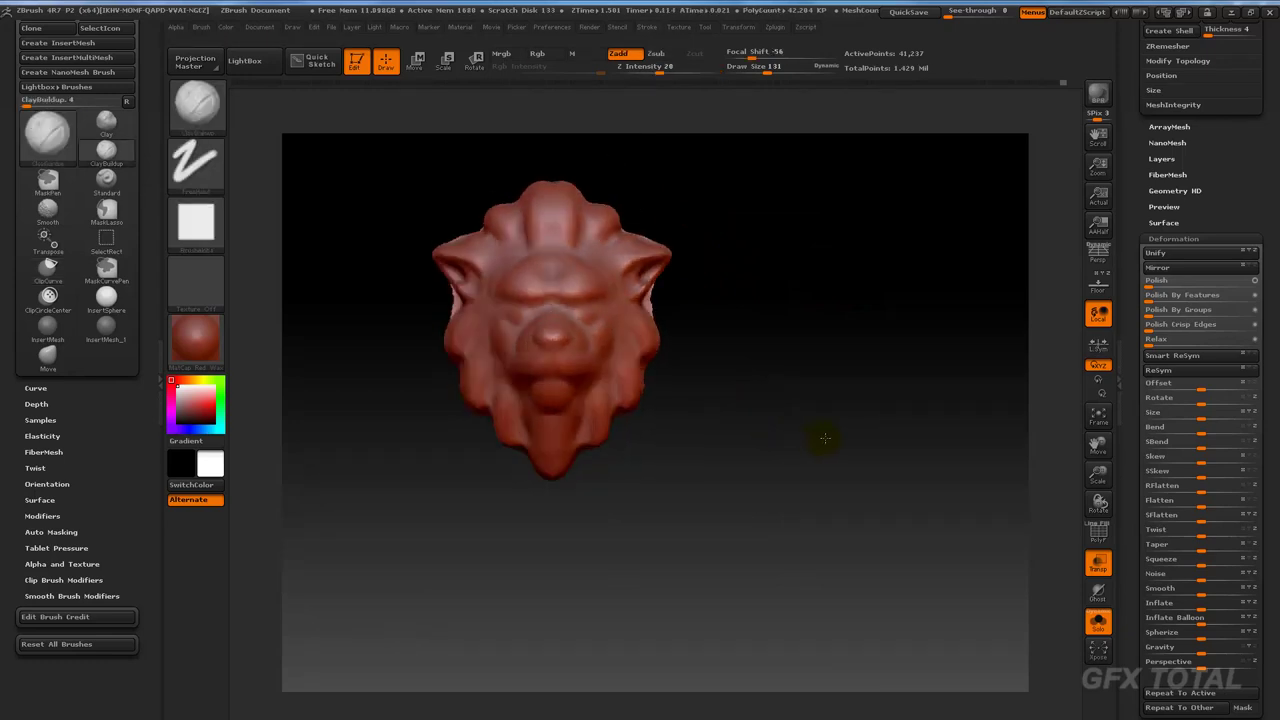
{"action": "mouse_move", "coordinate": [820, 434]}
{"action": "left_mouse_down"}
{"action": "mouse_move", "coordinate": [809, 449]}
{"action": "mouse_move", "coordinate": [786, 420]}
{"action": "mouse_move", "coordinate": [797, 427]}
{"action": "mouse_move", "coordinate": [786, 354]}
{"action": "mouse_move", "coordinate": [743, 334]}
{"action": "mouse_move", "coordinate": [726, 330]}
{"action": "mouse_move", "coordinate": [678, 381]}
{"action": "left_mouse_up"}
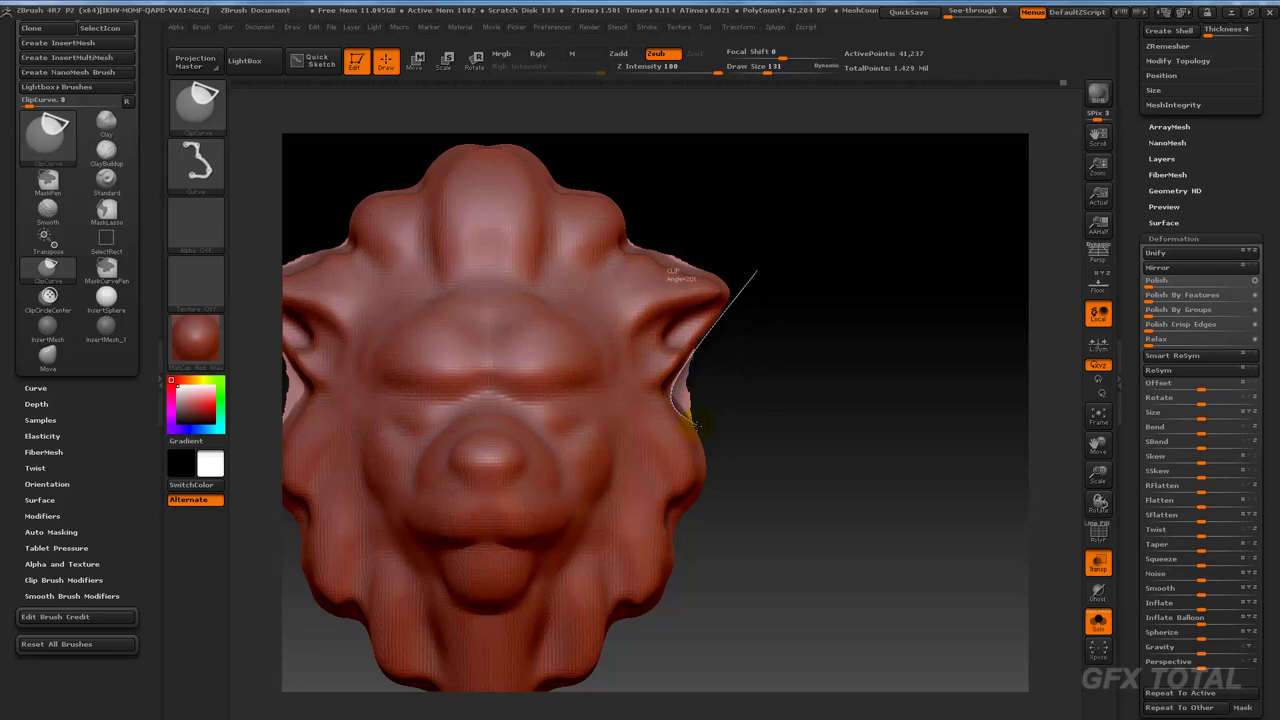
{"action": "mouse_move", "coordinate": [706, 428]}
{"action": "left_mouse_down", "text": "ctrl+shift"}
{"action": "mouse_move", "coordinate": [806, 409]}
{"action": "mouse_move", "coordinate": [780, 391]}
{"action": "mouse_move", "coordinate": [811, 334]}
{"action": "left_mouse_up", "text": "ctrl+shift"}
{"action": "left_click_drag", "start_coordinate": [652, 213], "coordinate": [704, 266], "text": "ctrl+shift"}
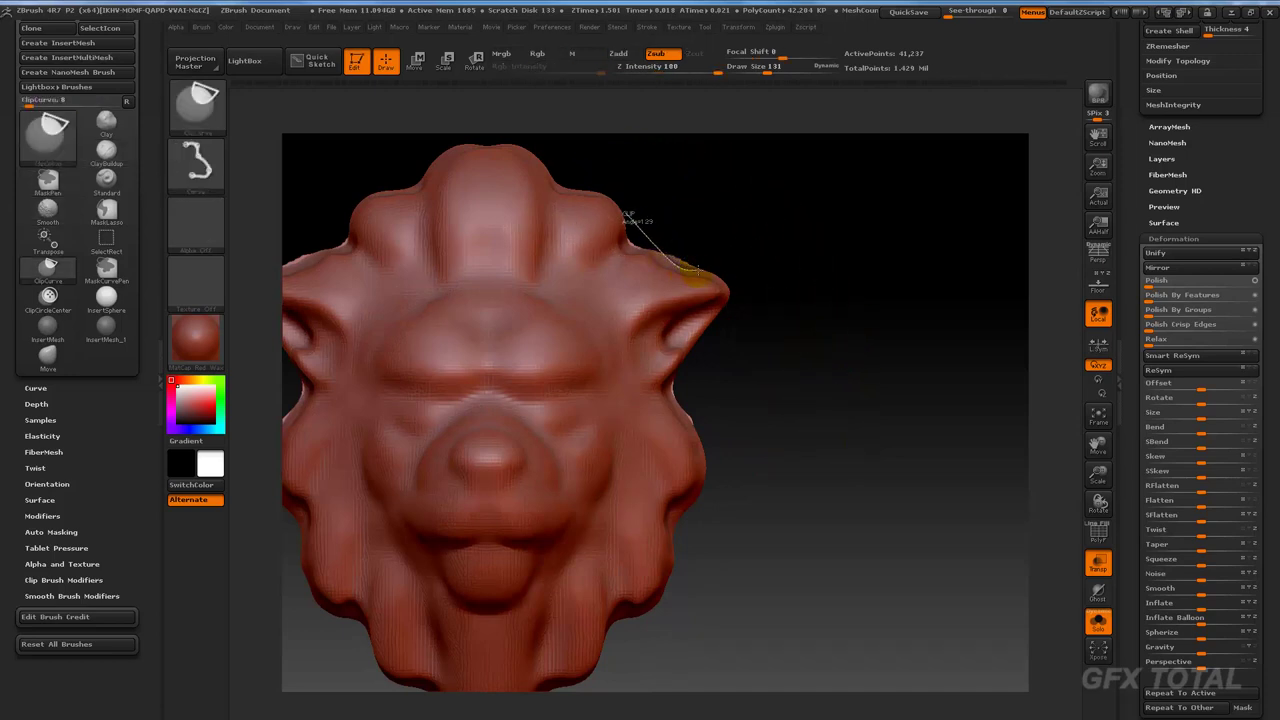
{"action": "mouse_move", "coordinate": [741, 280]}
{"action": "left_mouse_down", "text": "ctrl+shift"}
{"action": "mouse_move", "coordinate": [757, 271]}
{"action": "mouse_move", "coordinate": [829, 323]}
{"action": "mouse_move", "coordinate": [882, 276]}
{"action": "mouse_move", "coordinate": [877, 380]}
{"action": "mouse_move", "coordinate": [951, 380]}
{"action": "mouse_move", "coordinate": [908, 391]}
{"action": "mouse_move", "coordinate": [930, 397]}
{"action": "mouse_move", "coordinate": [686, 443]}
{"action": "left_mouse_up", "text": "ctrl+shift"}
Rotate the head to a front view and run ZRemesher for new even topology.
{"action": "left_click_drag", "start_coordinate": [843, 409], "coordinate": [944, 398]}
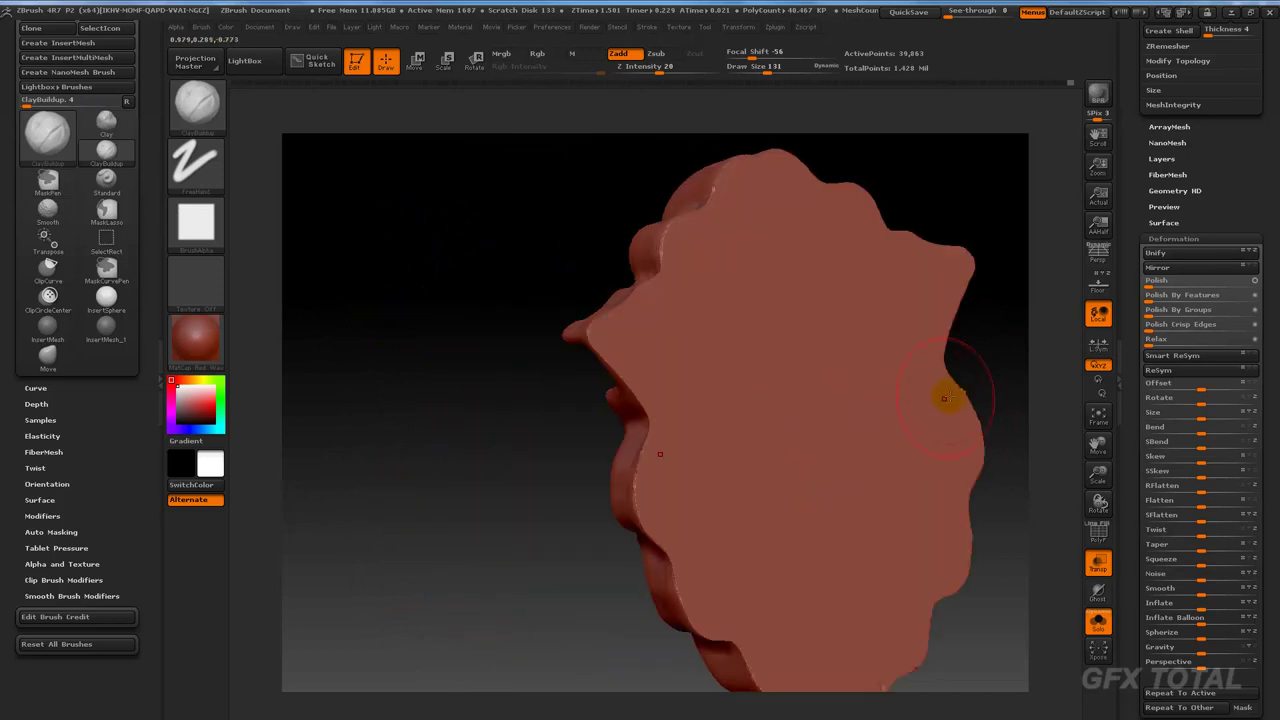
{"action": "left_click_drag", "start_coordinate": [1013, 361], "coordinate": [1040, 330]}
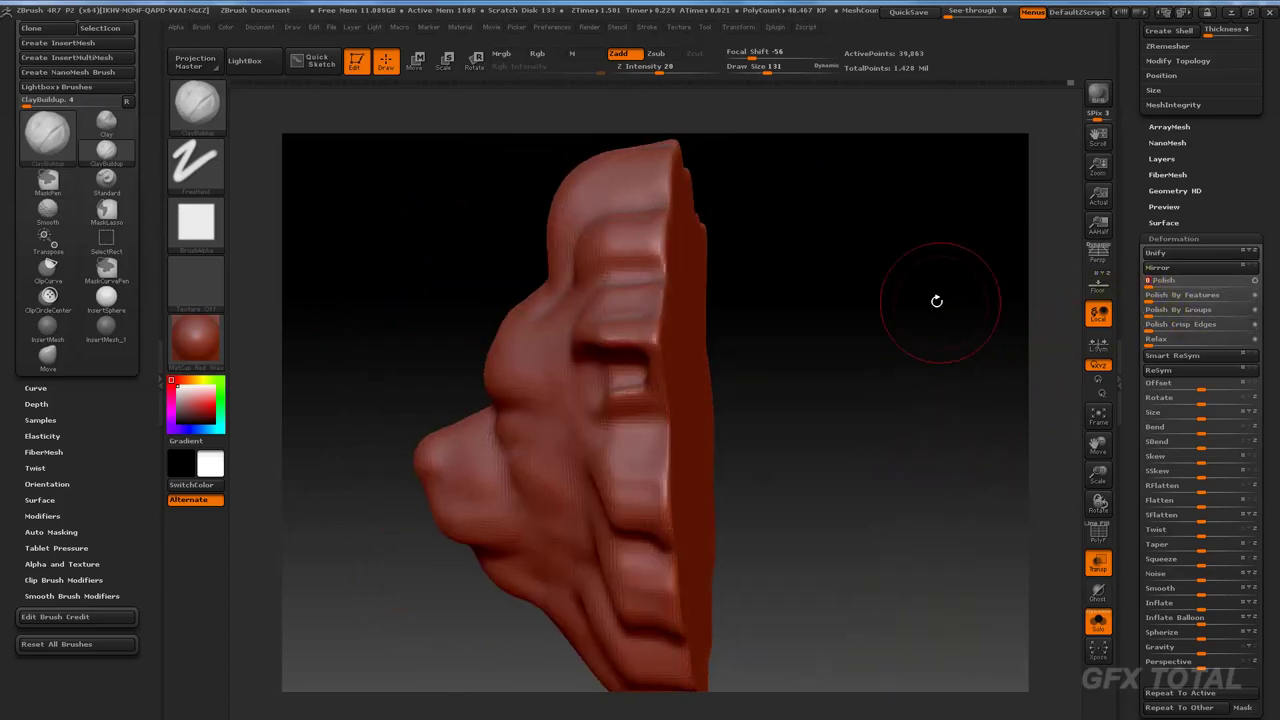
{"action": "mouse_move", "coordinate": [934, 294]}
{"action": "left_mouse_down"}
{"action": "mouse_move", "coordinate": [897, 313]}
{"action": "mouse_move", "coordinate": [966, 309]}
{"action": "mouse_move", "coordinate": [972, 364]}
{"action": "left_mouse_up"}
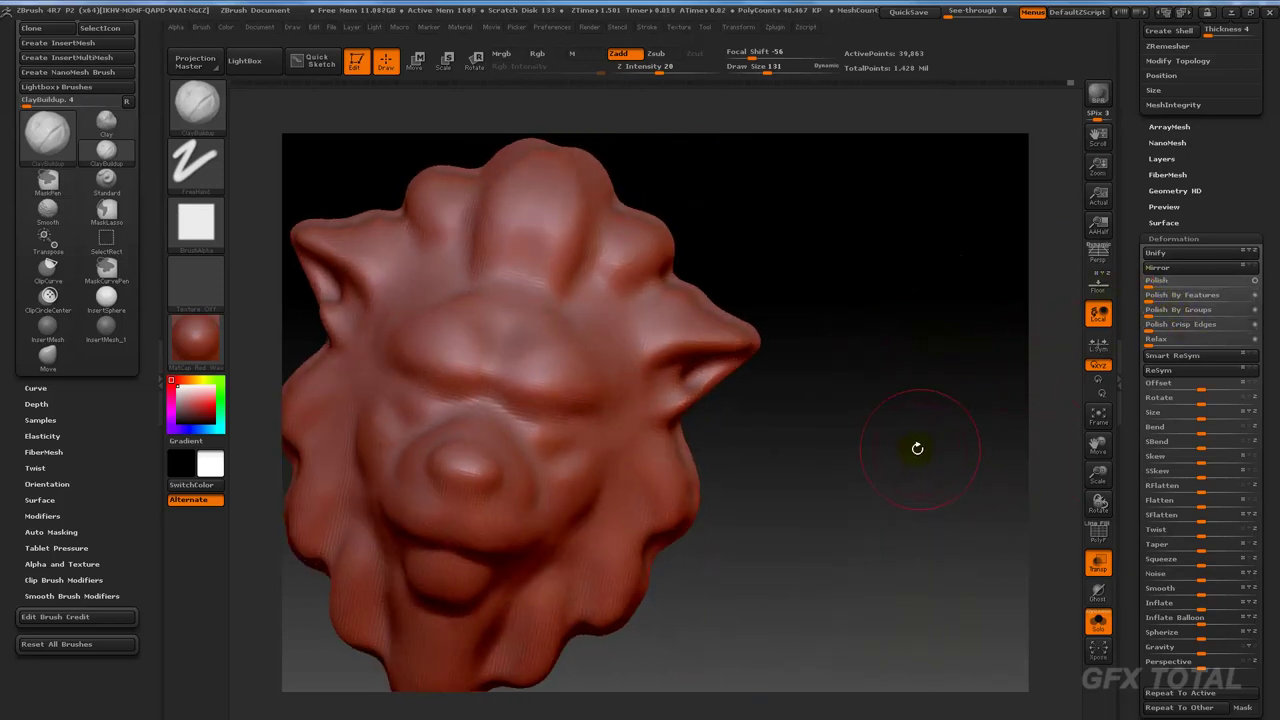
{"action": "mouse_move", "coordinate": [917, 448]}
{"action": "left_mouse_down"}
{"action": "mouse_move", "coordinate": [908, 457]}
{"action": "mouse_move", "coordinate": [930, 445]}
{"action": "left_mouse_up"}
{"action": "scroll", "coordinate": [1190, 300], "scroll_direction": "up", "scroll_amount": 3}
{"action": "scroll", "coordinate": [1187, 325], "scroll_direction": "up", "scroll_amount": 1}
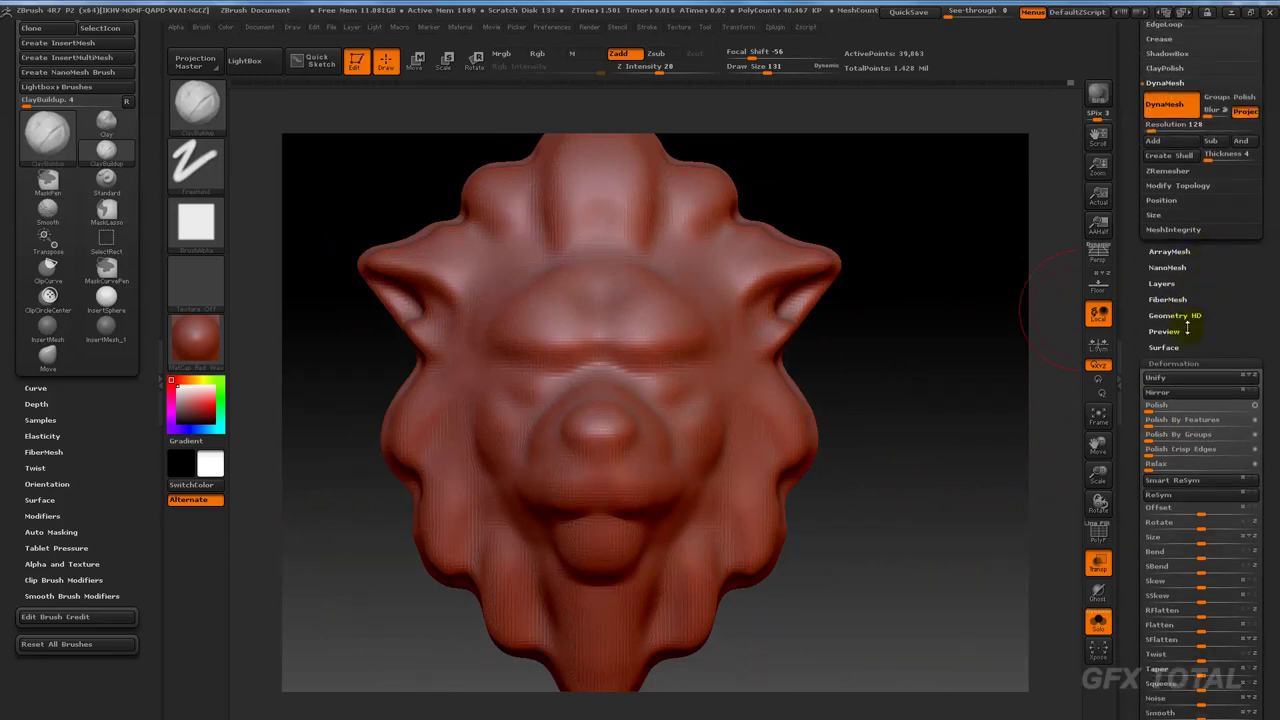
{"action": "scroll", "coordinate": [1187, 325], "scroll_direction": "up", "scroll_amount": 2}
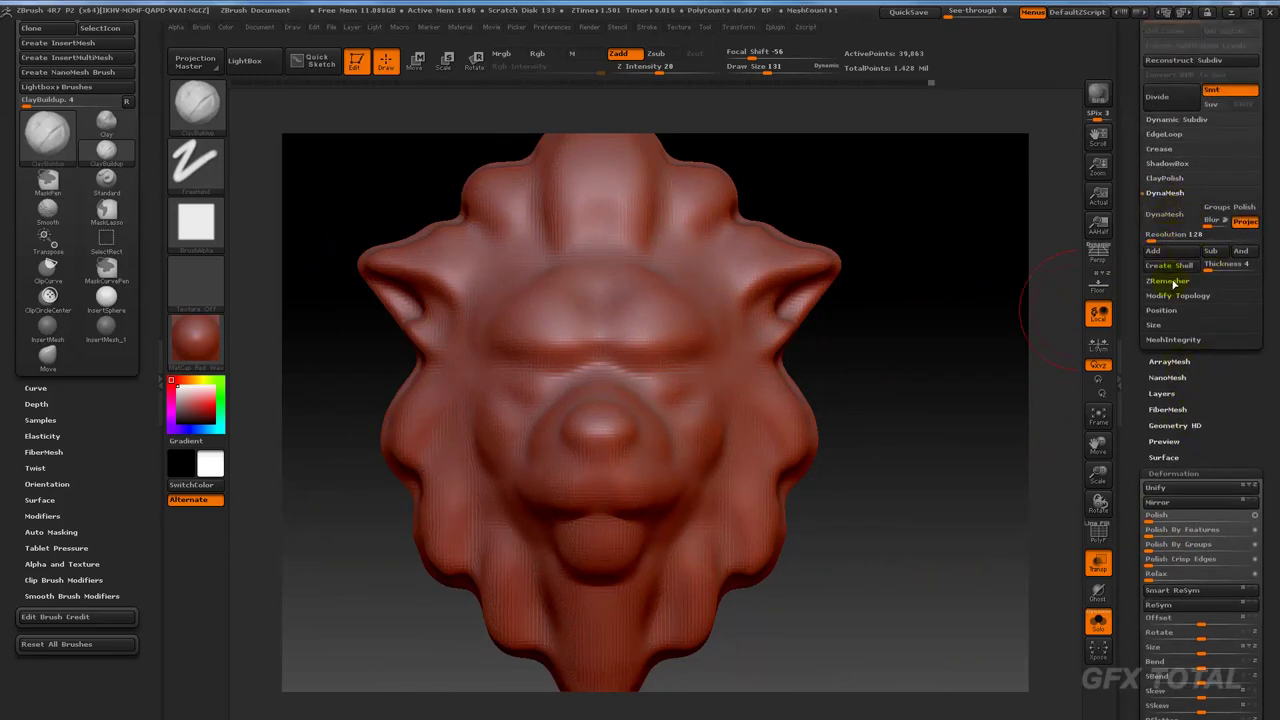
{"action": "left_click", "coordinate": [1170, 282]}
{"action": "left_click", "coordinate": [1167, 229]}
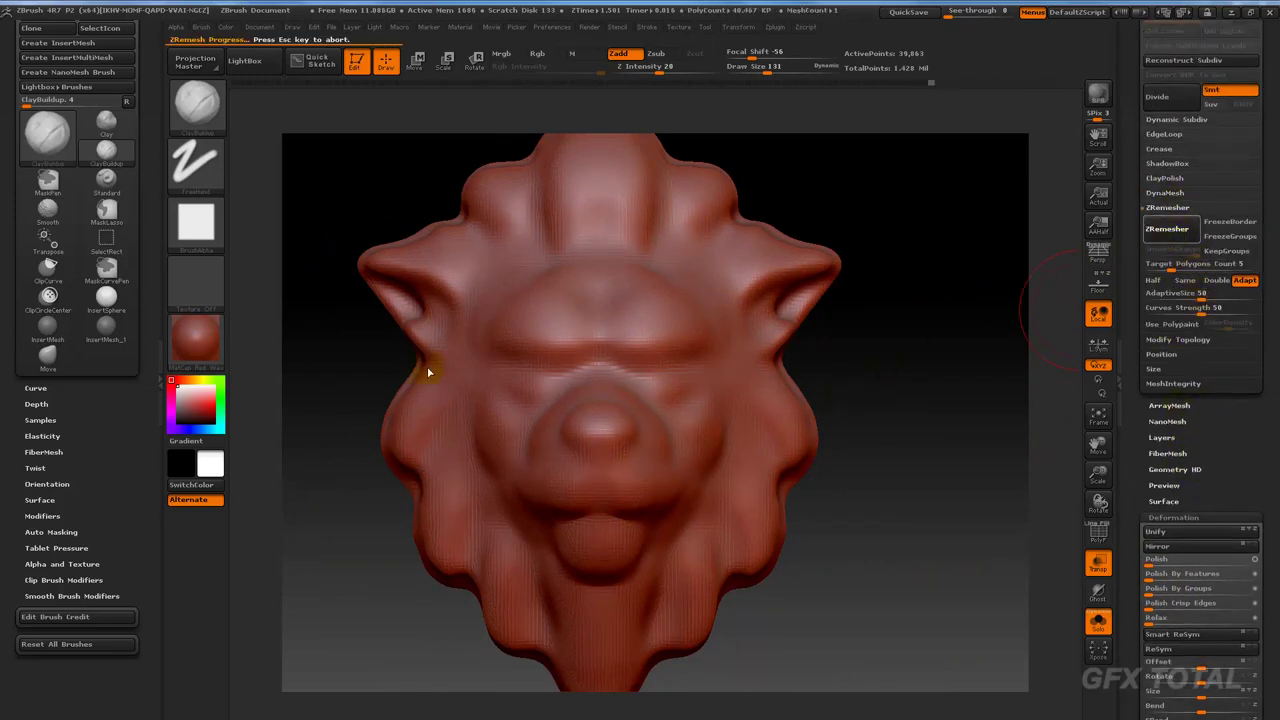
Toggle Polyframe and inspect the new 11,564-point topology from several angles.
{"action": "left_click", "coordinate": [1098, 535]}
{"action": "left_click", "coordinate": [1097, 538]}
{"action": "left_click_drag", "start_coordinate": [990, 470], "coordinate": [981, 381]}
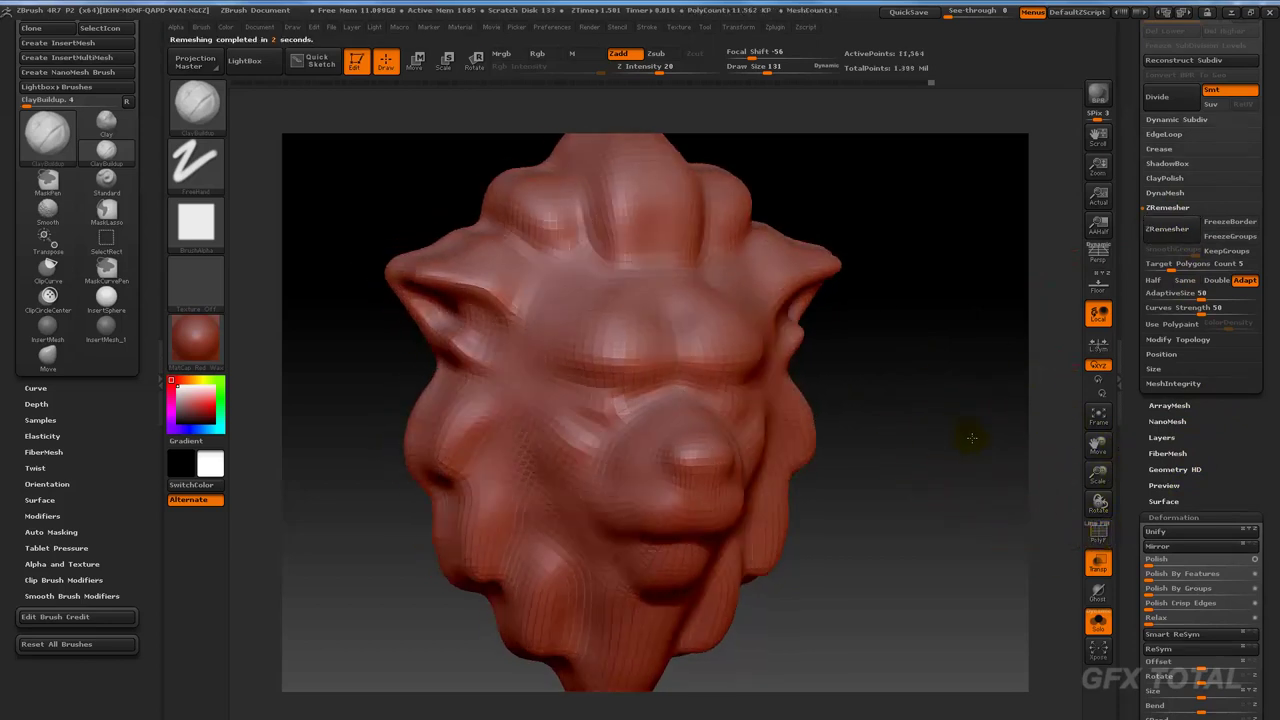
{"action": "left_click_drag", "start_coordinate": [833, 322], "coordinate": [879, 382], "text": "shift"}
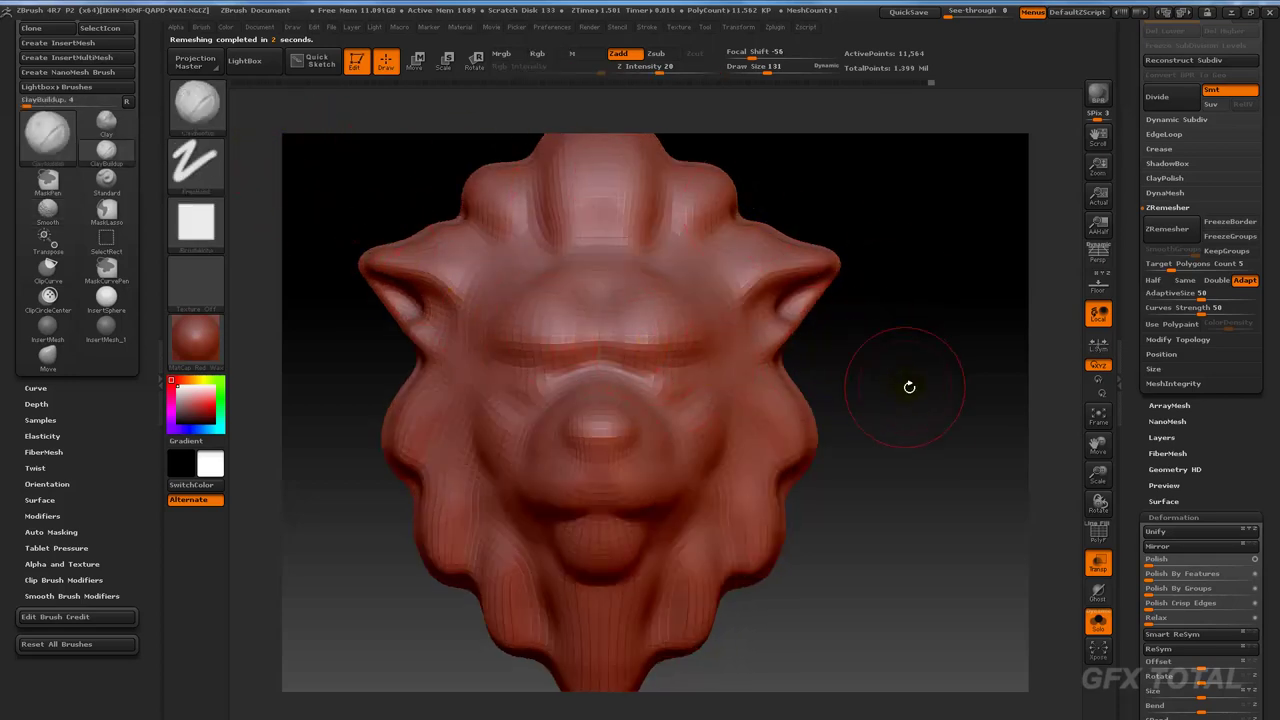
{"action": "left_click_drag", "start_coordinate": [971, 334], "coordinate": [934, 400]}
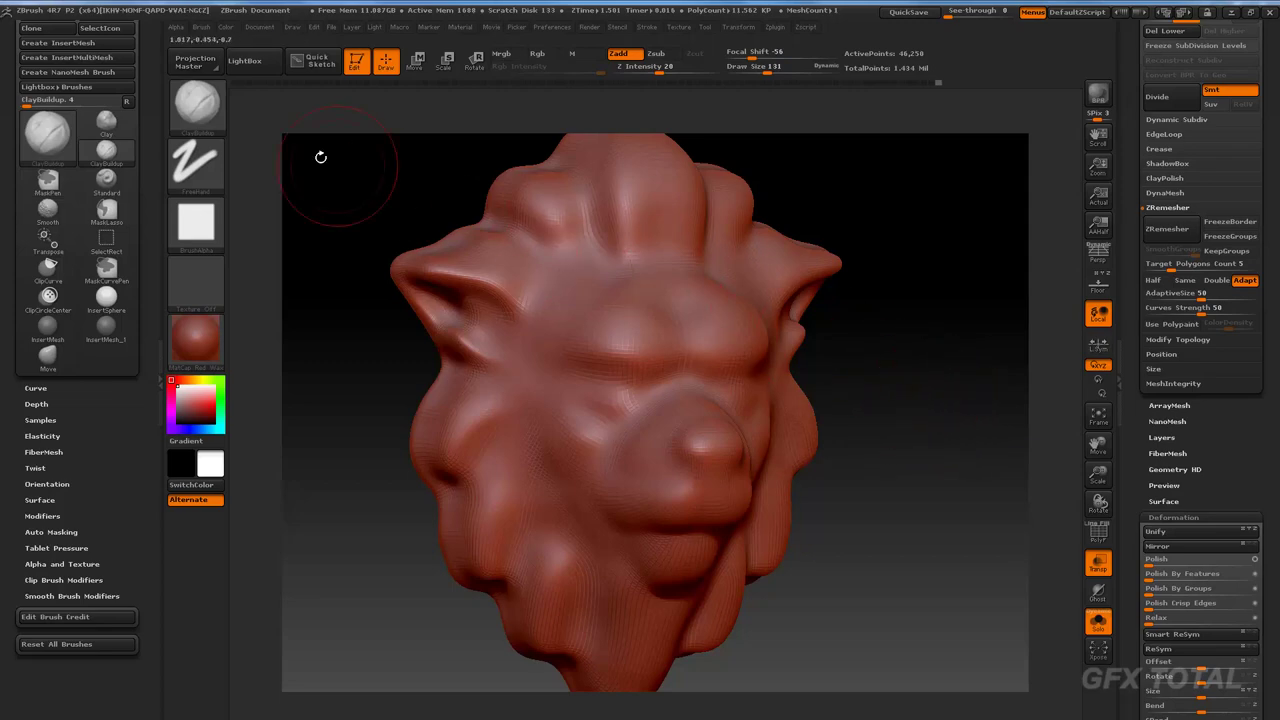
{"action": "left_click", "coordinate": [196, 102]}
Select Dam_Standard at draw size 78 and carve creases along the brows and eye corners.
{"action": "key", "text": "d"}
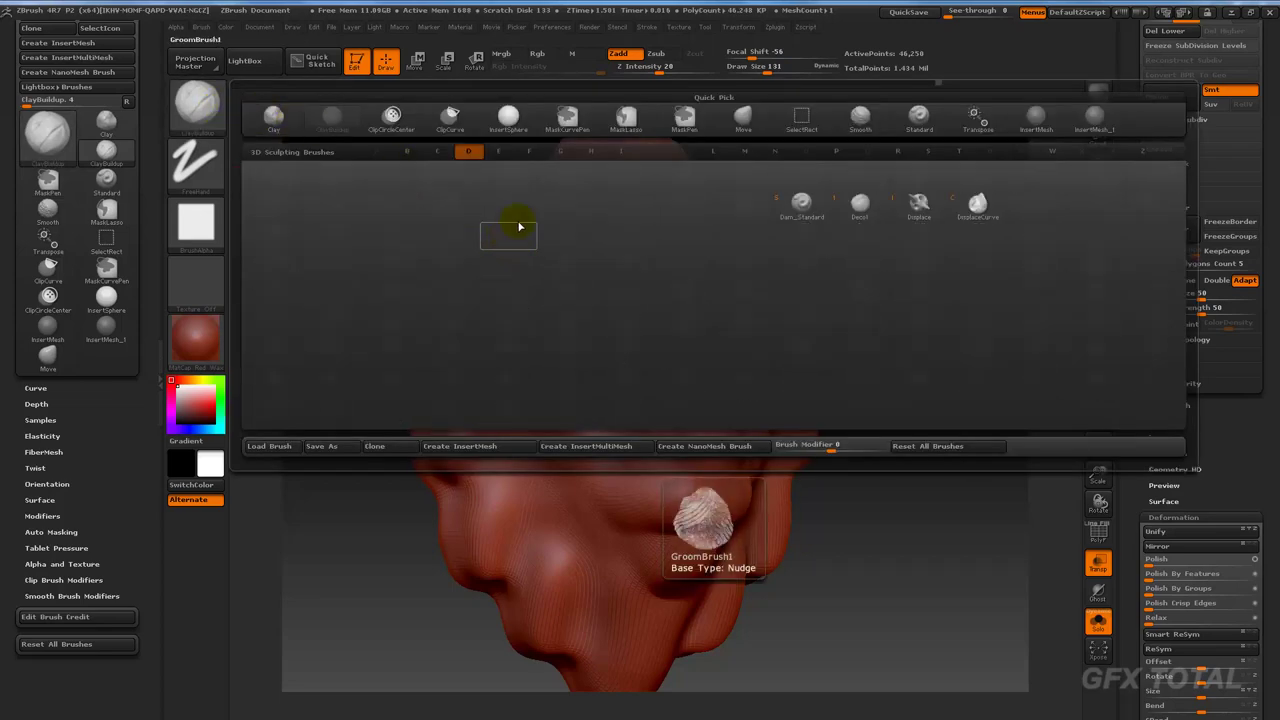
{"action": "left_click", "coordinate": [812, 210]}
{"action": "key", "text": "space"}
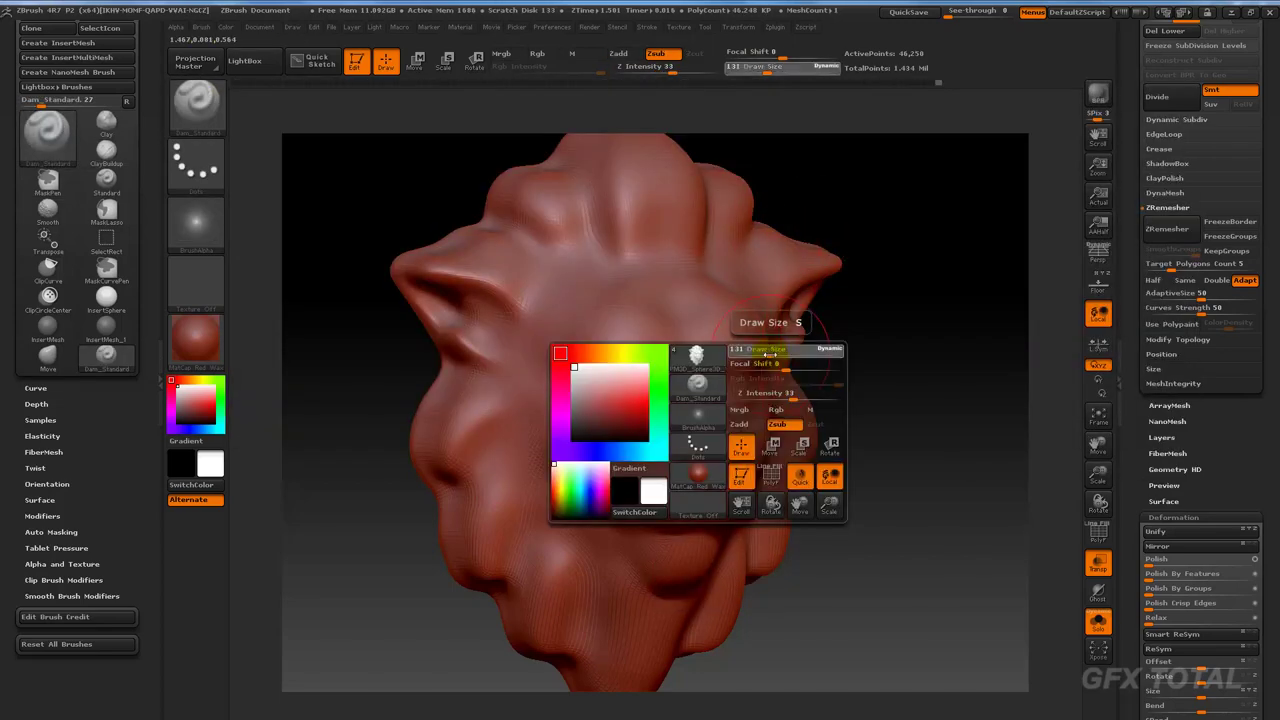
{"action": "left_click_drag", "start_coordinate": [863, 366], "coordinate": [843, 443], "text": "alt"}
{"action": "left_click_drag", "start_coordinate": [969, 439], "coordinate": [1063, 286]}
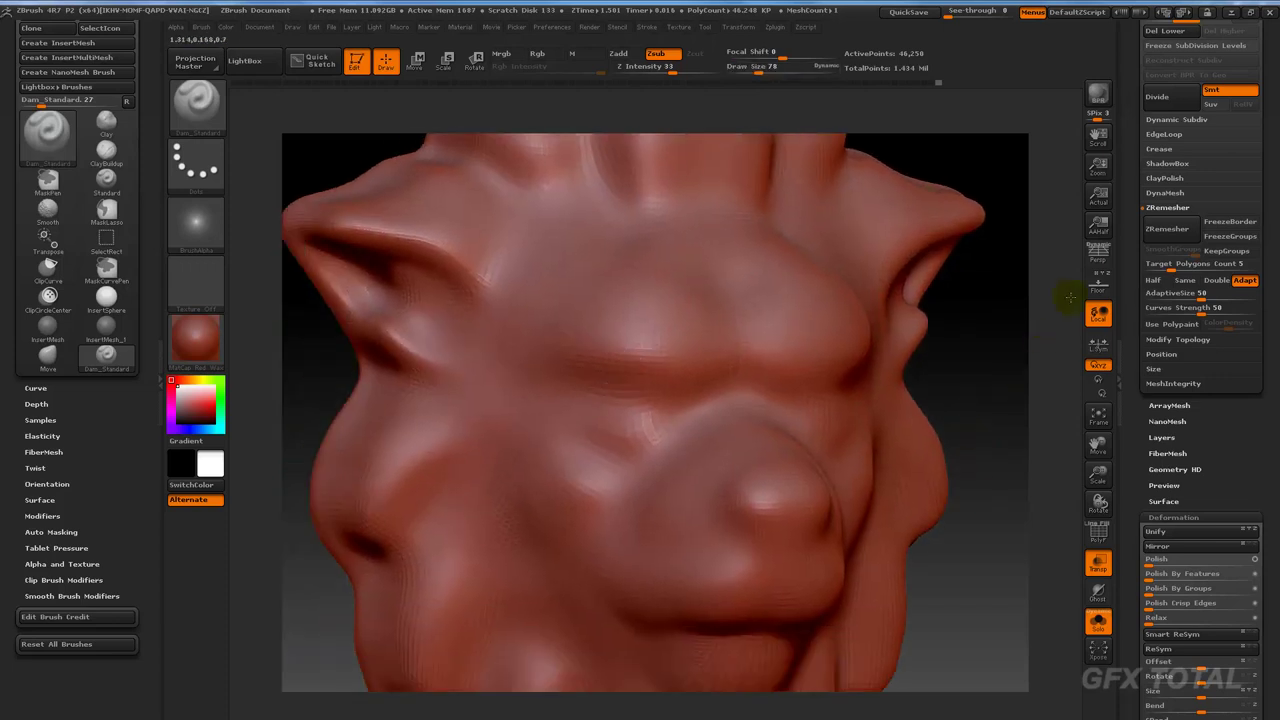
{"action": "mouse_move", "coordinate": [703, 374]}
{"action": "left_mouse_down"}
{"action": "mouse_move", "coordinate": [661, 400]}
{"action": "mouse_move", "coordinate": [613, 350]}
{"action": "left_mouse_up"}
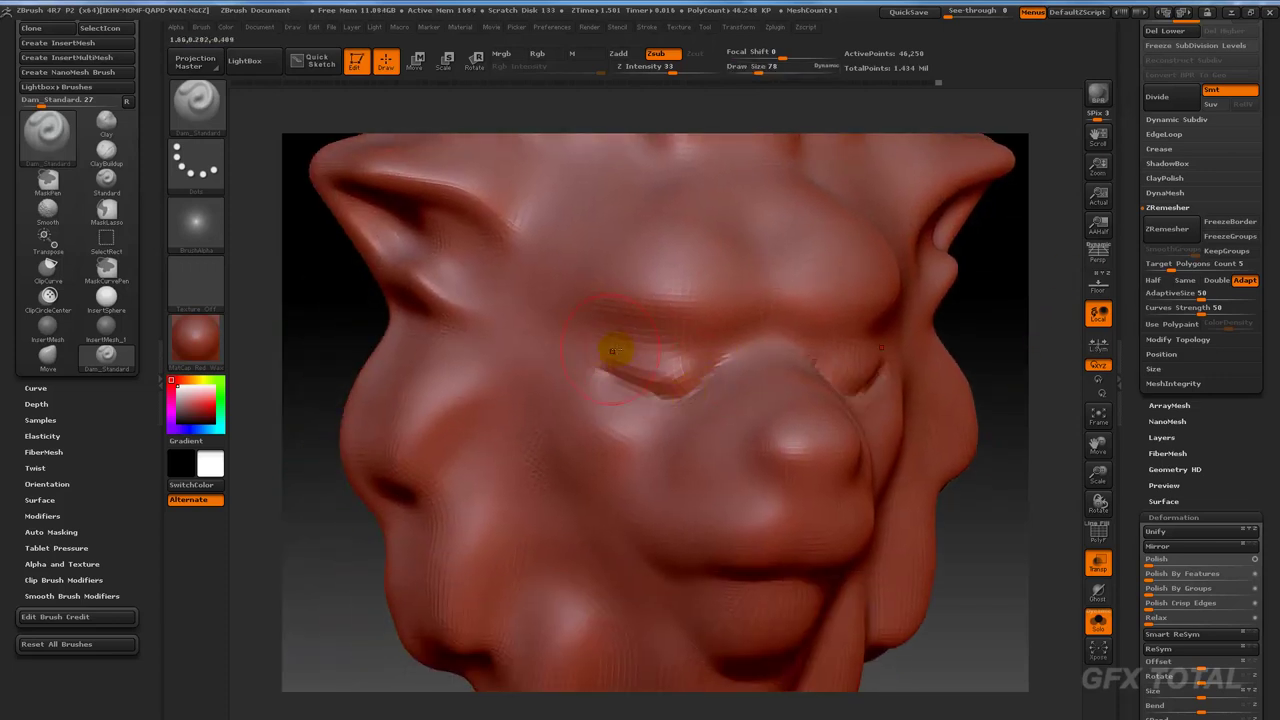
{"action": "mouse_move", "coordinate": [720, 356]}
{"action": "left_mouse_down"}
{"action": "mouse_move", "coordinate": [625, 354]}
{"action": "mouse_move", "coordinate": [684, 373]}
{"action": "mouse_move", "coordinate": [621, 396]}
{"action": "left_mouse_up"}
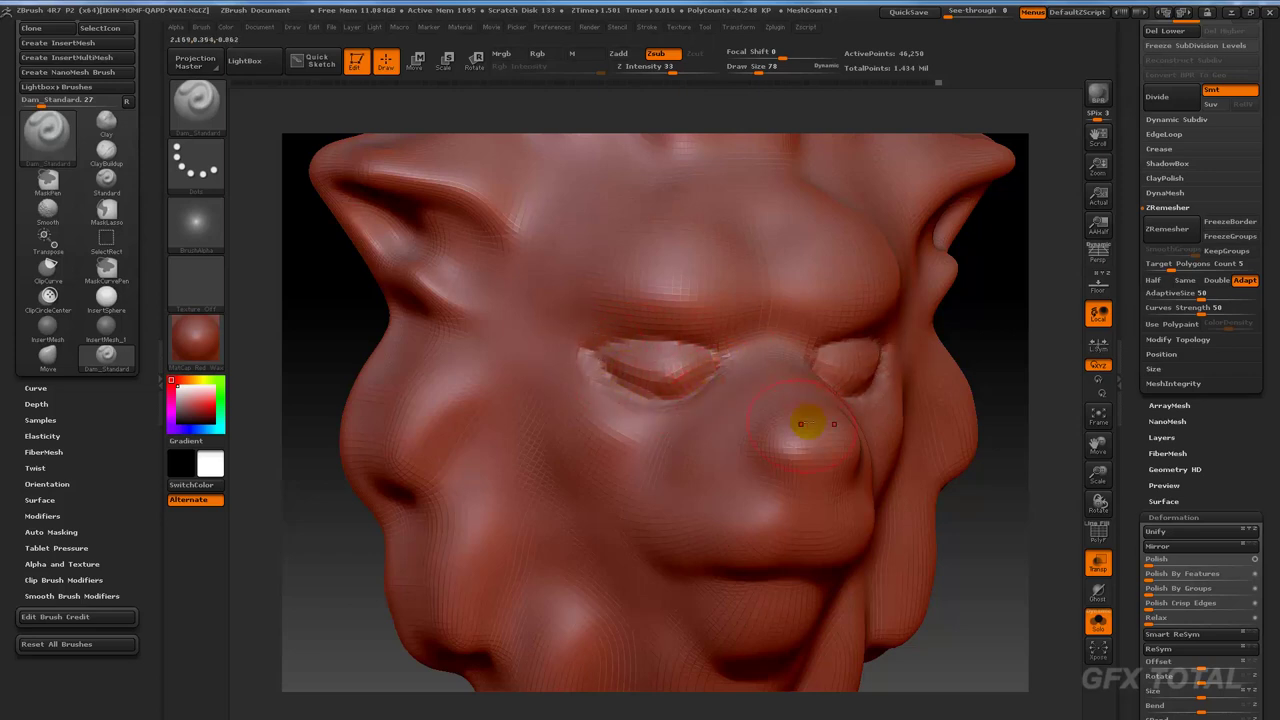
{"action": "mouse_move", "coordinate": [1000, 424]}
{"action": "left_mouse_down"}
{"action": "mouse_move", "coordinate": [1037, 423]}
{"action": "mouse_move", "coordinate": [651, 437]}
{"action": "mouse_move", "coordinate": [628, 478]}
{"action": "left_mouse_up"}
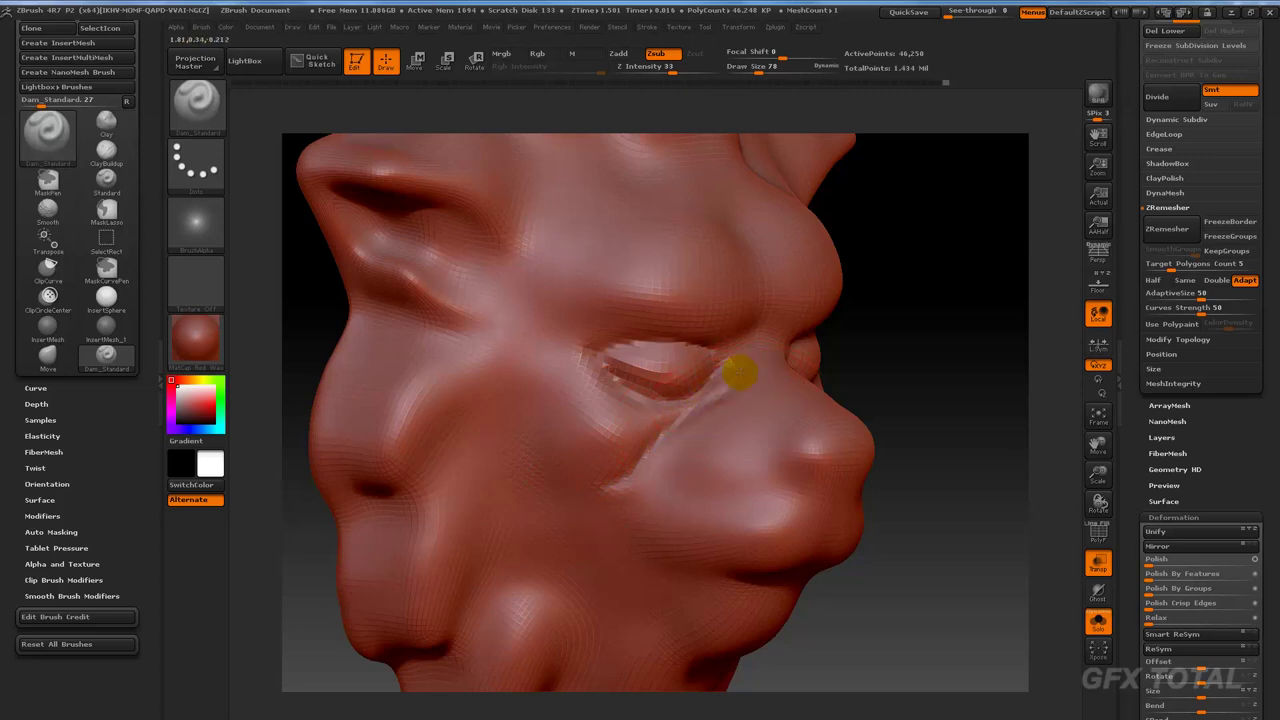
Carve nostril grooves into the nose tip and a mouth groove beneath the nose.
{"action": "left_click_drag", "start_coordinate": [940, 380], "coordinate": [748, 343]}
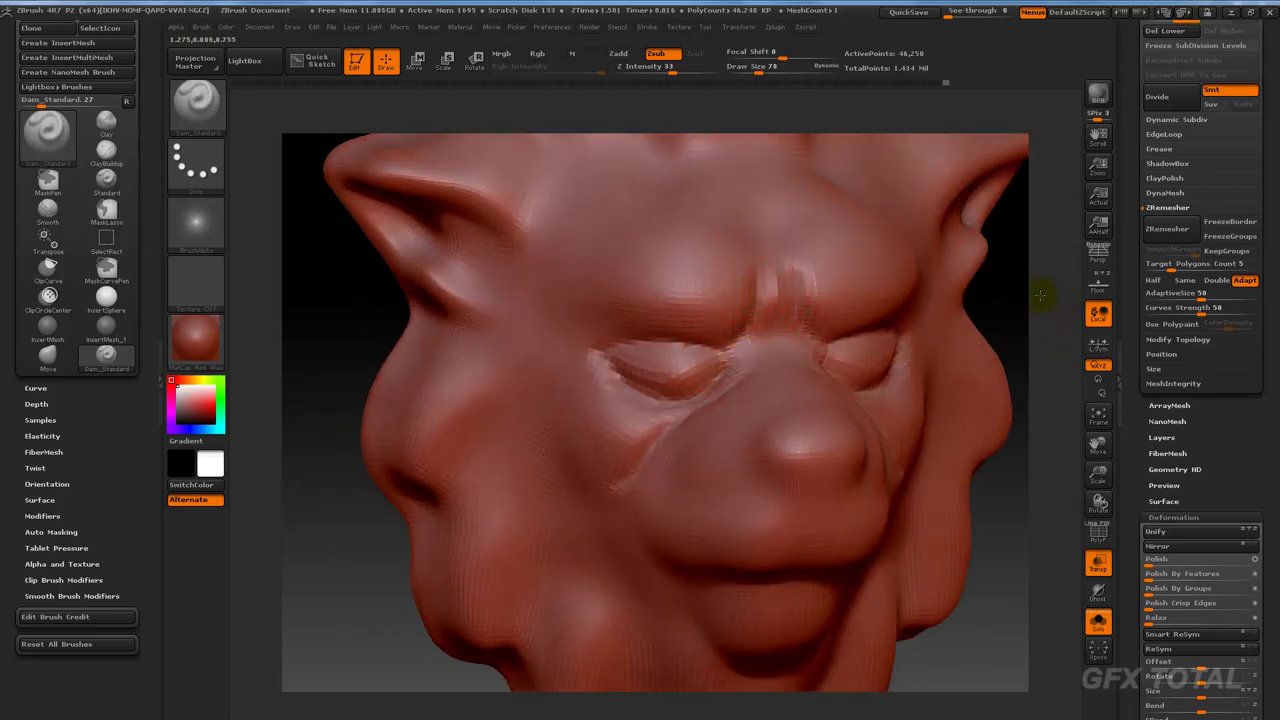
{"action": "left_click_drag", "start_coordinate": [1040, 295], "coordinate": [563, 343]}
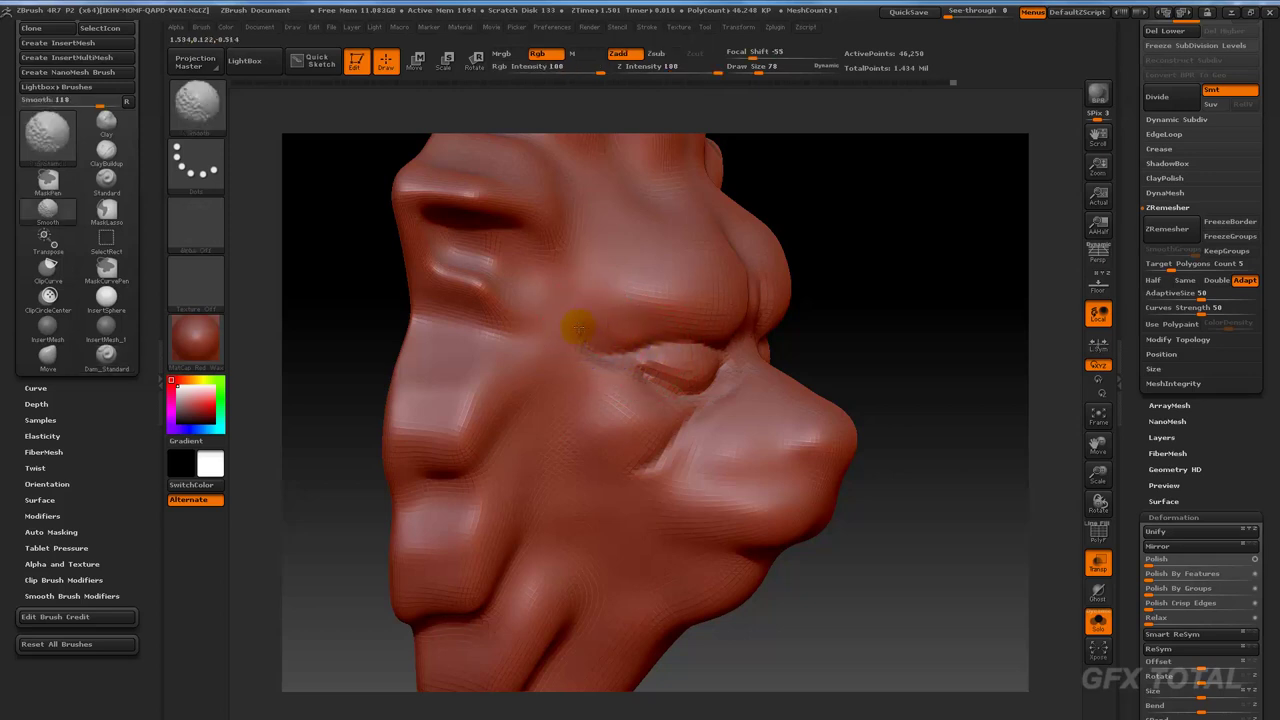
{"action": "mouse_move", "coordinate": [849, 314]}
{"action": "left_mouse_down"}
{"action": "mouse_move", "coordinate": [1014, 329]}
{"action": "mouse_move", "coordinate": [985, 340]}
{"action": "mouse_move", "coordinate": [960, 251]}
{"action": "mouse_move", "coordinate": [895, 366]}
{"action": "left_mouse_up"}
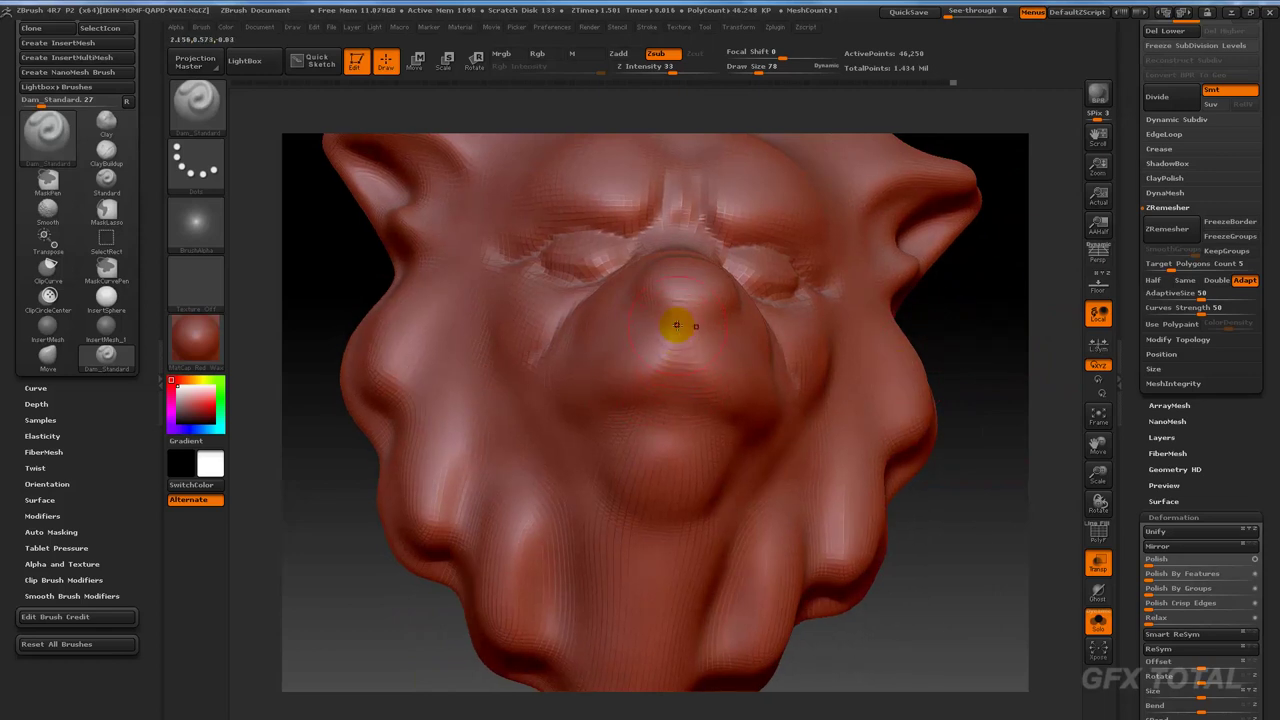
{"action": "left_click_drag", "start_coordinate": [716, 318], "coordinate": [706, 302]}
{"action": "left_click_drag", "start_coordinate": [684, 318], "coordinate": [652, 290]}
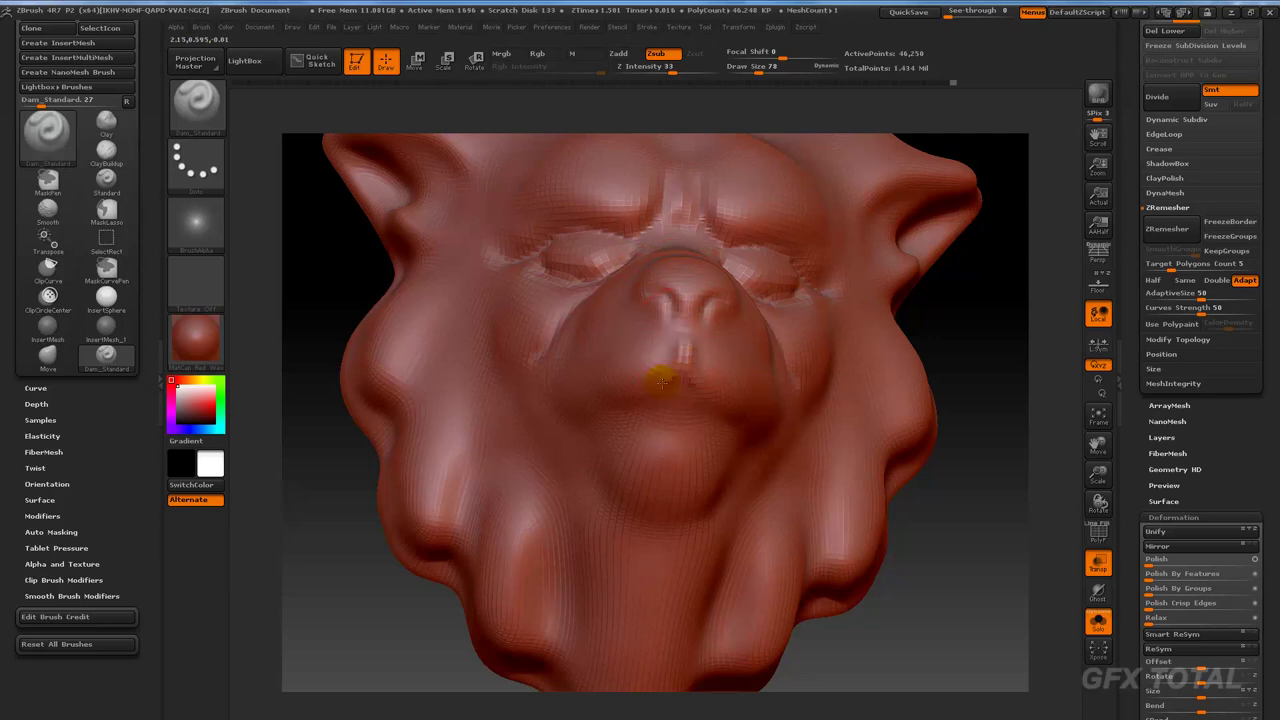
{"action": "left_click_drag", "start_coordinate": [662, 380], "coordinate": [568, 409]}
From a side profile, carve a crease along the lower lip.
{"action": "mouse_move", "coordinate": [1032, 358]}
{"action": "left_mouse_down"}
{"action": "mouse_move", "coordinate": [1066, 386]}
{"action": "mouse_move", "coordinate": [991, 358]}
{"action": "left_mouse_up"}
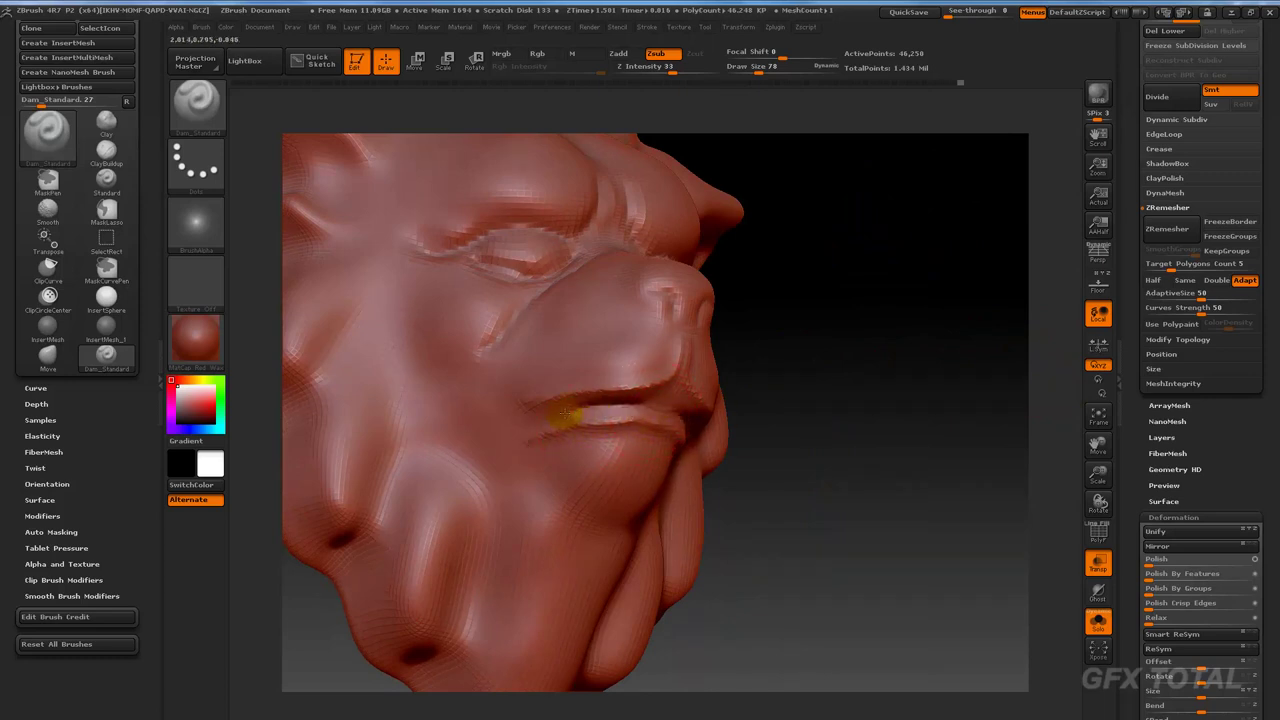
{"action": "left_click_drag", "start_coordinate": [770, 420], "coordinate": [880, 423]}
{"action": "left_click_drag", "start_coordinate": [595, 416], "coordinate": [723, 431]}
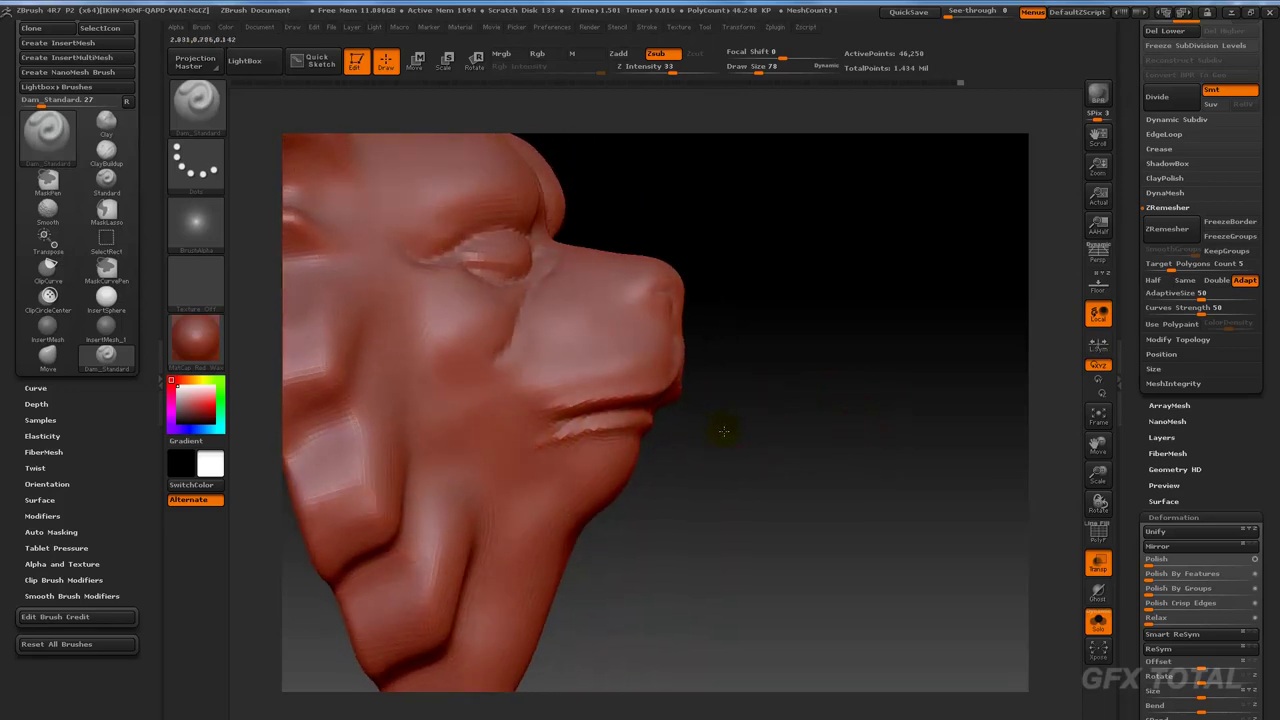
{"action": "left_click", "coordinate": [196, 100]}
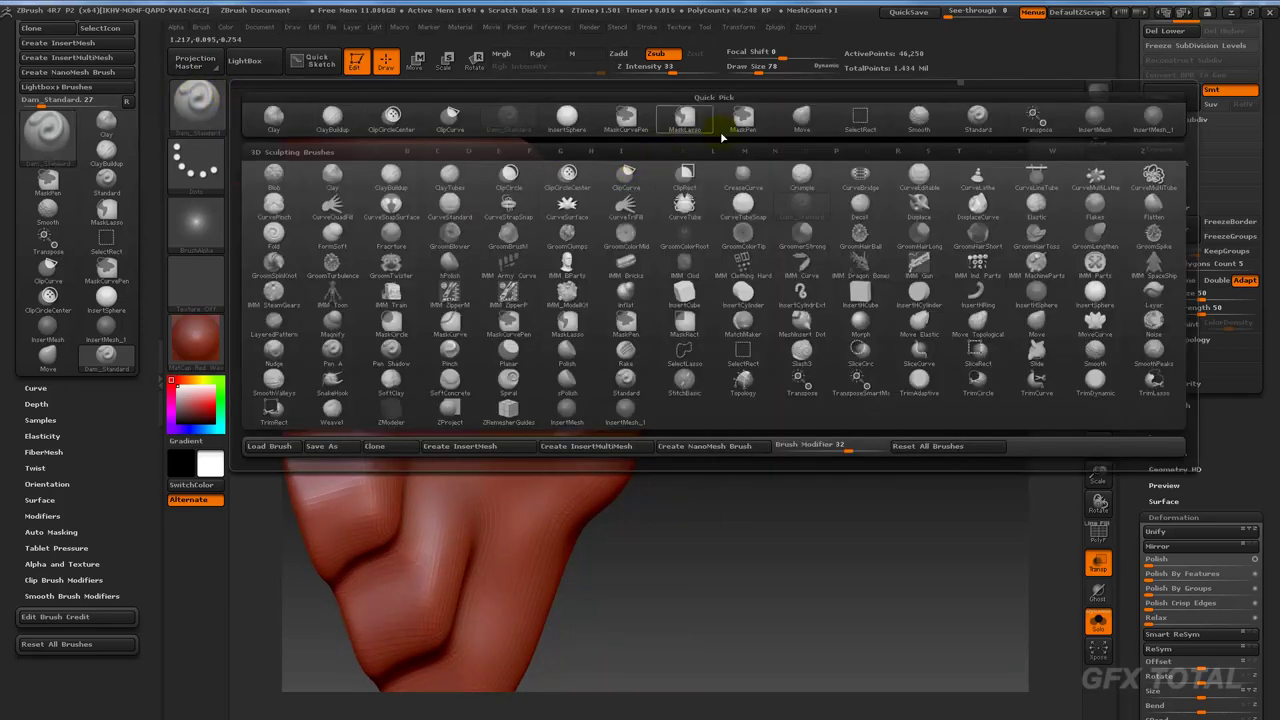
With the Move brush, reshape the lower lip and extend the mouth opening, enlarging the brush to 122.
{"action": "left_click", "coordinate": [801, 120]}
{"action": "mouse_move", "coordinate": [557, 400]}
{"action": "left_mouse_down"}
{"action": "mouse_move", "coordinate": [554, 386]}
{"action": "mouse_move", "coordinate": [600, 357]}
{"action": "mouse_move", "coordinate": [520, 369]}
{"action": "mouse_move", "coordinate": [606, 370]}
{"action": "mouse_move", "coordinate": [543, 380]}
{"action": "left_mouse_up"}
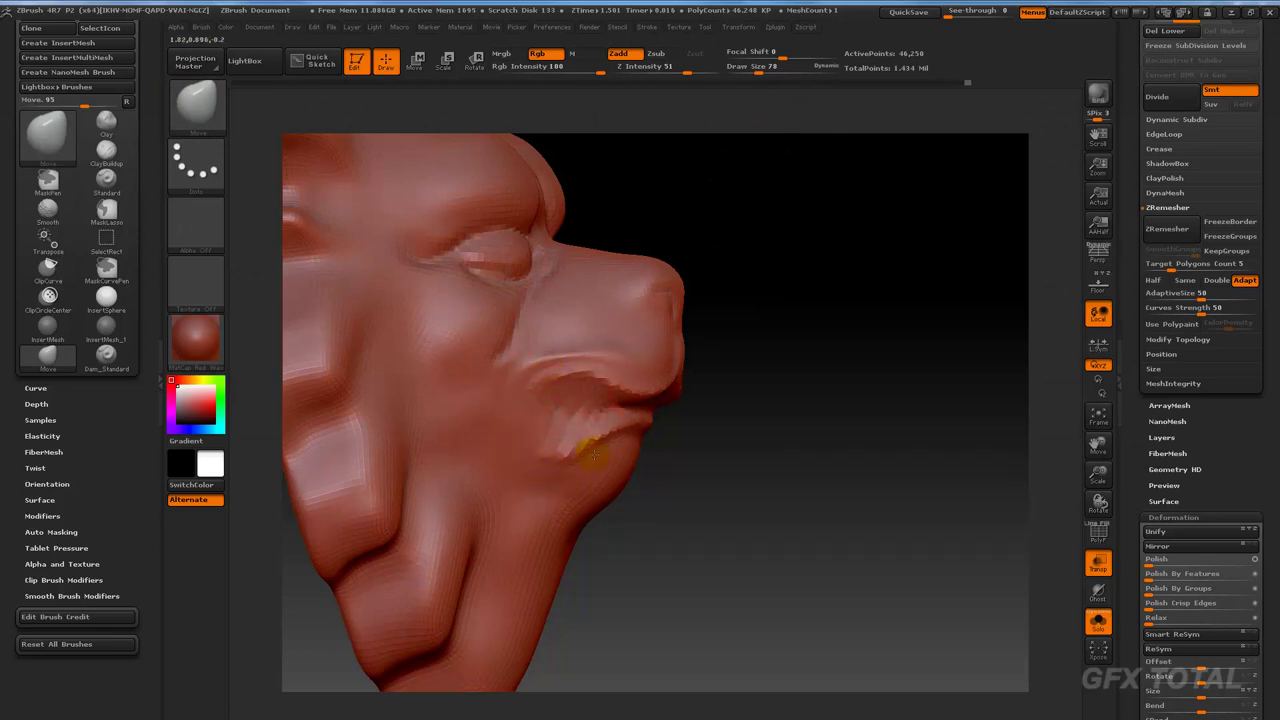
{"action": "left_click_drag", "start_coordinate": [593, 455], "coordinate": [597, 455]}
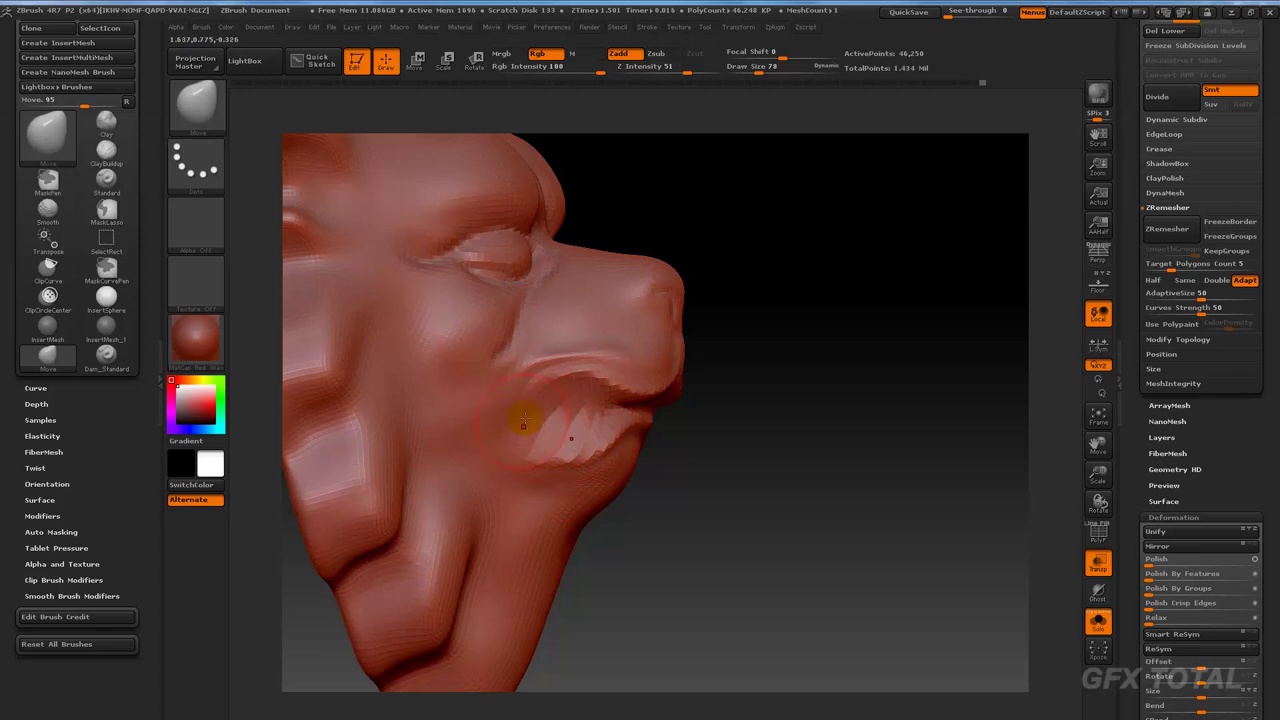
{"action": "mouse_move", "coordinate": [523, 424]}
{"action": "left_mouse_down"}
{"action": "mouse_move", "coordinate": [580, 457]}
{"action": "mouse_move", "coordinate": [537, 466]}
{"action": "mouse_move", "coordinate": [630, 430]}
{"action": "left_mouse_up"}
{"action": "mouse_move", "coordinate": [717, 426]}
{"action": "left_mouse_down"}
{"action": "mouse_move", "coordinate": [646, 443]}
{"action": "mouse_move", "coordinate": [705, 449]}
{"action": "left_mouse_up"}
{"action": "key", "text": "space"}
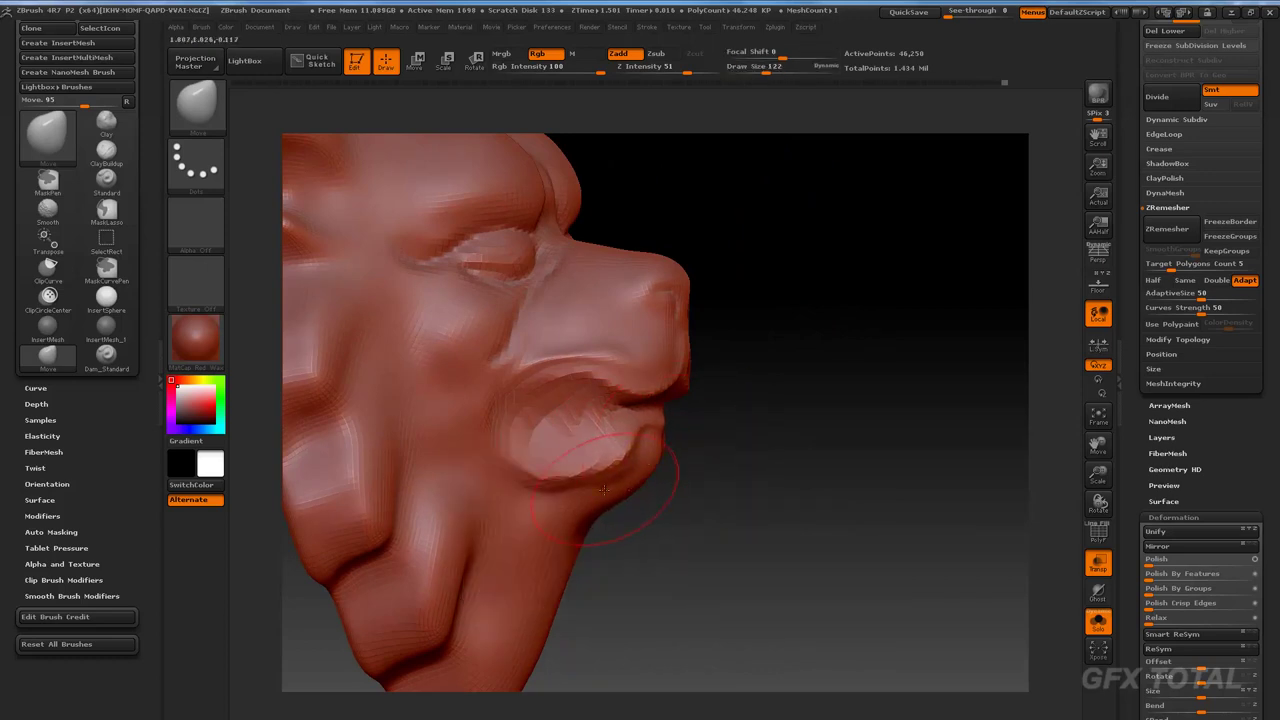
{"action": "left_click_drag", "start_coordinate": [573, 507], "coordinate": [771, 546]}
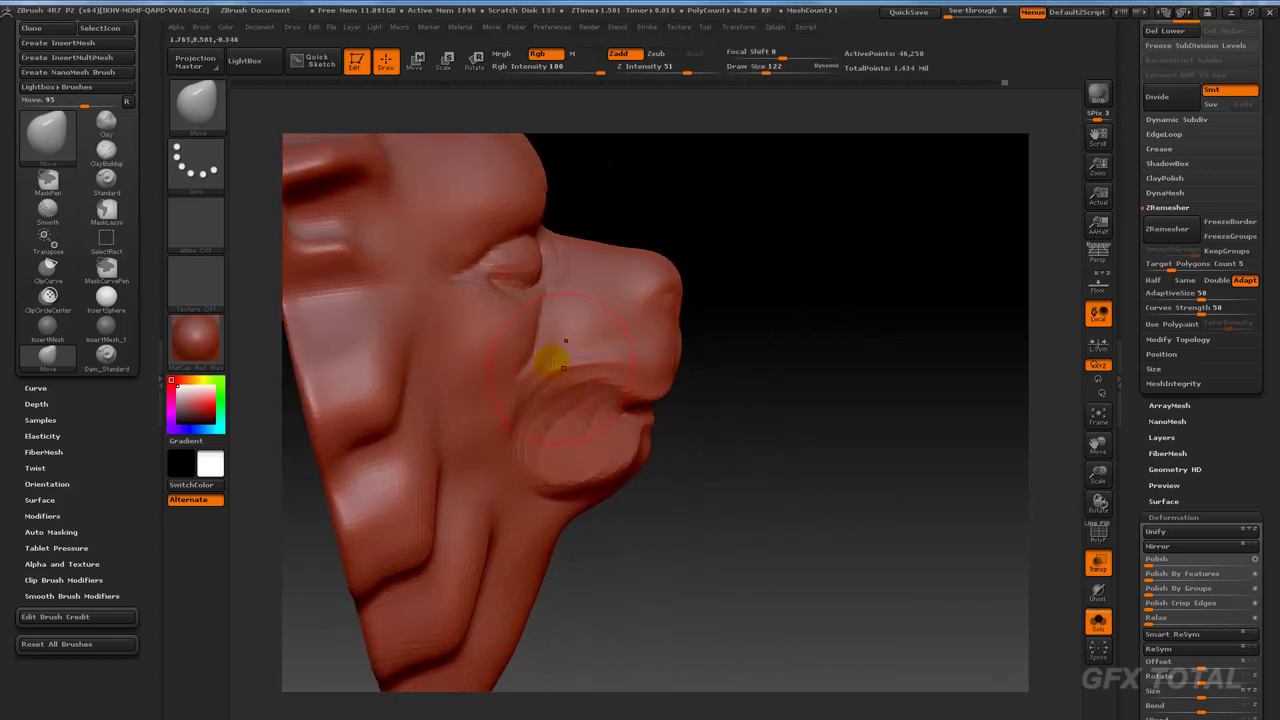
Briefly reselect Dam_Standard, then use a pulling brush to shape the lower lip and jaw.
{"action": "left_click", "coordinate": [196, 100]}
{"action": "left_click", "coordinate": [528, 118]}
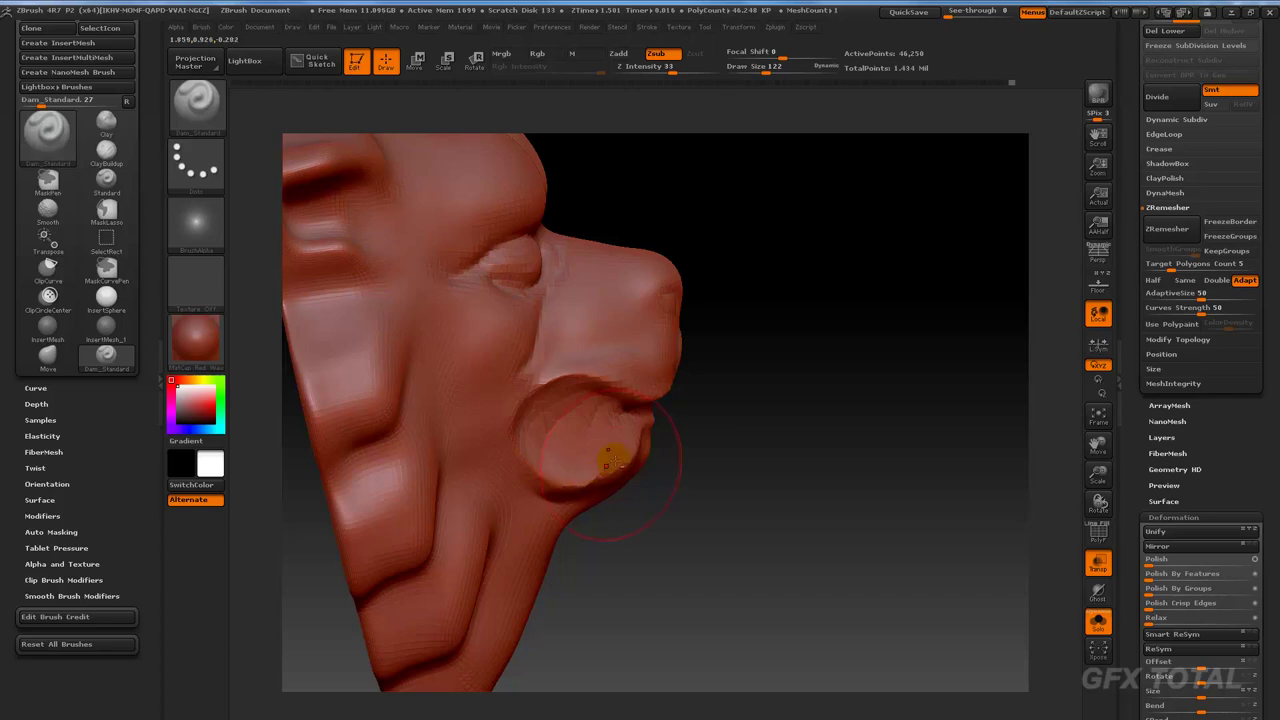
{"action": "left_click_drag", "start_coordinate": [700, 448], "coordinate": [605, 477]}
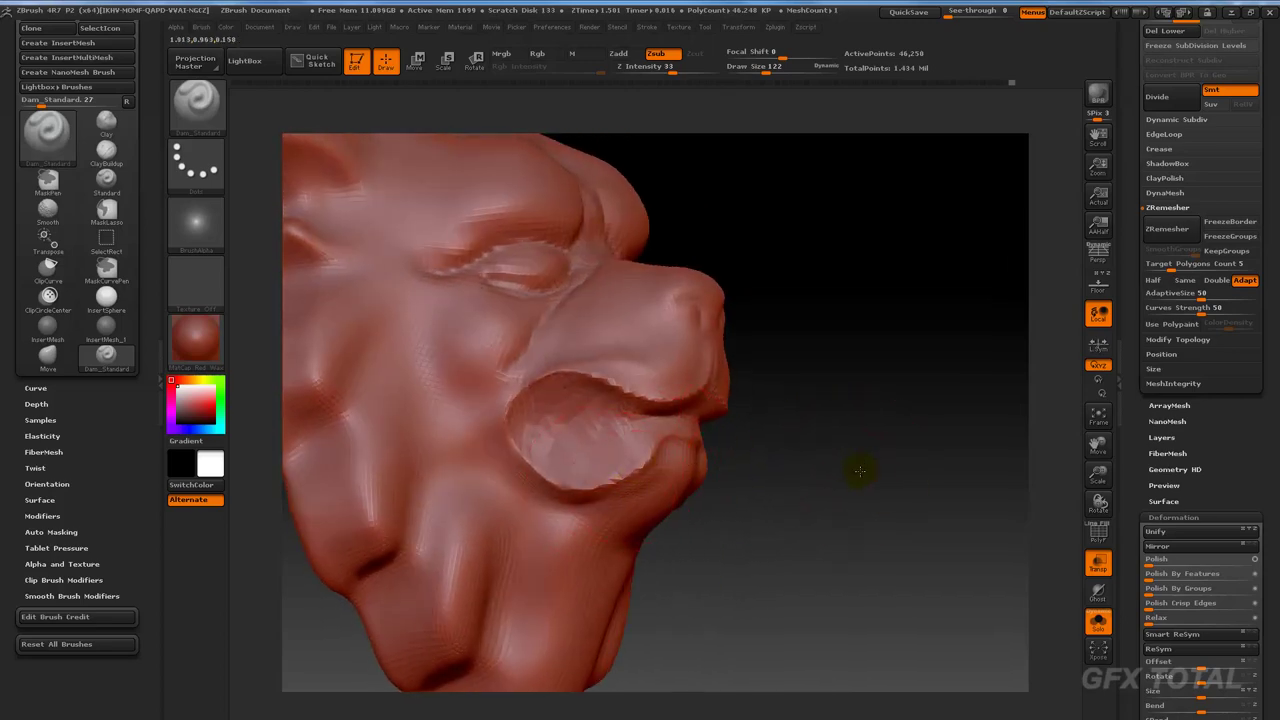
{"action": "left_click_drag", "start_coordinate": [860, 470], "coordinate": [457, 314]}
{"action": "left_click", "coordinate": [196, 100]}
{"action": "left_click", "coordinate": [780, 128]}
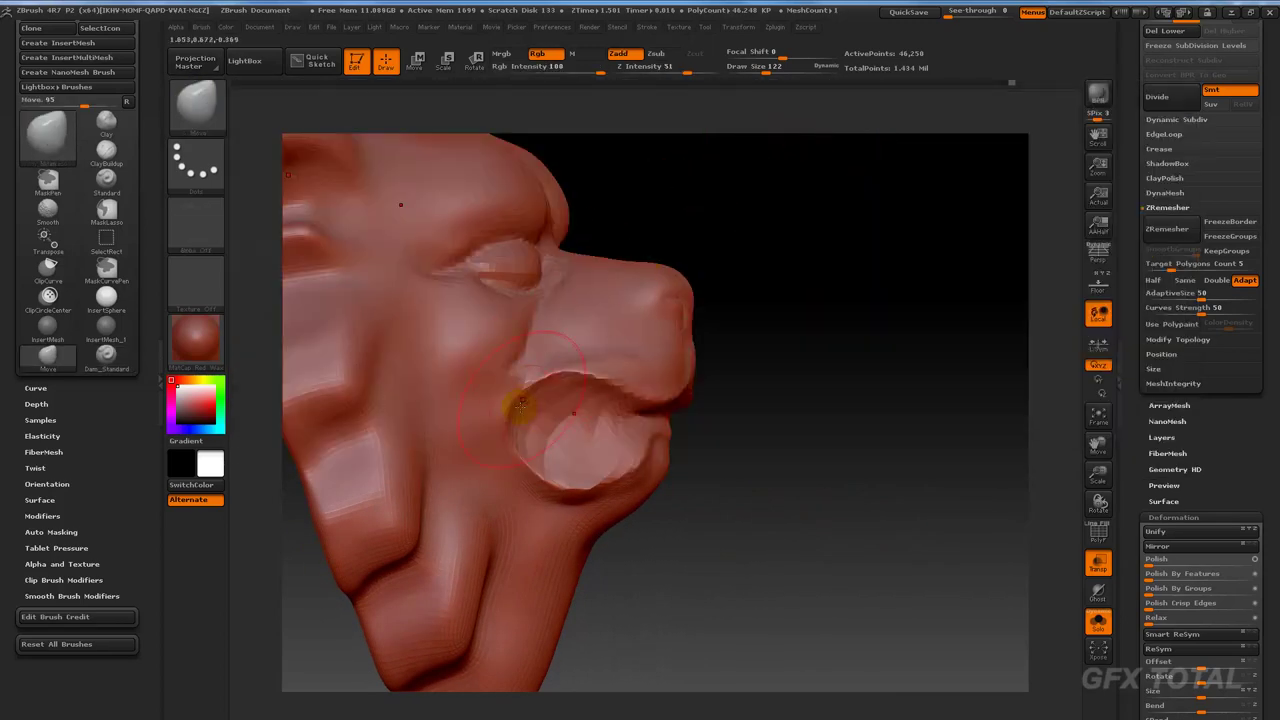
{"action": "left_click_drag", "start_coordinate": [527, 470], "coordinate": [620, 466]}
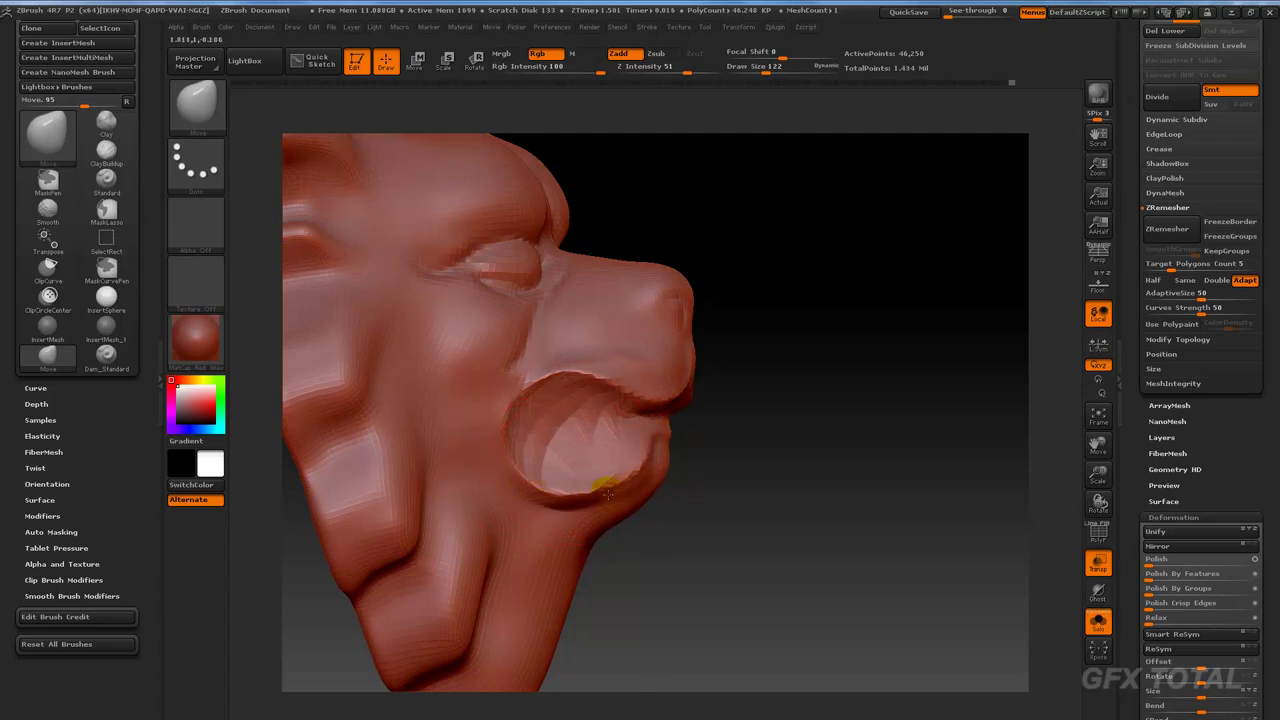
{"action": "mouse_move", "coordinate": [707, 571]}
{"action": "left_mouse_down"}
{"action": "mouse_move", "coordinate": [717, 597]}
{"action": "mouse_move", "coordinate": [1003, 557]}
{"action": "mouse_move", "coordinate": [986, 600]}
{"action": "mouse_move", "coordinate": [888, 622]}
{"action": "left_mouse_up"}
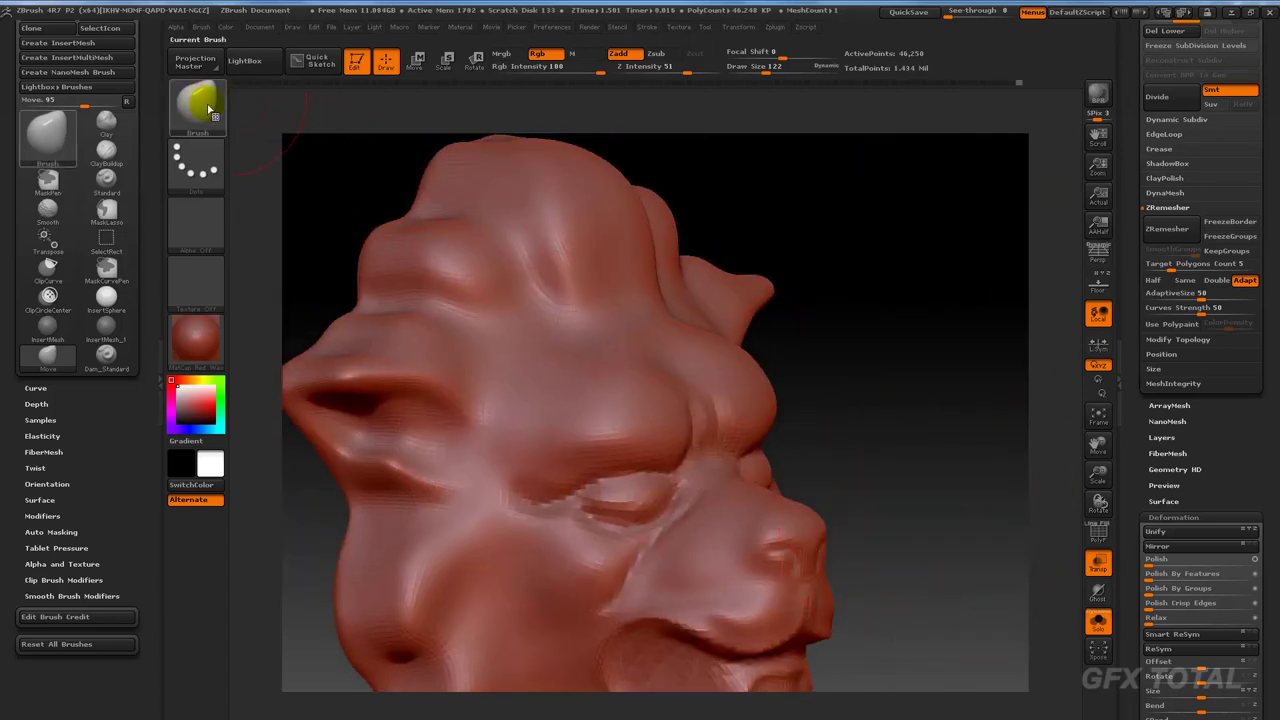
Pick a clay-building brush from the brush library and reopen the library.
{"action": "left_click", "coordinate": [196, 100]}
{"action": "left_click", "coordinate": [322, 125]}
{"action": "left_click", "coordinate": [196, 100]}
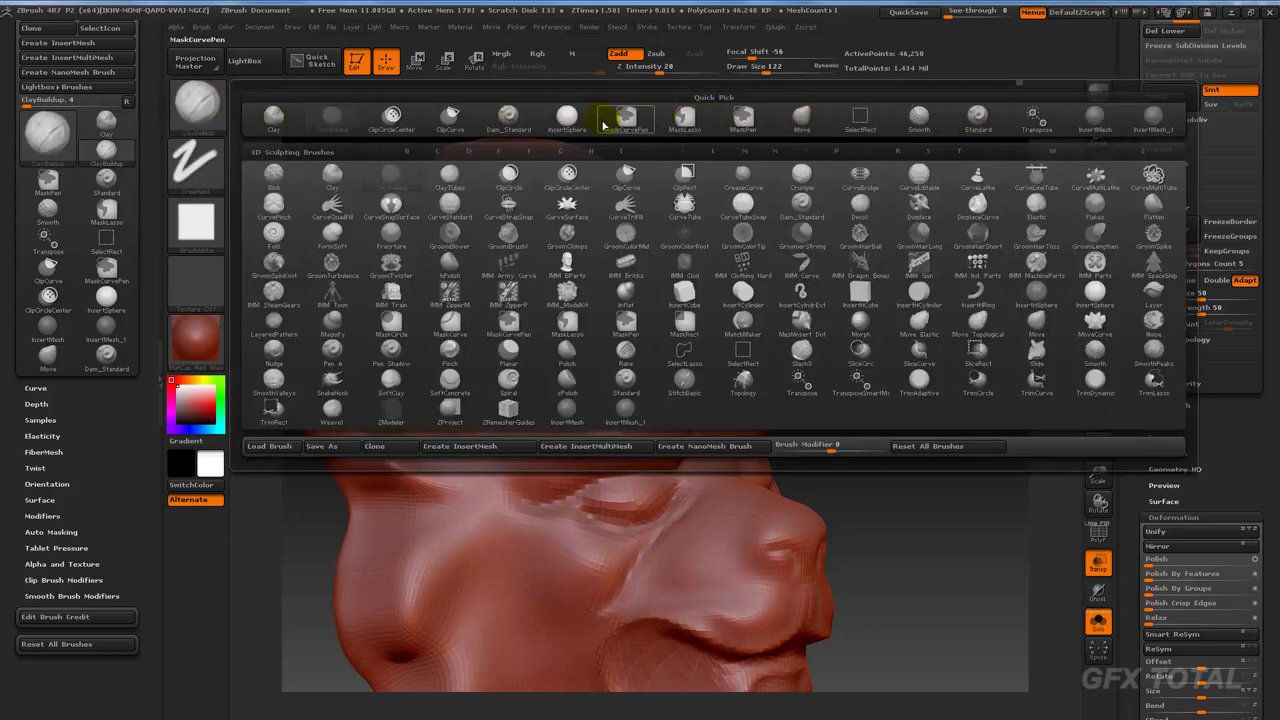
With Dam_Standard, deepen the crease under the brow and carve grooves across the brow ridge.
{"action": "left_click", "coordinate": [508, 118]}
{"action": "mouse_move", "coordinate": [870, 275]}
{"action": "left_mouse_down"}
{"action": "mouse_move", "coordinate": [909, 249]}
{"action": "mouse_move", "coordinate": [545, 347]}
{"action": "left_mouse_up"}
{"action": "left_click_drag", "start_coordinate": [505, 420], "coordinate": [420, 392]}
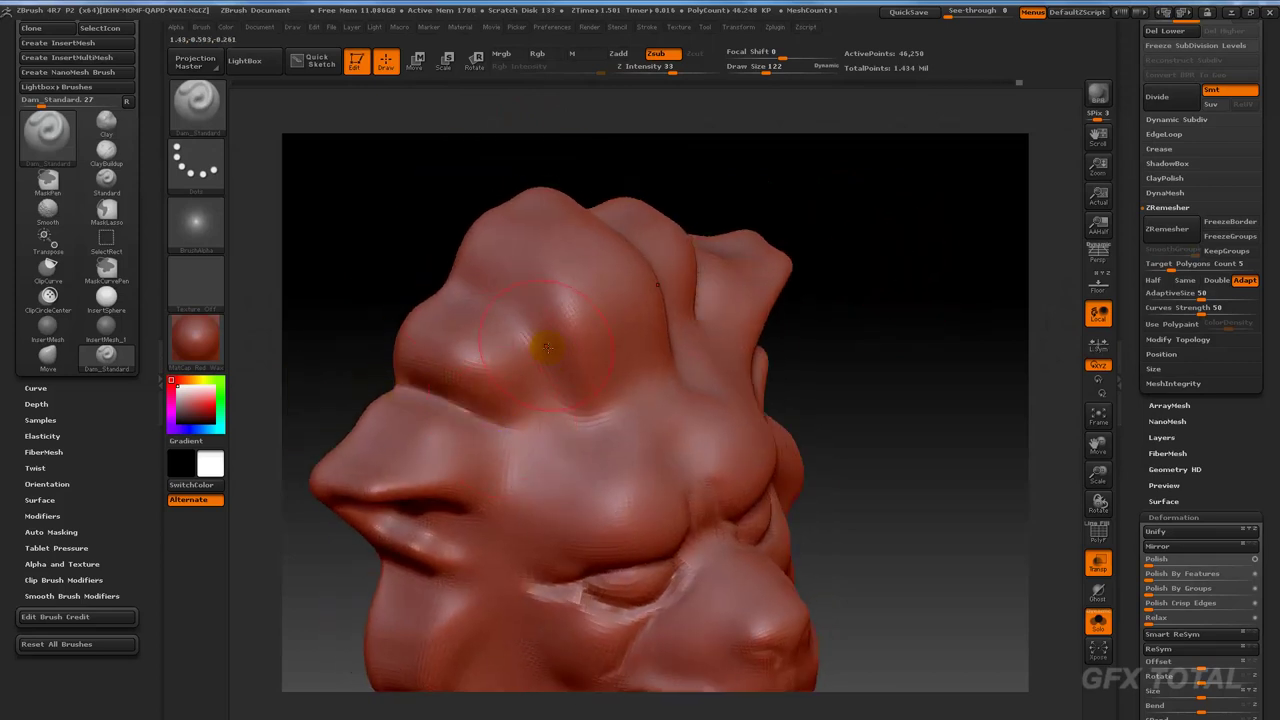
{"action": "mouse_move", "coordinate": [709, 177]}
{"action": "left_mouse_down"}
{"action": "mouse_move", "coordinate": [556, 368]}
{"action": "mouse_move", "coordinate": [514, 229]}
{"action": "mouse_move", "coordinate": [590, 360]}
{"action": "mouse_move", "coordinate": [598, 198]}
{"action": "left_mouse_up"}
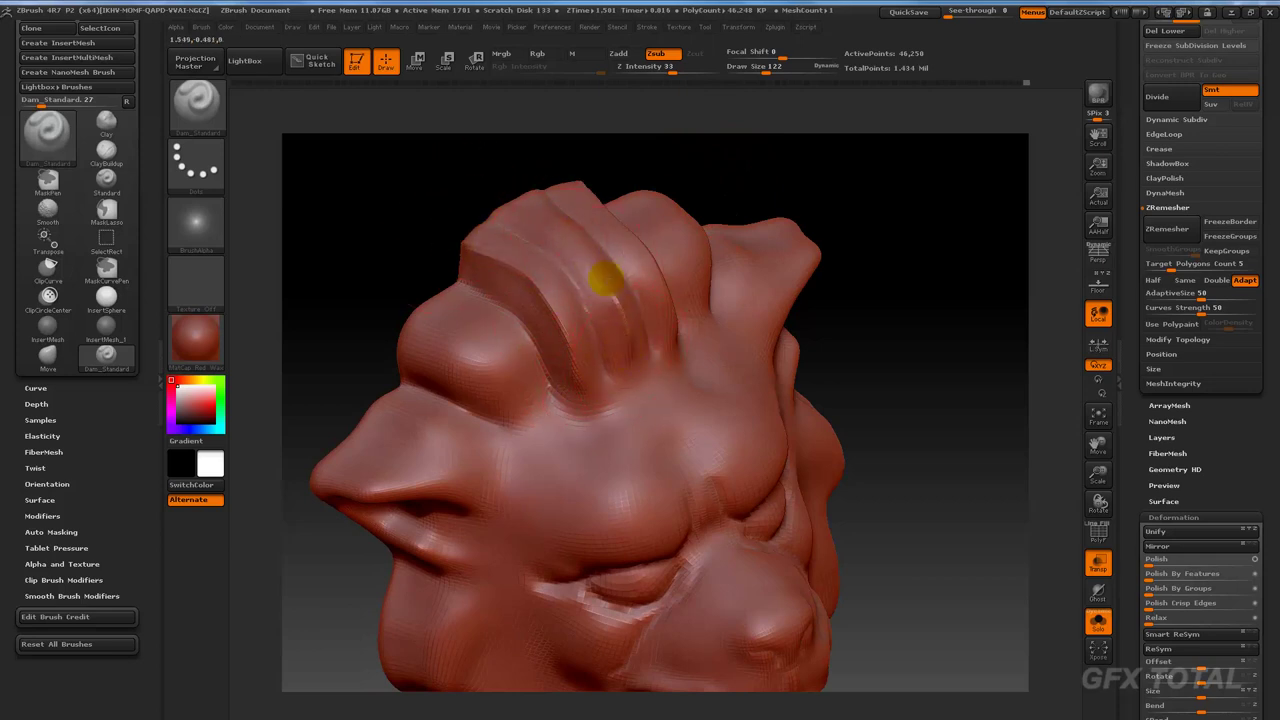
{"action": "left_click_drag", "start_coordinate": [494, 186], "coordinate": [536, 385]}
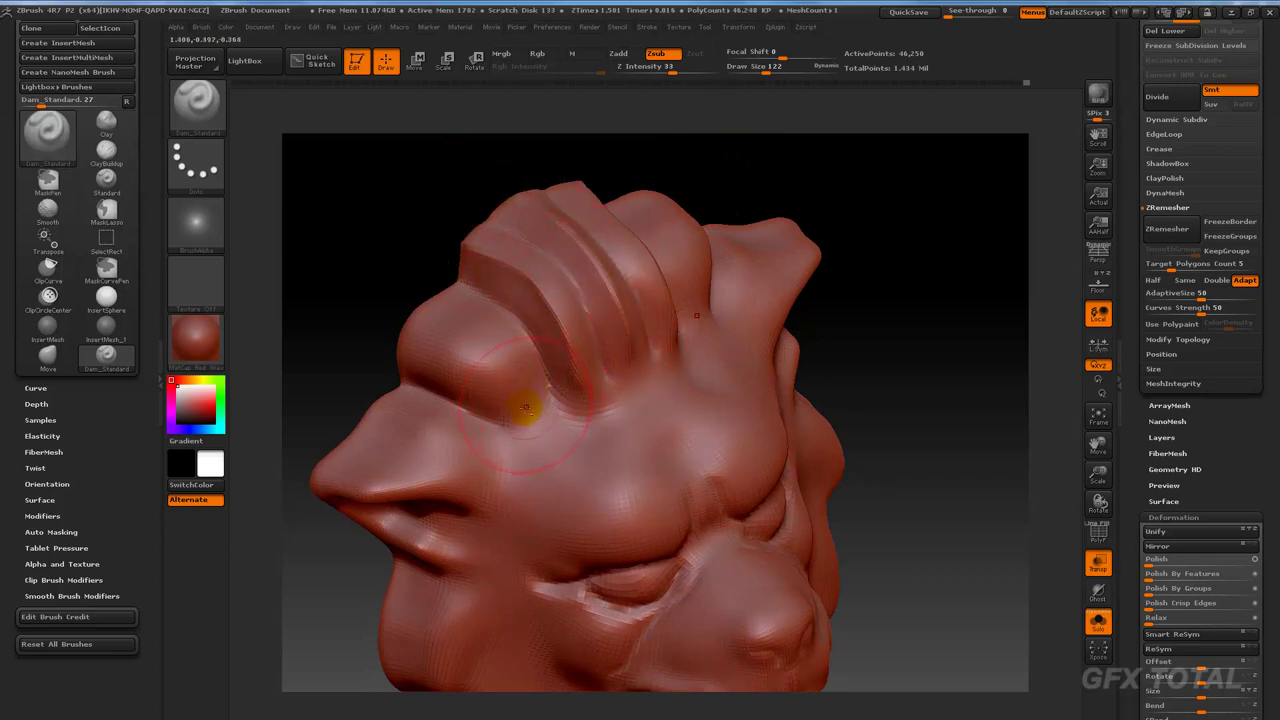
{"action": "left_click_drag", "start_coordinate": [334, 323], "coordinate": [508, 348]}
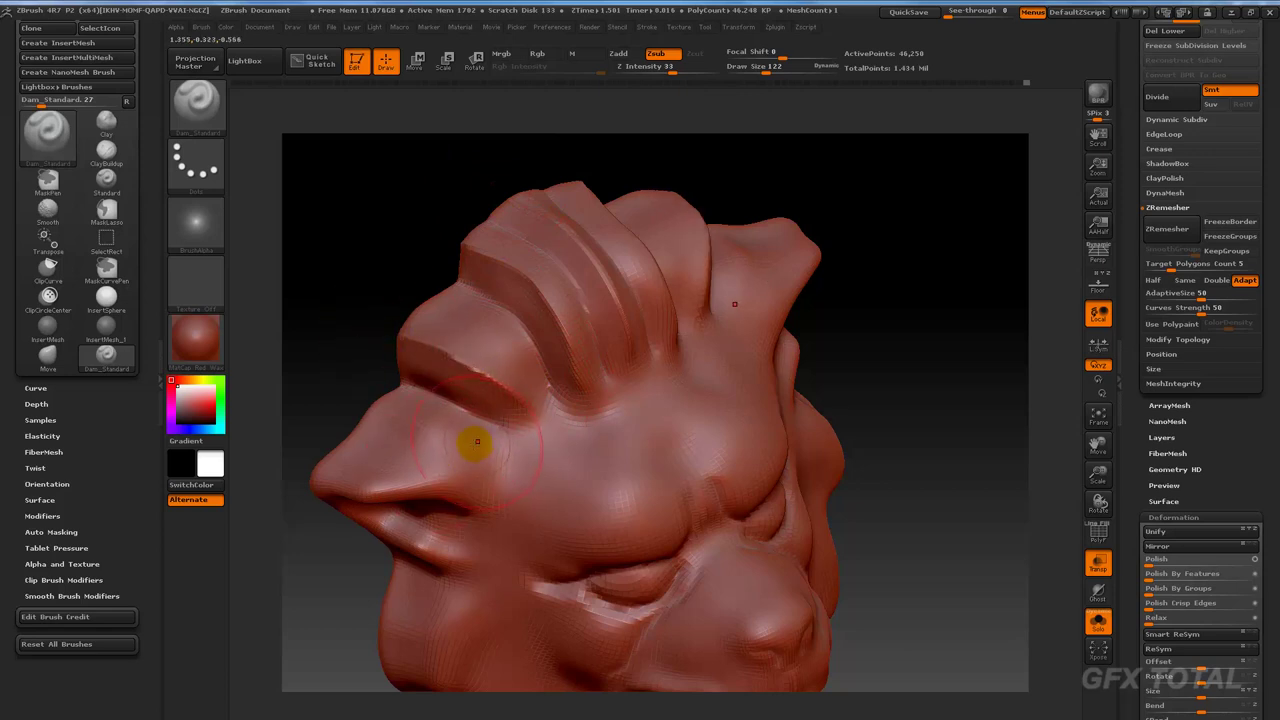
Carve thin creases and mane grooves down the cheek, softening some of them.
{"action": "mouse_move", "coordinate": [320, 449]}
{"action": "left_mouse_down"}
{"action": "mouse_move", "coordinate": [343, 366]}
{"action": "mouse_move", "coordinate": [575, 370]}
{"action": "left_mouse_up"}
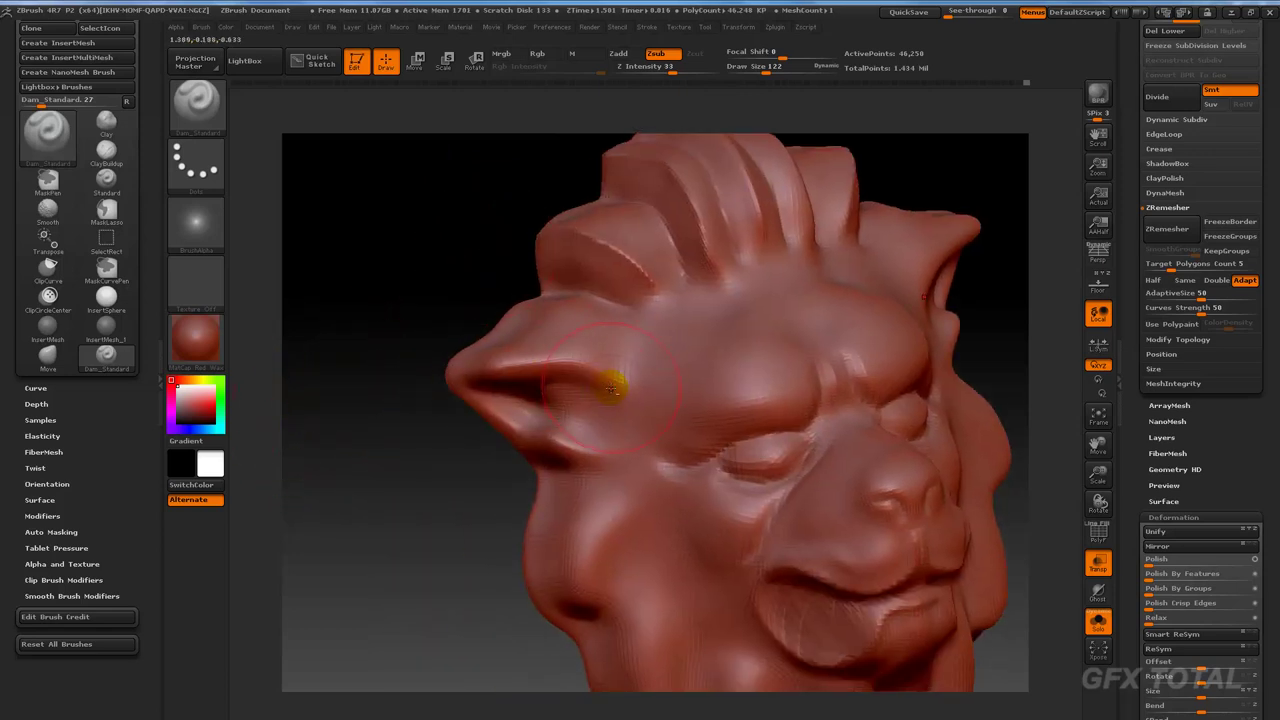
{"action": "mouse_move", "coordinate": [440, 480]}
{"action": "left_mouse_down"}
{"action": "mouse_move", "coordinate": [409, 509]}
{"action": "mouse_move", "coordinate": [450, 347]}
{"action": "mouse_move", "coordinate": [608, 251]}
{"action": "left_mouse_up"}
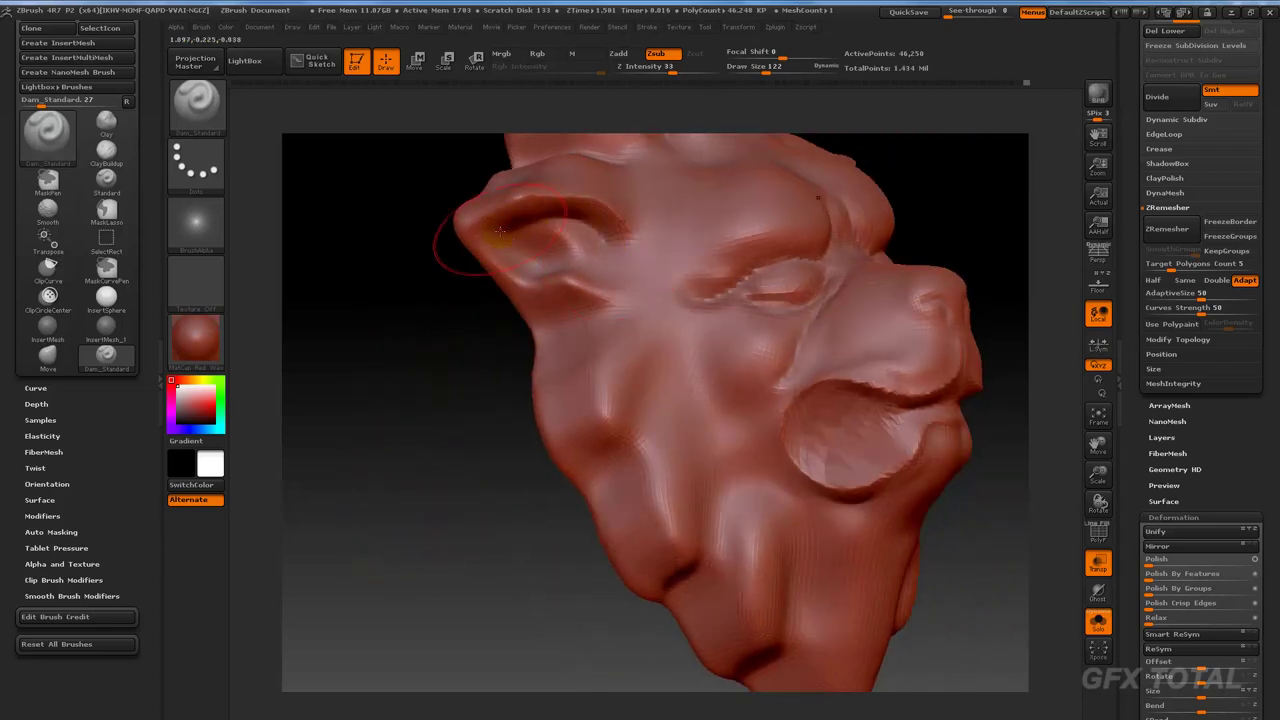
{"action": "mouse_move", "coordinate": [426, 433]}
{"action": "left_mouse_down"}
{"action": "mouse_move", "coordinate": [414, 449]}
{"action": "mouse_move", "coordinate": [423, 400]}
{"action": "mouse_move", "coordinate": [609, 269]}
{"action": "mouse_move", "coordinate": [520, 333]}
{"action": "left_mouse_up"}
{"action": "left_click", "coordinate": [602, 278]}
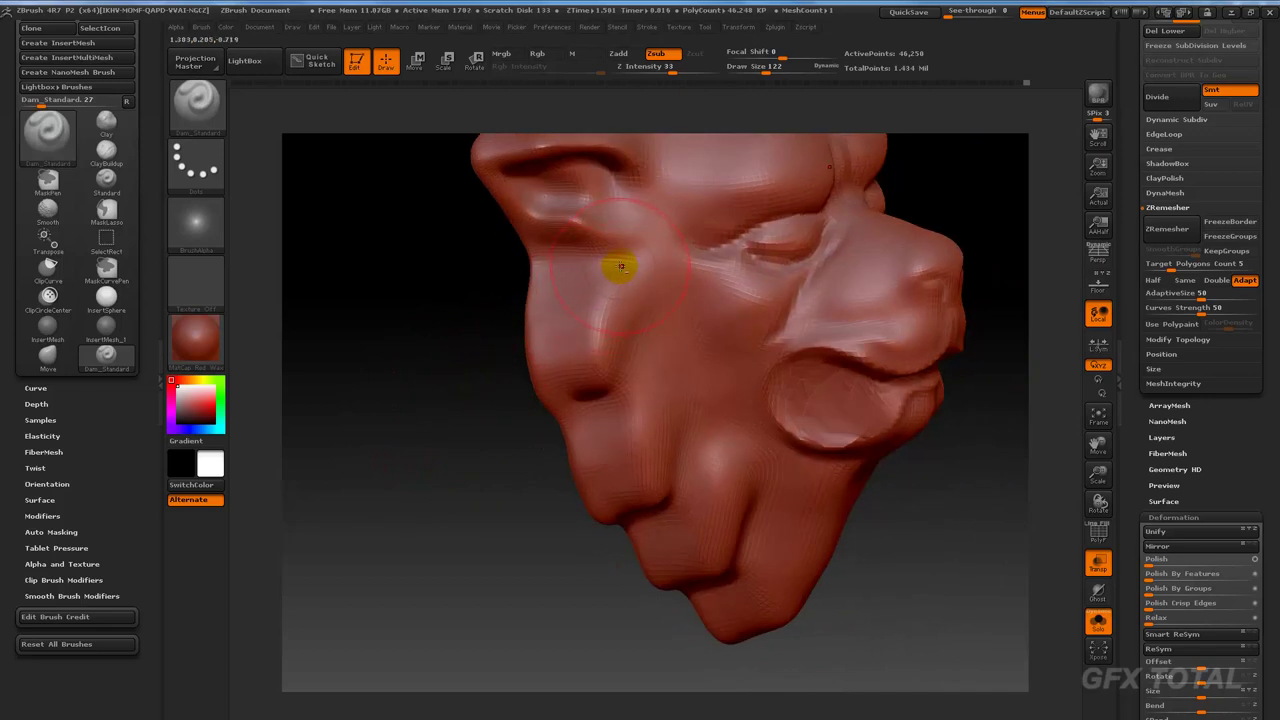
{"action": "left_click_drag", "start_coordinate": [607, 284], "coordinate": [597, 339]}
{"action": "mouse_move", "coordinate": [552, 383]}
{"action": "left_mouse_down"}
{"action": "mouse_move", "coordinate": [594, 274]}
{"action": "mouse_move", "coordinate": [580, 323]}
{"action": "mouse_move", "coordinate": [565, 312]}
{"action": "left_mouse_up"}
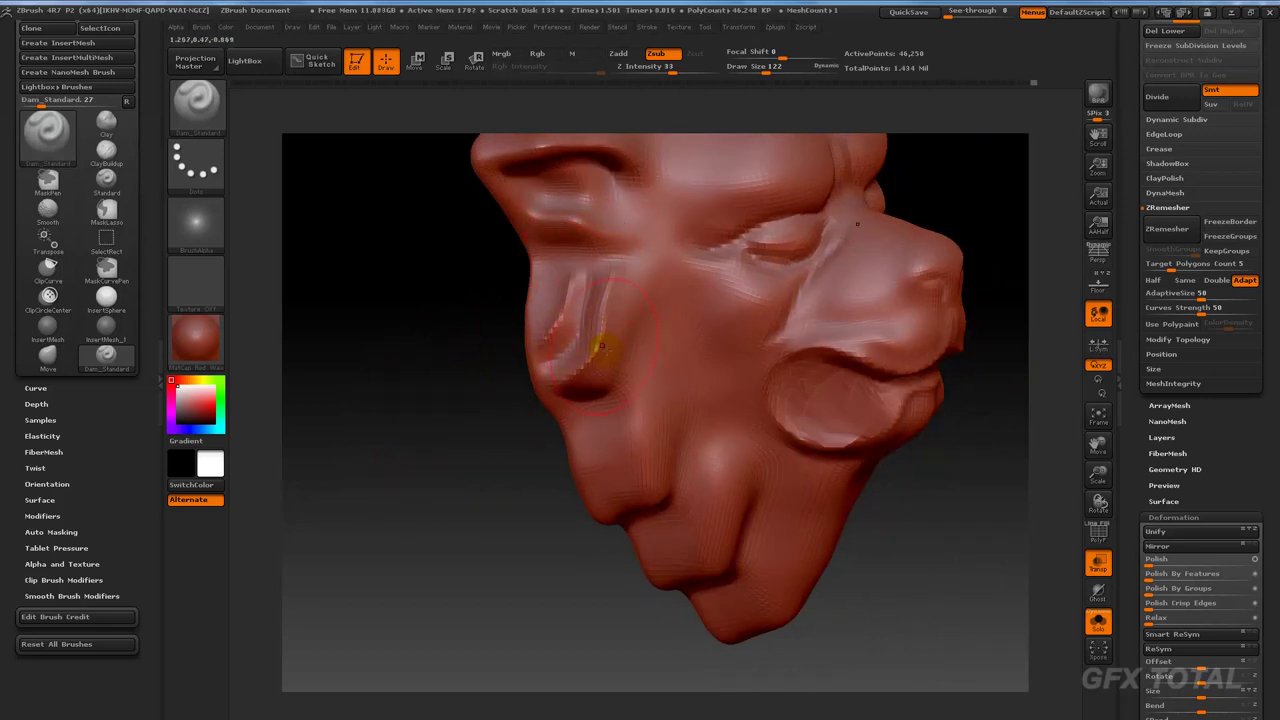
{"action": "left_click_drag", "start_coordinate": [478, 477], "coordinate": [571, 357]}
{"action": "mouse_move", "coordinate": [612, 316]}
{"action": "left_mouse_down"}
{"action": "mouse_move", "coordinate": [640, 277]}
{"action": "mouse_move", "coordinate": [603, 352]}
{"action": "left_mouse_up"}
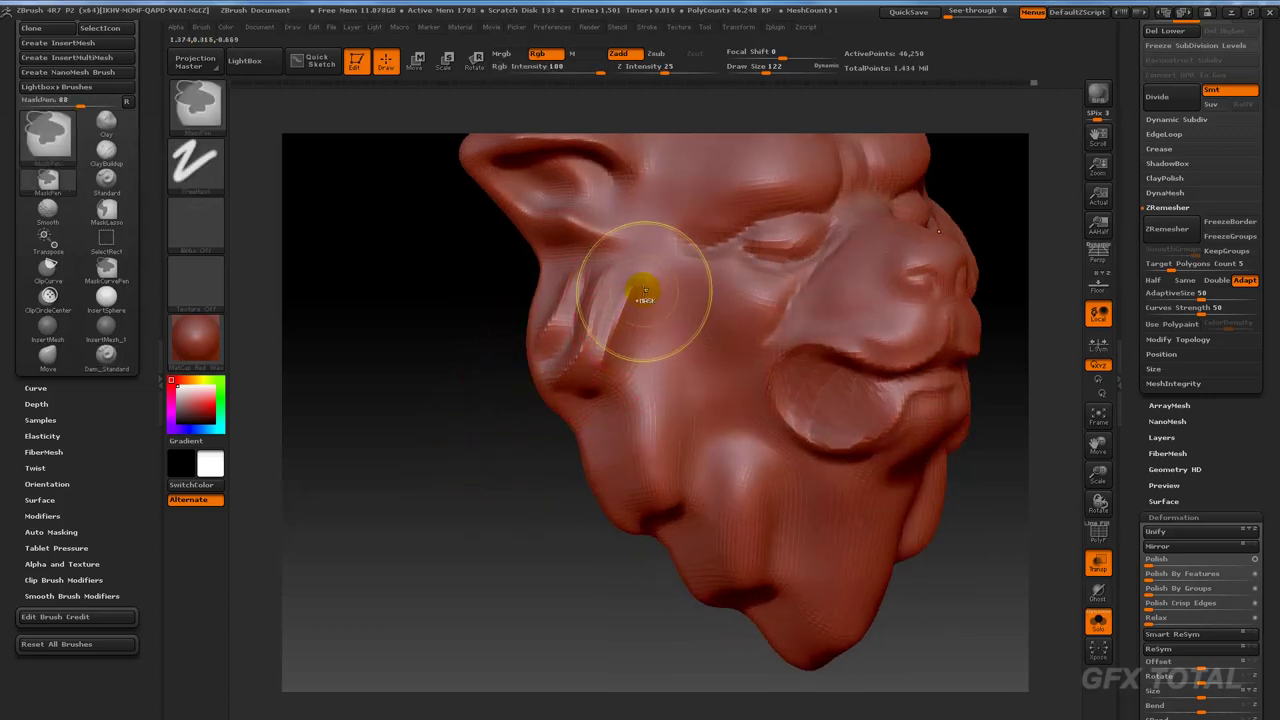
{"action": "left_click_drag", "start_coordinate": [640, 286], "coordinate": [580, 400], "text": "shift"}
{"action": "left_click_drag", "start_coordinate": [667, 318], "coordinate": [597, 418]}
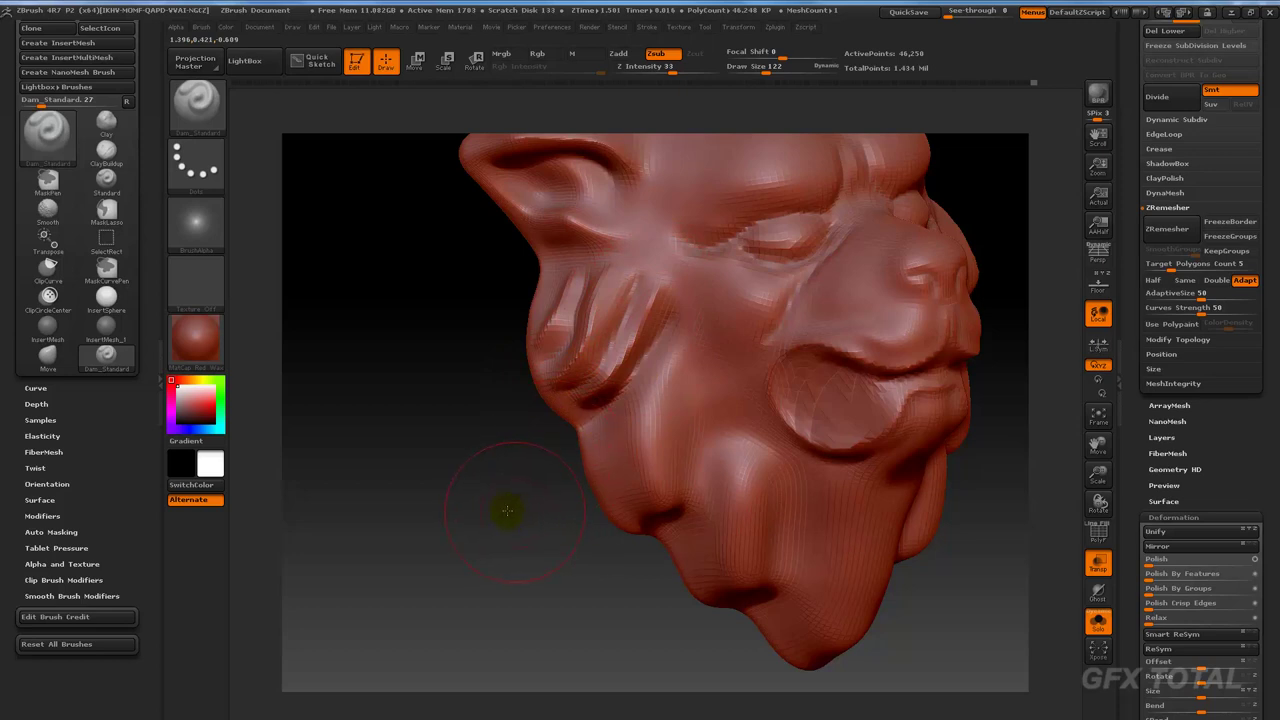
From a lower angle, carve more mirrored vertical grooves down the cheek.
{"action": "mouse_move", "coordinate": [507, 511]}
{"action": "left_mouse_down"}
{"action": "mouse_move", "coordinate": [520, 517]}
{"action": "mouse_move", "coordinate": [601, 348]}
{"action": "left_mouse_up"}
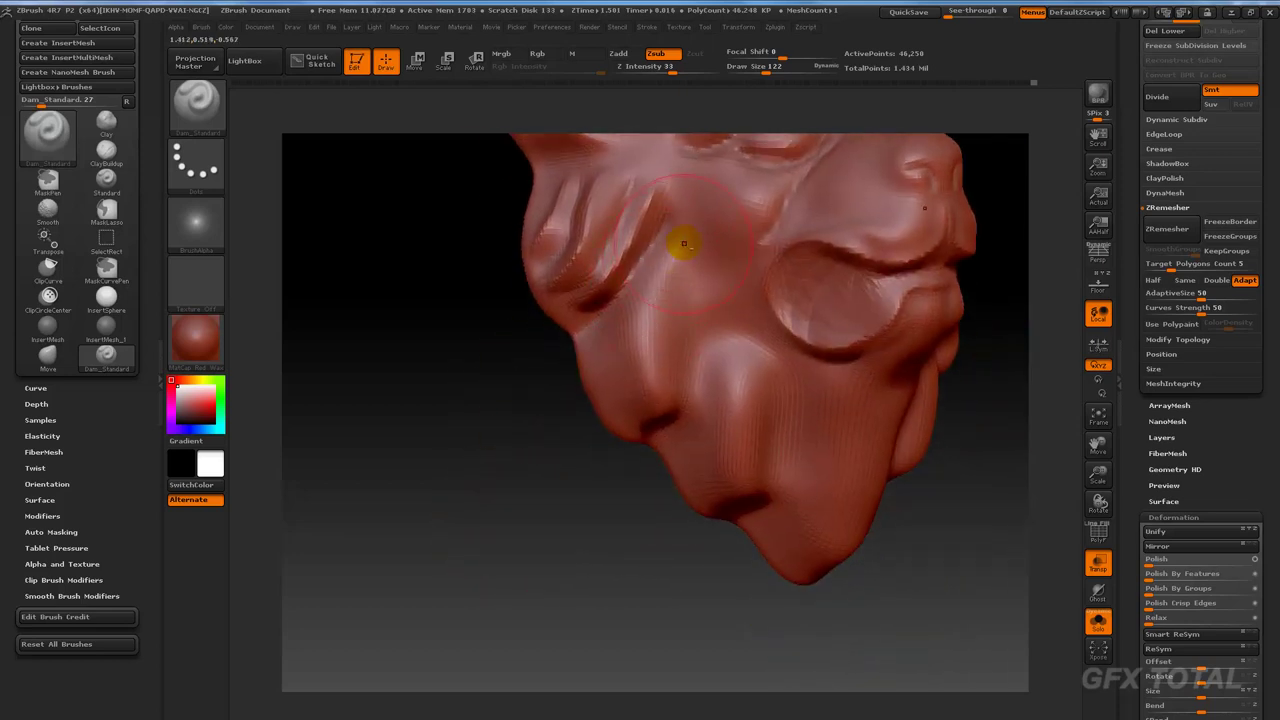
{"action": "mouse_move", "coordinate": [684, 243]}
{"action": "left_mouse_down"}
{"action": "mouse_move", "coordinate": [640, 323]}
{"action": "mouse_move", "coordinate": [651, 385]}
{"action": "left_mouse_up"}
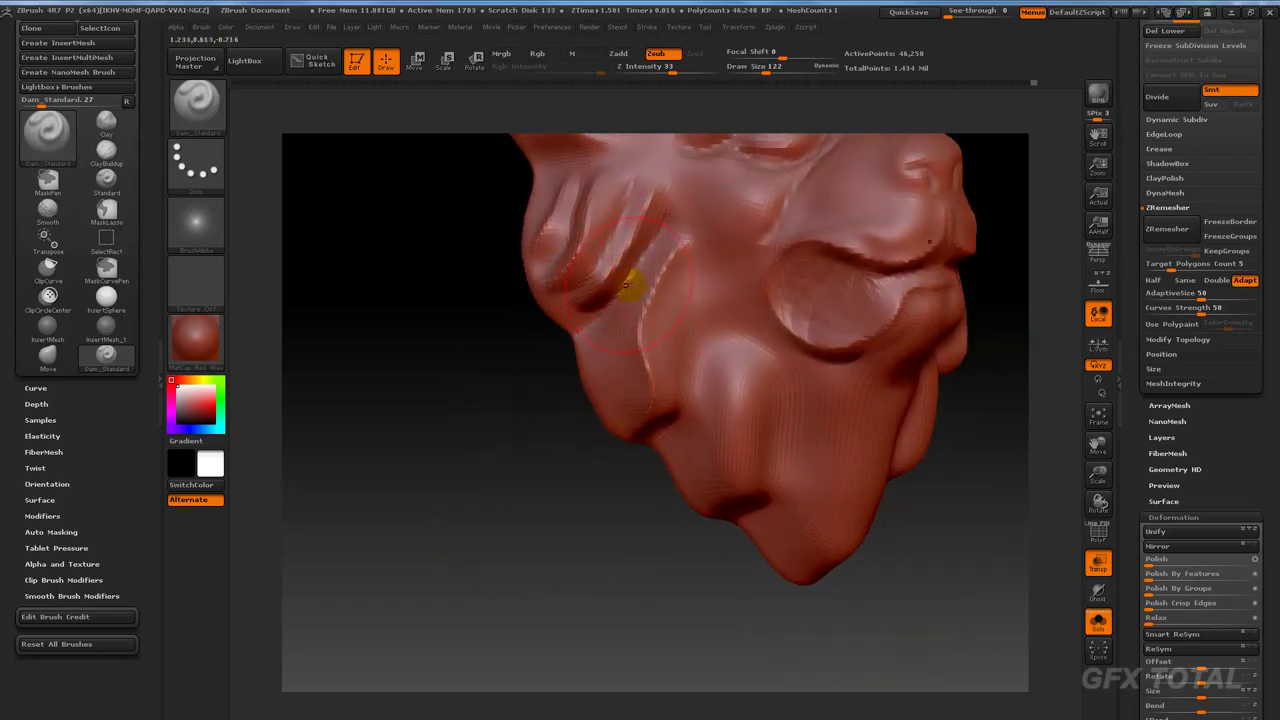
{"action": "mouse_move", "coordinate": [400, 400]}
{"action": "left_mouse_down"}
{"action": "mouse_move", "coordinate": [580, 514]}
{"action": "mouse_move", "coordinate": [706, 307]}
{"action": "mouse_move", "coordinate": [690, 455]}
{"action": "left_mouse_up"}
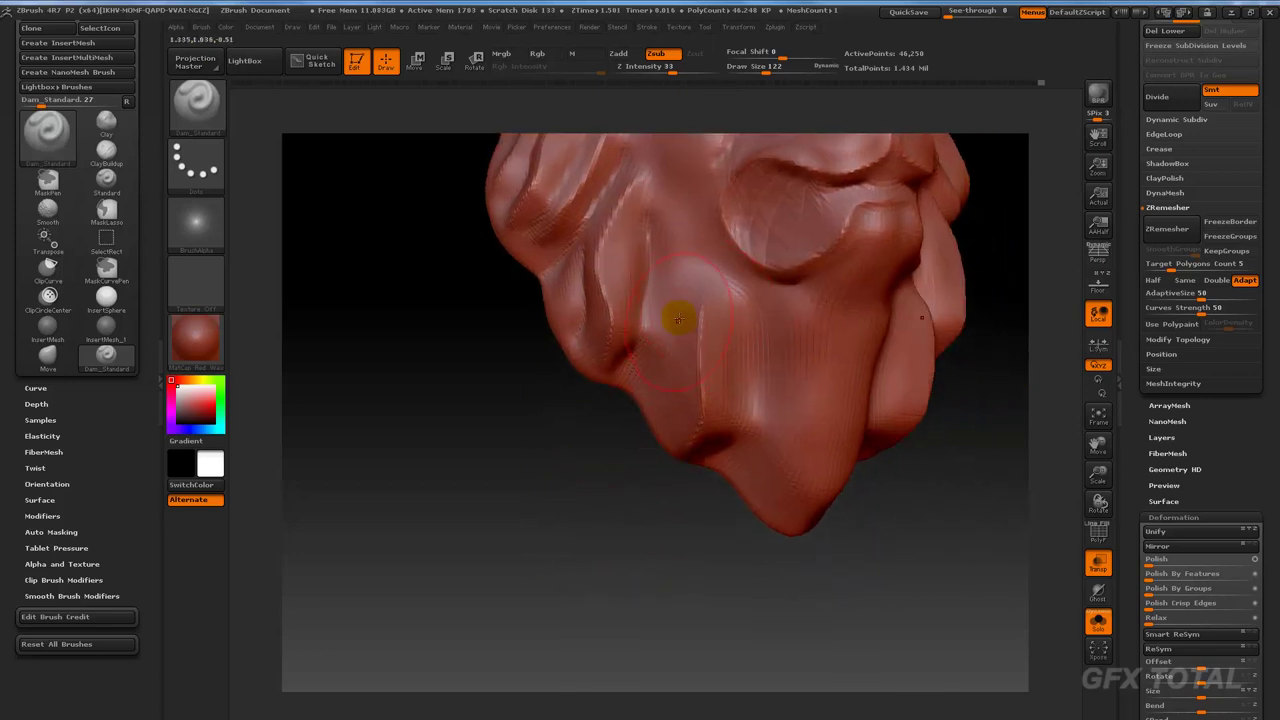
{"action": "left_click_drag", "start_coordinate": [670, 272], "coordinate": [666, 381]}
{"action": "mouse_move", "coordinate": [616, 514]}
{"action": "left_mouse_down"}
{"action": "mouse_move", "coordinate": [737, 323]}
{"action": "mouse_move", "coordinate": [743, 366]}
{"action": "mouse_move", "coordinate": [640, 538]}
{"action": "mouse_move", "coordinate": [577, 506]}
{"action": "left_mouse_up"}
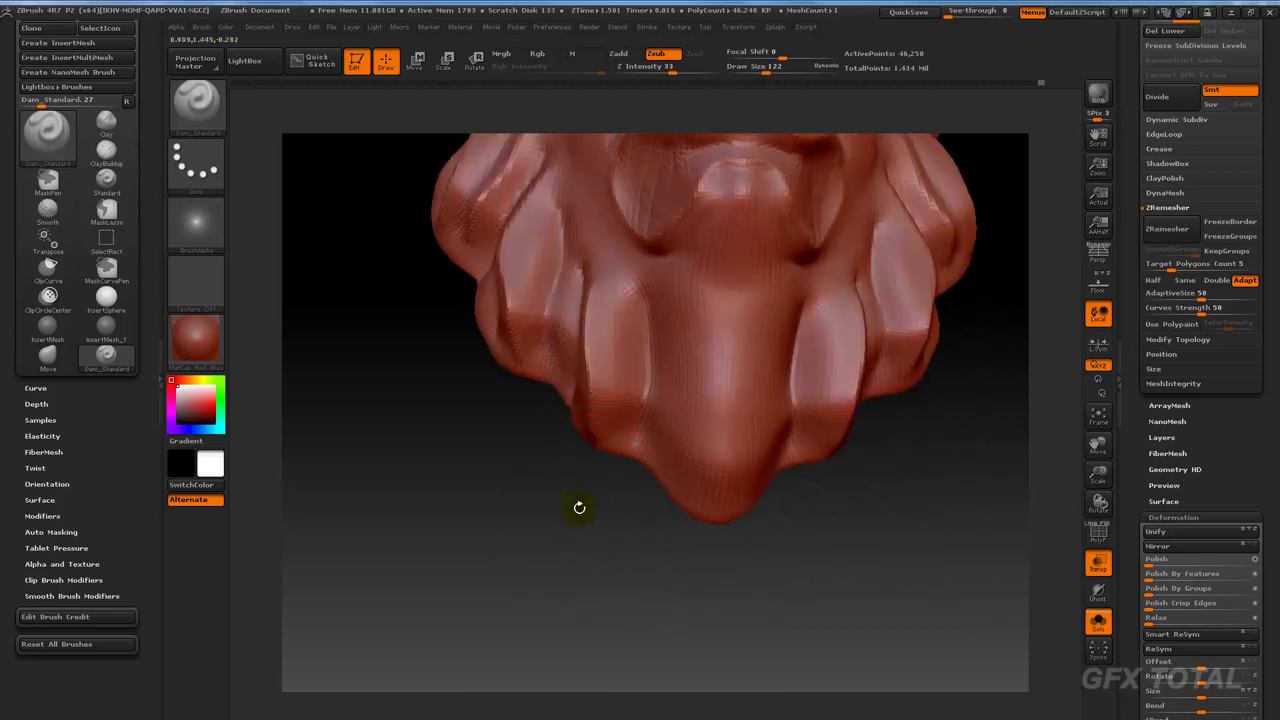
Carve a short central groove and a side groove into the lower mane, redoing overlong strokes.
{"action": "left_click_drag", "start_coordinate": [731, 312], "coordinate": [726, 371]}
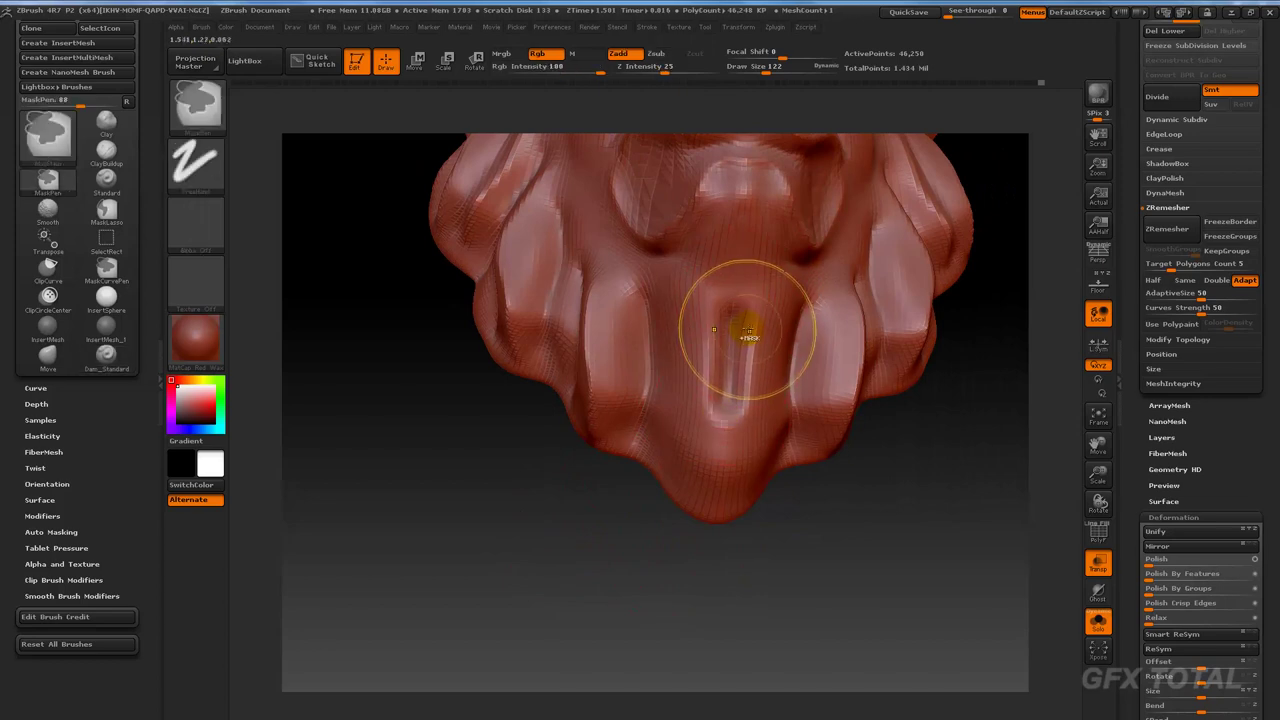
{"action": "key", "text": "ctrl+z"}
{"action": "left_click_drag", "start_coordinate": [737, 303], "coordinate": [722, 505]}
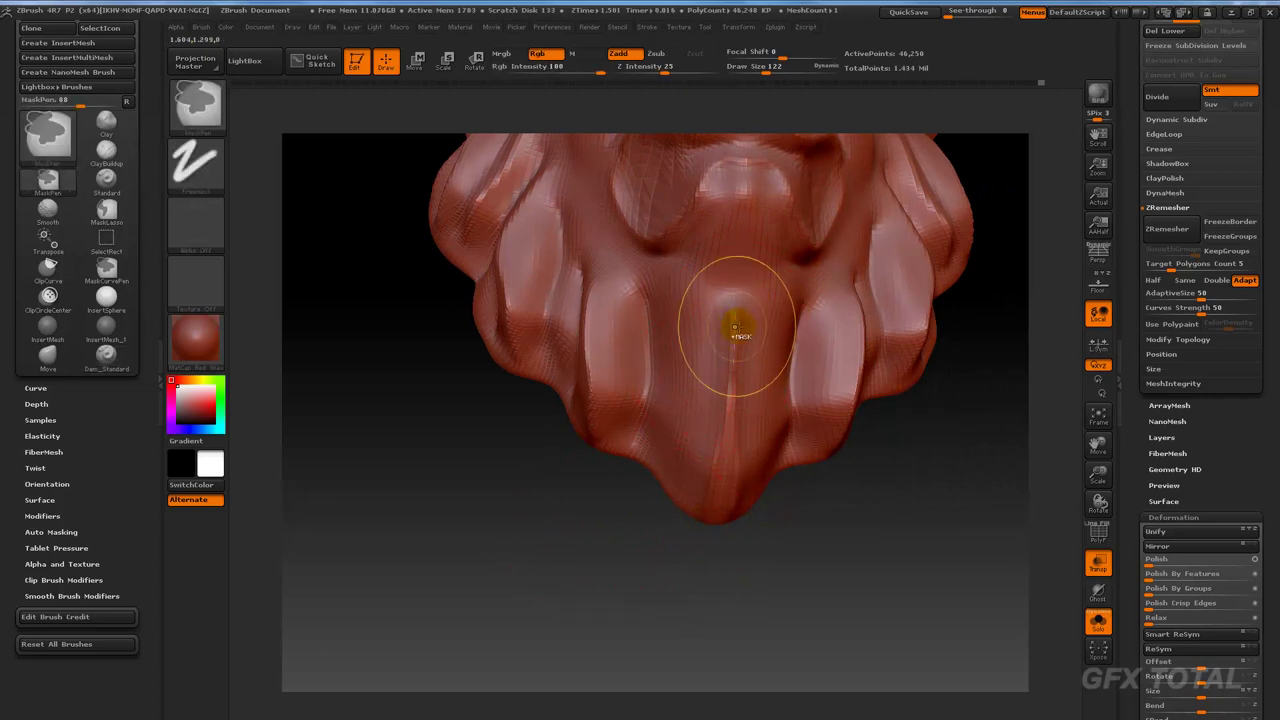
{"action": "key", "text": "ctrl+z"}
{"action": "left_click_drag", "start_coordinate": [737, 303], "coordinate": [720, 515]}
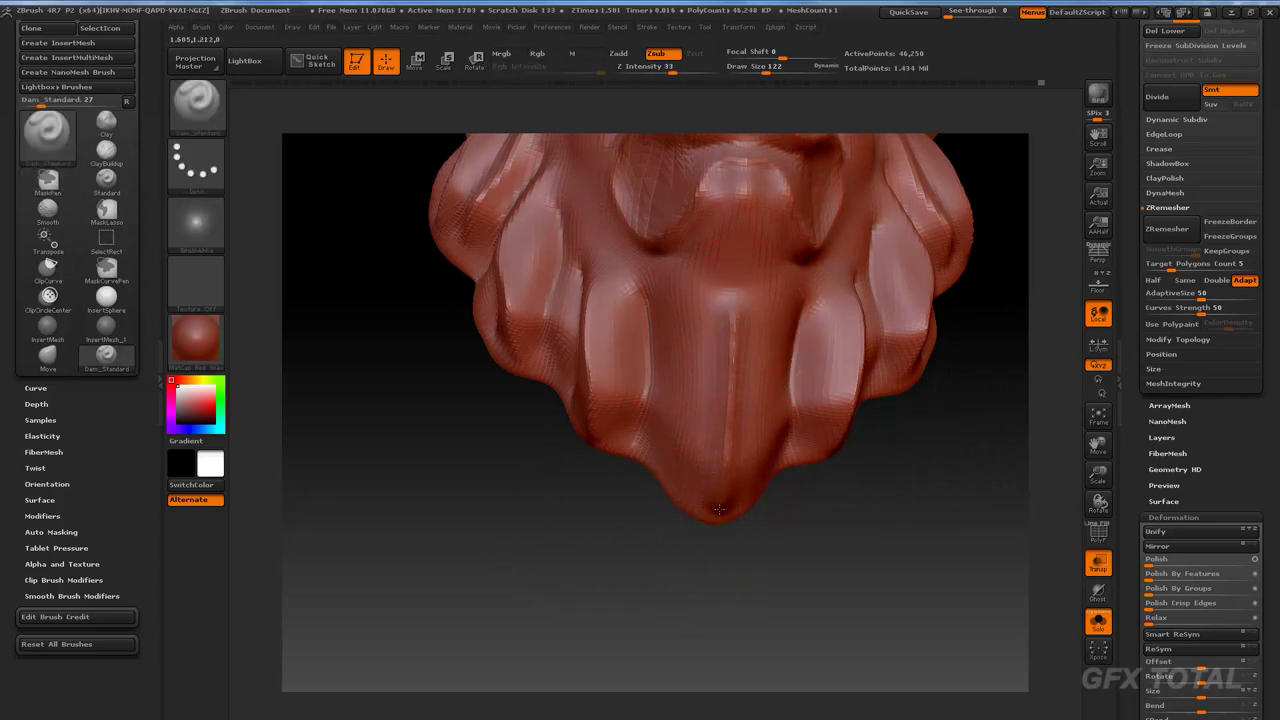
{"action": "mouse_move", "coordinate": [703, 338]}
{"action": "left_mouse_down"}
{"action": "mouse_move", "coordinate": [689, 420]}
{"action": "mouse_move", "coordinate": [677, 423]}
{"action": "left_mouse_up"}
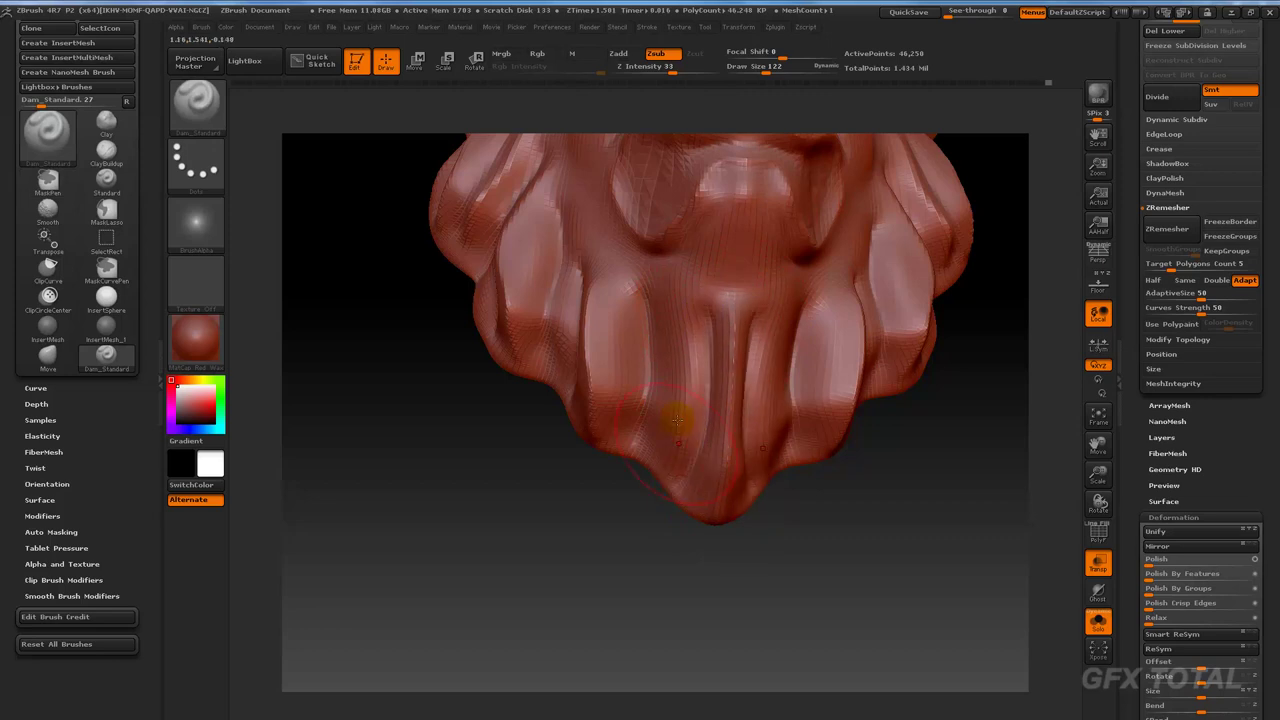
{"action": "key", "text": "ctrl+z"}
{"action": "mouse_move", "coordinate": [686, 300]}
{"action": "left_mouse_down"}
{"action": "mouse_move", "coordinate": [688, 372]}
{"action": "mouse_move", "coordinate": [666, 442]}
{"action": "left_mouse_up"}
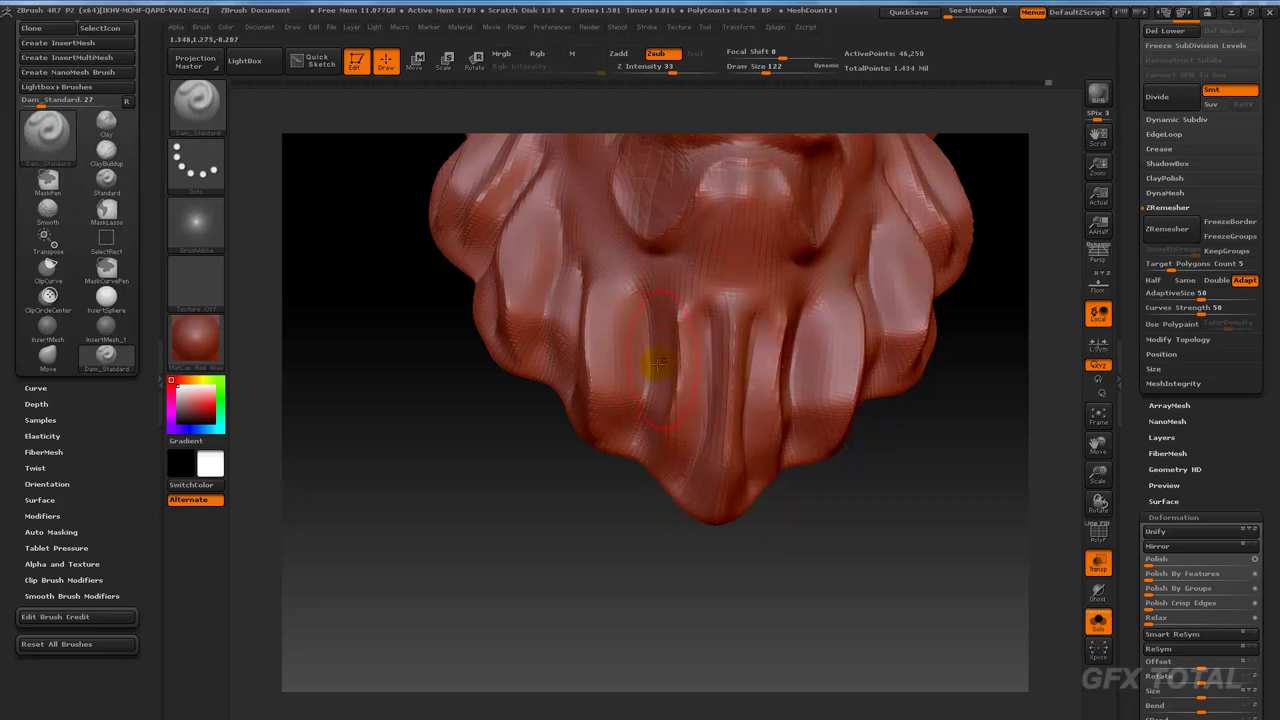
Add short grooves across the brow and forehead and a streak down the cheek.
{"action": "mouse_move", "coordinate": [610, 545]}
{"action": "left_mouse_down"}
{"action": "mouse_move", "coordinate": [577, 569]}
{"action": "mouse_move", "coordinate": [531, 474]}
{"action": "mouse_move", "coordinate": [491, 574]}
{"action": "mouse_move", "coordinate": [528, 595]}
{"action": "mouse_move", "coordinate": [506, 603]}
{"action": "mouse_move", "coordinate": [386, 509]}
{"action": "mouse_move", "coordinate": [430, 450]}
{"action": "left_mouse_up"}
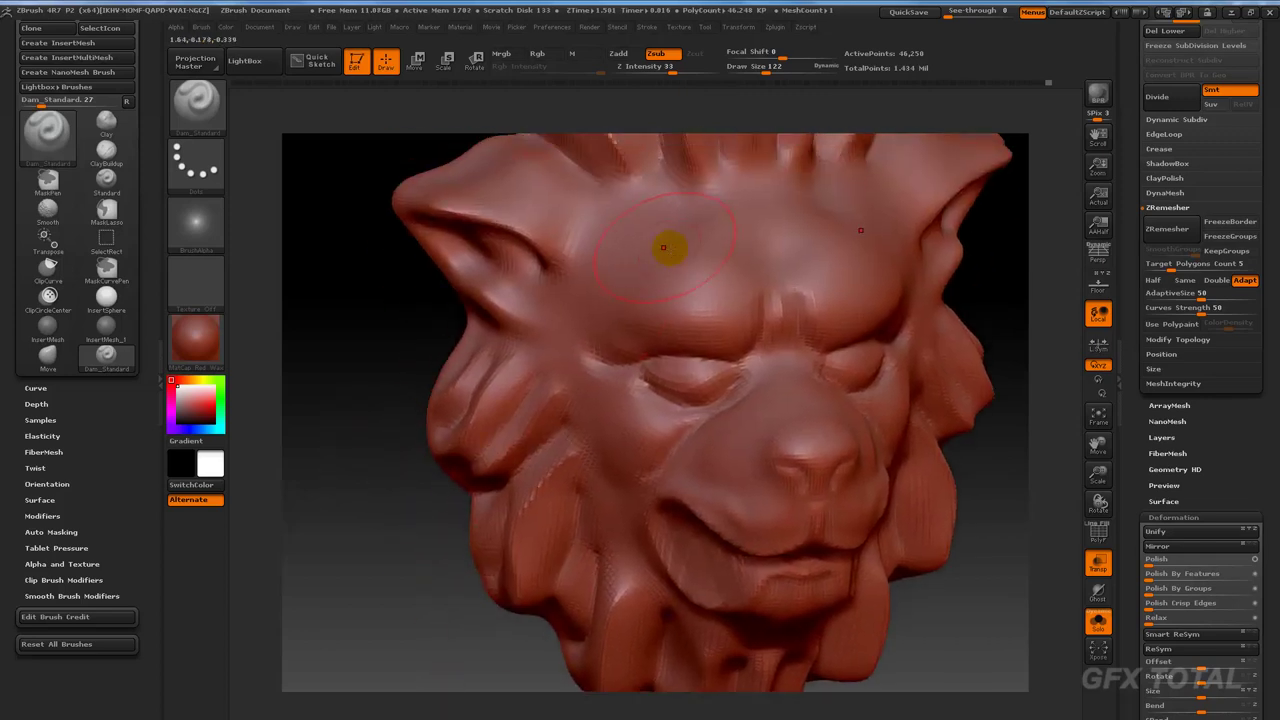
{"action": "mouse_move", "coordinate": [734, 286]}
{"action": "left_mouse_down"}
{"action": "mouse_move", "coordinate": [681, 286]}
{"action": "mouse_move", "coordinate": [629, 263]}
{"action": "mouse_move", "coordinate": [723, 263]}
{"action": "left_mouse_up"}
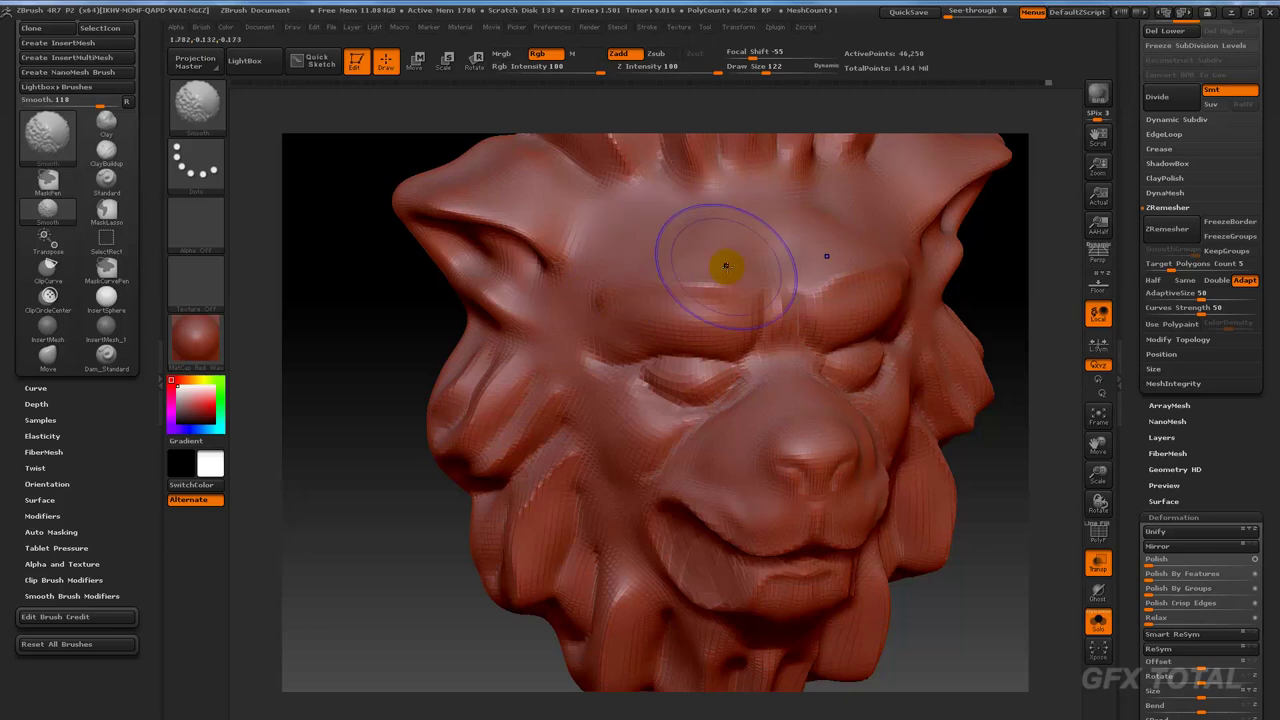
{"action": "left_click_drag", "start_coordinate": [1018, 293], "coordinate": [718, 220]}
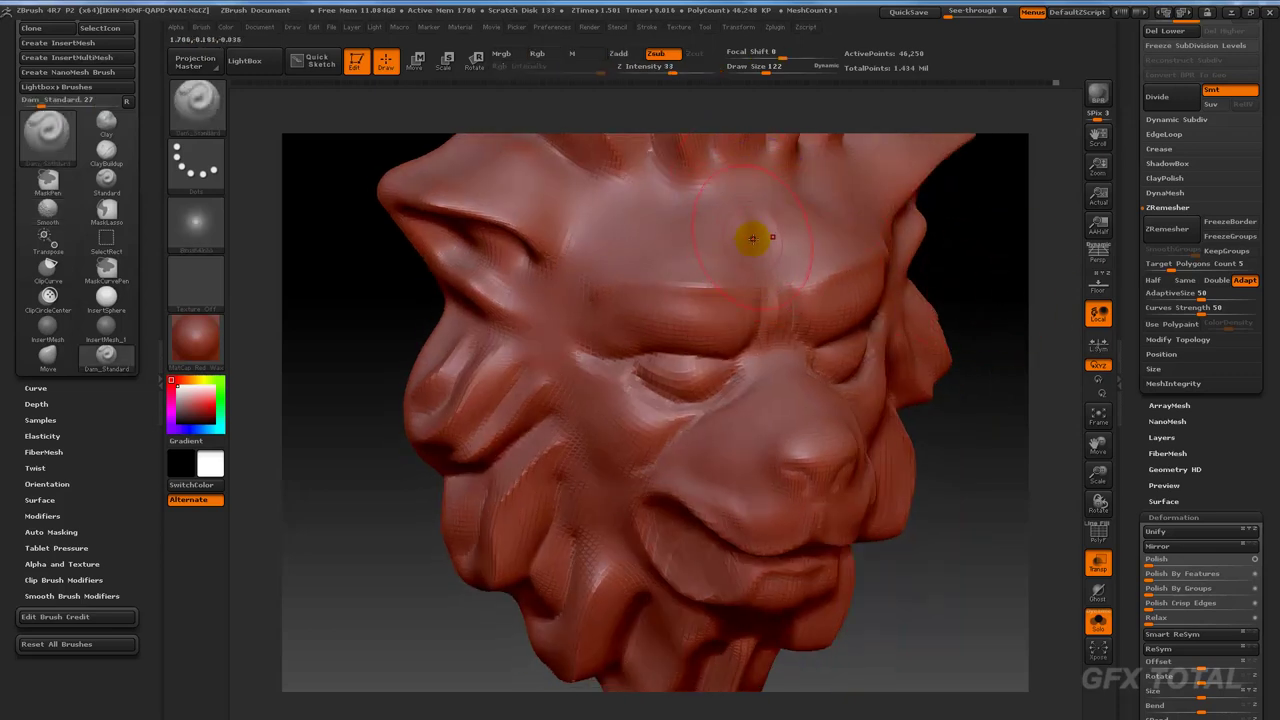
{"action": "mouse_move", "coordinate": [751, 240]}
{"action": "left_mouse_down"}
{"action": "mouse_move", "coordinate": [745, 182]}
{"action": "mouse_move", "coordinate": [731, 251]}
{"action": "mouse_move", "coordinate": [749, 189]}
{"action": "mouse_move", "coordinate": [776, 157]}
{"action": "left_mouse_up"}
{"action": "left_click_drag", "start_coordinate": [985, 265], "coordinate": [1006, 275], "text": "shift"}
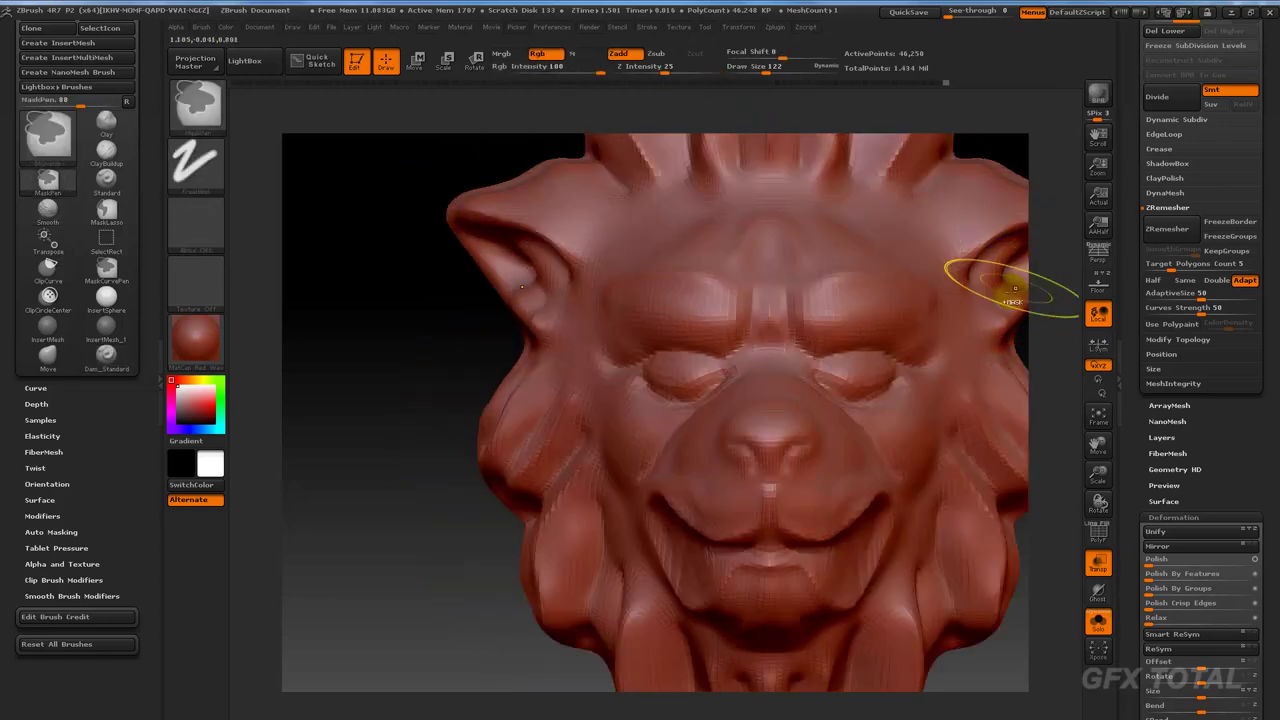
{"action": "left_click_drag", "start_coordinate": [412, 377], "coordinate": [645, 288]}
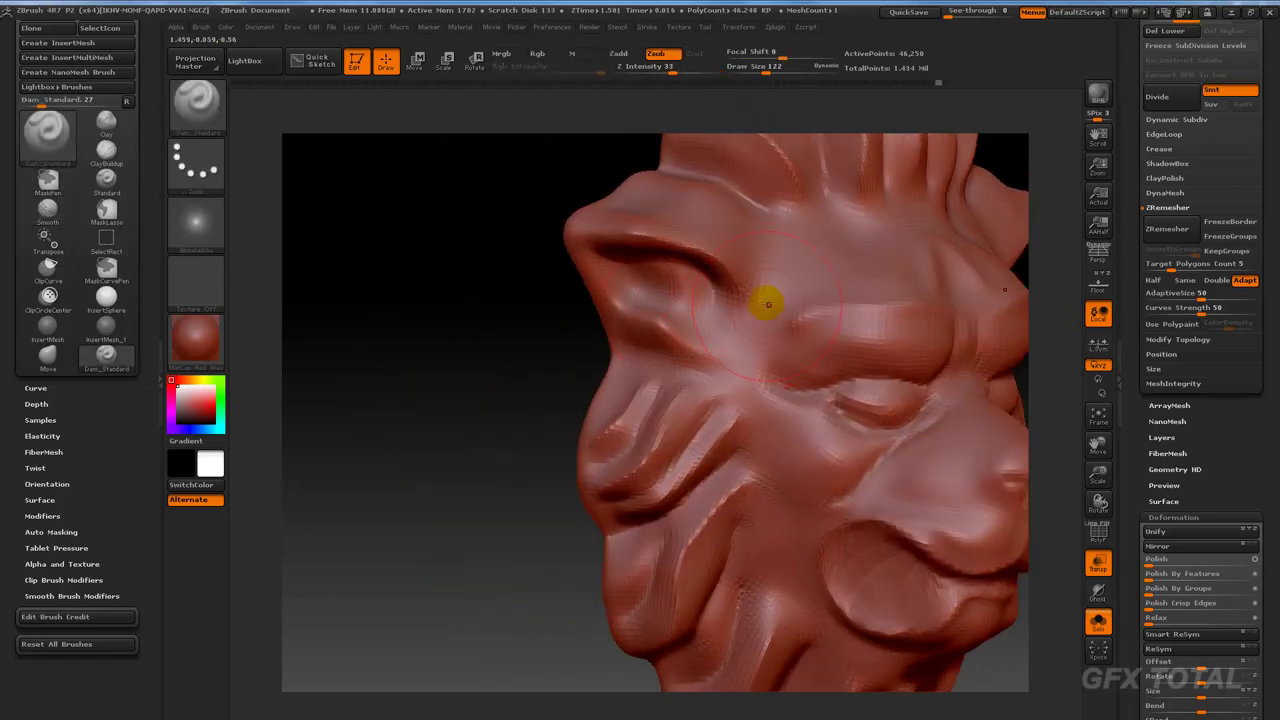
{"action": "mouse_move", "coordinate": [765, 283]}
{"action": "left_mouse_down"}
{"action": "mouse_move", "coordinate": [733, 357]}
{"action": "mouse_move", "coordinate": [749, 437]}
{"action": "left_mouse_up"}
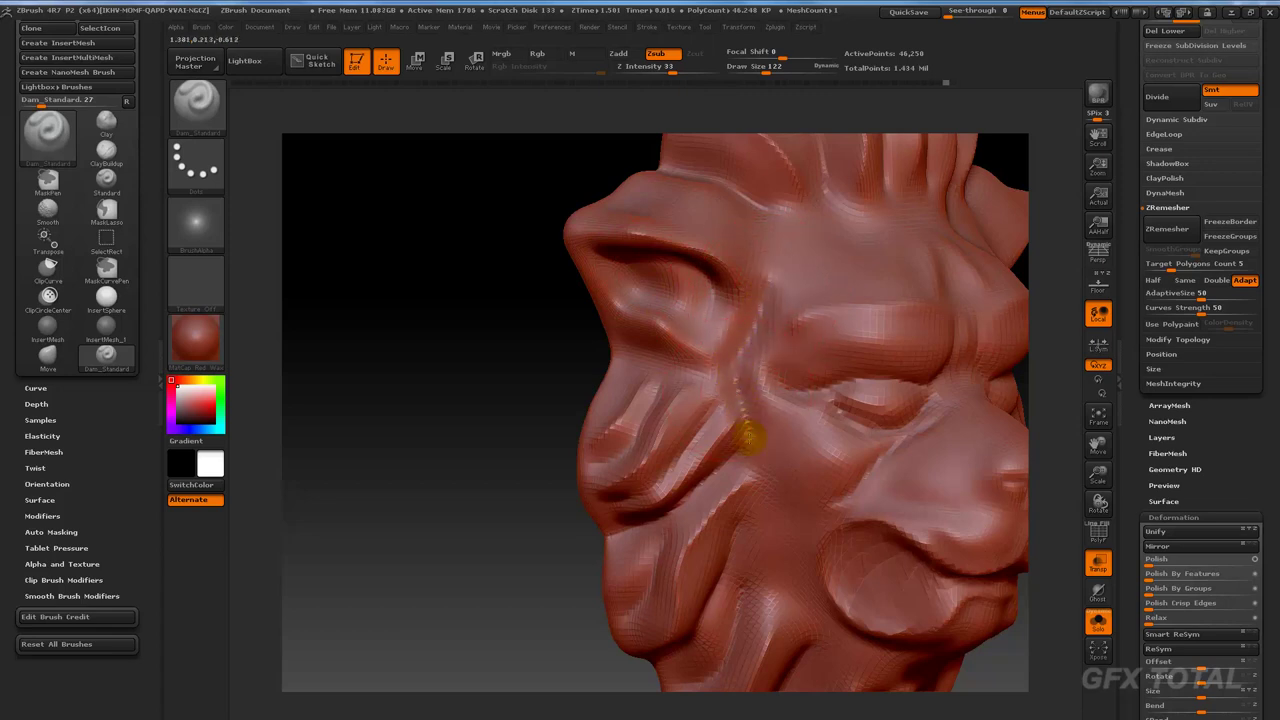
Smooth out the creases across the brow and review the head from the front.
{"action": "key", "text": "shift"}
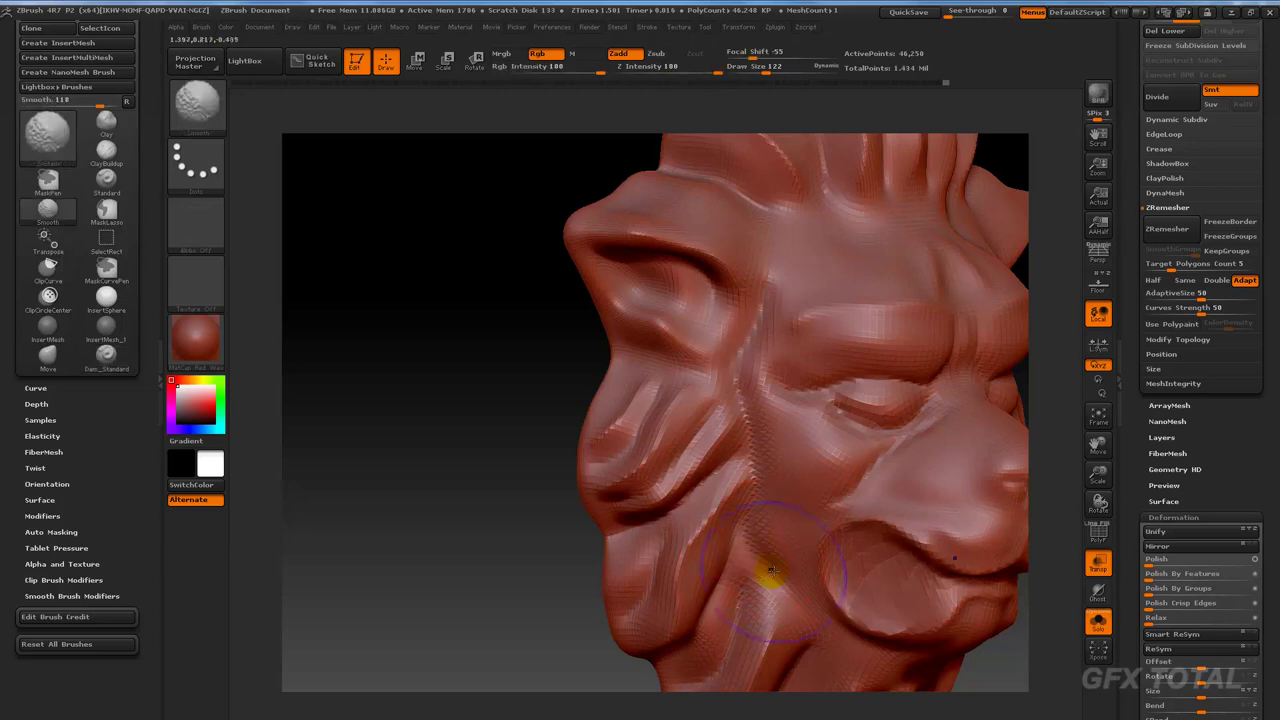
{"action": "mouse_move", "coordinate": [786, 237]}
{"action": "left_mouse_down", "text": "shift"}
{"action": "mouse_move", "coordinate": [783, 220]}
{"action": "mouse_move", "coordinate": [820, 206]}
{"action": "mouse_move", "coordinate": [803, 218]}
{"action": "left_mouse_up", "text": "shift"}
{"action": "mouse_move", "coordinate": [560, 200]}
{"action": "left_mouse_down"}
{"action": "mouse_move", "coordinate": [543, 251]}
{"action": "mouse_move", "coordinate": [434, 331]}
{"action": "mouse_move", "coordinate": [500, 271]}
{"action": "left_mouse_up"}
{"action": "left_click_drag", "start_coordinate": [906, 507], "coordinate": [971, 491]}
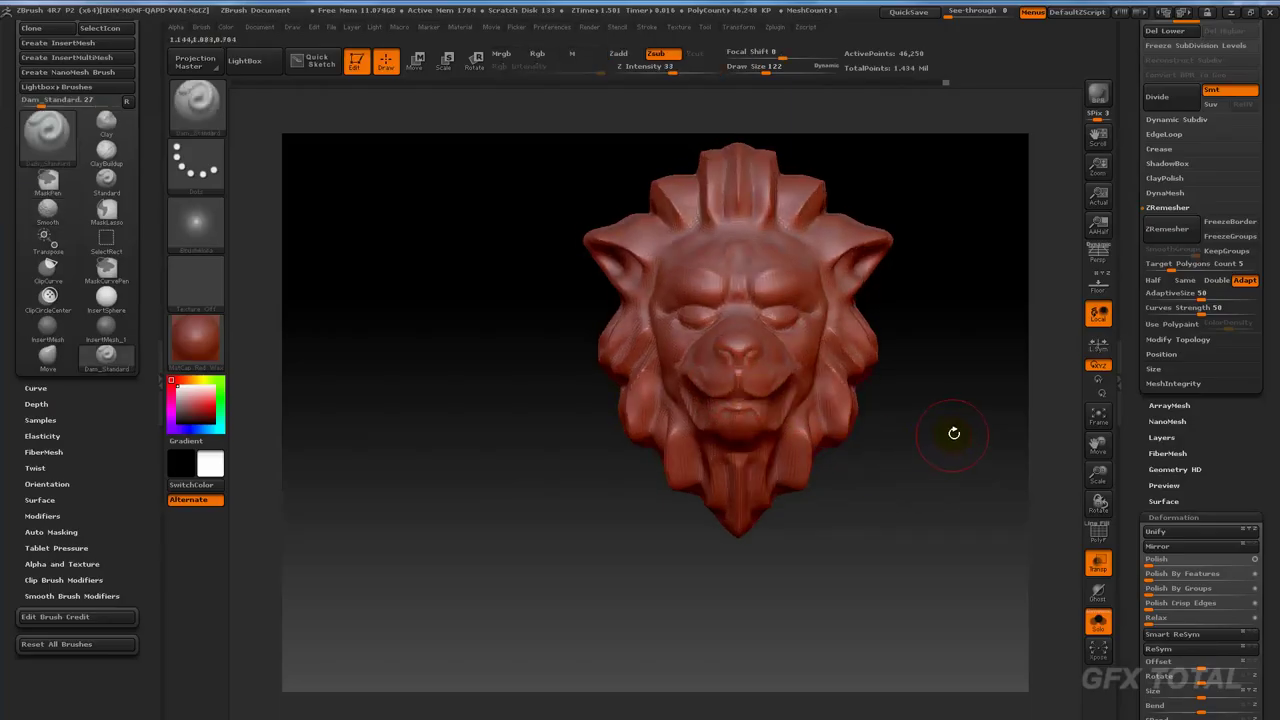
{"action": "left_click_drag", "start_coordinate": [954, 434], "coordinate": [637, 286]}
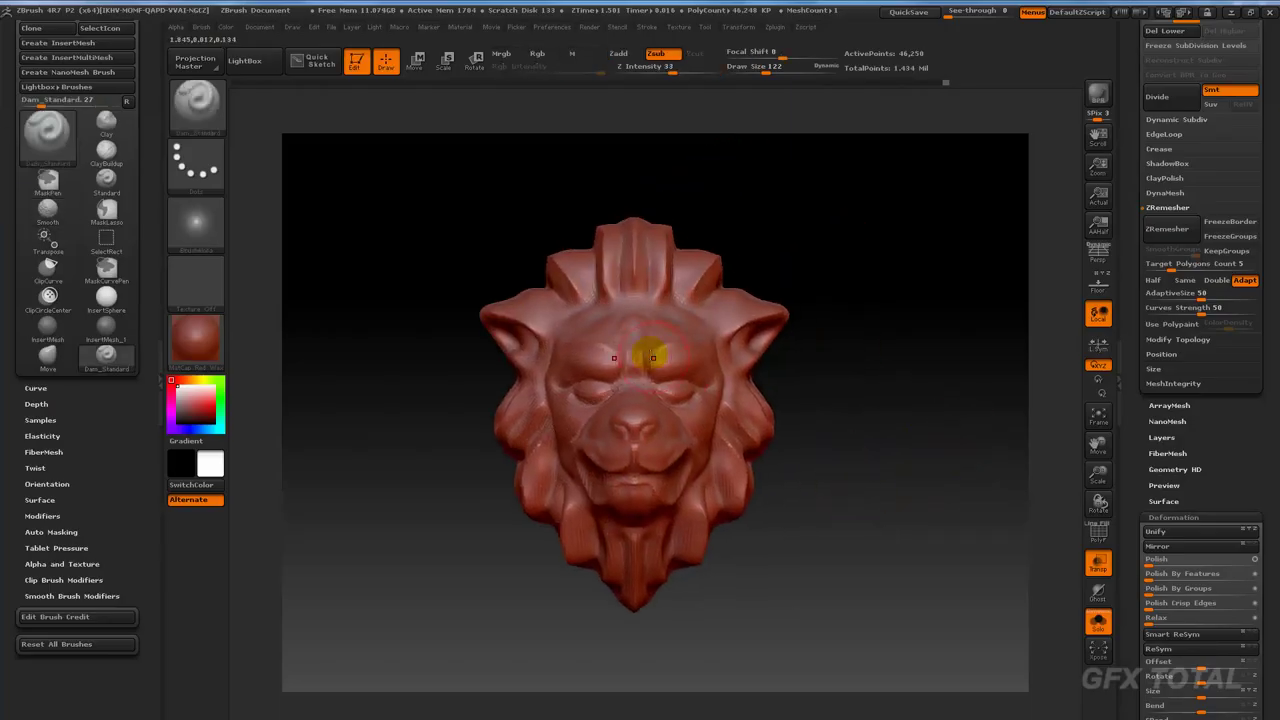
With the Move brush, bulge the mane cheeks and upper sides outward on both sides.
{"action": "left_click", "coordinate": [196, 100]}
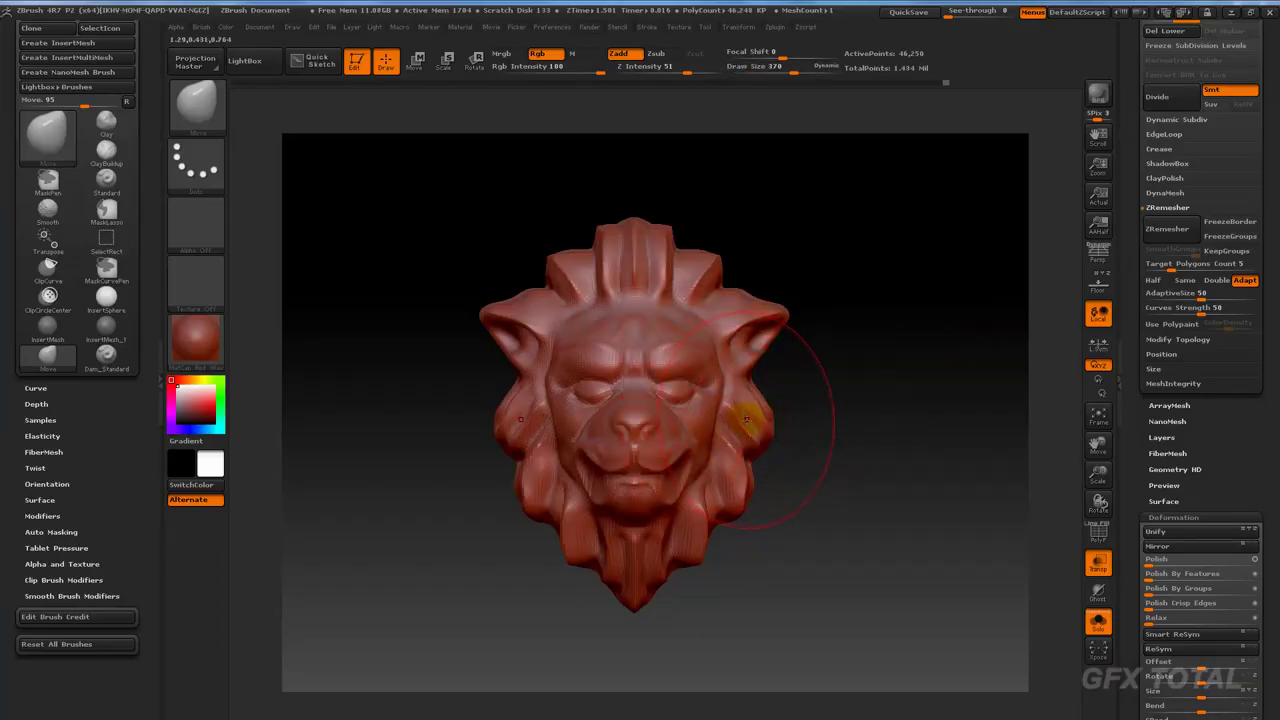
{"action": "mouse_move", "coordinate": [747, 418]}
{"action": "left_mouse_down"}
{"action": "mouse_move", "coordinate": [764, 415]}
{"action": "mouse_move", "coordinate": [766, 474]}
{"action": "mouse_move", "coordinate": [720, 542]}
{"action": "left_mouse_up"}
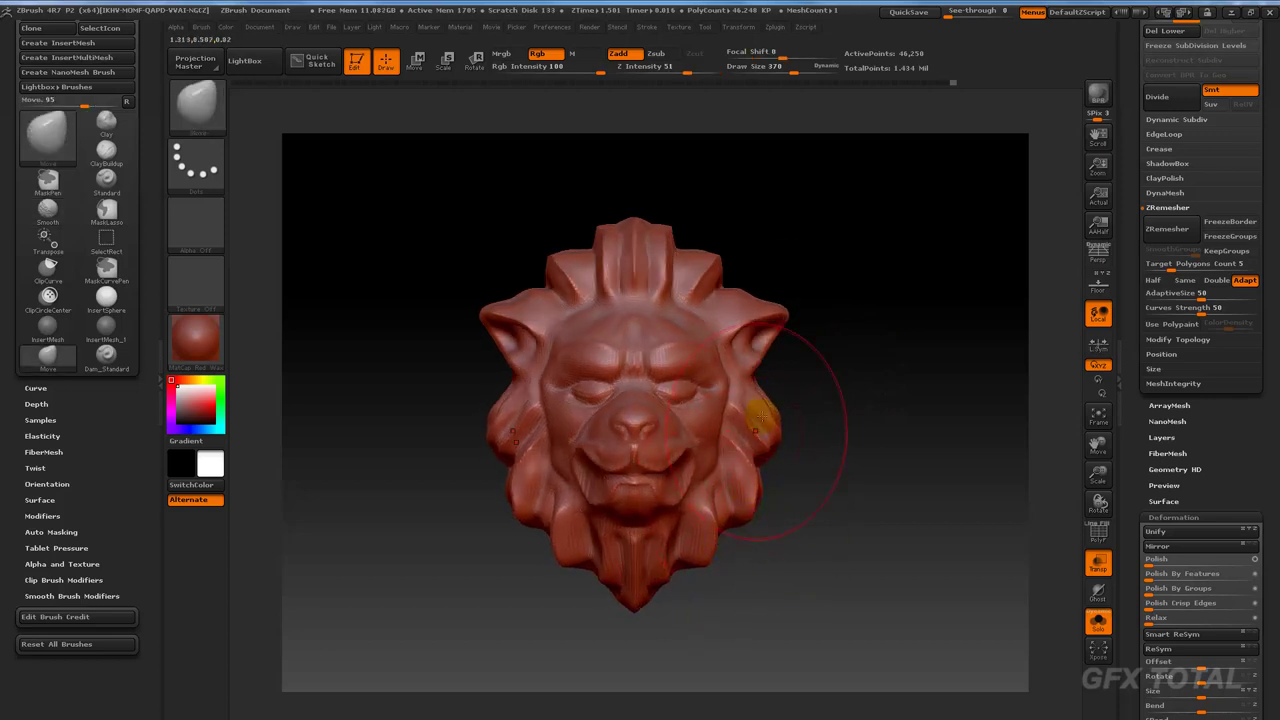
{"action": "left_click_drag", "start_coordinate": [761, 418], "coordinate": [775, 365]}
{"action": "mouse_move", "coordinate": [680, 400]}
{"action": "left_mouse_down"}
{"action": "mouse_move", "coordinate": [720, 393]}
{"action": "mouse_move", "coordinate": [680, 392]}
{"action": "mouse_move", "coordinate": [714, 386]}
{"action": "mouse_move", "coordinate": [694, 380]}
{"action": "mouse_move", "coordinate": [690, 480]}
{"action": "left_mouse_up"}
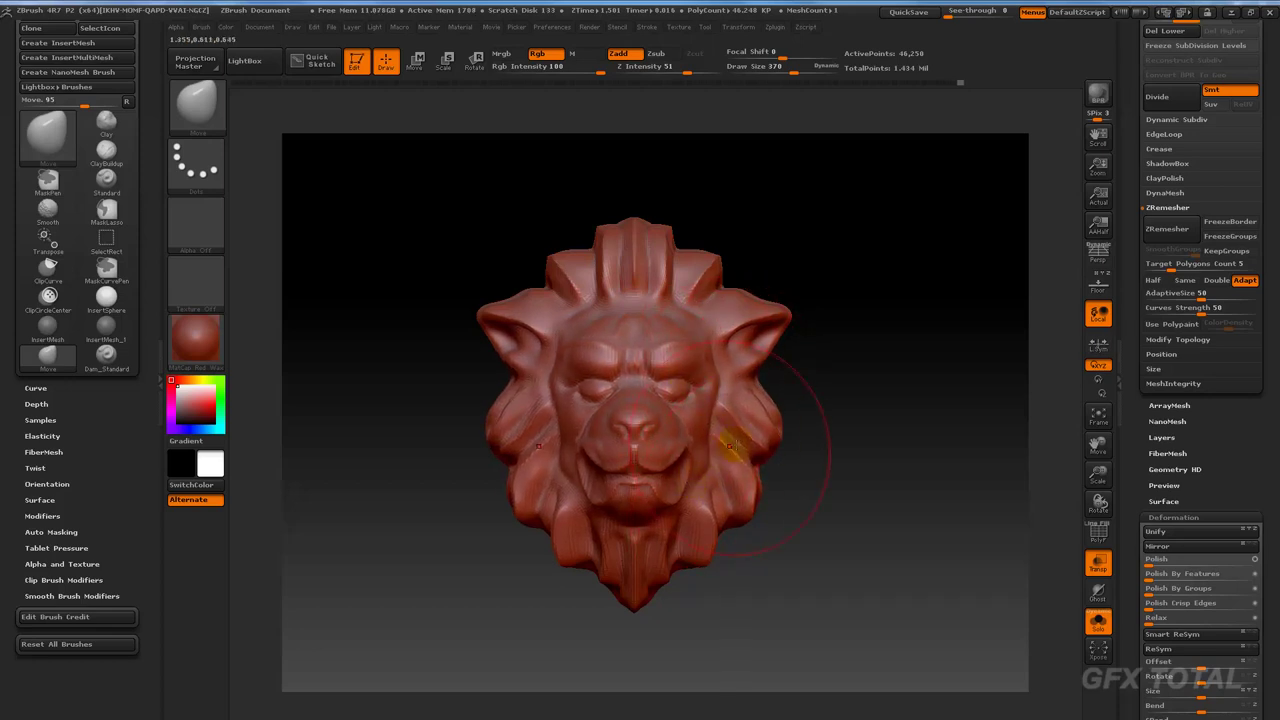
{"action": "mouse_move", "coordinate": [698, 258]}
{"action": "left_mouse_down"}
{"action": "mouse_move", "coordinate": [731, 260]}
{"action": "mouse_move", "coordinate": [780, 294]}
{"action": "mouse_move", "coordinate": [768, 382]}
{"action": "mouse_move", "coordinate": [790, 455]}
{"action": "mouse_move", "coordinate": [800, 400]}
{"action": "mouse_move", "coordinate": [785, 330]}
{"action": "mouse_move", "coordinate": [765, 324]}
{"action": "left_mouse_up"}
Shrink the brush, reshape the lower mane, pull the beard into a longer point, and smooth it.
{"action": "key", "text": "space"}
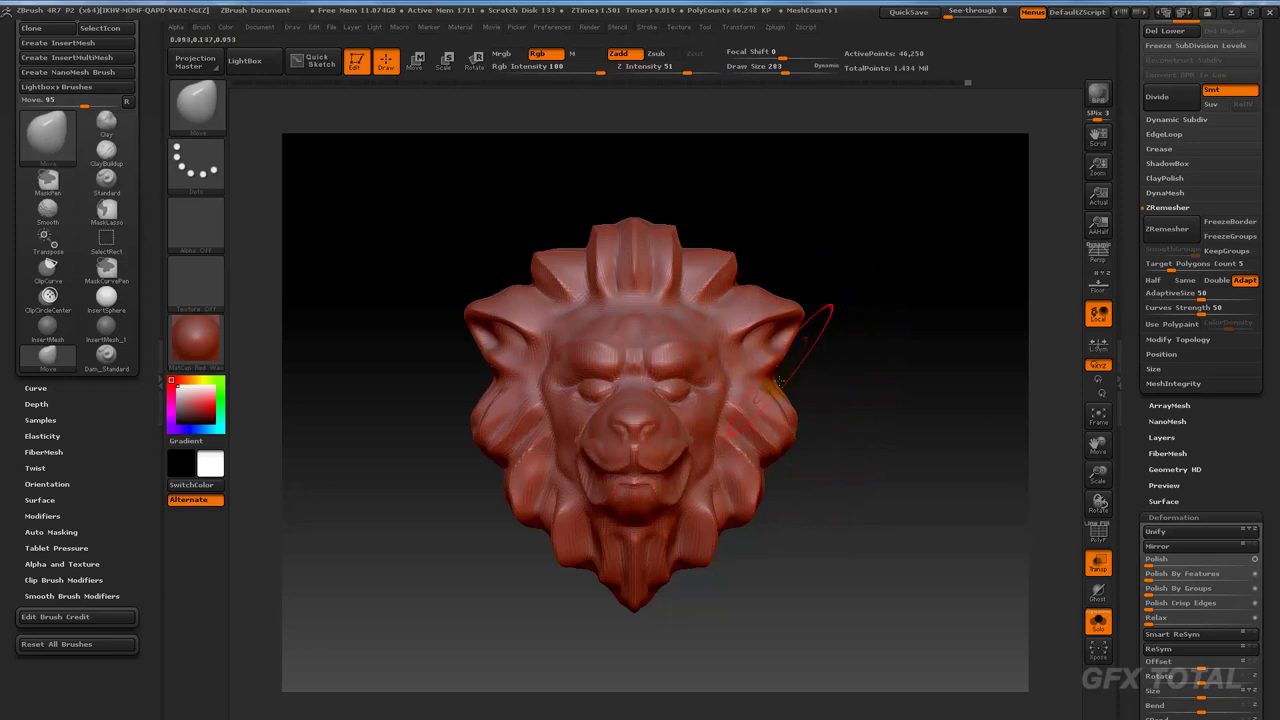
{"action": "mouse_move", "coordinate": [779, 382]}
{"action": "left_mouse_down"}
{"action": "mouse_move", "coordinate": [760, 500]}
{"action": "mouse_move", "coordinate": [720, 552]}
{"action": "left_mouse_up"}
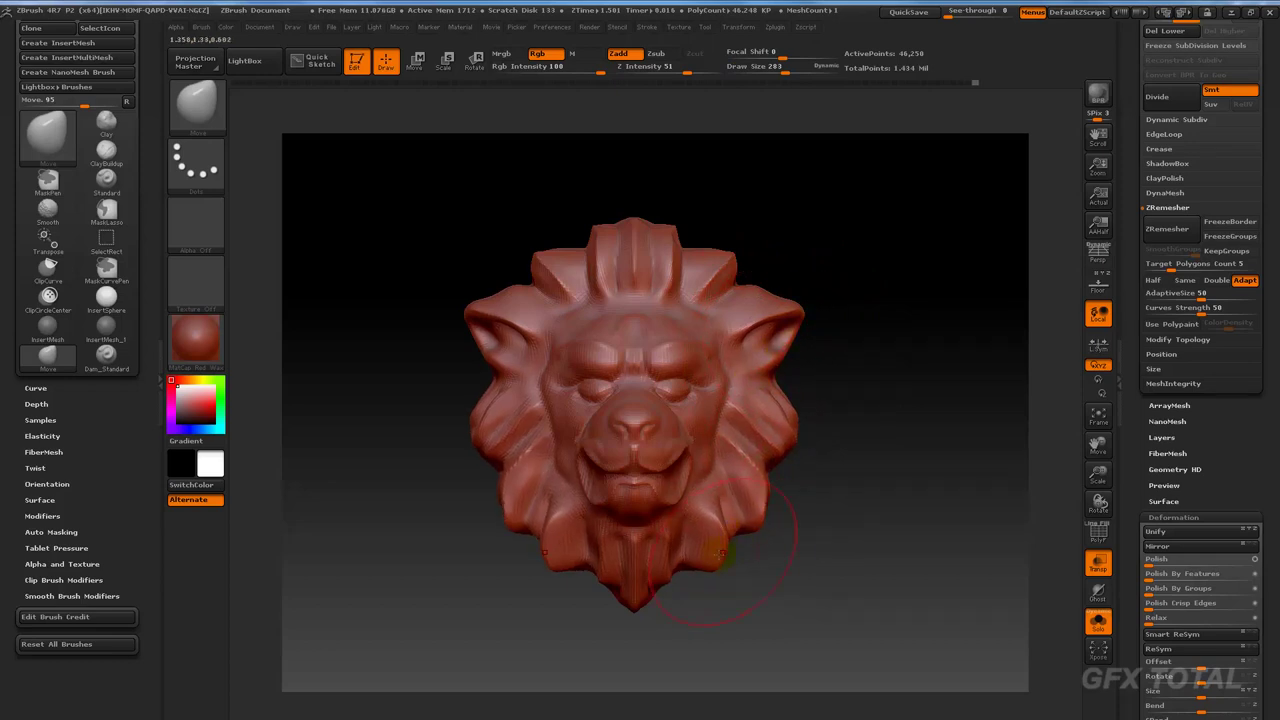
{"action": "mouse_move", "coordinate": [633, 604]}
{"action": "left_mouse_down"}
{"action": "mouse_move", "coordinate": [630, 622]}
{"action": "mouse_move", "coordinate": [786, 614]}
{"action": "left_mouse_up"}
{"action": "mouse_move", "coordinate": [737, 537]}
{"action": "left_mouse_down", "text": "shift"}
{"action": "mouse_move", "coordinate": [771, 577]}
{"action": "mouse_move", "coordinate": [708, 563]}
{"action": "left_mouse_up", "text": "shift"}
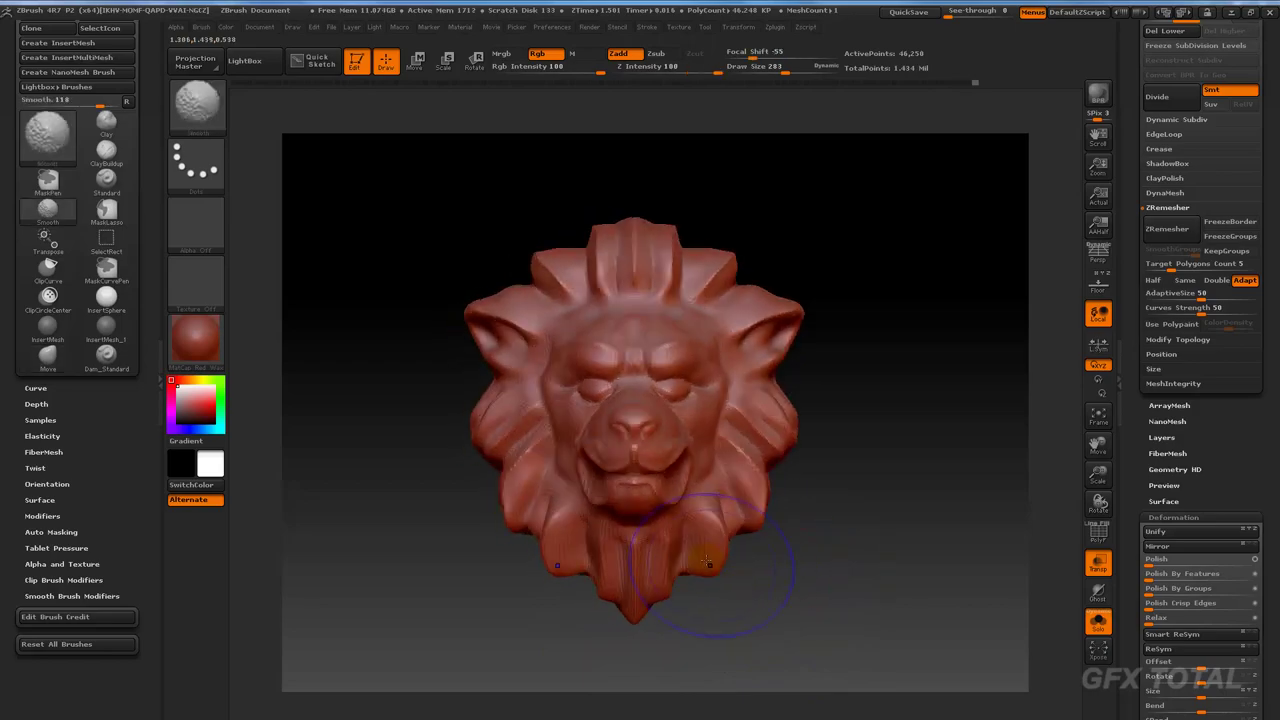
Reduce the brush size to 186 and refine the cheeks, the area around the eyes, and the left brow.
{"action": "left_click_drag", "start_coordinate": [820, 420], "coordinate": [908, 289]}
{"action": "key", "text": "space"}
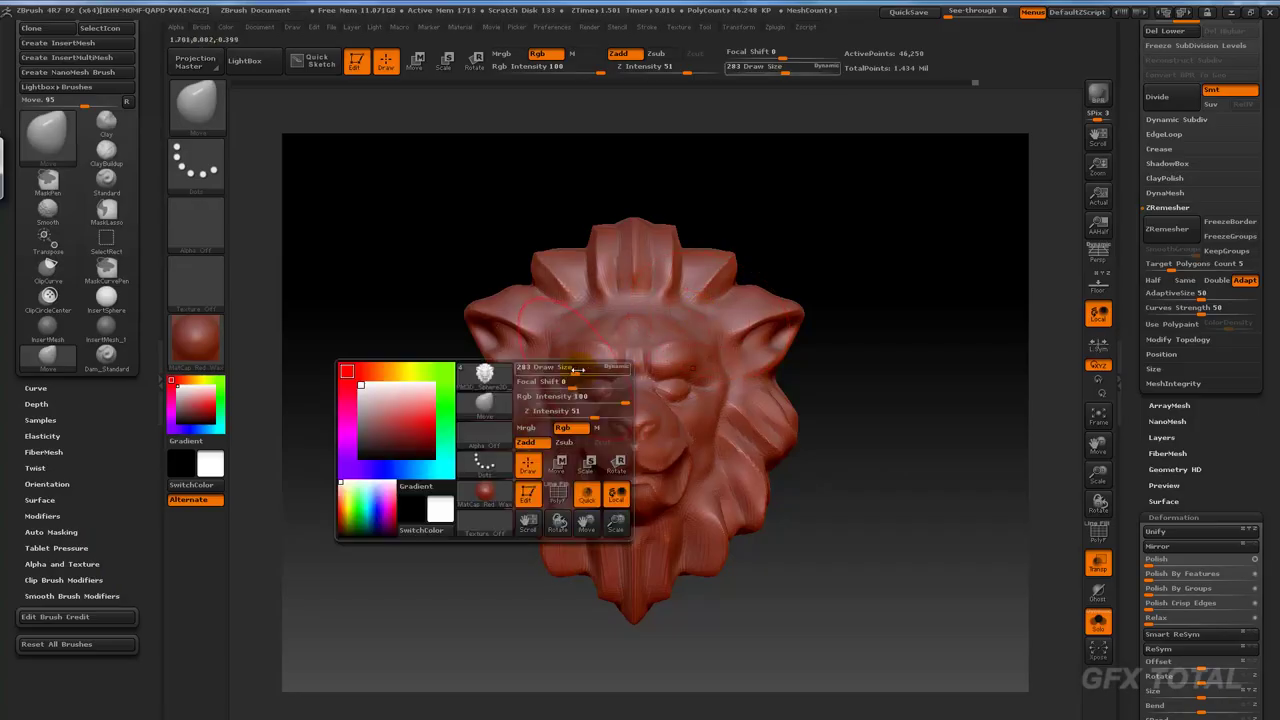
{"action": "left_click_drag", "start_coordinate": [577, 370], "coordinate": [562, 370]}
{"action": "left_click_drag", "start_coordinate": [553, 440], "coordinate": [565, 455]}
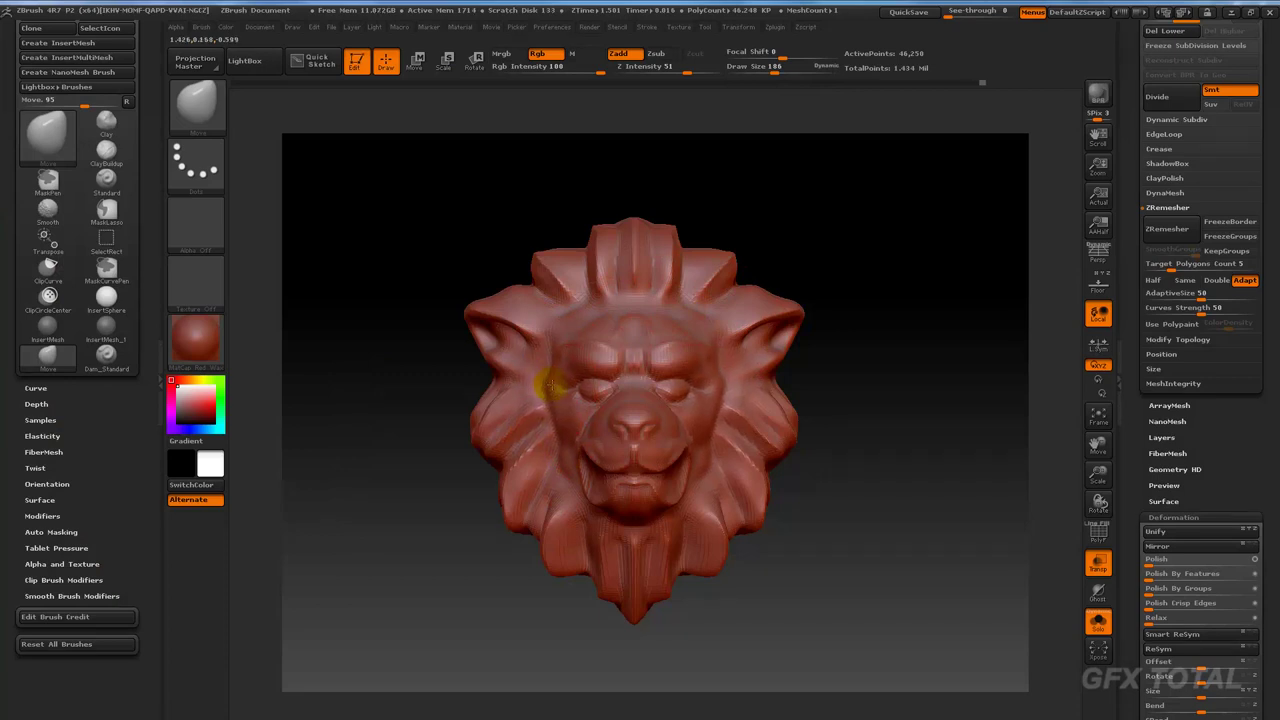
{"action": "left_click_drag", "start_coordinate": [555, 383], "coordinate": [555, 397]}
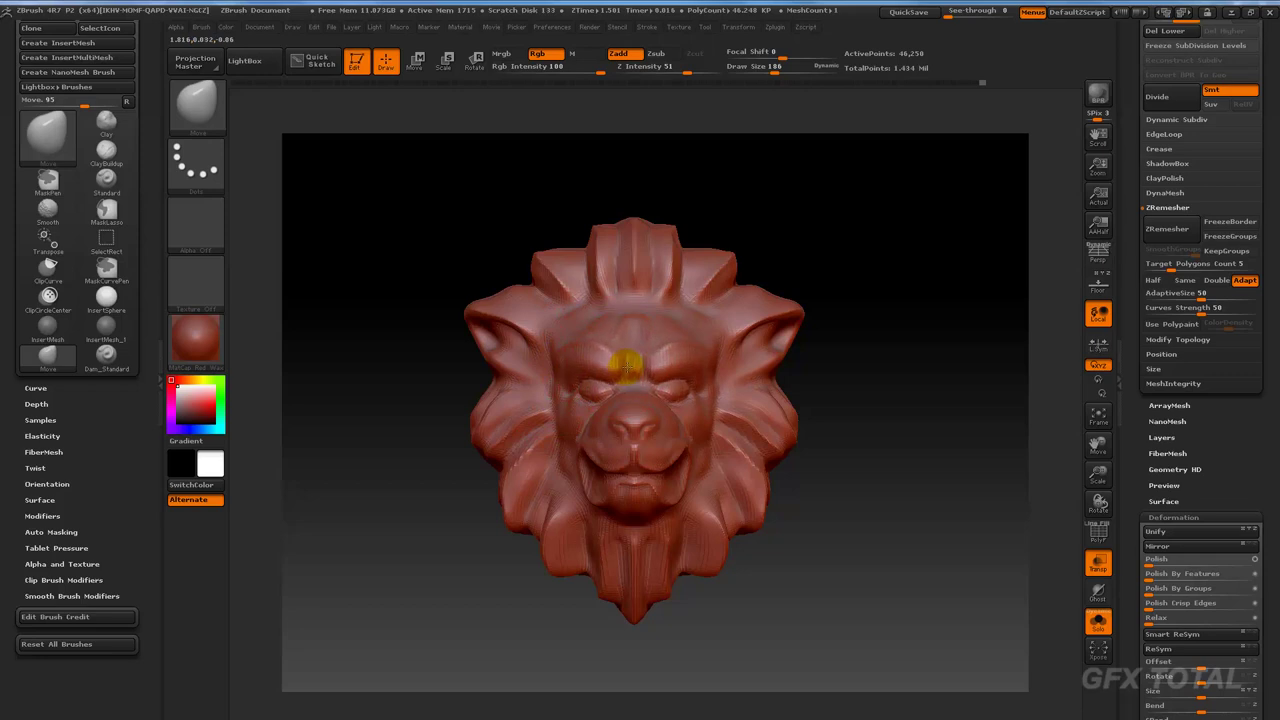
{"action": "left_click_drag", "start_coordinate": [598, 367], "coordinate": [608, 358]}
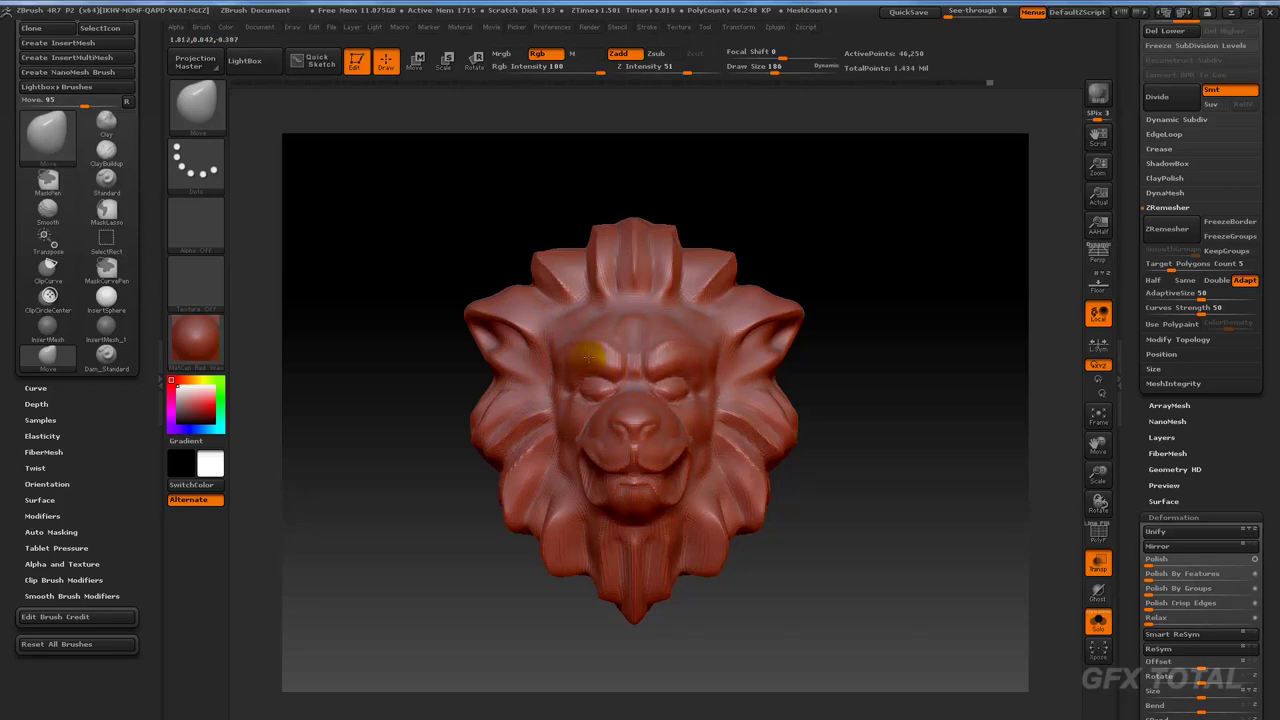
Check the head in side profile and from the front against the browser reference image.
{"action": "left_click_drag", "start_coordinate": [810, 380], "coordinate": [654, 357], "text": "shift"}
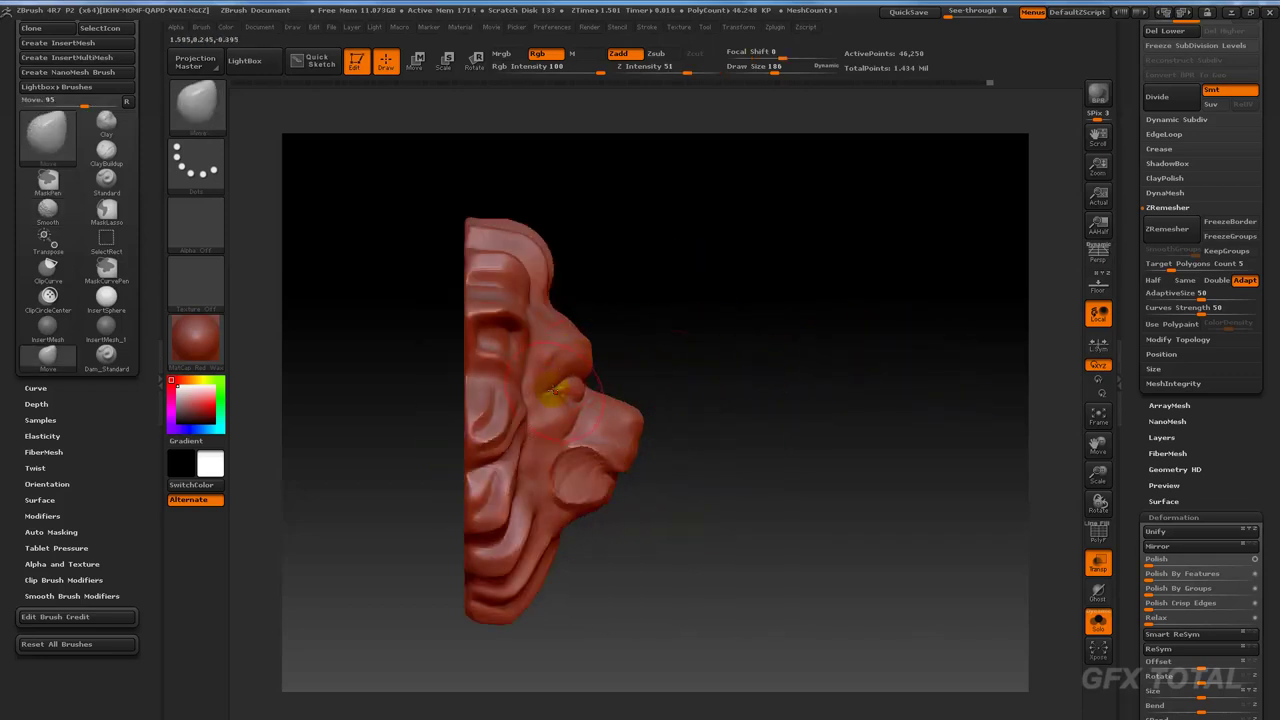
{"action": "mouse_move", "coordinate": [587, 437]}
{"action": "left_mouse_down"}
{"action": "mouse_move", "coordinate": [780, 420]}
{"action": "mouse_move", "coordinate": [957, 443]}
{"action": "mouse_move", "coordinate": [966, 314]}
{"action": "left_mouse_up"}
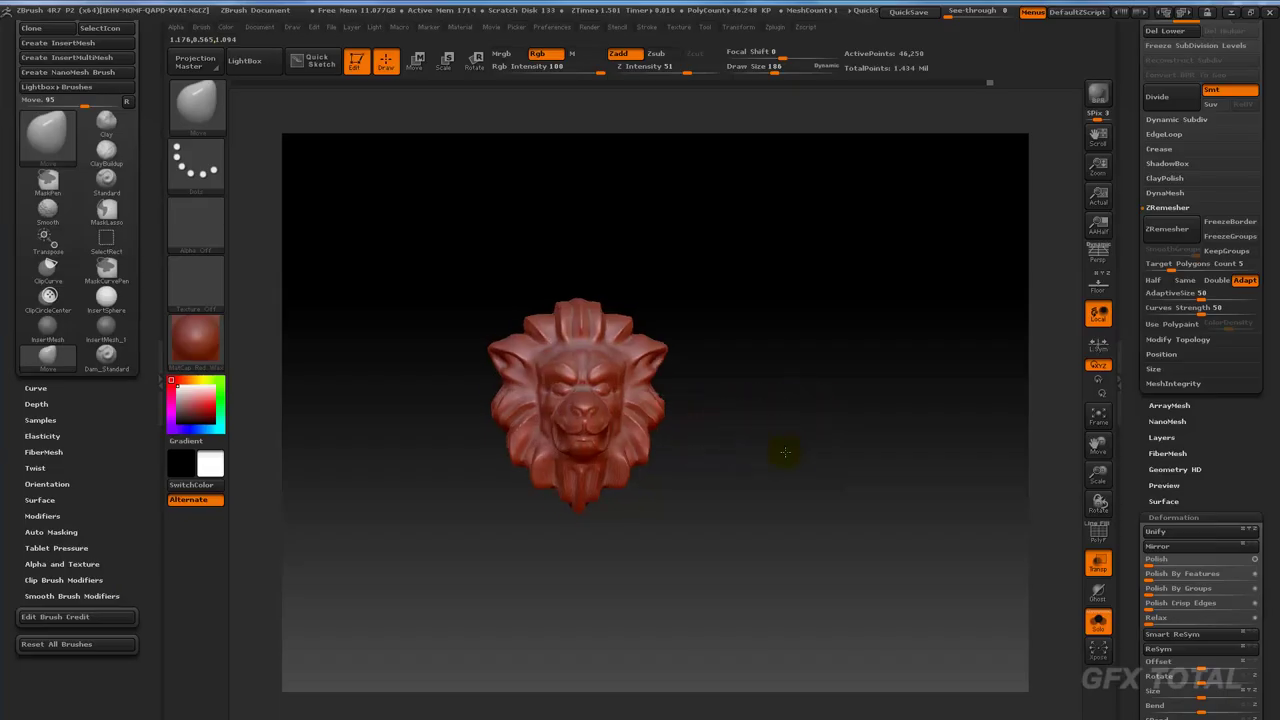
{"action": "mouse_move", "coordinate": [783, 443]}
{"action": "left_mouse_down", "text": "alt"}
{"action": "mouse_move", "coordinate": [807, 617]}
{"action": "mouse_move", "coordinate": [756, 502]}
{"action": "left_mouse_up", "text": "alt"}
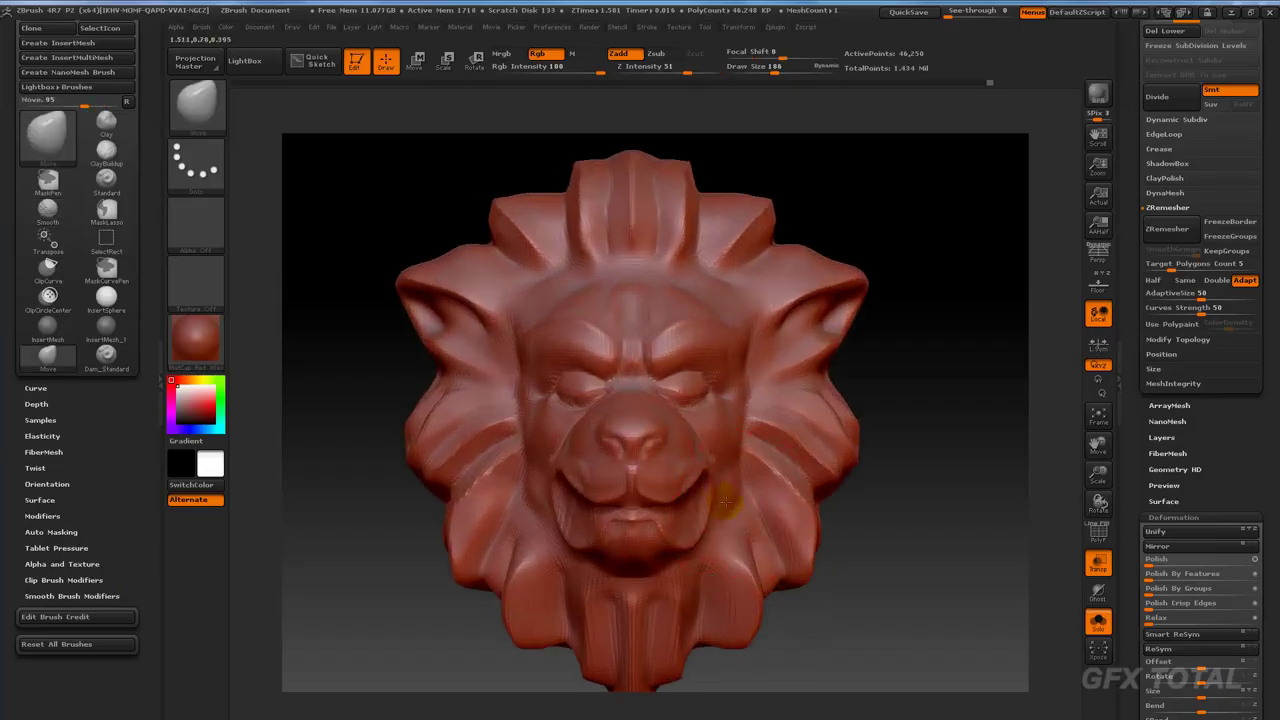
{"action": "mouse_move", "coordinate": [925, 469]}
{"action": "left_mouse_down"}
{"action": "mouse_move", "coordinate": [971, 480]}
{"action": "mouse_move", "coordinate": [762, 503]}
{"action": "left_mouse_up"}
{"action": "mouse_move", "coordinate": [912, 543]}
{"action": "left_mouse_down"}
{"action": "mouse_move", "coordinate": [851, 537]}
{"action": "mouse_move", "coordinate": [1011, 617]}
{"action": "mouse_move", "coordinate": [1011, 566]}
{"action": "mouse_move", "coordinate": [546, 420]}
{"action": "left_mouse_up"}
{"action": "key", "text": "alt+Tab"}
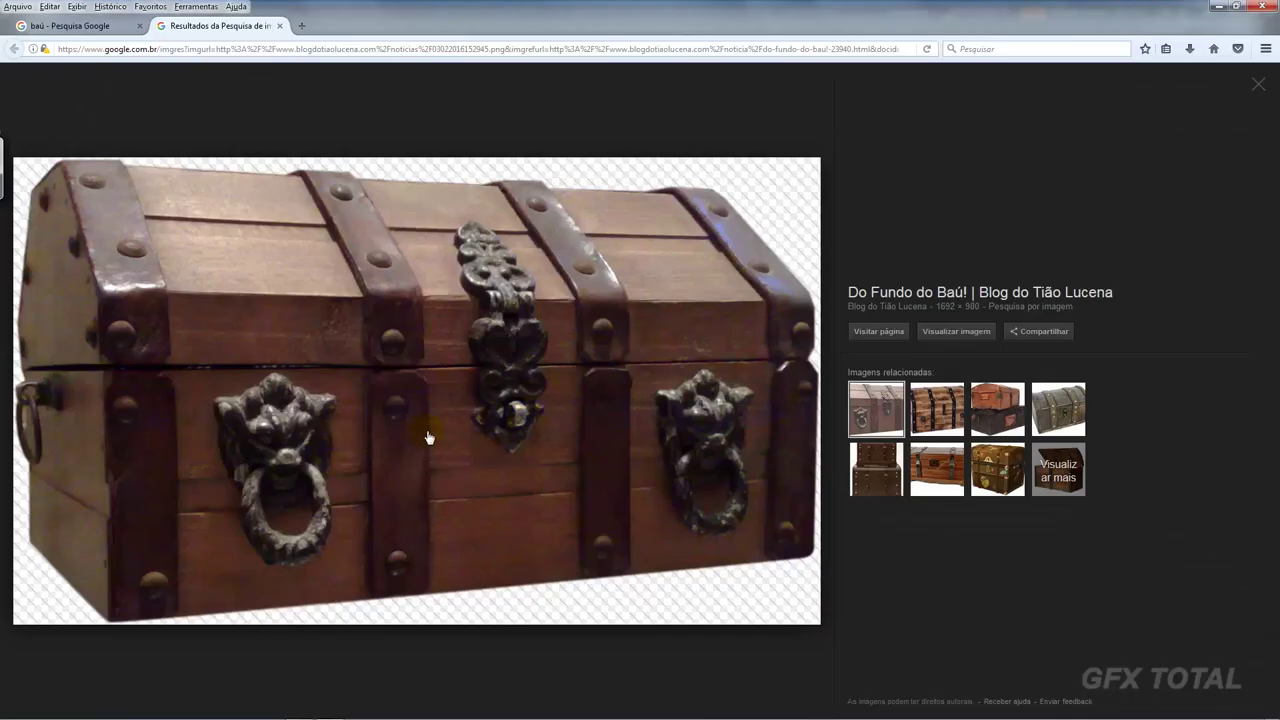
{"action": "key", "text": "alt+Tab"}
{"action": "left_click_drag", "start_coordinate": [1126, 213], "coordinate": [1126, 257]}
{"action": "scroll", "coordinate": [1126, 257], "scroll_direction": "up", "scroll_amount": 5}
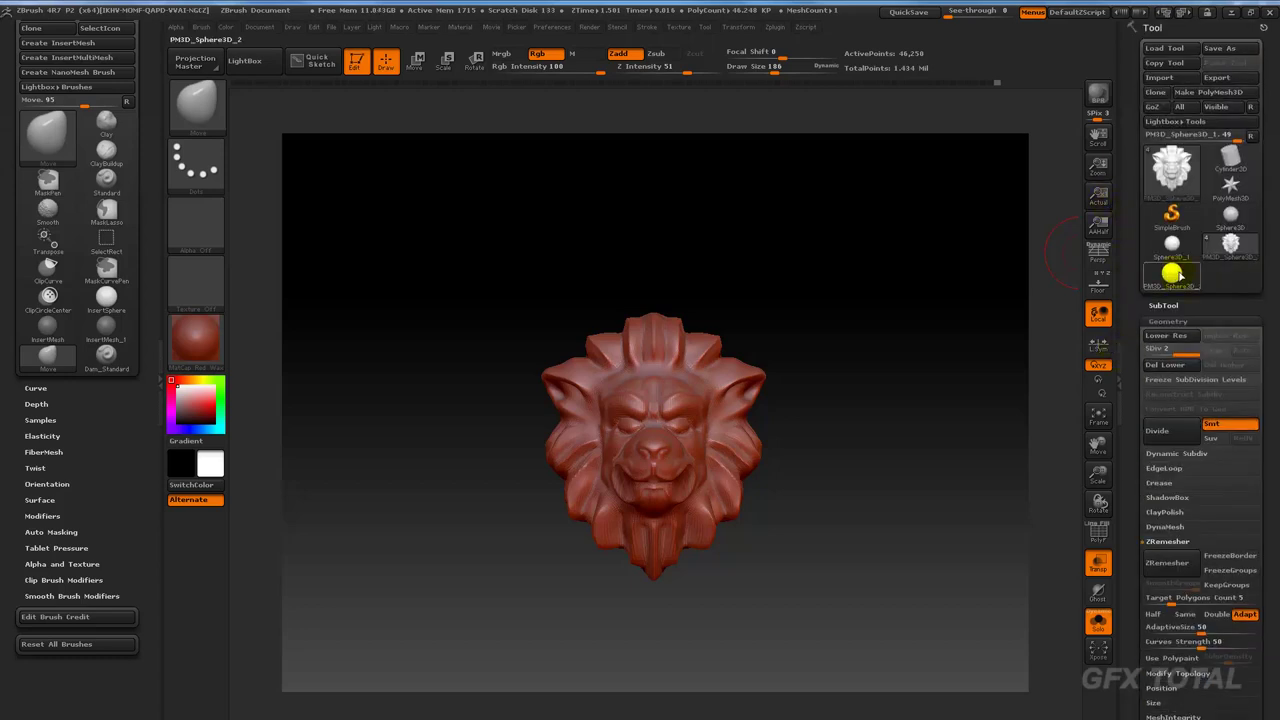
Load the Ring3D primitive from the Tool picker and turn it toward the camera.
{"action": "left_click", "coordinate": [1166, 171]}
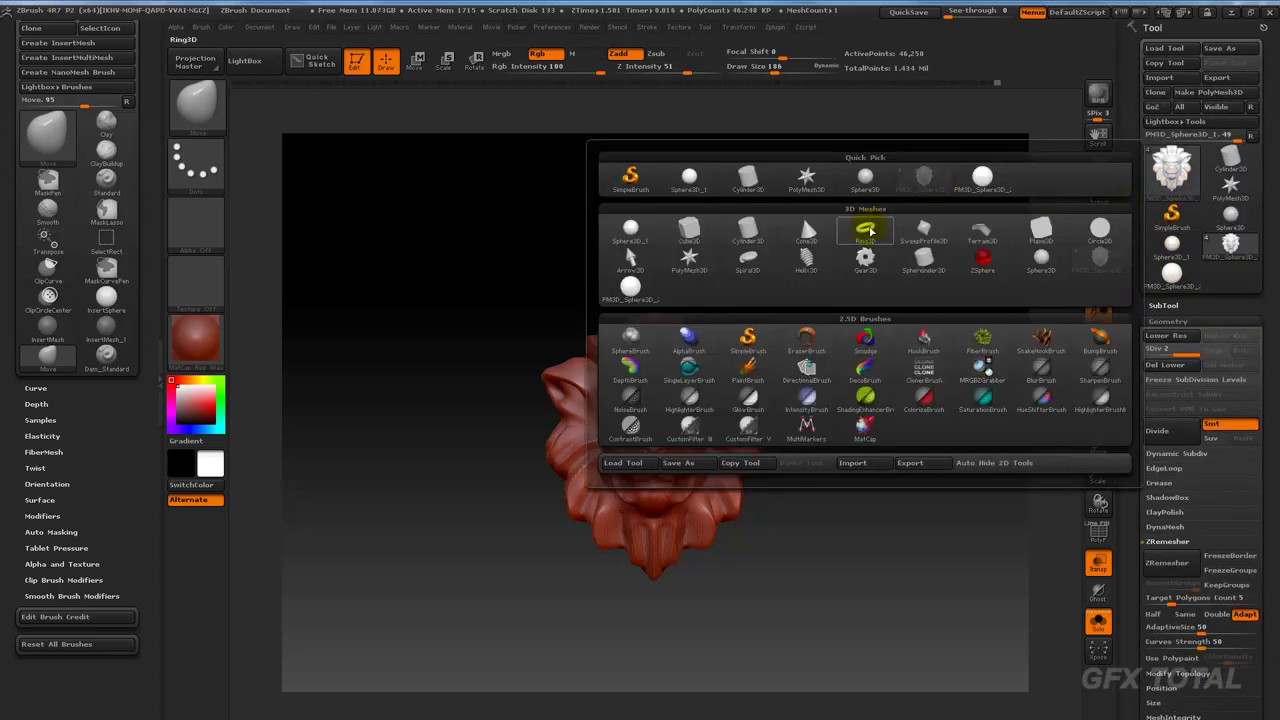
{"action": "left_click", "coordinate": [865, 230]}
{"action": "mouse_move", "coordinate": [867, 355]}
{"action": "left_mouse_down"}
{"action": "mouse_move", "coordinate": [866, 437]}
{"action": "mouse_move", "coordinate": [870, 375]}
{"action": "mouse_move", "coordinate": [932, 468]}
{"action": "left_mouse_up"}
{"action": "scroll", "coordinate": [1136, 528], "scroll_direction": "down", "scroll_amount": 10}
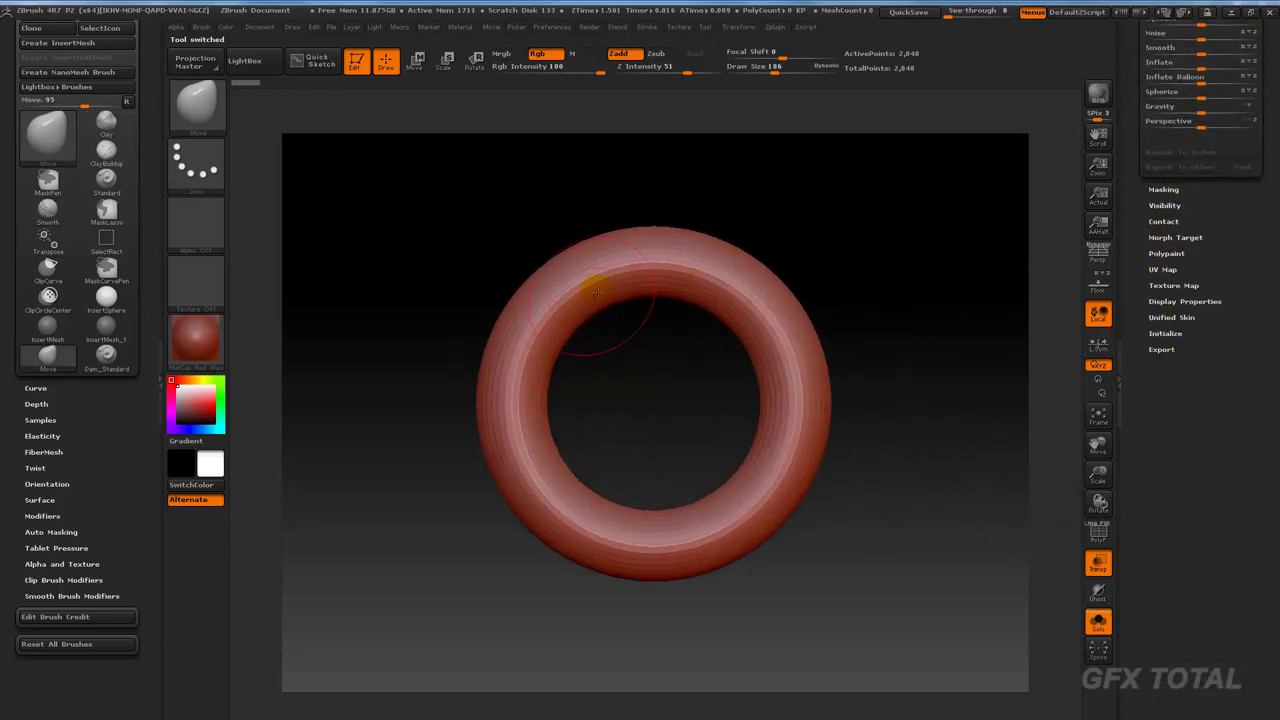
{"action": "left_click", "coordinate": [526, 313]}
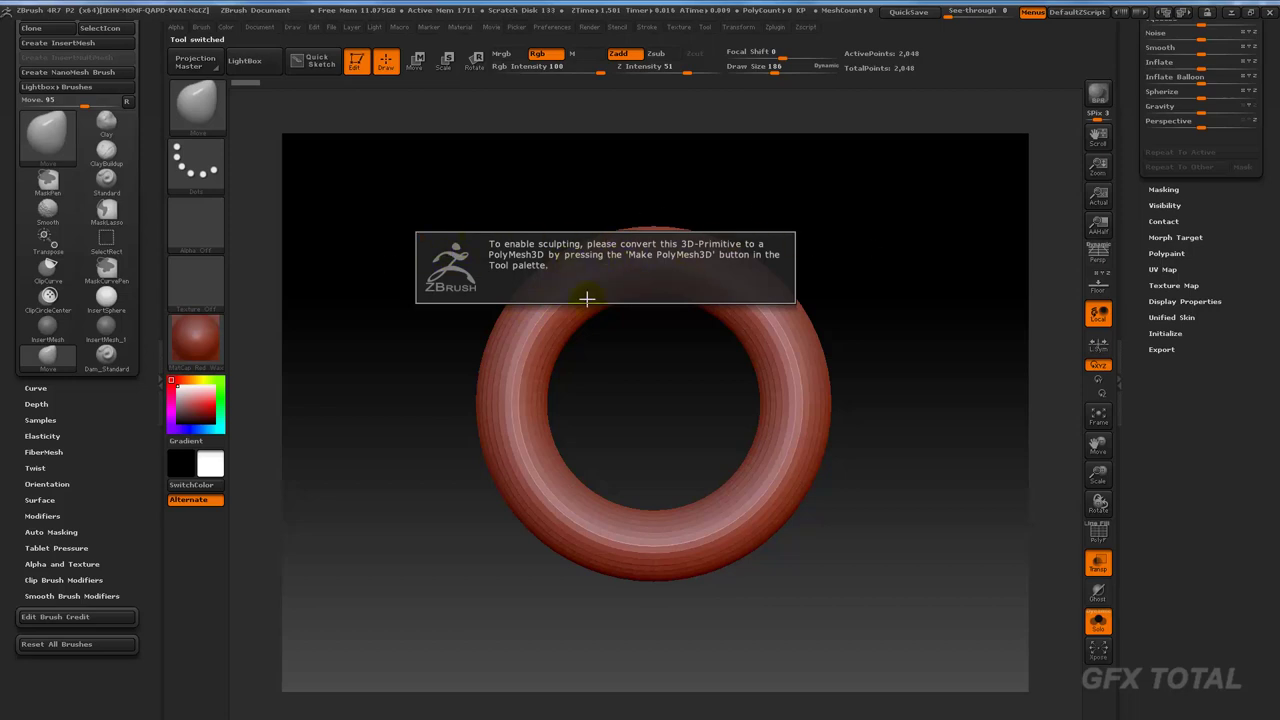
In Initialize, set Coverage to 180, lower LDivide, and thin the tube to scale 0.22214.
{"action": "left_click", "coordinate": [1165, 333]}
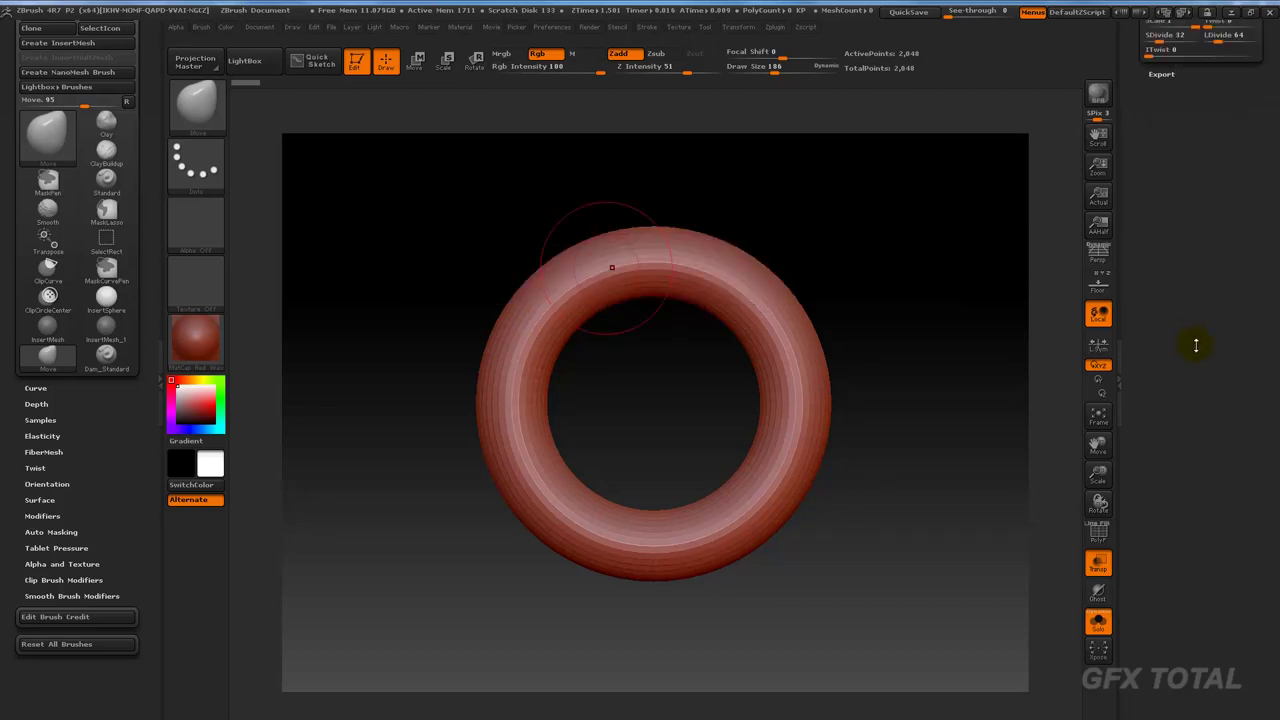
{"action": "left_click_drag", "start_coordinate": [1194, 343], "coordinate": [1152, 460]}
{"action": "scroll", "coordinate": [1152, 460], "scroll_direction": "up", "scroll_amount": 2}
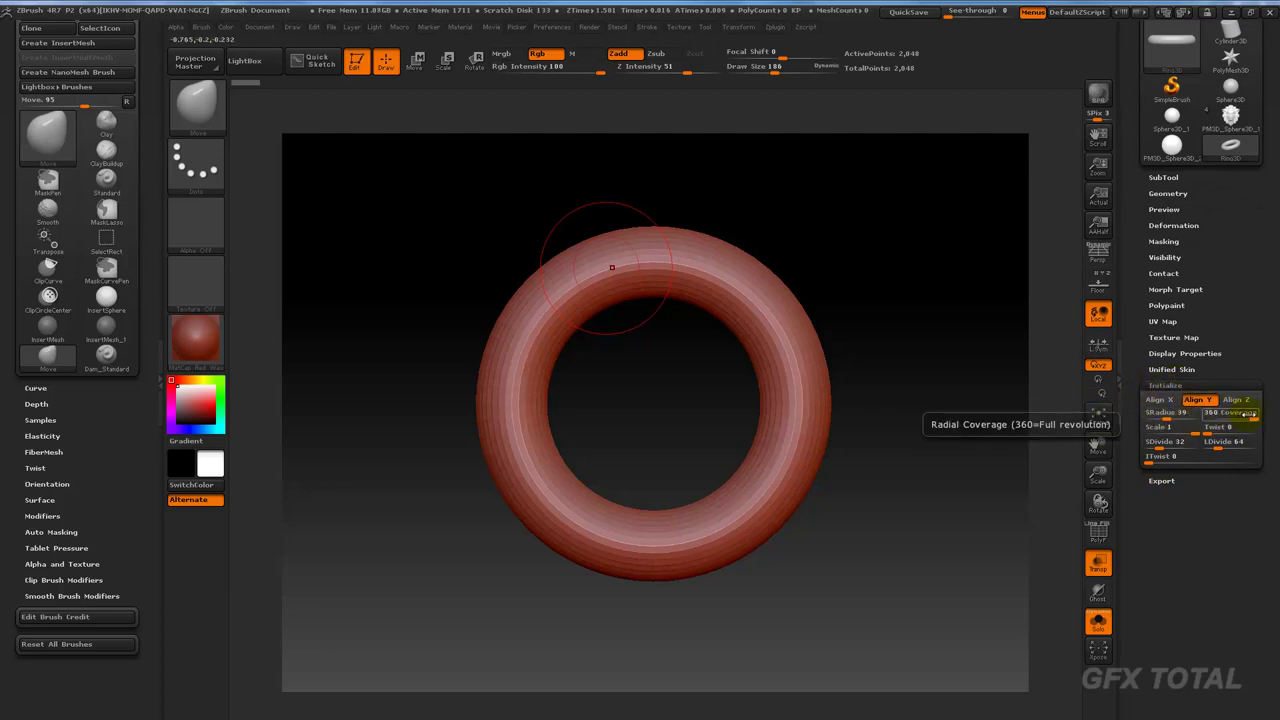
{"action": "left_click_drag", "start_coordinate": [1253, 417], "coordinate": [1233, 419]}
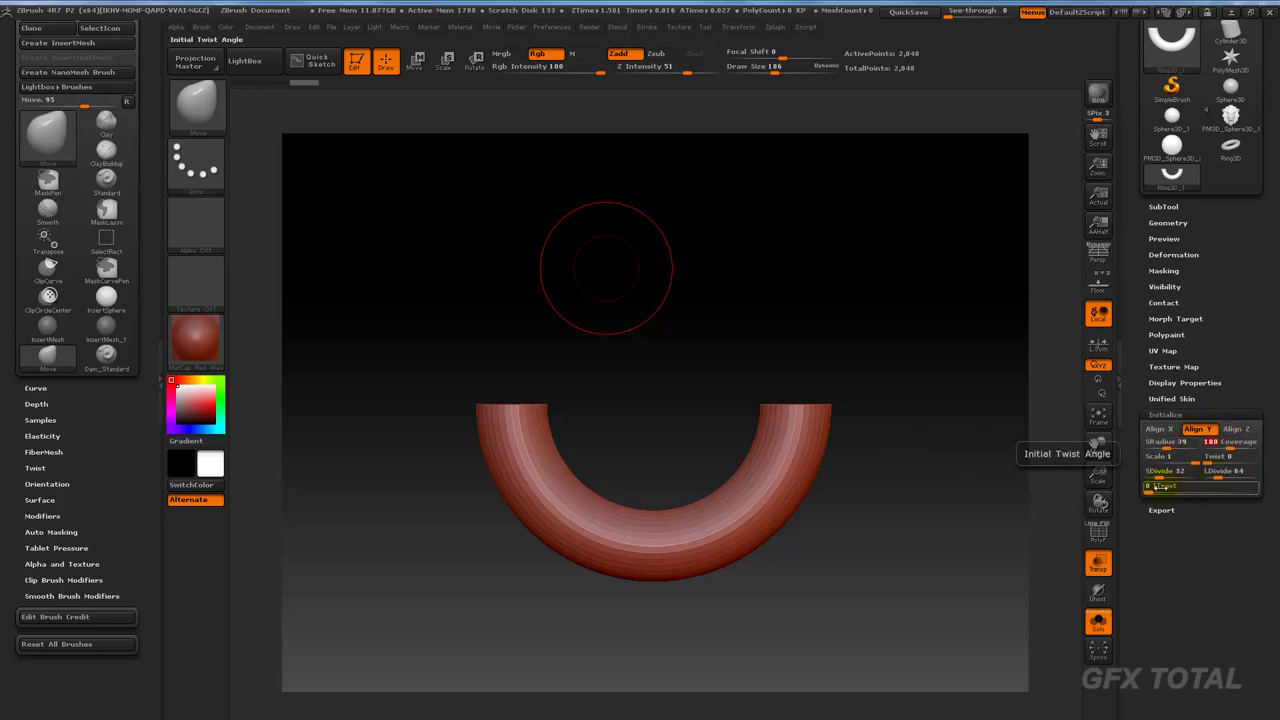
{"action": "left_click_drag", "start_coordinate": [1150, 487], "coordinate": [1151, 489]}
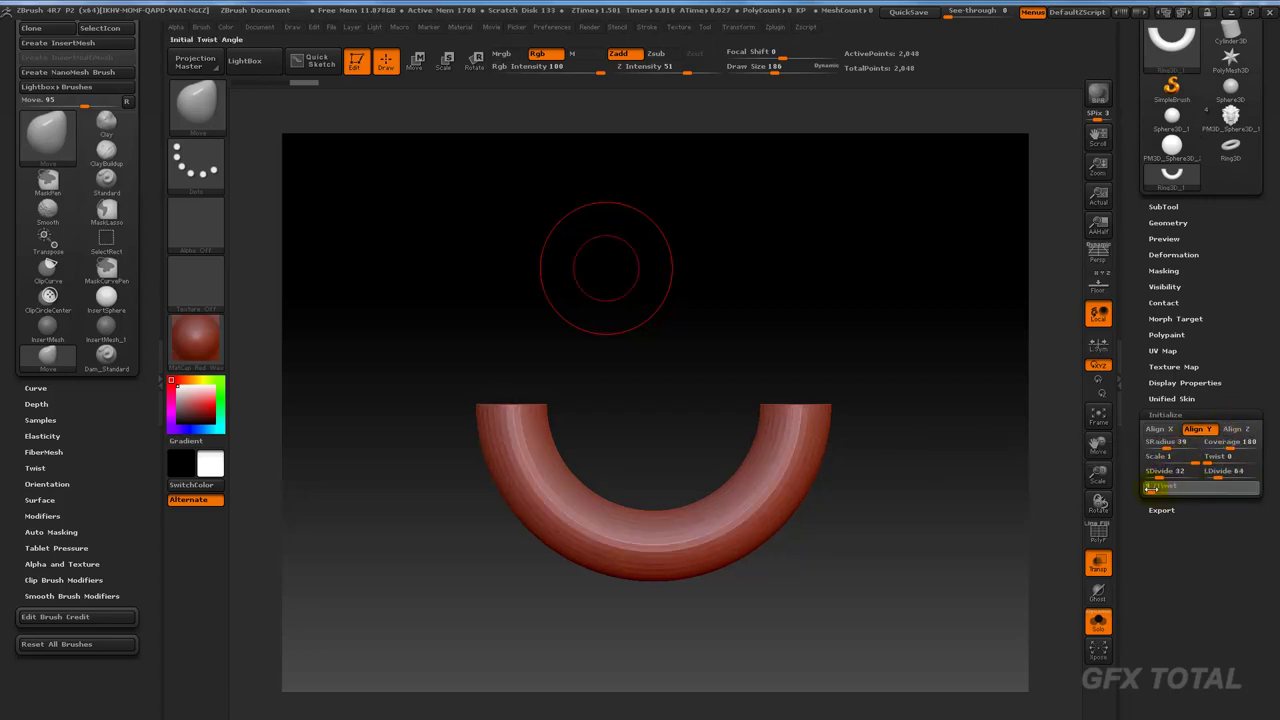
{"action": "left_click_drag", "start_coordinate": [1212, 476], "coordinate": [1158, 460]}
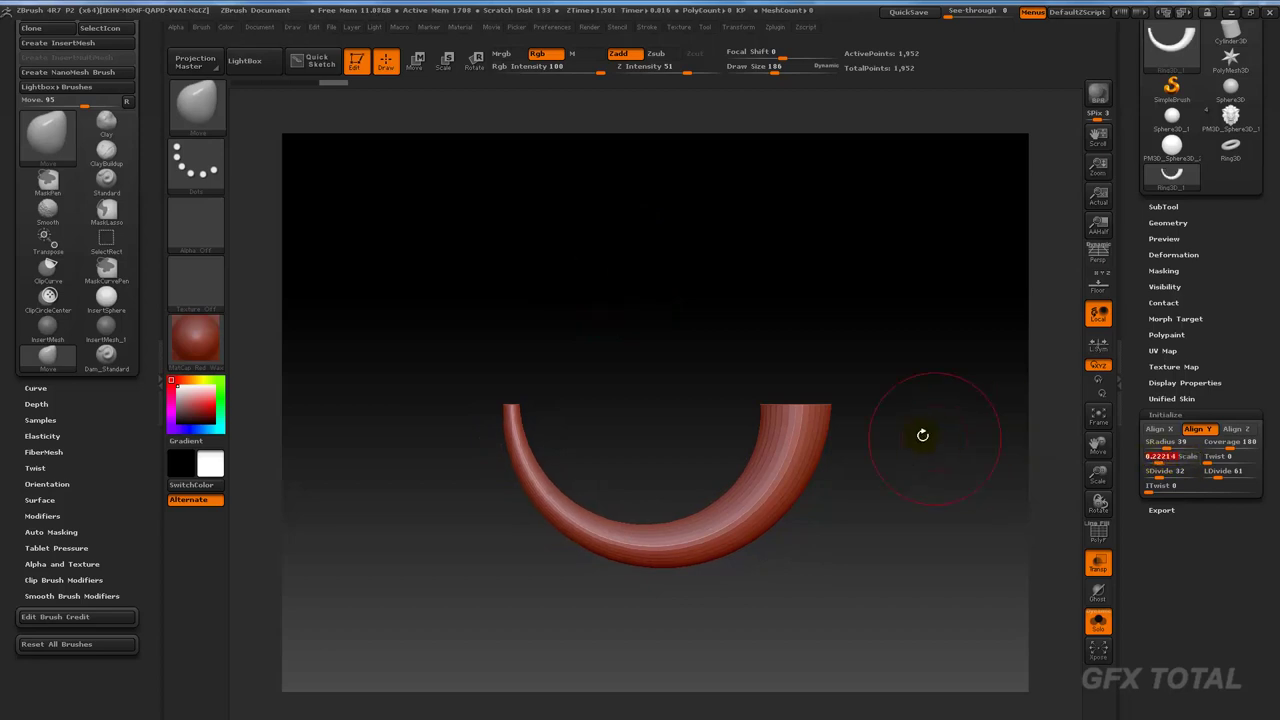
{"action": "mouse_move", "coordinate": [920, 434]}
{"action": "left_mouse_down"}
{"action": "mouse_move", "coordinate": [931, 389]}
{"action": "mouse_move", "coordinate": [897, 430]}
{"action": "mouse_move", "coordinate": [923, 429]}
{"action": "left_mouse_up"}
{"action": "left_click_drag", "start_coordinate": [911, 306], "coordinate": [928, 364]}
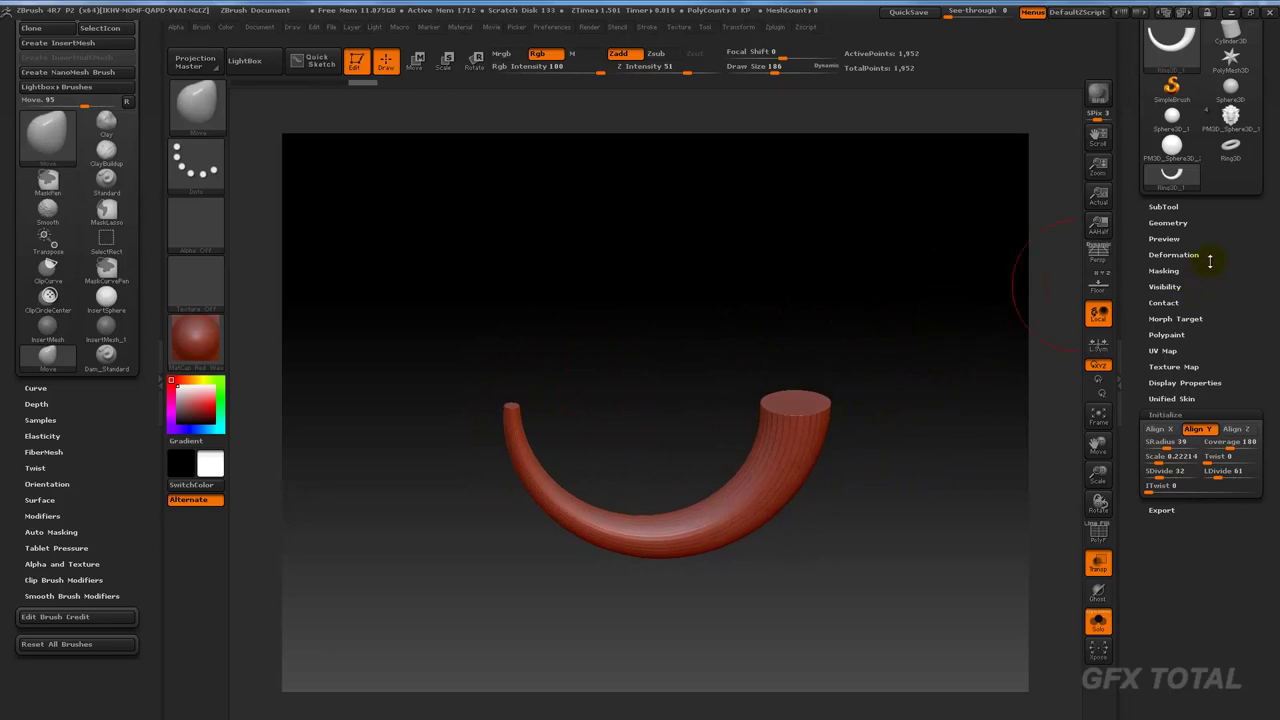
{"action": "left_click_drag", "start_coordinate": [1209, 260], "coordinate": [1219, 343]}
Convert the half ring to PM3D_Ring3D_1 and apply Mirror And Weld under Geometry > Modify Topology.
{"action": "left_click", "coordinate": [1213, 94]}
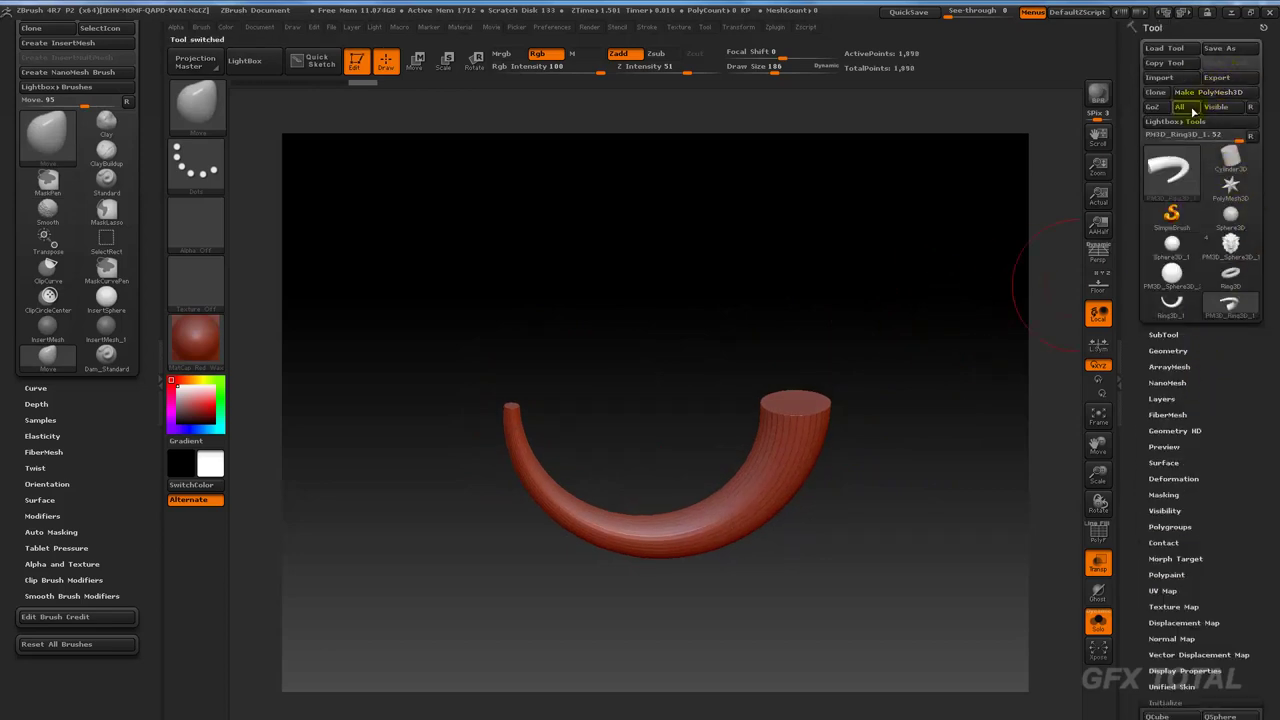
{"action": "left_click", "coordinate": [1168, 350]}
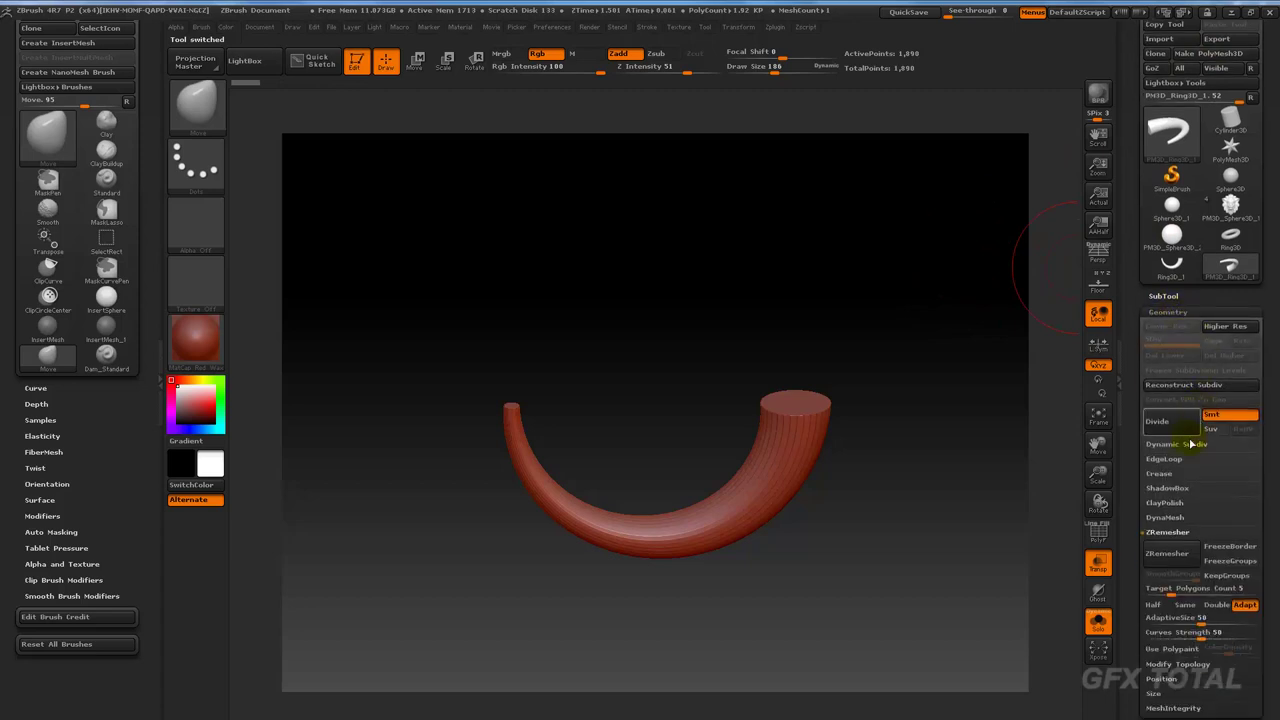
{"action": "left_click_drag", "start_coordinate": [1124, 631], "coordinate": [1128, 337]}
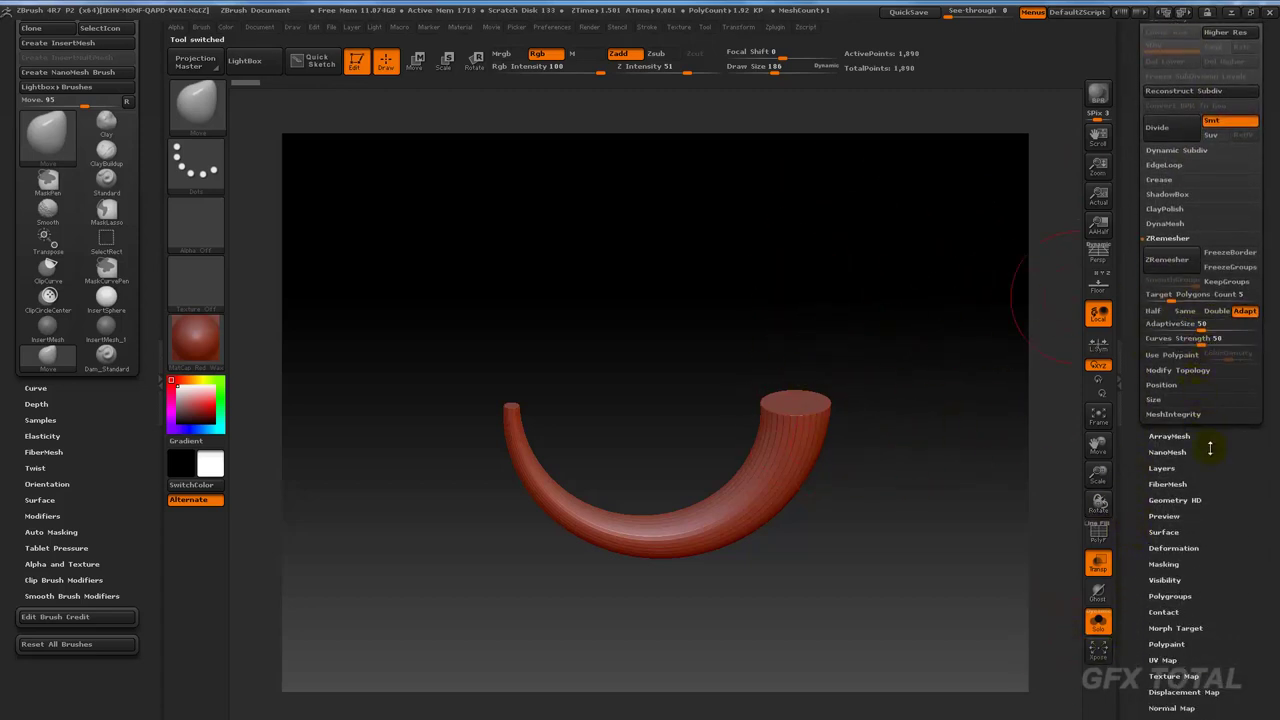
{"action": "left_click", "coordinate": [1201, 375]}
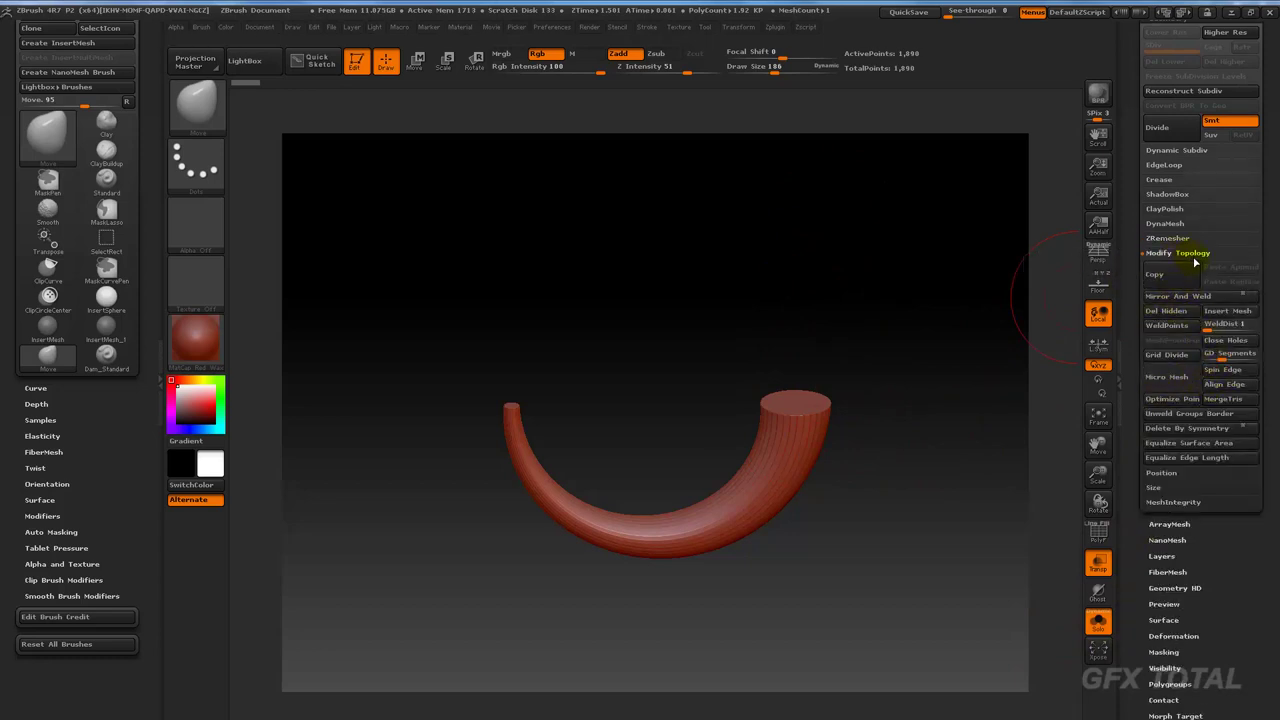
{"action": "left_click", "coordinate": [1186, 298]}
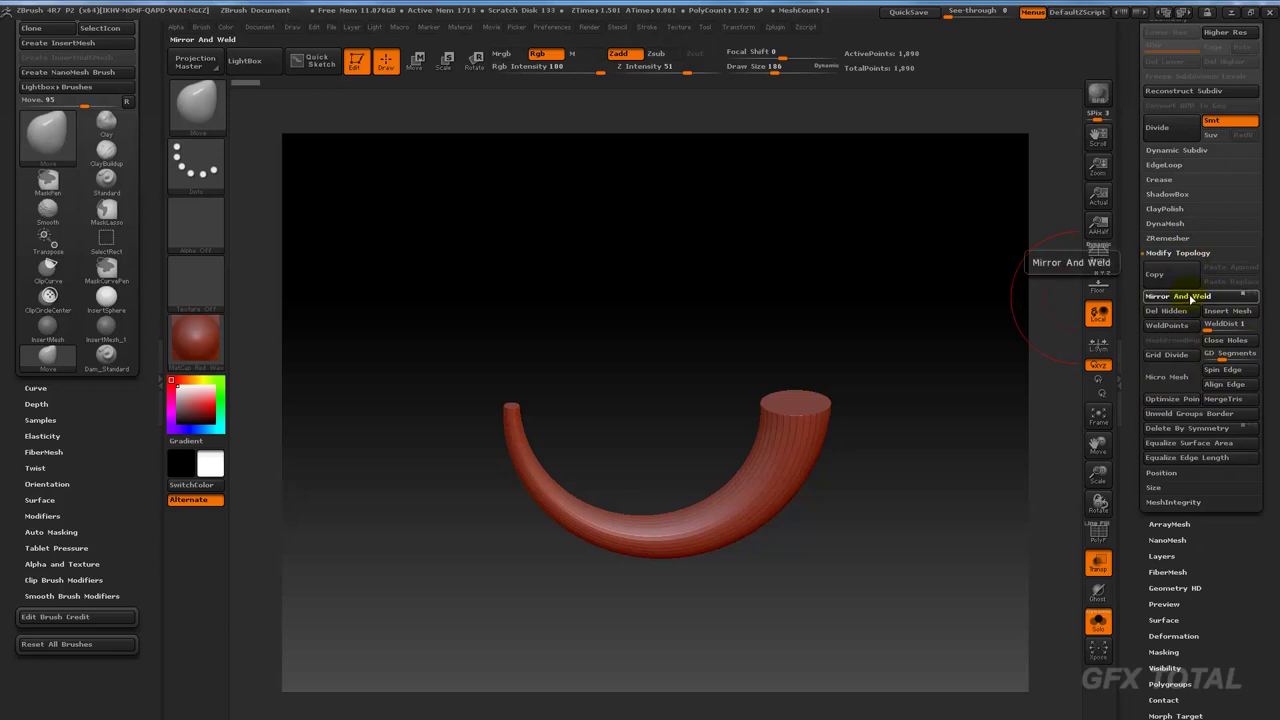
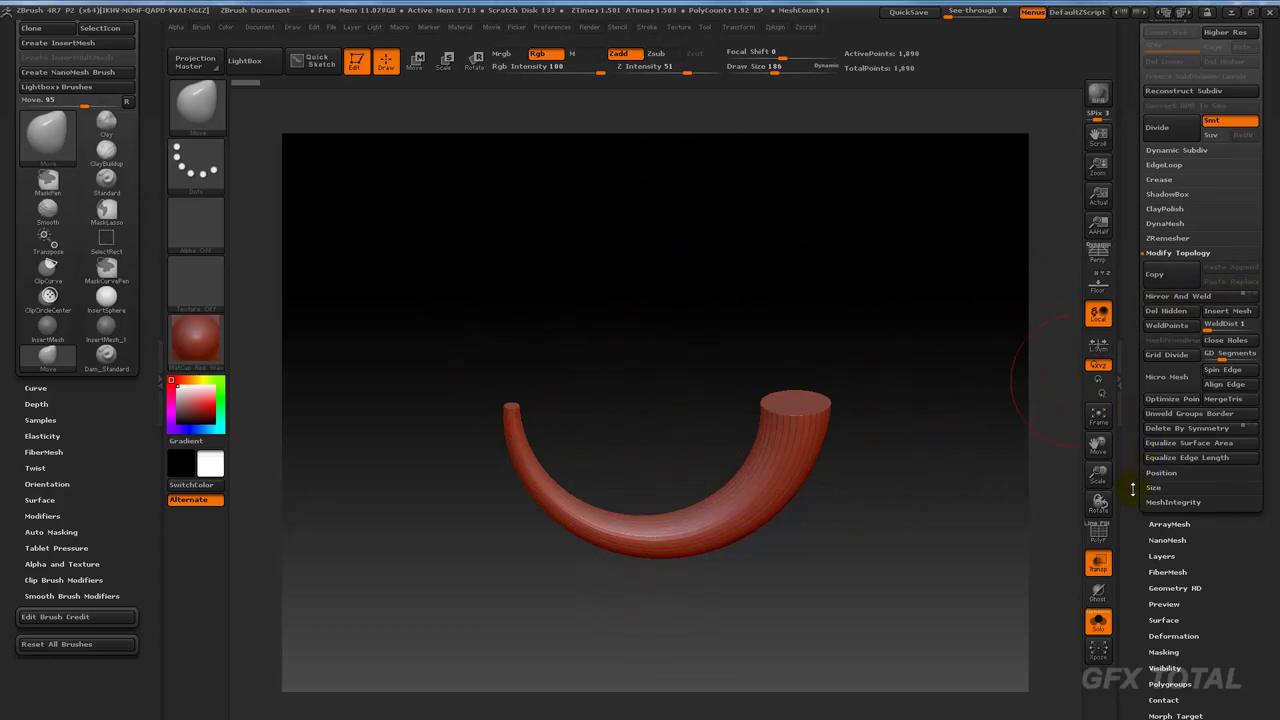
Flip the curved half-tube upside down into an arch with Deformation > Mirror.
{"action": "left_click_drag", "start_coordinate": [1133, 488], "coordinate": [1195, 378]}
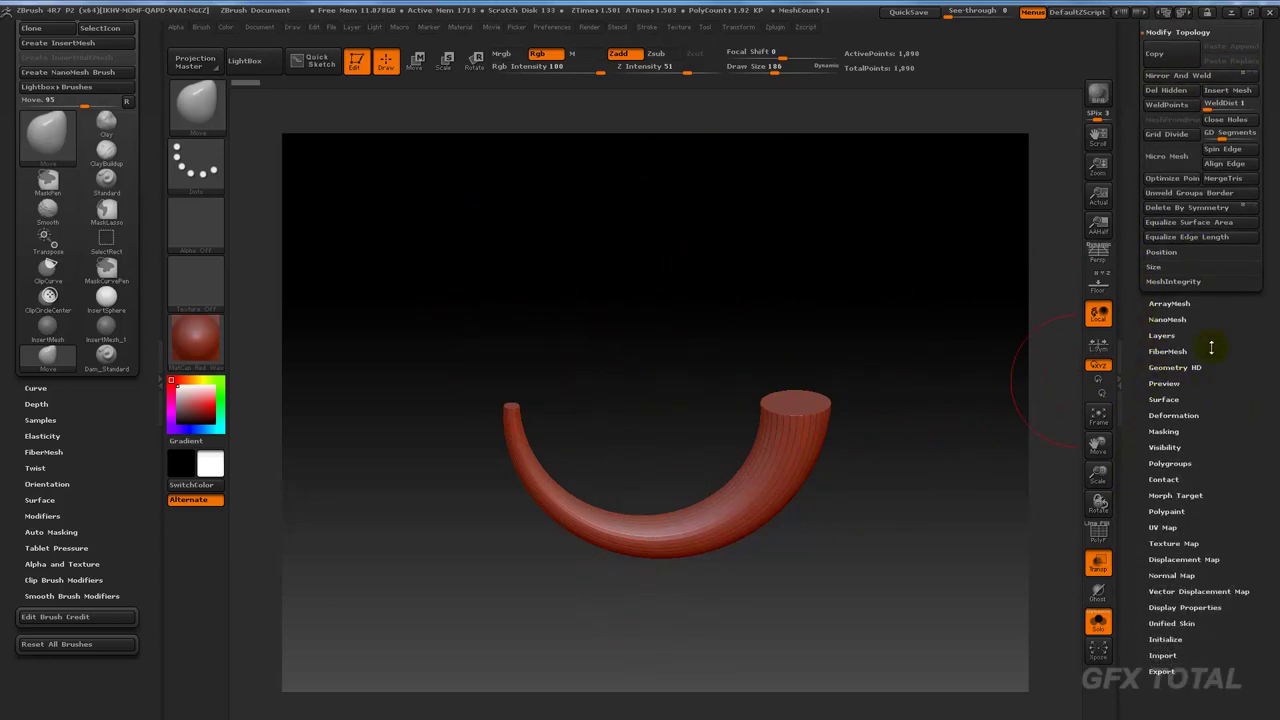
{"action": "left_click_drag", "start_coordinate": [1211, 347], "coordinate": [1222, 428]}
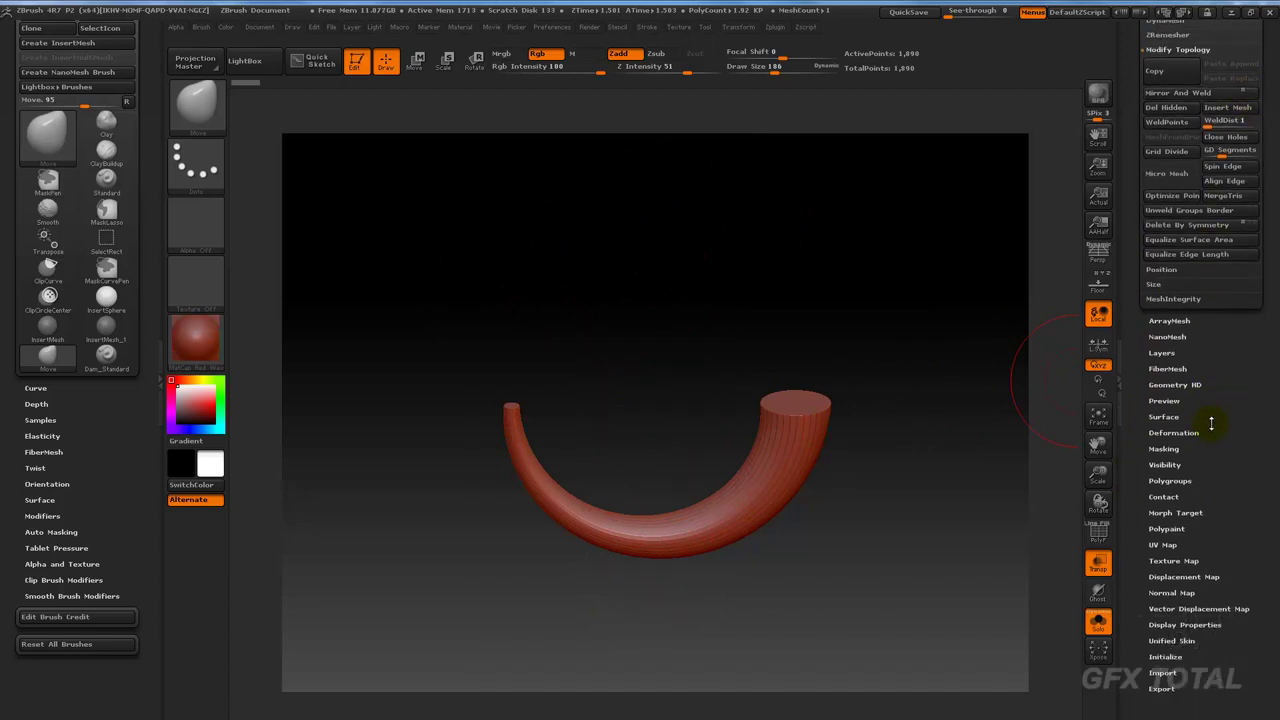
{"action": "left_click", "coordinate": [1211, 430]}
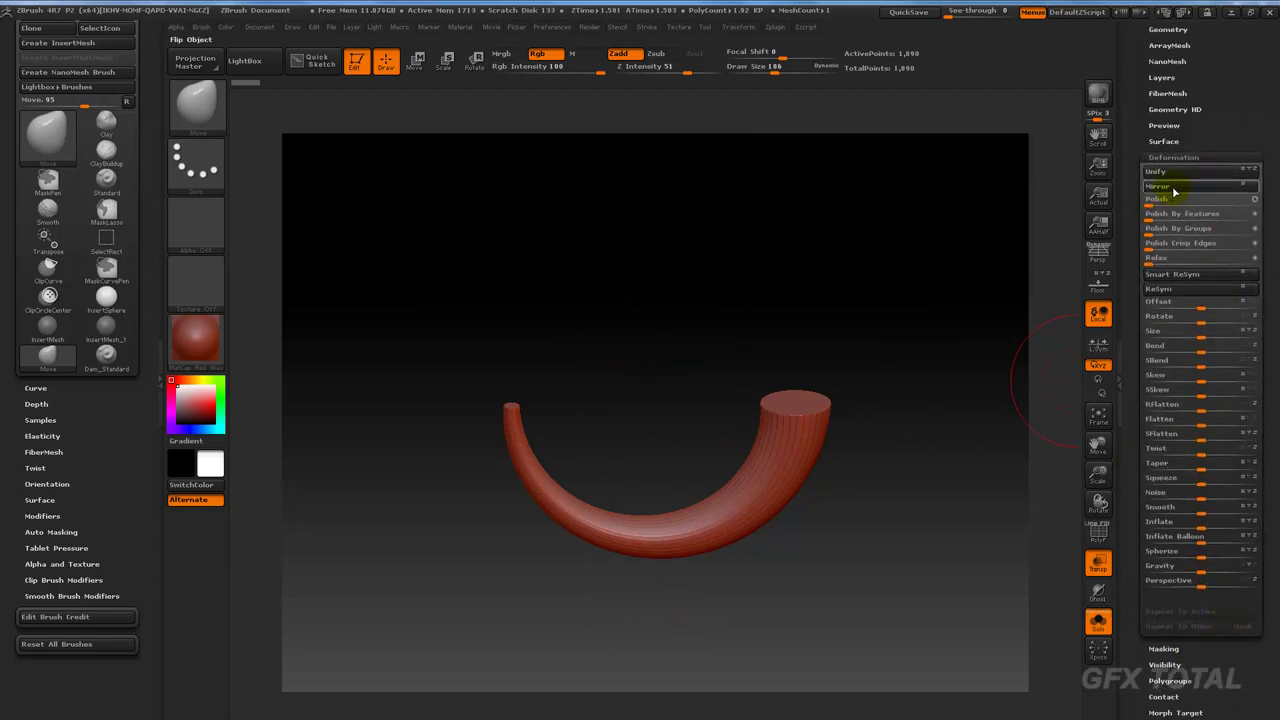
{"action": "left_click", "coordinate": [1175, 189]}
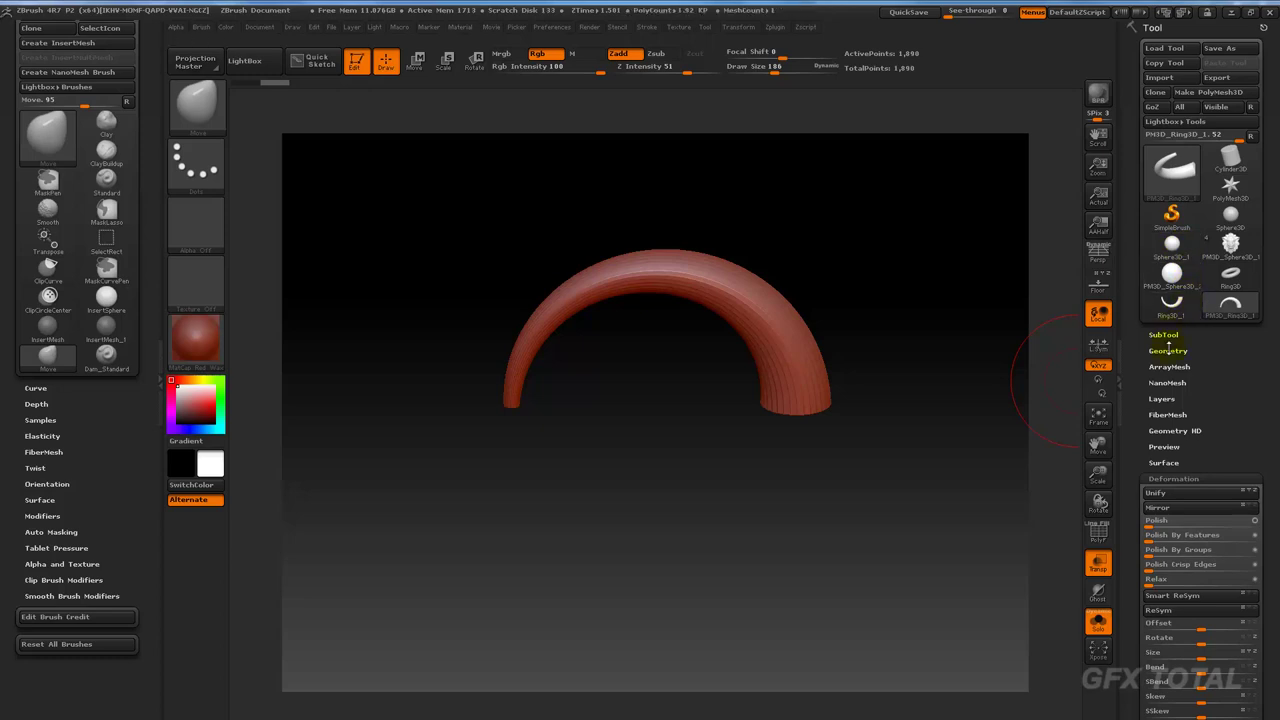
Apply Geometry > Modify Topology > Mirror And Weld to close the arch into a ring.
{"action": "left_click", "coordinate": [1168, 351]}
{"action": "left_click_drag", "start_coordinate": [1134, 527], "coordinate": [1133, 502]}
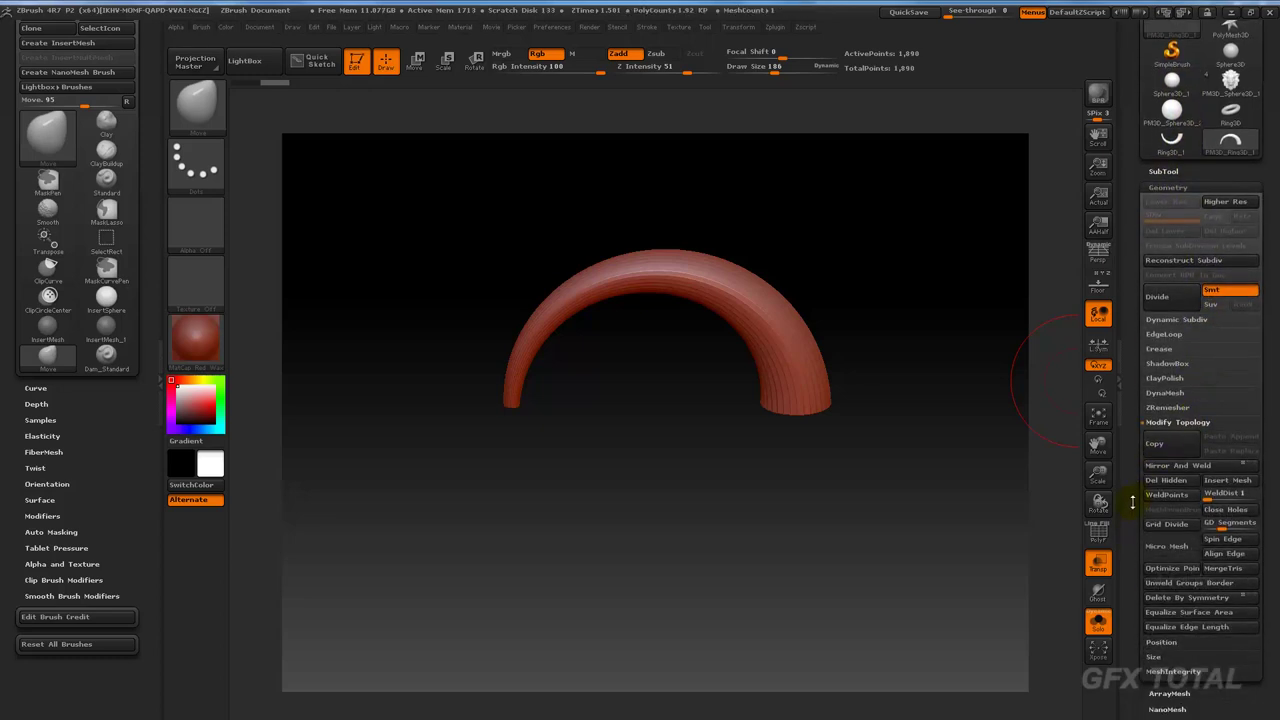
{"action": "left_click", "coordinate": [1182, 466]}
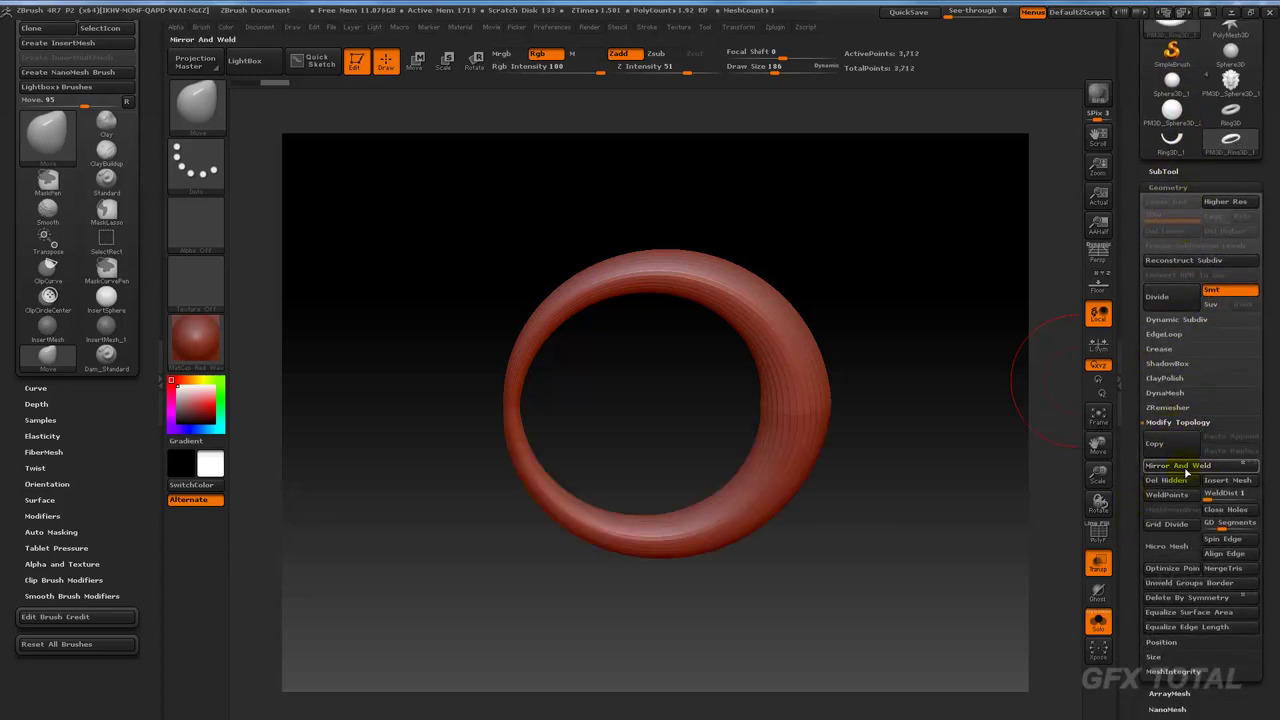
Shift-smooth the seam on the ring's inner side from a front view and check it from the side.
{"action": "mouse_move", "coordinate": [922, 398]}
{"action": "left_mouse_down"}
{"action": "mouse_move", "coordinate": [960, 343]}
{"action": "mouse_move", "coordinate": [929, 357]}
{"action": "left_mouse_up"}
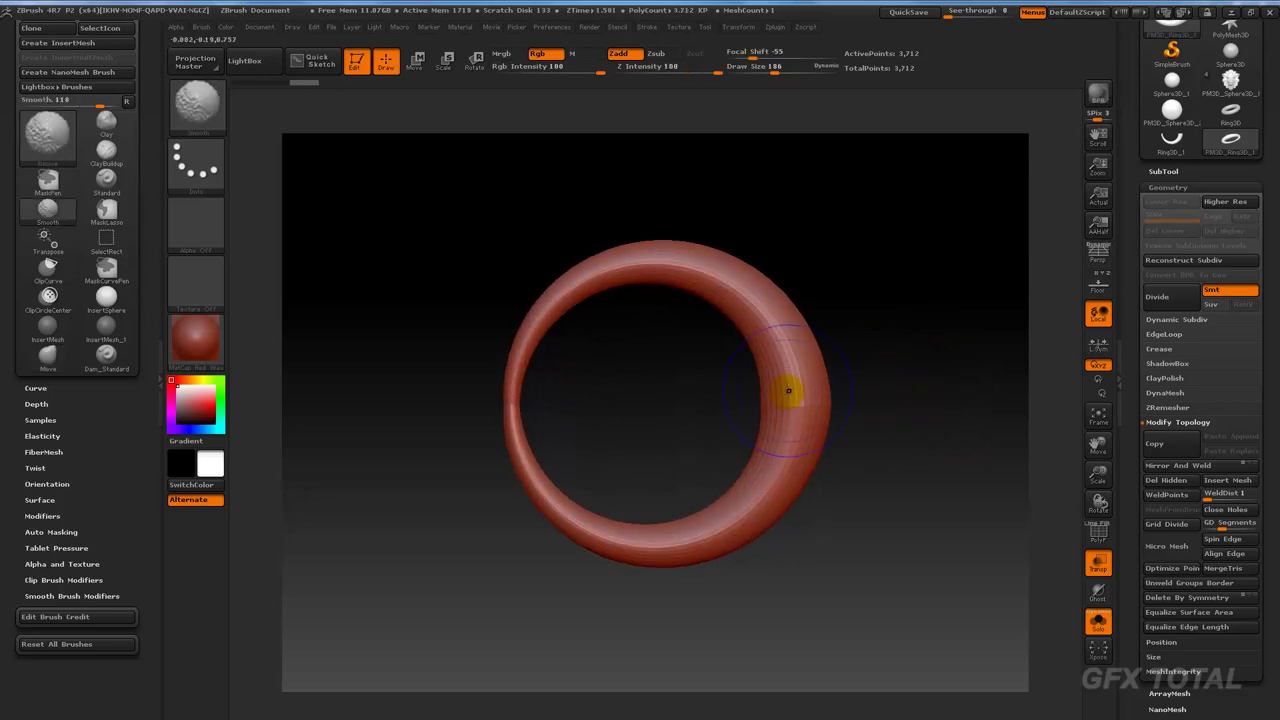
{"action": "left_click_drag", "start_coordinate": [763, 412], "coordinate": [819, 412], "text": "shift"}
{"action": "mouse_move", "coordinate": [645, 413]}
{"action": "left_mouse_down"}
{"action": "mouse_move", "coordinate": [514, 440]}
{"action": "mouse_move", "coordinate": [714, 398]}
{"action": "left_mouse_up"}
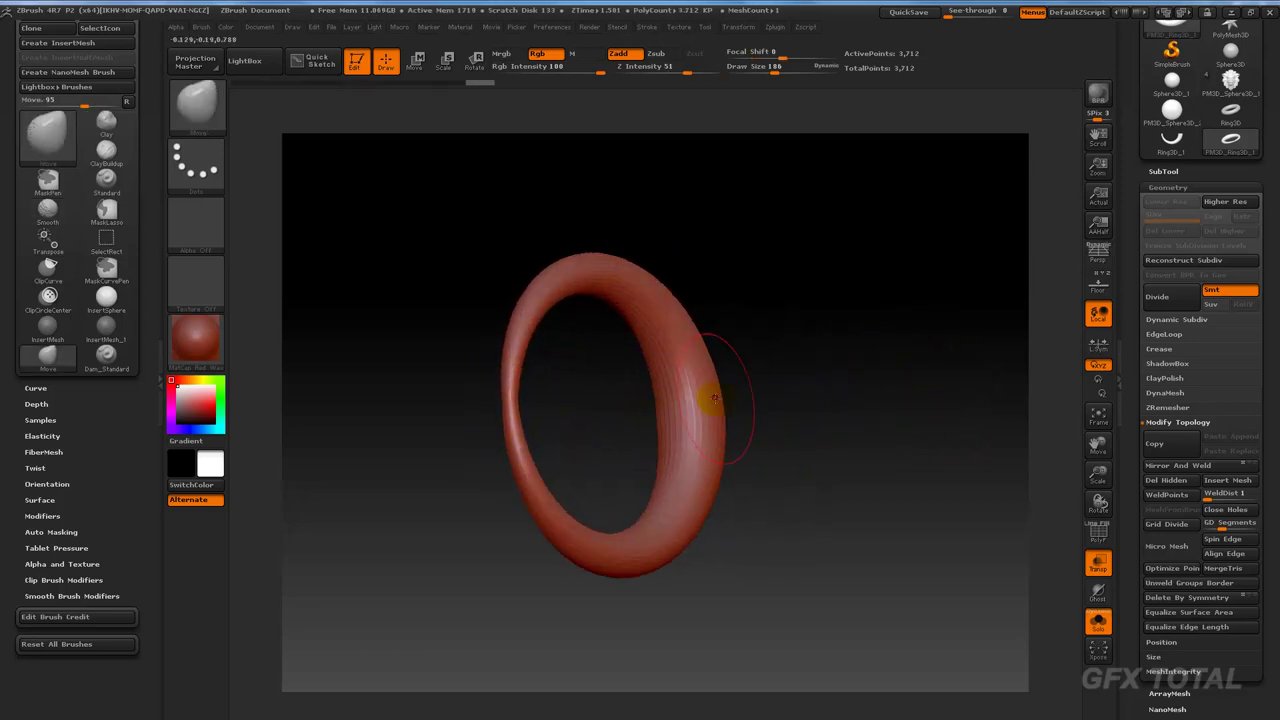
Switch to the lion-head tool and step up to its higher subdivision level.
{"action": "left_click", "coordinate": [1231, 82]}
{"action": "mouse_move", "coordinate": [914, 286]}
{"action": "left_mouse_down"}
{"action": "mouse_move", "coordinate": [894, 243]}
{"action": "mouse_move", "coordinate": [923, 343]}
{"action": "mouse_move", "coordinate": [934, 220]}
{"action": "mouse_move", "coordinate": [997, 386]}
{"action": "mouse_move", "coordinate": [960, 306]}
{"action": "mouse_move", "coordinate": [933, 322]}
{"action": "mouse_move", "coordinate": [991, 420]}
{"action": "mouse_move", "coordinate": [974, 363]}
{"action": "mouse_move", "coordinate": [987, 390]}
{"action": "left_mouse_up"}
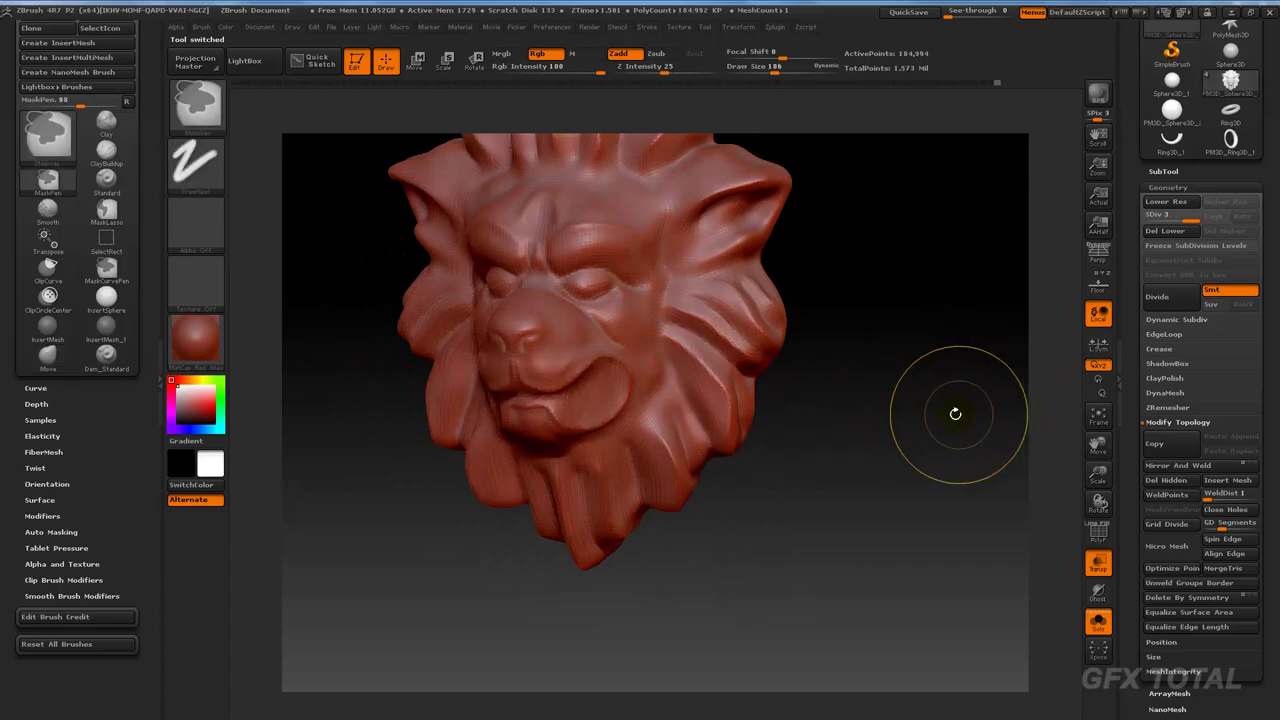
{"action": "left_click_drag", "start_coordinate": [766, 497], "coordinate": [603, 352]}
{"action": "key", "text": "d"}
{"action": "left_click_drag", "start_coordinate": [865, 465], "coordinate": [922, 479]}
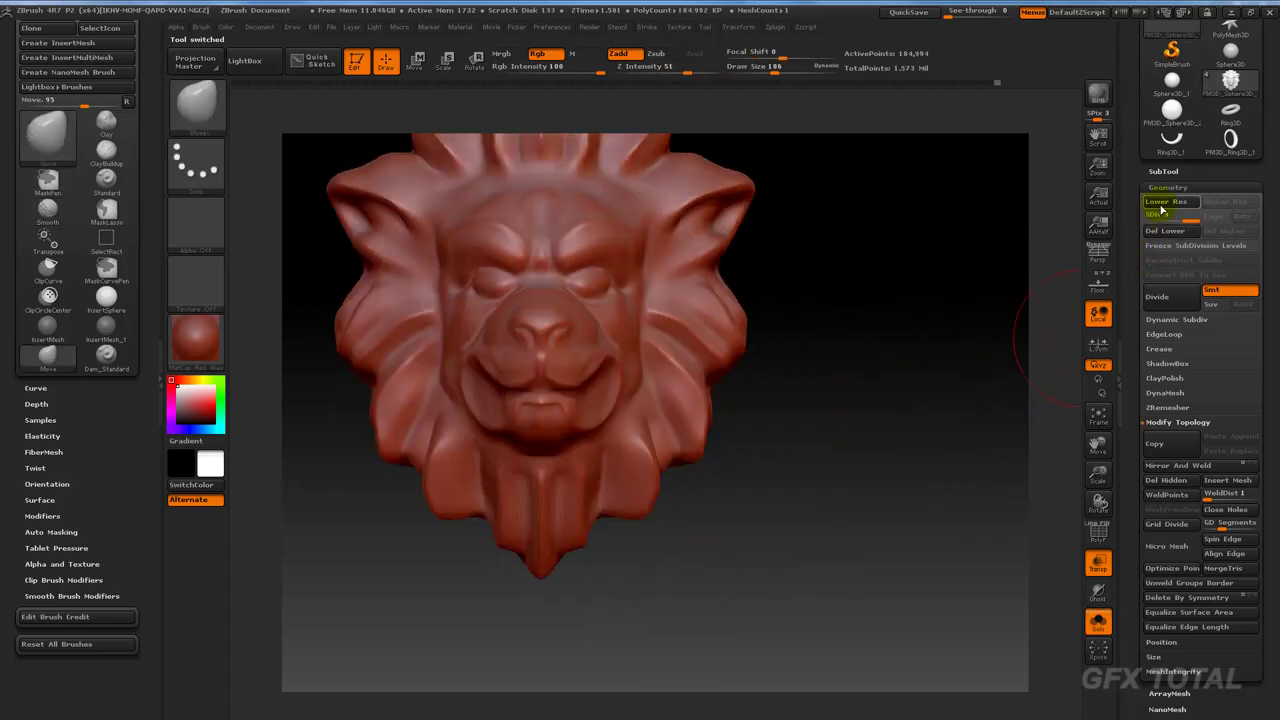
Append PM3D_Ring3D_1 as a subtool of the lion head and select the ring subtool.
{"action": "left_click", "coordinate": [1163, 171]}
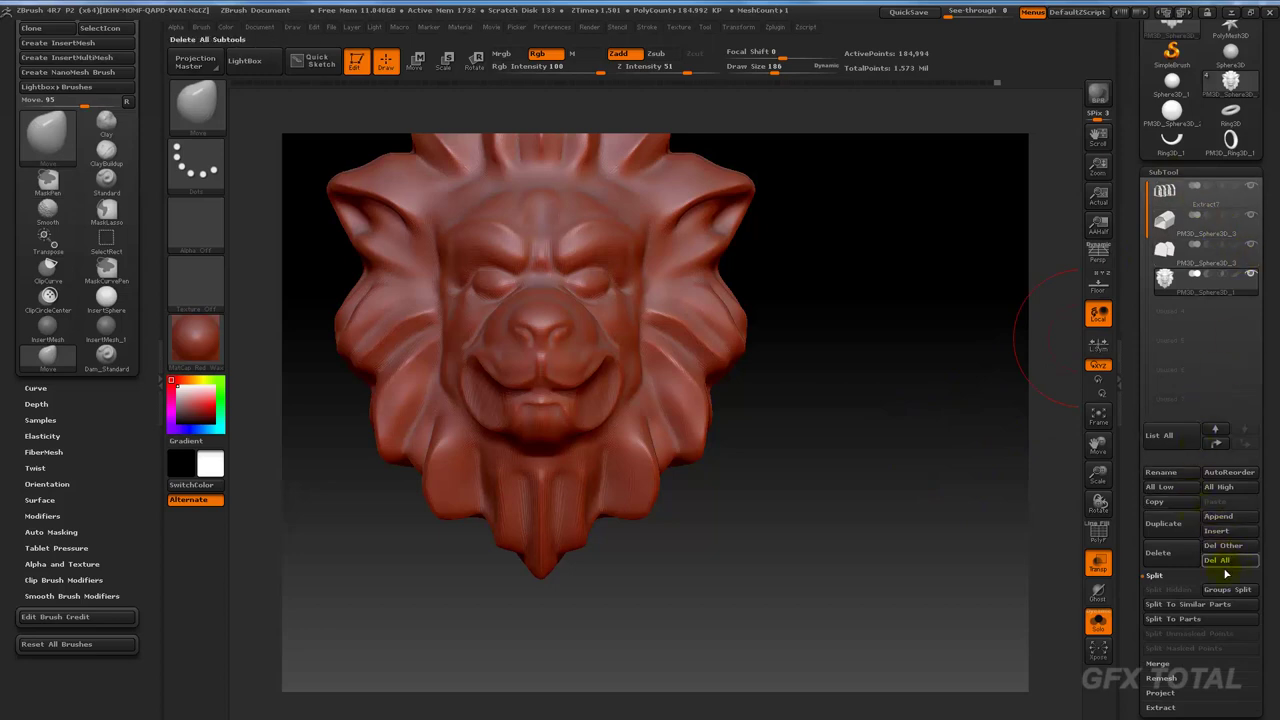
{"action": "left_click", "coordinate": [1226, 517]}
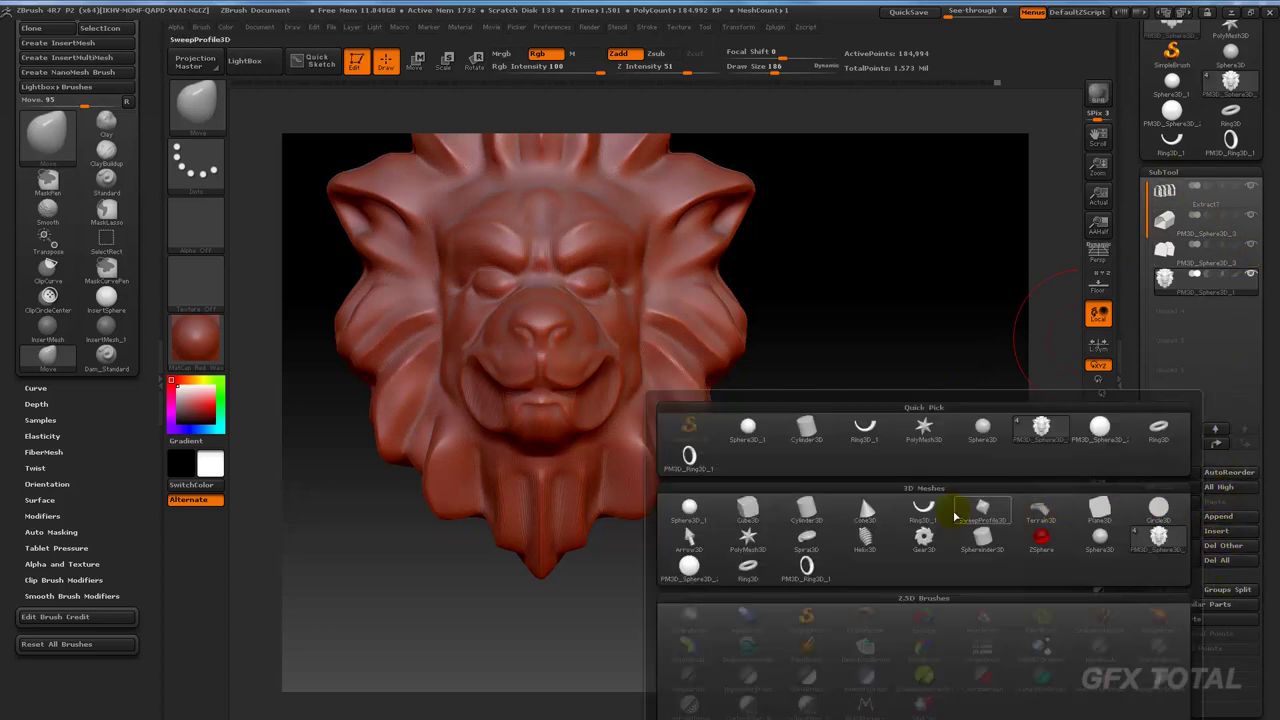
{"action": "left_click", "coordinate": [806, 566]}
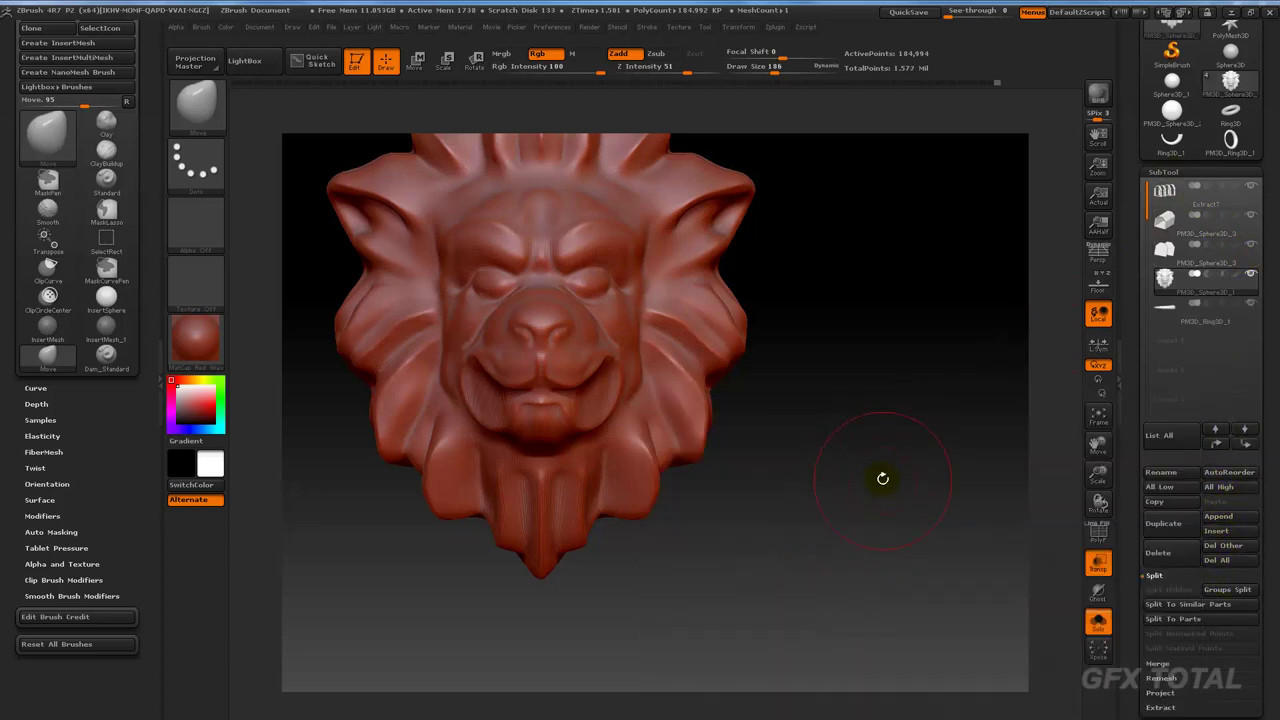
{"action": "mouse_move", "coordinate": [880, 477]}
{"action": "left_mouse_down", "text": "shift"}
{"action": "mouse_move", "coordinate": [894, 400]}
{"action": "mouse_move", "coordinate": [909, 437]}
{"action": "mouse_move", "coordinate": [728, 442]}
{"action": "left_mouse_up", "text": "shift"}
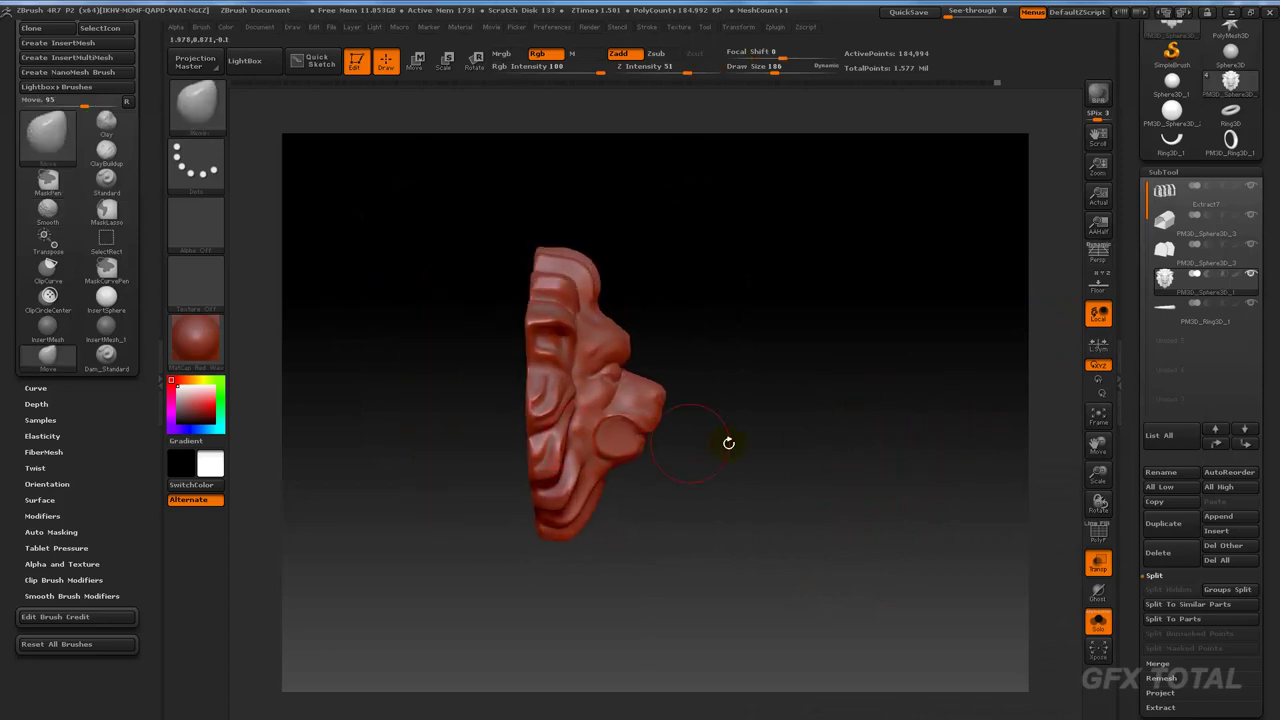
{"action": "mouse_move", "coordinate": [970, 548]}
{"action": "left_mouse_down"}
{"action": "mouse_move", "coordinate": [925, 408]}
{"action": "mouse_move", "coordinate": [851, 508]}
{"action": "mouse_move", "coordinate": [908, 700]}
{"action": "left_mouse_up"}
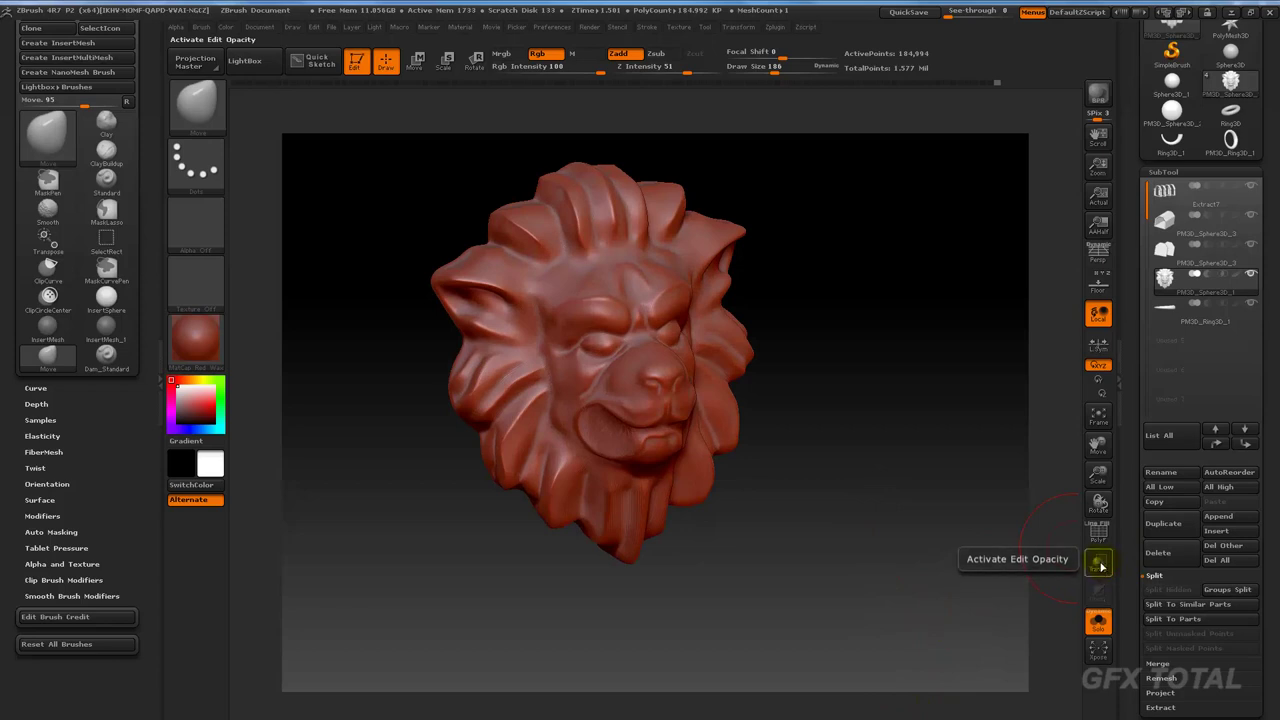
{"action": "left_click", "coordinate": [1098, 537]}
{"action": "left_click", "coordinate": [1098, 537]}
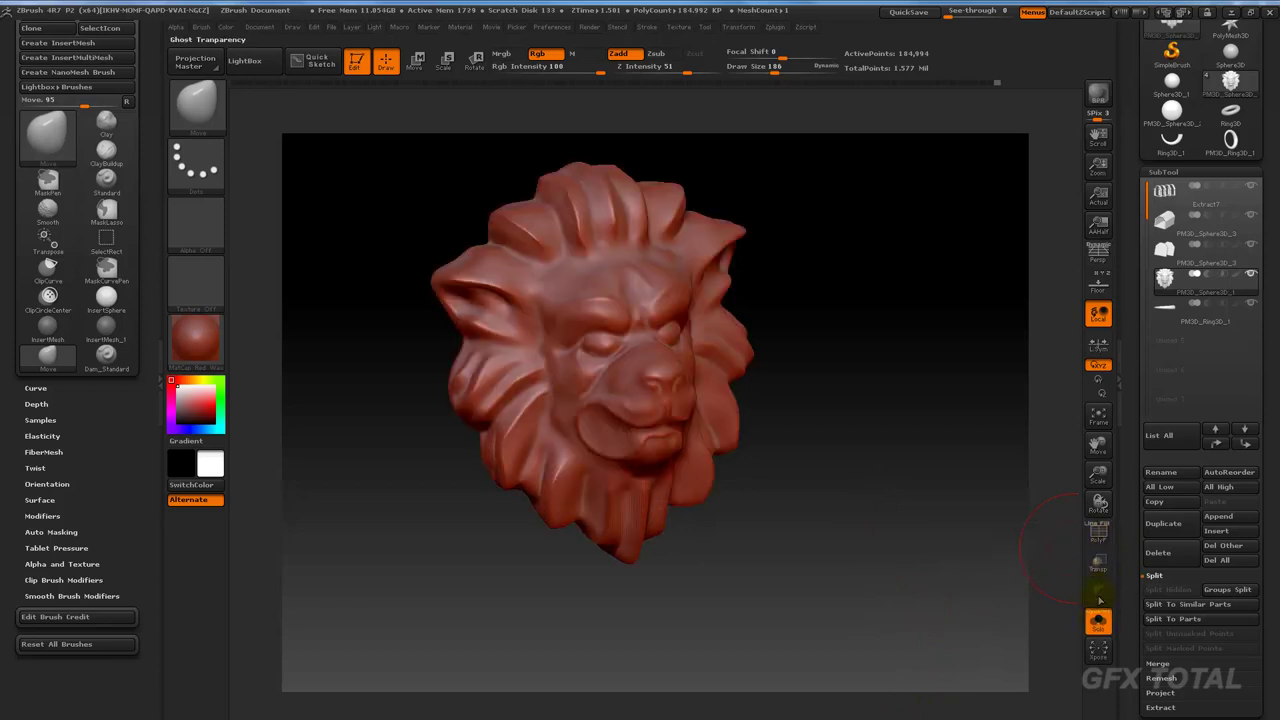
{"action": "left_click", "coordinate": [1168, 313]}
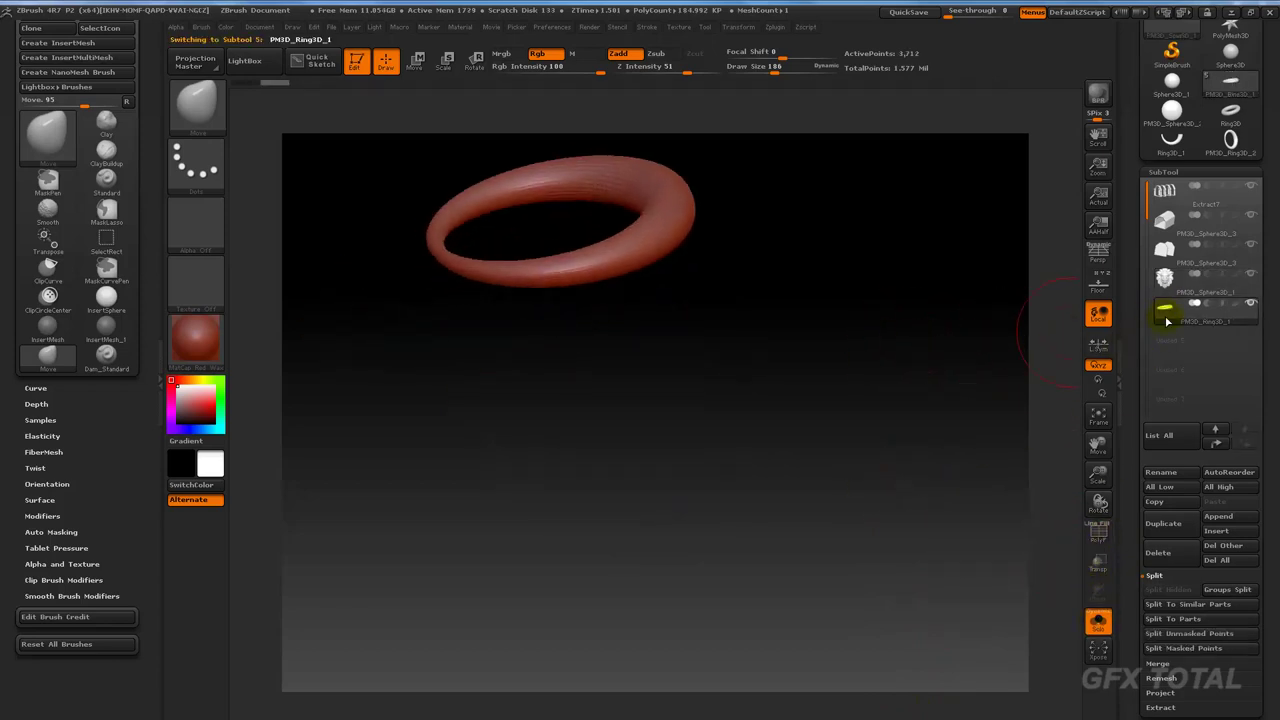
Turn off Solo, enable Transp, and move the ring over the middle of the chest front.
{"action": "left_click", "coordinate": [1098, 622]}
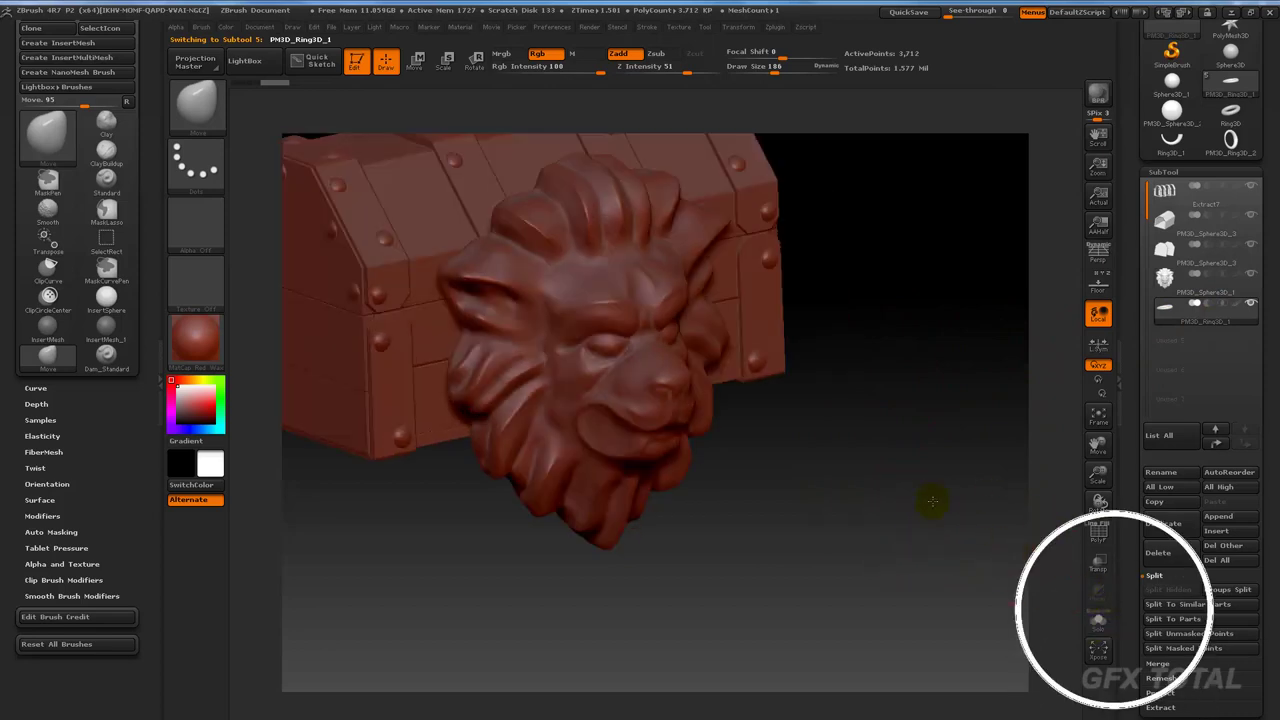
{"action": "mouse_move", "coordinate": [929, 503]}
{"action": "left_mouse_down"}
{"action": "mouse_move", "coordinate": [934, 466]}
{"action": "mouse_move", "coordinate": [960, 511]}
{"action": "mouse_move", "coordinate": [1060, 510]}
{"action": "left_mouse_up"}
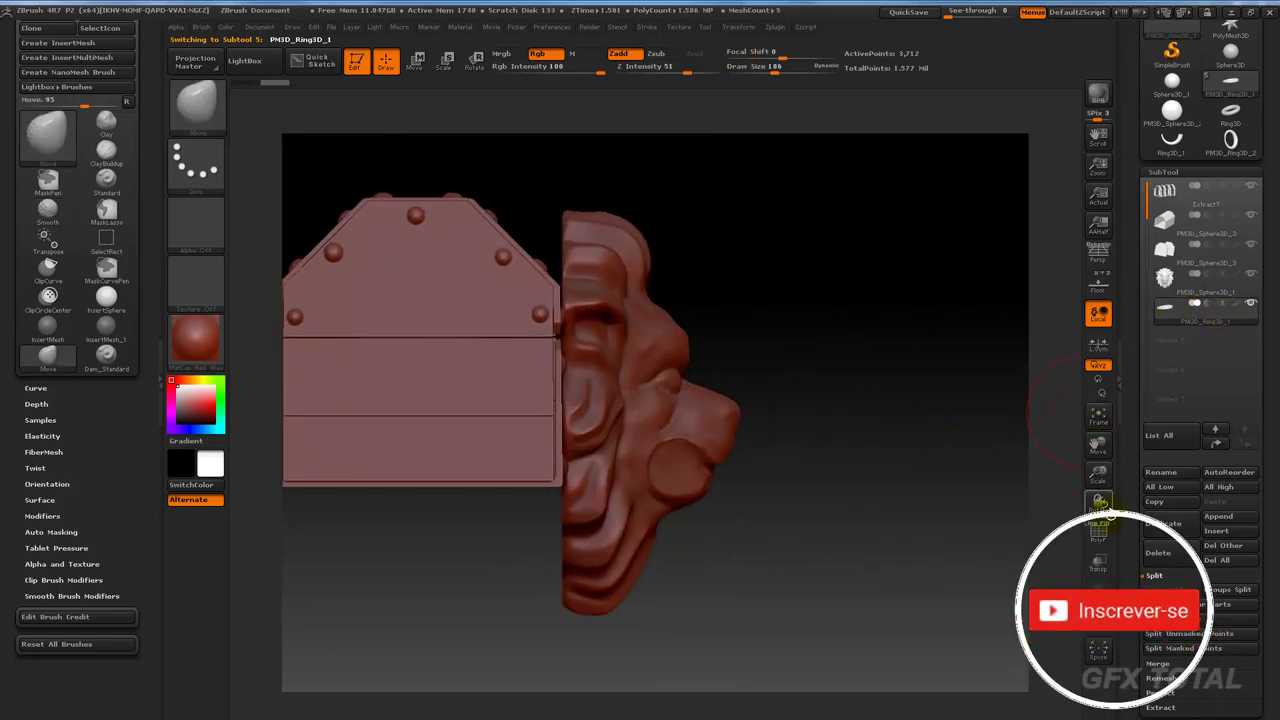
{"action": "left_click", "coordinate": [1098, 566]}
{"action": "left_click_drag", "start_coordinate": [920, 500], "coordinate": [846, 420]}
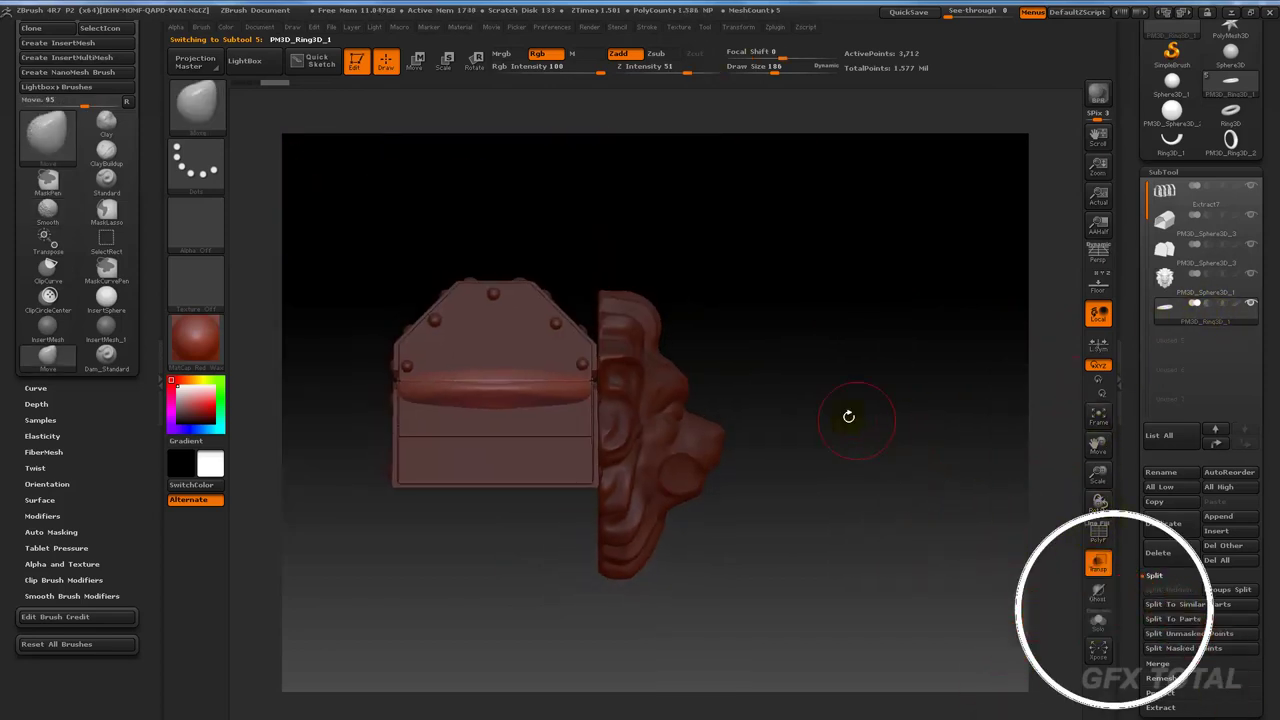
{"action": "left_click", "coordinate": [416, 62]}
{"action": "left_click_drag", "start_coordinate": [743, 308], "coordinate": [746, 380], "text": "shift"}
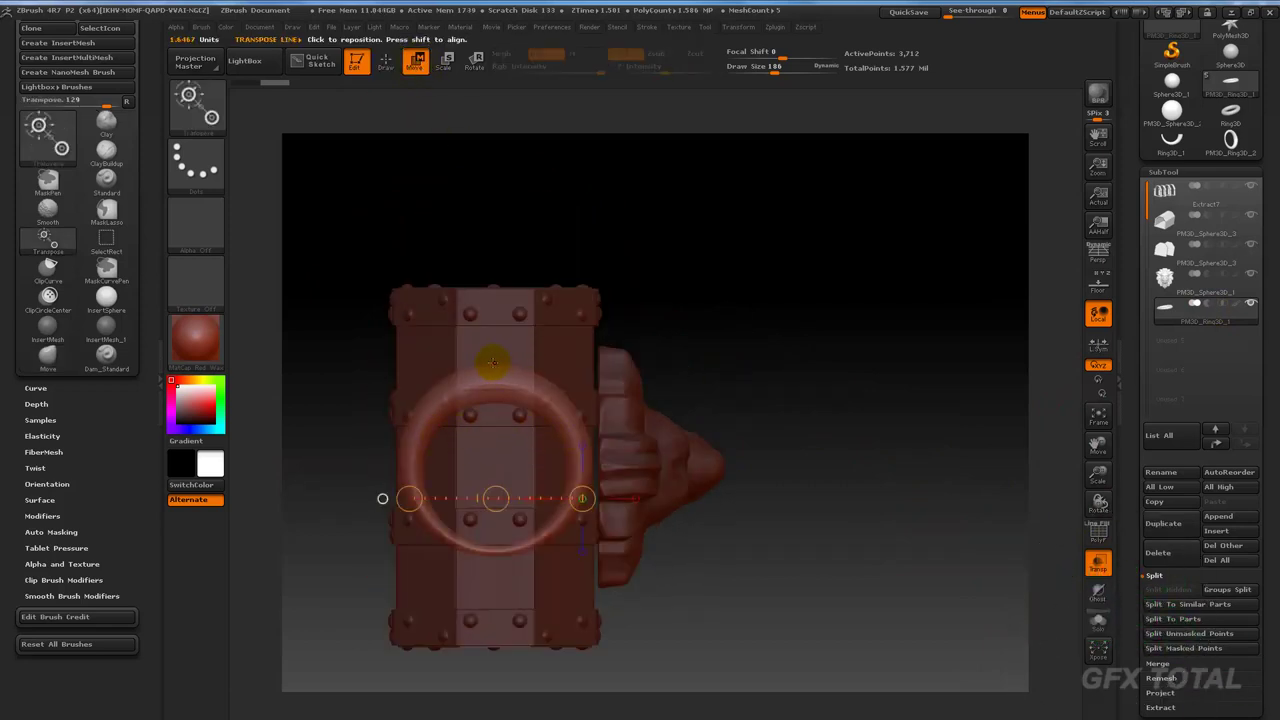
{"action": "key", "text": "q"}
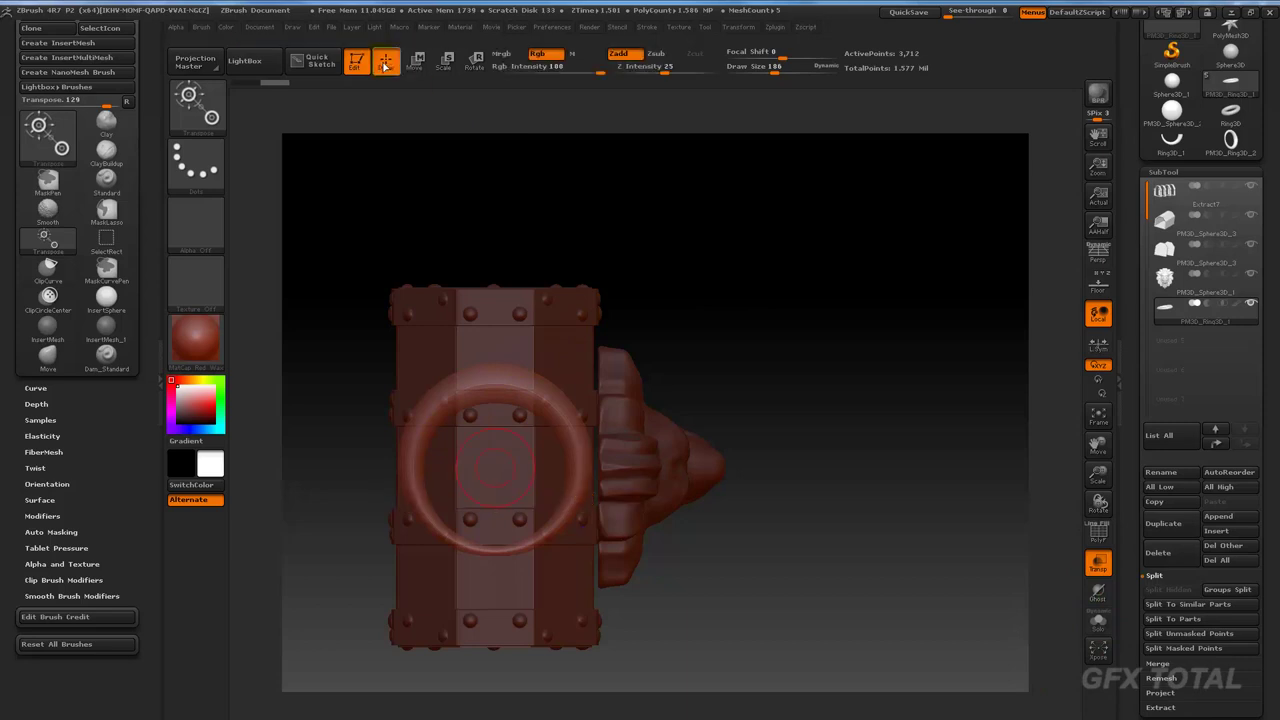
Rotate the ring with Deformation > Rotate until it stands edge-on against the lion head.
{"action": "scroll", "coordinate": [1129, 435], "scroll_direction": "down", "scroll_amount": 10}
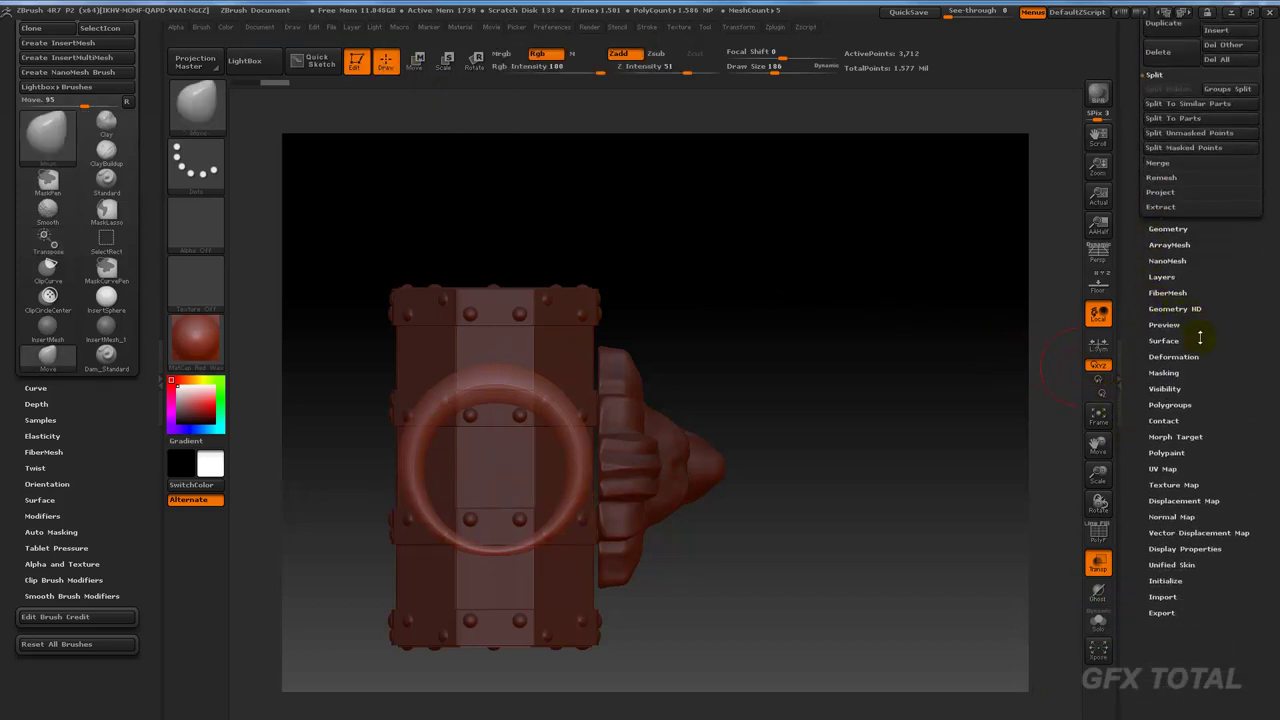
{"action": "left_click", "coordinate": [1187, 360]}
{"action": "scroll", "coordinate": [1134, 190], "scroll_direction": "up", "scroll_amount": 1}
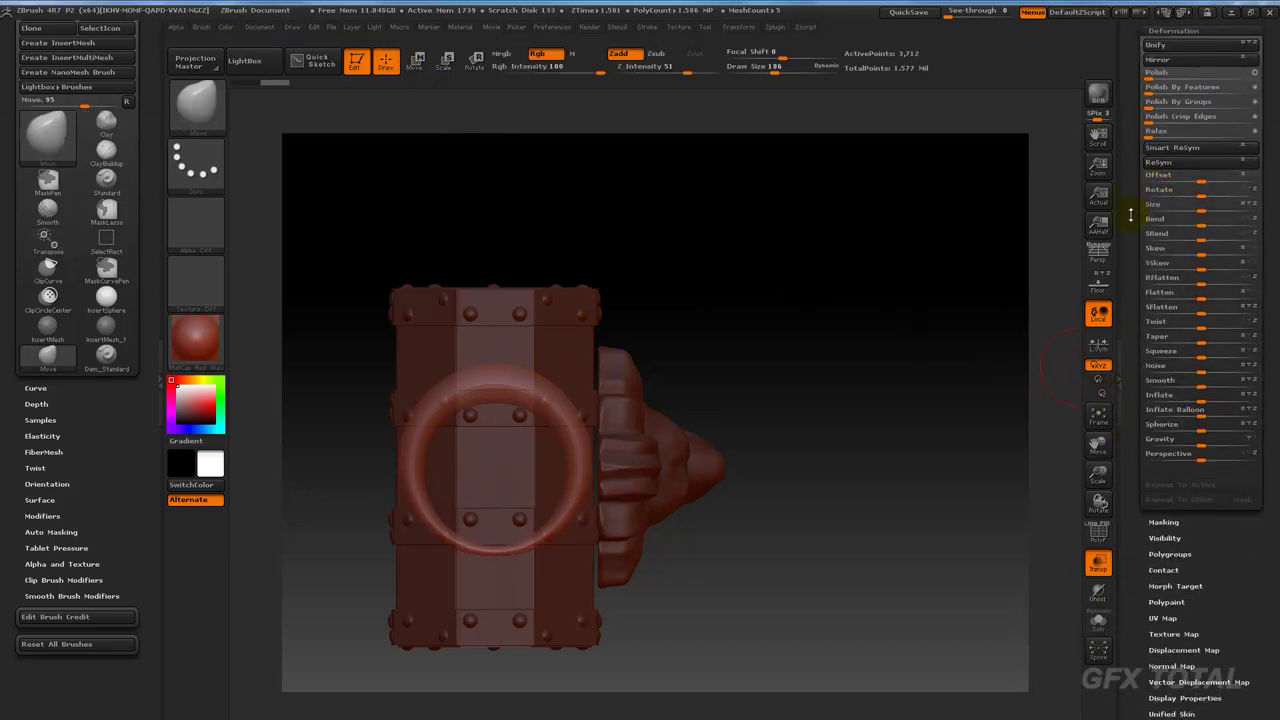
{"action": "left_click_drag", "start_coordinate": [1201, 205], "coordinate": [1227, 202]}
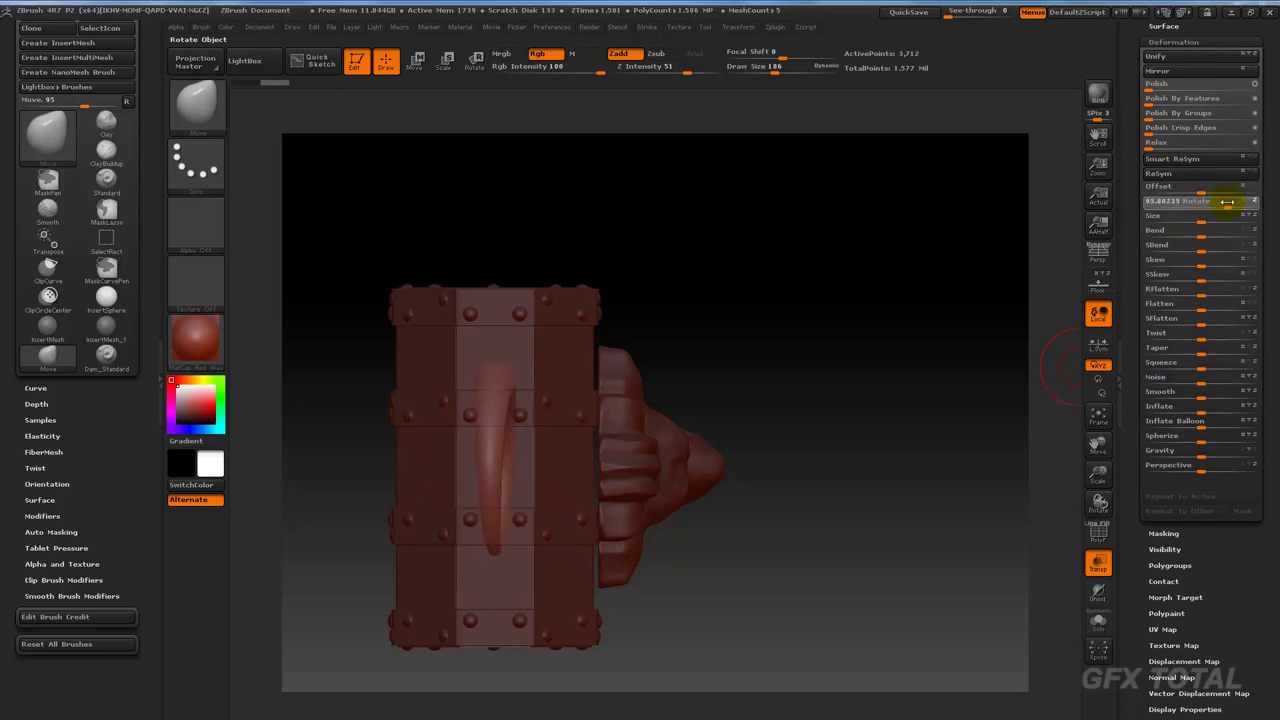
{"action": "key", "text": "ctrl+z"}
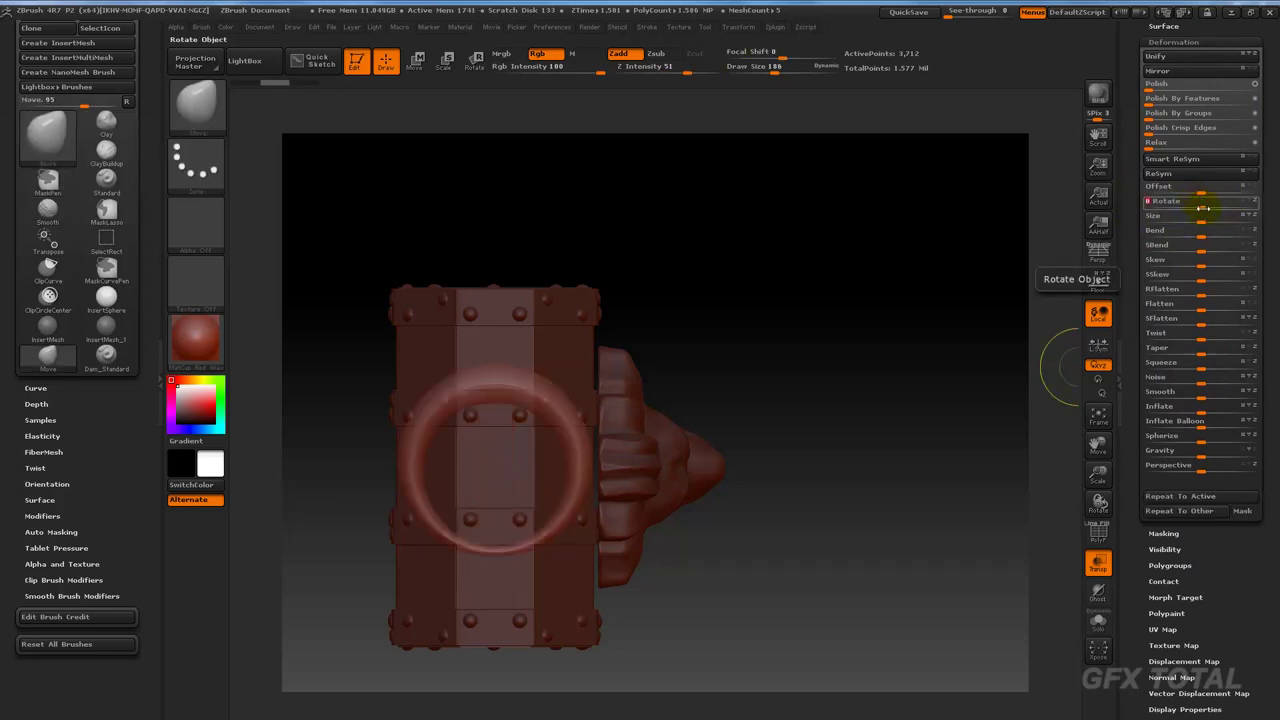
{"action": "key", "text": "ctrl+shift+z"}
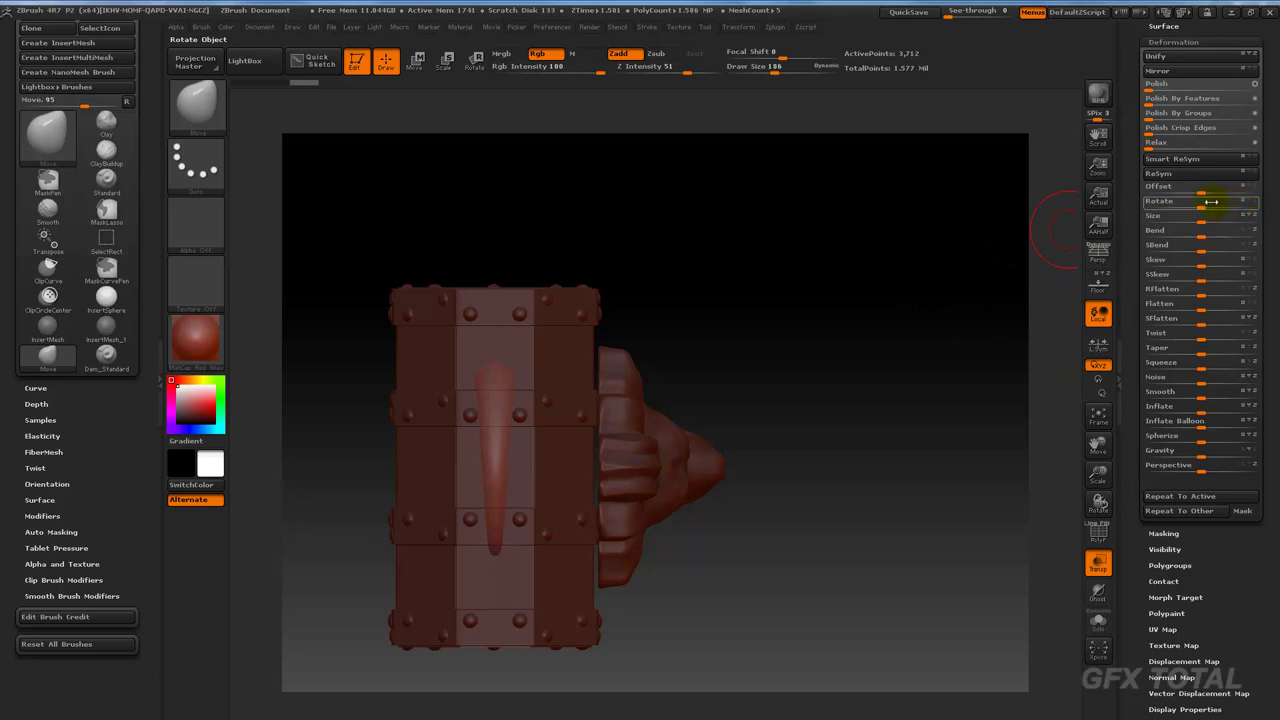
{"action": "left_click_drag", "start_coordinate": [1210, 202], "coordinate": [1217, 204]}
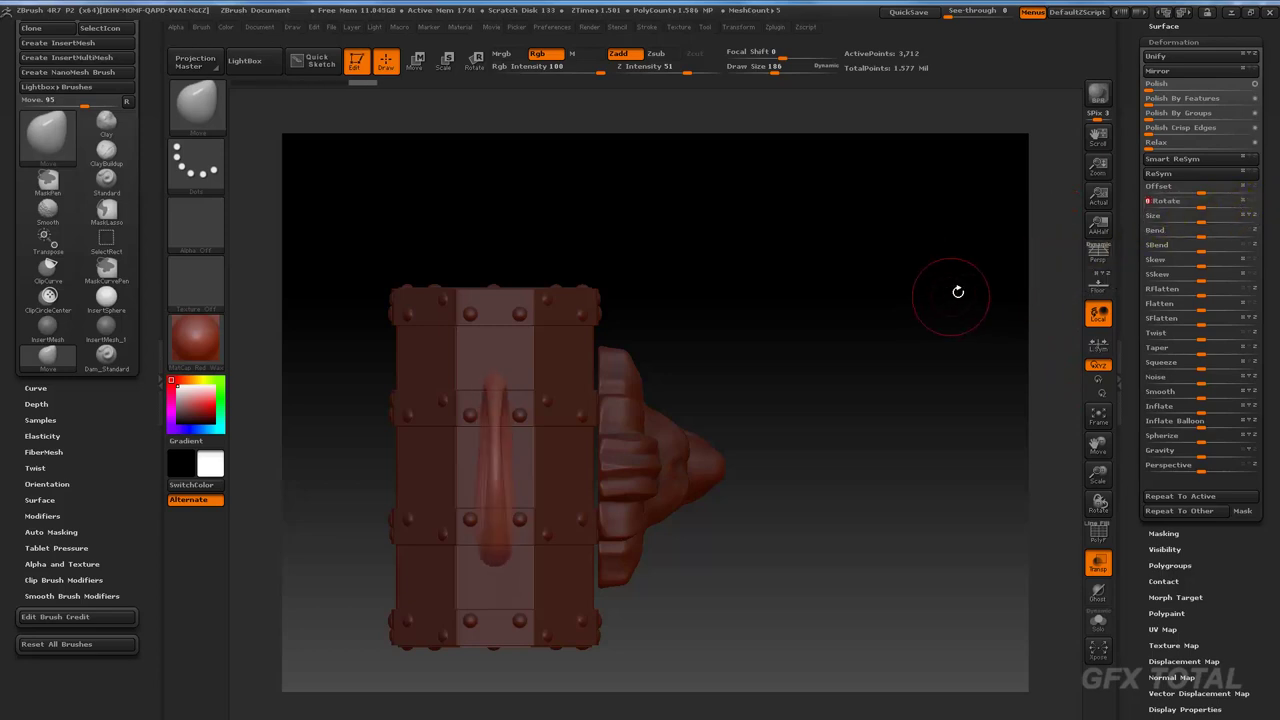
{"action": "mouse_move", "coordinate": [957, 294]}
{"action": "left_mouse_down"}
{"action": "mouse_move", "coordinate": [888, 351]}
{"action": "mouse_move", "coordinate": [943, 349]}
{"action": "left_mouse_up"}
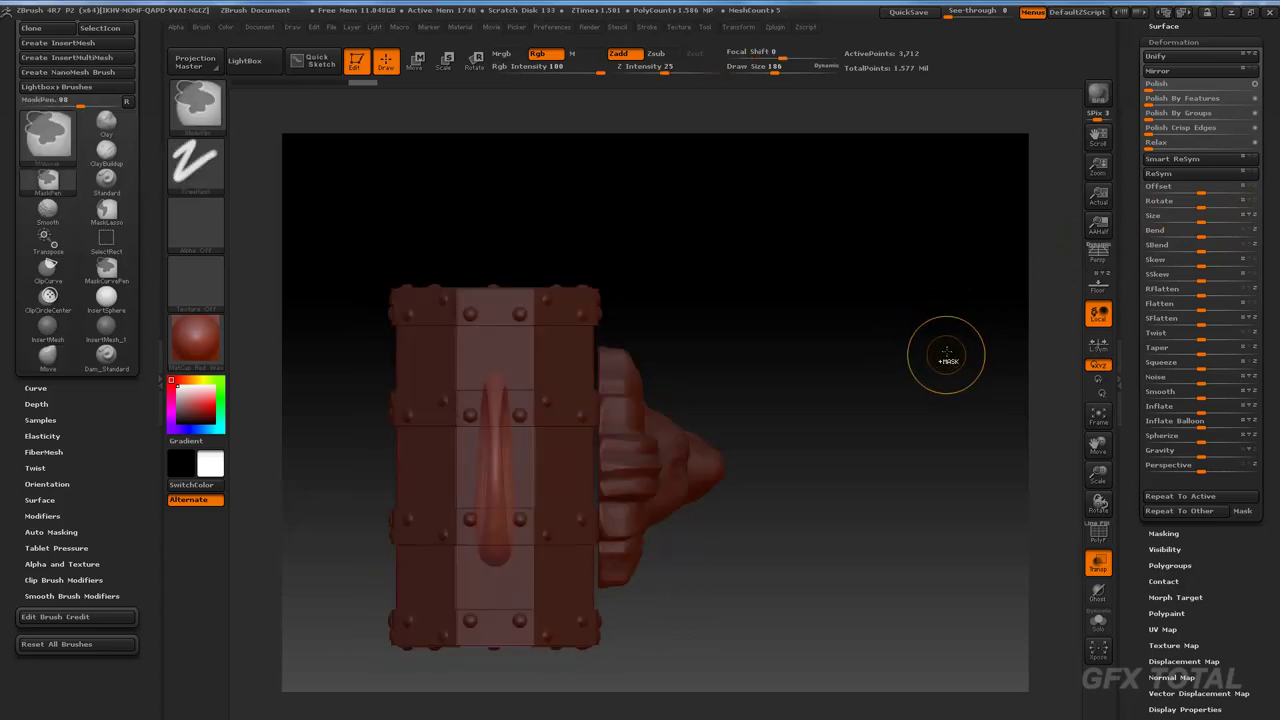